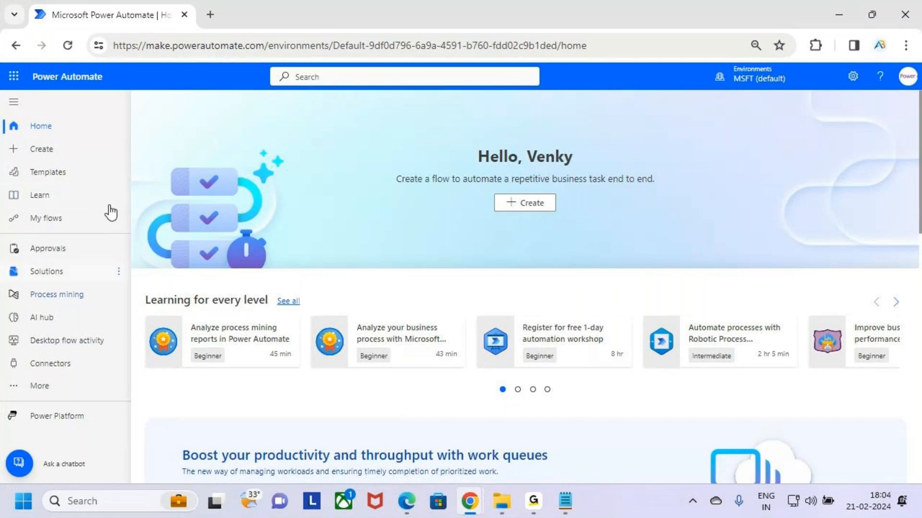
- Open the My flows list of cloud flows, which contains the Multi Level Approval flow
click(87, 224)
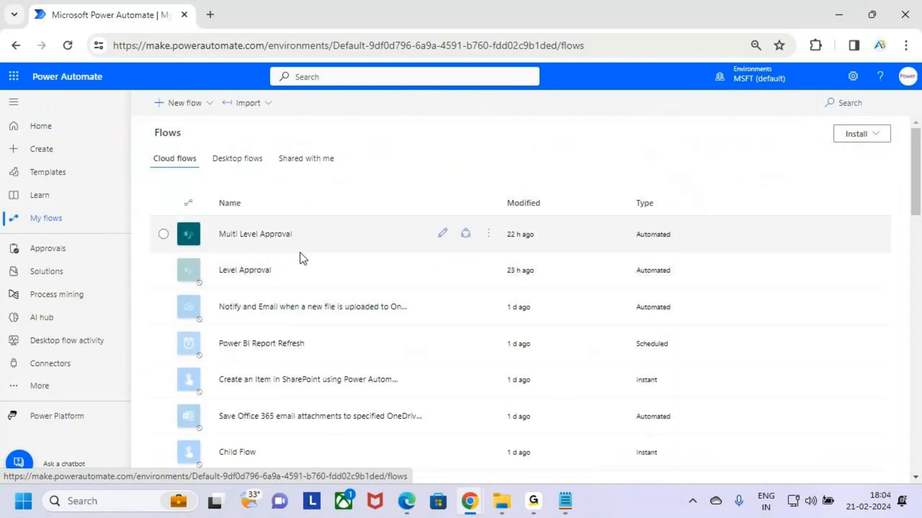
key(ctrl+2)
mouse_move(162, 219)
mouse_down()
mouse_move(226, 247)
mouse_move(495, 252)
mouse_up()
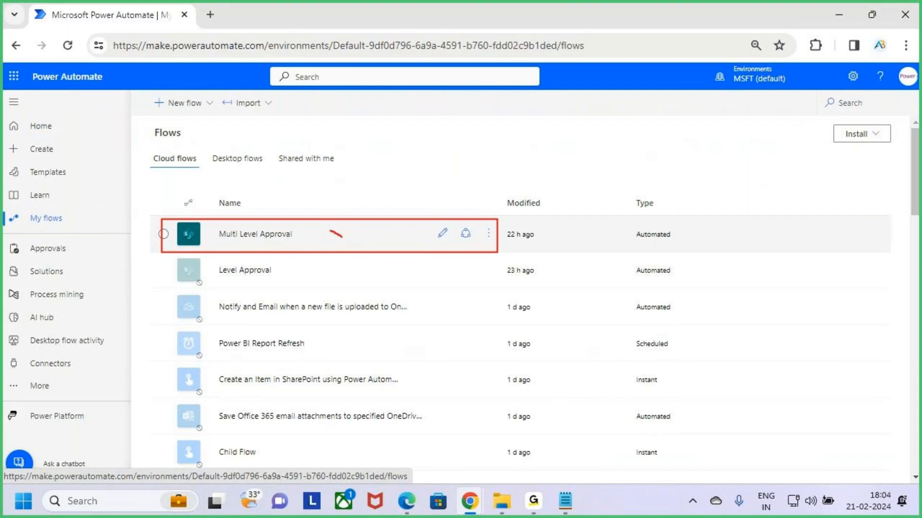
drag(342, 237, 362, 195)
- Switch to Notepad and review the Class 3 notes on Auto Approve / Reject, timeout settings and parallel branching
click(565, 500)
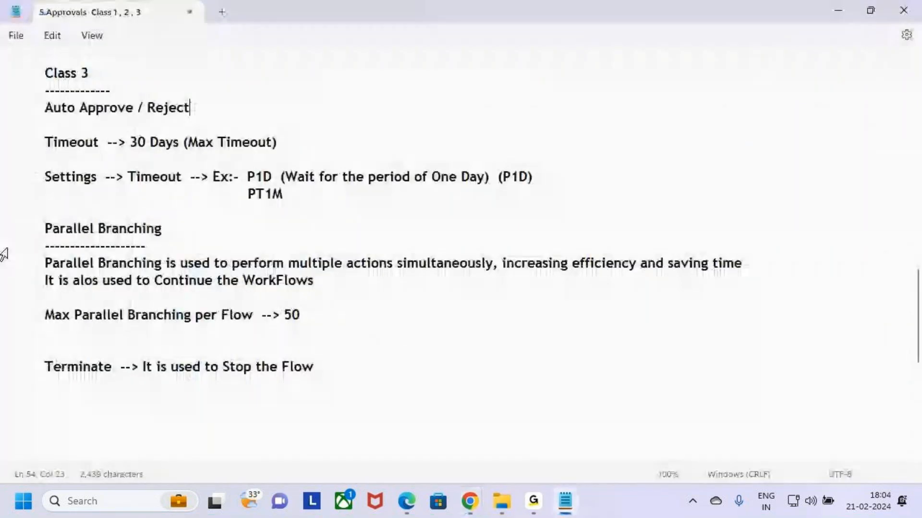
scroll(61, 212, up, 3)
drag(45, 263, 200, 274)
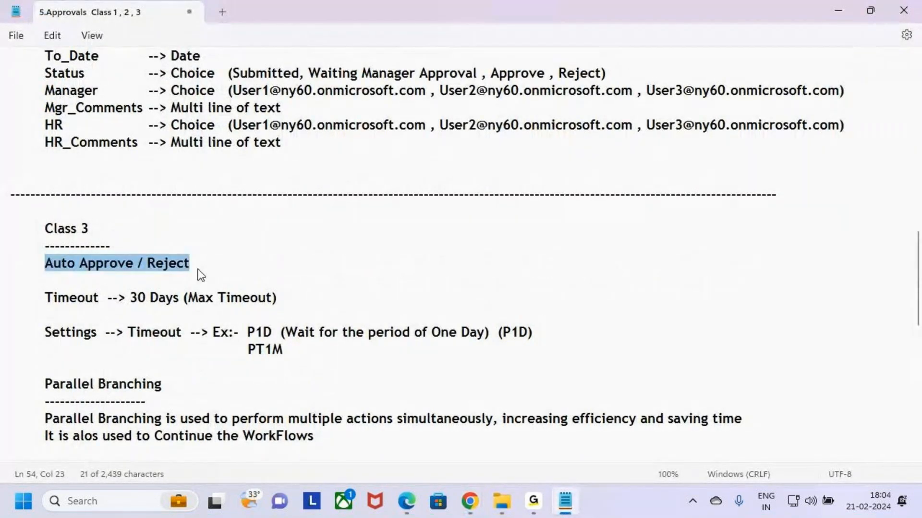
scroll(278, 271, down, 3)
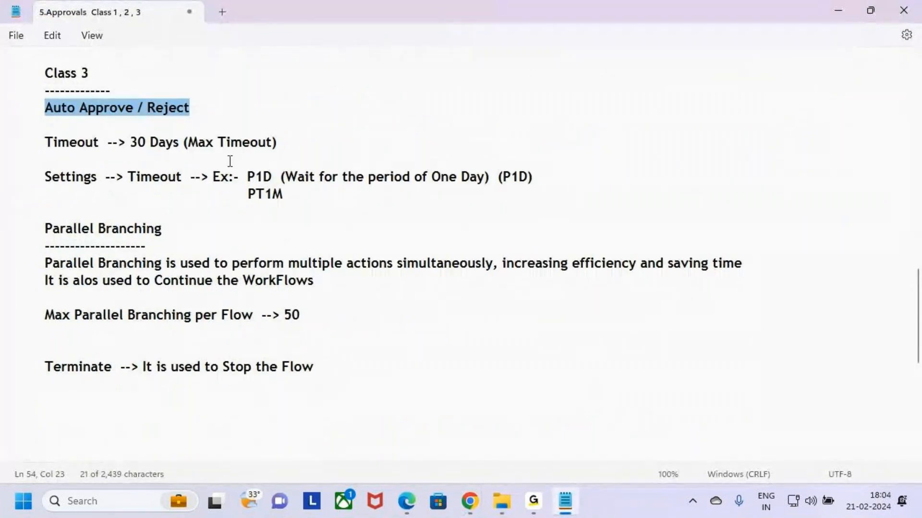
click(230, 125)
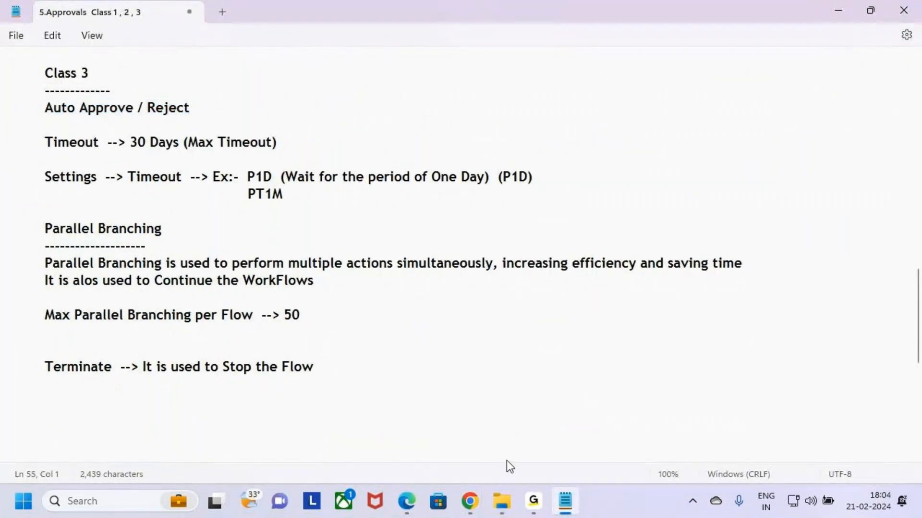
- Minimize the Edge window and switch back to the My flows list in Chrome
click(409, 504)
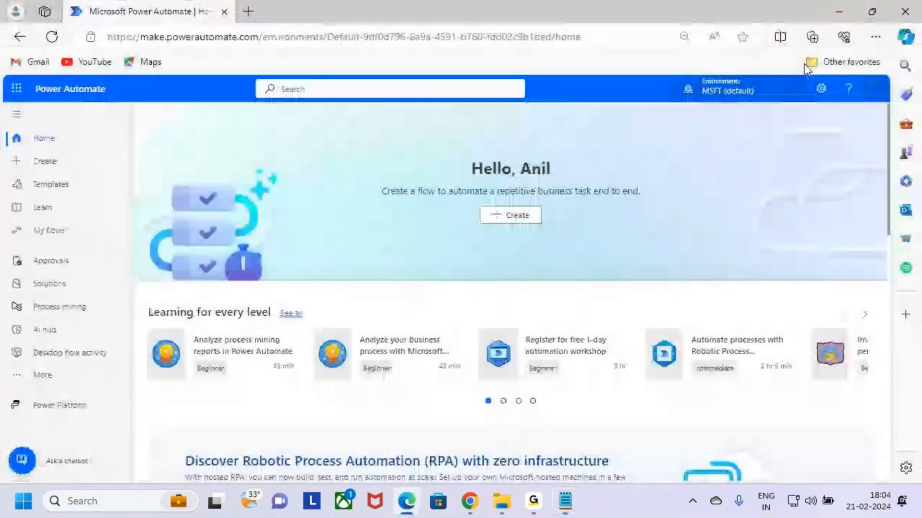
click(839, 11)
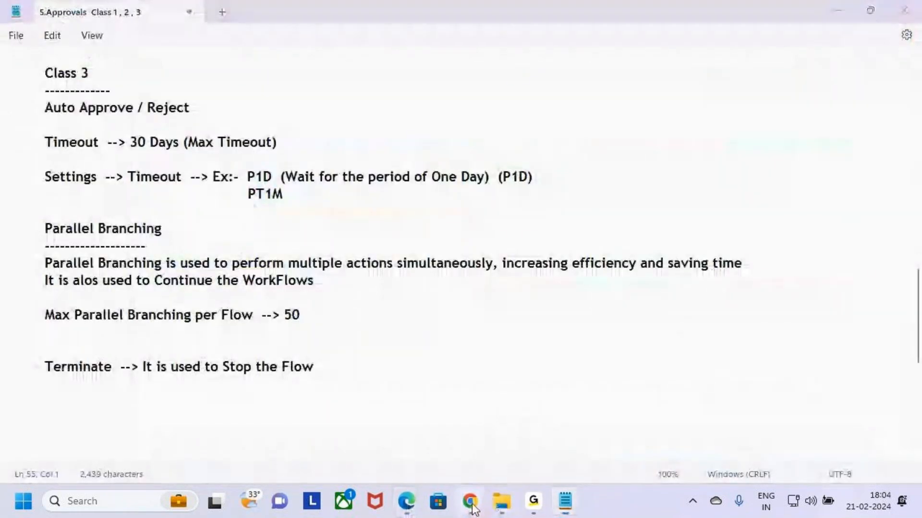
mouse_move(470, 500)
click(391, 423)
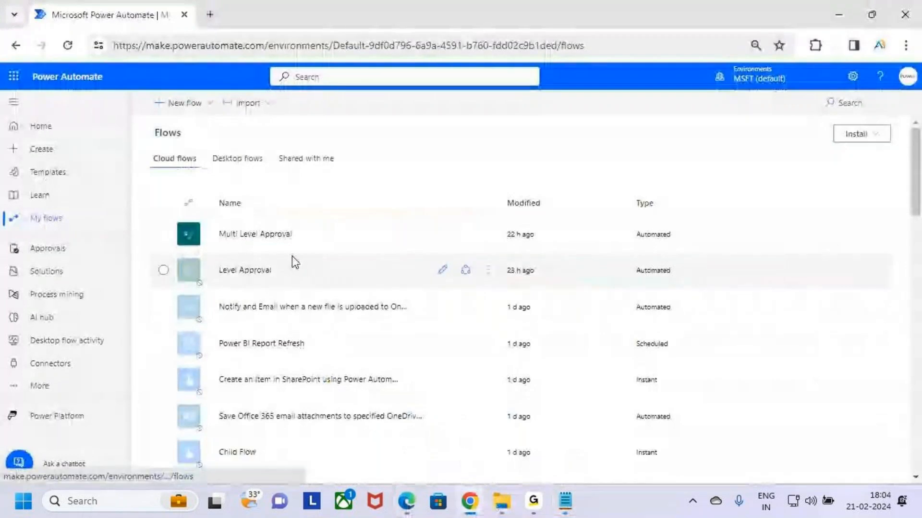
key(ctrl+2)
mouse_move(164, 215)
mouse_down()
mouse_move(304, 259)
mouse_move(508, 251)
mouse_up()
drag(369, 234, 448, 149)
key(Escape)
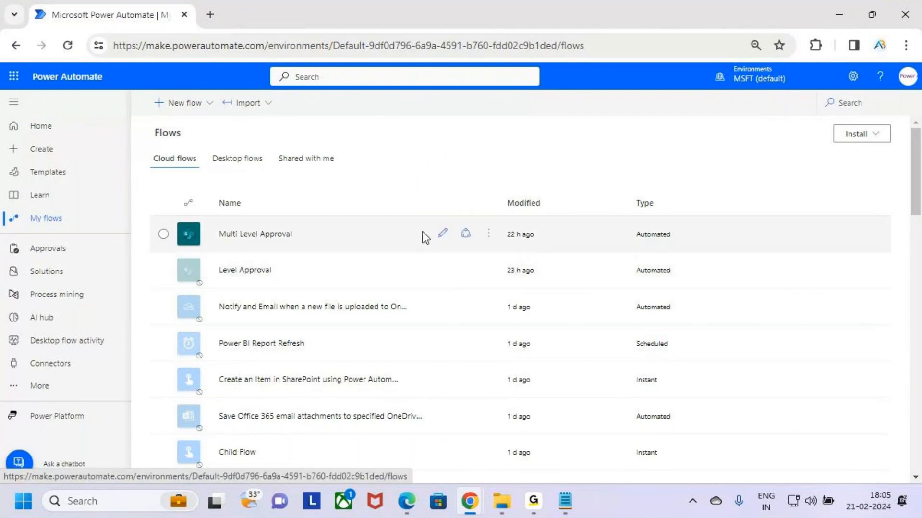
- Start a Save As copy of the Multi Level Approval flow and enter Auto Approval as its flow name
click(489, 236)
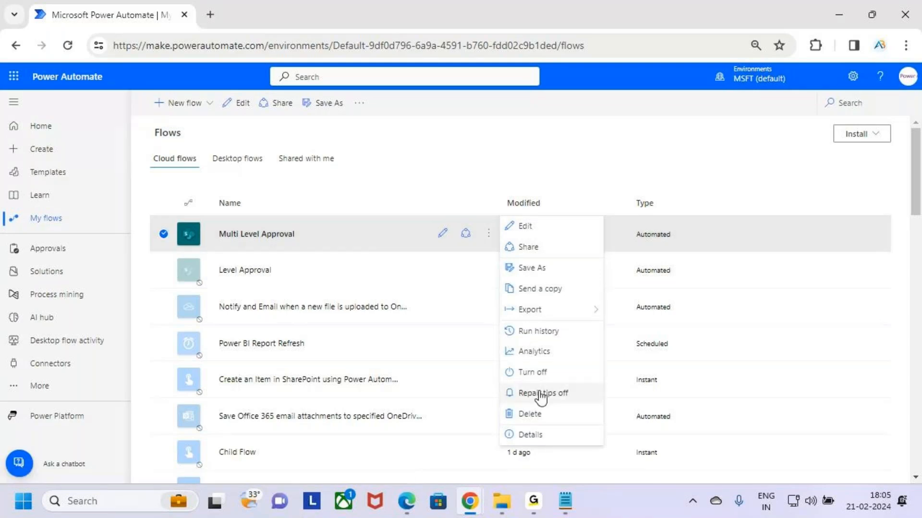
key(ctrl+2)
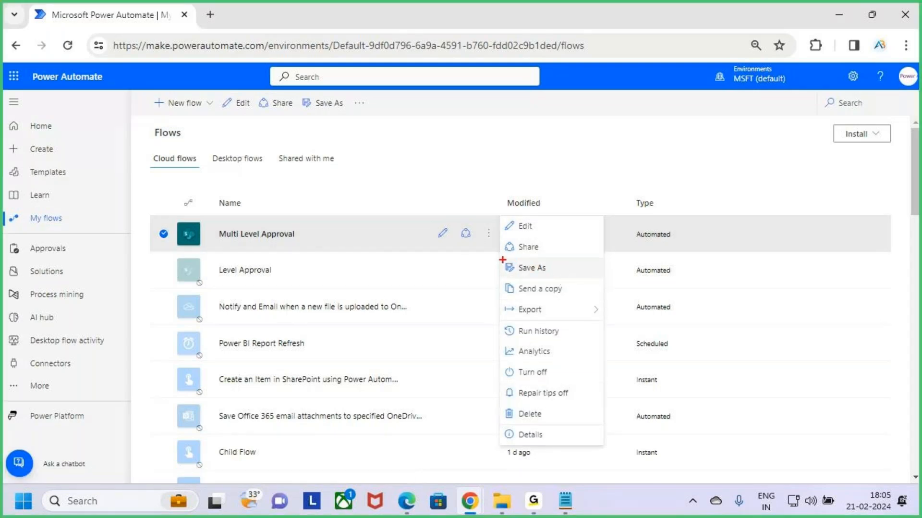
drag(500, 258, 603, 280)
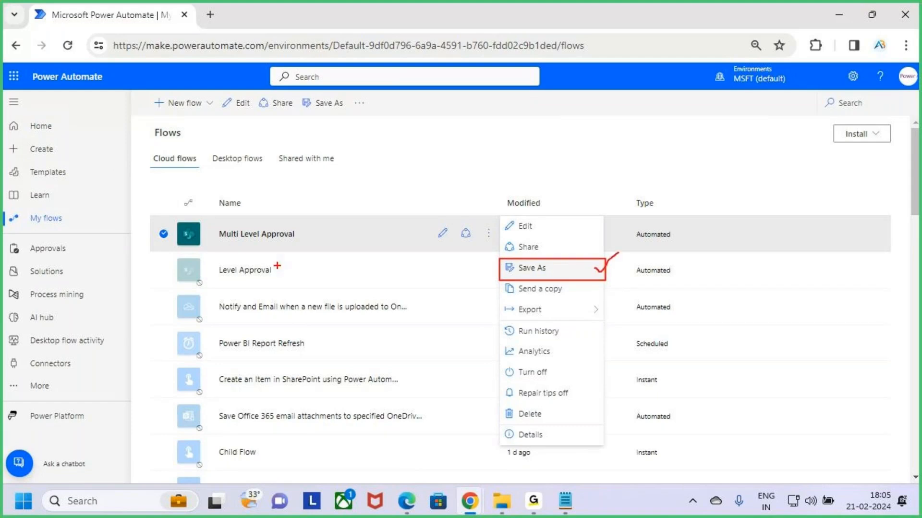
drag(210, 222, 340, 253)
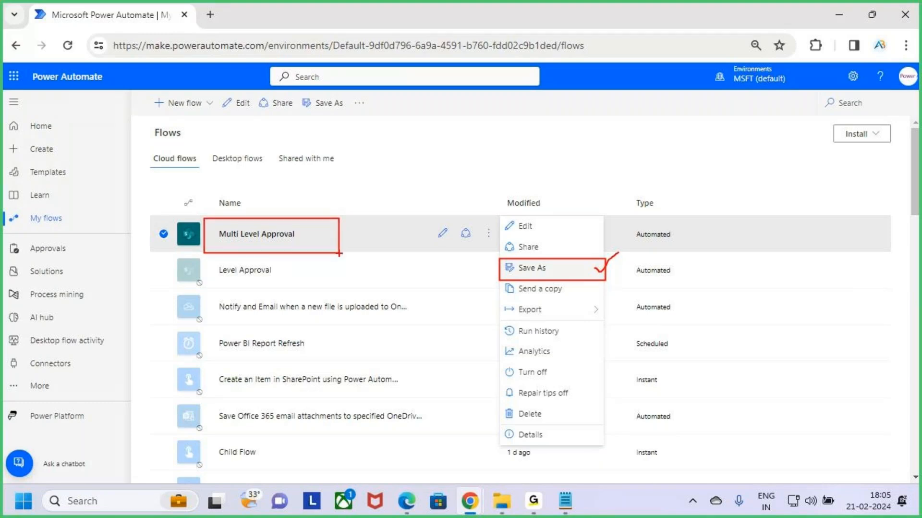
click(570, 273)
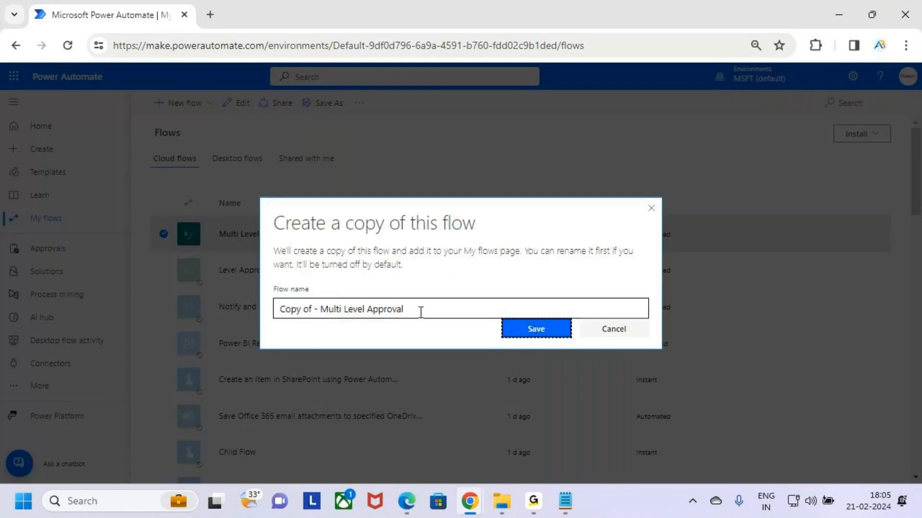
click(420, 312)
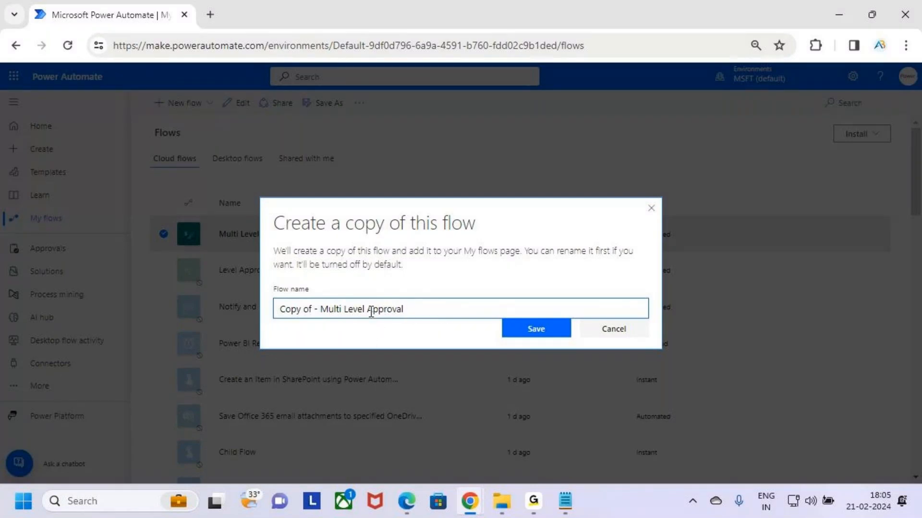
drag(367, 308, 180, 302)
key(BackSpace)
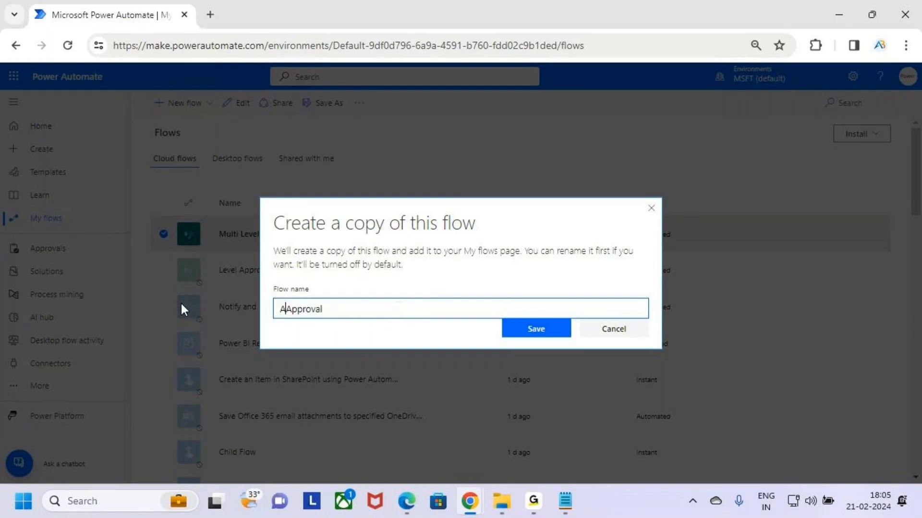
text(Auto)
key(BackSpace)
key(BackSpace)
text(als)
key(BackSpace)
key(BackSpace)
key(BackSpace)
text(a)
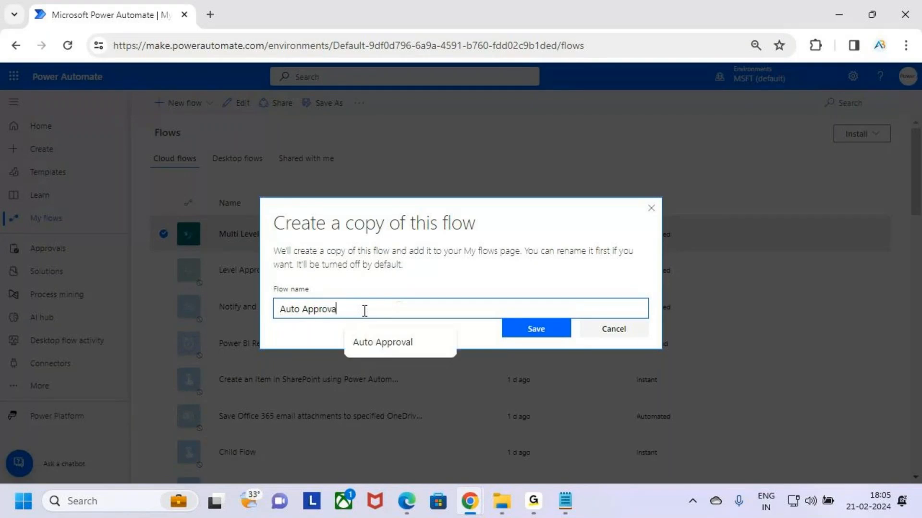
text(l)
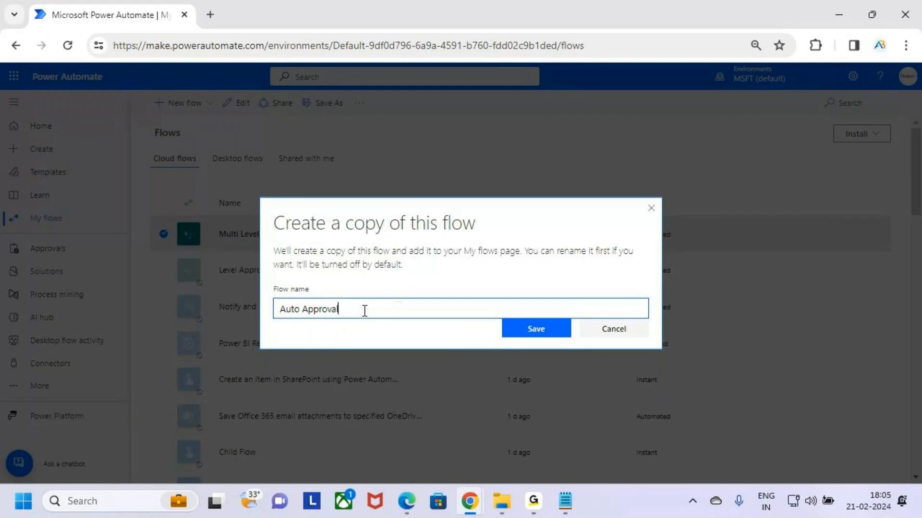
- Change the copy's flow name to Auto - Approval and save the new flow
click(559, 331)
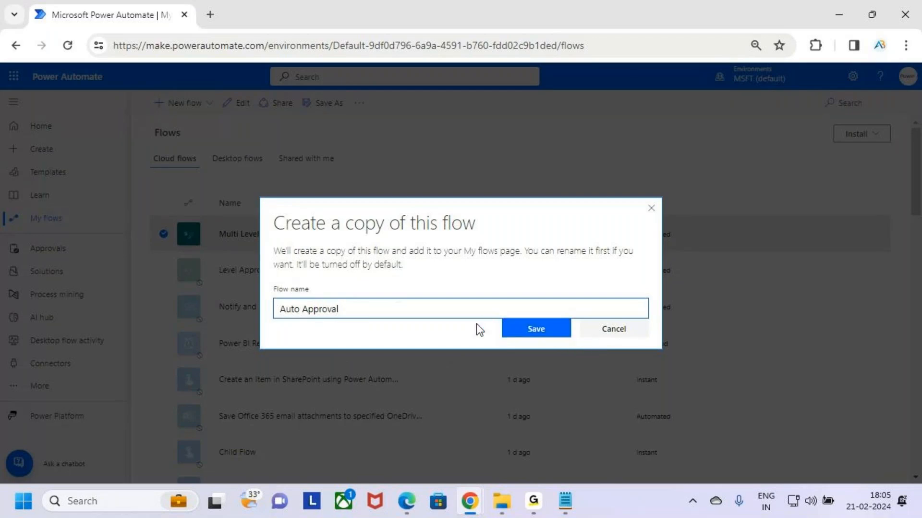
key(Left)
key(Left)
key(Left)
key(Left)
key(Left)
key(Left)
key(Left)
key(Left)
key(BackSpace)
text(-)
click(562, 332)
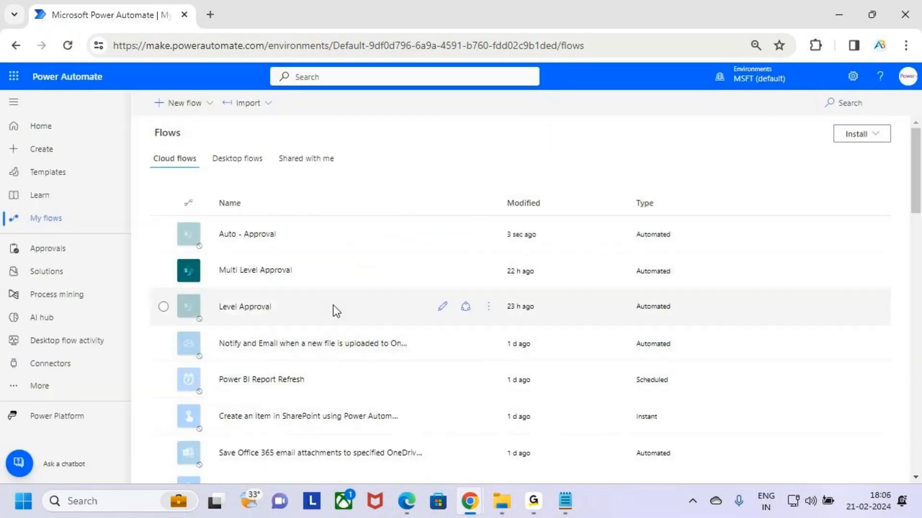
key(ctrl+2)
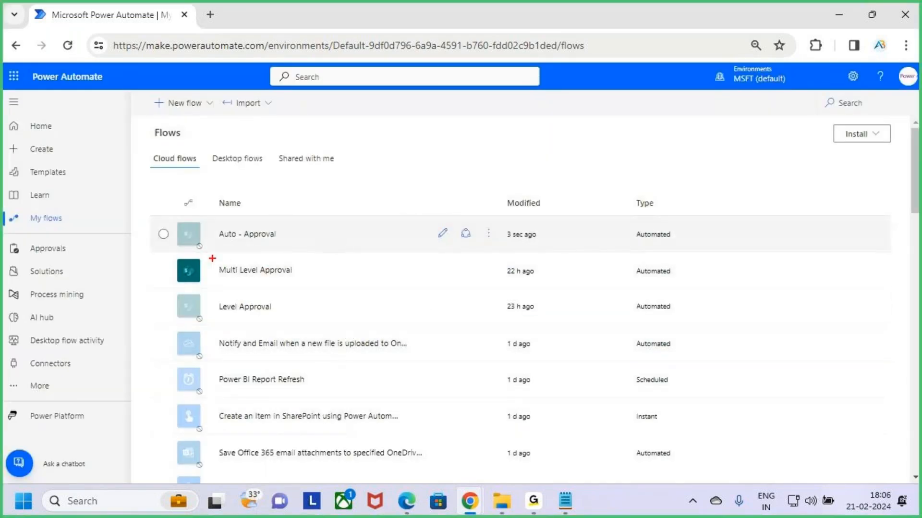
mouse_move(209, 220)
mouse_down()
mouse_move(303, 249)
mouse_move(319, 247)
mouse_move(351, 203)
mouse_up()
key(Escape)
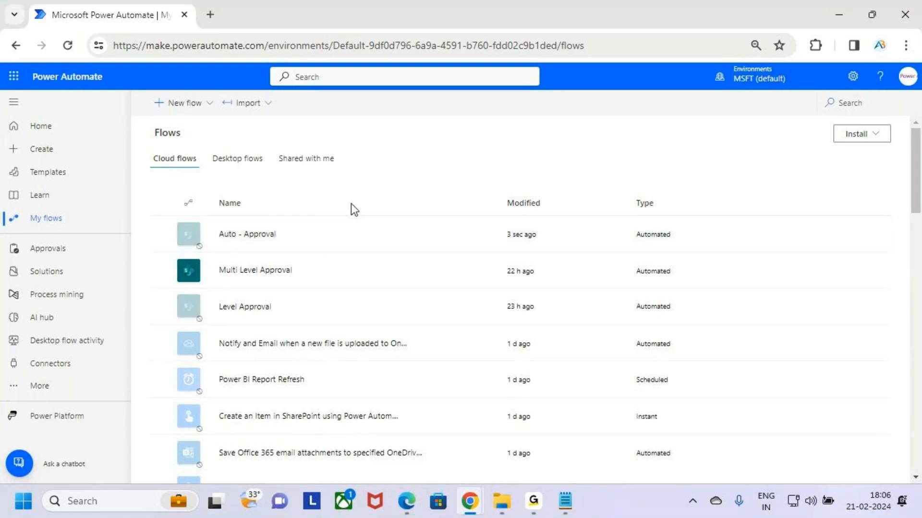
key(ctrl+2)
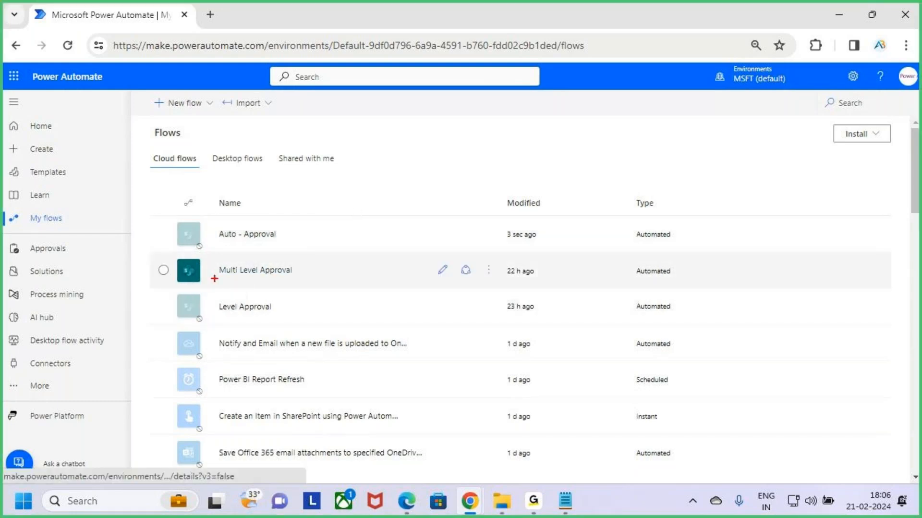
drag(163, 250, 383, 292)
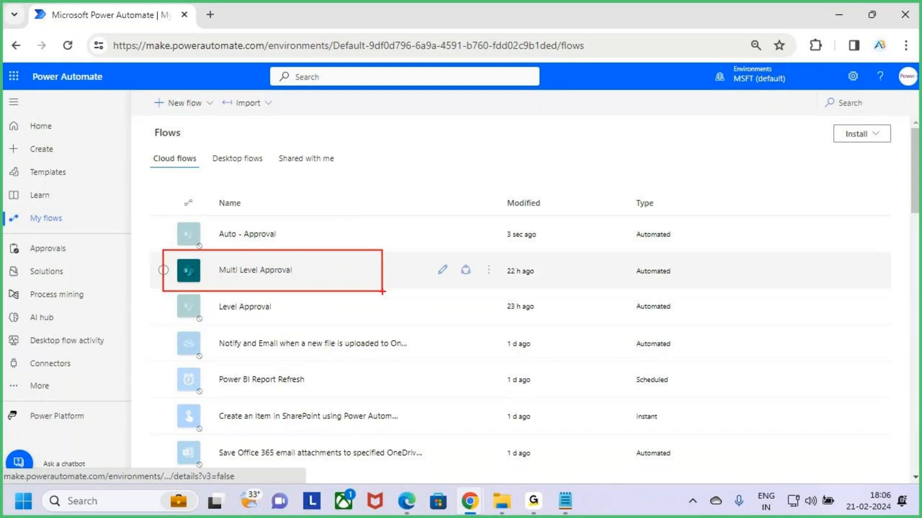
key(Escape)
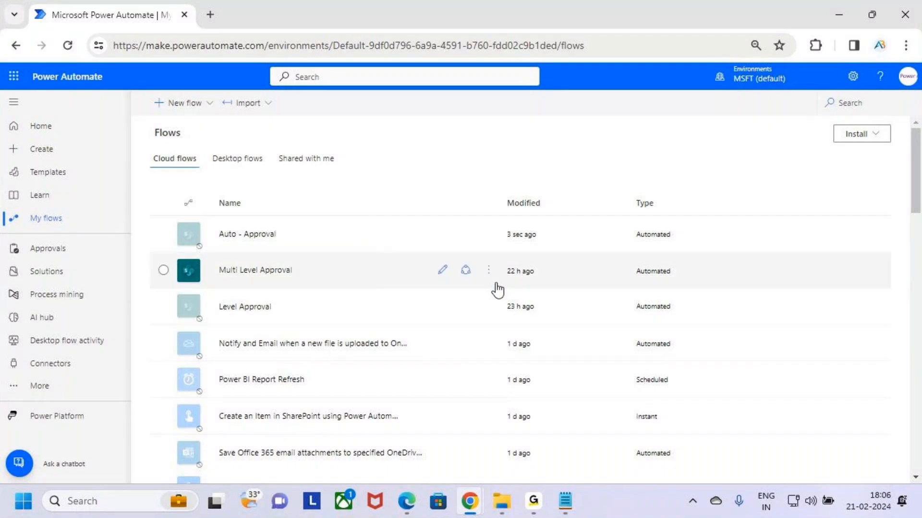
- Turn off the Multi Level Approval flow and select the Auto - Approval flow in the list
click(489, 274)
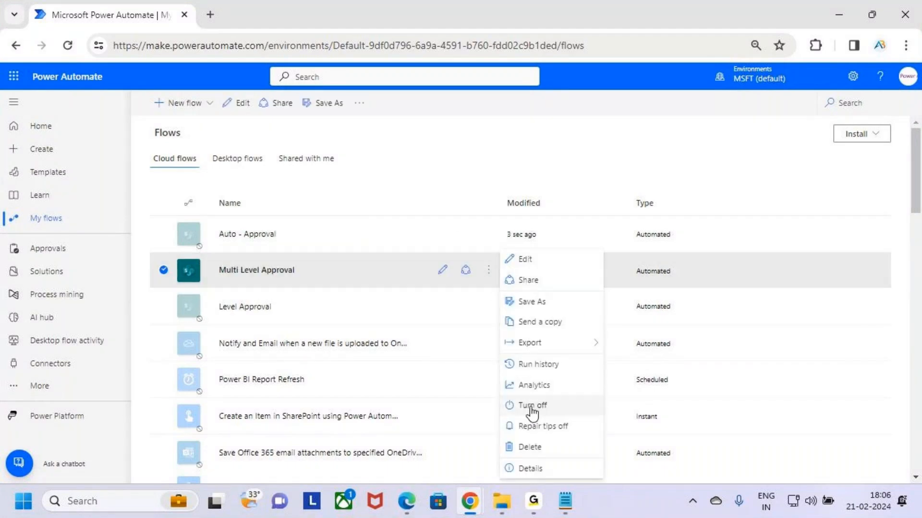
key(ctrl+2)
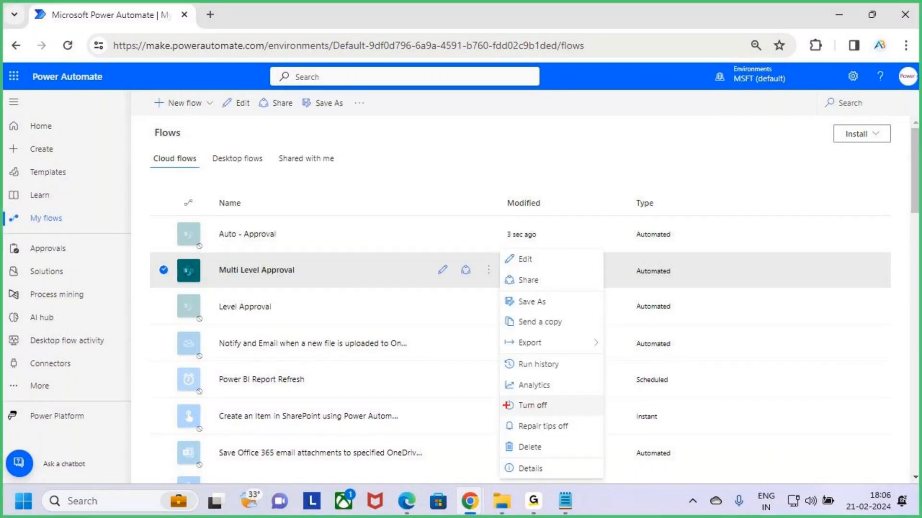
drag(499, 397, 599, 416)
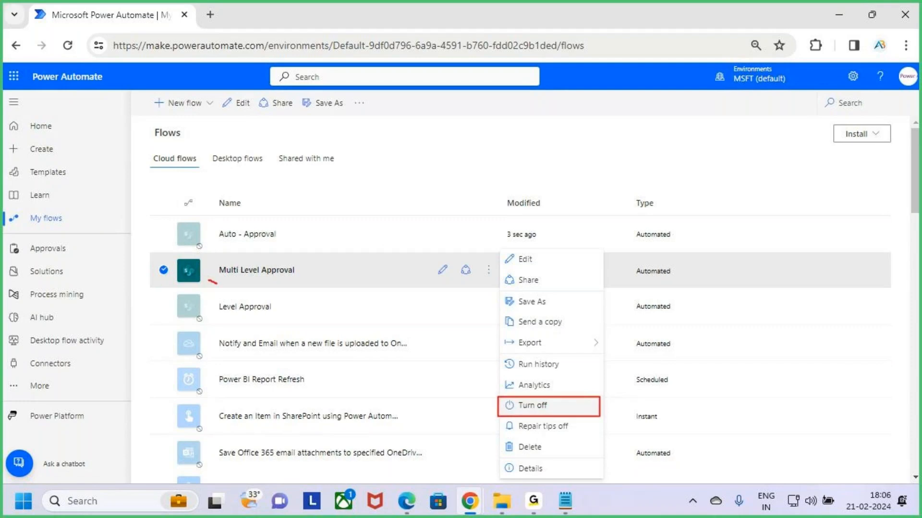
drag(216, 283, 245, 255)
key(Escape)
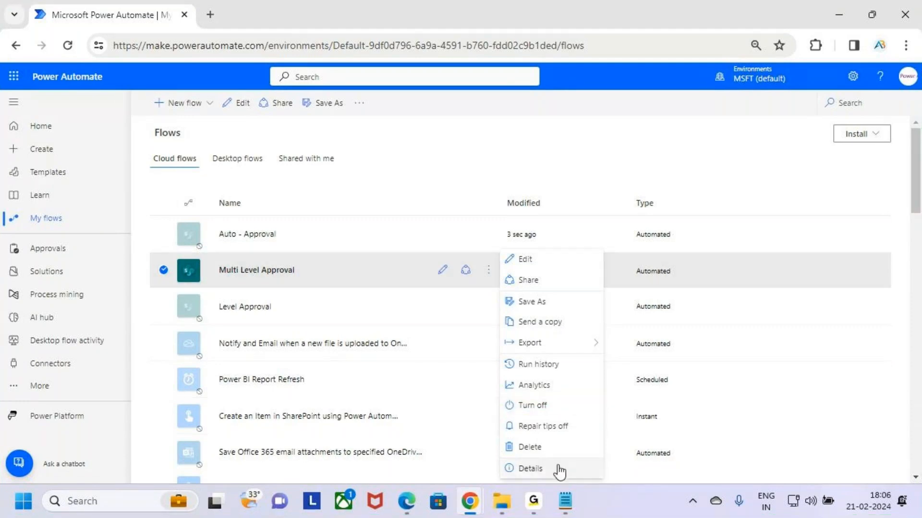
click(582, 410)
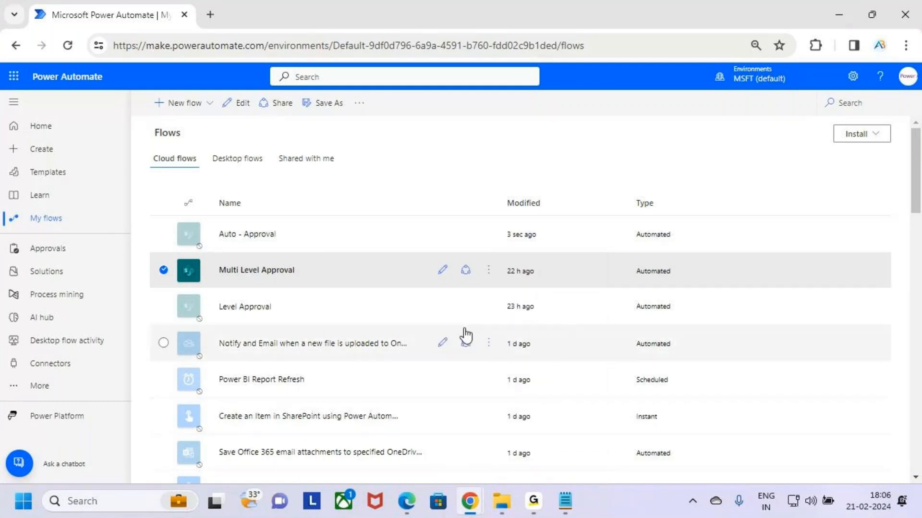
click(350, 240)
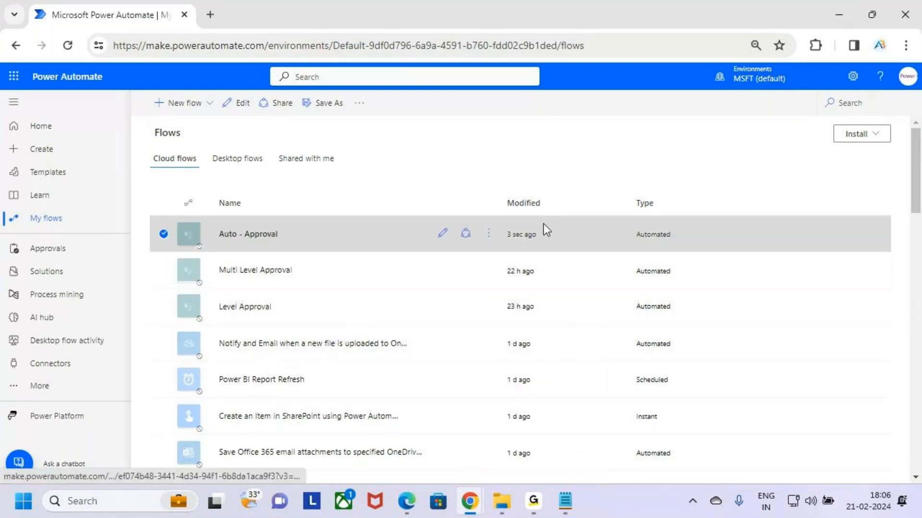
key(ctrl+2)
drag(156, 254, 326, 297)
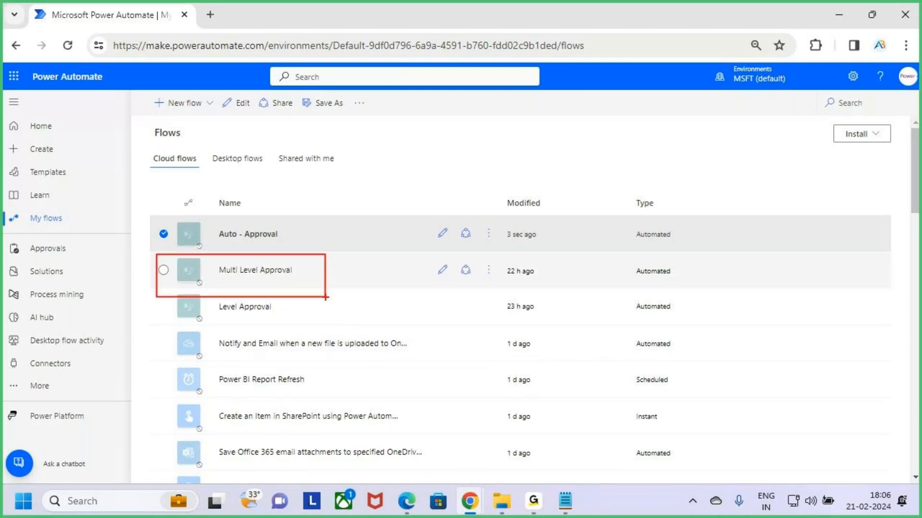
key(Escape)
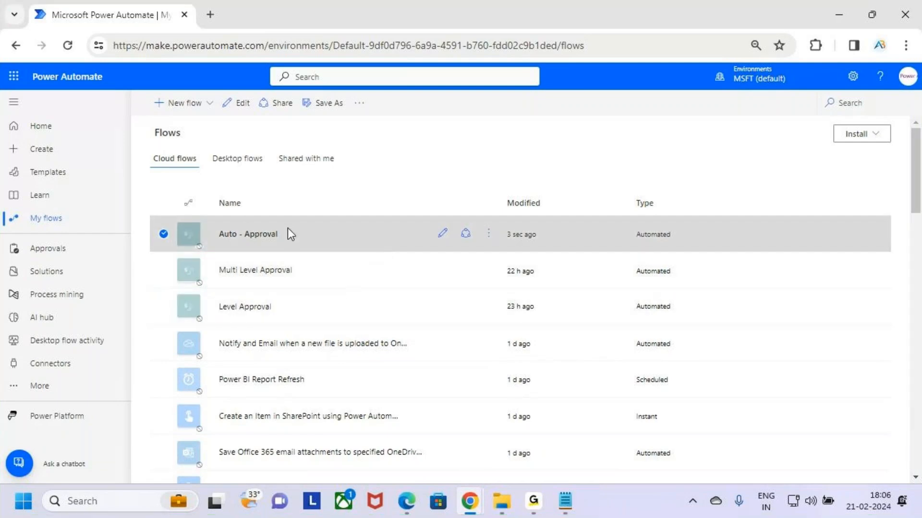
key(ctrl+2)
drag(218, 228, 312, 253)
drag(301, 235, 348, 205)
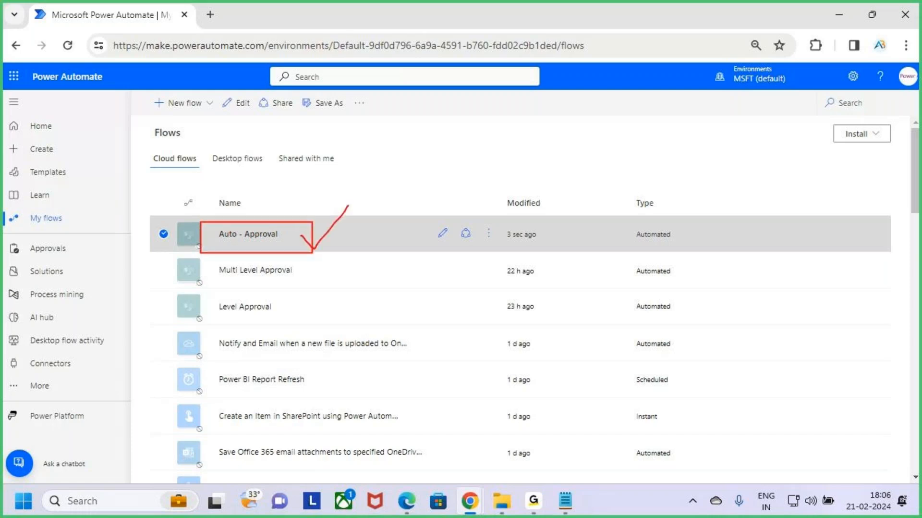
- Turn on the Auto - Approval flow in the flows list
key(Escape)
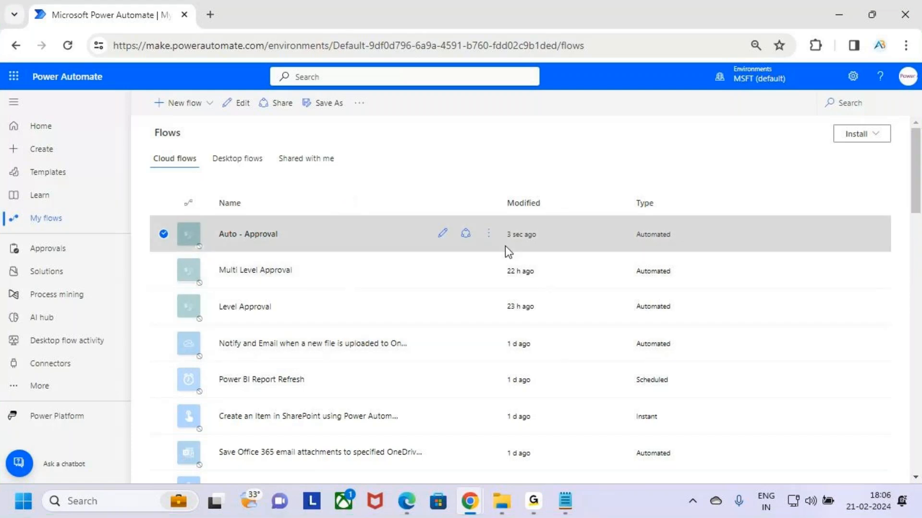
click(489, 234)
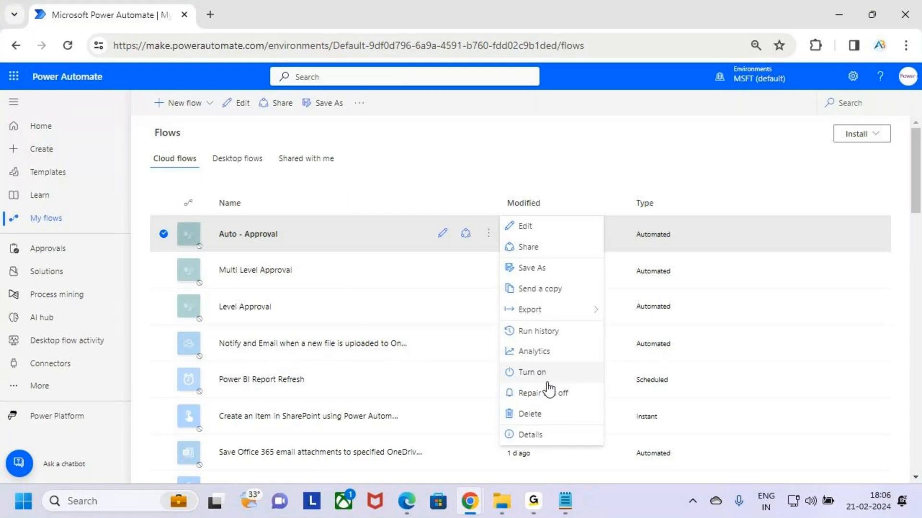
key(ctrl+2)
drag(502, 360, 600, 384)
key(Escape)
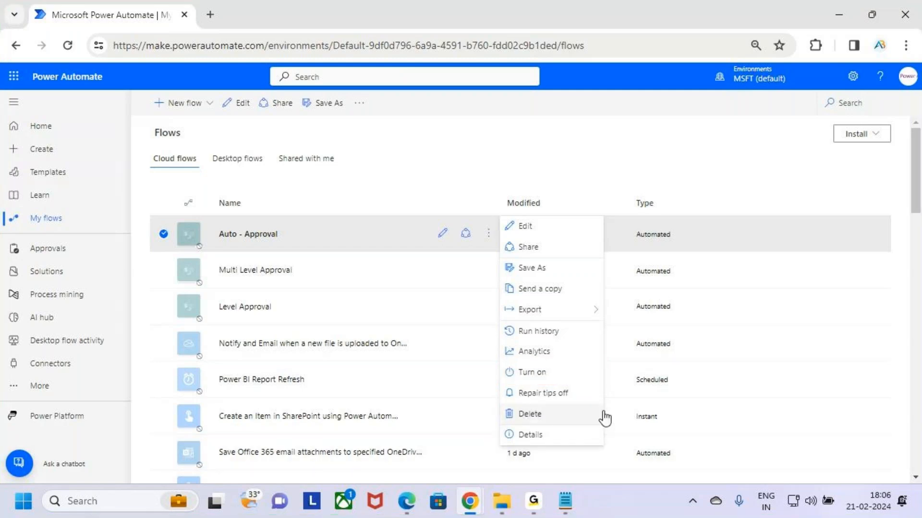
click(586, 377)
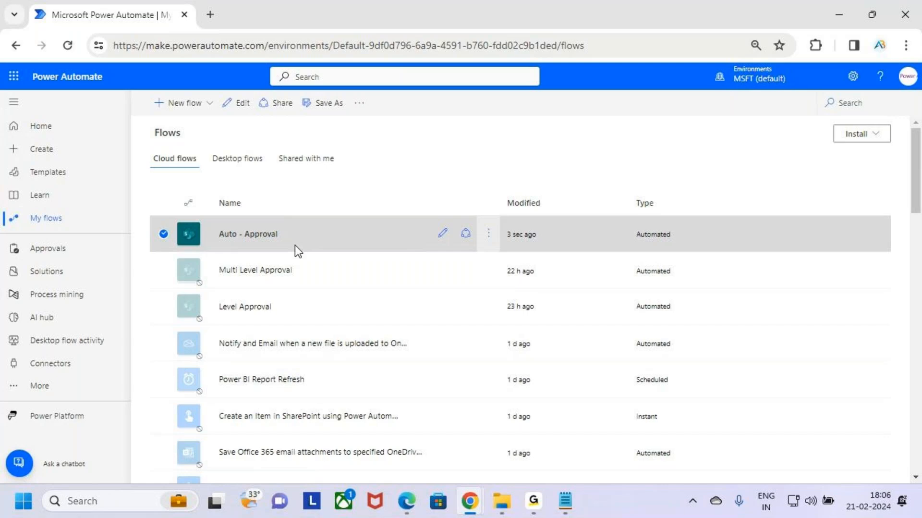
- Switch to Notepad to read the Auto Approve / Reject heading in the Class 3 notes and return to Chrome
click(571, 512)
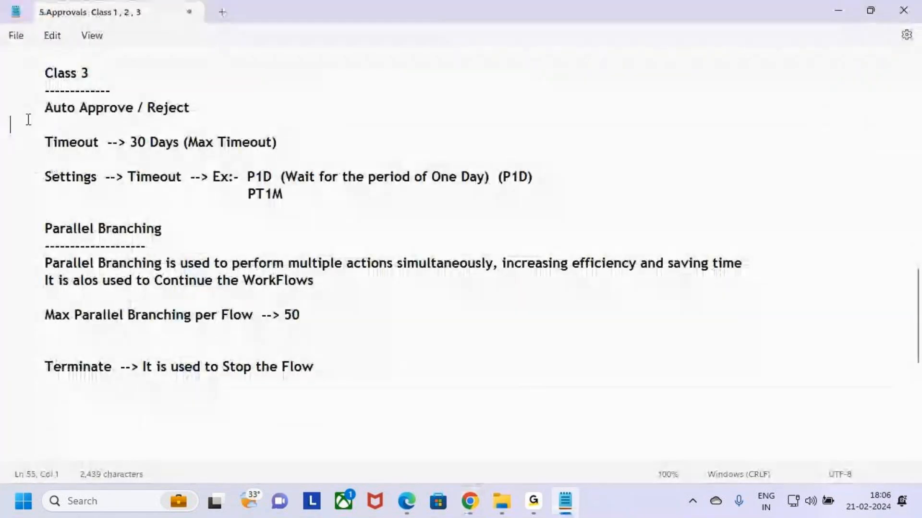
drag(43, 108, 224, 111)
click(232, 110)
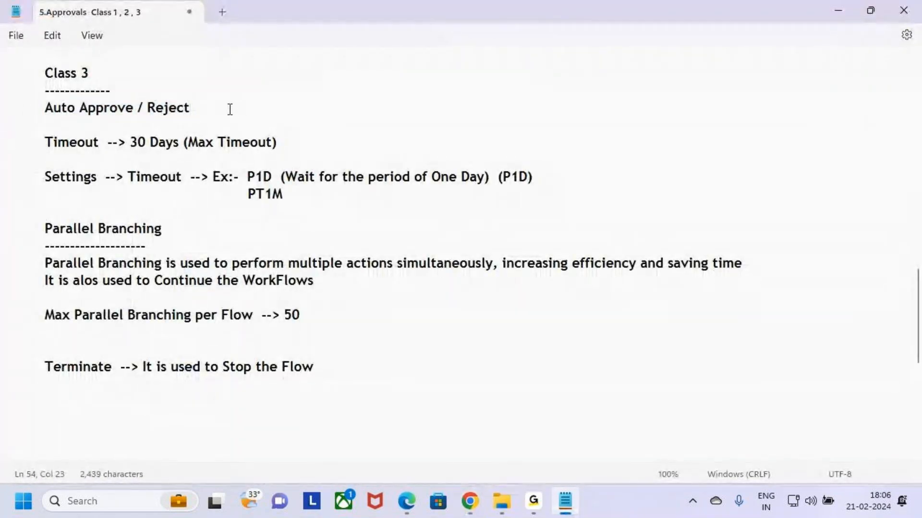
key(alt+Tab)
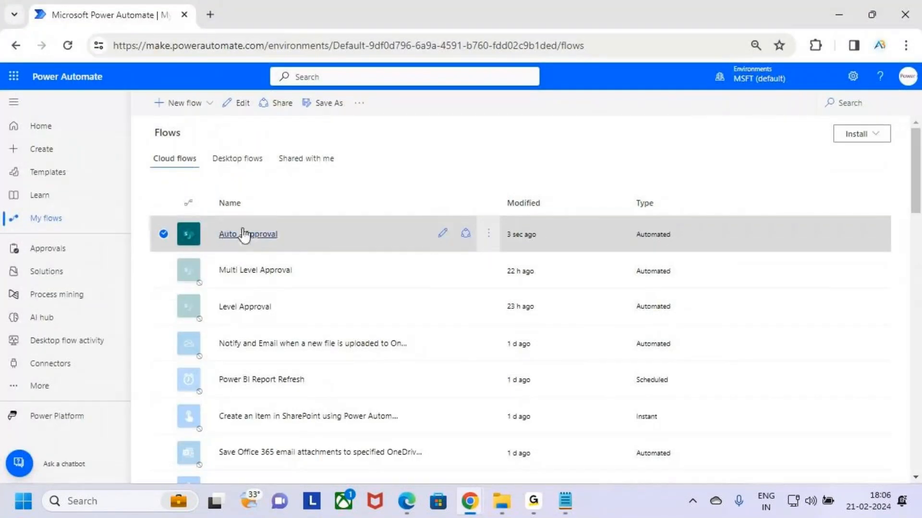
- Open the Auto - Approval flow for editing from the flows list
key(ctrl+2)
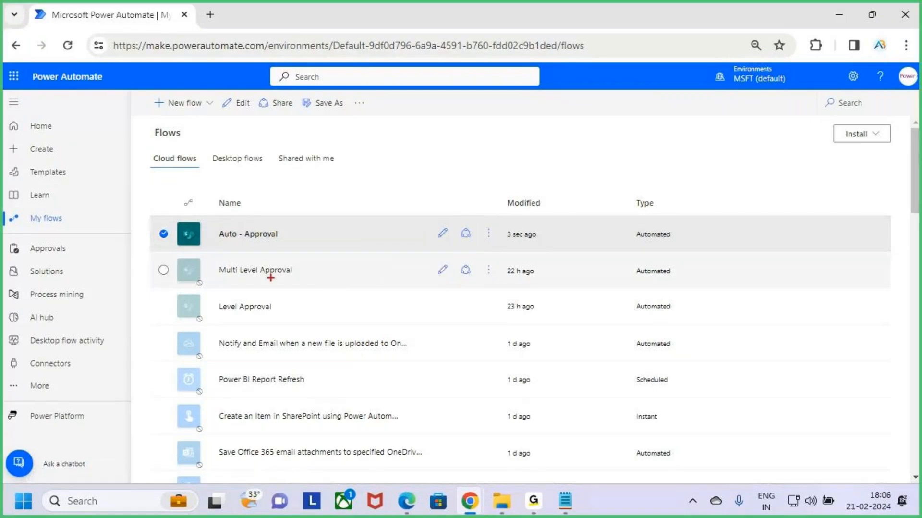
drag(227, 276, 292, 272)
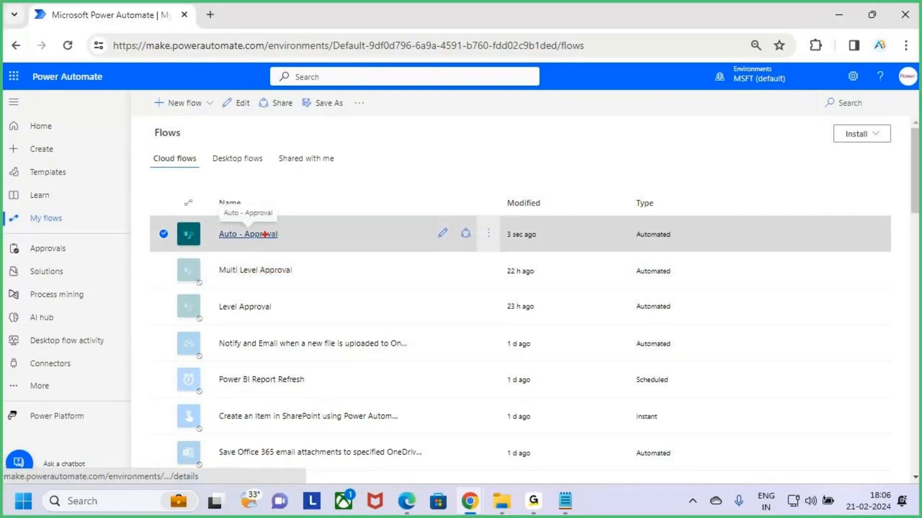
drag(226, 245, 263, 244)
key(Escape)
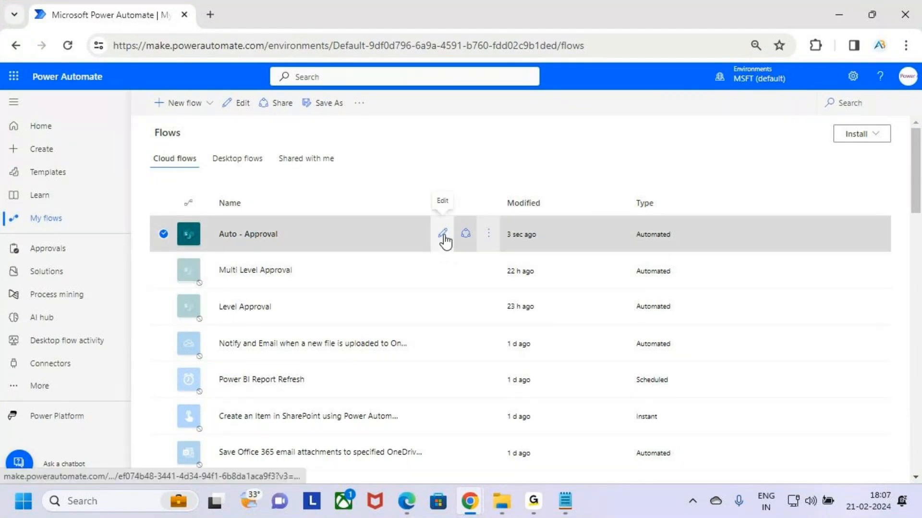
click(445, 236)
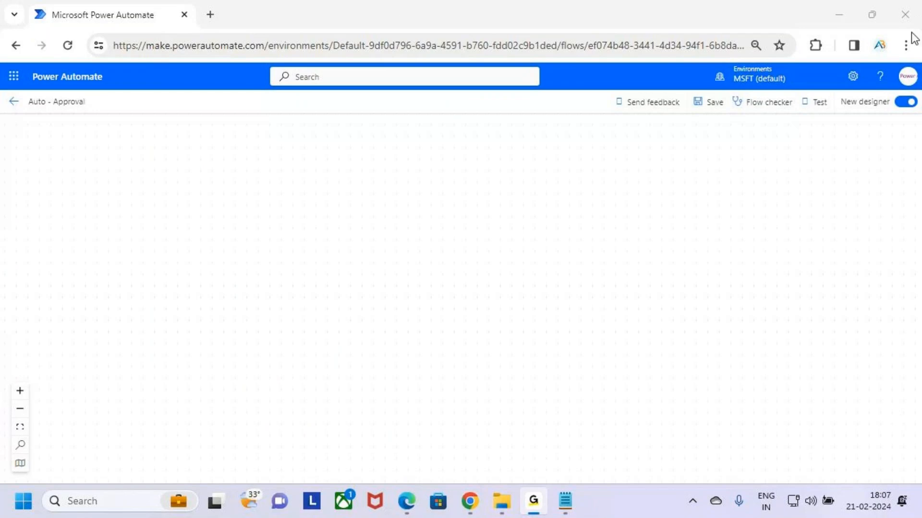
- Look through the flow's full action sequence in the new designer, including the condition's True and False branches
click(852, 23)
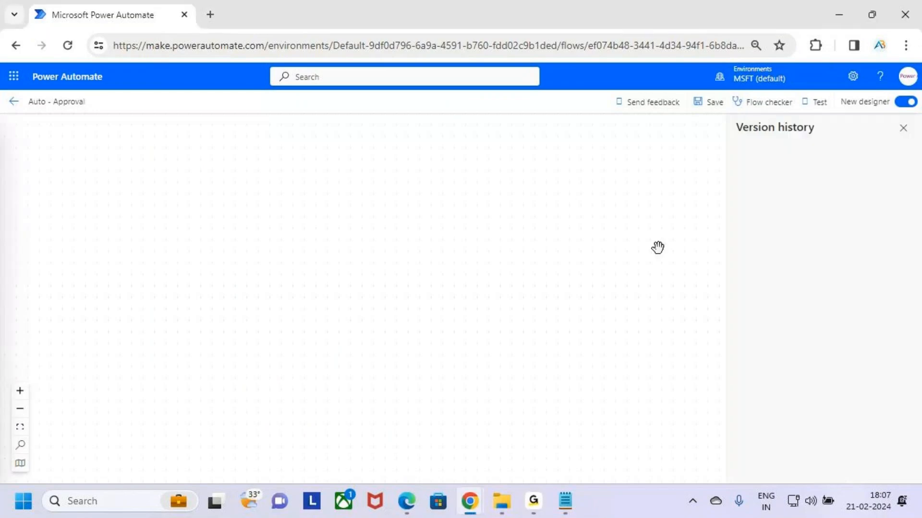
scroll(560, 314, up, 5)
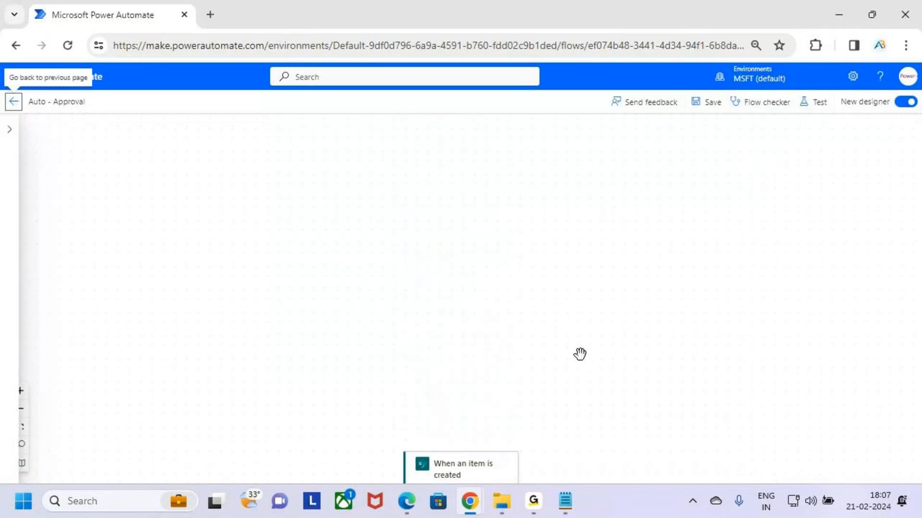
scroll(599, 343, down, 8)
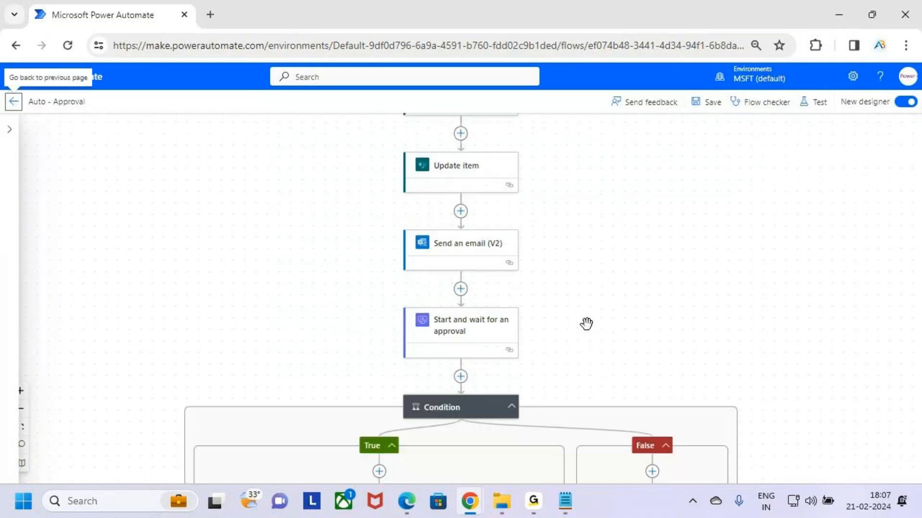
scroll(669, 313, up, 1)
scroll(748, 279, down, 4)
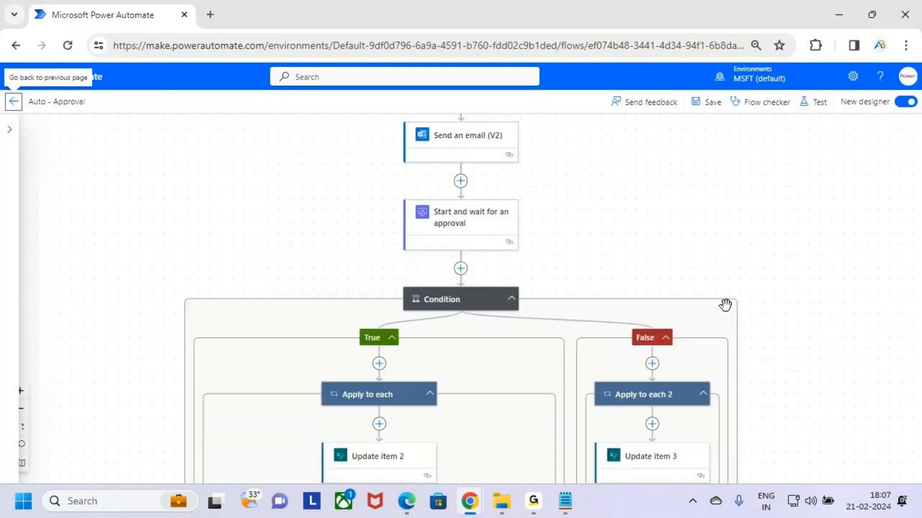
scroll(725, 304, down, 2)
scroll(720, 322, down, 3)
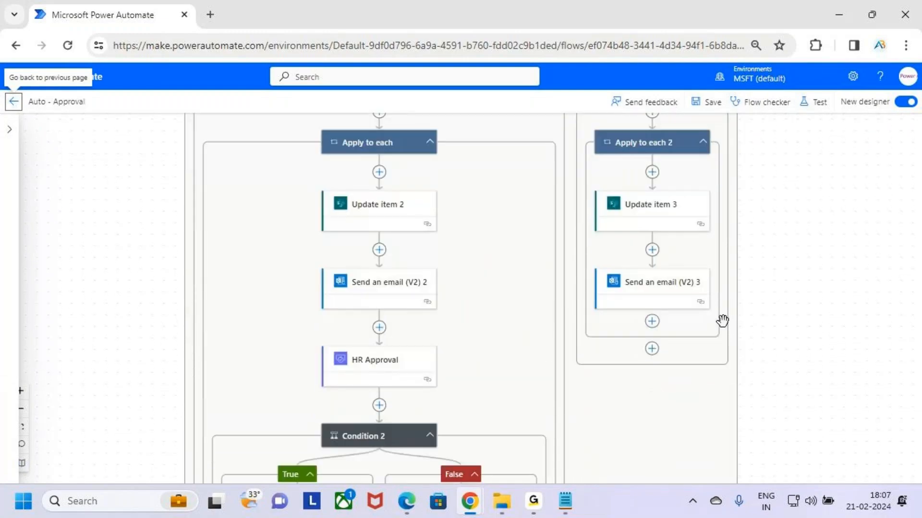
scroll(722, 321, down, 3)
scroll(725, 323, up, 12)
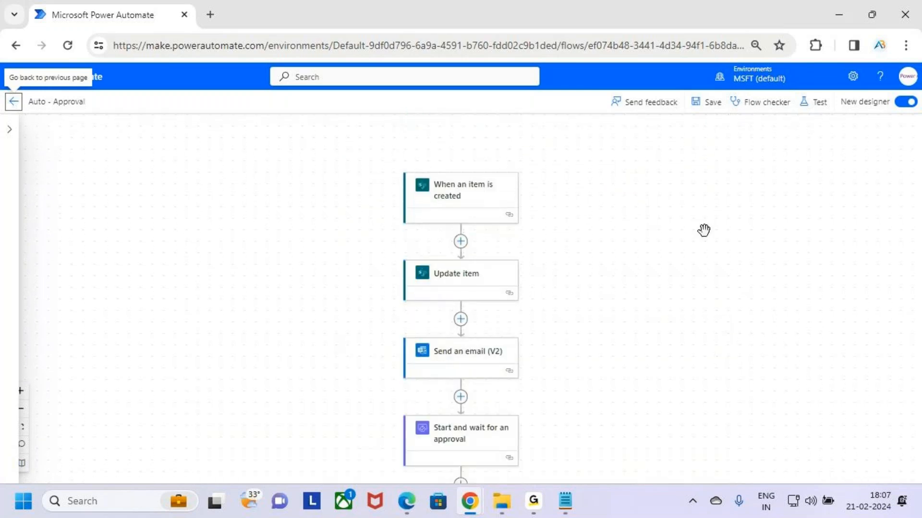
- Turn off the new designer so the Auto - Approval flow opens in the classic editor
click(906, 102)
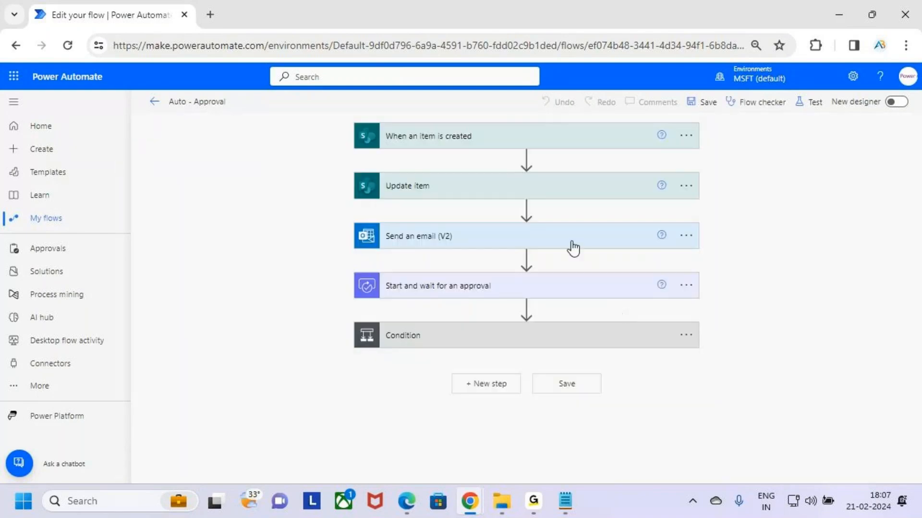
key(ctrl+2)
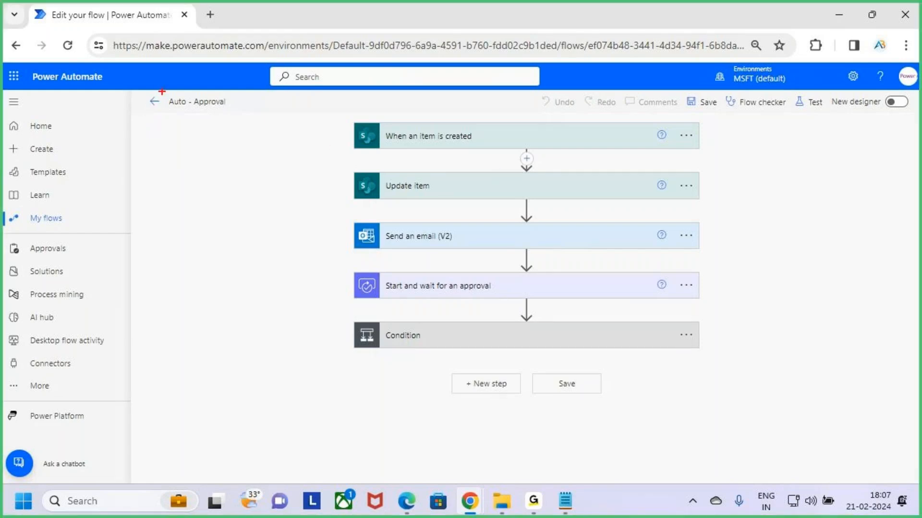
mouse_move(162, 91)
mouse_down()
mouse_move(238, 116)
mouse_move(272, 69)
mouse_up()
key(Escape)
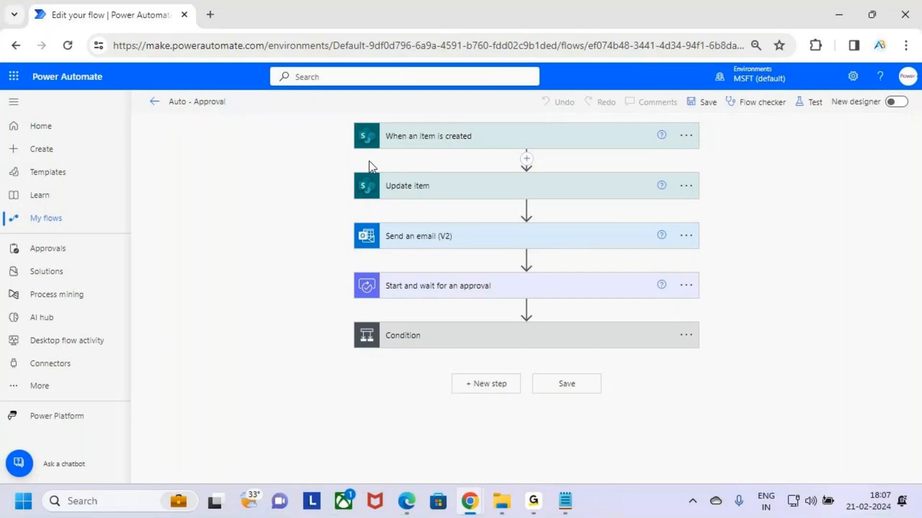
- Expand the When an item is created trigger, check its site address and list name, and collapse it
click(535, 141)
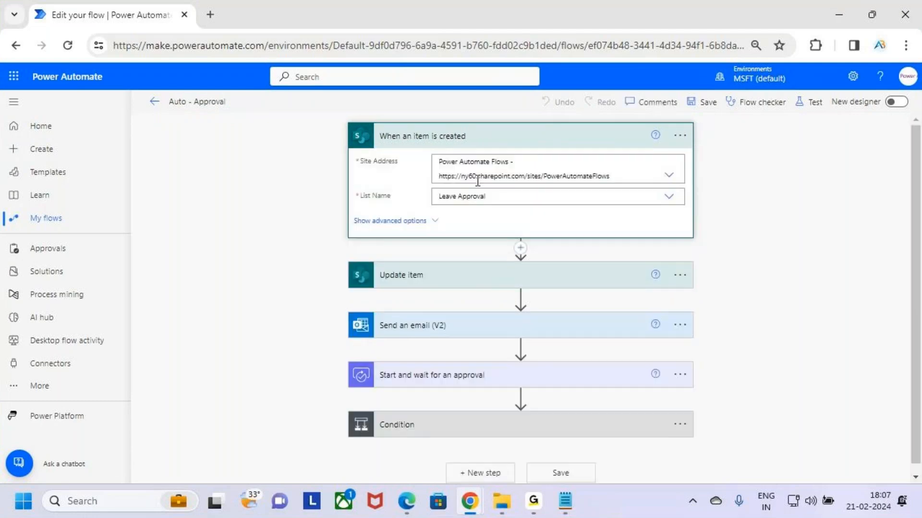
key(ctrl+2)
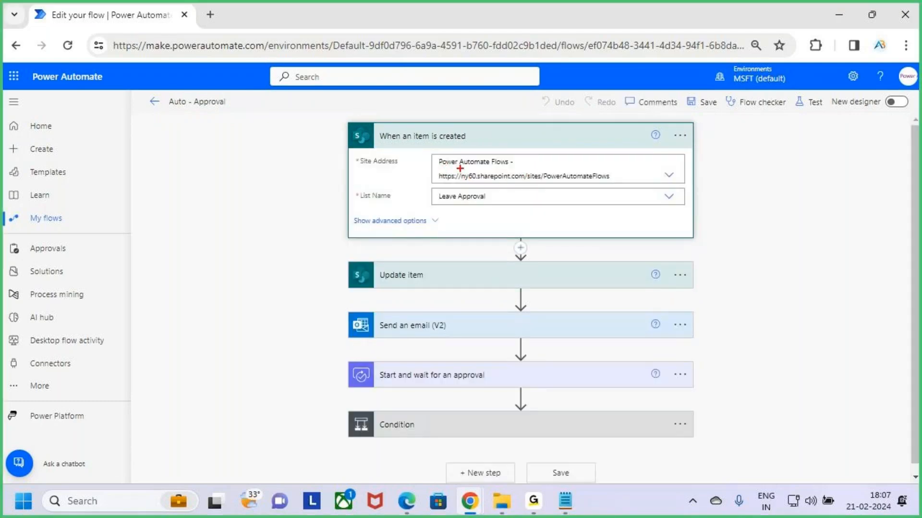
drag(453, 169, 489, 170)
key(Escape)
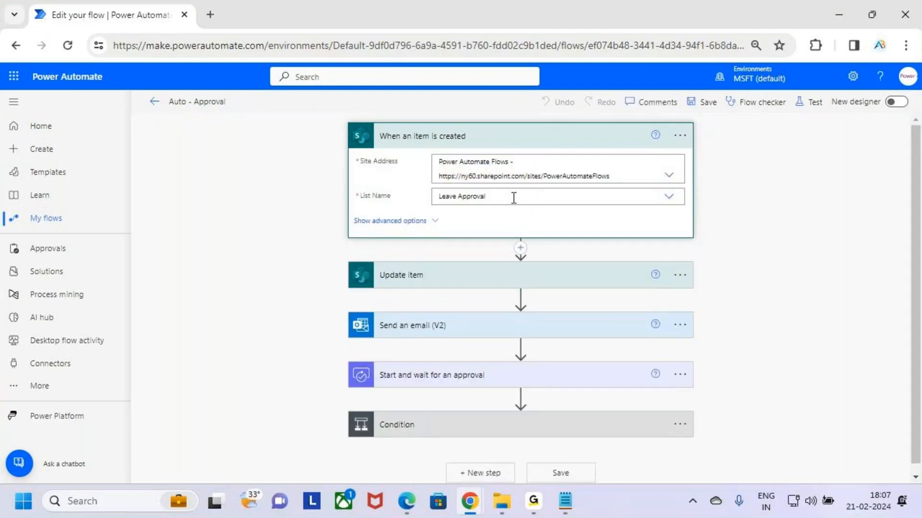
key(ctrl+2)
drag(449, 203, 505, 202)
key(Escape)
click(597, 139)
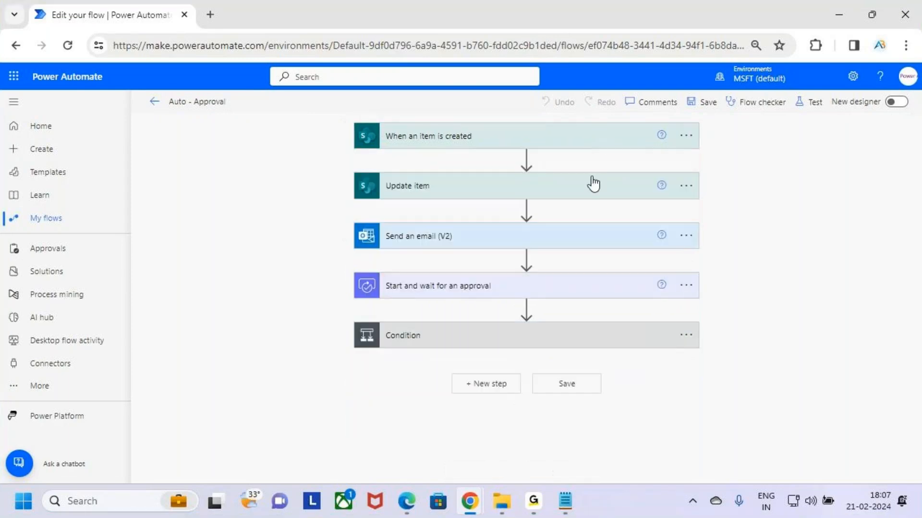
- Expand the Update item action, check its Status Value, and collapse it
click(541, 192)
scroll(542, 303, down, 2)
key(ctrl+2)
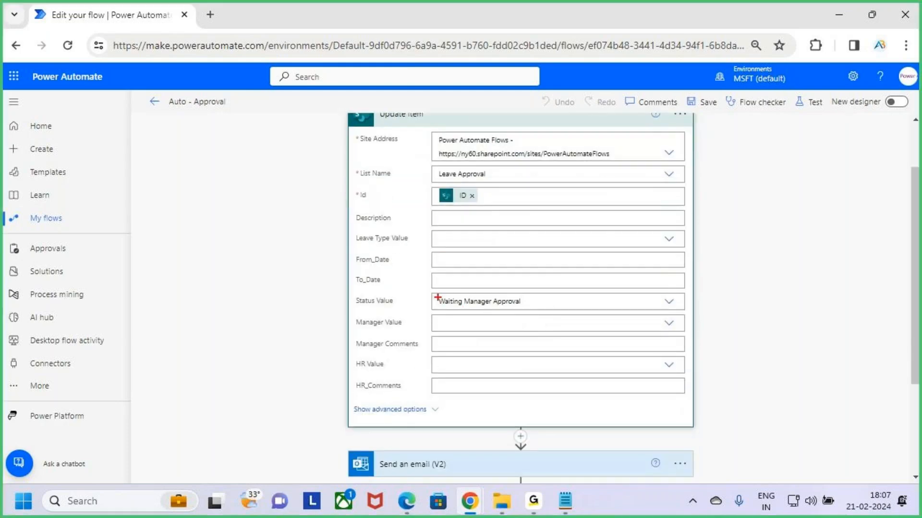
mouse_move(426, 292)
mouse_down()
mouse_move(555, 314)
mouse_move(583, 256)
mouse_up()
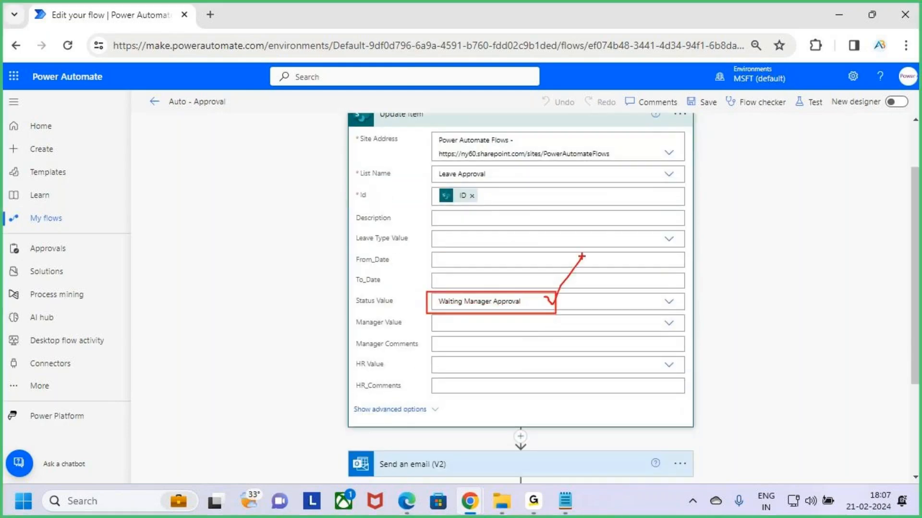
key(Escape)
scroll(582, 225, up, 2)
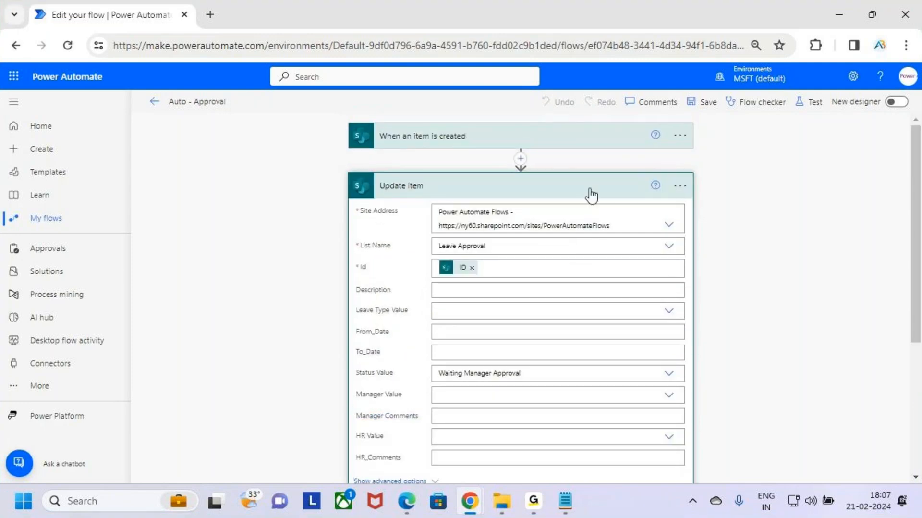
click(591, 193)
- Expand the Send an email (V2) action, check its subject and body text, and collapse it
click(580, 243)
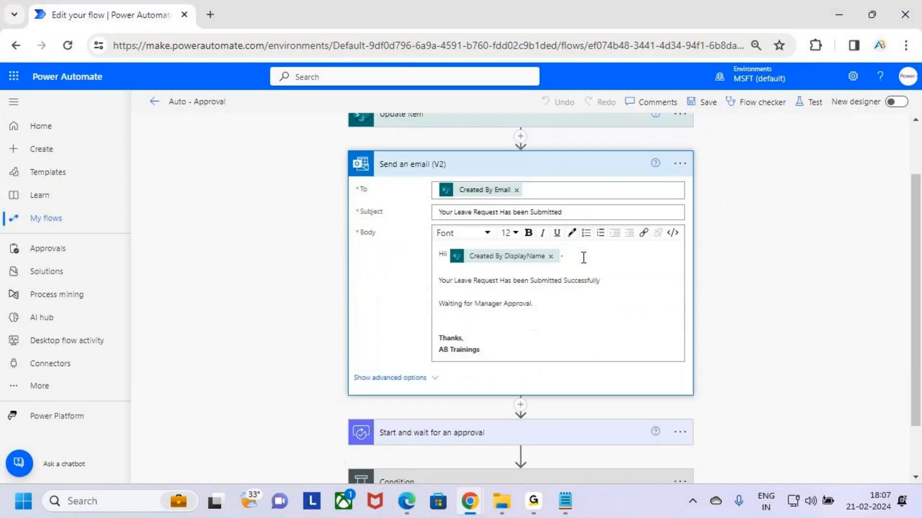
key(ctrl+2)
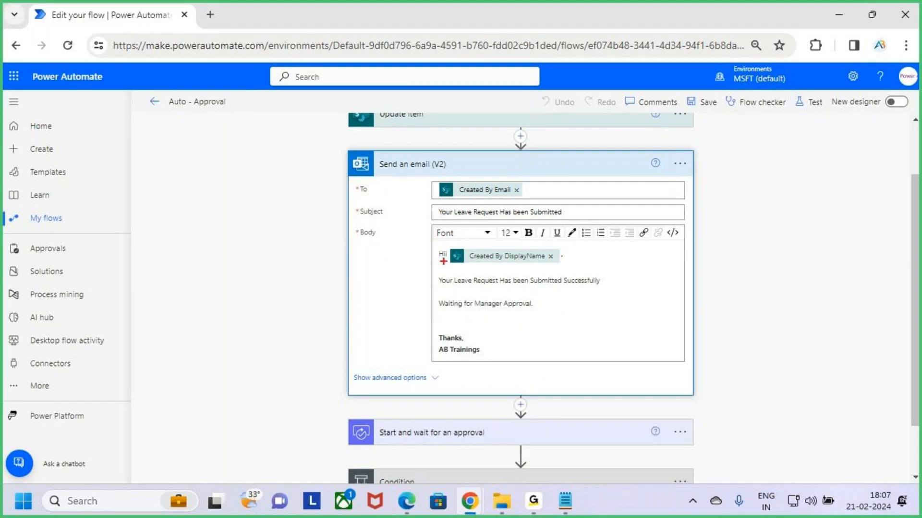
mouse_move(426, 202)
mouse_down()
mouse_move(548, 222)
mouse_move(570, 222)
mouse_move(587, 198)
mouse_up()
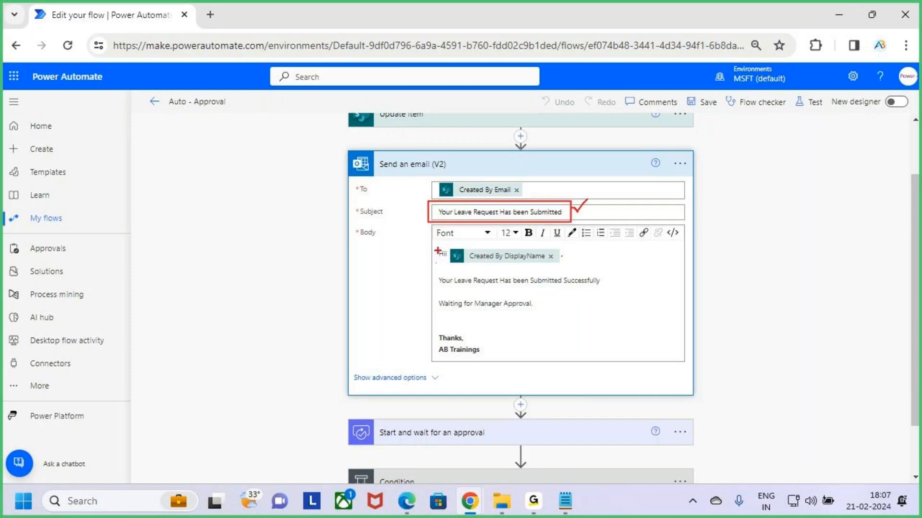
drag(451, 245, 566, 263)
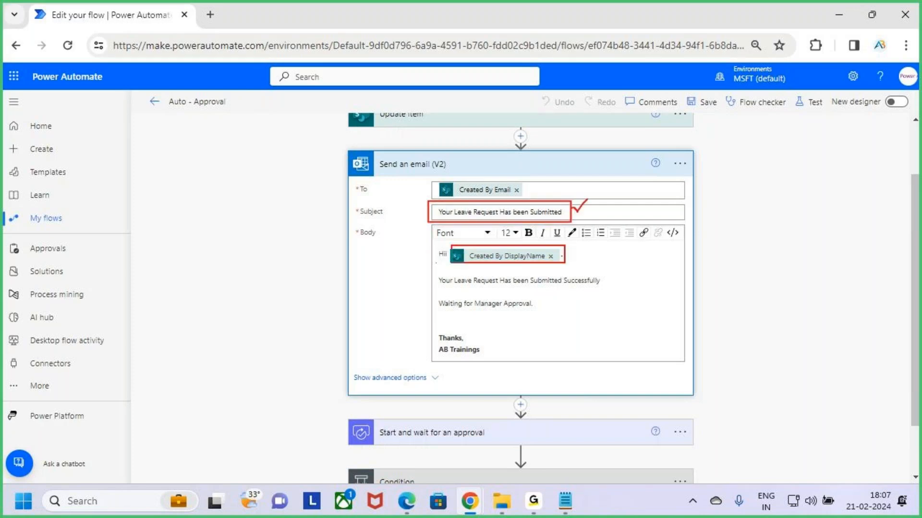
mouse_move(444, 271)
mouse_down()
mouse_move(512, 290)
mouse_move(611, 288)
mouse_up()
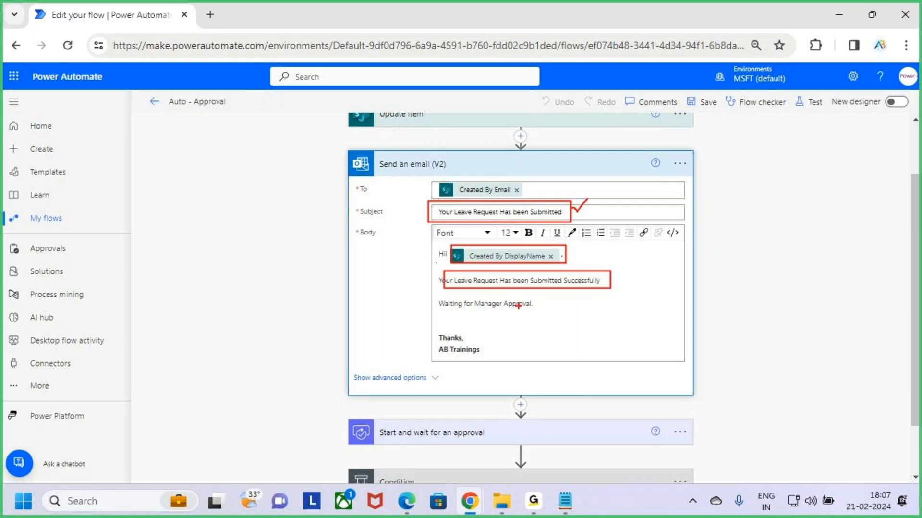
drag(470, 313, 530, 313)
key(Escape)
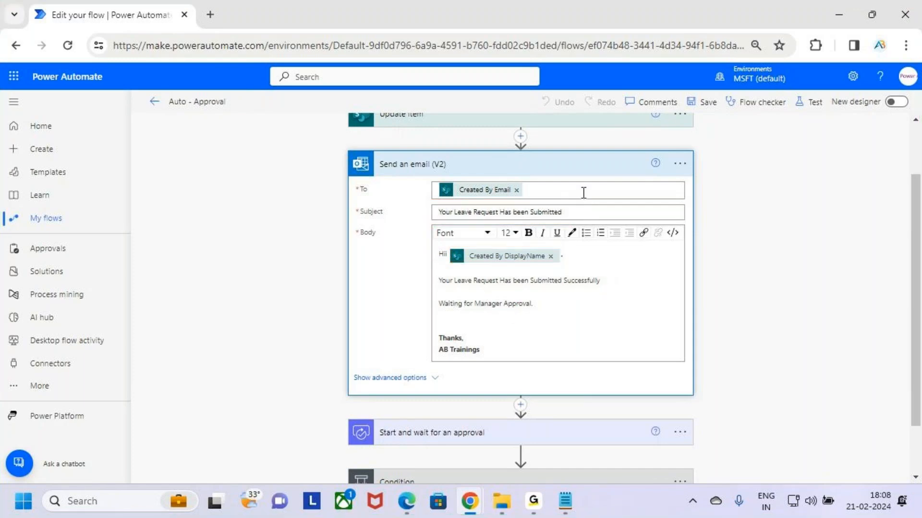
click(584, 168)
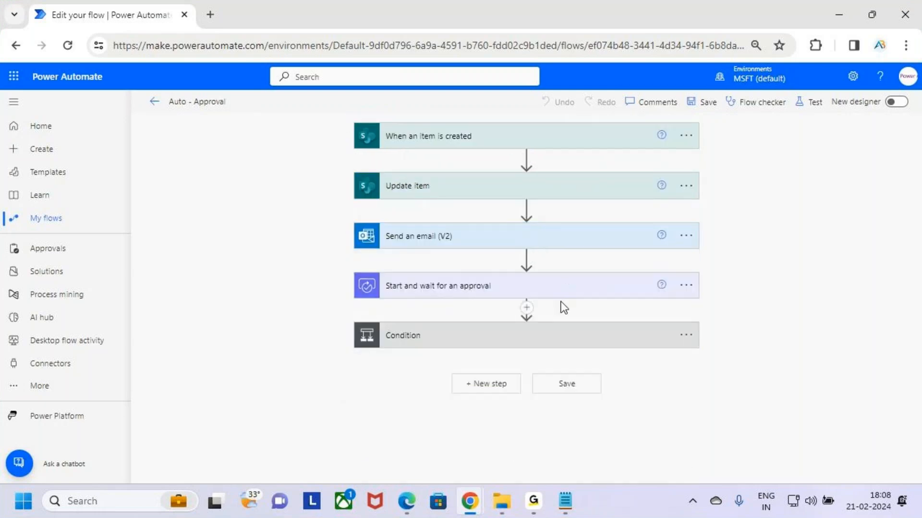
key(ctrl+2)
mouse_move(349, 268)
mouse_down()
mouse_move(577, 312)
mouse_move(704, 304)
mouse_up()
mouse_move(692, 277)
mouse_down()
mouse_move(768, 211)
mouse_move(799, 198)
mouse_up()
key(Escape)
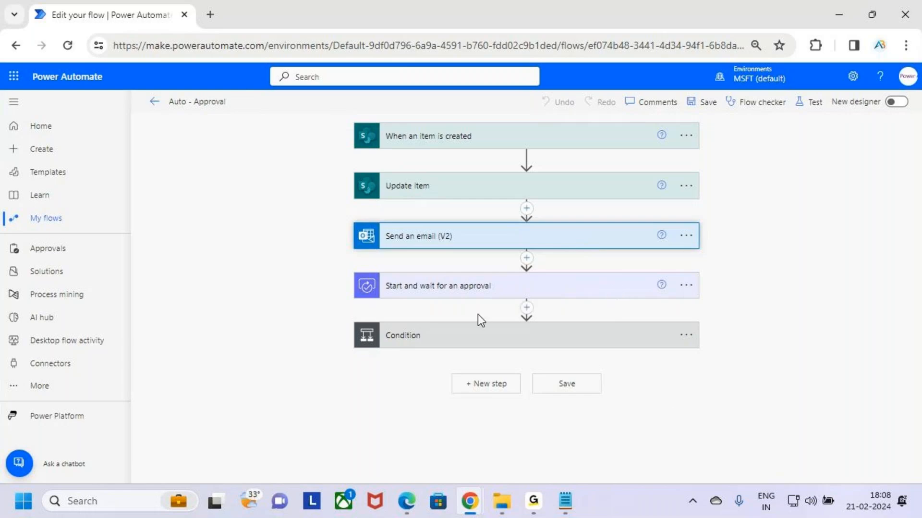
- Expand the Start and wait for an approval action and check its Approval type and Title fields
click(625, 288)
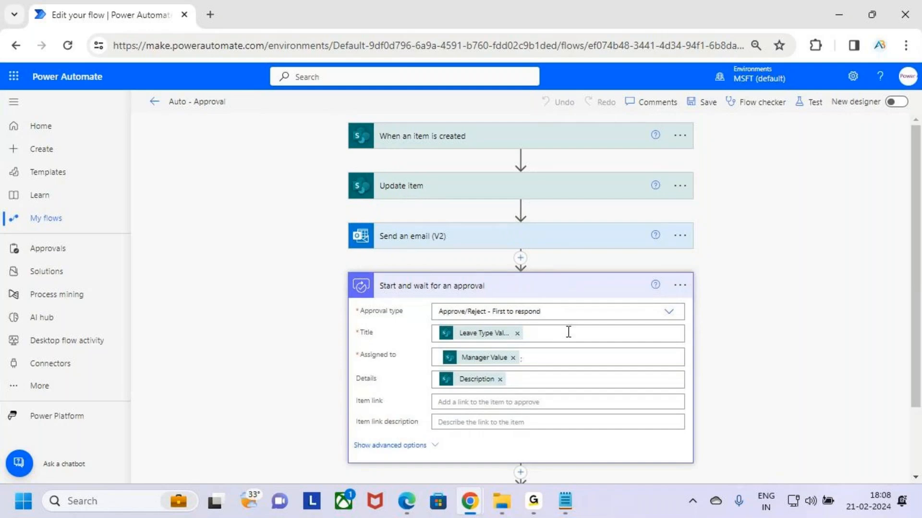
key(ctrl+2)
drag(357, 313, 561, 321)
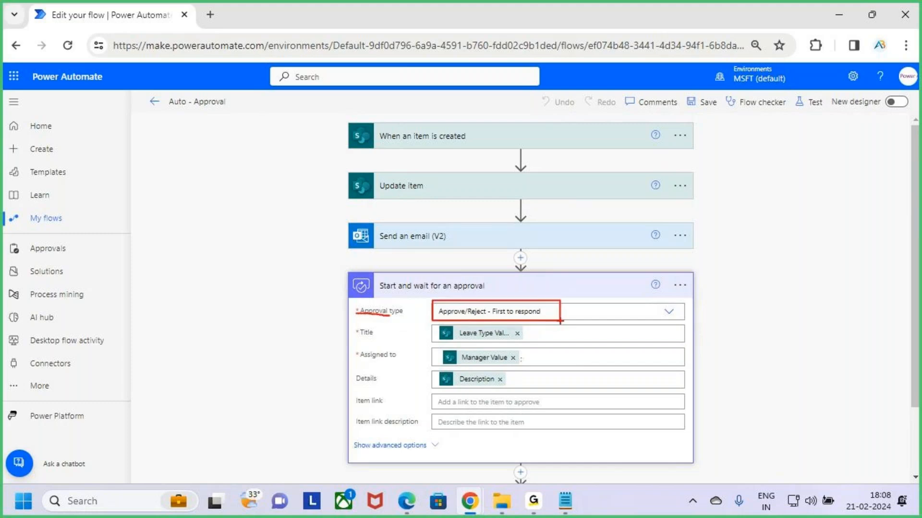
key(Escape)
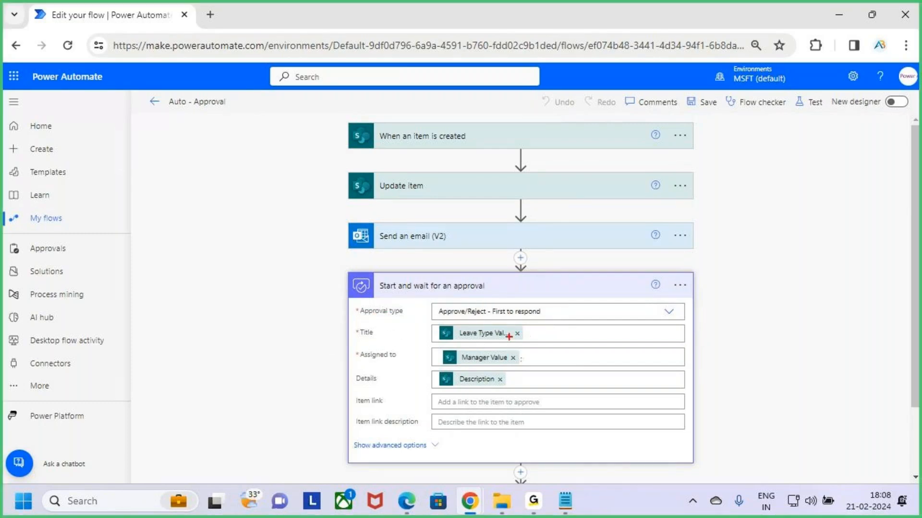
click(549, 335)
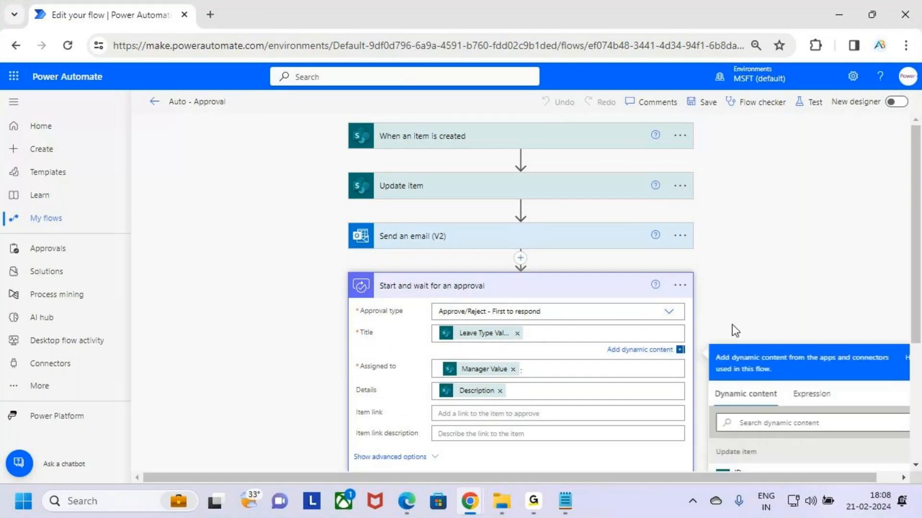
key(ctrl+2)
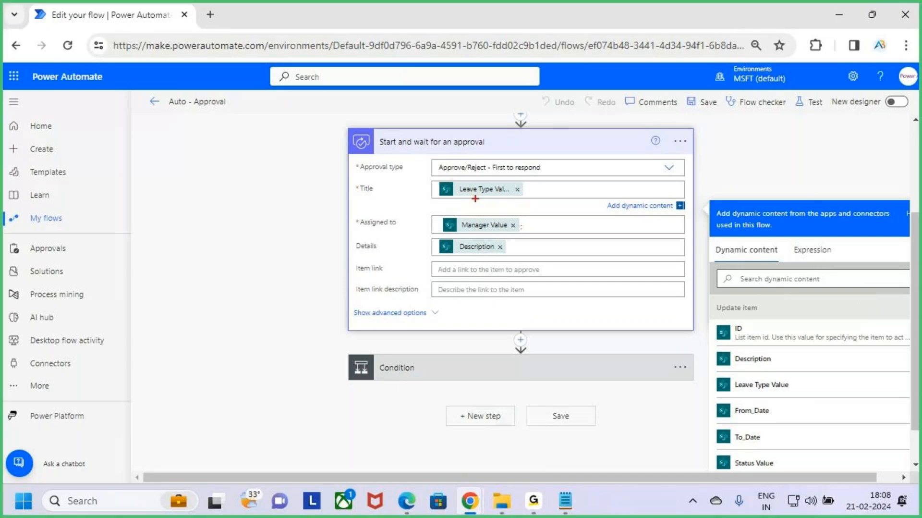
drag(460, 196, 490, 197)
key(Escape)
- Check the Assigned to and Details fields of the Start and wait for an approval action
click(442, 224)
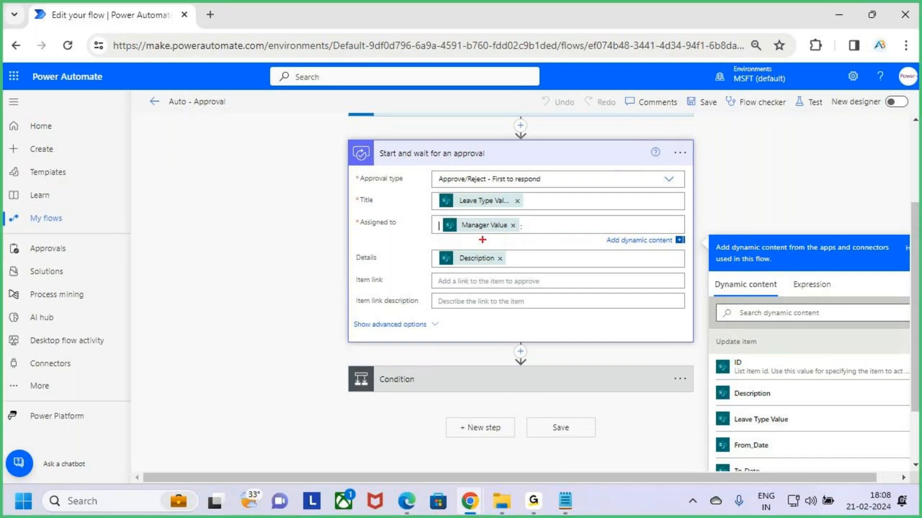
drag(522, 237, 456, 238)
drag(361, 264, 528, 271)
key(Escape)
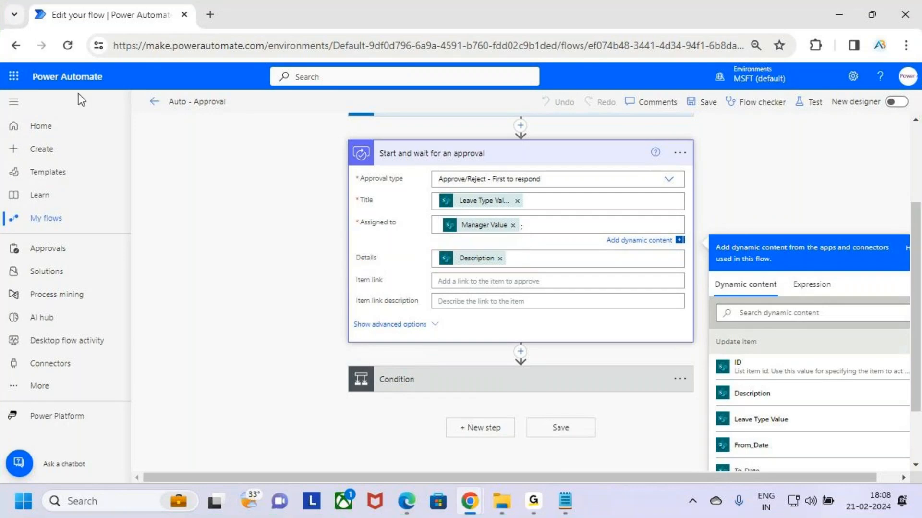
click(13, 76)
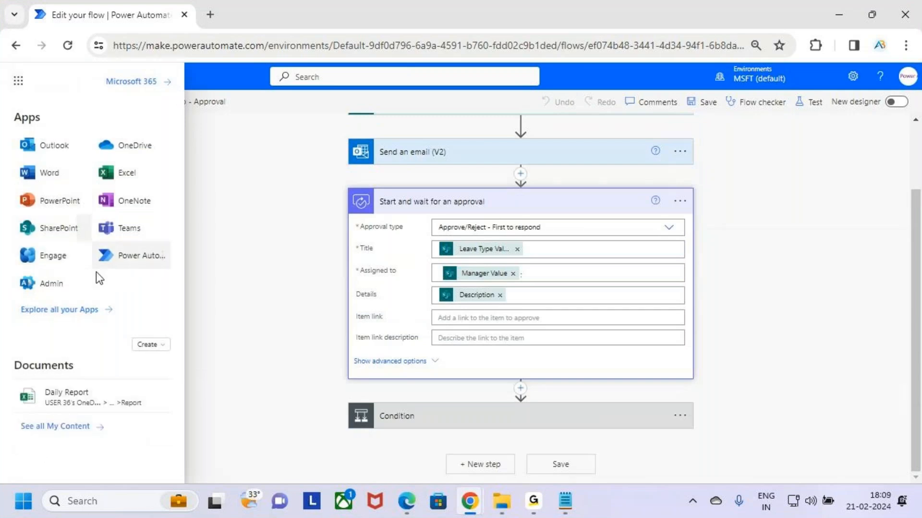
click(208, 204)
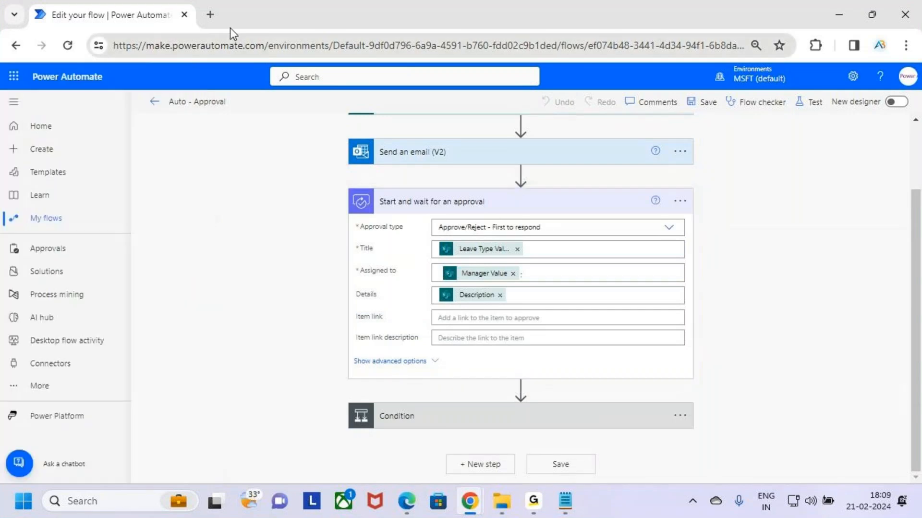
- Open make.powerapps.com in a new browser tab and open the Leave Request app for editing, skipping the welcome dialog
click(210, 15)
click(221, 48)
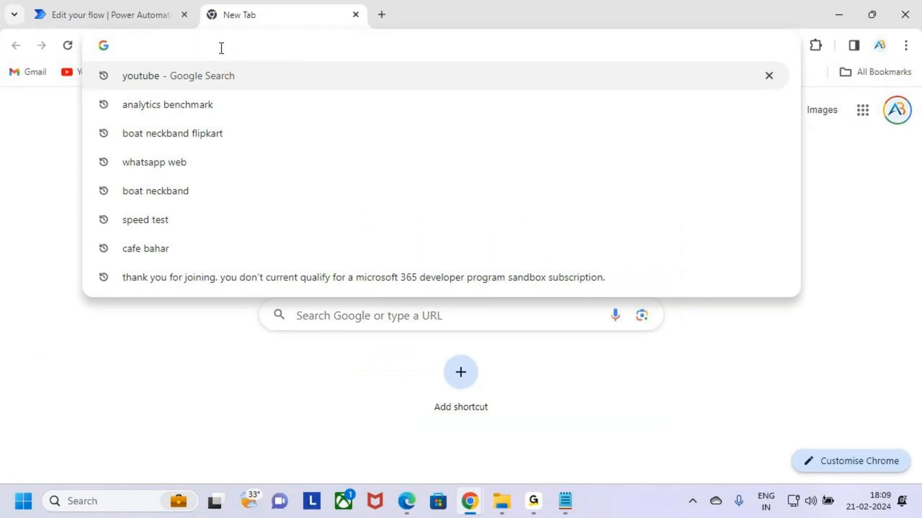
text(make.powerapps.com)
key(Return)
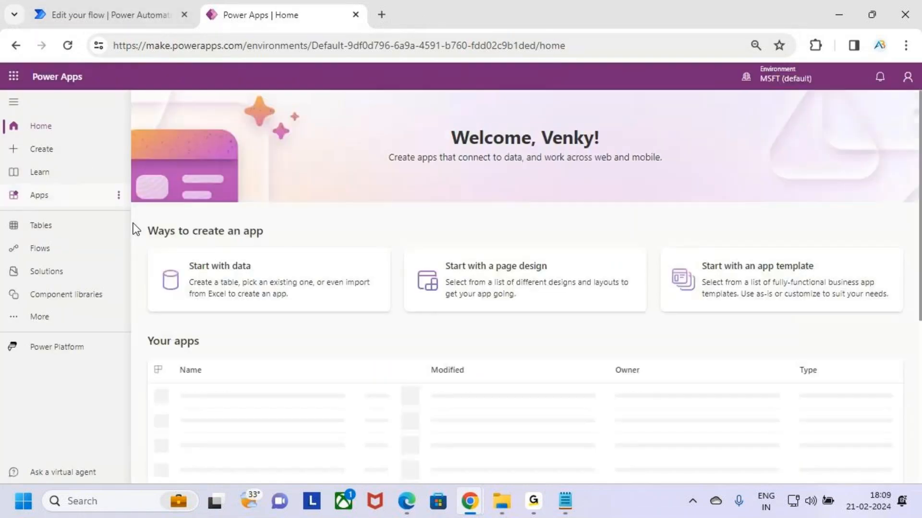
click(82, 194)
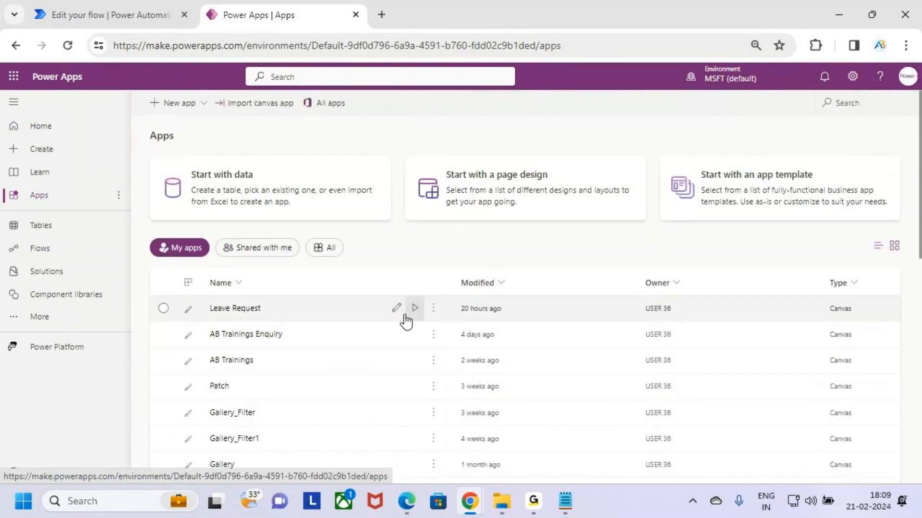
click(397, 308)
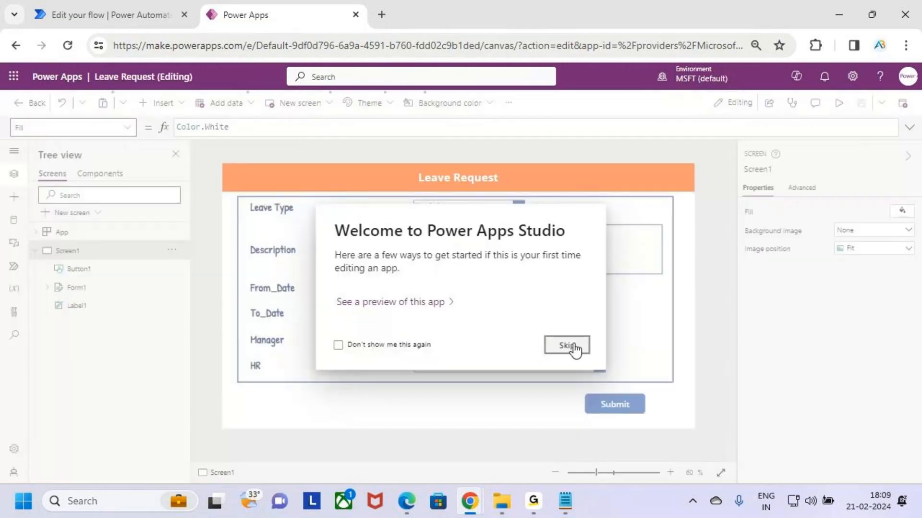
click(568, 345)
- Preview the Leave Request app and choose the manager's e-mail address in the Manager field
click(839, 102)
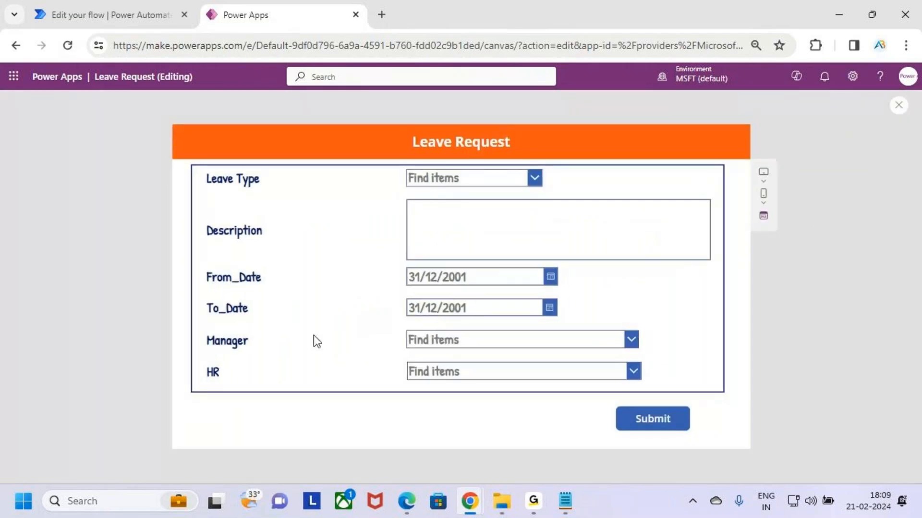
click(591, 342)
click(567, 377)
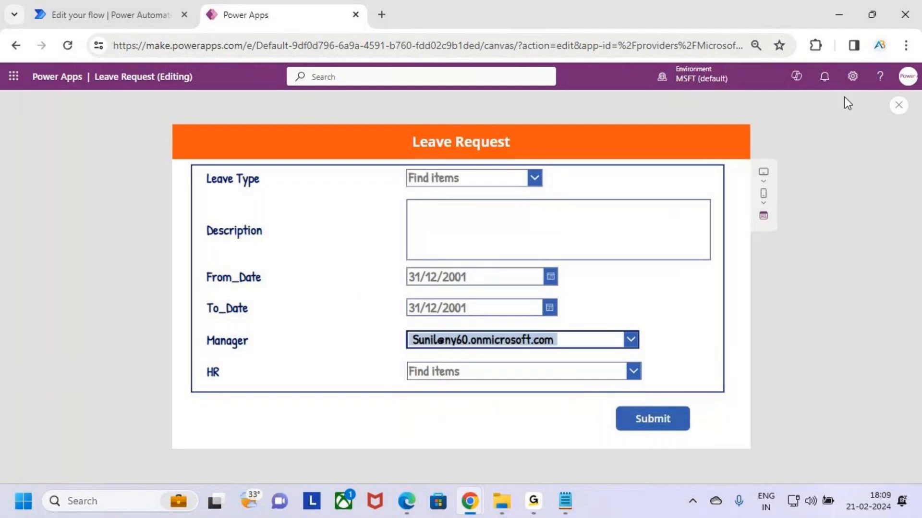
click(837, 10)
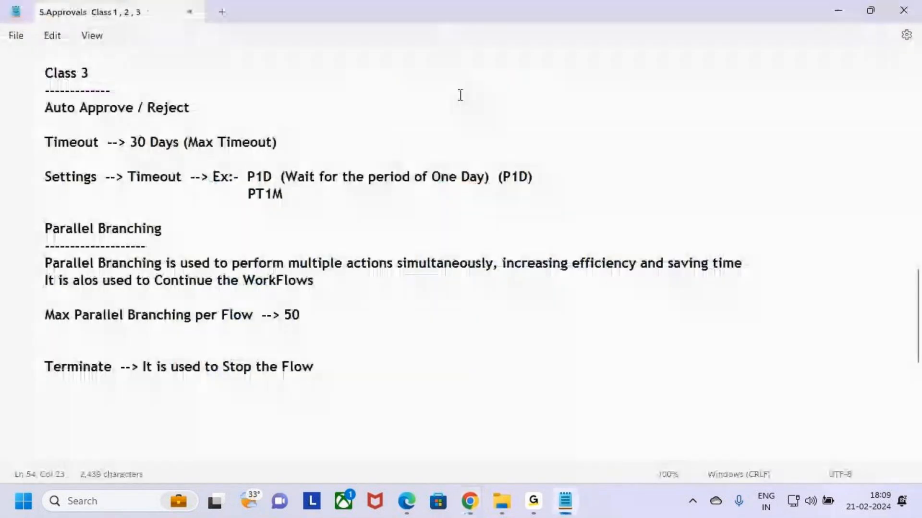
click(471, 500)
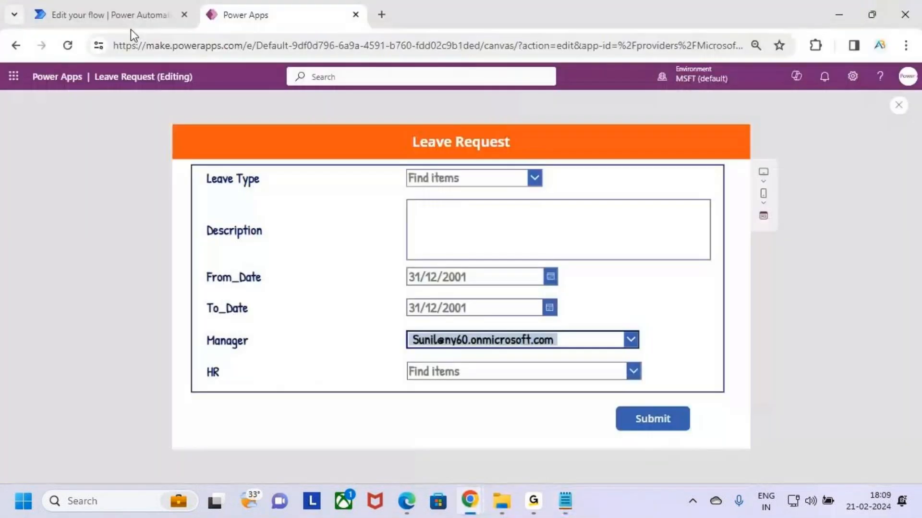
- Switch back to the Auto - Approval flow and recheck the approval action's Assigned to field
click(131, 19)
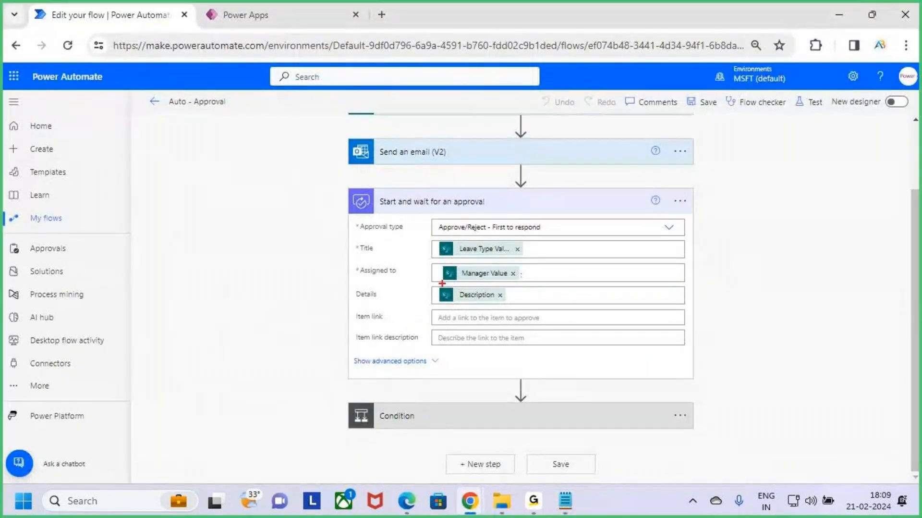
drag(433, 256, 536, 274)
key(Escape)
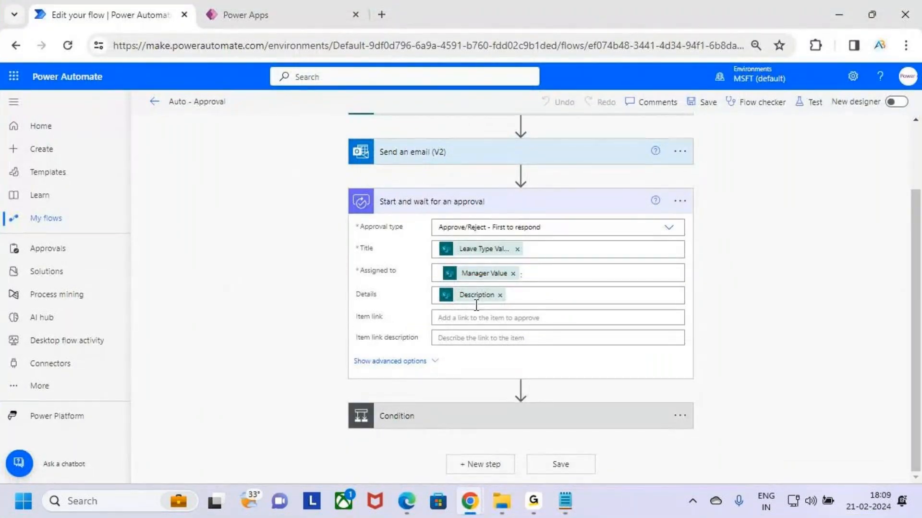
- Switch to the Leave Request app preview and examine its Description field
drag(261, 6, 152, 6)
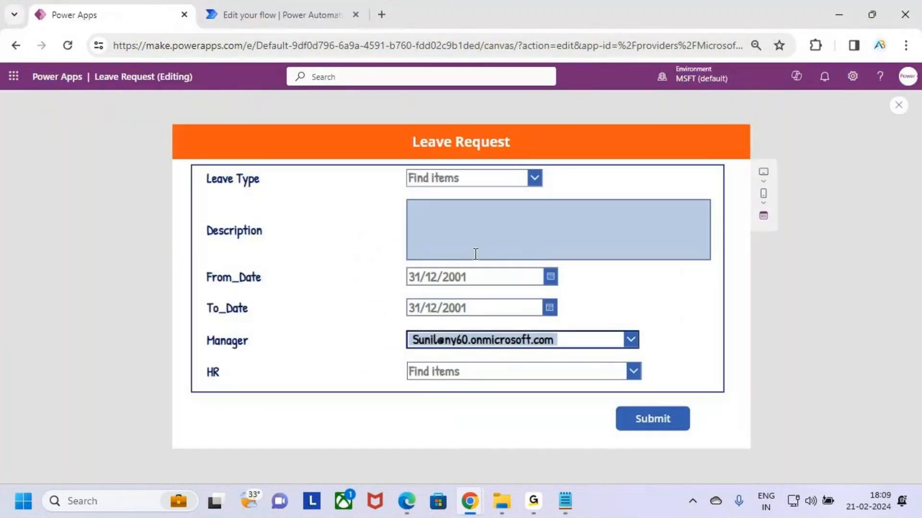
key(ctrl+2)
drag(422, 224, 496, 223)
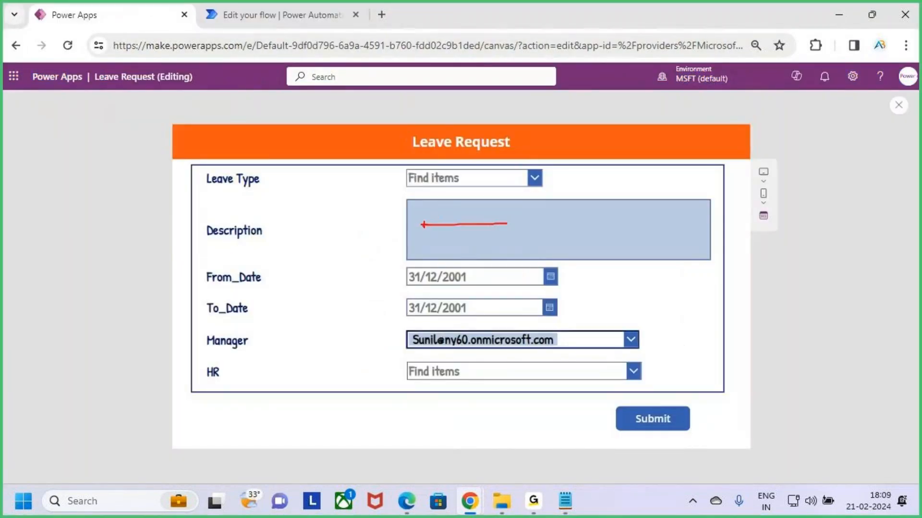
drag(423, 225, 507, 227)
key(Escape)
key(alt+Tab)
key(alt+Tab)
- Return to the Auto - Approval flow, check the approval action's Details field, and collapse the action
click(268, 13)
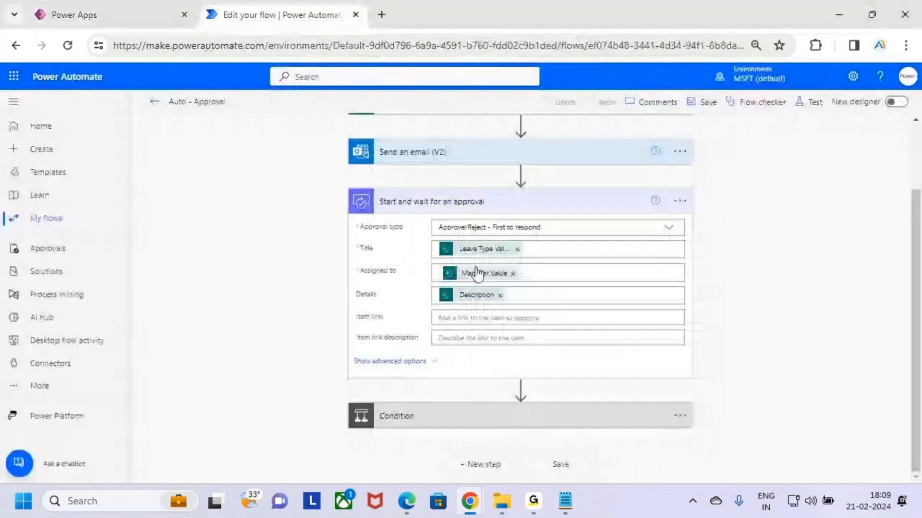
key(ctrl+2)
drag(364, 303, 417, 303)
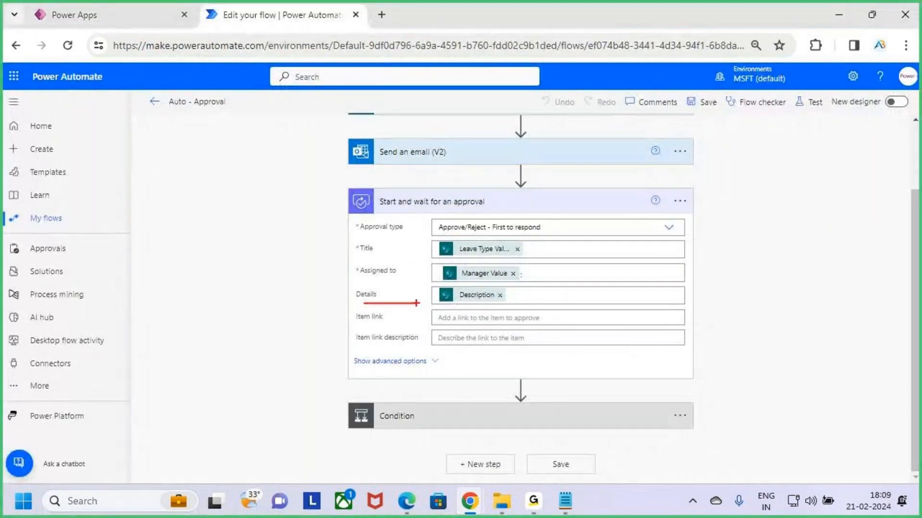
key(Escape)
click(620, 207)
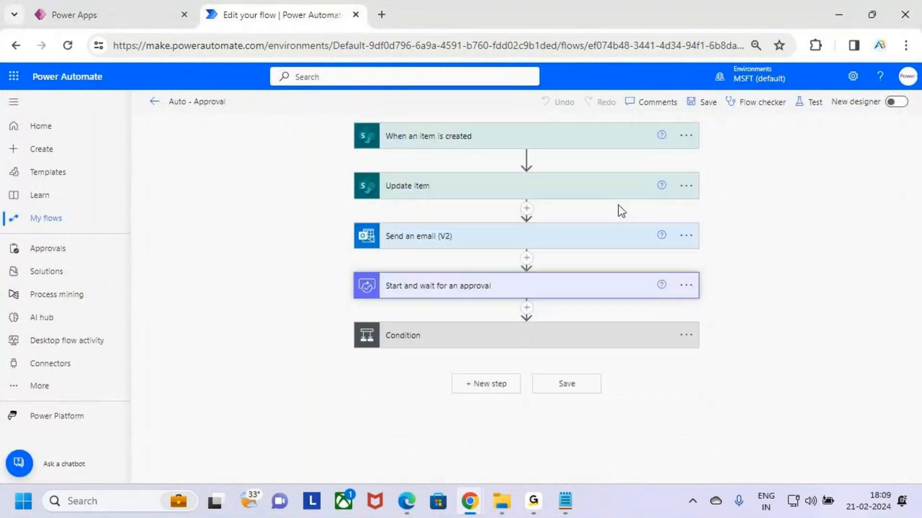
- Expand the Condition below the approval action and examine its comparison and its If yes and If no branches
click(569, 336)
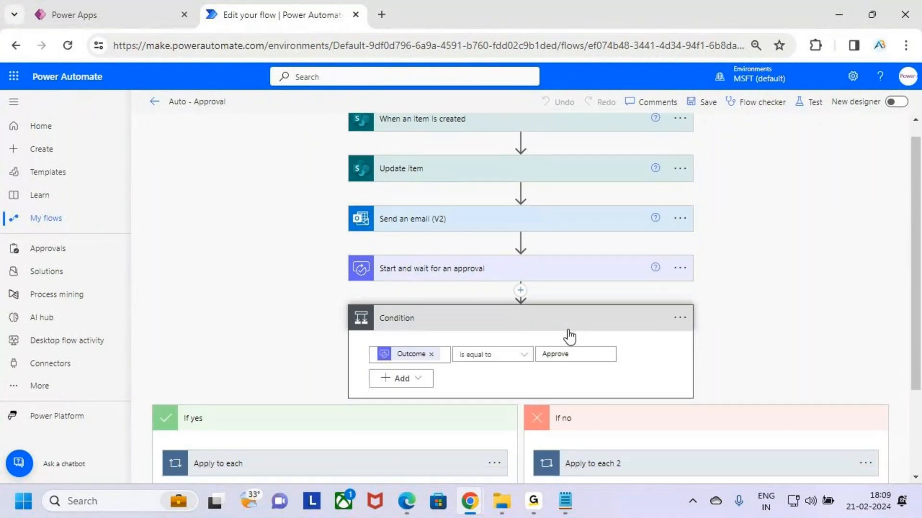
scroll(571, 336, down, 1)
key(ctrl+2)
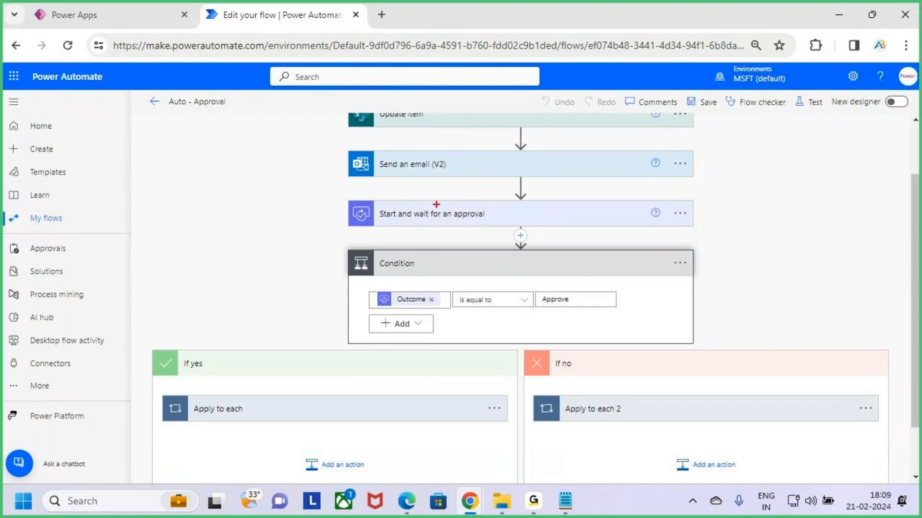
mouse_move(412, 195)
mouse_down()
mouse_move(372, 204)
mouse_move(495, 220)
mouse_move(440, 196)
mouse_up()
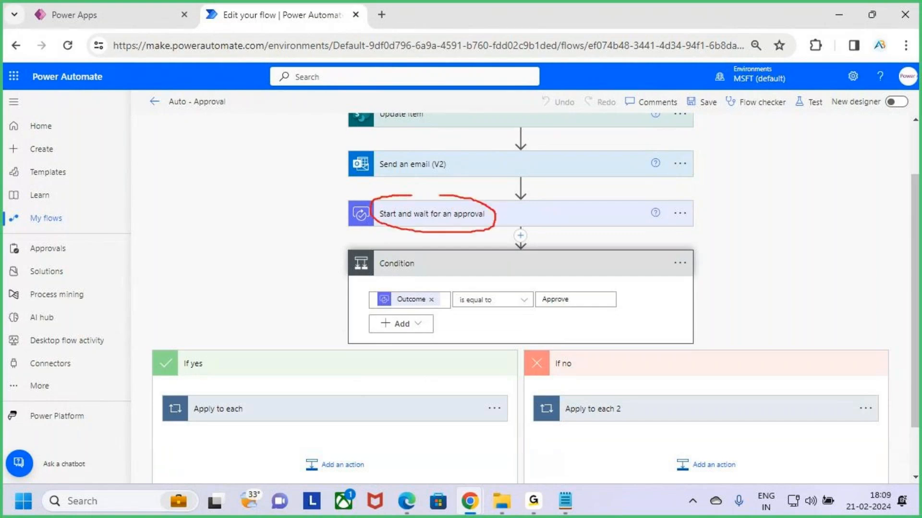
drag(411, 307, 449, 308)
drag(546, 307, 587, 306)
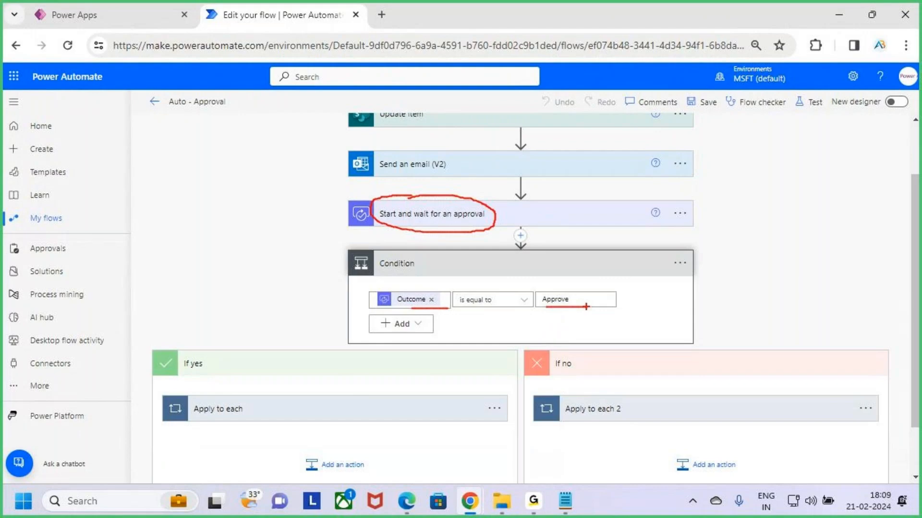
key(Escape)
scroll(420, 350, down, 2)
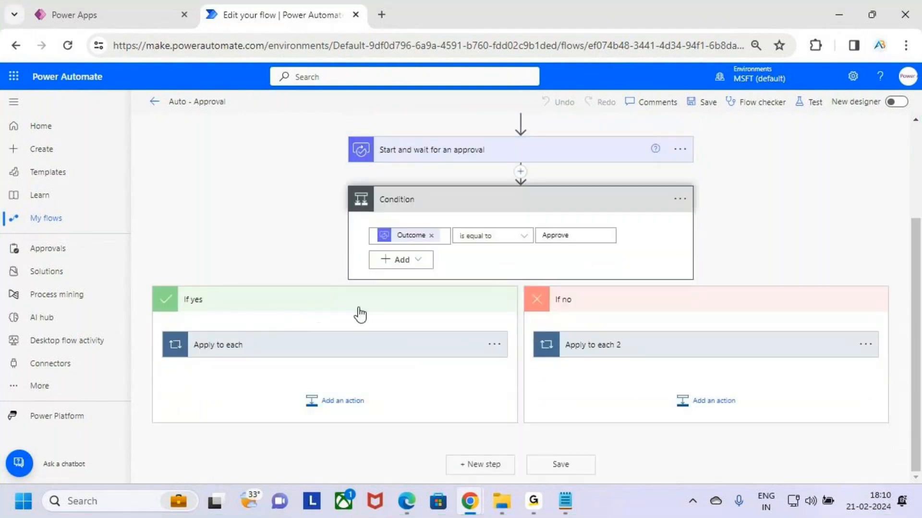
key(ctrl+2)
drag(452, 253, 562, 258)
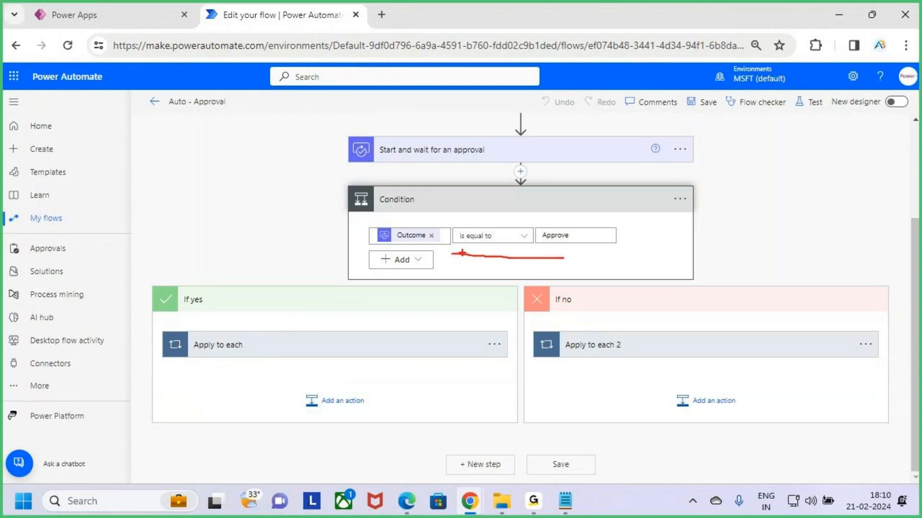
drag(462, 253, 574, 254)
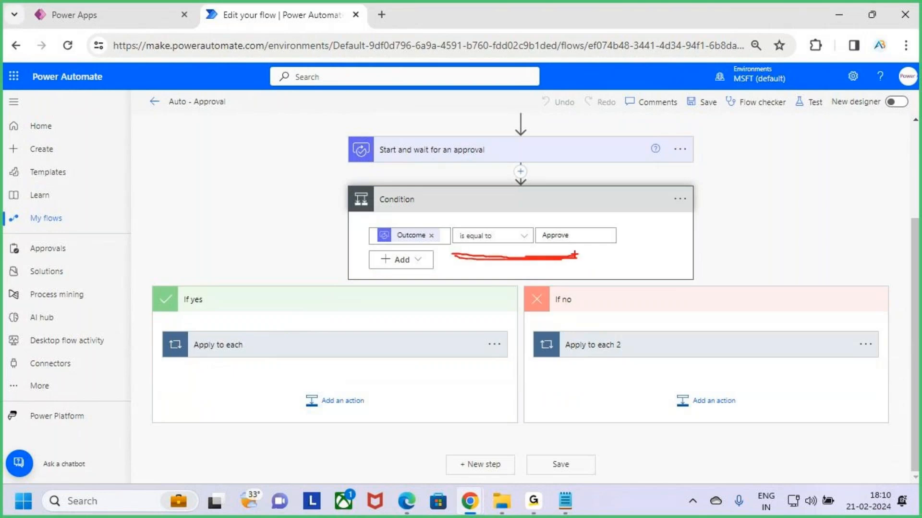
- Expand Apply to each in the If yes branch and check the Status Value and Manager Comments of Update item 2
click(424, 350)
scroll(434, 340, down, 3)
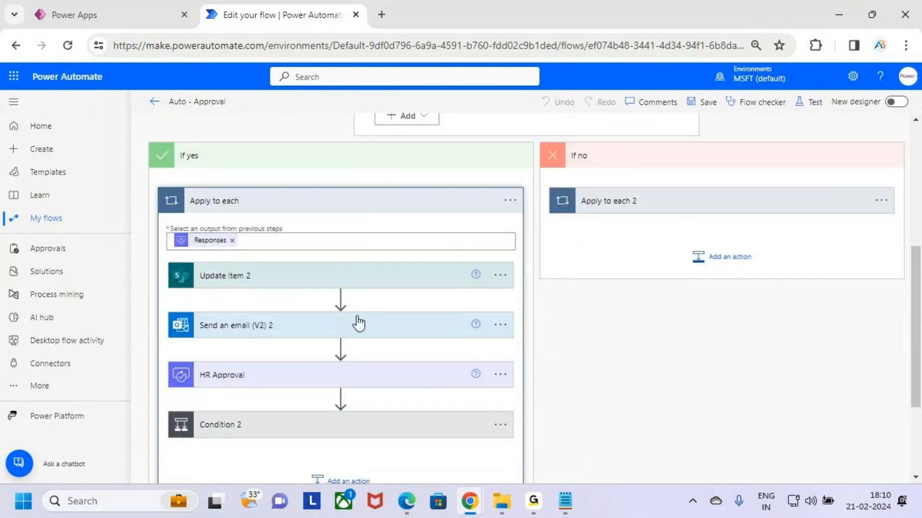
click(376, 283)
scroll(376, 283, down, 5)
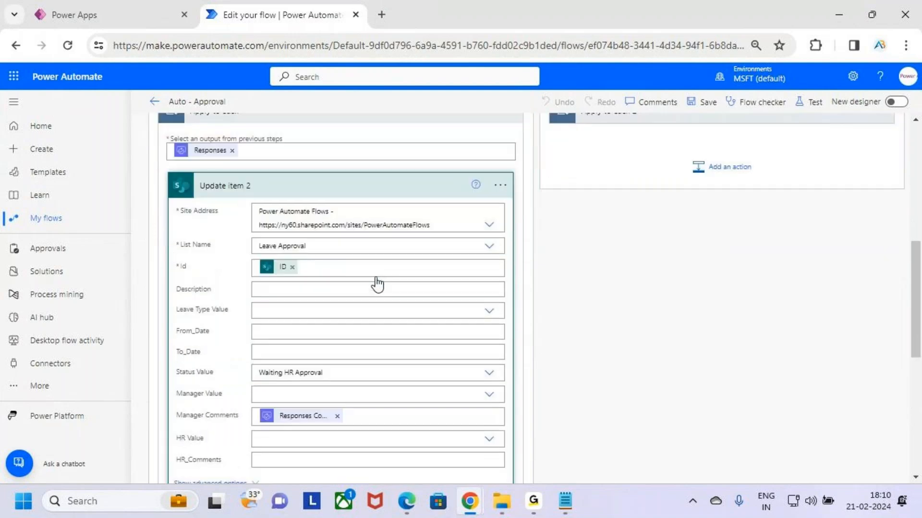
drag(251, 234, 373, 262)
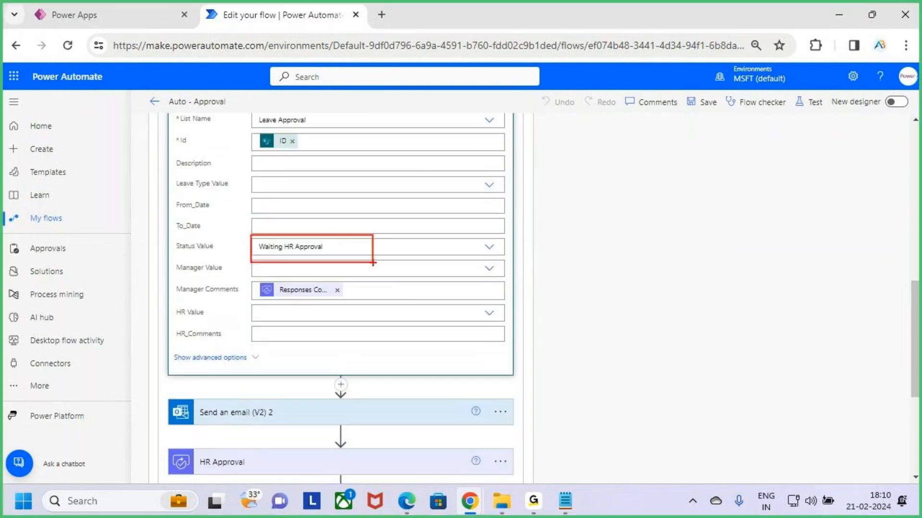
key(Escape)
key(ctrl+2)
drag(245, 278, 368, 306)
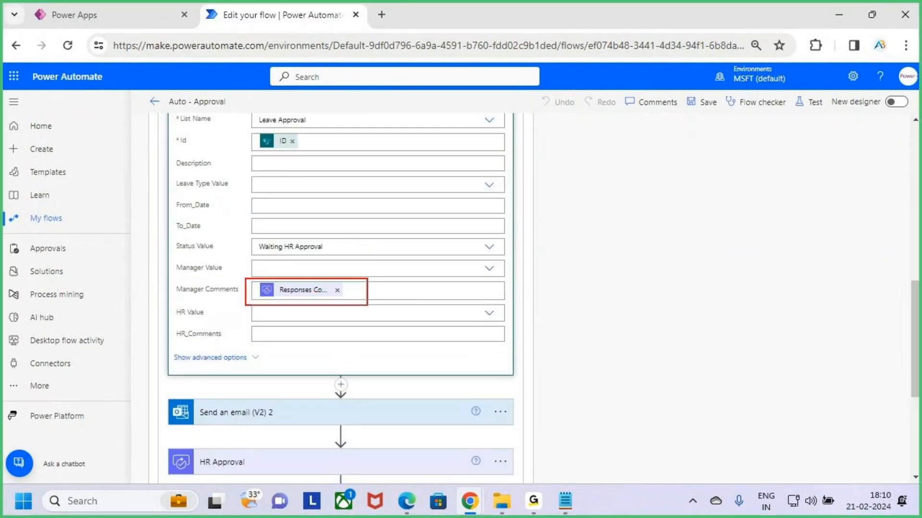
- Collapse Update item 2 inside the Apply to each loop of the If yes branch
key(Escape)
scroll(369, 307, up, 5)
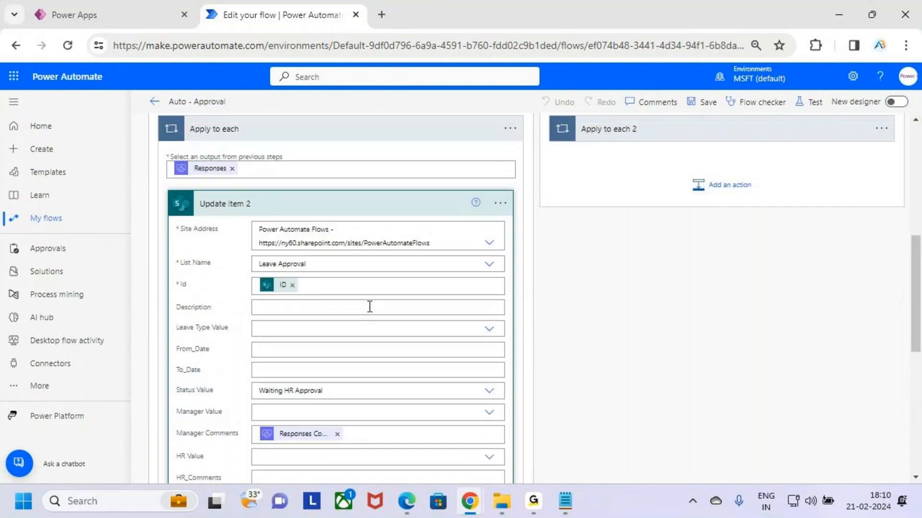
click(383, 275)
scroll(387, 293, down, 2)
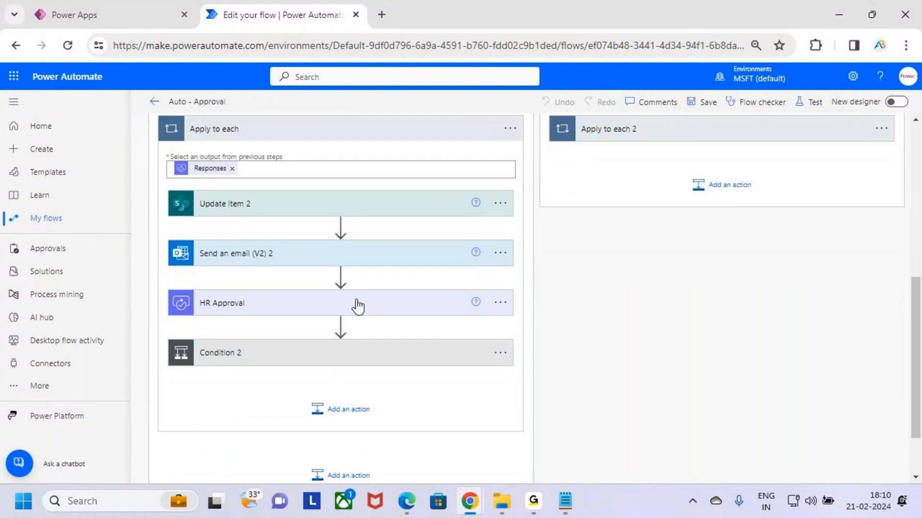
- Expand Send an email (V2) 2, examine its Subject, body text and manager comments content, and collapse the action
click(391, 257)
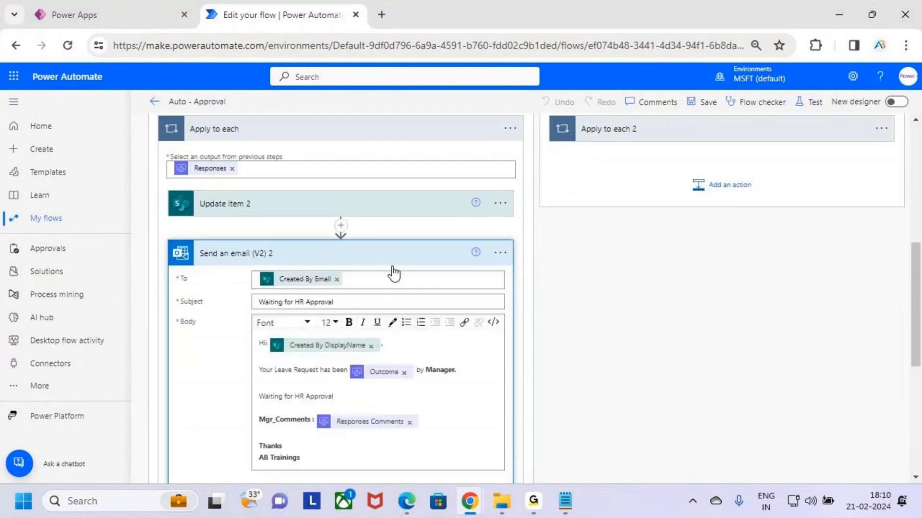
scroll(391, 260, down, 2)
key(ctrl+2)
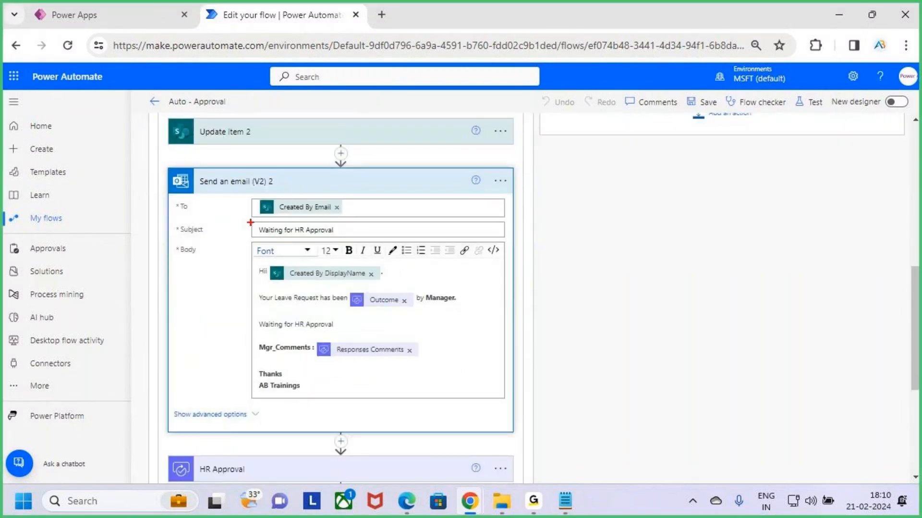
drag(251, 220, 369, 241)
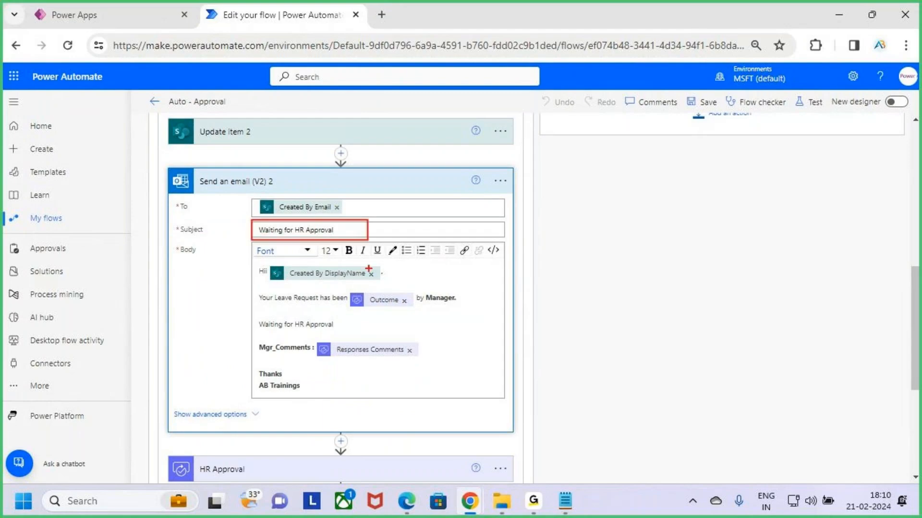
mouse_move(257, 287)
mouse_down()
mouse_move(376, 316)
mouse_move(468, 308)
mouse_up()
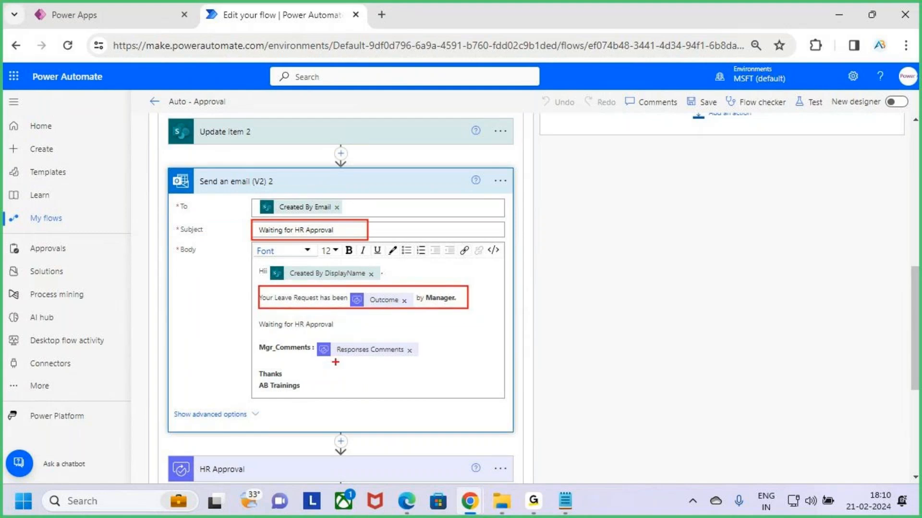
mouse_move(266, 330)
mouse_down()
mouse_move(345, 331)
mouse_move(355, 363)
mouse_move(404, 358)
mouse_up()
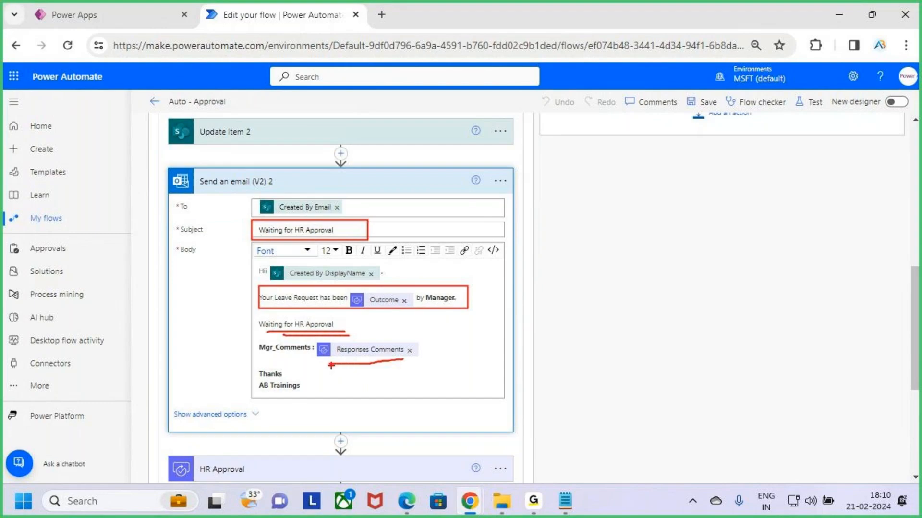
mouse_move(332, 365)
mouse_down()
mouse_move(353, 363)
mouse_move(391, 335)
mouse_move(318, 348)
mouse_move(328, 367)
mouse_up()
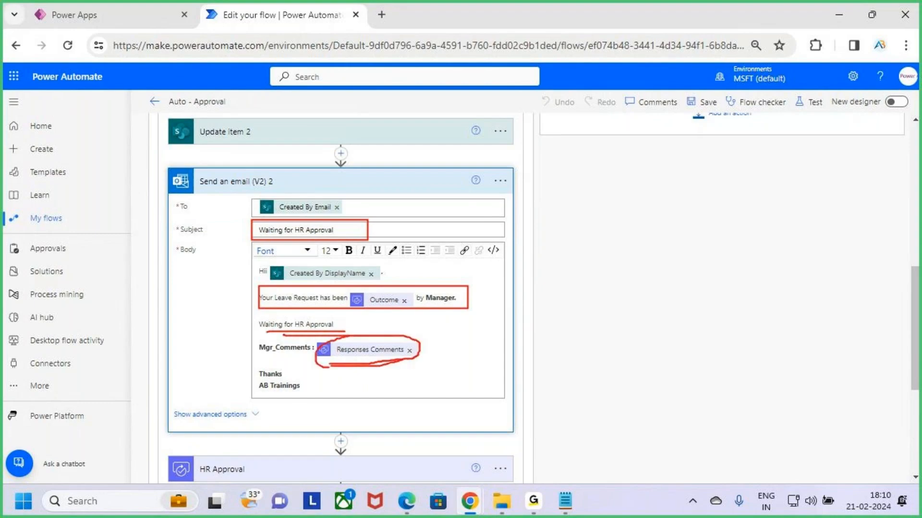
drag(369, 313, 368, 327)
key(Escape)
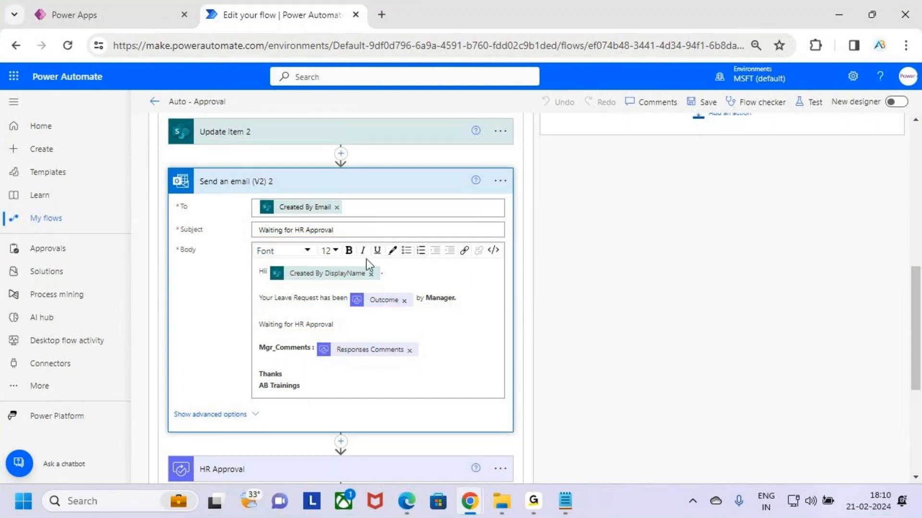
click(390, 181)
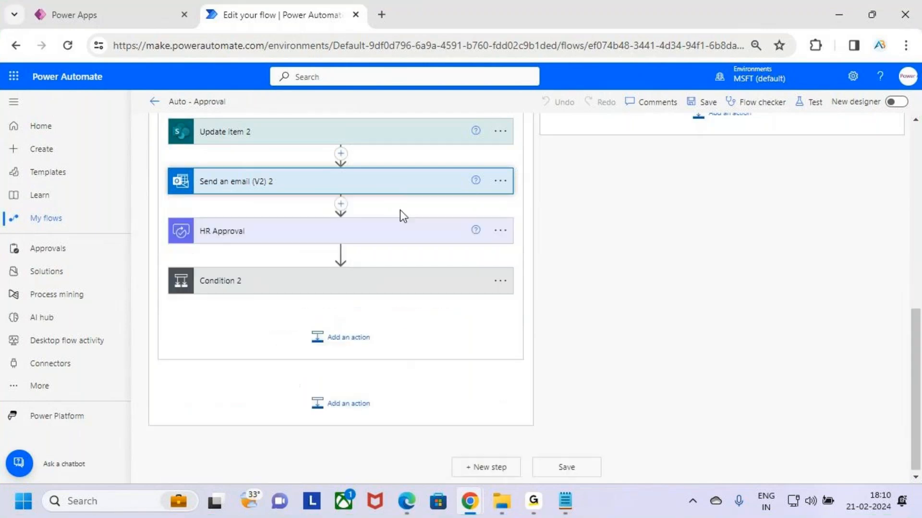
- Expand the HR Approval action and examine its approval type, Title and Assigned to fields
click(380, 235)
scroll(384, 238, up, 2)
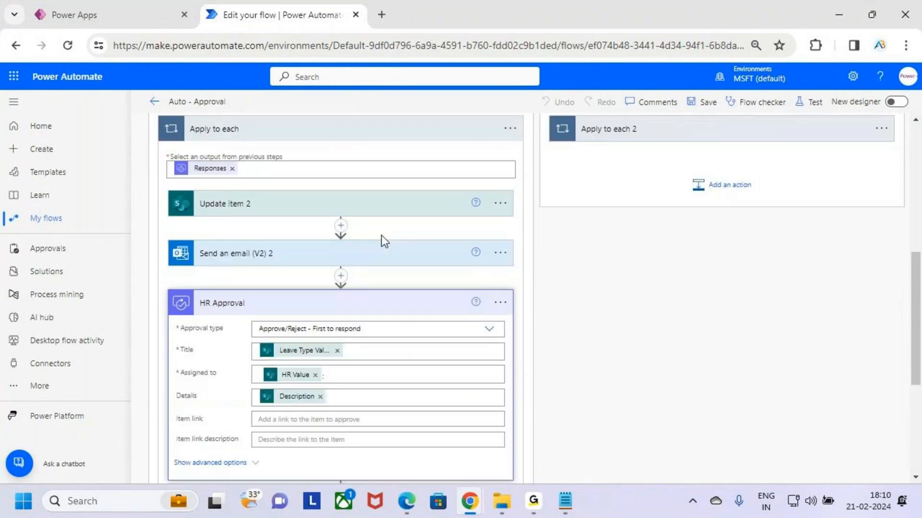
scroll(394, 249, up, 4)
scroll(379, 365, down, 3)
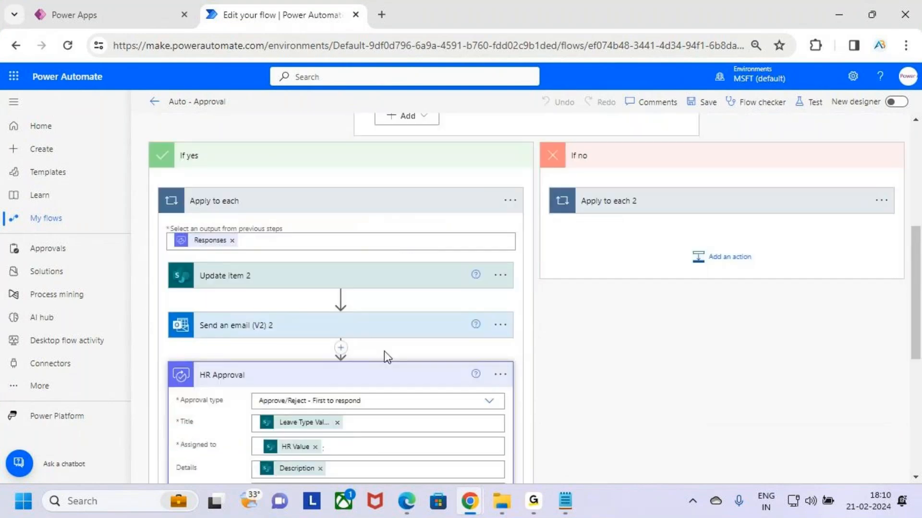
scroll(387, 357, down, 1)
scroll(386, 328, down, 1)
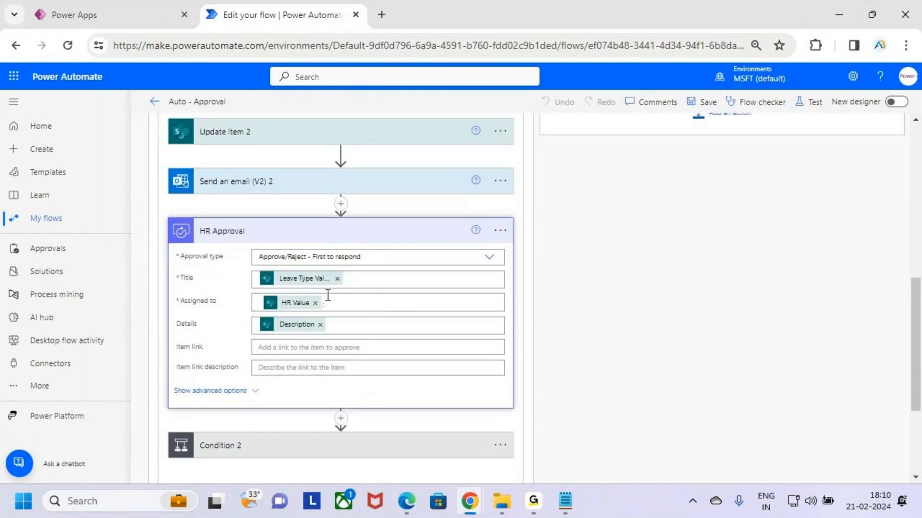
key(ctrl+2)
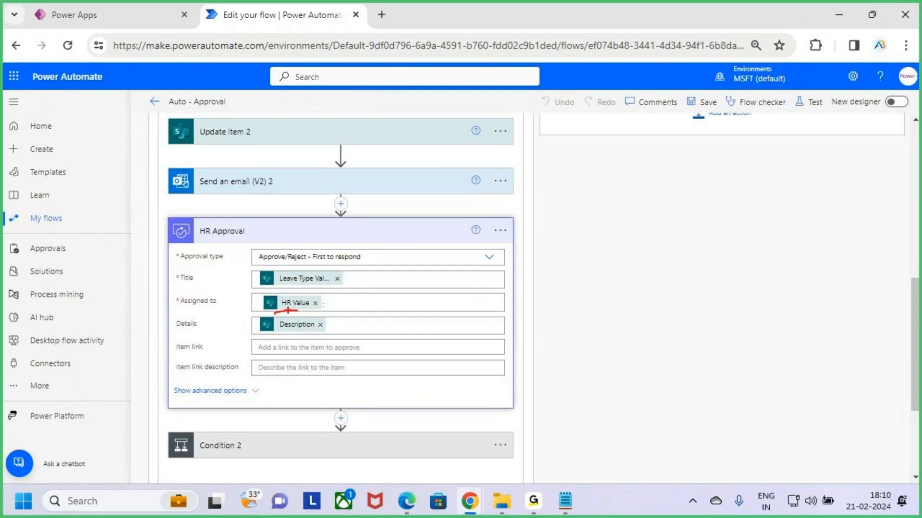
key(Escape)
- Switch to the Leave Request app preview and examine its HR field
click(168, 3)
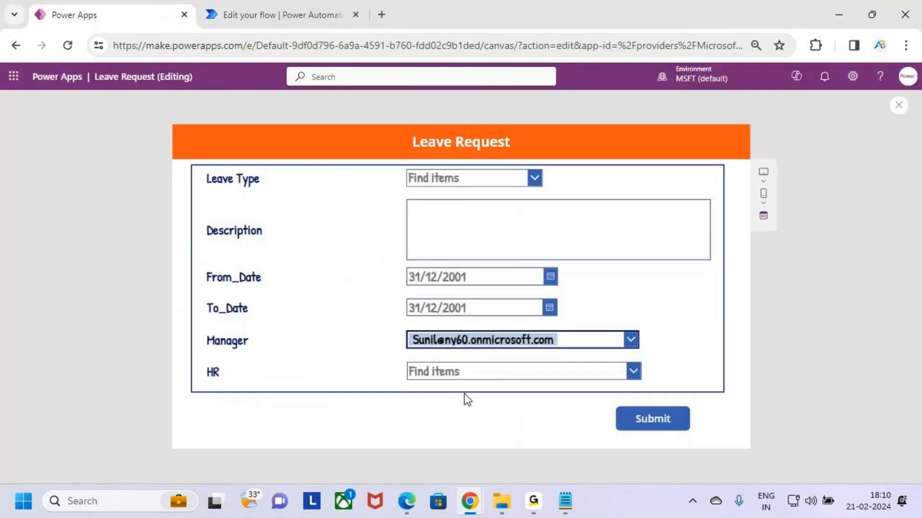
key(ctrl+2)
drag(398, 377, 436, 358)
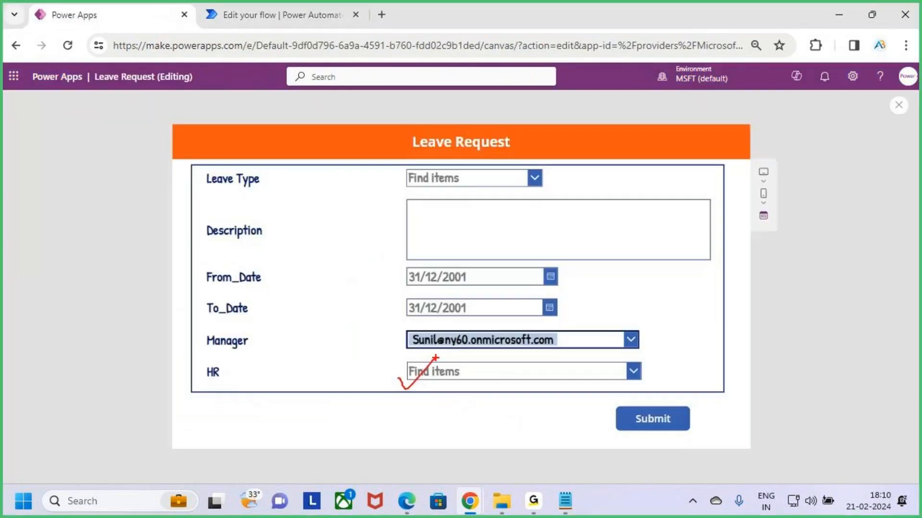
key(Escape)
- Return to the Auto - Approval flow, check HR Approval's Details field, and collapse the action
click(282, 14)
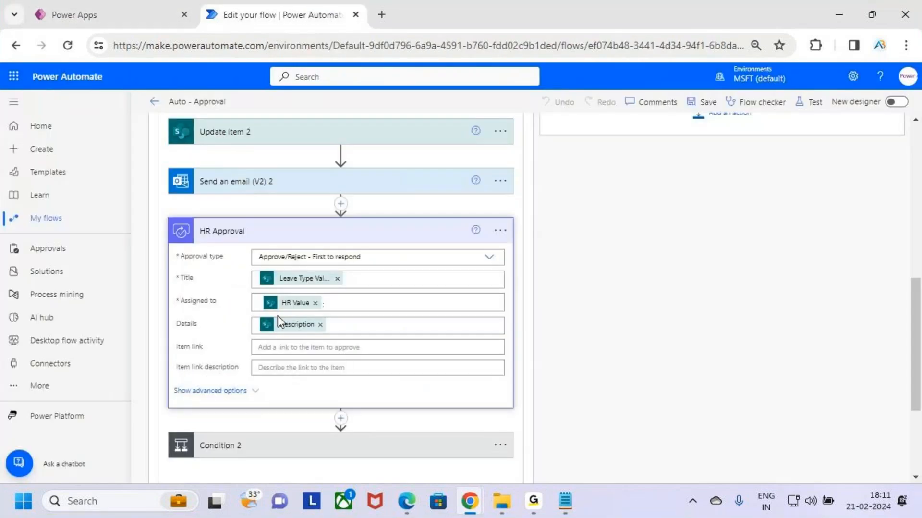
click(353, 332)
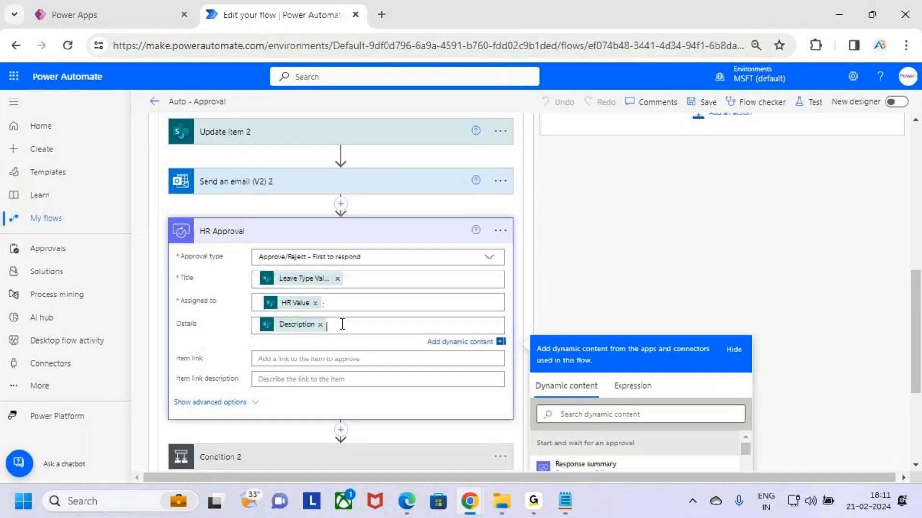
click(421, 234)
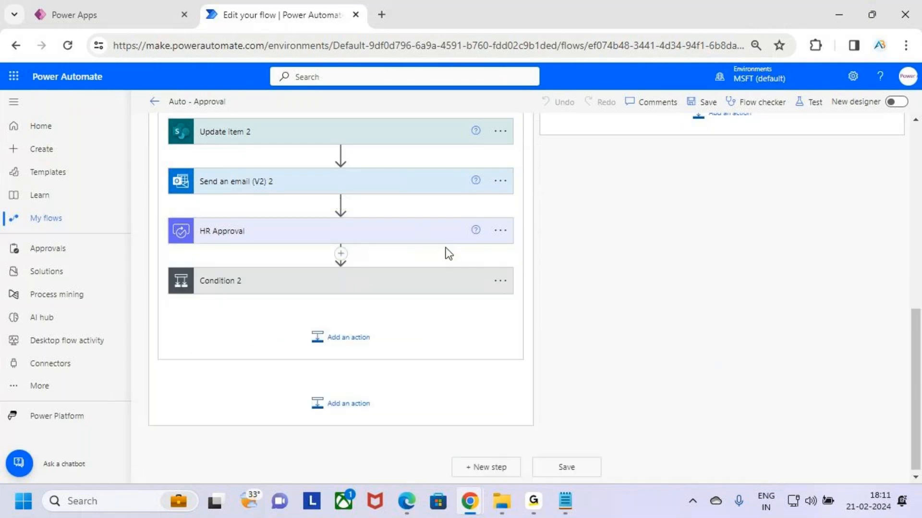
- Expand Condition 2 below HR Approval and examine how it compares the approval Outcome
click(417, 284)
scroll(665, 317, down, 3)
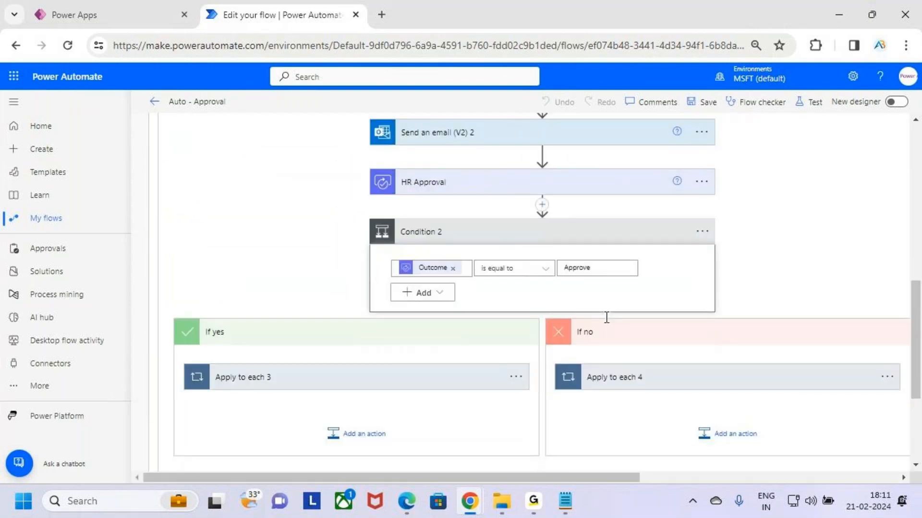
scroll(543, 248, up, 2)
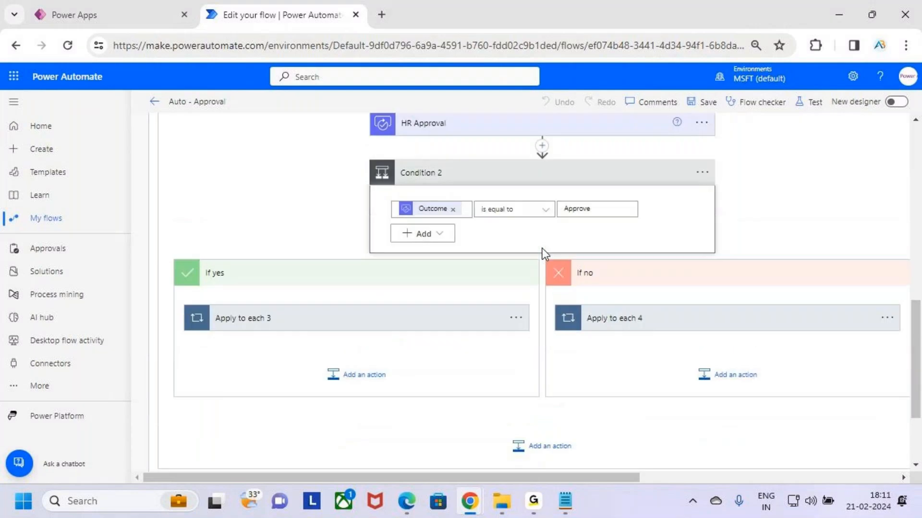
mouse_move(405, 173)
mouse_down()
mouse_move(456, 168)
mouse_move(412, 142)
mouse_move(424, 188)
mouse_up()
drag(436, 255, 462, 250)
drag(561, 255, 617, 253)
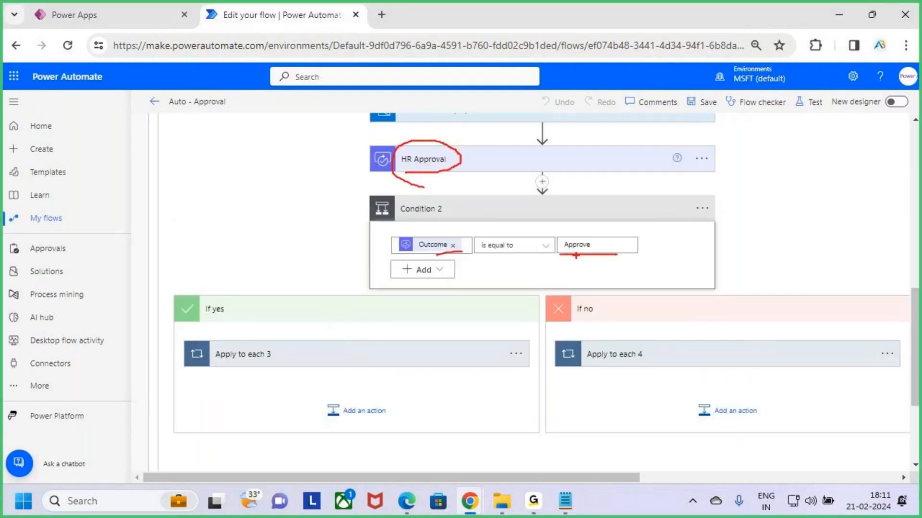
drag(560, 254, 627, 258)
key(Escape)
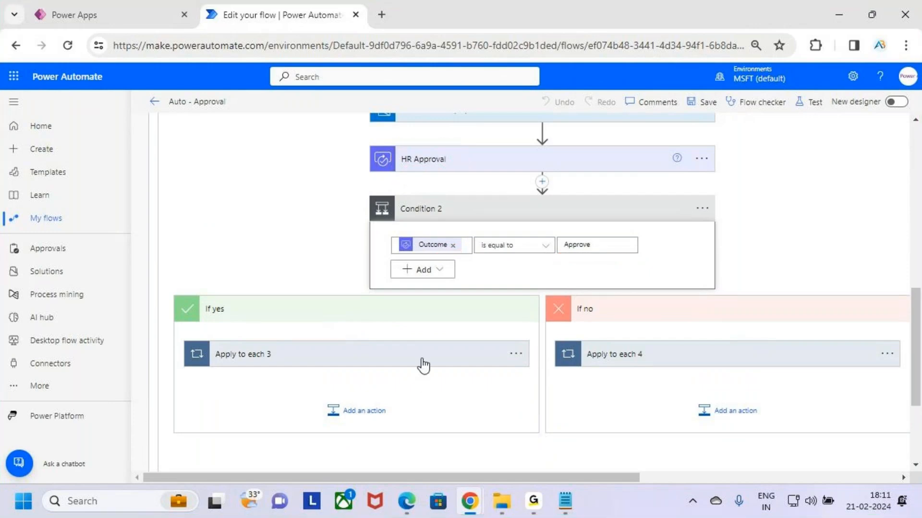
- Expand Apply to each 3 in Condition 2's If yes branch, check Update item 4's Status Value and HR_Comments, and collapse Update item 4
click(422, 361)
scroll(416, 336, down, 3)
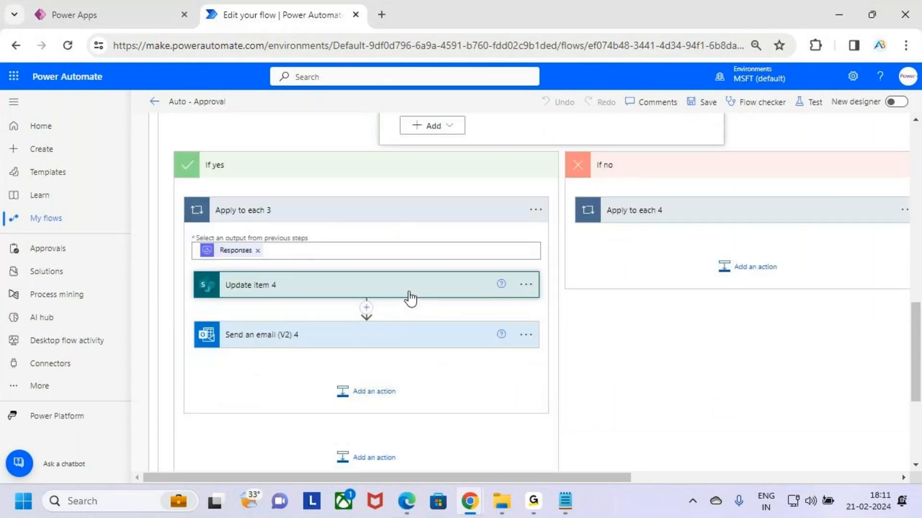
click(412, 288)
scroll(417, 267, down, 5)
key(ctrl+2)
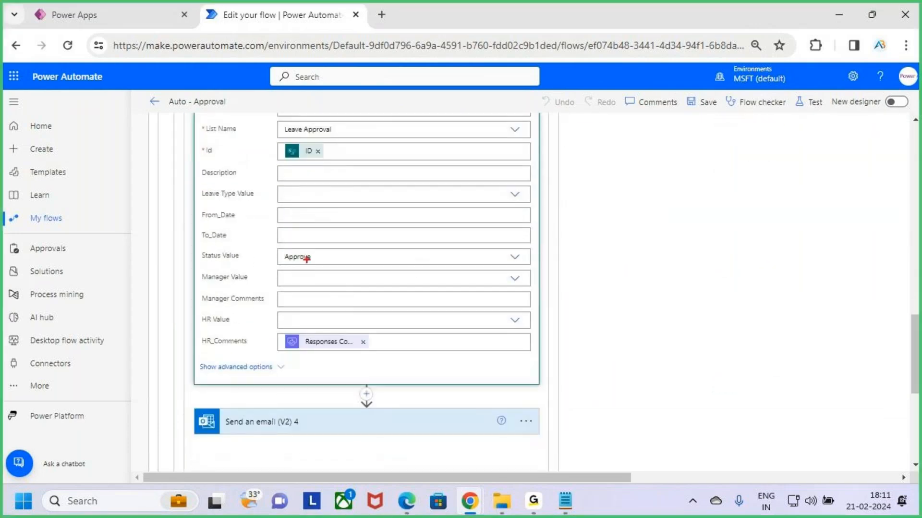
drag(274, 244, 356, 274)
mouse_move(281, 330)
mouse_down()
mouse_move(333, 350)
mouse_move(389, 354)
mouse_up()
drag(220, 348, 253, 345)
drag(377, 342, 412, 315)
key(Escape)
scroll(405, 323, up, 4)
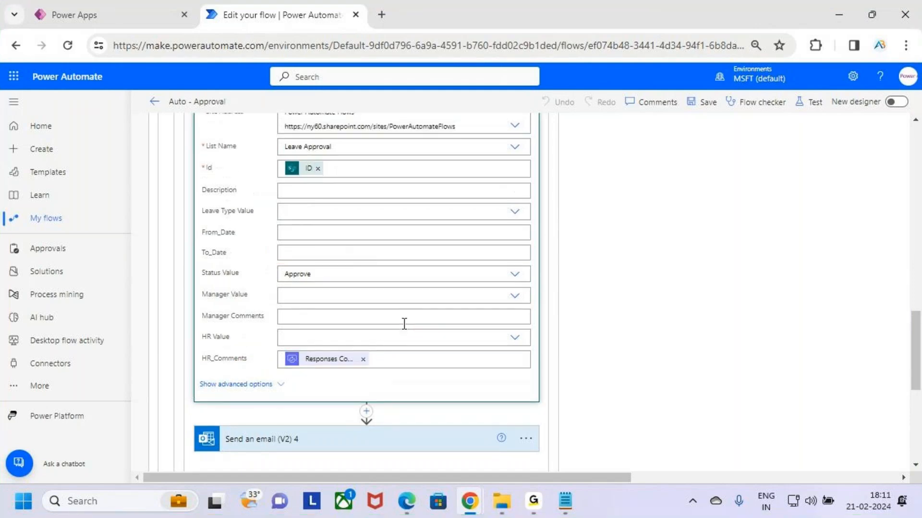
click(416, 288)
- Expand Send an email (V2) 4, examine its Subject, body text and HR comments content, and collapse the action
scroll(430, 339, down, 1)
scroll(430, 339, down, 2)
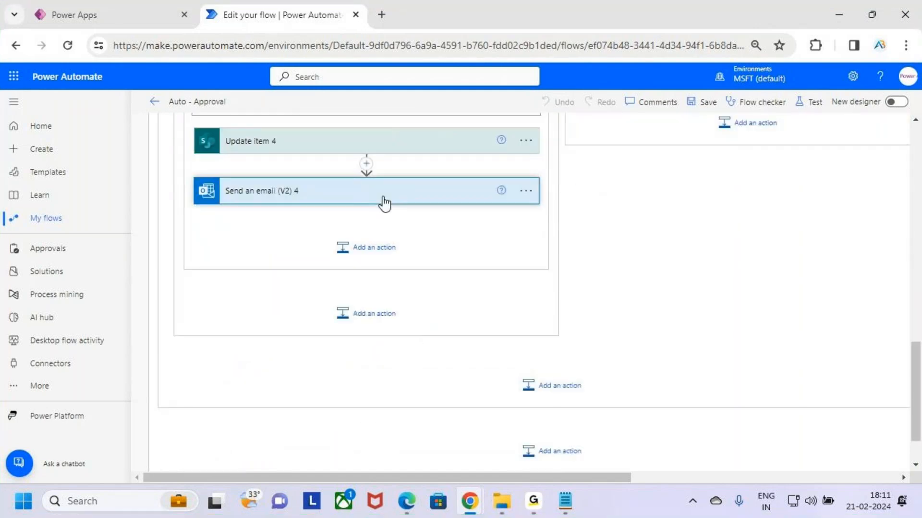
click(383, 202)
key(ctrl+2)
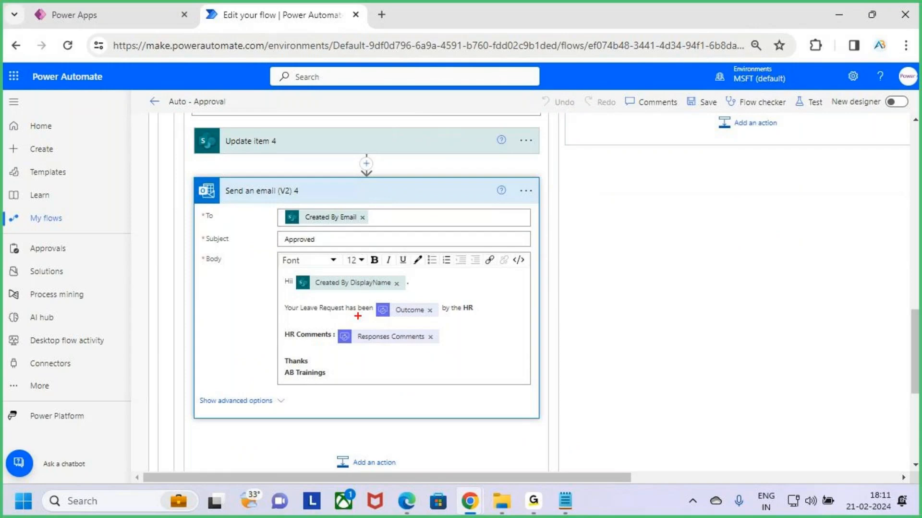
drag(280, 245, 322, 246)
drag(325, 294, 404, 297)
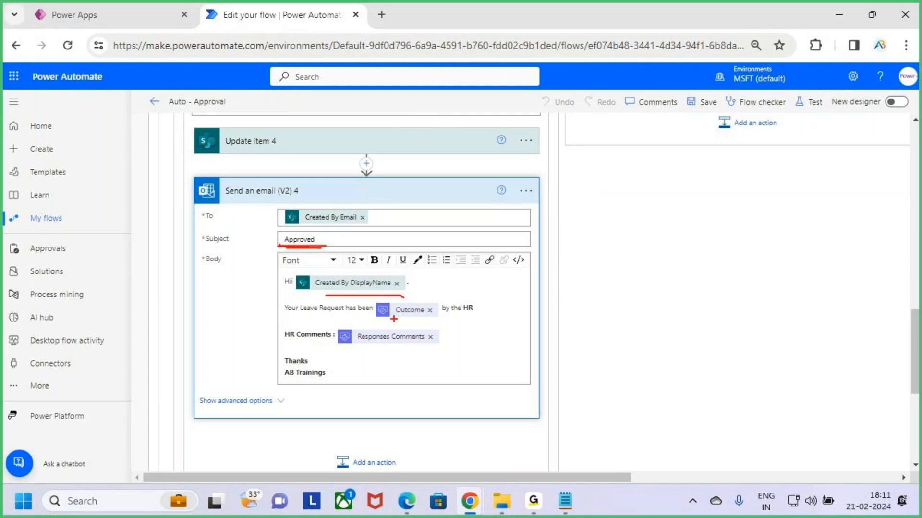
mouse_move(283, 295)
mouse_down()
mouse_move(407, 322)
mouse_move(490, 320)
mouse_up()
drag(296, 346, 427, 348)
key(Escape)
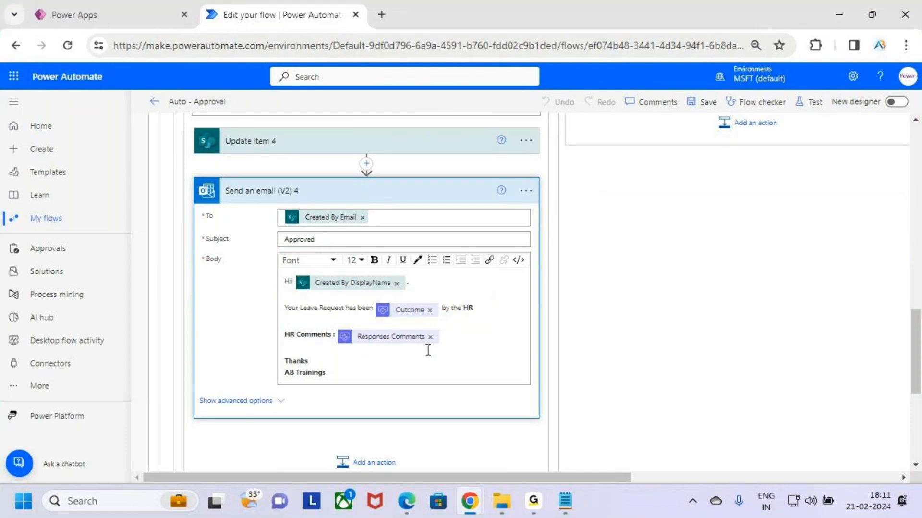
scroll(427, 351, up, 3)
click(419, 337)
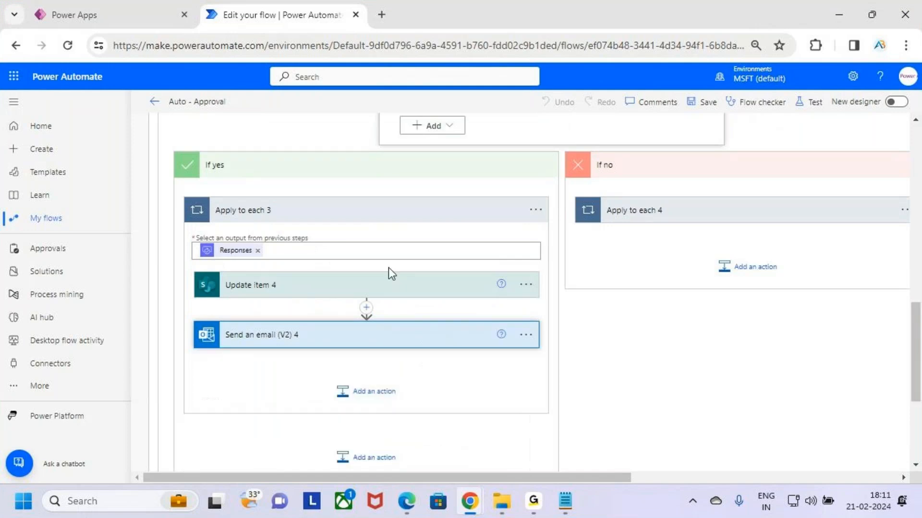
- Collapse Apply to each 3 and recheck the Approve comparison in Condition 2
click(391, 211)
scroll(620, 240, up, 3)
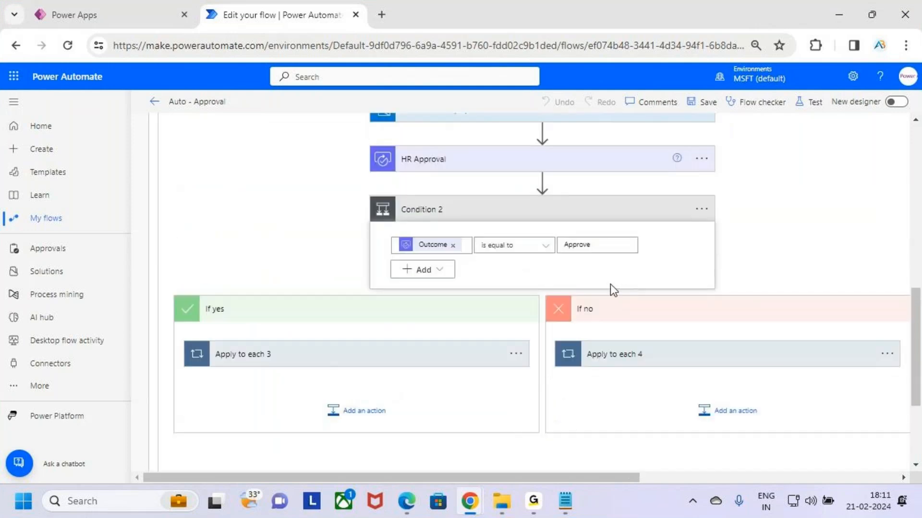
key(ctrl+2)
drag(573, 236, 605, 258)
drag(599, 234, 567, 283)
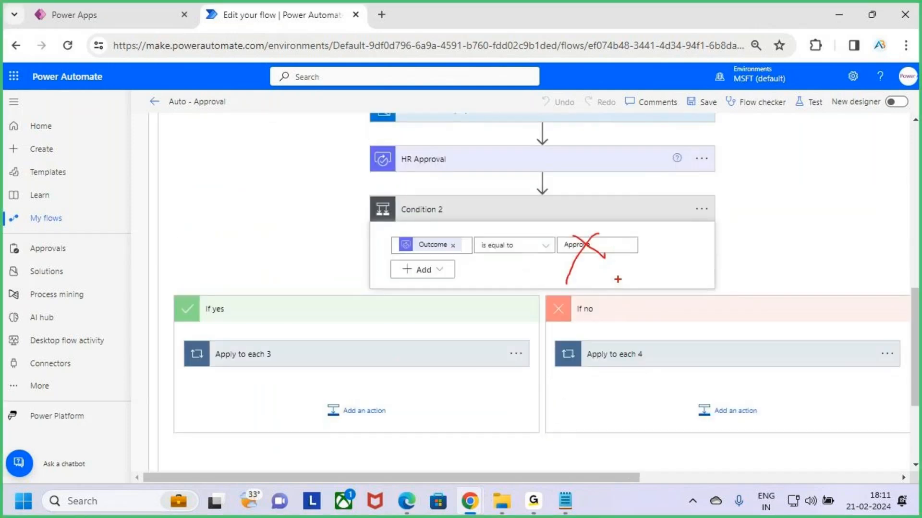
key(Escape)
- Expand Apply to each 4 in Condition 2's If no branch, check Update item 5's Status Value and HR_Comments, and collapse Update item 5
click(706, 354)
scroll(711, 296, down, 3)
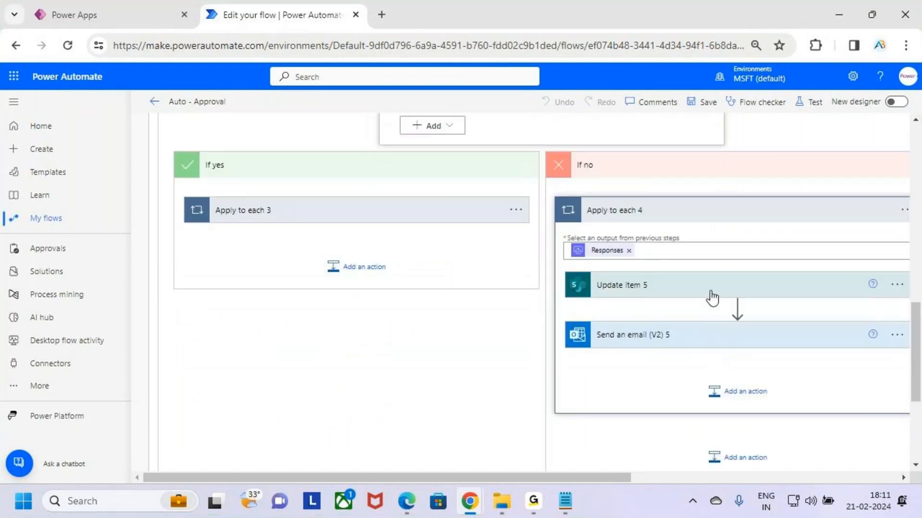
click(696, 288)
scroll(737, 229, down, 3)
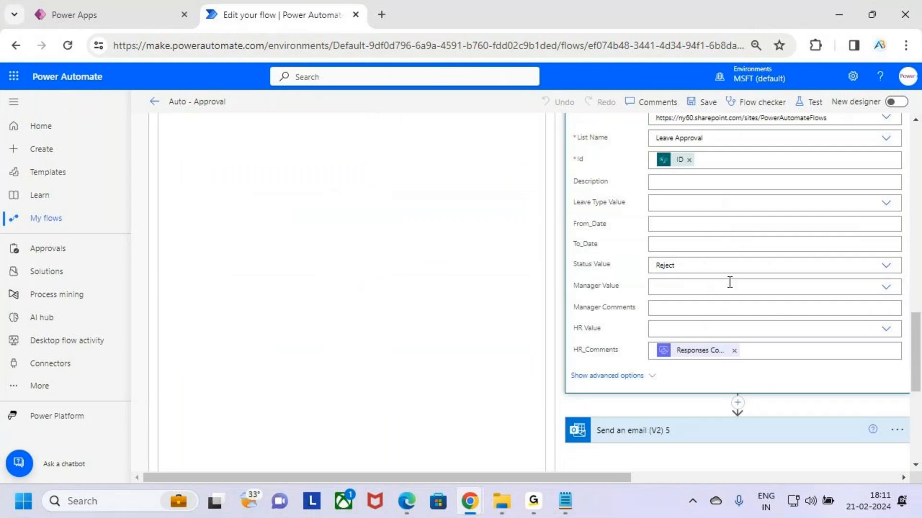
key(ctrl+2)
drag(641, 249, 701, 282)
drag(645, 336, 761, 366)
key(Escape)
scroll(761, 355, up, 5)
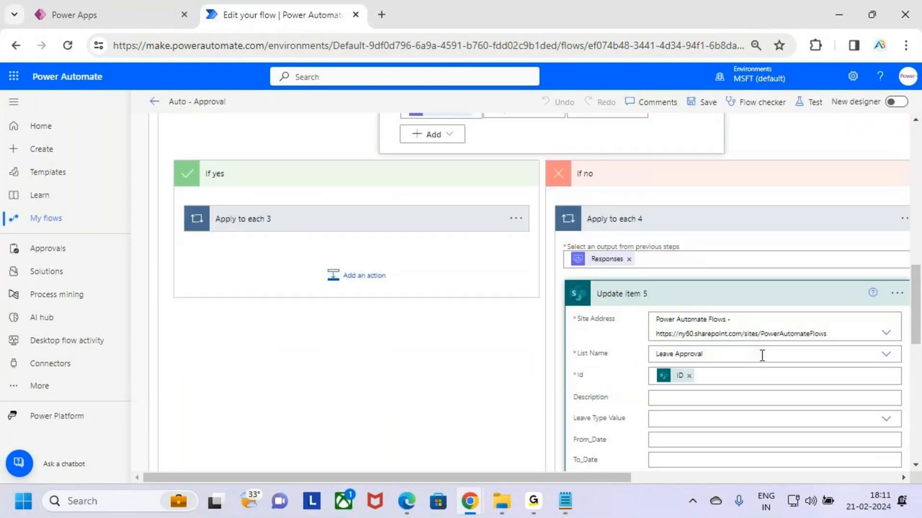
click(721, 300)
- Expand Send an email (V2) 5 in Apply to each 4 and examine its Subject, body text and HR comments content
scroll(711, 293, down, 2)
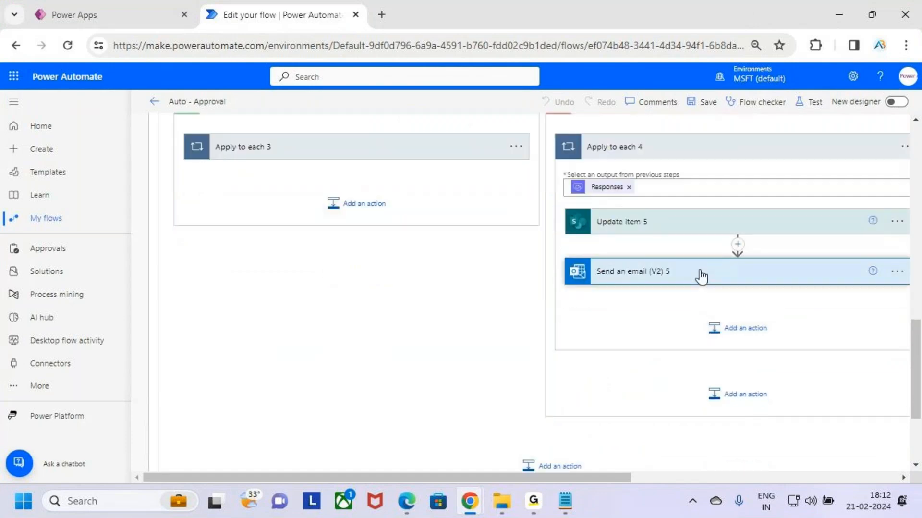
click(700, 275)
scroll(746, 332, down, 3)
scroll(826, 211, up, 2)
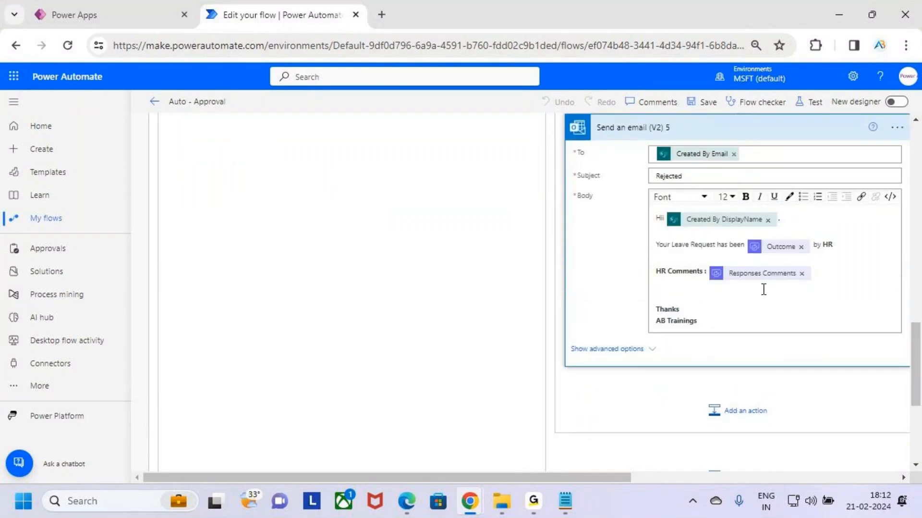
scroll(761, 294, up, 3)
drag(699, 322, 654, 320)
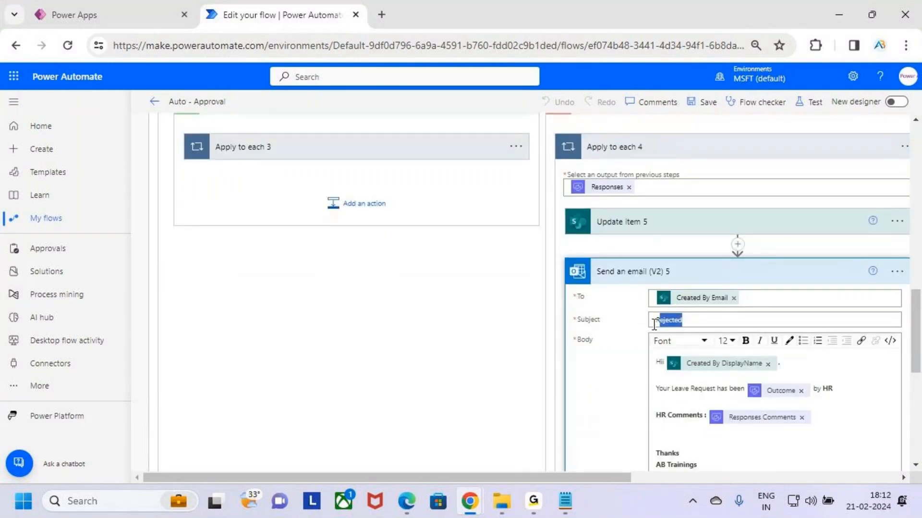
- Recheck Condition 2 below HR Approval, collapse its If no and If yes branches, and collapse both conditions
scroll(611, 371, up, 7)
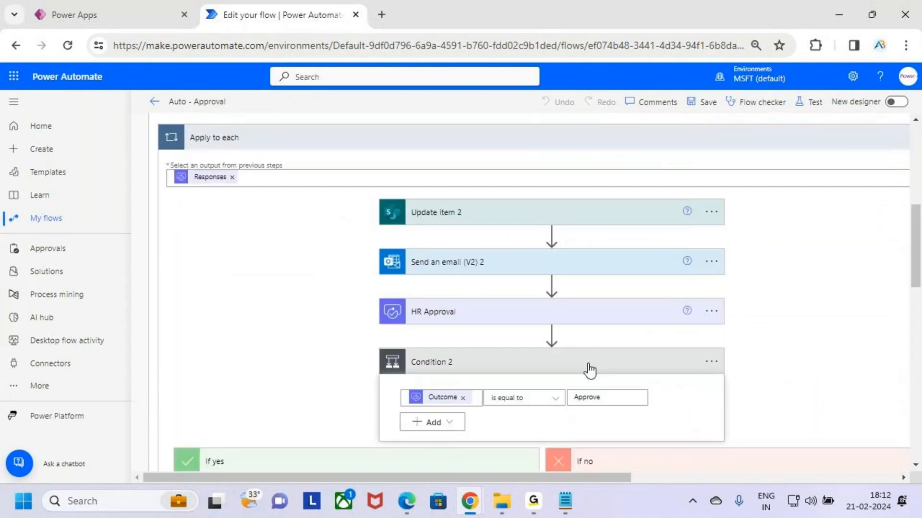
scroll(589, 370, down, 4)
click(638, 246)
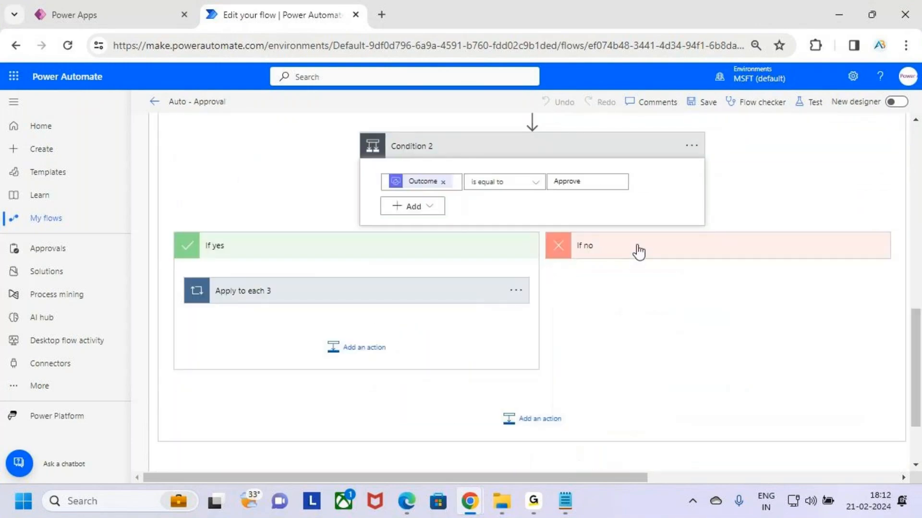
click(470, 247)
scroll(587, 318, up, 3)
scroll(517, 330, up, 10)
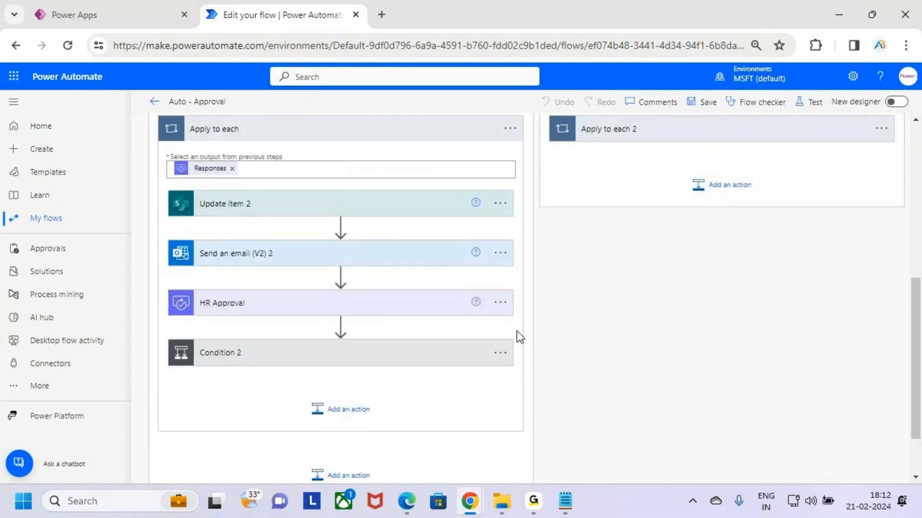
click(514, 298)
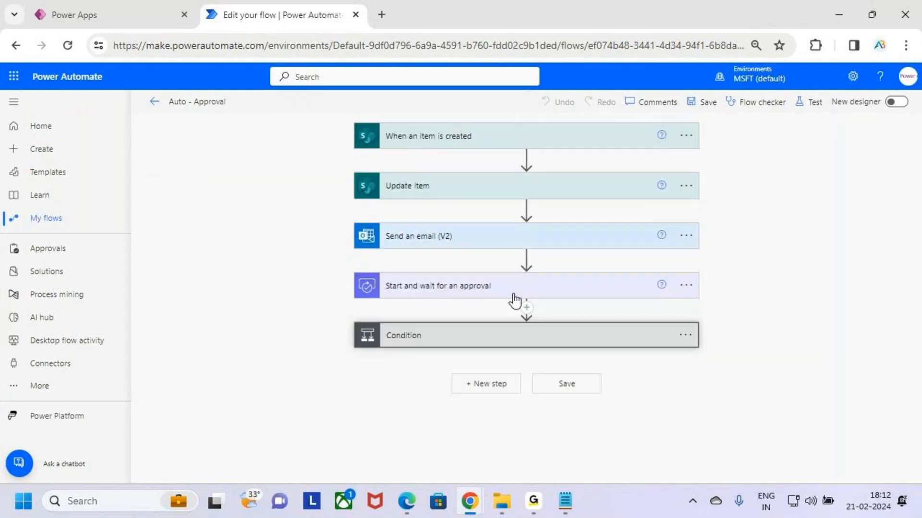
- Expand the main Condition and review the action sequence in its If yes branch from Update item 2 to Condition 2
click(525, 336)
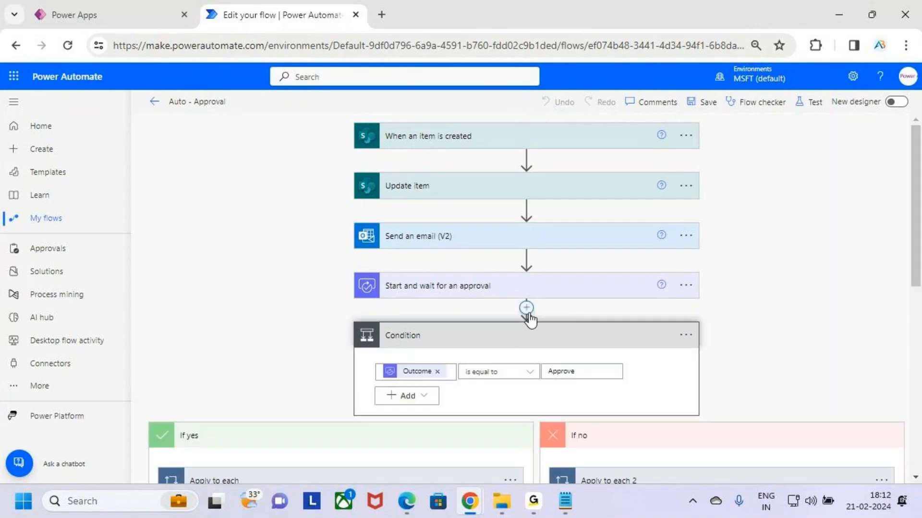
scroll(533, 312, down, 2)
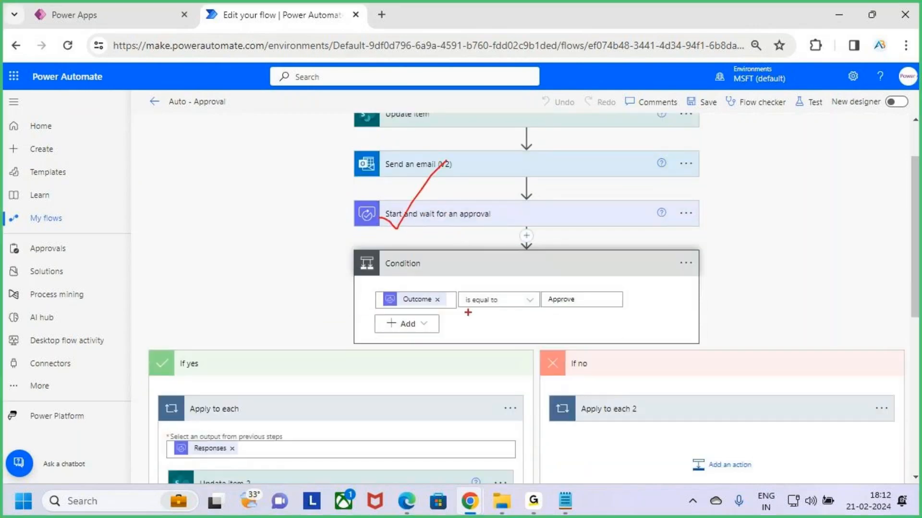
scroll(667, 327, down, 3)
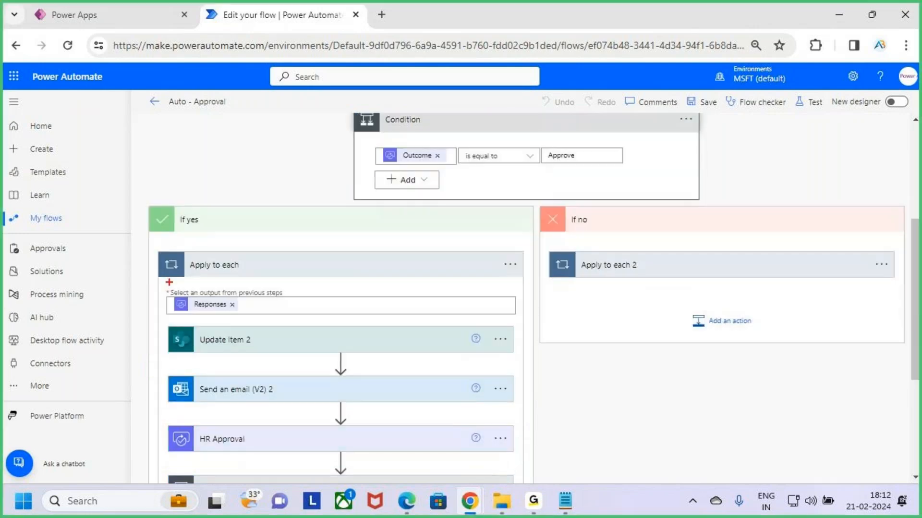
scroll(411, 260, down, 2)
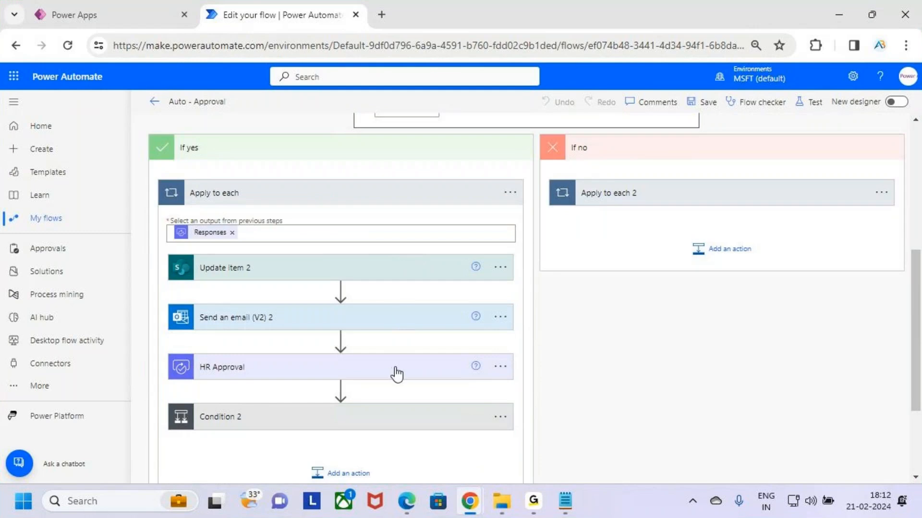
scroll(395, 372, down, 2)
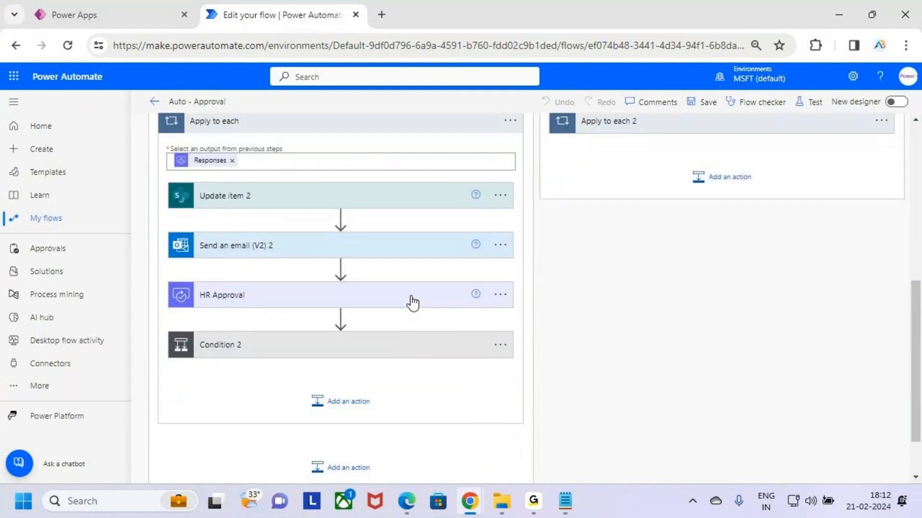
scroll(454, 333, down, 2)
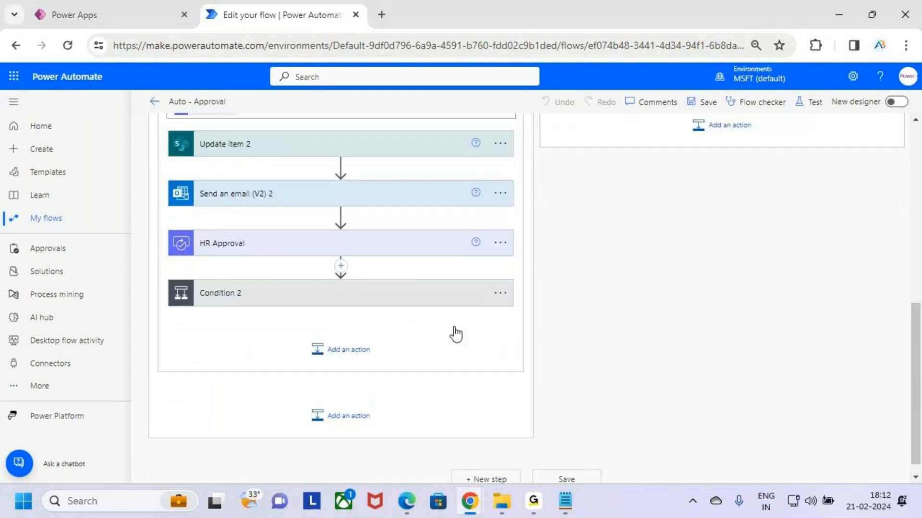
- Expand Condition 2 and compare the Apply to each loops in its If yes and If no branches
click(456, 278)
scroll(627, 299, down, 2)
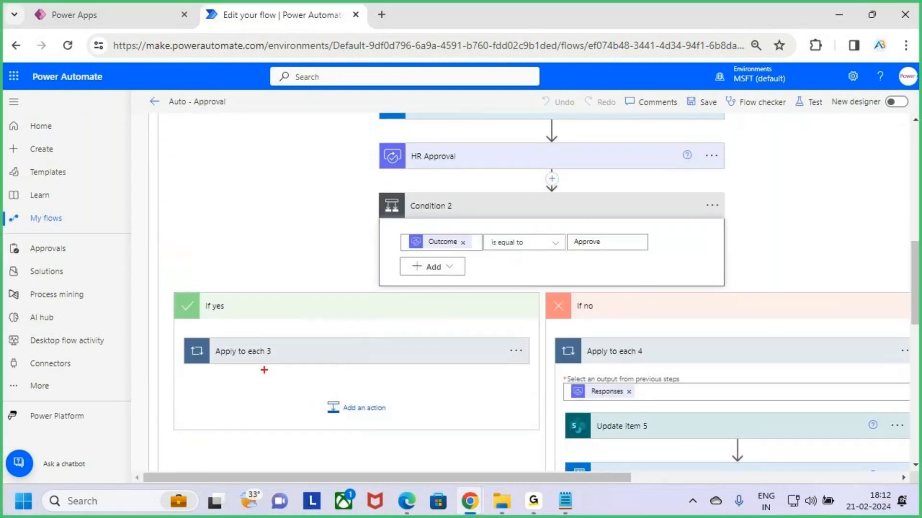
drag(439, 392, 451, 394)
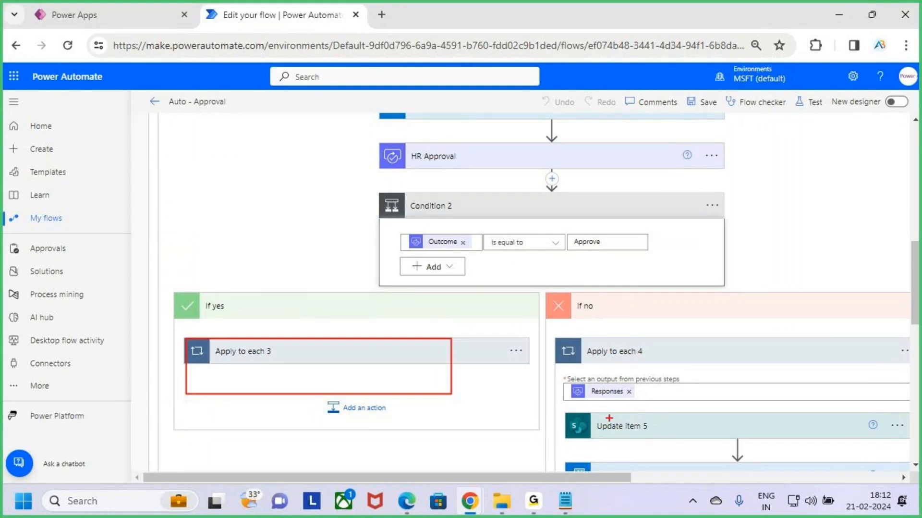
drag(574, 400, 782, 435)
key(Escape)
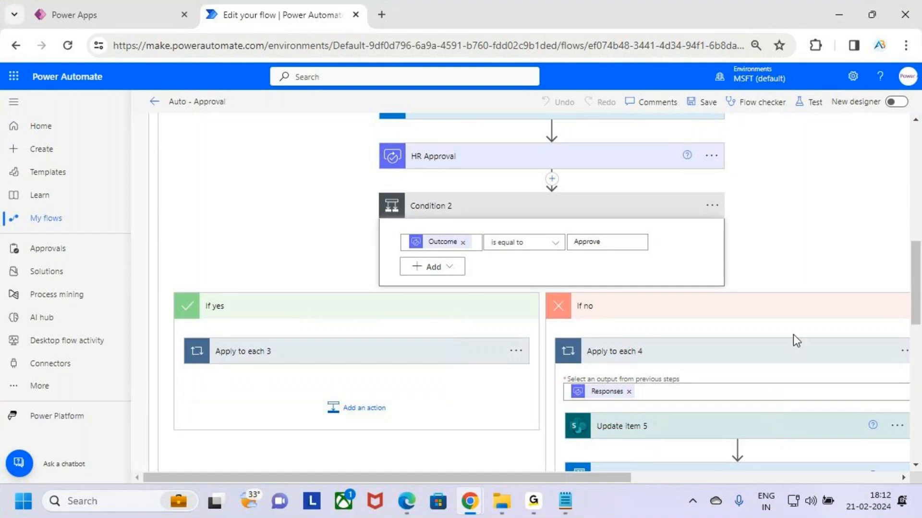
- Collapse Apply to each 4, both branches of Condition 2, and Condition 2 itself
click(793, 358)
click(365, 307)
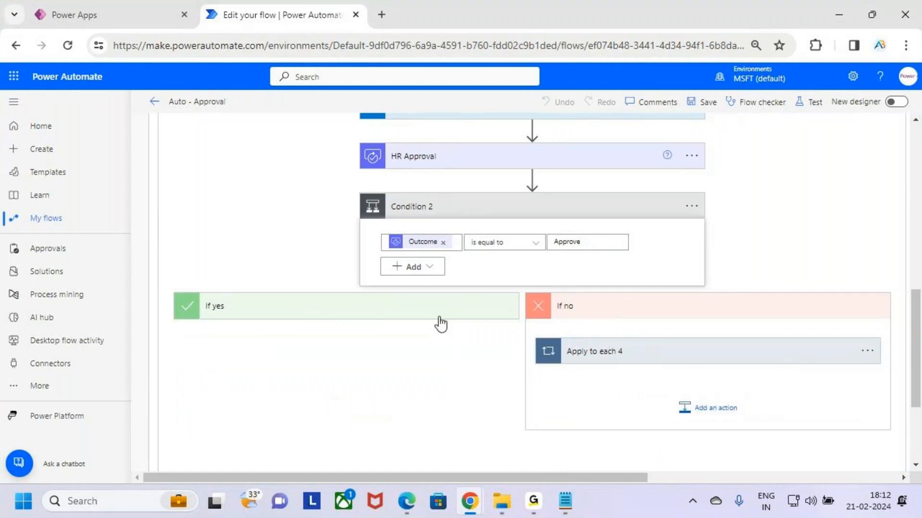
click(632, 316)
click(519, 218)
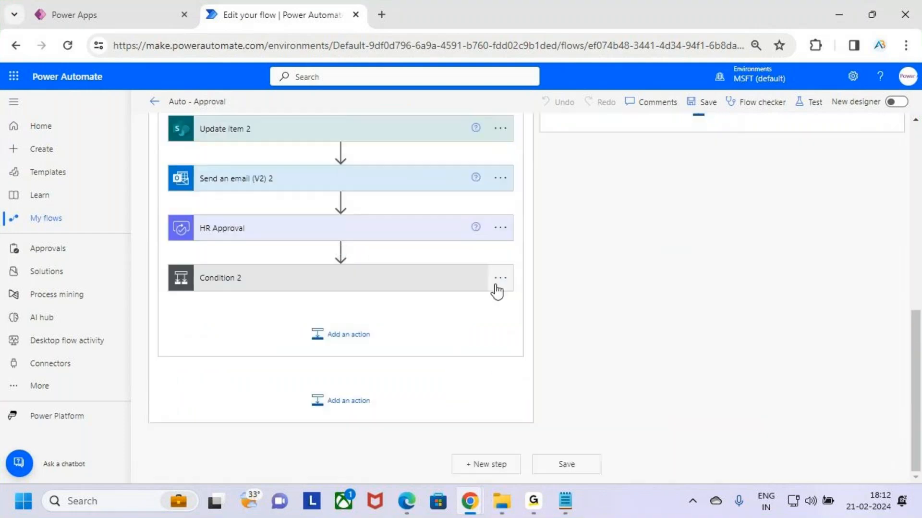
- Collapse Apply to each in the main Condition and recheck the Outcome comparison with its If yes and If no branches
scroll(494, 290, up, 3)
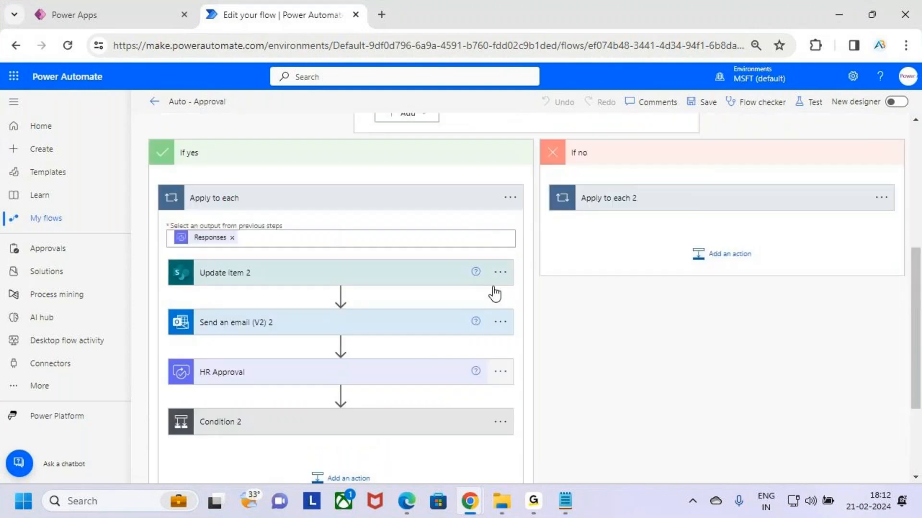
click(379, 207)
scroll(459, 307, up, 1)
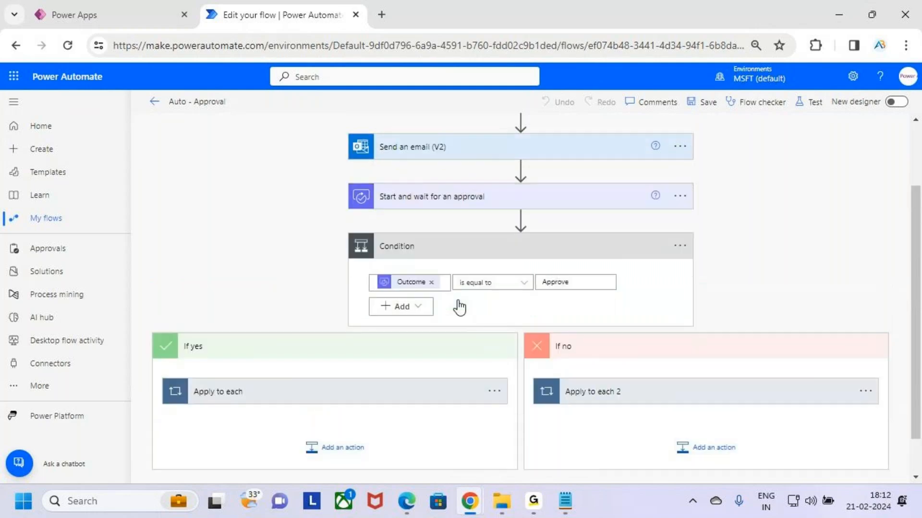
scroll(460, 308, up, 1)
scroll(459, 306, down, 2)
click(438, 306)
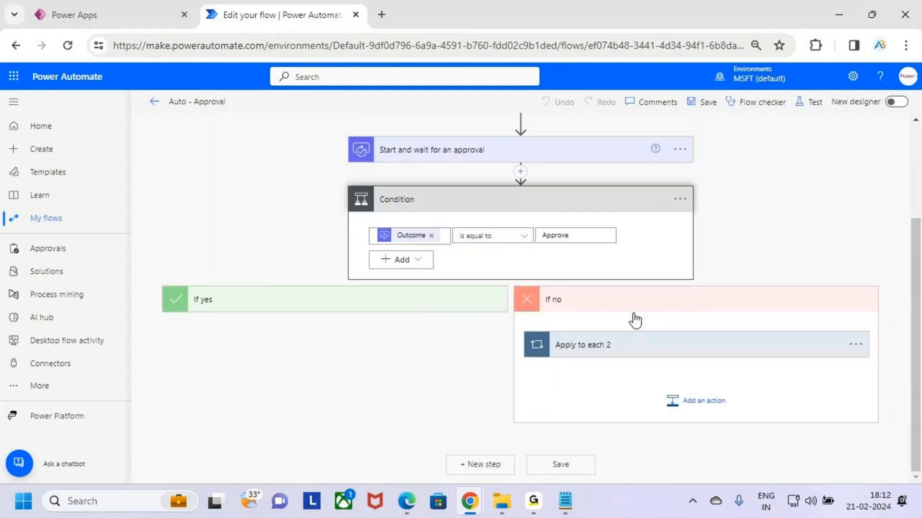
click(350, 303)
scroll(579, 313, up, 2)
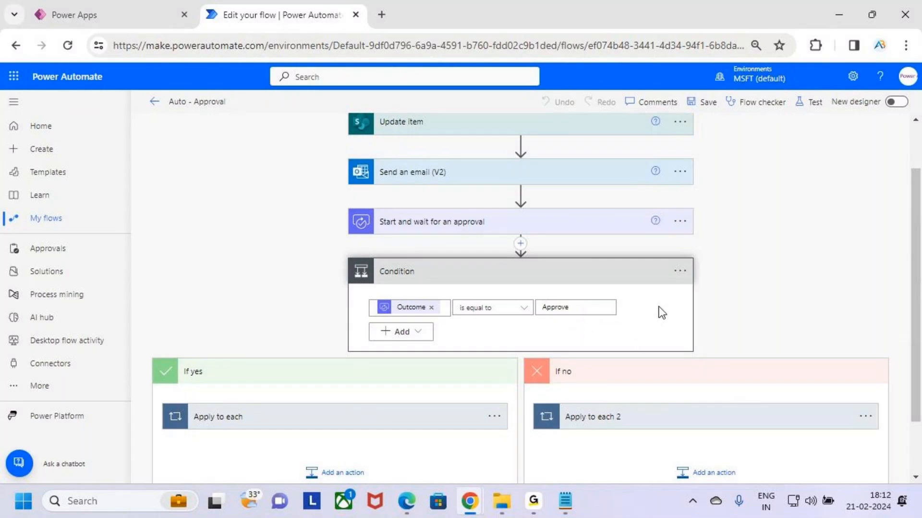
key(ctrl+2)
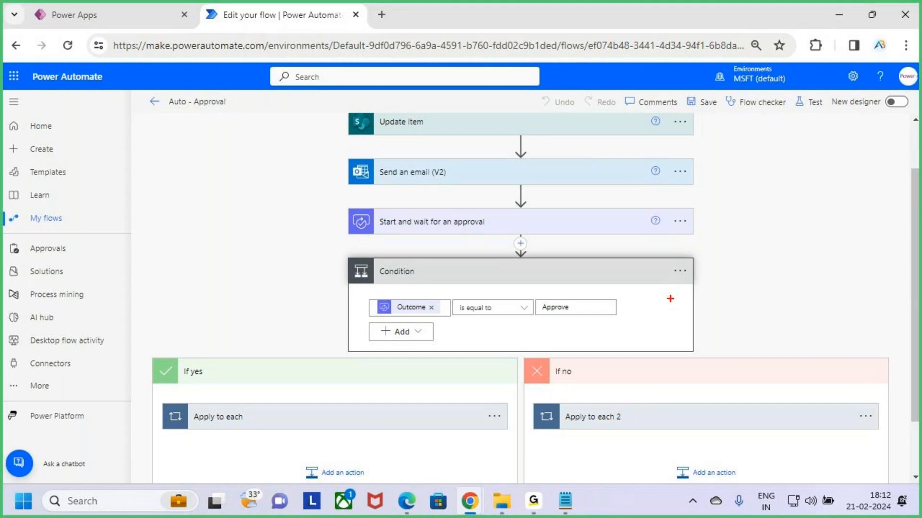
key(Escape)
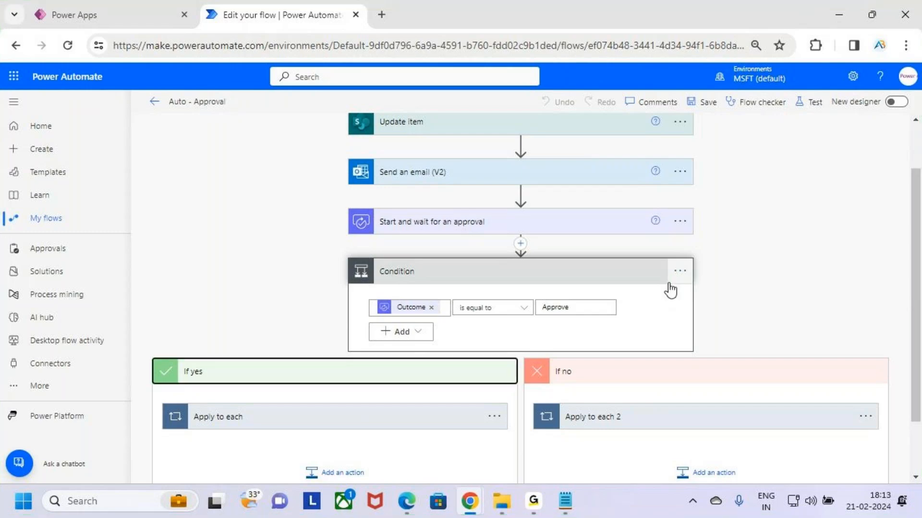
click(755, 299)
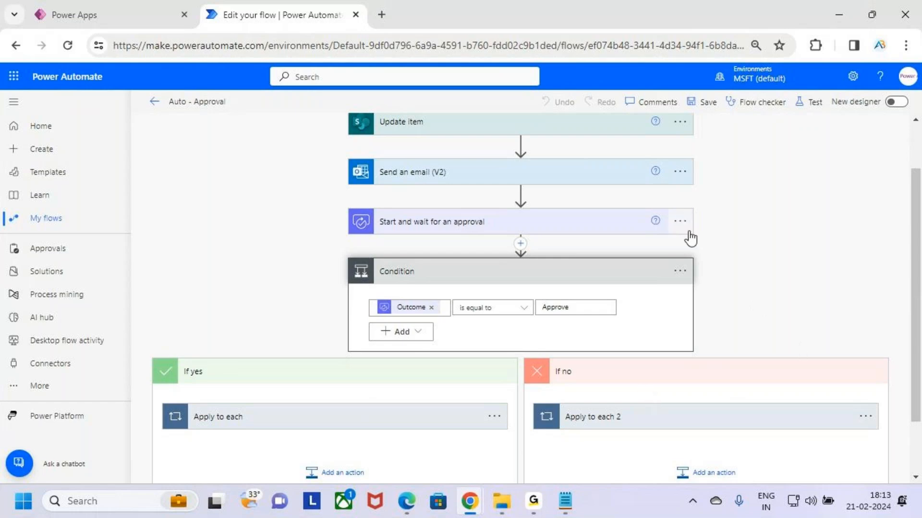
- Collapse the main Condition, expand Start and wait for an approval, check its approval fields, and collapse the action
click(606, 276)
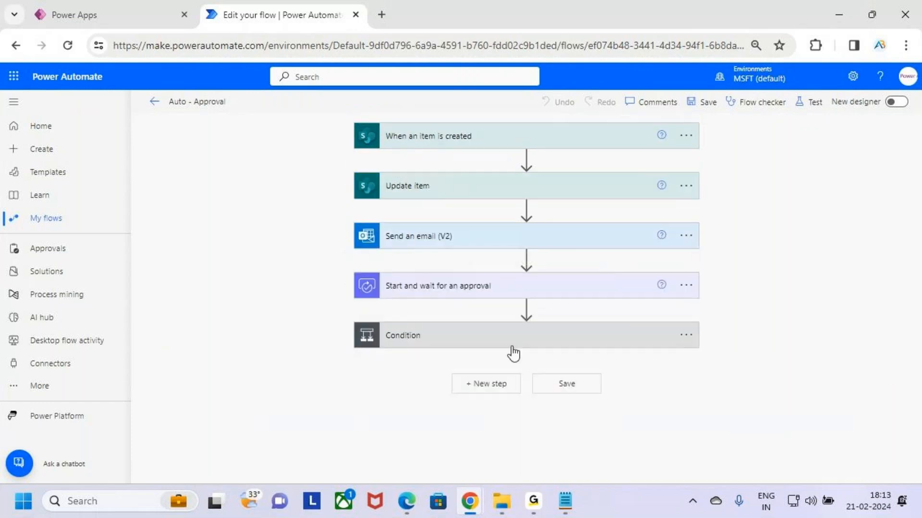
click(629, 294)
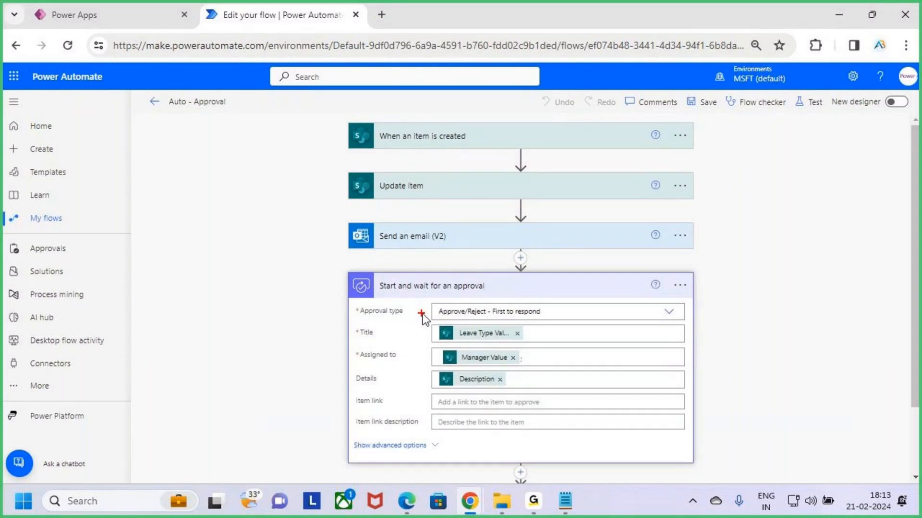
click(518, 292)
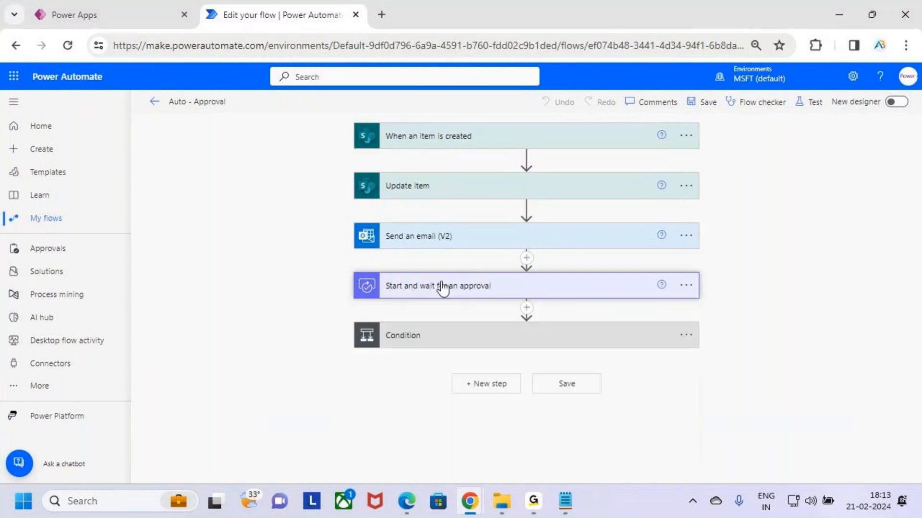
- Open the settings of Start and wait for an approval and examine the Secure Inputs, Secure Outputs and Timeout duration options
click(690, 288)
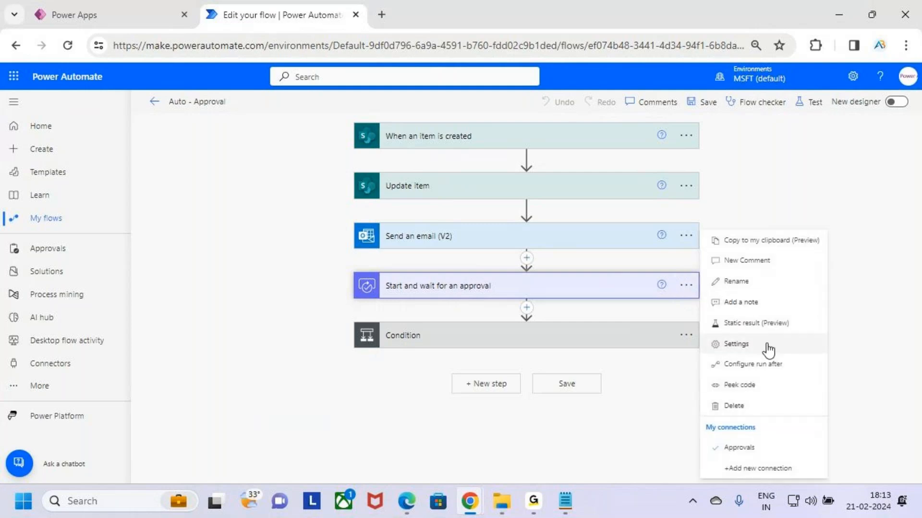
drag(703, 337, 792, 356)
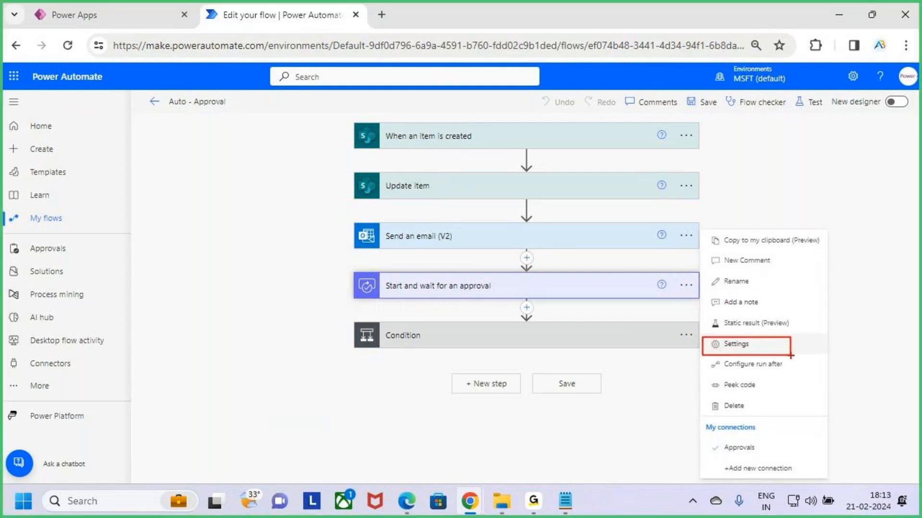
click(777, 344)
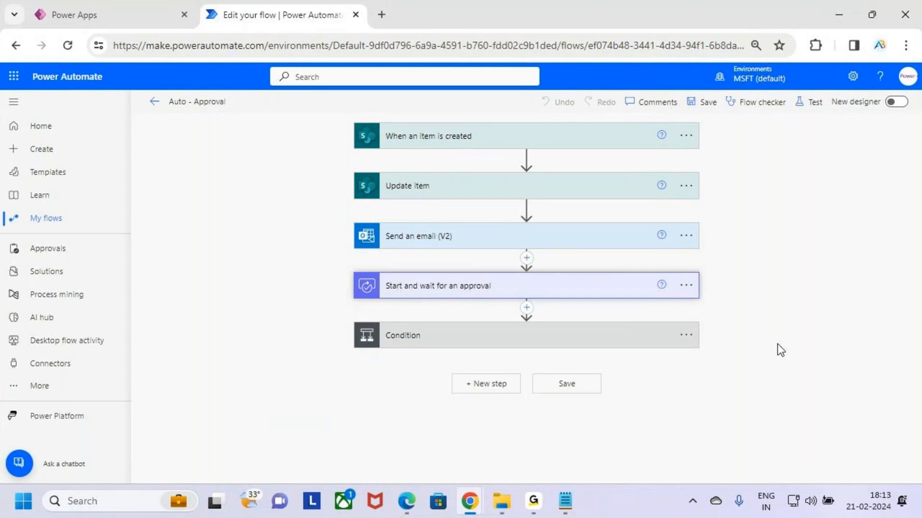
scroll(572, 230, down, 3)
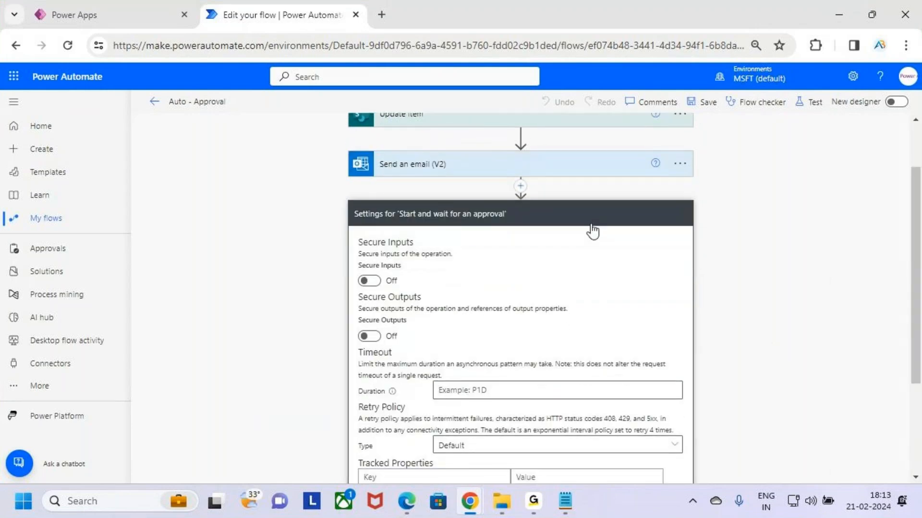
mouse_move(349, 273)
mouse_down()
mouse_move(506, 304)
mouse_move(417, 287)
mouse_move(425, 259)
mouse_up()
key(Escape)
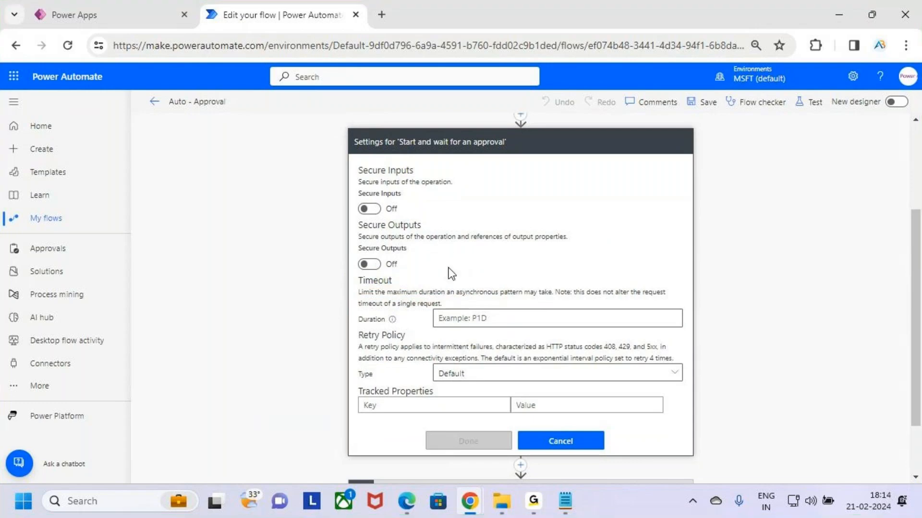
key(ctrl+2)
drag(355, 283, 451, 297)
key(Escape)
- Cancel the approval action's settings and look over the approval type, title, assignee and details fields in its expanded card
scroll(531, 313, up, 3)
scroll(628, 318, down, 6)
click(587, 362)
scroll(587, 343, up, 5)
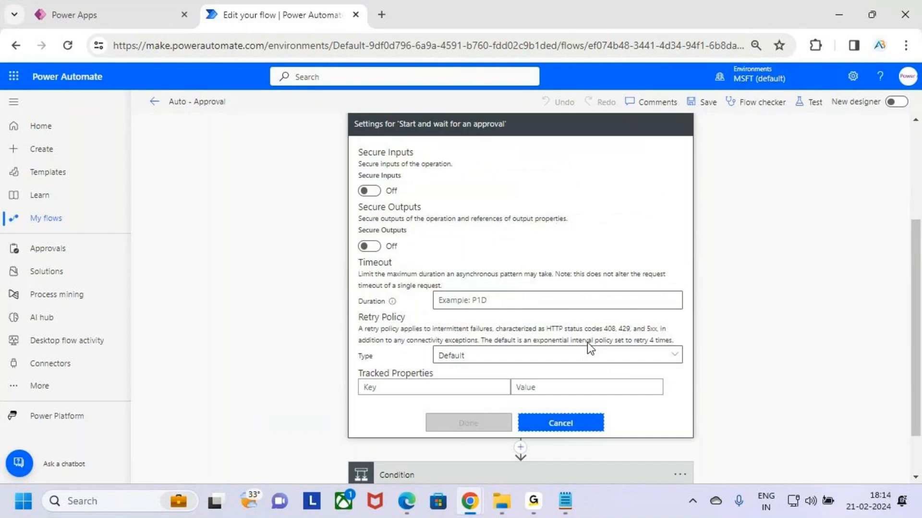
key(ctrl+2)
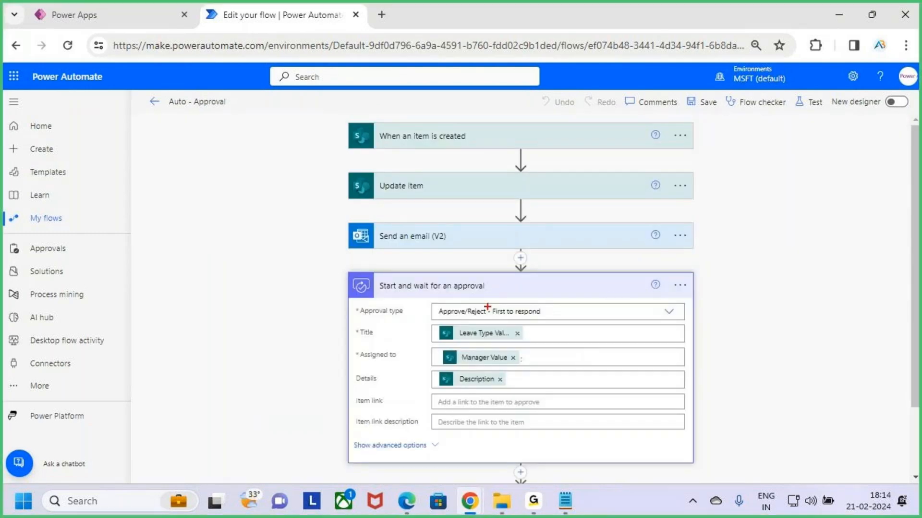
mouse_move(483, 301)
mouse_down()
mouse_move(420, 303)
mouse_move(478, 300)
mouse_up()
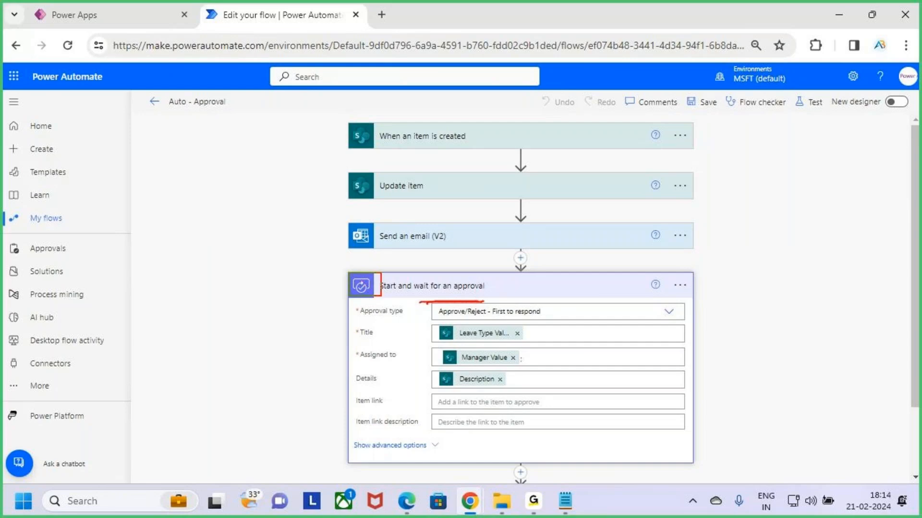
drag(349, 273, 692, 466)
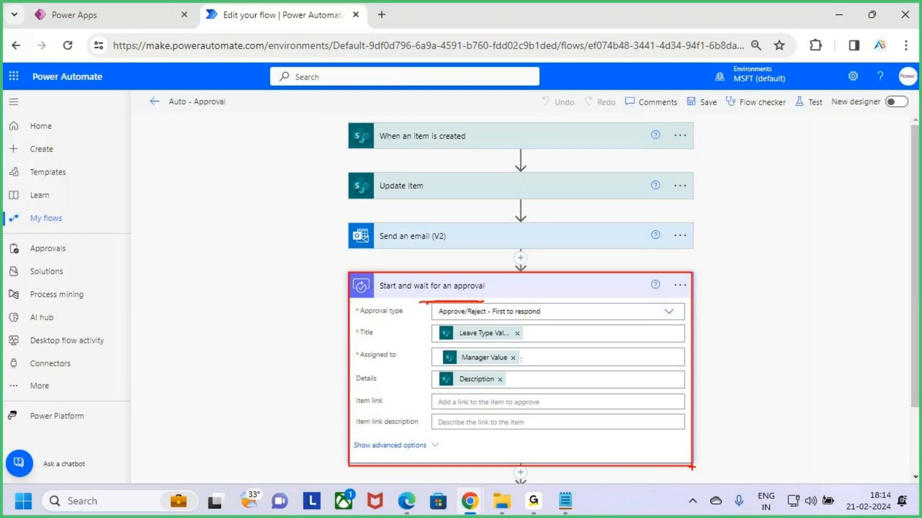
mouse_move(583, 252)
mouse_down()
mouse_move(582, 278)
mouse_move(573, 284)
mouse_up()
- Switch to the Notepad class notes and locate the Timeout line under Class 3, Auto Approve / Reject
click(565, 501)
click(181, 231)
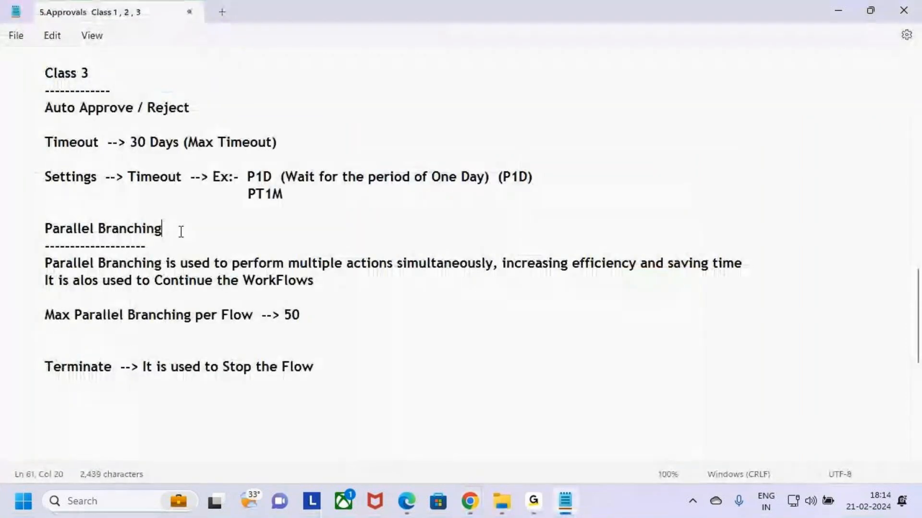
scroll(23, 235, up, 2)
double_click(72, 245)
click(163, 261)
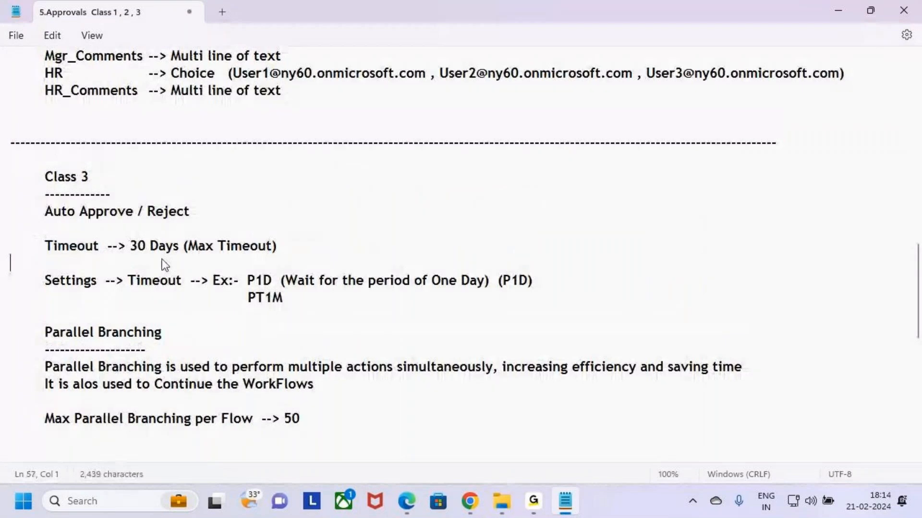
key(alt+Tab)
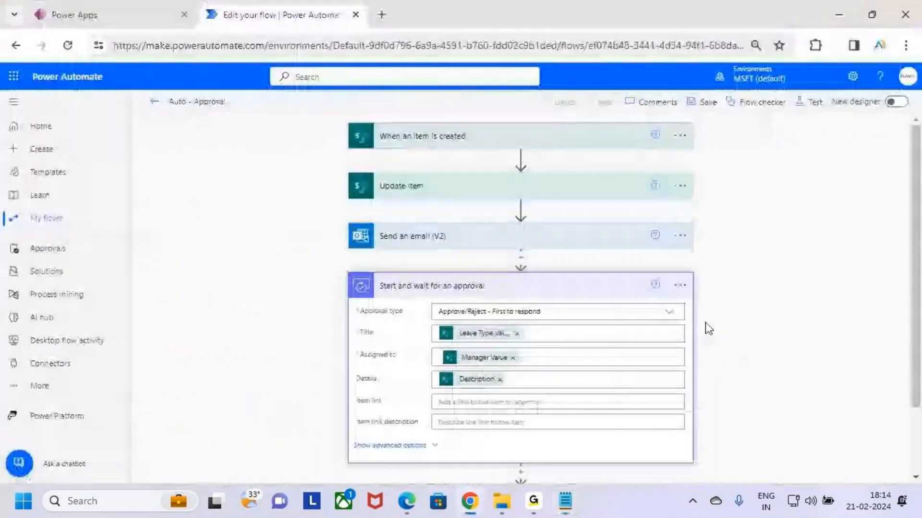
key(alt+Tab)
double_click(94, 246)
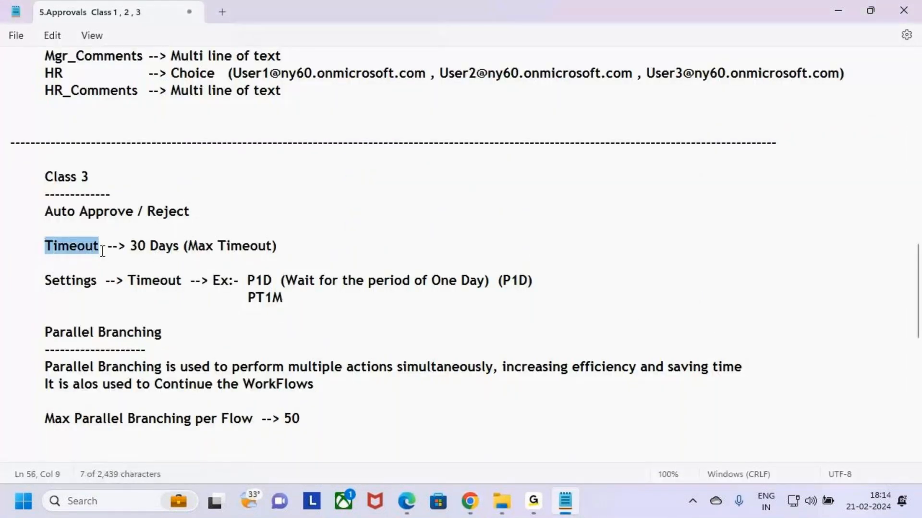
click(118, 263)
- Switch back to the flow in the browser and trace Update item, Send an email (V2), Start and wait for an approval and Condition
key(alt+Tab)
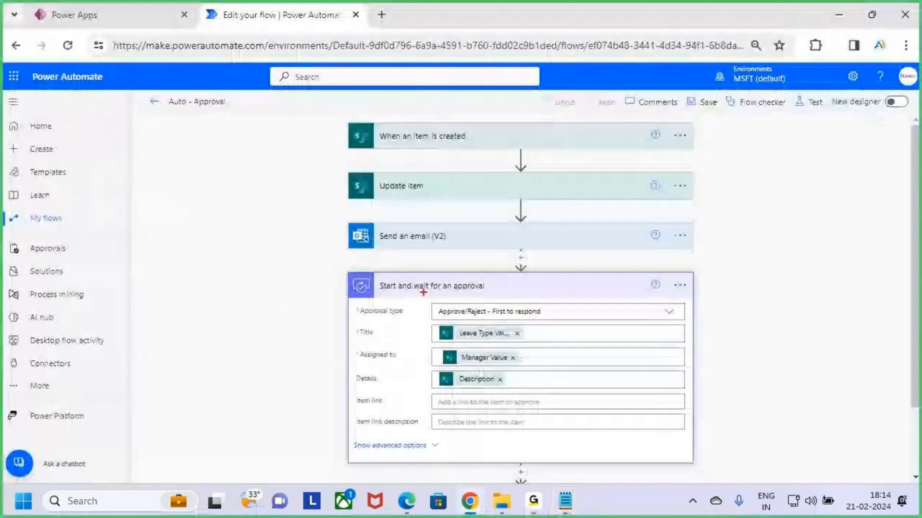
drag(444, 187, 464, 165)
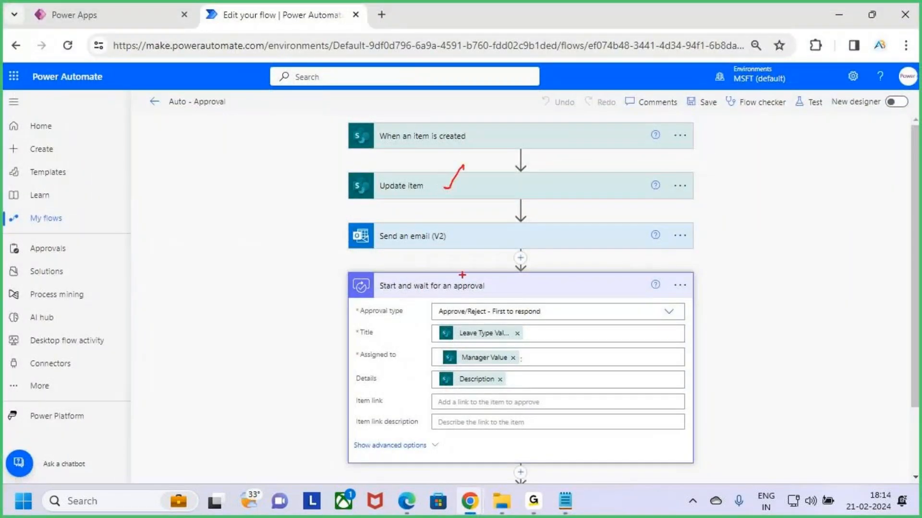
mouse_move(452, 242)
mouse_down()
mouse_move(462, 245)
mouse_move(479, 223)
mouse_up()
drag(345, 274, 694, 463)
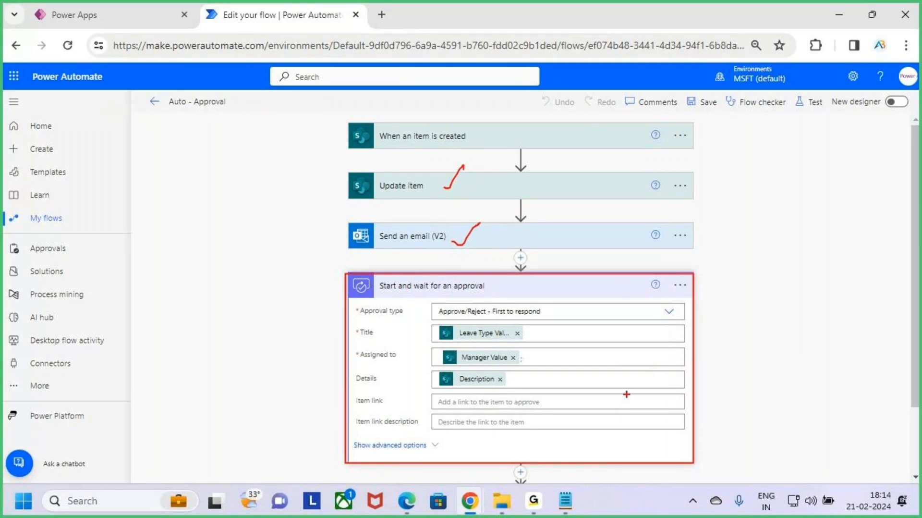
drag(690, 330, 743, 260)
key(Escape)
scroll(724, 336, down, 3)
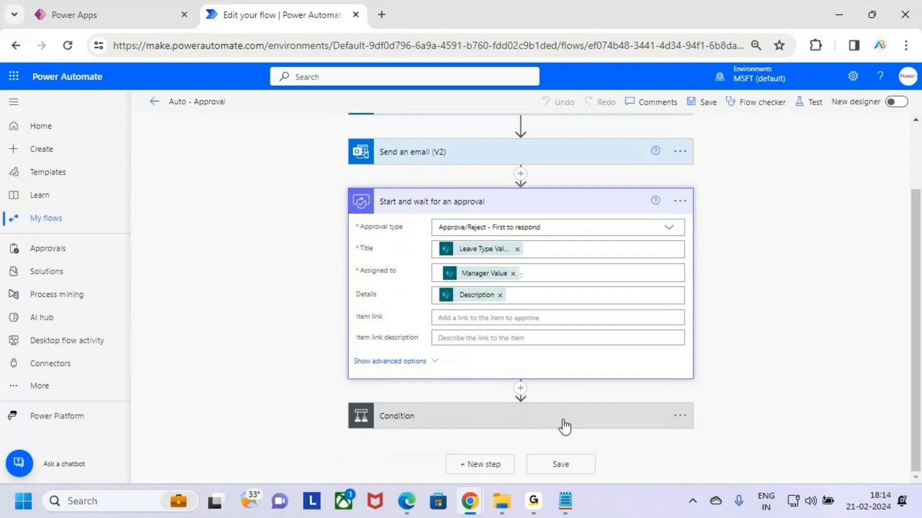
scroll(566, 425, up, 3)
key(ctrl+2)
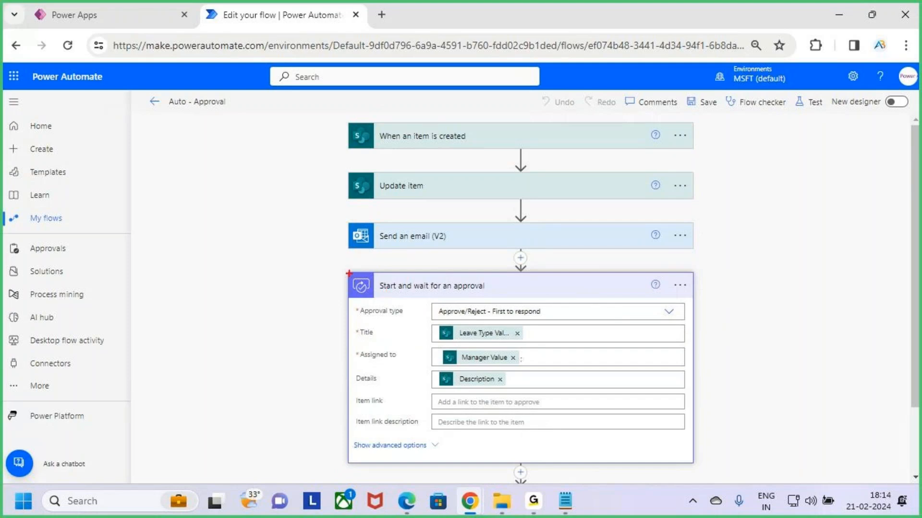
mouse_move(349, 273)
mouse_down()
mouse_move(551, 408)
mouse_move(694, 464)
mouse_up()
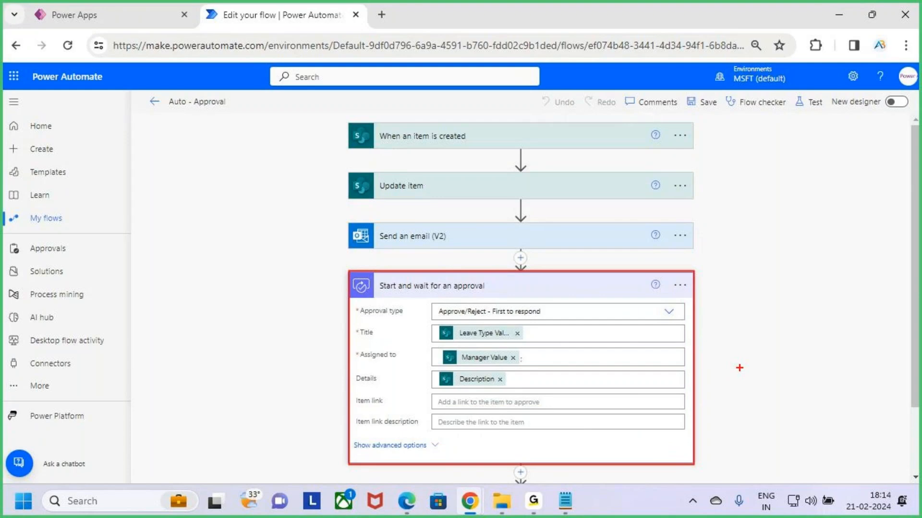
key(Escape)
- Switch to the Notepad notes and read the 30 Days and Max Timeout parts of the Timeout line
key(alt+Tab)
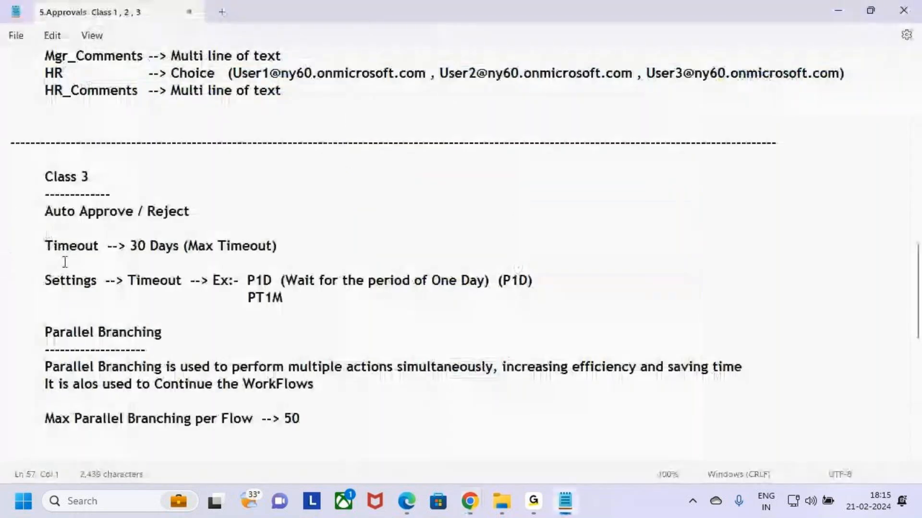
drag(45, 246, 301, 247)
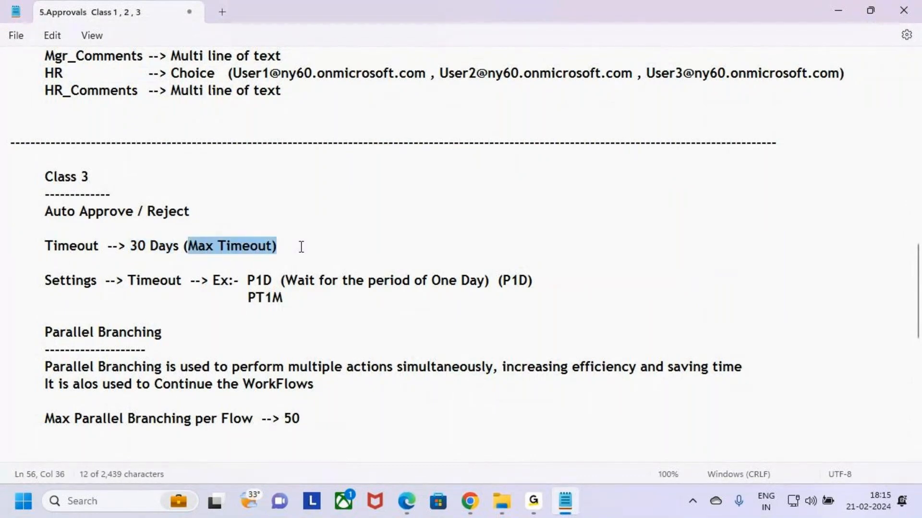
click(300, 247)
drag(134, 247, 189, 247)
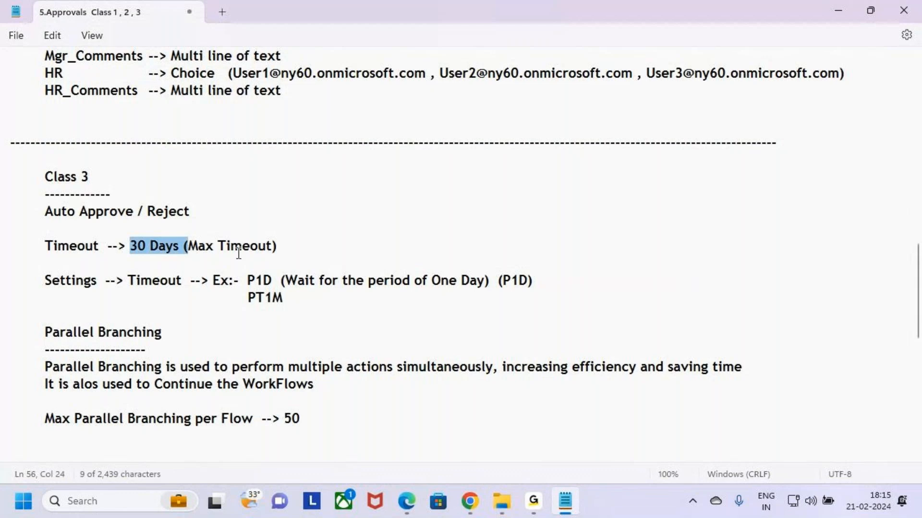
click(325, 256)
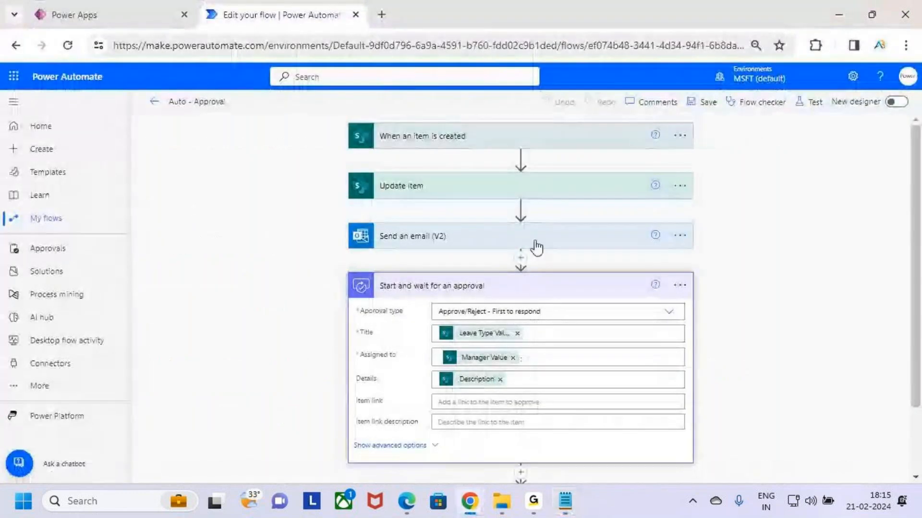
- Recheck the approval action in the browser's flow and return to the Notepad notes to reread the Timeout line
scroll(528, 243, down, 1)
scroll(444, 300, up, 1)
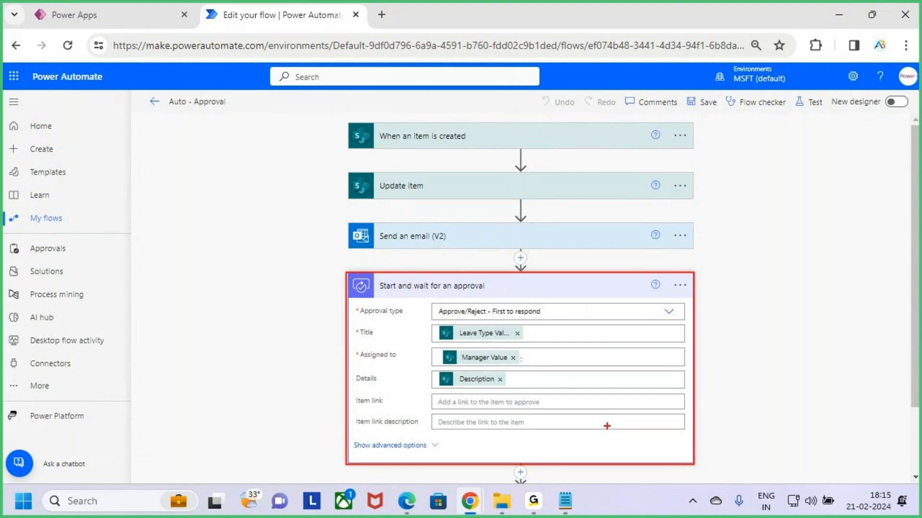
key(alt+Tab)
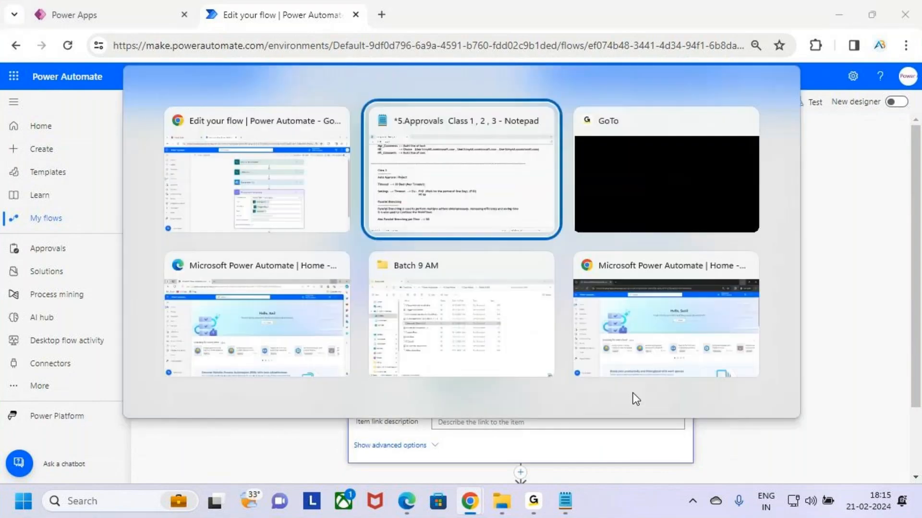
drag(45, 246, 181, 249)
click(299, 246)
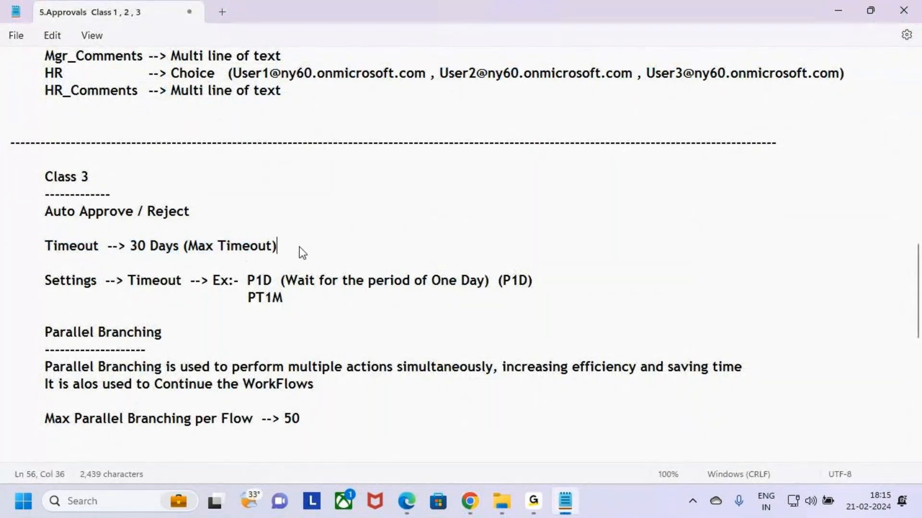
- Switch back to the flow and examine the sequence from When an item is created to Start and wait for an approval
key(alt+Tab)
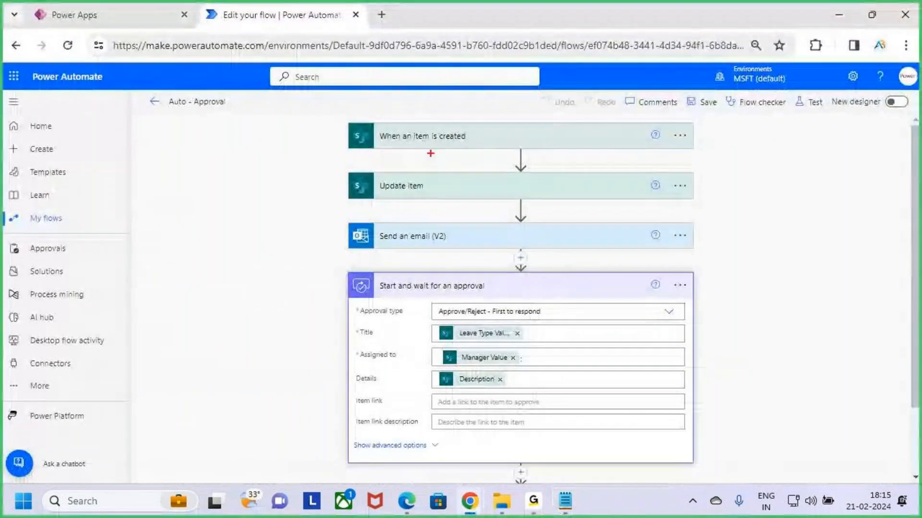
mouse_move(313, 99)
mouse_down()
mouse_move(349, 226)
mouse_move(730, 493)
mouse_up()
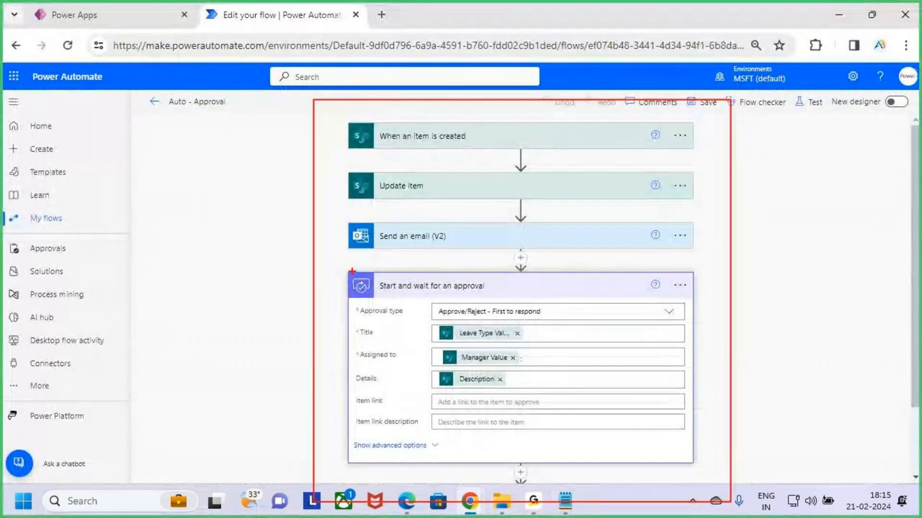
mouse_move(349, 272)
mouse_down()
mouse_move(663, 457)
mouse_move(693, 463)
mouse_up()
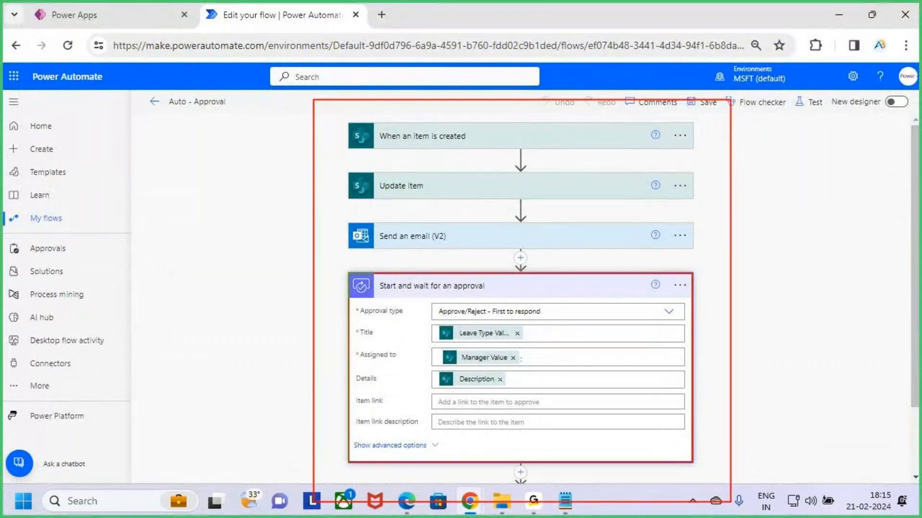
mouse_move(733, 316)
mouse_down()
mouse_move(688, 355)
mouse_move(720, 370)
mouse_up()
drag(764, 312, 778, 349)
mouse_move(793, 320)
mouse_down()
mouse_move(794, 342)
mouse_move(800, 325)
mouse_up()
mouse_move(820, 283)
mouse_down()
mouse_move(822, 341)
mouse_move(891, 323)
mouse_move(859, 374)
mouse_move(920, 322)
mouse_up()
key(Escape)
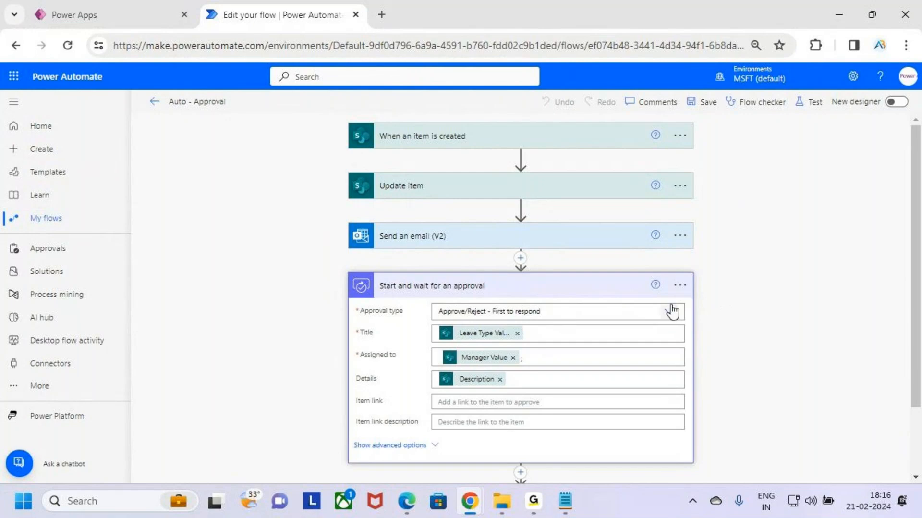
key(ctrl+2)
key(Escape)
- Check the Manager field in the Leave Request app and return to the flow's Start and wait for an approval action
click(159, 17)
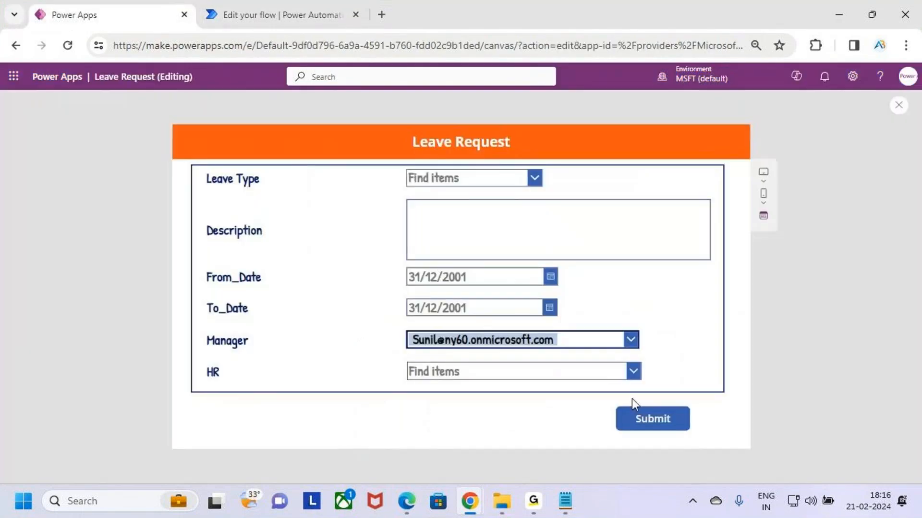
click(284, 1)
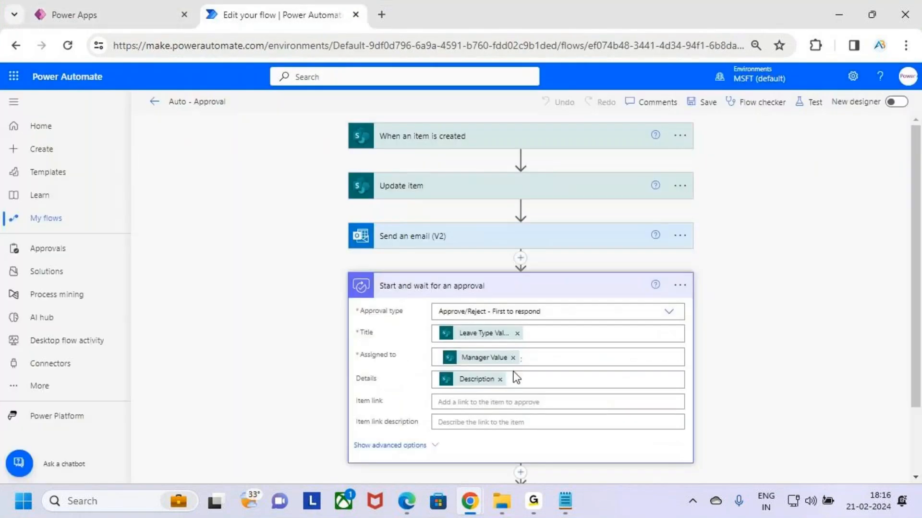
key(ctrl+2)
drag(724, 273, 726, 312)
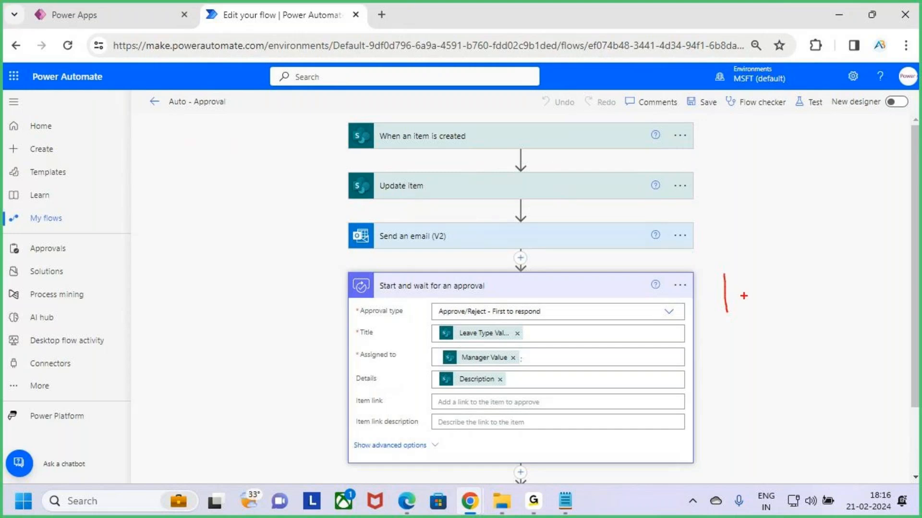
mouse_move(746, 273)
mouse_down()
mouse_move(751, 310)
mouse_move(786, 303)
mouse_up()
drag(728, 336, 791, 323)
key(Escape)
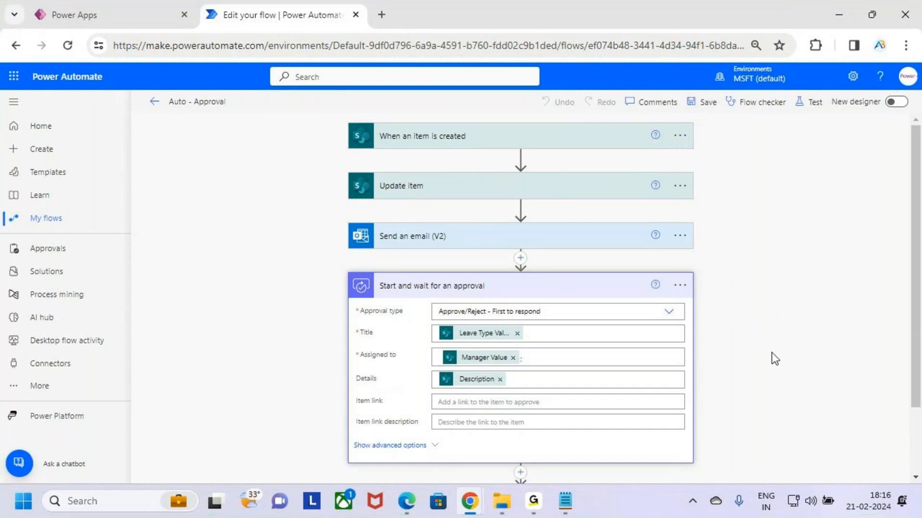
- Review Start and wait for an approval together with the Condition below it, and locate the approval action's options menu
key(ctrl+2)
mouse_move(350, 274)
mouse_down()
mouse_move(605, 471)
mouse_move(693, 463)
mouse_up()
mouse_move(687, 381)
mouse_down()
mouse_move(711, 379)
mouse_move(697, 400)
mouse_up()
mouse_move(726, 364)
mouse_down()
mouse_move(731, 384)
mouse_move(772, 377)
mouse_move(804, 388)
mouse_up()
key(Escape)
scroll(661, 374, down, 2)
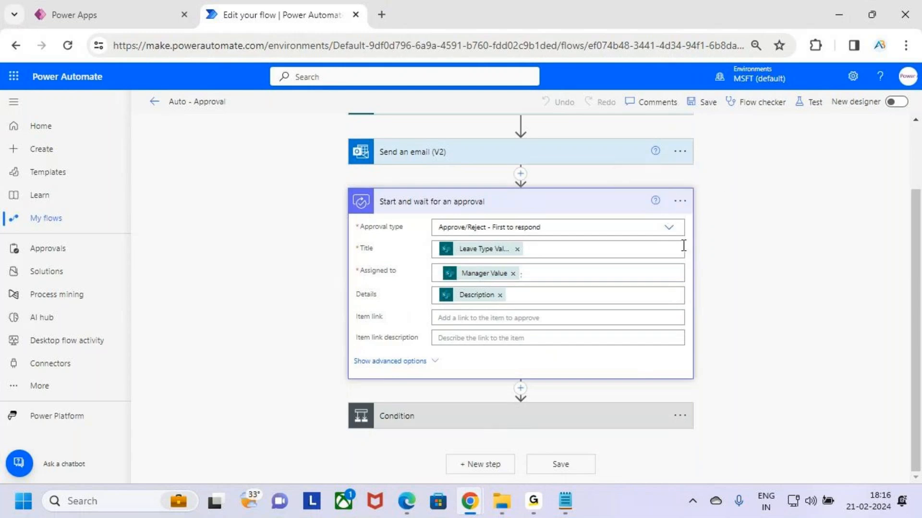
scroll(694, 225, up, 2)
key(ctrl+2)
drag(657, 258, 702, 293)
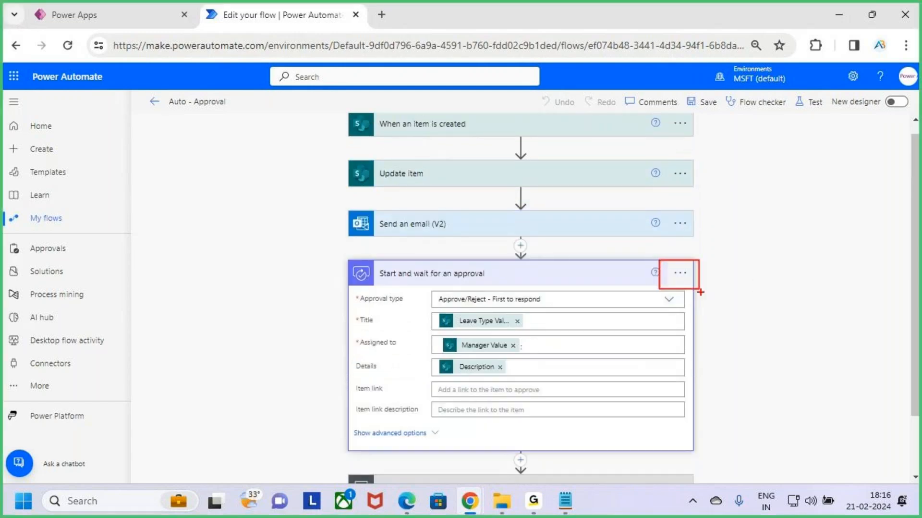
- Open the settings of the Start and wait for an approval action and bring its Timeout section into view
key(Escape)
click(680, 275)
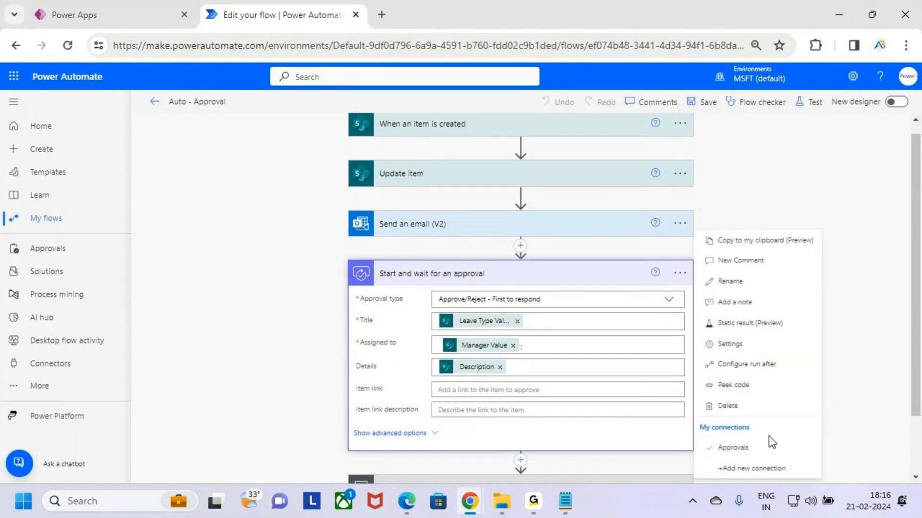
key(ctrl+2)
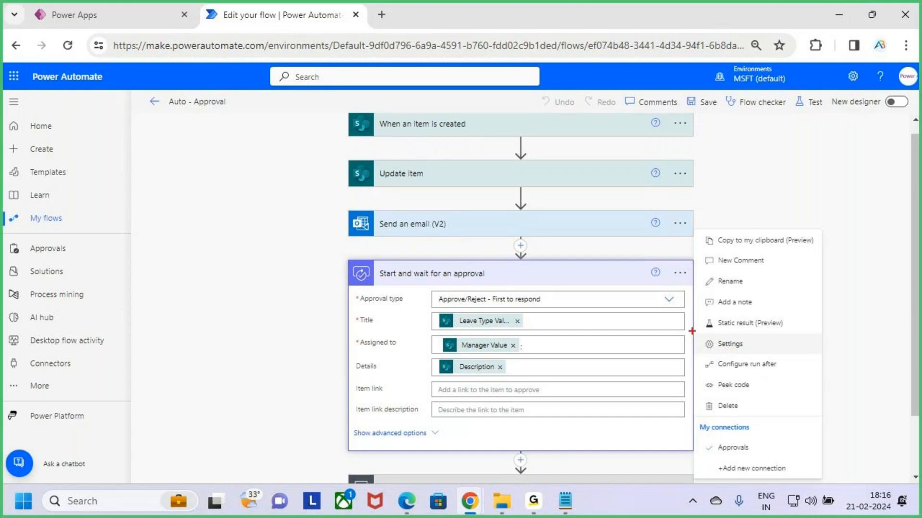
mouse_move(692, 330)
mouse_down()
mouse_move(759, 353)
mouse_move(812, 354)
mouse_up()
key(Escape)
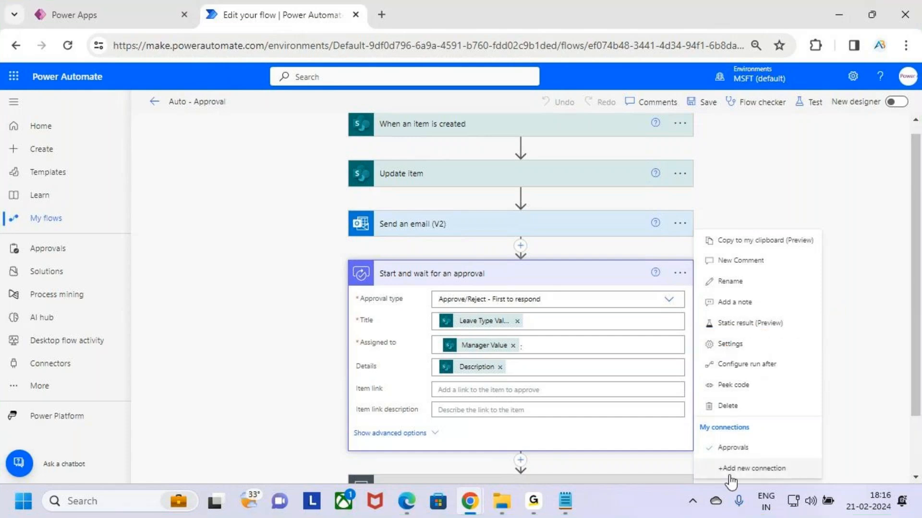
click(779, 344)
scroll(500, 333, down, 3)
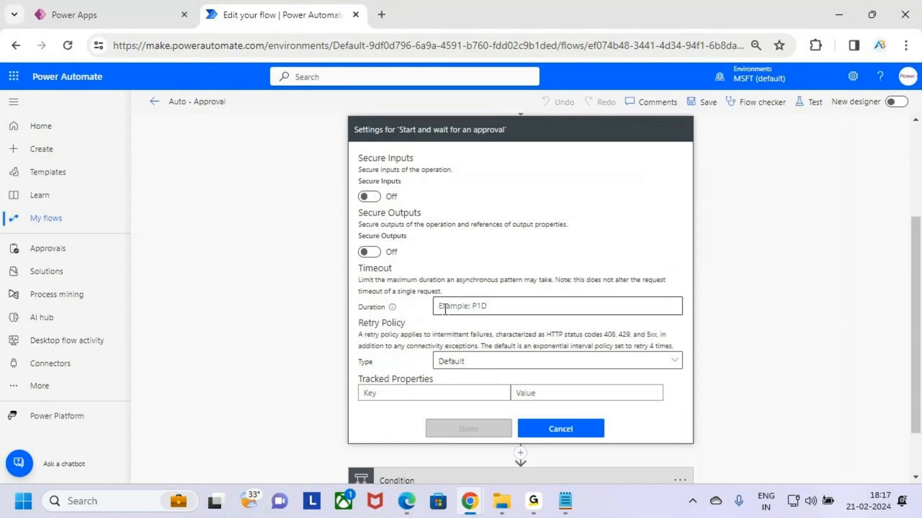
- Examine the Duration setting under Timeout and display its additional information to read the required format
key(ctrl+2)
drag(350, 299, 430, 319)
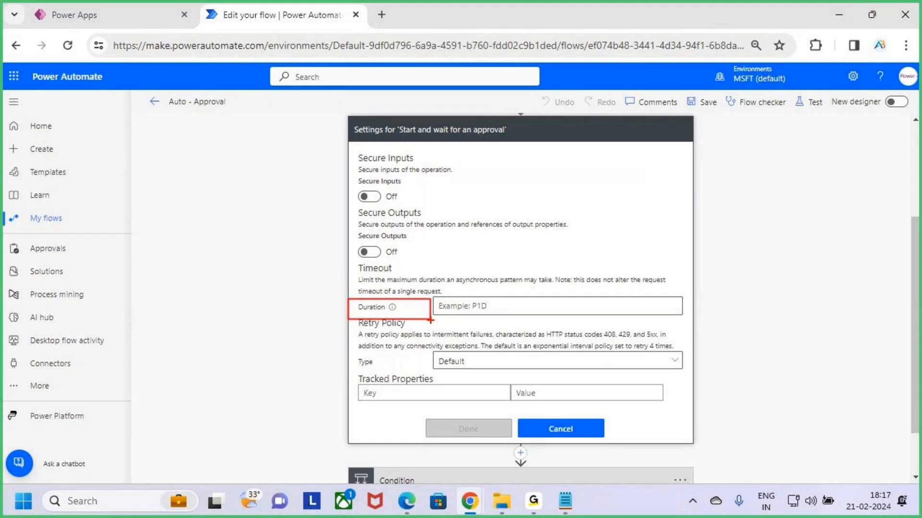
key(Escape)
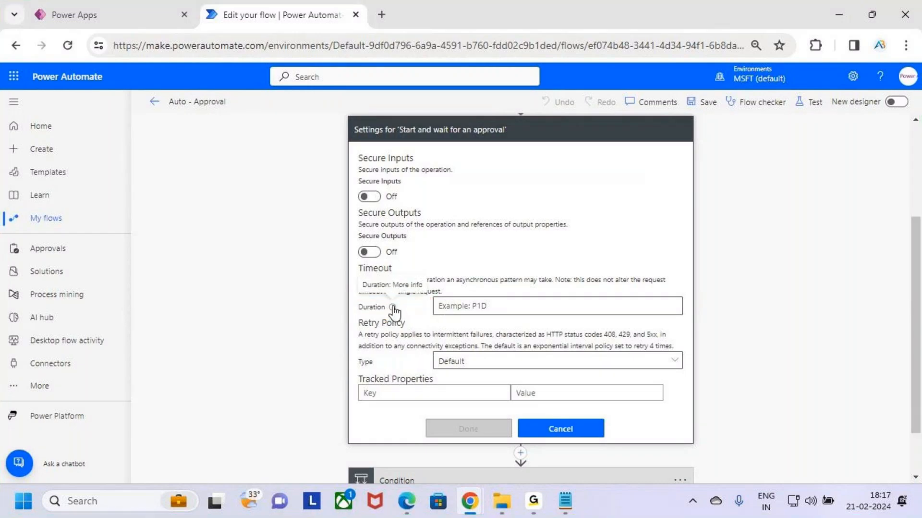
mouse_move(394, 311)
key(ctrl+2)
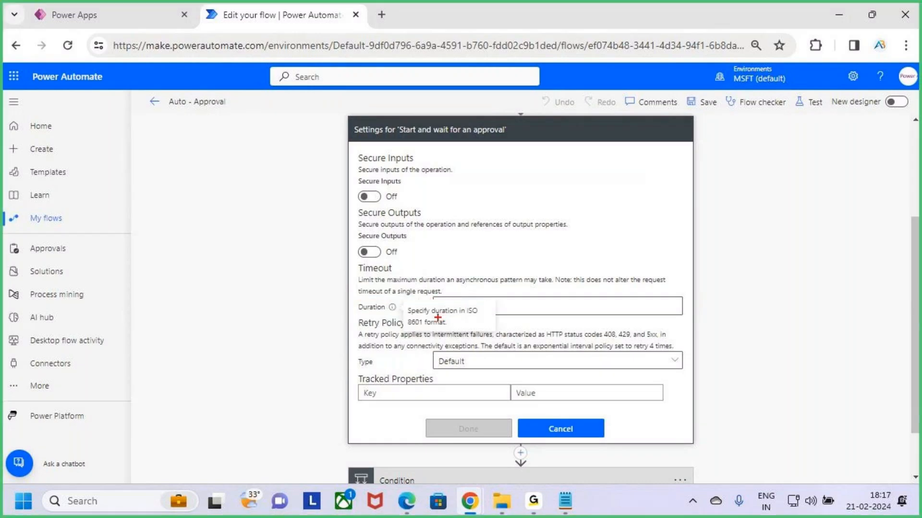
drag(437, 317, 488, 318)
key(Escape)
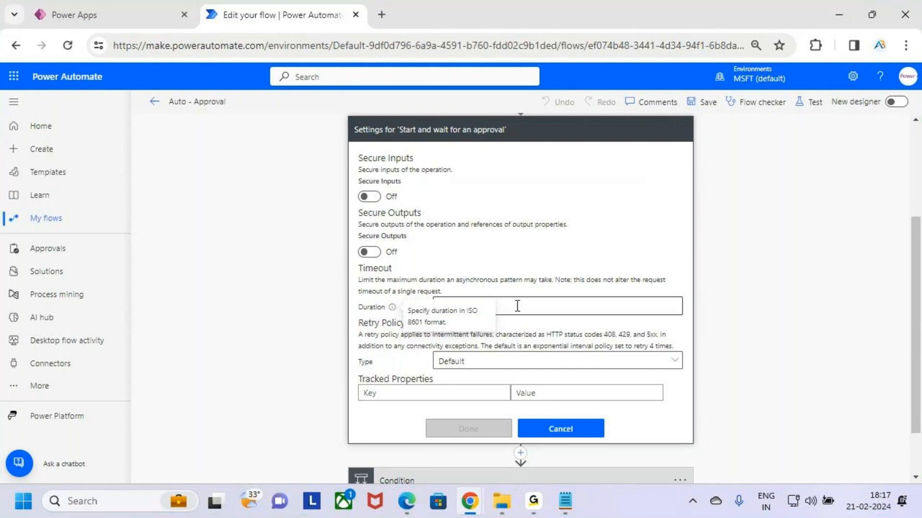
- Review the example value in the timeout's Duration field and switch to the Notepad notes on timeout settings
key(ctrl+2)
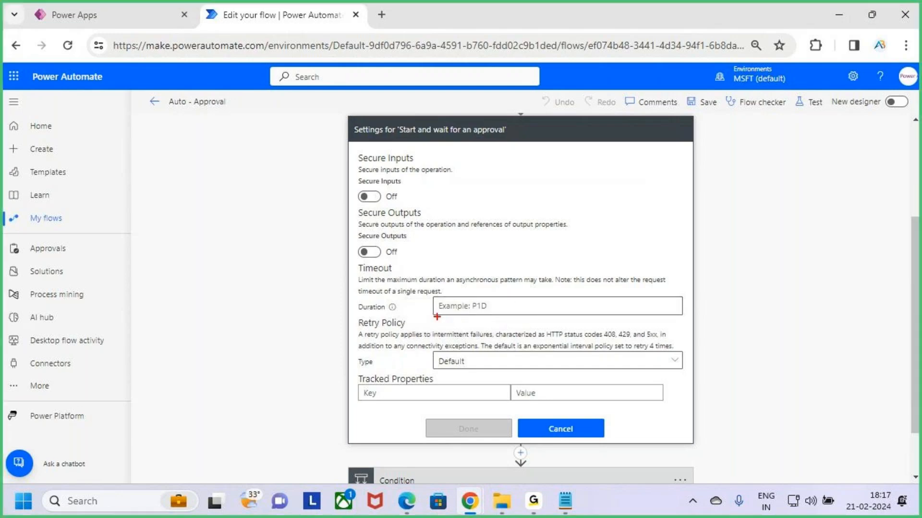
drag(438, 317, 465, 317)
mouse_move(498, 261)
mouse_down()
mouse_move(508, 293)
mouse_move(502, 315)
mouse_up()
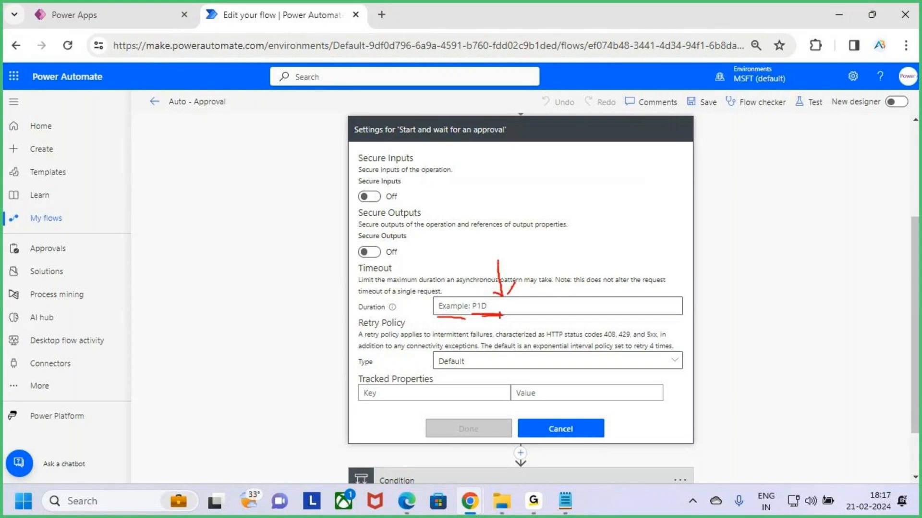
key(Escape)
key(alt+Tab)
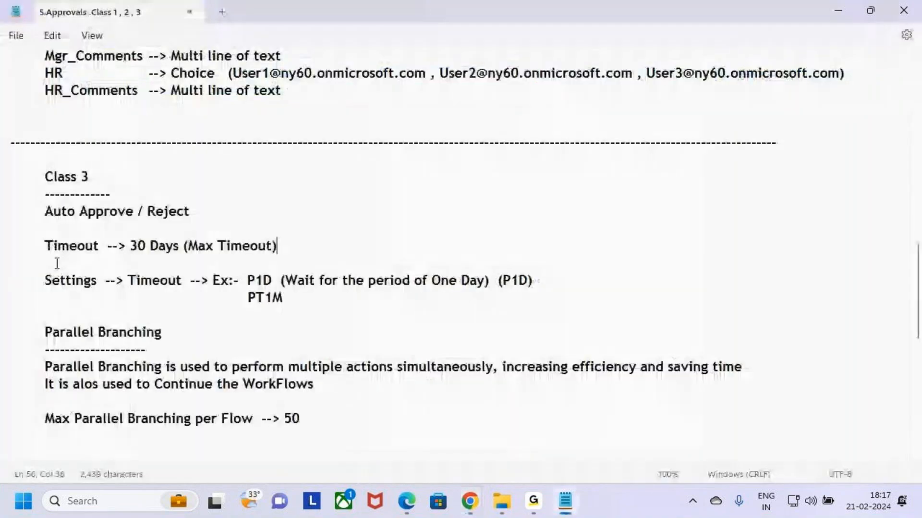
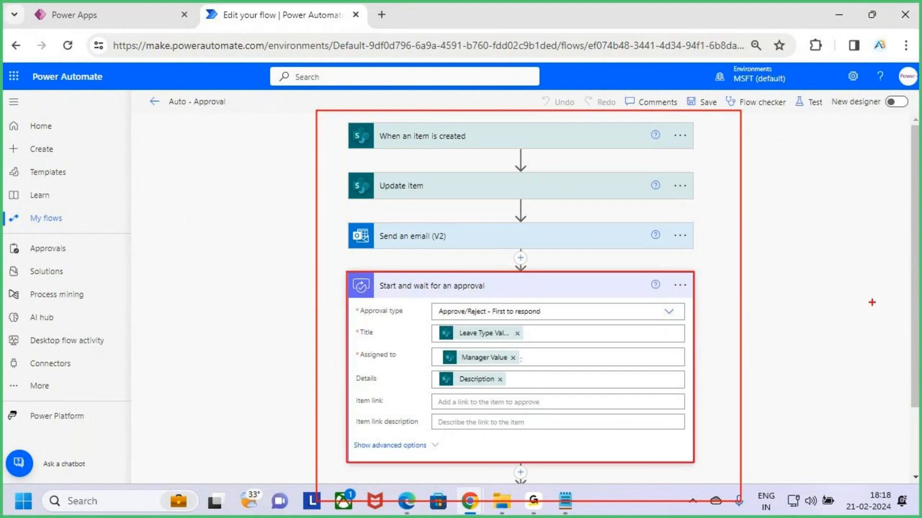
- Expand the Condition below Start and wait for an approval and examine its Outcome rule with the If yes and If no branches
drag(670, 317, 738, 317)
drag(723, 306, 711, 353)
mouse_move(764, 304)
mouse_down()
mouse_move(763, 349)
mouse_move(825, 345)
mouse_up()
key(Escape)
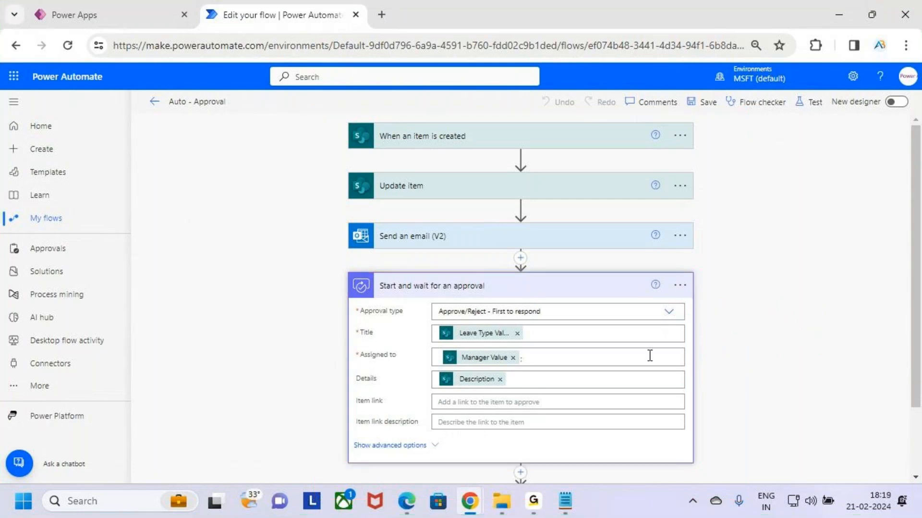
scroll(604, 365, down, 2)
click(593, 416)
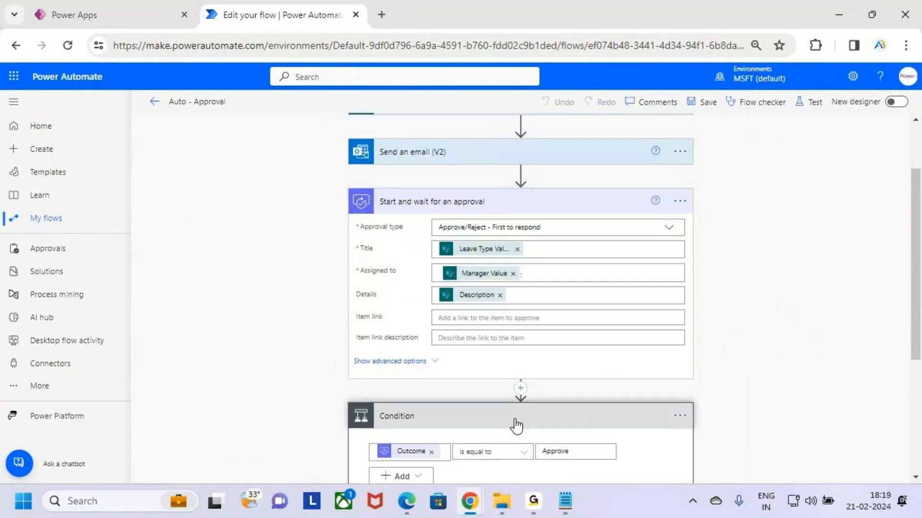
scroll(514, 426, down, 5)
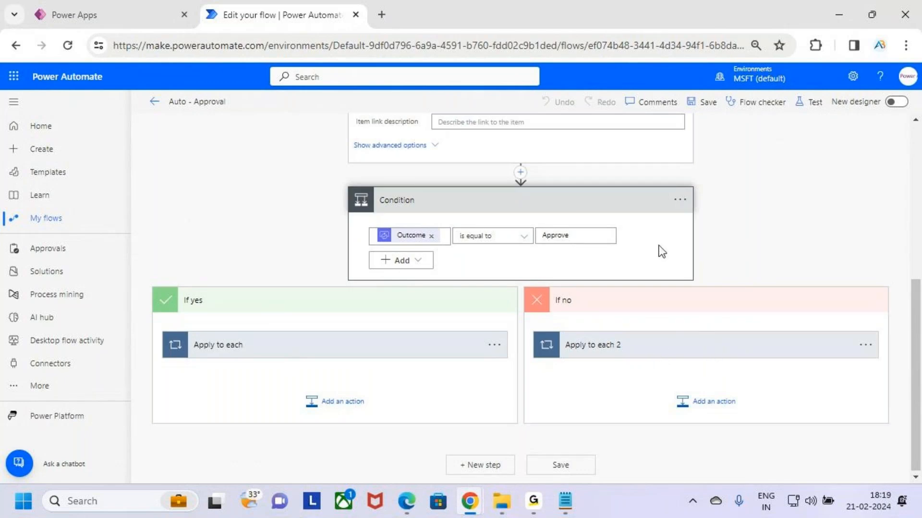
scroll(614, 245, up, 3)
scroll(613, 245, up, 2)
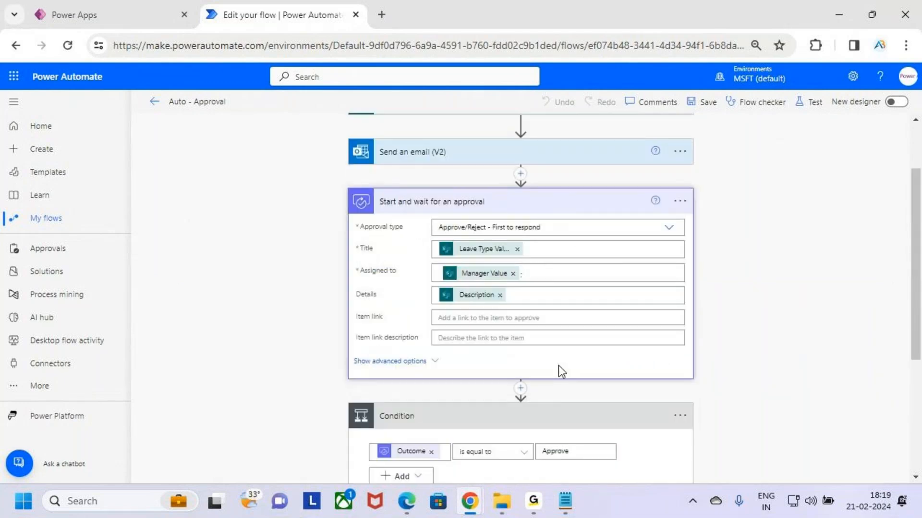
- Collapse the Start and wait for an approval action, keeping the Condition below it expanded
click(519, 197)
click(536, 255)
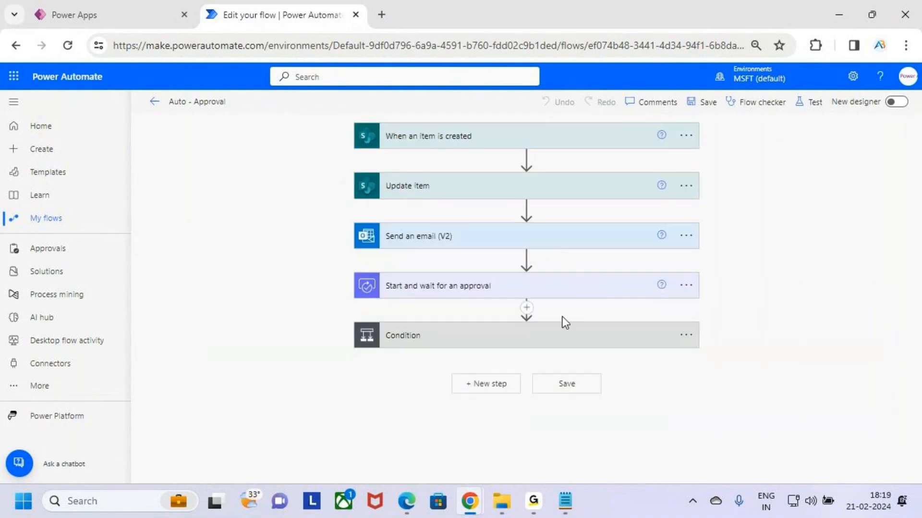
click(568, 342)
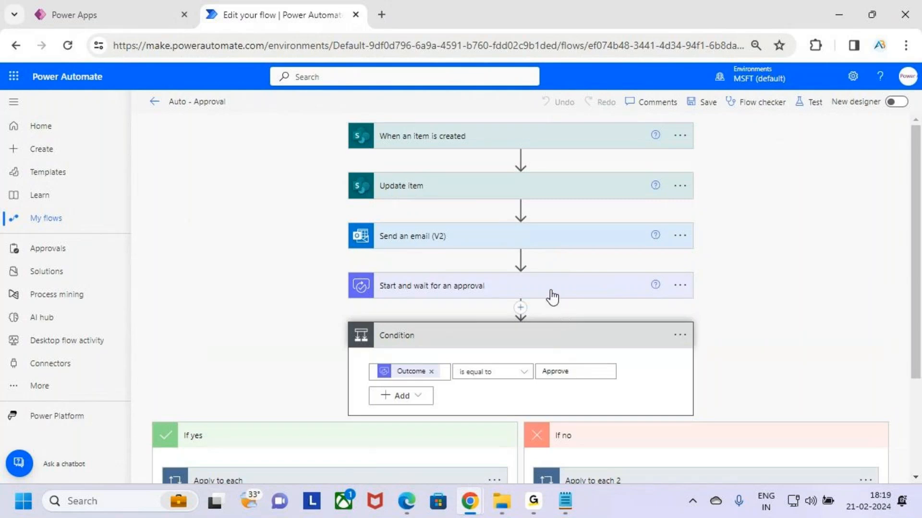
key(ctrl+2)
mouse_move(351, 269)
mouse_down()
mouse_move(377, 283)
mouse_move(663, 310)
mouse_up()
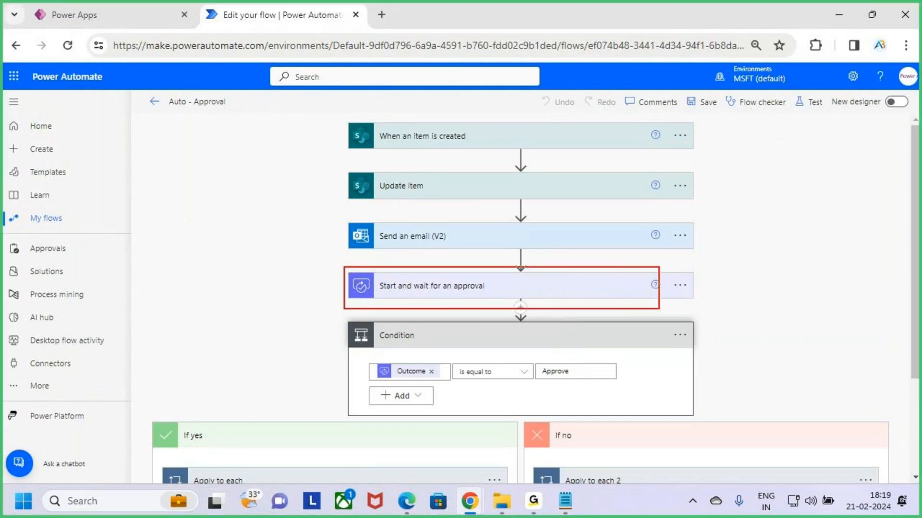
key(Escape)
- Open the settings of Start and wait for an approval, check the timeout's Duration value, and close them without changes
click(680, 285)
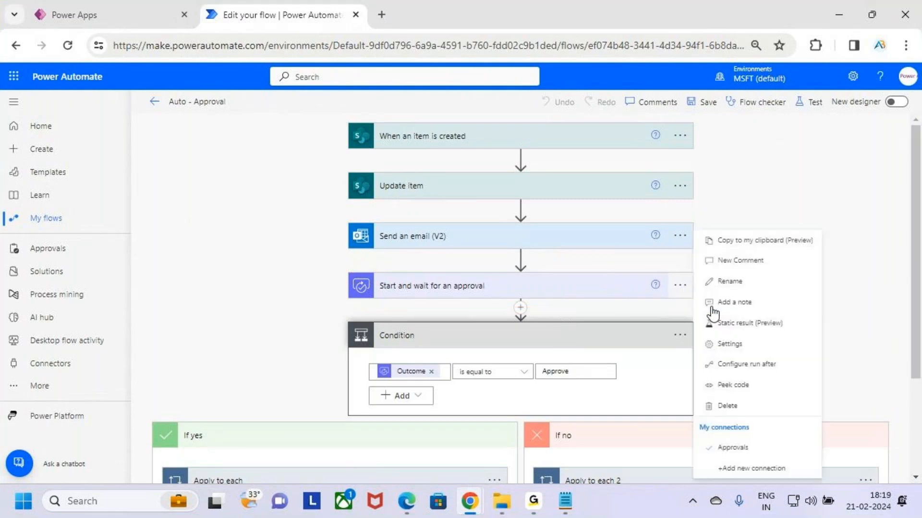
click(763, 351)
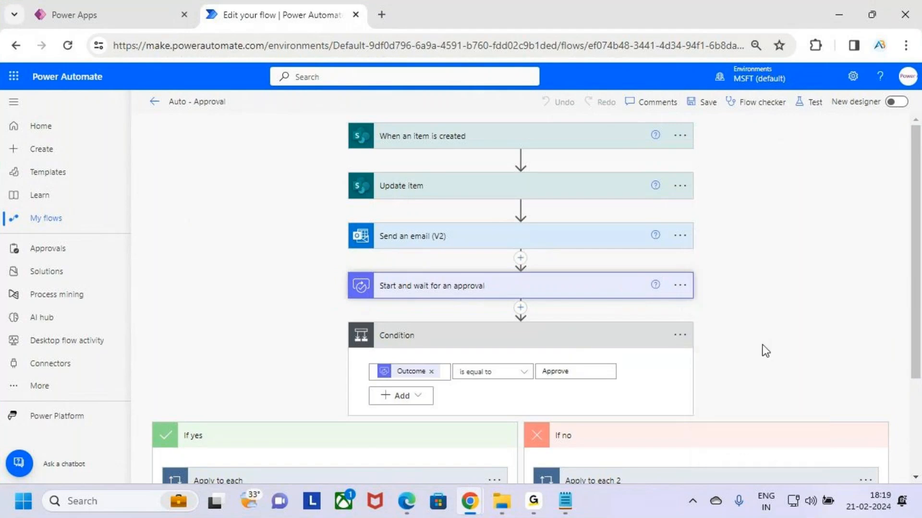
scroll(469, 294, down, 3)
drag(464, 174, 427, 178)
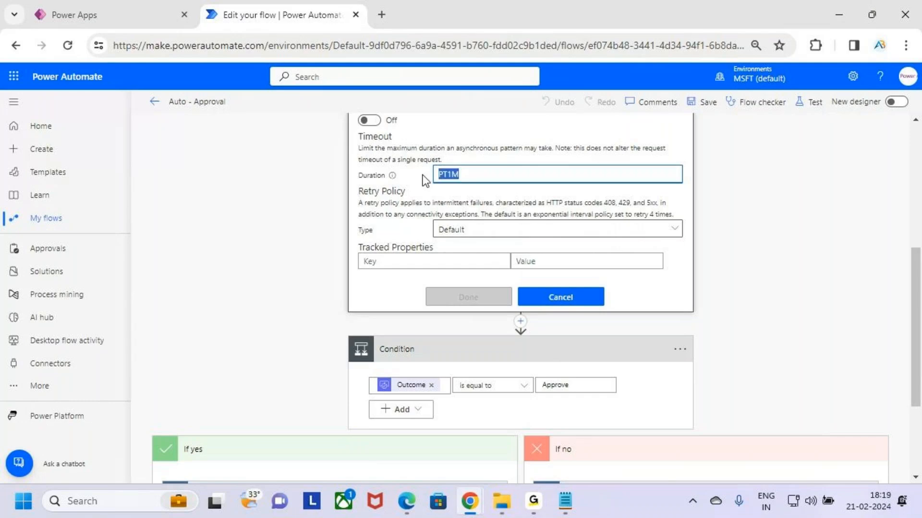
click(588, 297)
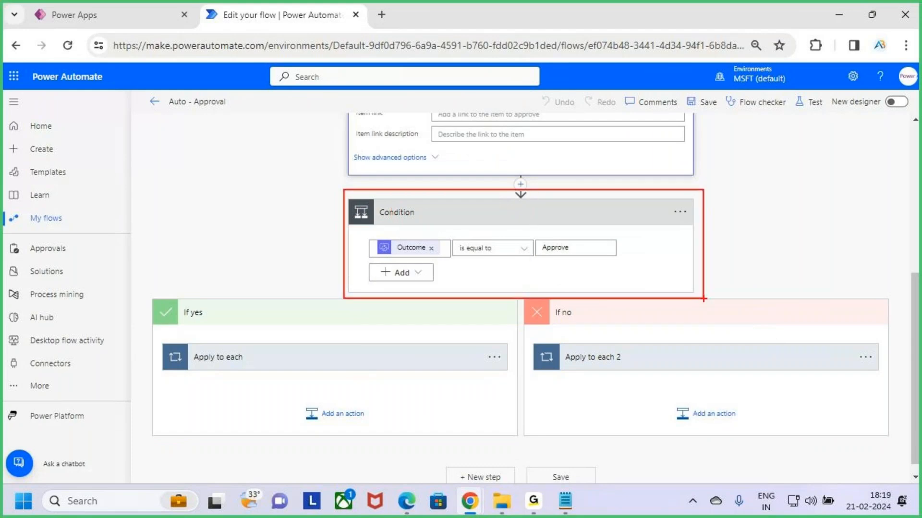
- Collapse the approval action, show the Condition's details, and collapse its If yes and If no branches
scroll(745, 250, up, 5)
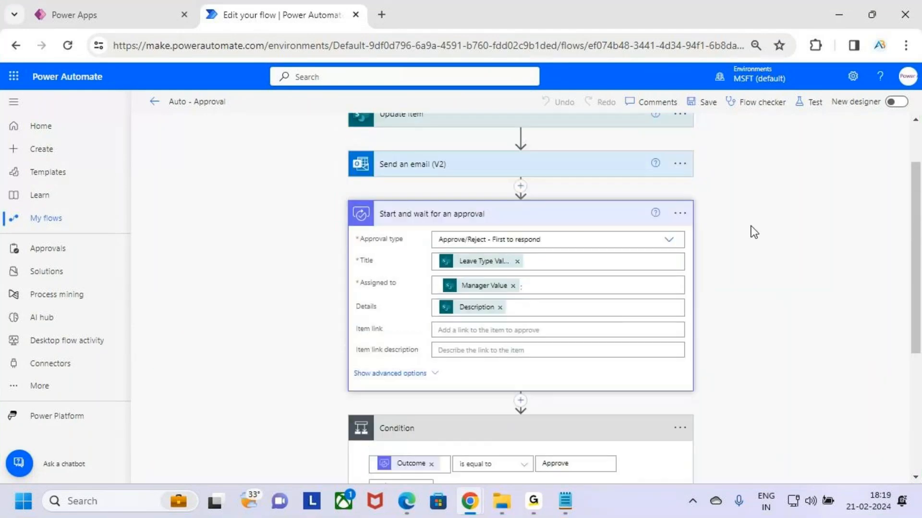
click(611, 218)
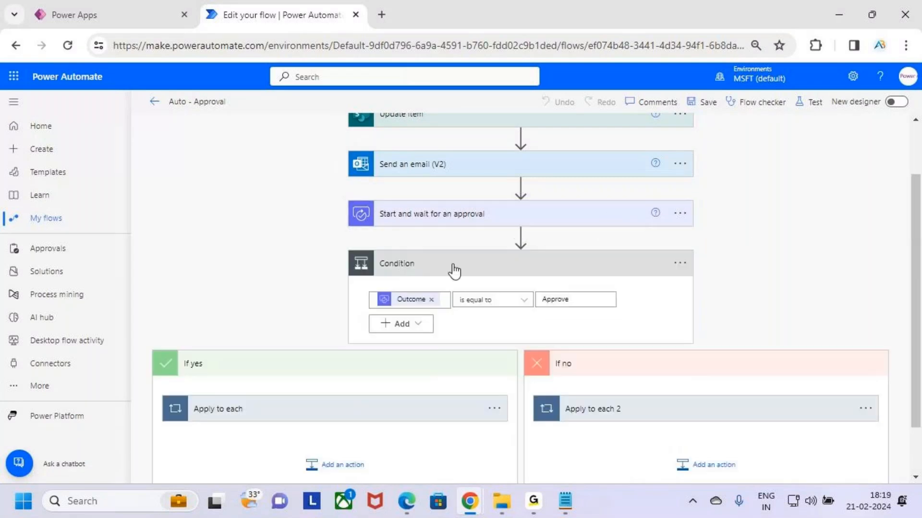
click(490, 269)
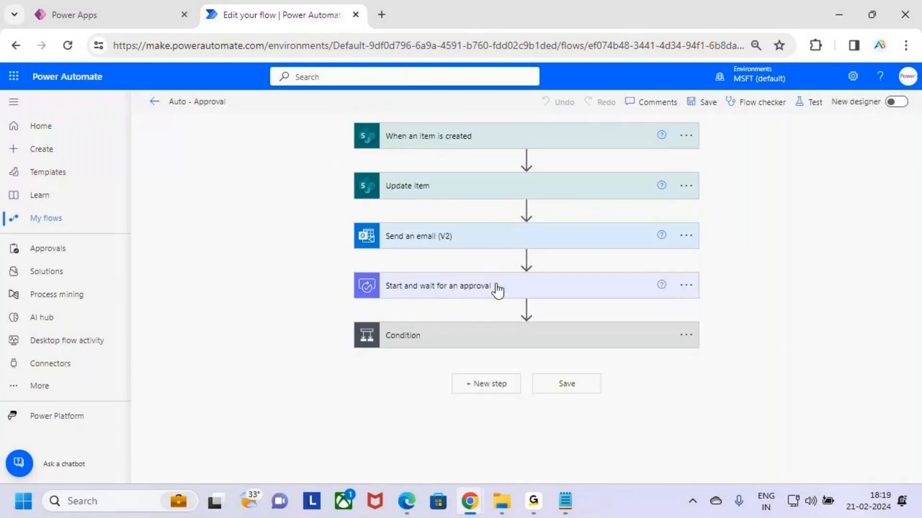
click(569, 319)
click(451, 436)
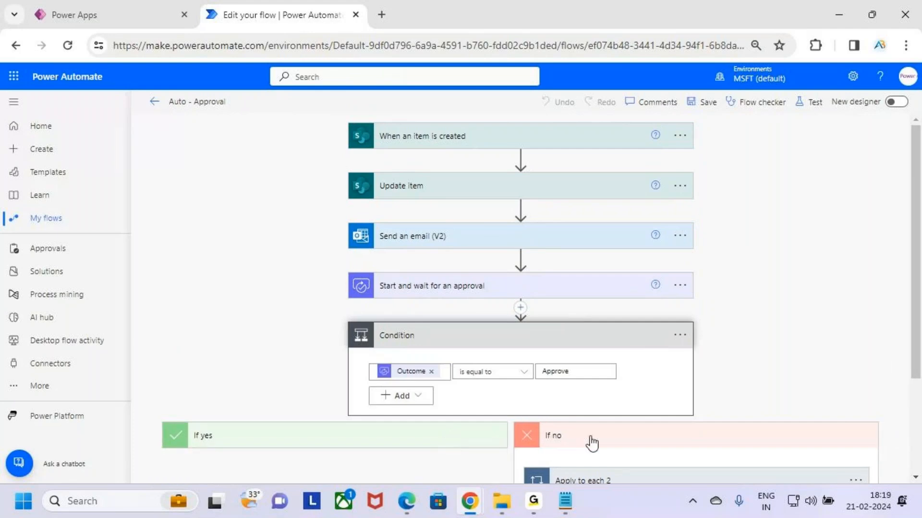
click(592, 437)
- Open the Configure run after settings of the Condition
key(ctrl+2)
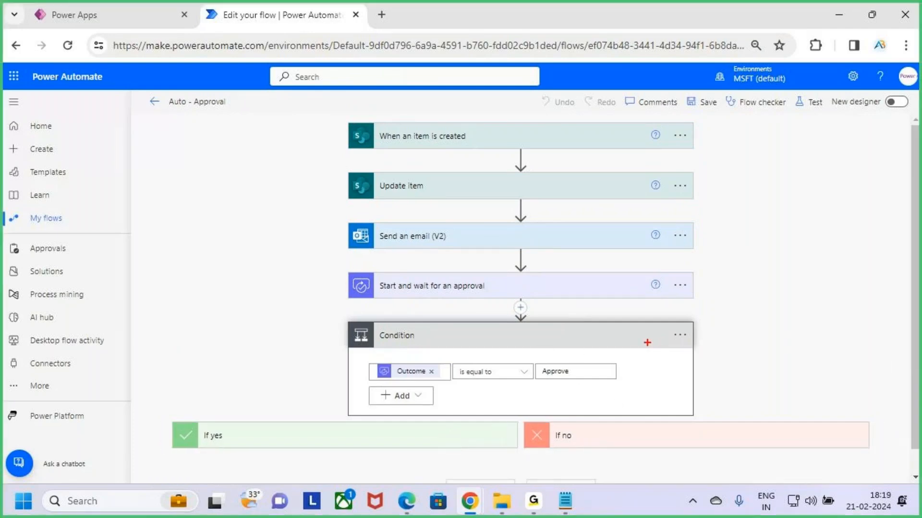
drag(658, 323, 702, 353)
key(Escape)
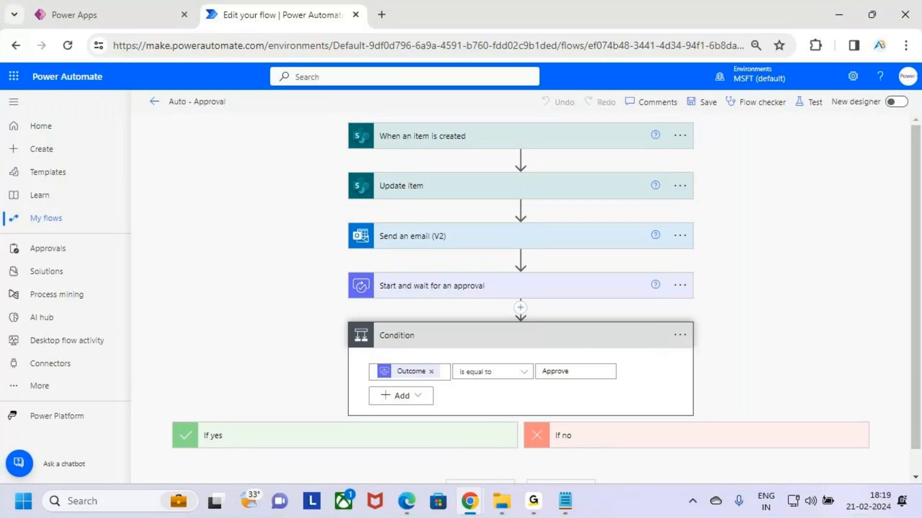
click(682, 338)
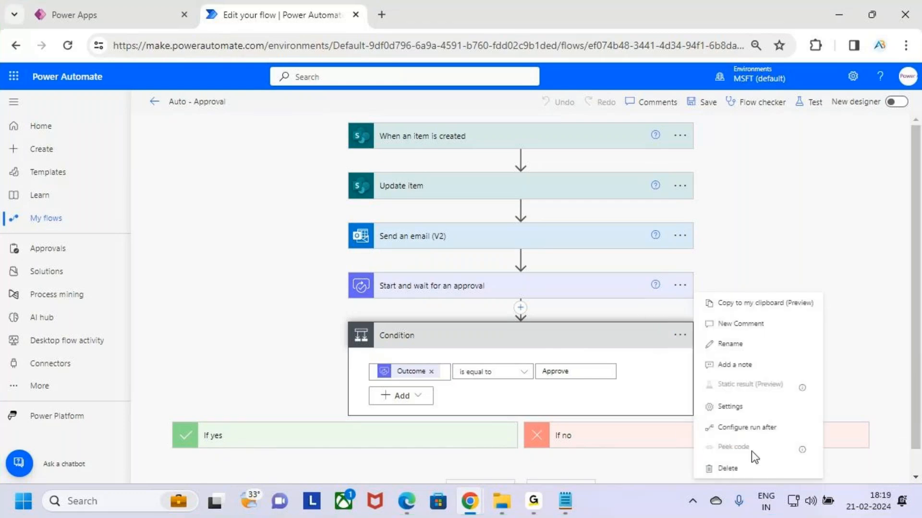
key(ctrl+2)
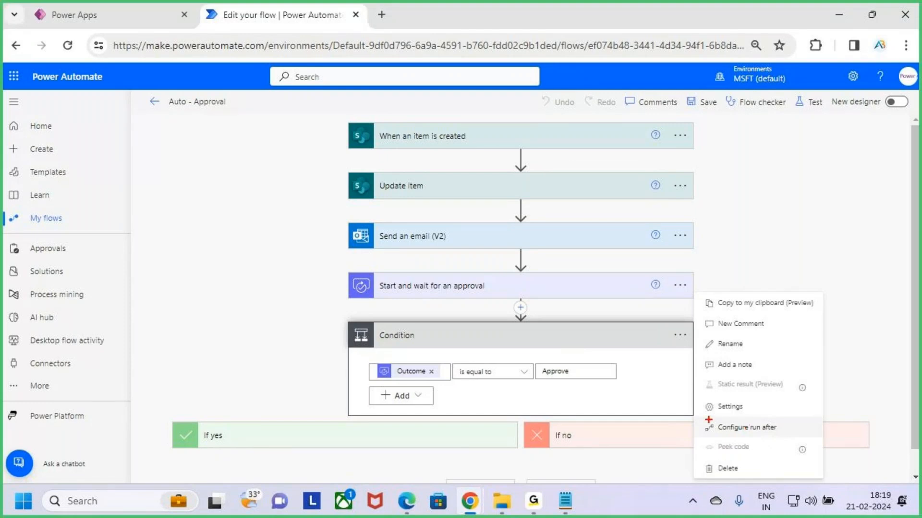
mouse_move(697, 416)
mouse_down()
mouse_move(817, 441)
mouse_move(844, 398)
mouse_up()
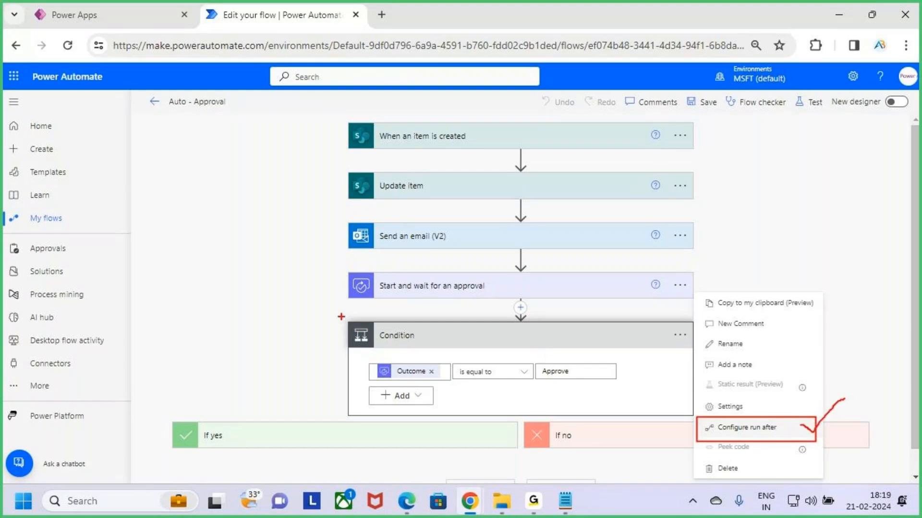
drag(346, 319, 665, 399)
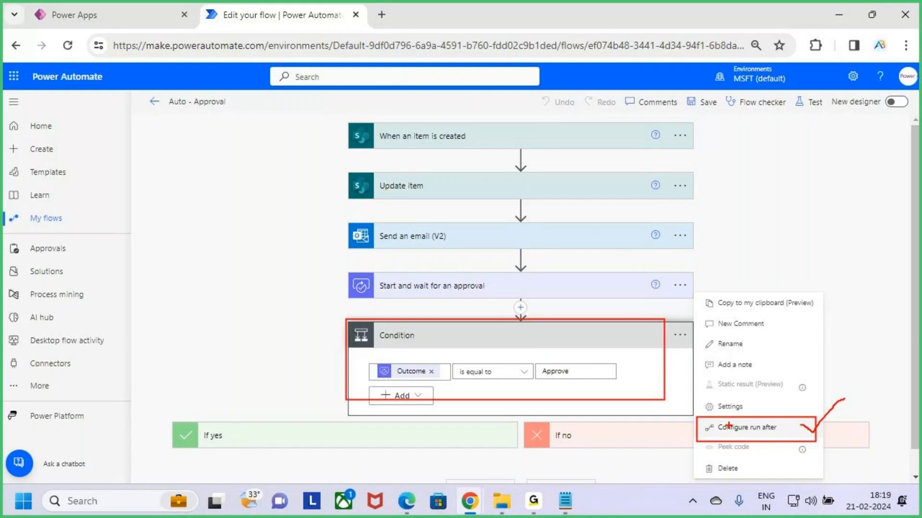
click(786, 431)
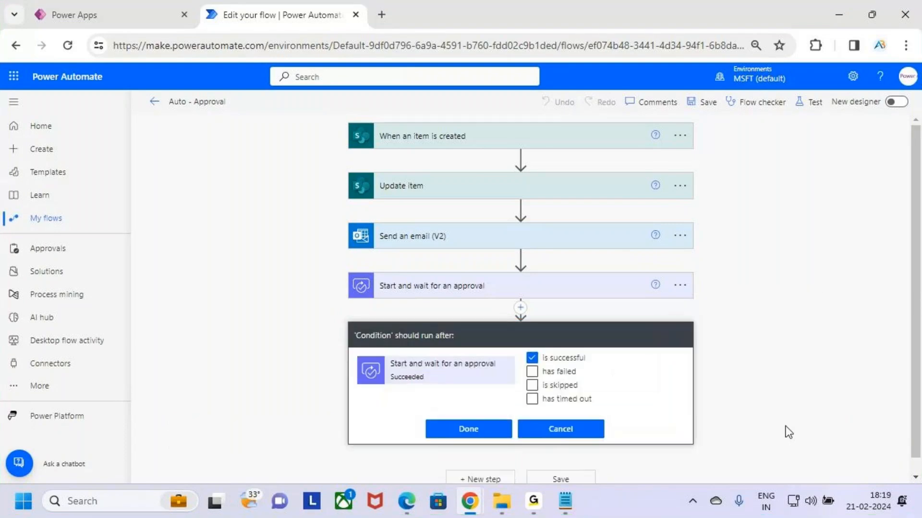
- Review the run-after options for Start and wait for an approval, especially is successful, and close the Condition's run-after settings unchanged
scroll(600, 356, down, 1)
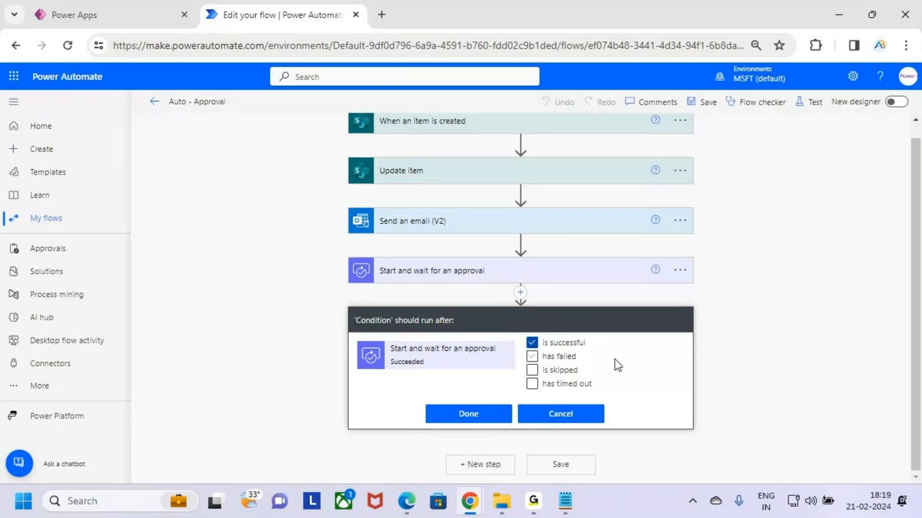
key(ctrl+2)
drag(350, 338, 510, 372)
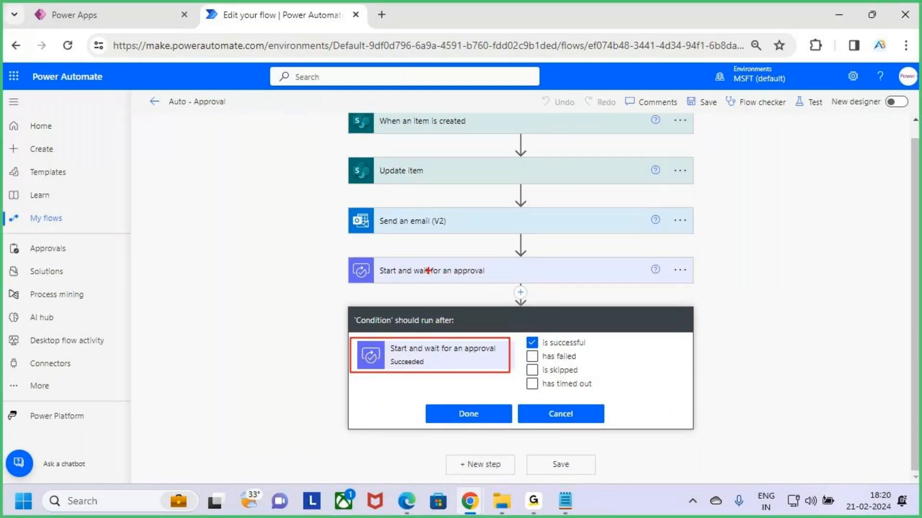
mouse_move(381, 280)
mouse_down()
mouse_move(440, 284)
mouse_move(458, 255)
mouse_up()
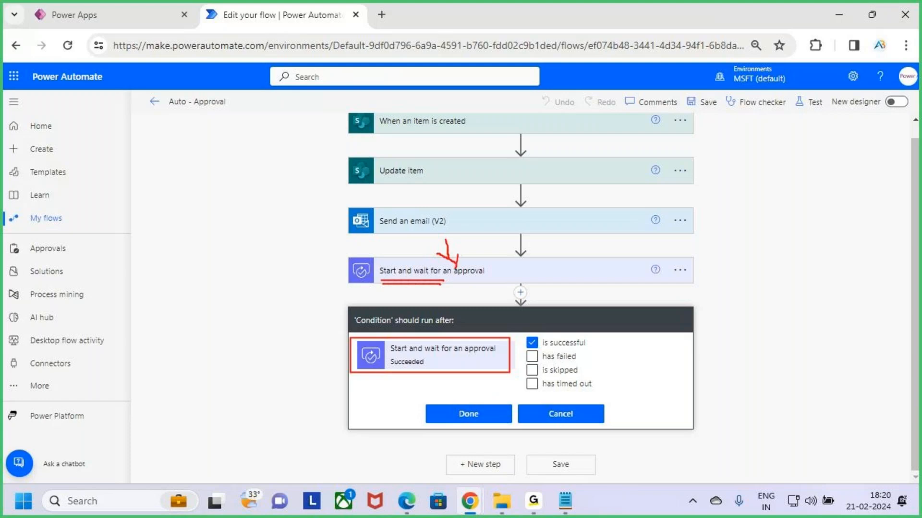
mouse_move(581, 327)
mouse_down()
mouse_move(588, 347)
mouse_move(540, 322)
mouse_up()
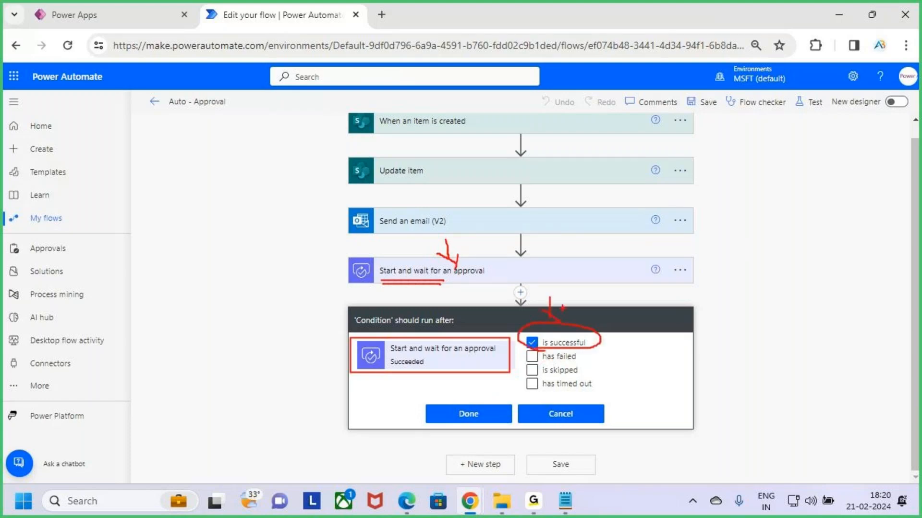
key(Escape)
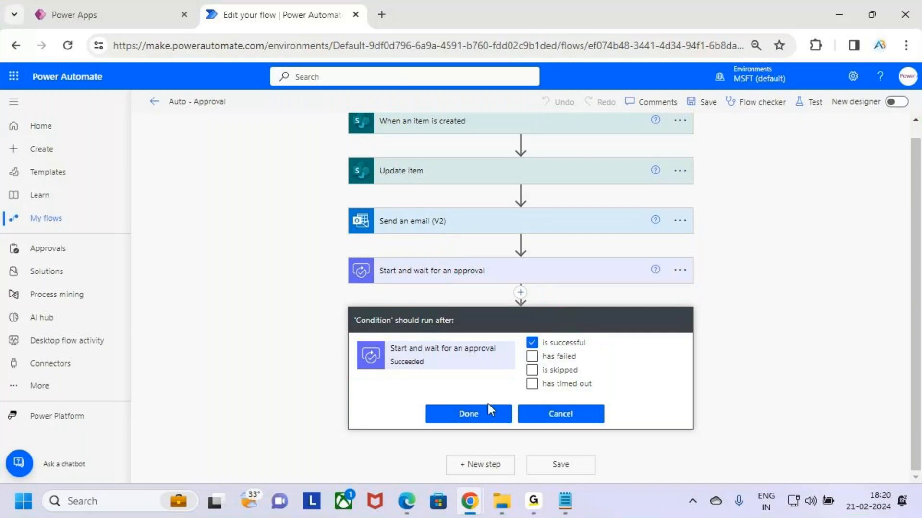
click(488, 407)
- Examine how the Condition compares the Outcome of Start and wait for an approval with Approve
key(ctrl+2)
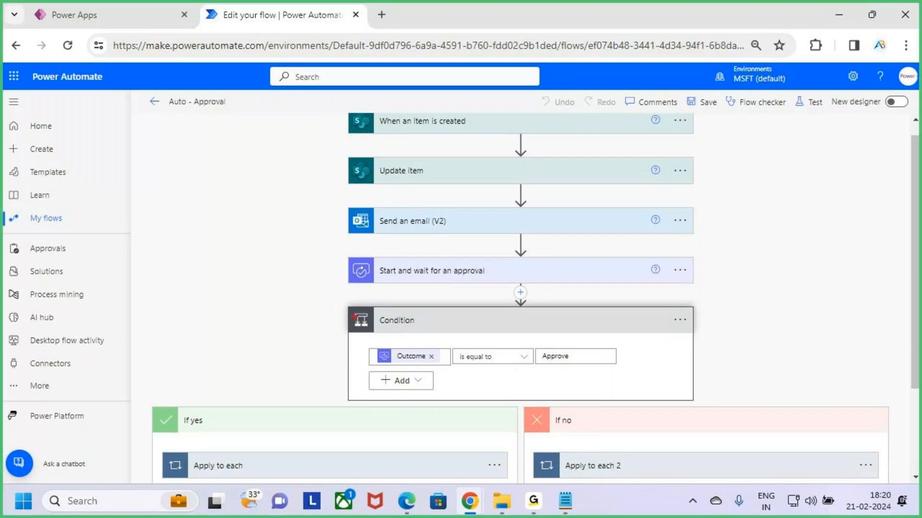
mouse_move(339, 309)
mouse_down()
mouse_move(680, 402)
mouse_move(688, 310)
mouse_move(506, 306)
mouse_up()
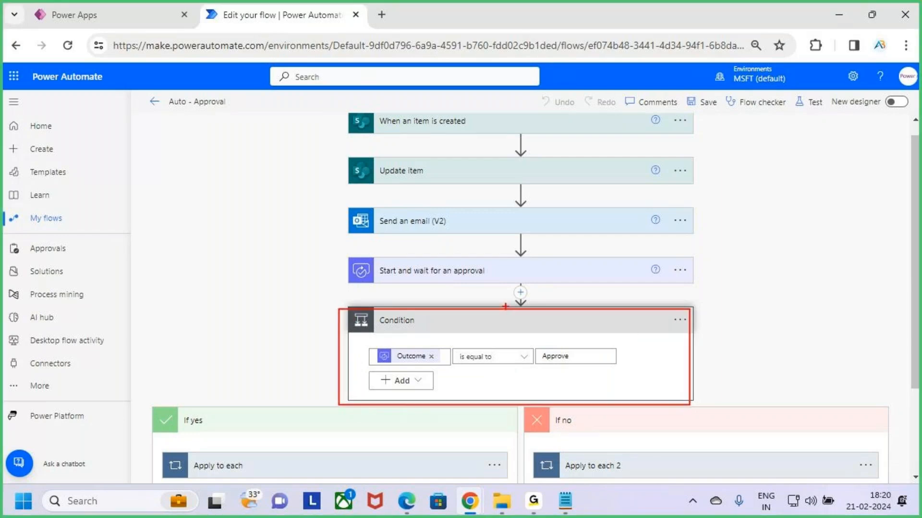
drag(392, 282, 416, 289)
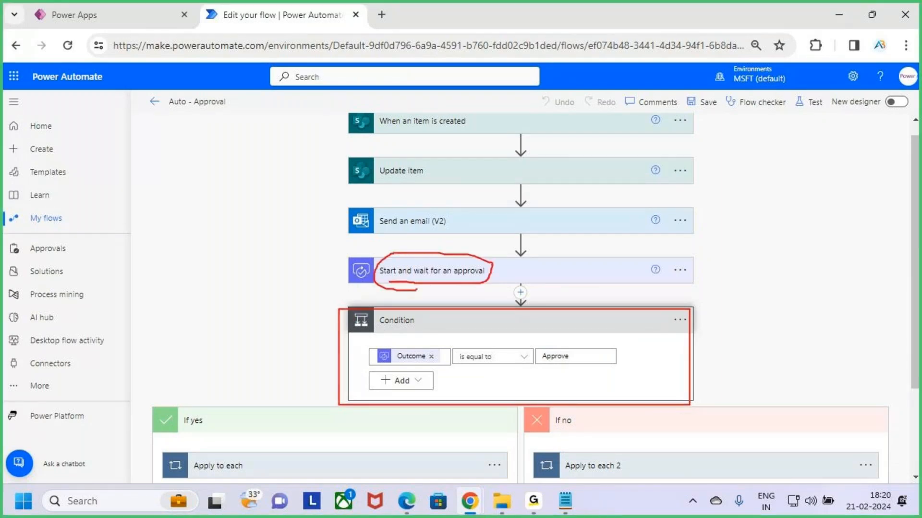
drag(494, 269, 529, 224)
mouse_move(733, 267)
mouse_down()
mouse_move(732, 300)
mouse_move(782, 254)
mouse_up()
mouse_move(783, 308)
mouse_down()
mouse_move(853, 313)
mouse_move(881, 385)
mouse_up()
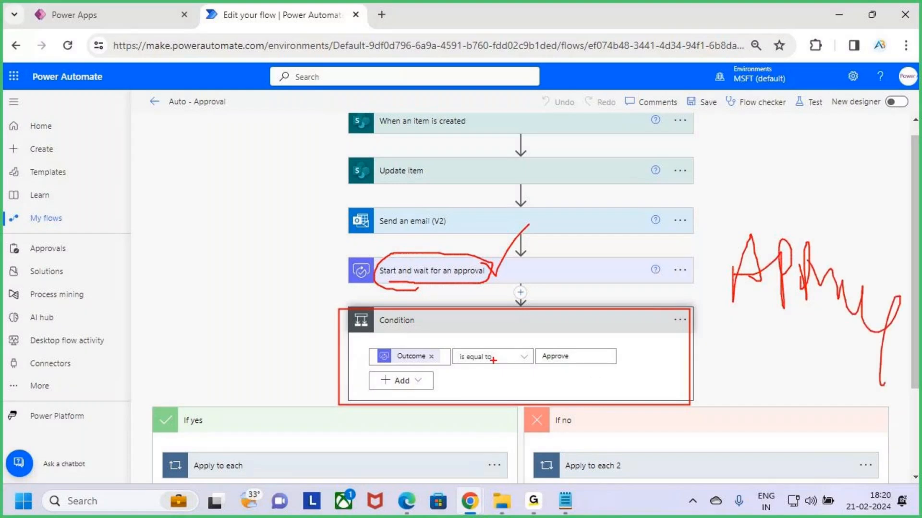
drag(492, 356, 576, 265)
key(Escape)
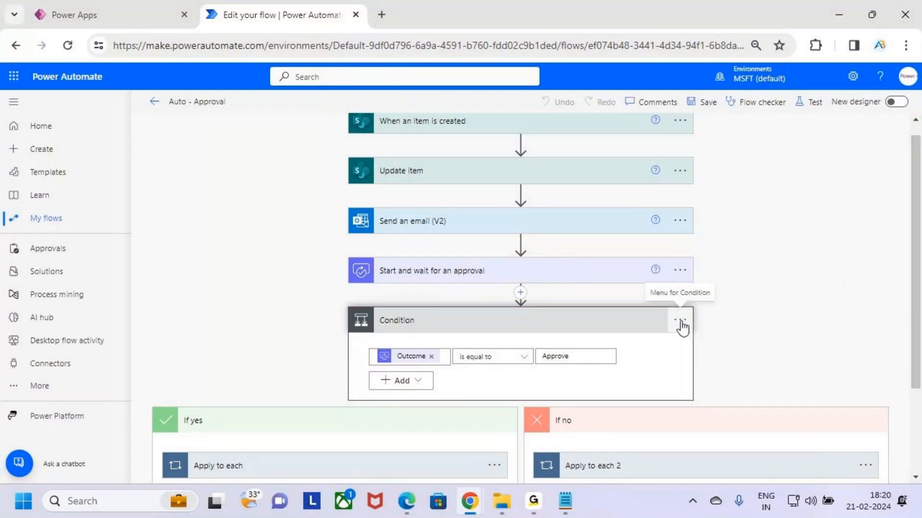
- Reopen the Condition's Configure run after settings and review the is successful option for the approval action
click(680, 319)
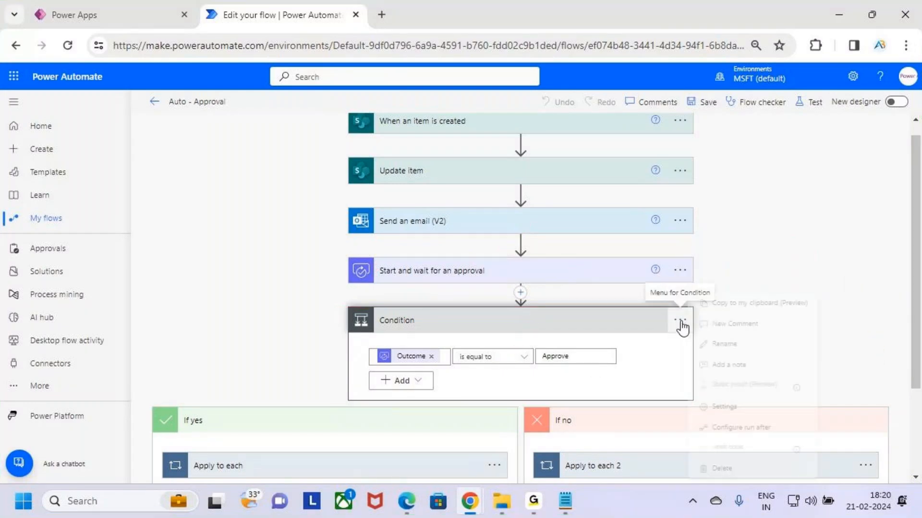
click(761, 434)
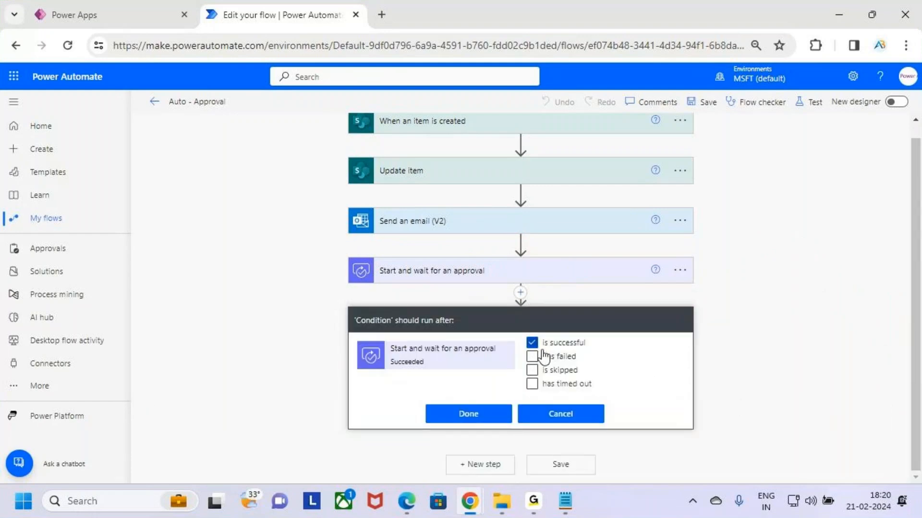
mouse_move(377, 283)
mouse_down()
mouse_move(464, 287)
mouse_move(389, 251)
mouse_move(379, 288)
mouse_up()
mouse_move(358, 336)
mouse_down()
mouse_move(442, 367)
mouse_move(510, 370)
mouse_up()
drag(553, 350, 577, 350)
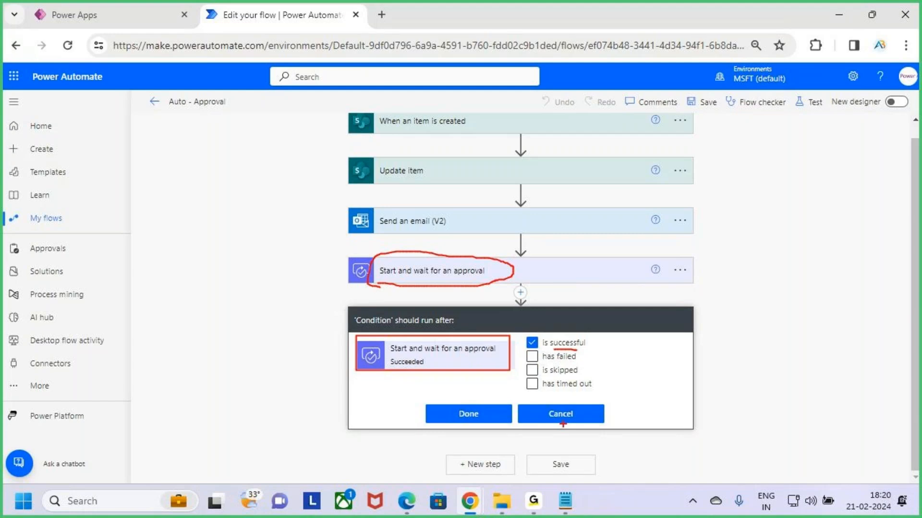
- Close the Condition's run-after settings unchanged and examine how the Condition follows Start and wait for an approval
click(480, 417)
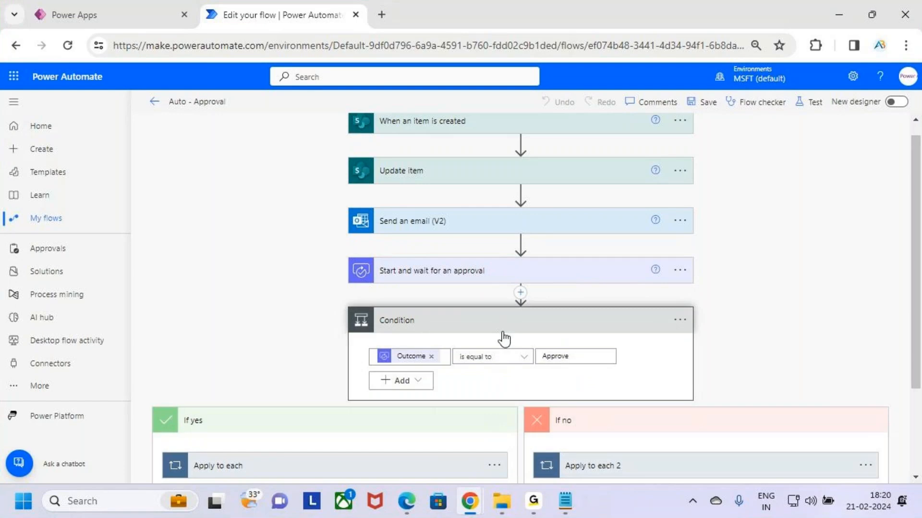
key(ctrl+2)
mouse_move(406, 281)
mouse_down()
mouse_move(453, 285)
mouse_move(355, 257)
mouse_move(451, 278)
mouse_up()
drag(421, 325, 462, 304)
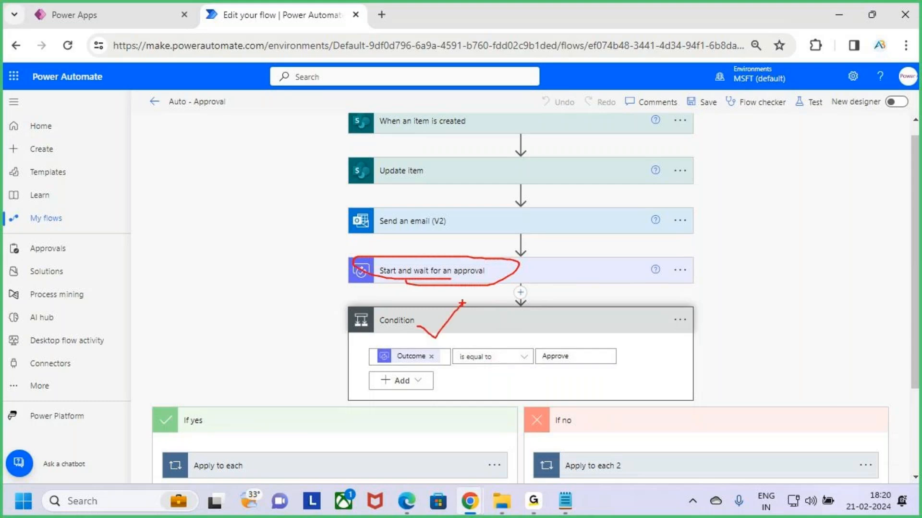
key(Escape)
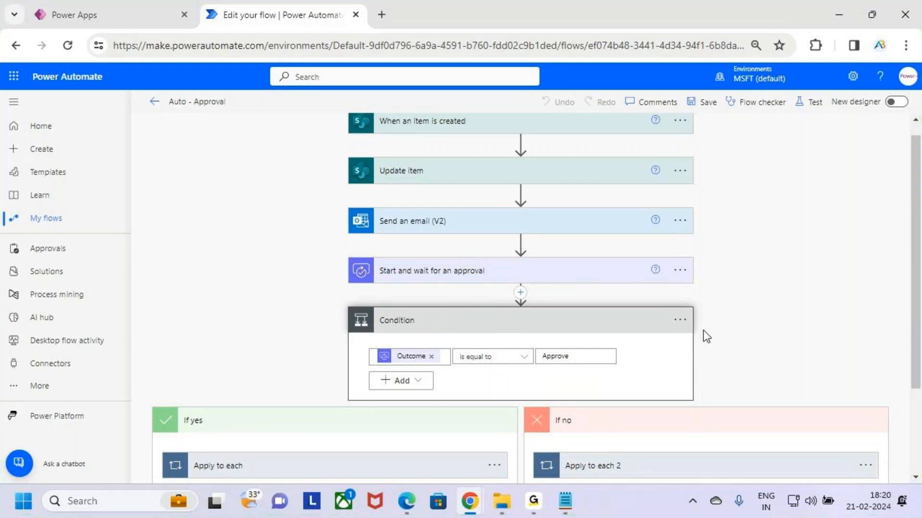
- Configure the Condition to run after Start and wait for an approval either is successful or has timed out
click(680, 320)
click(766, 427)
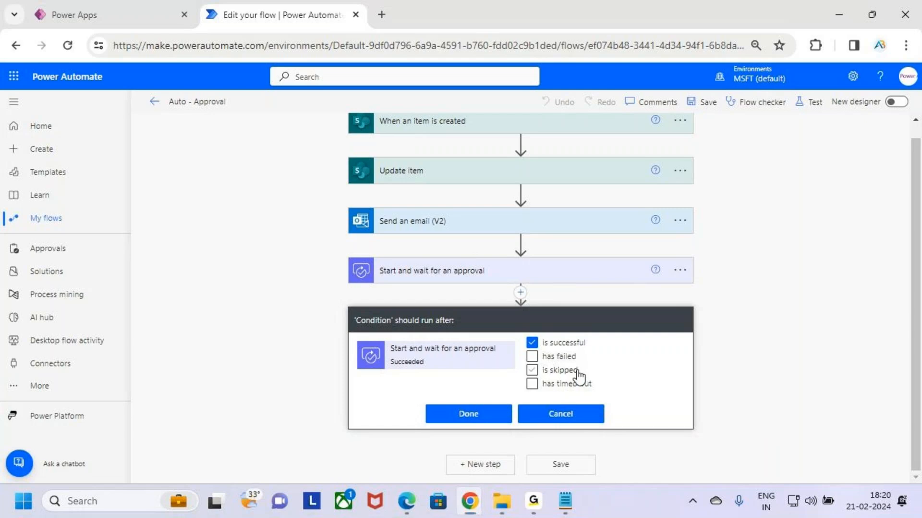
key(ctrl+2)
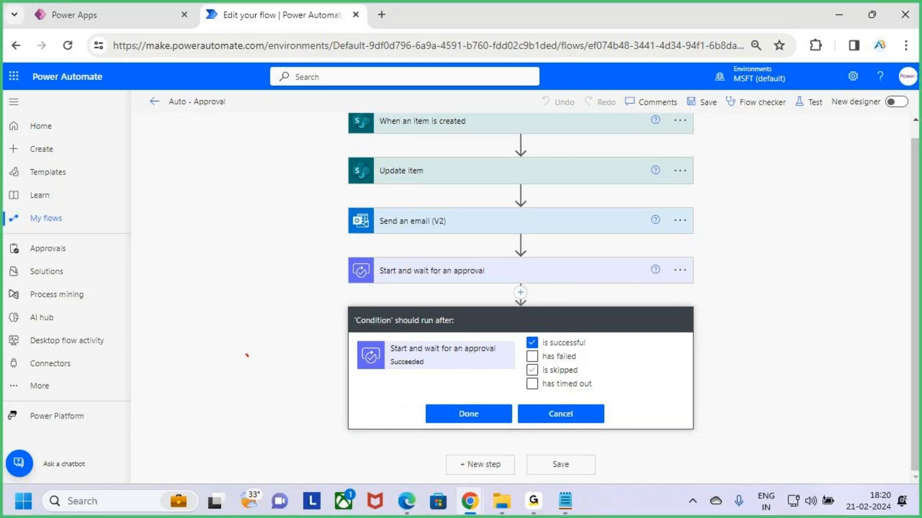
mouse_move(247, 355)
mouse_down()
mouse_move(268, 371)
mouse_move(287, 364)
mouse_move(302, 407)
mouse_up()
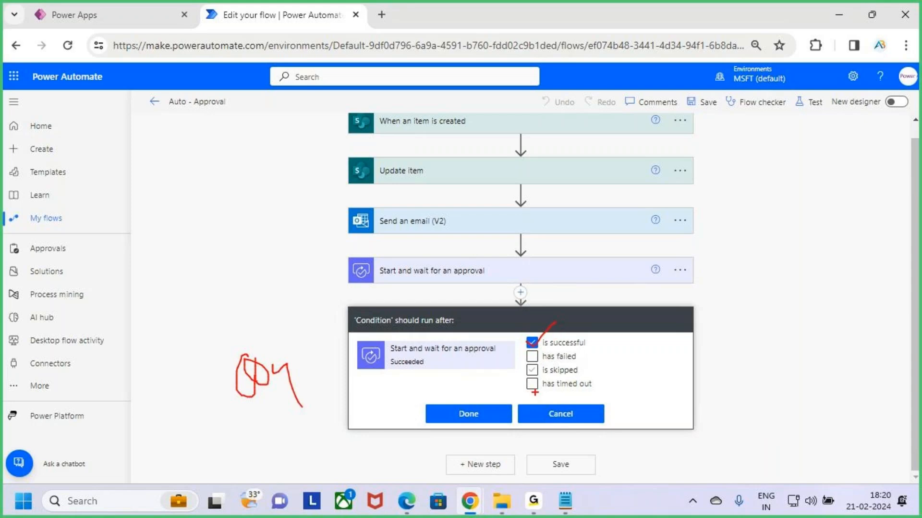
mouse_move(527, 383)
mouse_down()
mouse_move(533, 389)
mouse_move(548, 372)
mouse_up()
key(Escape)
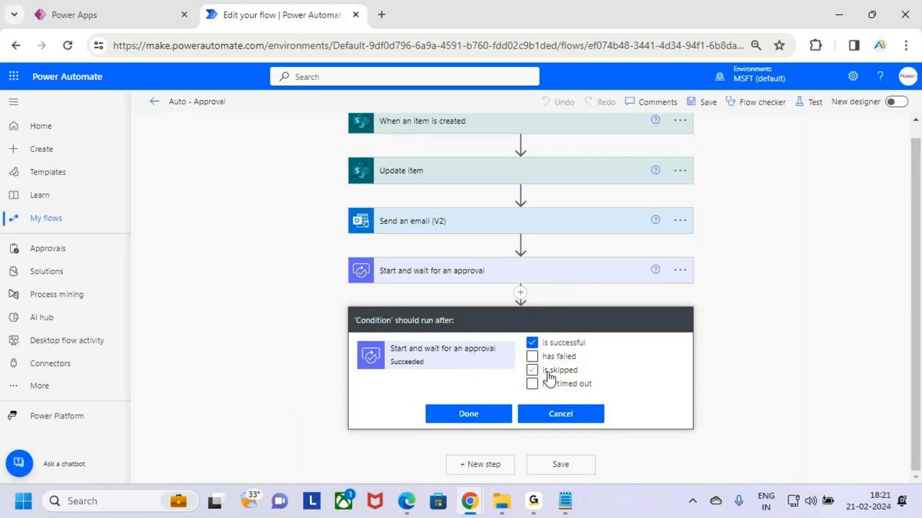
click(566, 387)
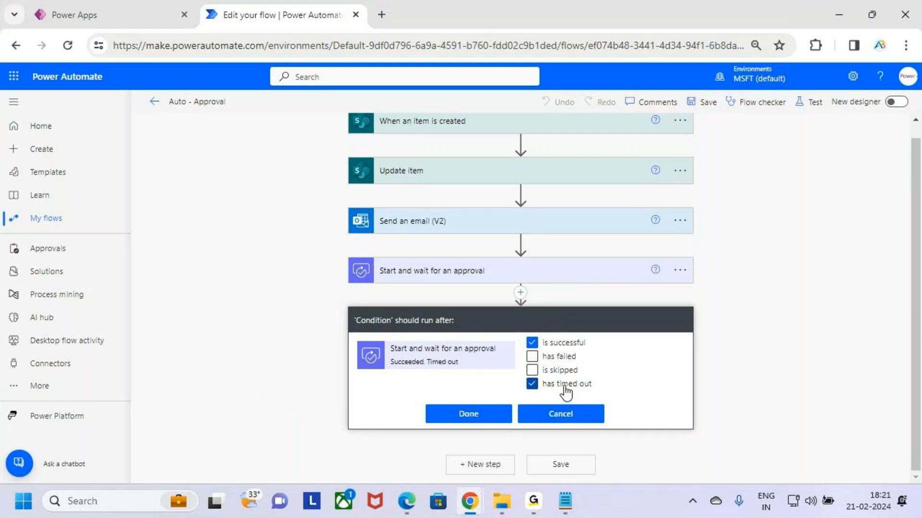
click(466, 416)
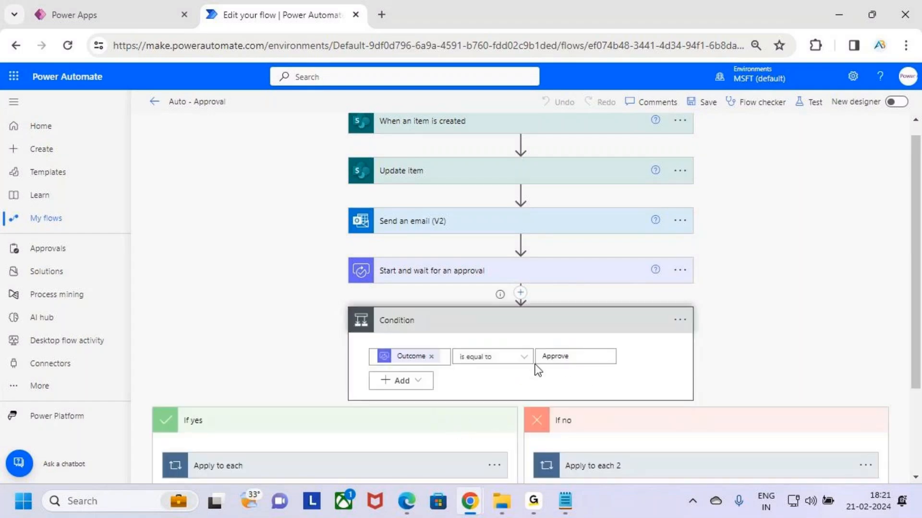
- Examine the connection from Start and wait for an approval to the Condition and its If yes and If no branches
key(ctrl+2)
drag(348, 308, 699, 401)
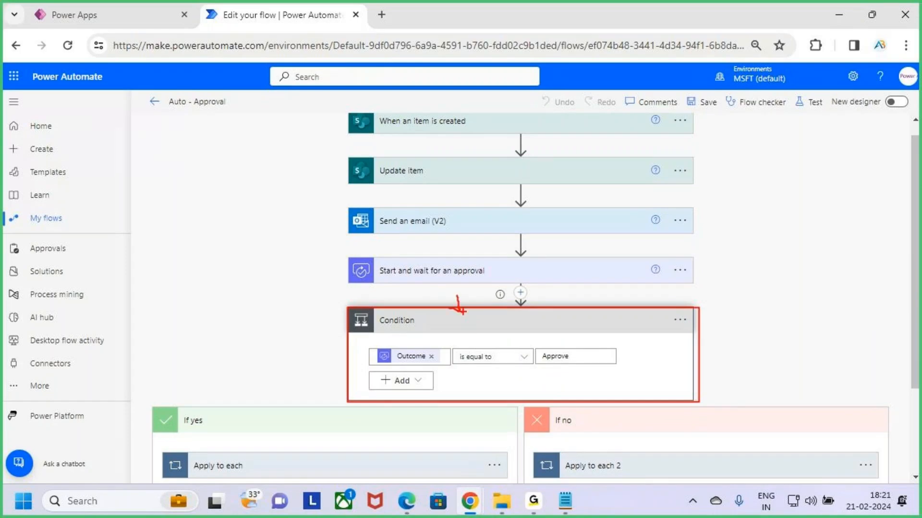
drag(340, 254, 594, 289)
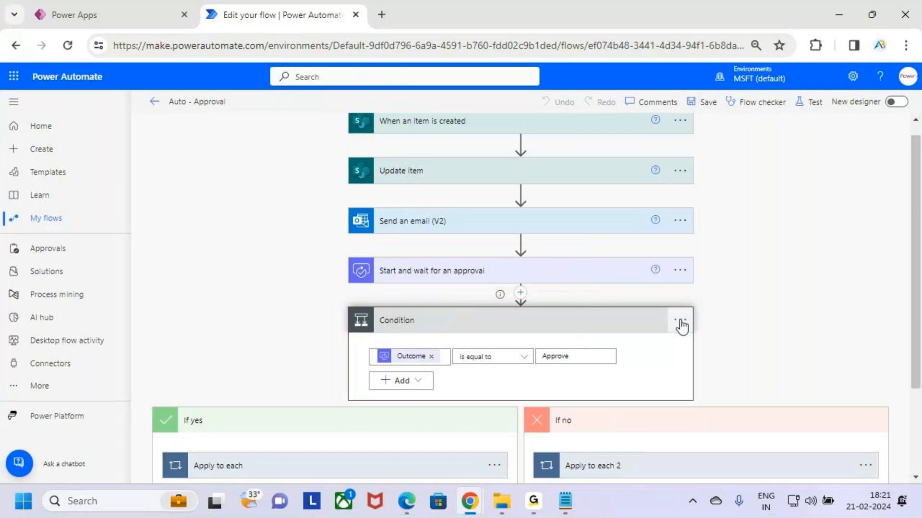
scroll(504, 377, down, 3)
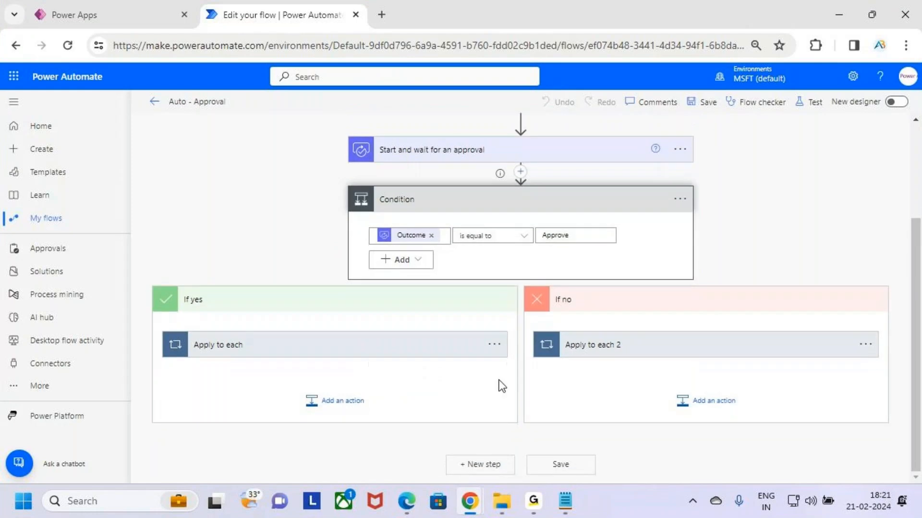
- Clear has timed out in the Condition's Configure run after settings, keeping only is successful selected
scroll(498, 385, up, 3)
click(680, 335)
click(758, 425)
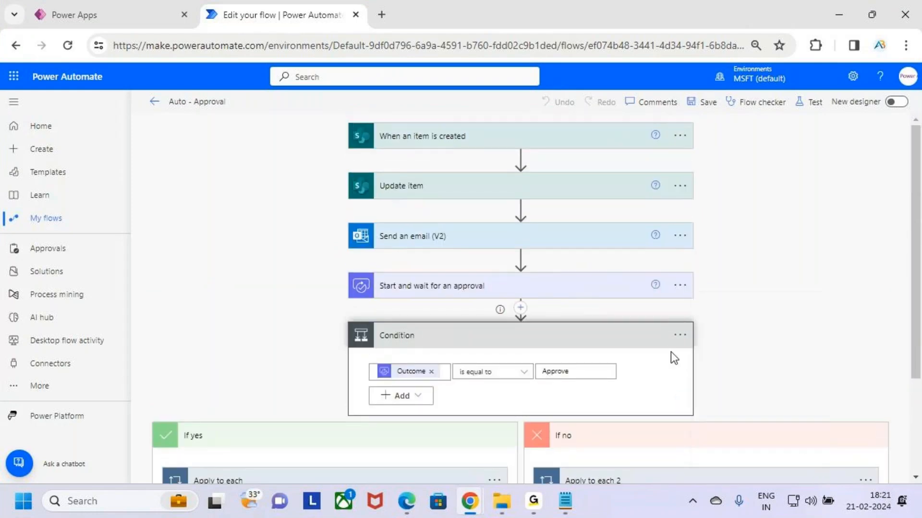
click(552, 401)
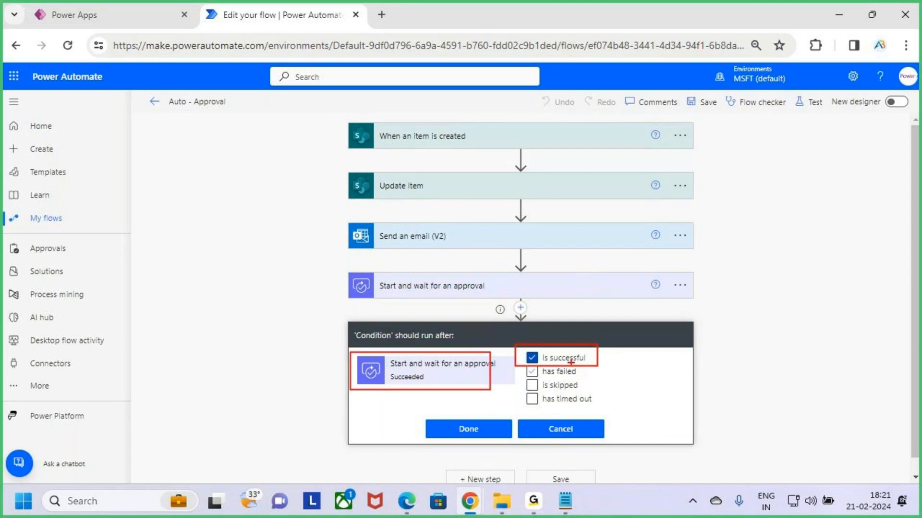
click(481, 434)
- Check the Condition's Configure run after options and close them unchanged
click(687, 335)
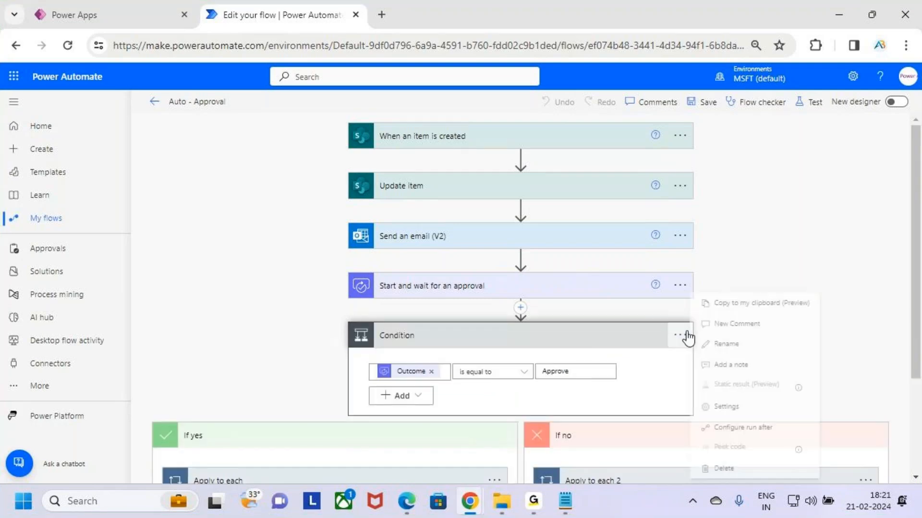
click(763, 427)
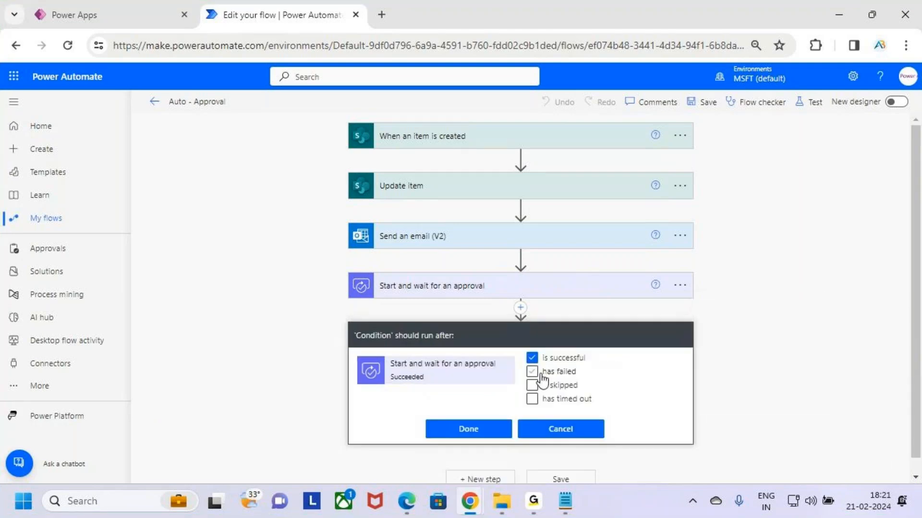
click(488, 434)
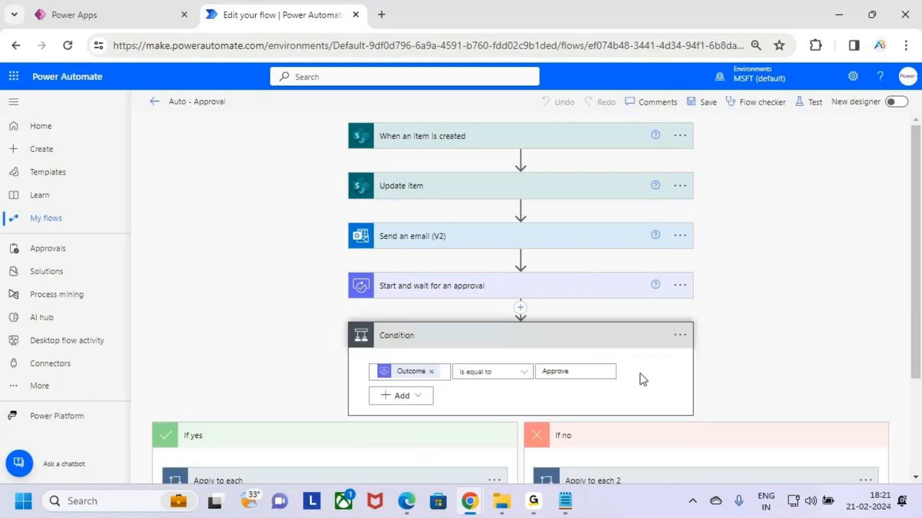
- Examine how the Condition's Outcome is equal to Approve comparison leads to the If yes or If no branch
scroll(643, 379, down, 3)
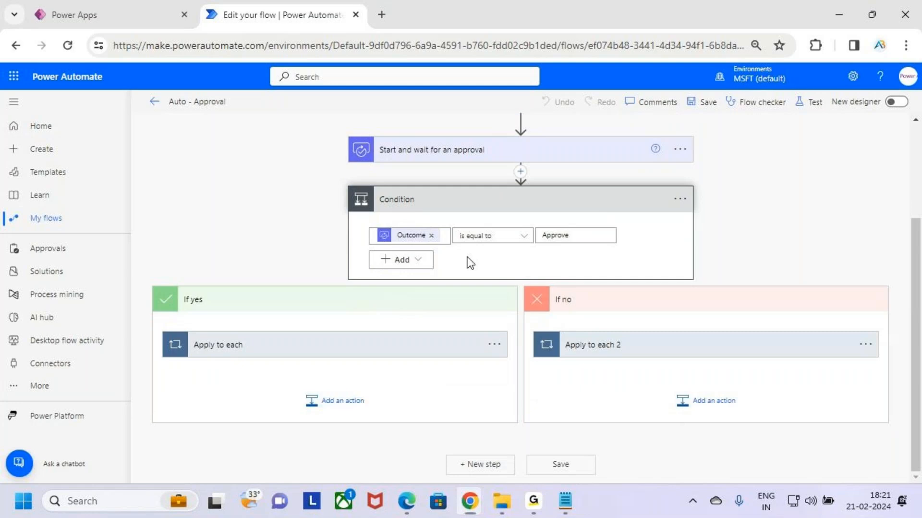
drag(413, 248, 578, 245)
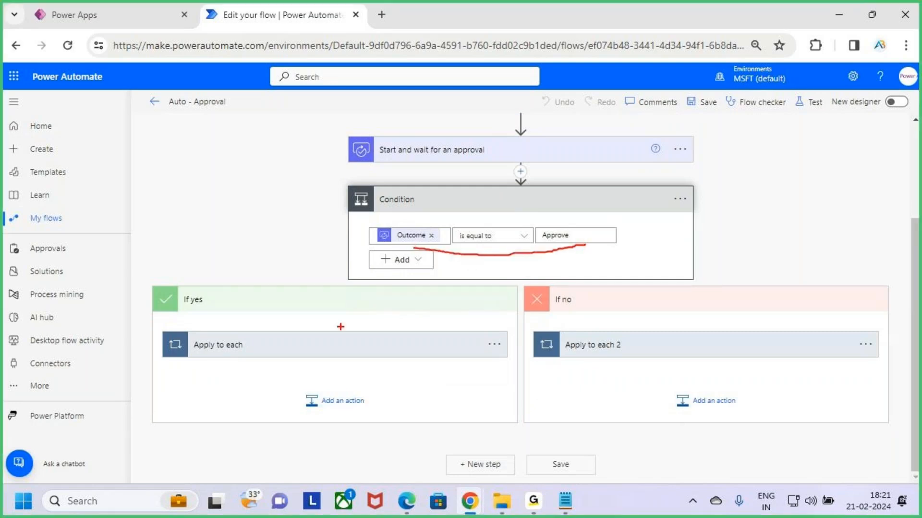
drag(324, 349, 373, 273)
drag(592, 230, 622, 255)
drag(623, 229, 601, 284)
drag(663, 321, 772, 259)
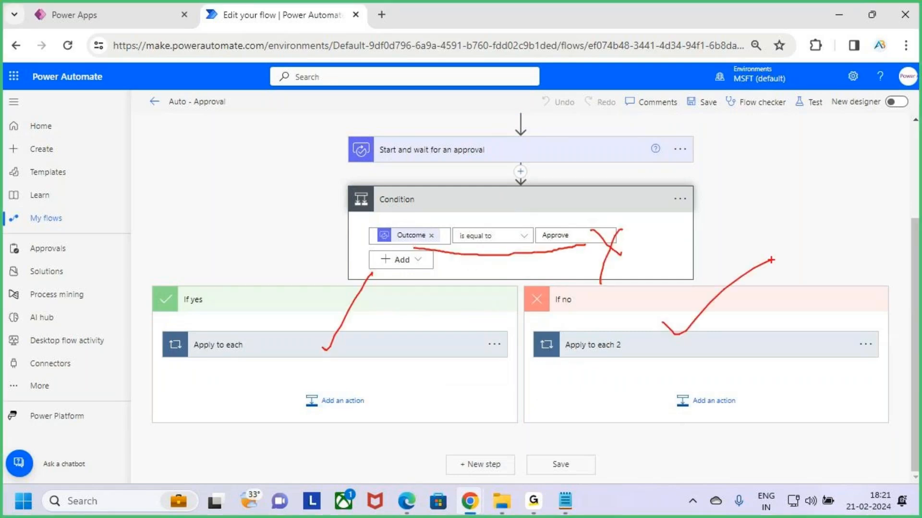
key(Escape)
- Collapse the Condition, review the has timed out option in its Configure run after settings, and close them unchanged
scroll(601, 319, up, 3)
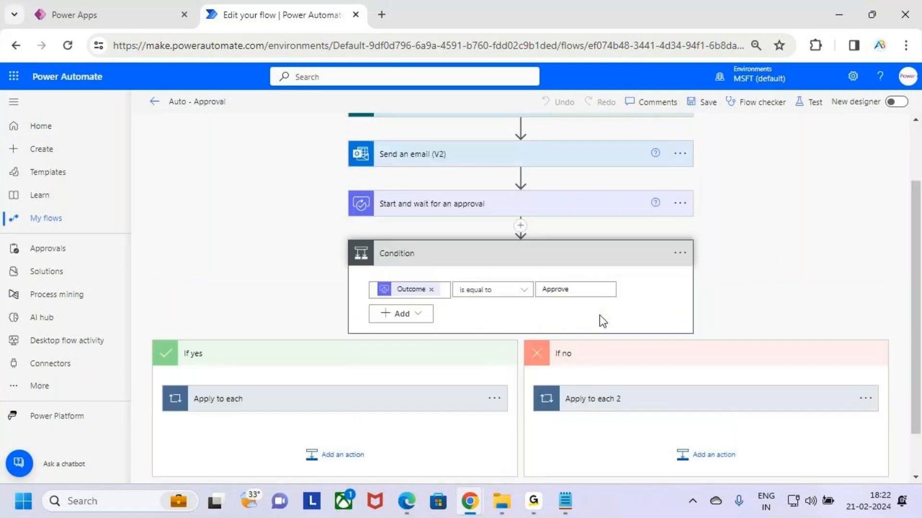
click(558, 339)
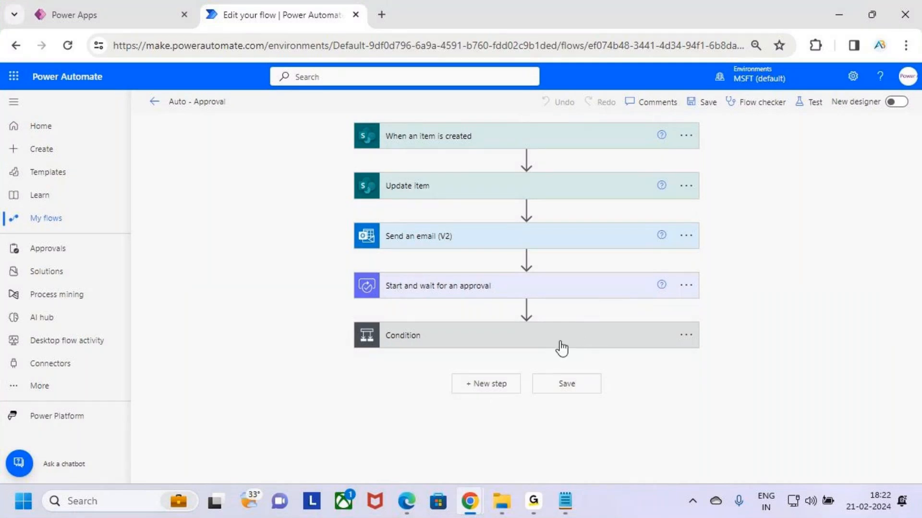
key(ctrl+2)
drag(354, 315, 710, 367)
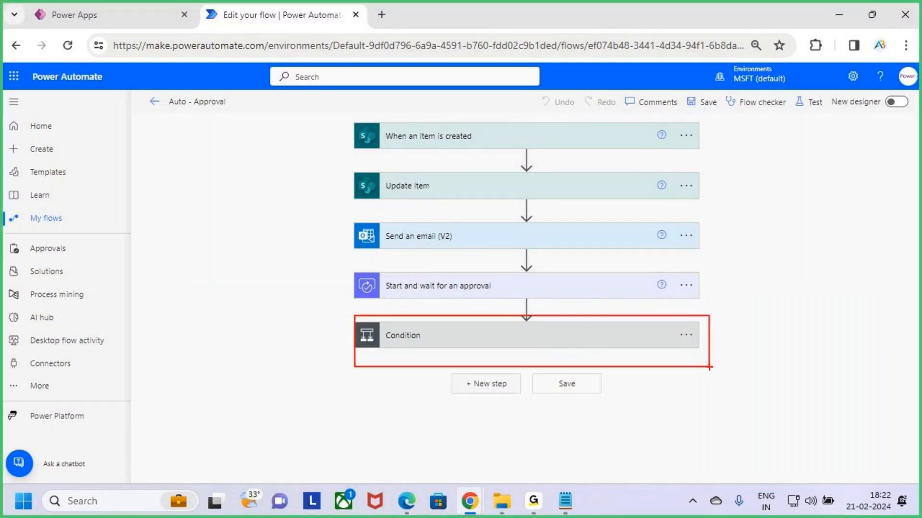
key(Escape)
click(686, 335)
click(733, 426)
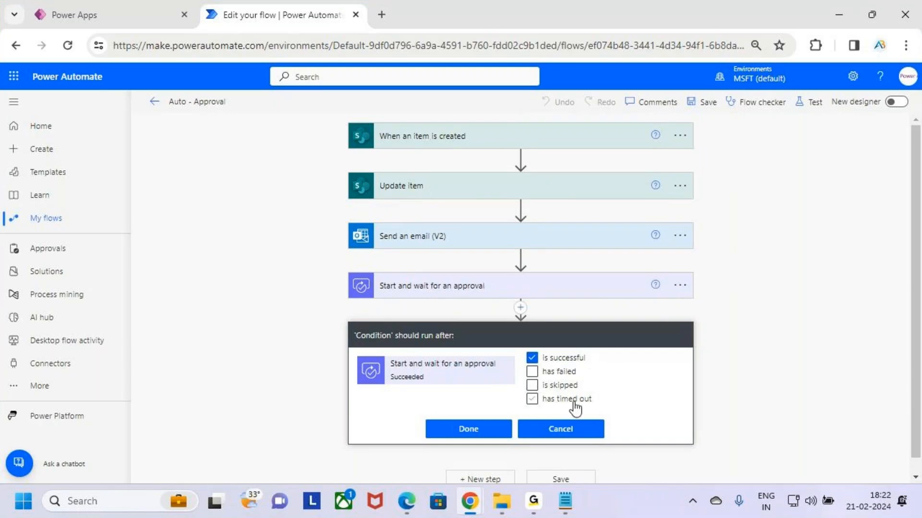
key(ctrl+2)
drag(533, 410, 598, 407)
click(468, 431)
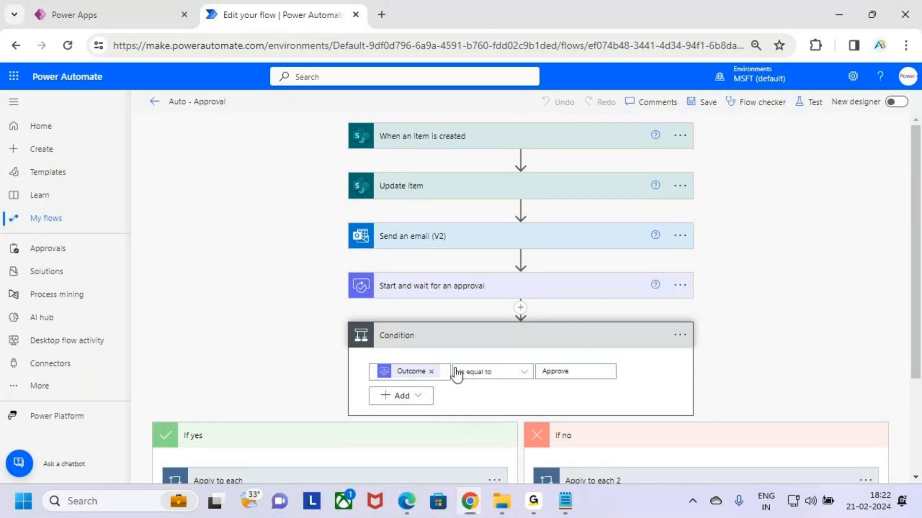
- Examine the Condition as the path that runs when Start and wait for an approval is successful
key(ctrl+2)
mouse_move(345, 321)
mouse_down()
mouse_move(457, 379)
mouse_move(694, 416)
mouse_up()
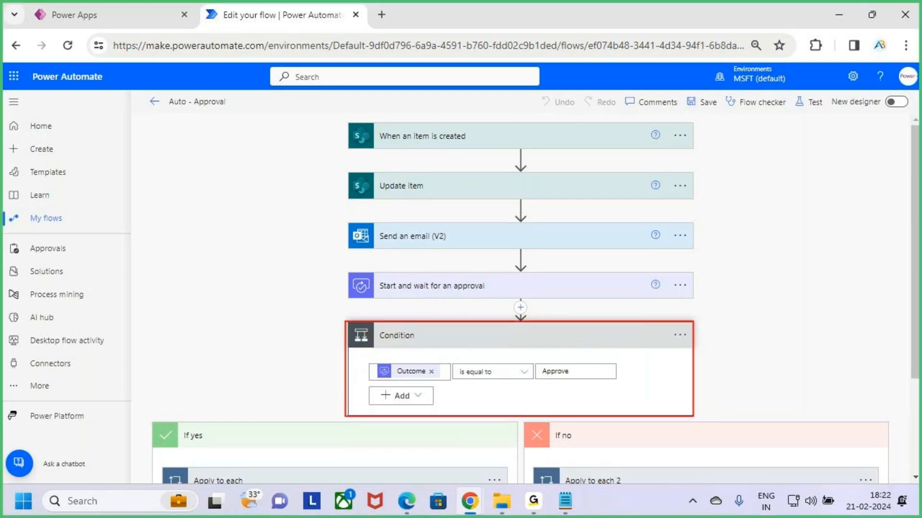
drag(681, 283, 756, 229)
mouse_move(746, 343)
mouse_down()
mouse_move(721, 344)
mouse_move(723, 381)
mouse_move(817, 353)
mouse_move(819, 370)
mouse_up()
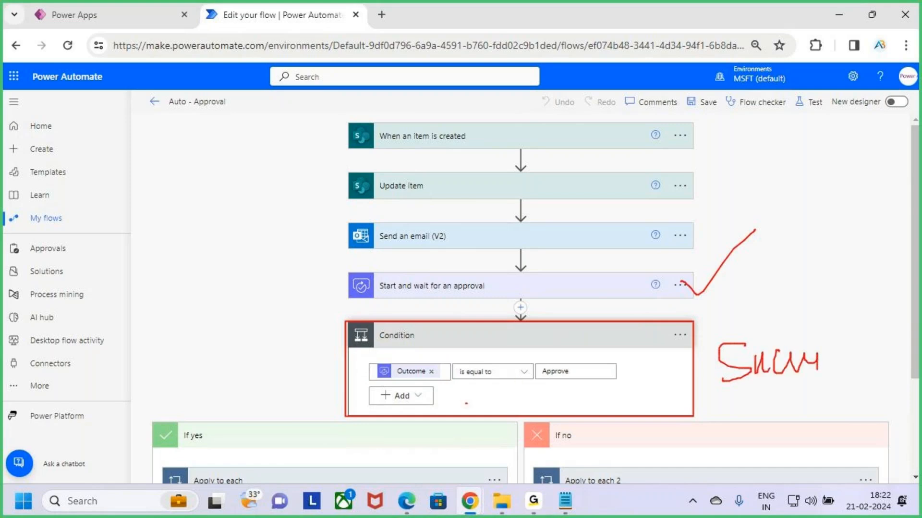
drag(467, 404, 535, 360)
key(Escape)
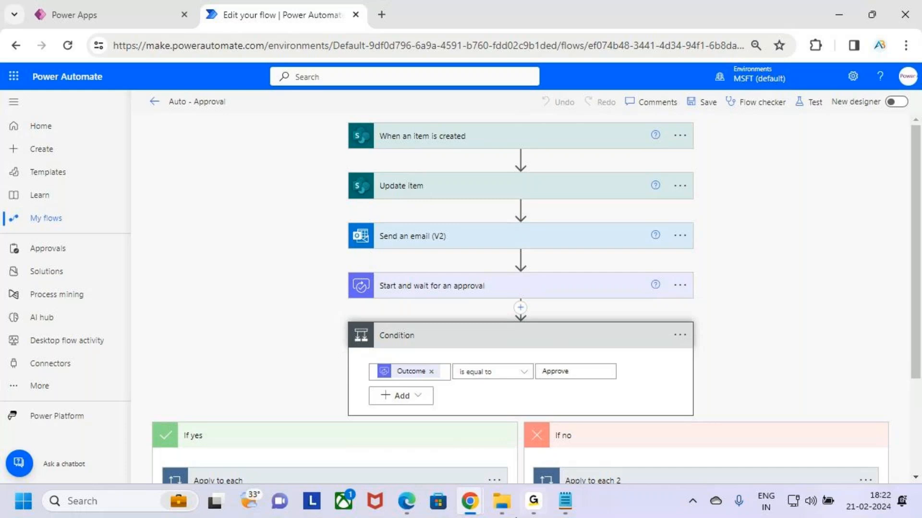
- Collapse the Condition and add a parallel branch directly after Start and wait for an approval
click(574, 343)
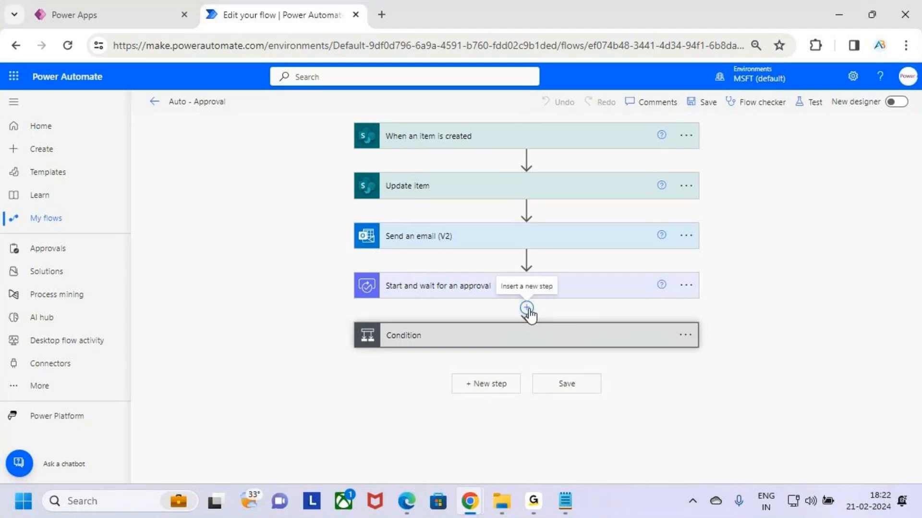
click(532, 311)
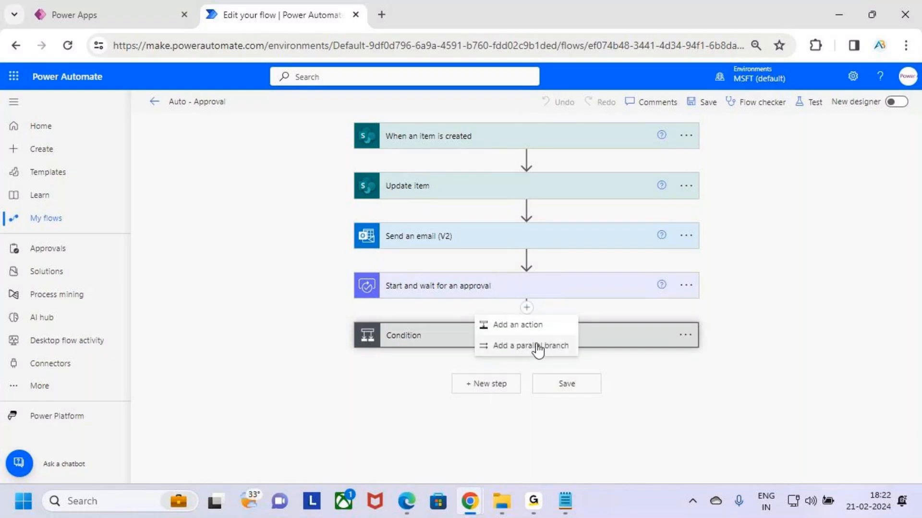
key(ctrl+2)
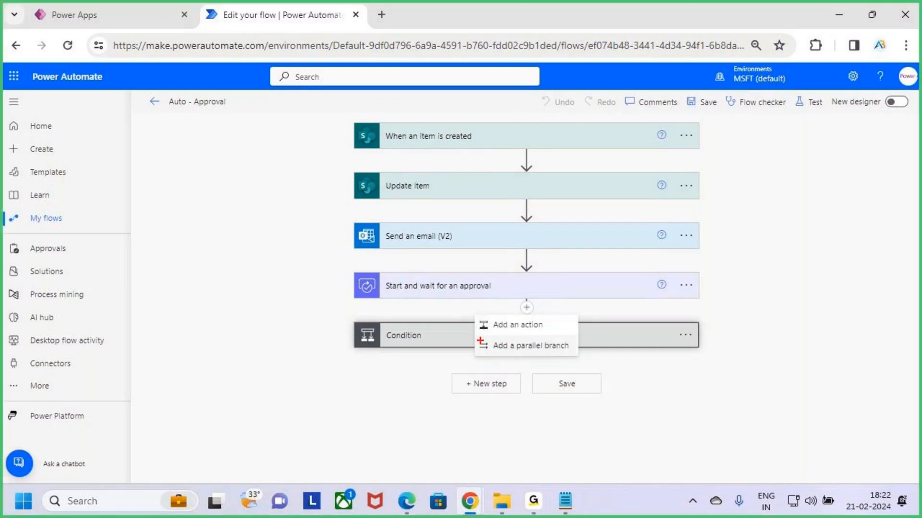
mouse_move(472, 336)
mouse_down()
mouse_move(570, 354)
mouse_move(584, 316)
mouse_up()
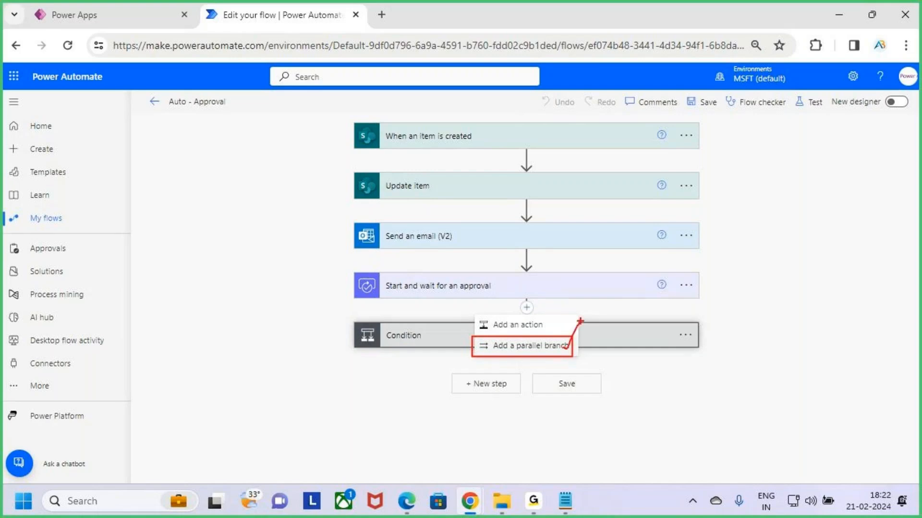
key(Escape)
click(562, 347)
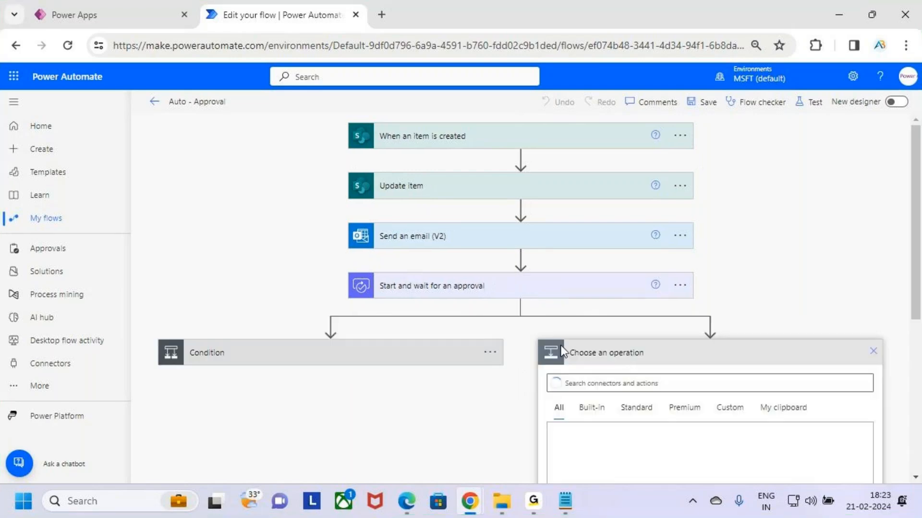
- Examine how Start and wait for an approval splits into the Condition and the new parallel branch awaiting an operation
key(ctrl+2)
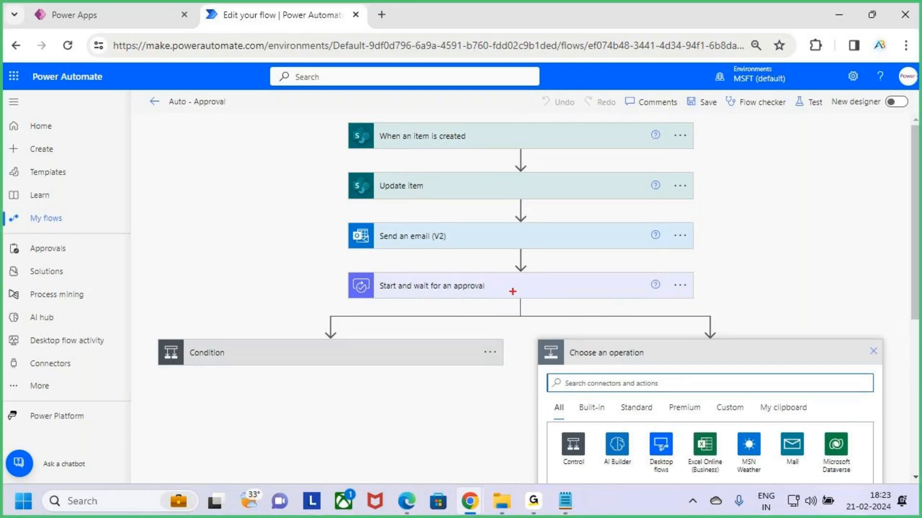
drag(473, 286, 495, 263)
mouse_move(250, 367)
mouse_down()
mouse_move(277, 379)
mouse_move(309, 324)
mouse_up()
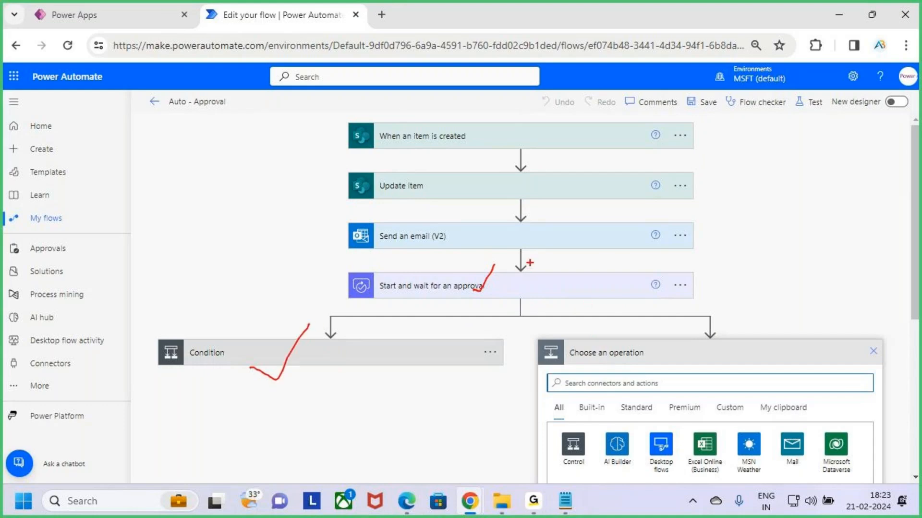
mouse_move(517, 269)
mouse_down()
mouse_move(544, 284)
mouse_move(494, 267)
mouse_move(535, 281)
mouse_up()
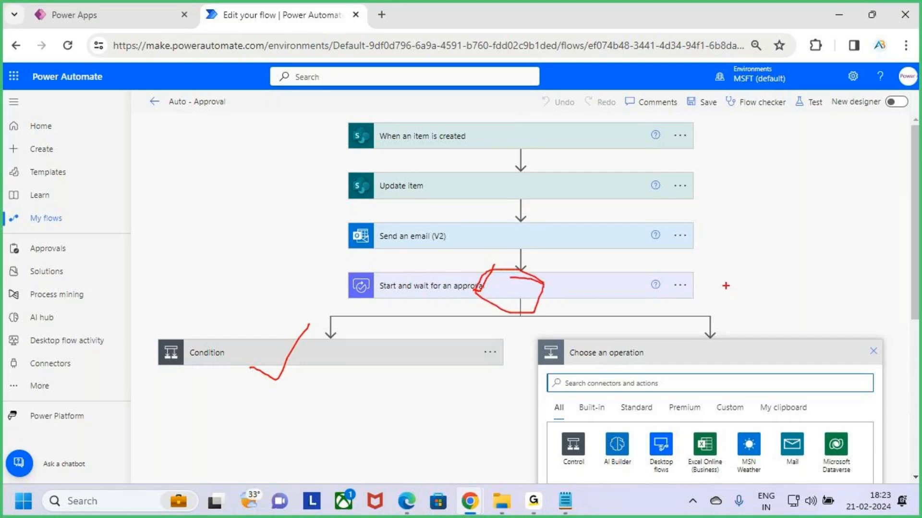
key(Escape)
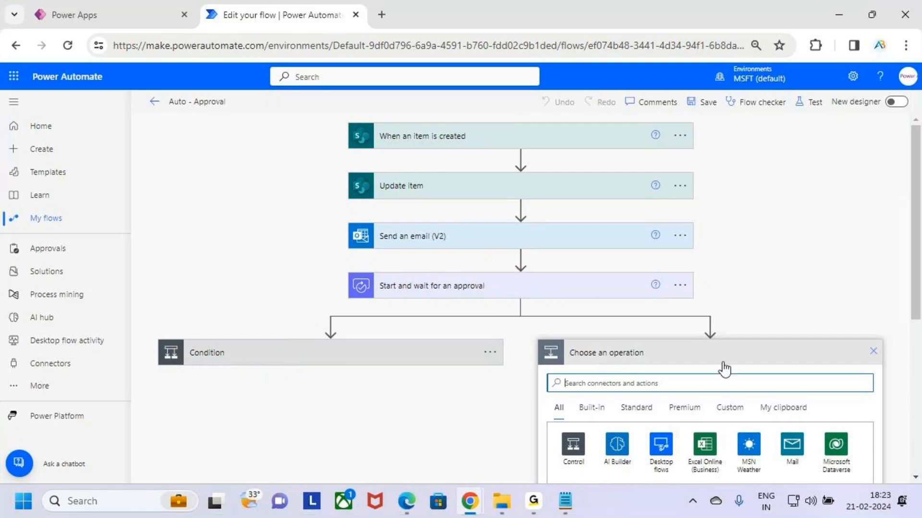
key(ctrl+2)
mouse_move(545, 339)
mouse_down()
mouse_move(747, 396)
mouse_move(870, 397)
mouse_up()
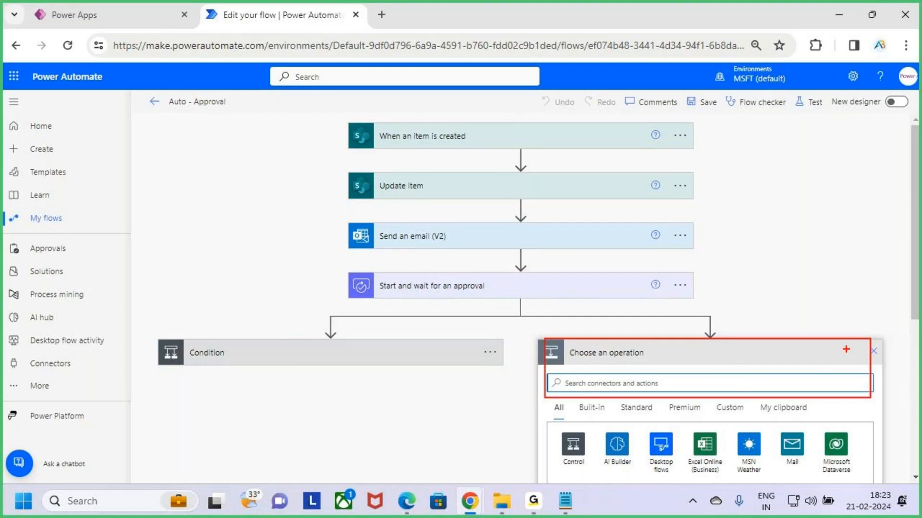
key(Escape)
scroll(757, 291, down, 3)
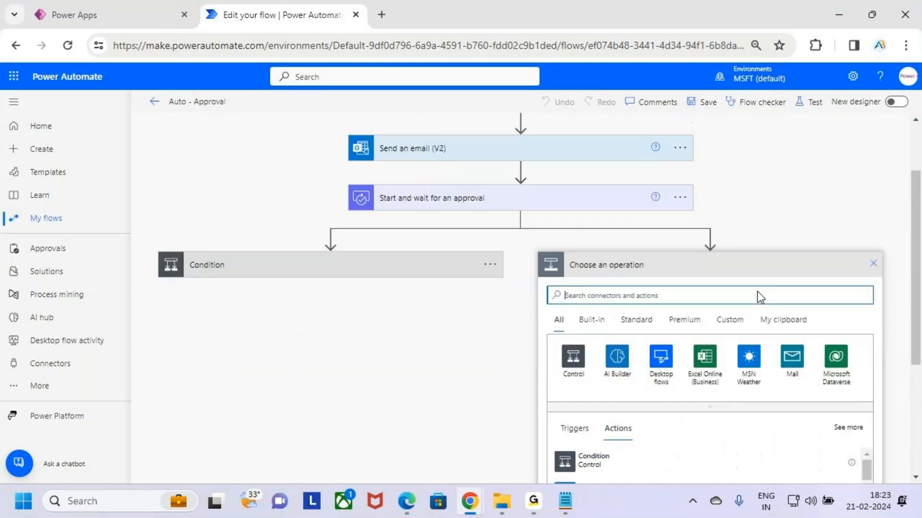
- Switch to the Approvals notes in Notepad and extend the dashed underline beneath the Parallel Branching heading with five more dashes
click(568, 508)
scroll(145, 303, down, 3)
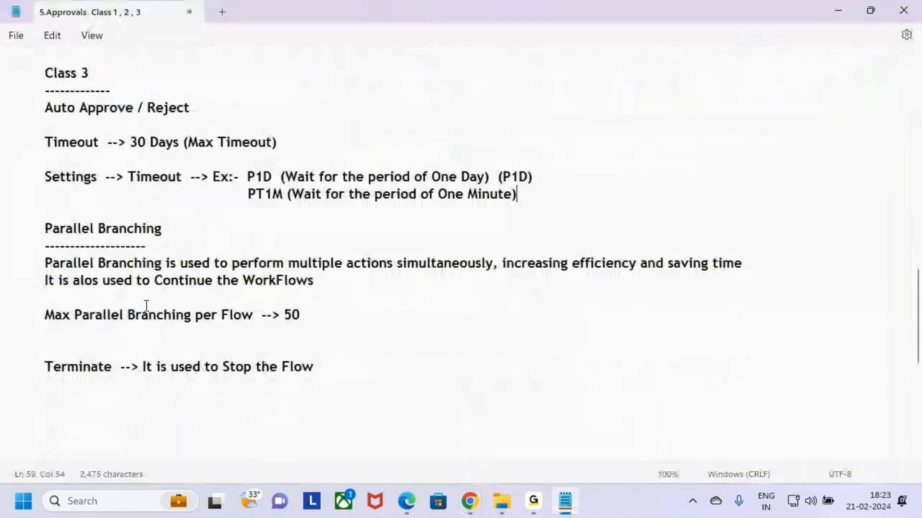
drag(45, 177, 158, 178)
click(155, 188)
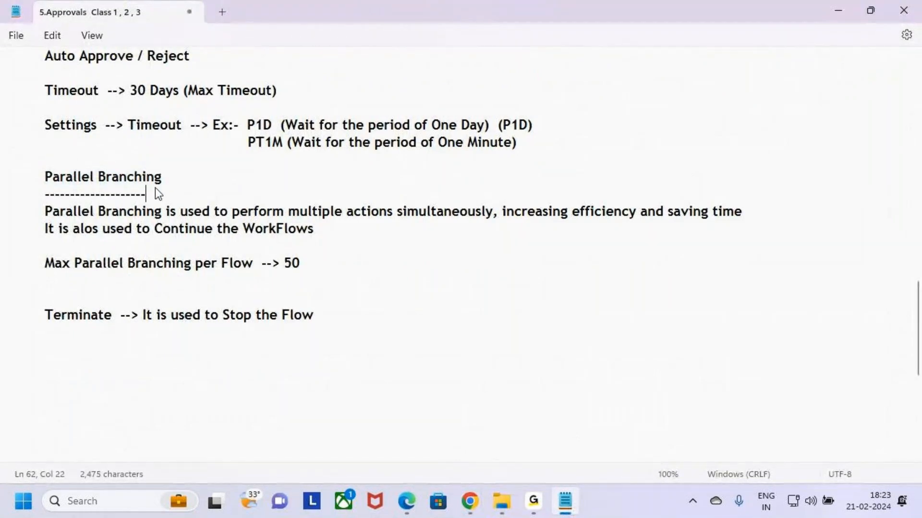
text(-----)
- Compare the notes' "perform multiple actions simultaneously" definition with the two branches in the Power Automate flow, then return to Notepad
drag(45, 212, 493, 217)
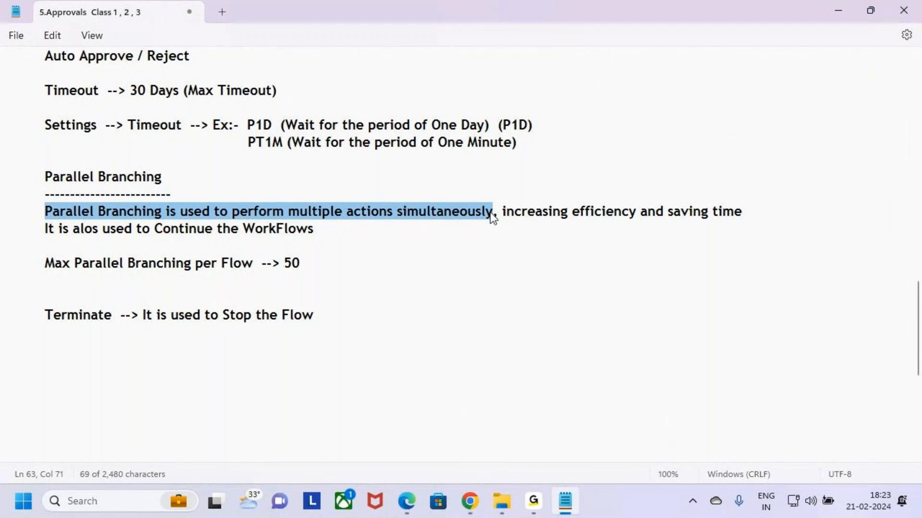
key(alt+Tab)
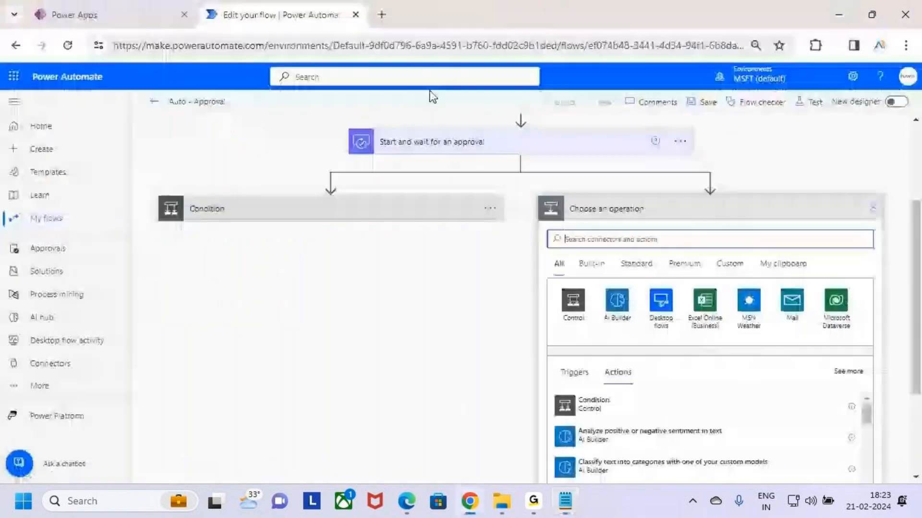
scroll(528, 202, up, 3)
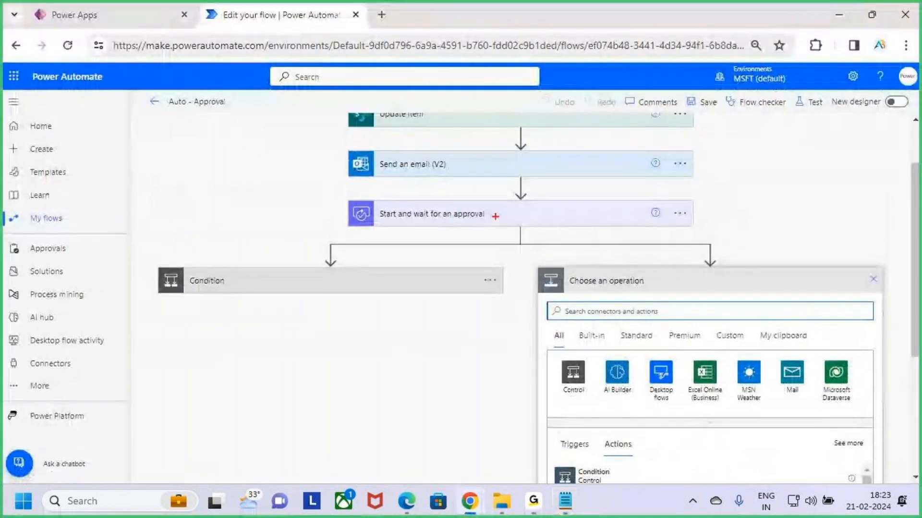
drag(494, 214, 522, 192)
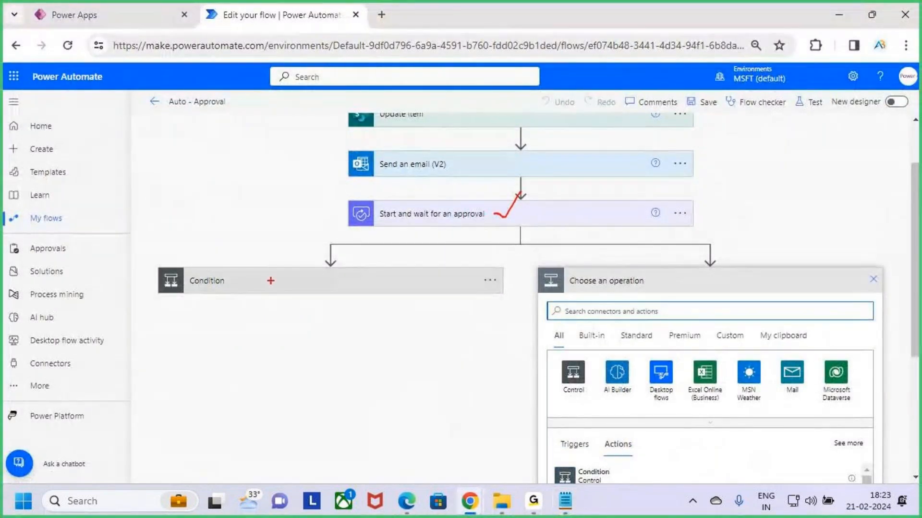
mouse_move(147, 270)
mouse_down()
mouse_move(282, 295)
mouse_move(482, 306)
mouse_up()
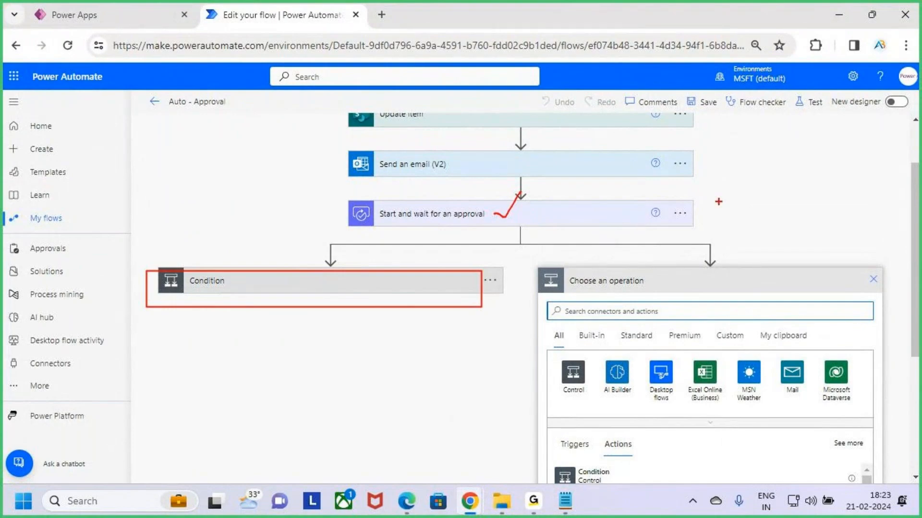
mouse_move(722, 174)
mouse_down()
mouse_move(722, 194)
mouse_move(759, 197)
mouse_up()
drag(626, 328, 673, 290)
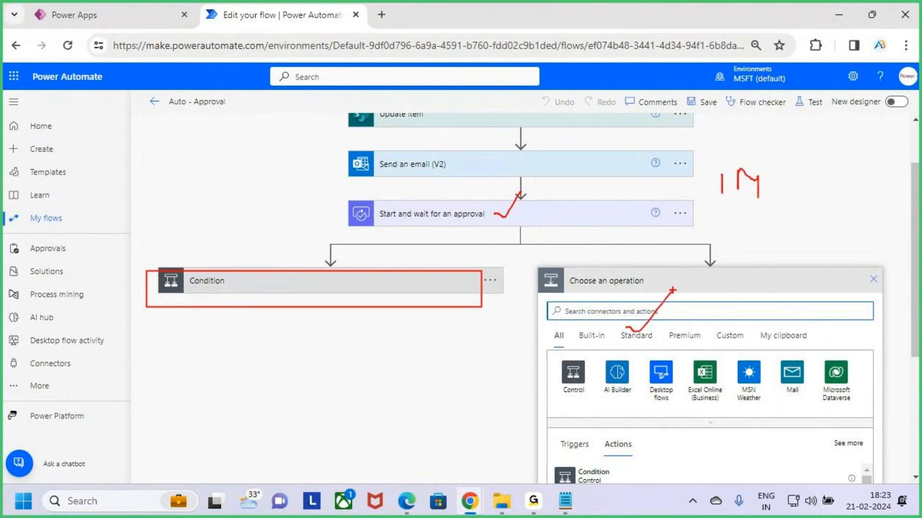
key(alt+Tab)
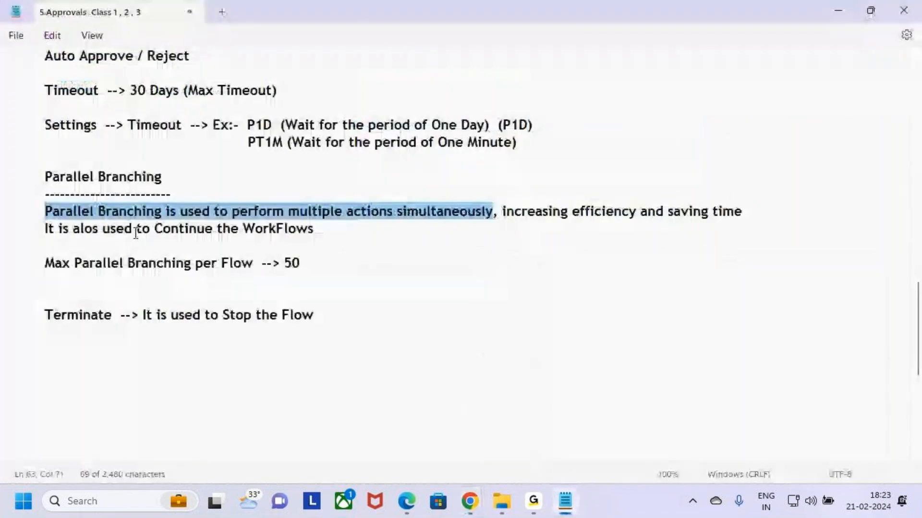
click(51, 213)
mouse_move(51, 212)
mouse_down()
mouse_move(316, 228)
mouse_move(496, 212)
mouse_up()
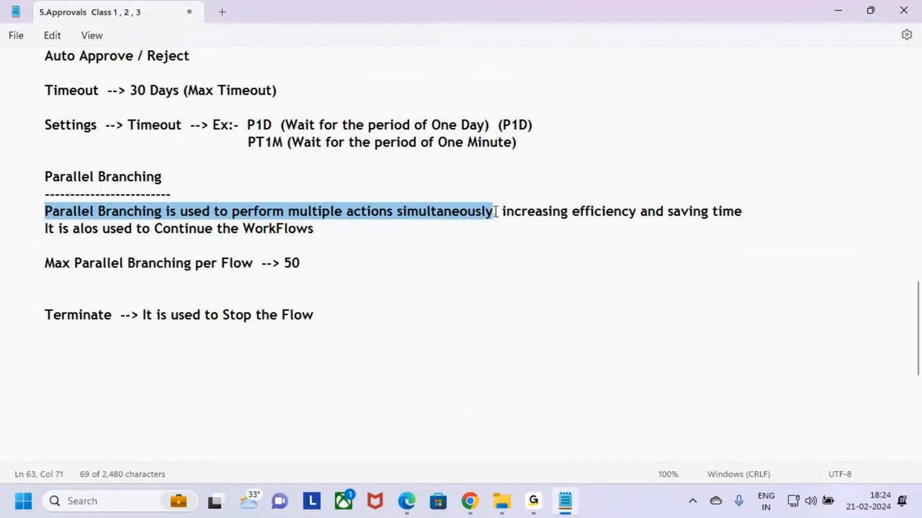
- Switch to the Power Automate flow and examine the Condition as the success path and the parallel branch as the alternative path
key(alt+Tab)
key(ctrl+2)
mouse_move(166, 263)
mouse_down()
mouse_move(185, 275)
mouse_move(254, 205)
mouse_up()
mouse_move(654, 291)
mouse_down()
mouse_move(671, 303)
mouse_move(719, 238)
mouse_up()
drag(184, 270, 255, 217)
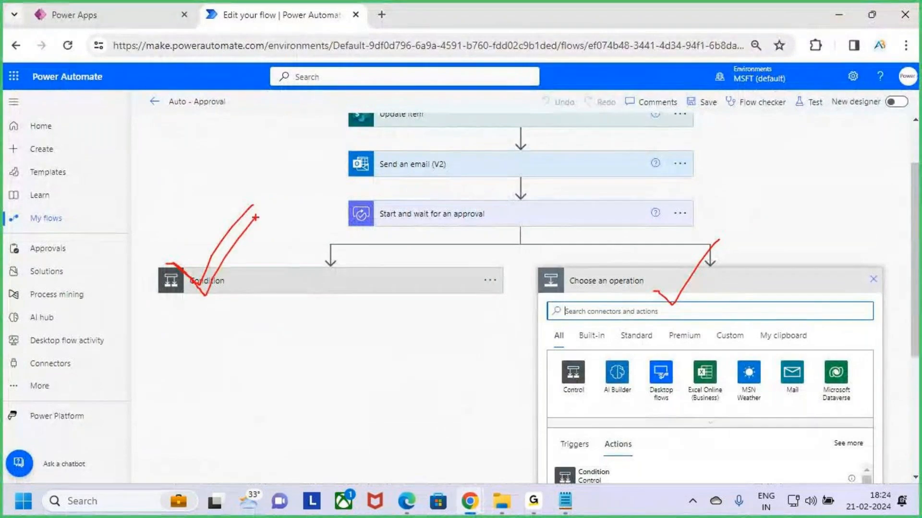
drag(449, 211, 444, 226)
mouse_move(350, 278)
mouse_down()
mouse_move(332, 322)
mouse_move(454, 334)
mouse_up()
mouse_move(731, 270)
mouse_down()
mouse_move(672, 339)
mouse_move(710, 265)
mouse_up()
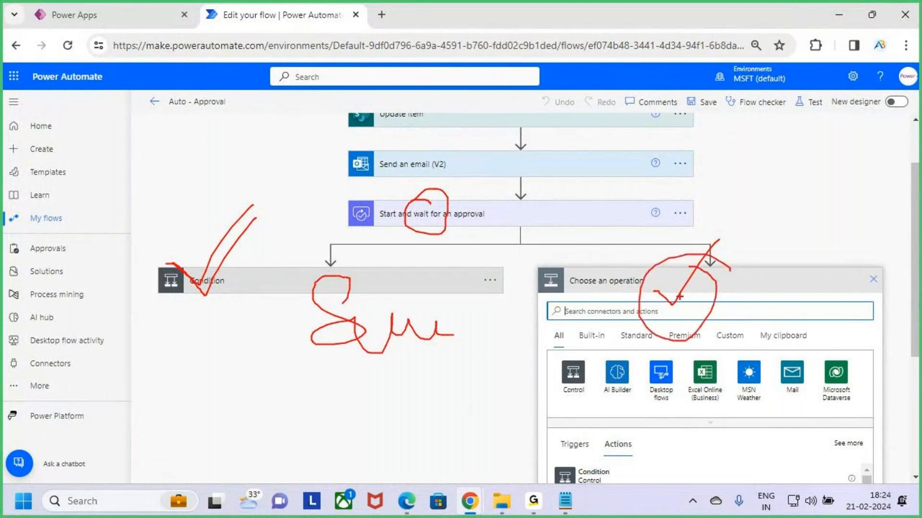
drag(680, 297, 733, 274)
drag(757, 230, 755, 232)
drag(778, 235, 816, 260)
mouse_move(816, 208)
mouse_down()
mouse_move(817, 260)
mouse_move(845, 257)
mouse_up()
drag(716, 294, 791, 244)
key(Escape)
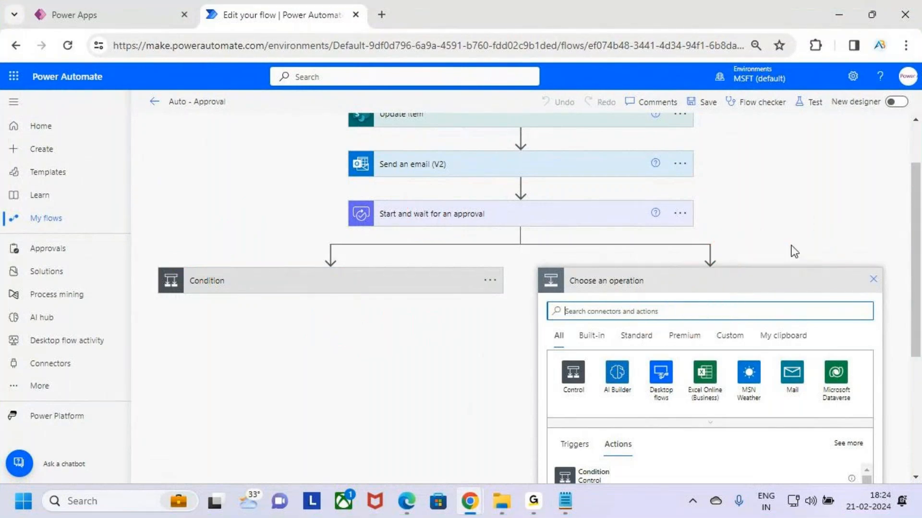
- Switch to Notepad and read the Parallel Branching definition, covering simultaneous actions, increasing efficiency and saving time
key(alt+Tab)
click(206, 237)
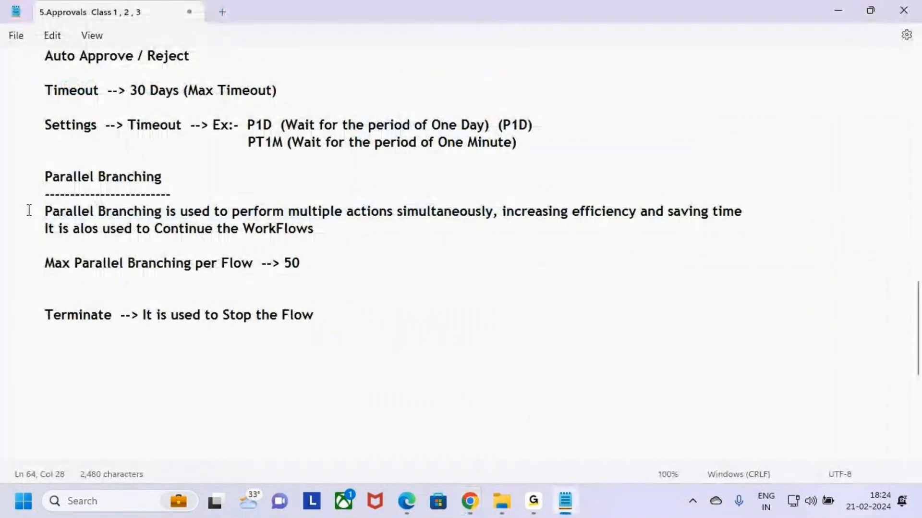
drag(26, 210, 495, 215)
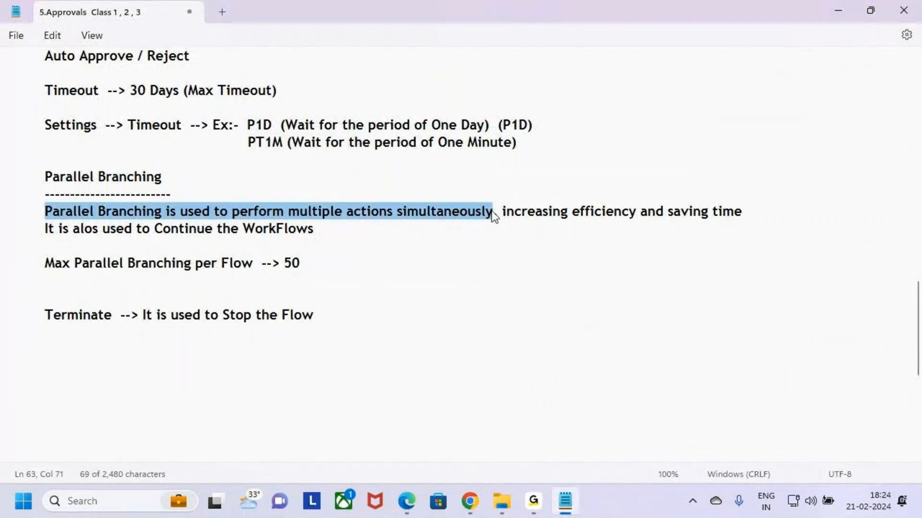
click(508, 222)
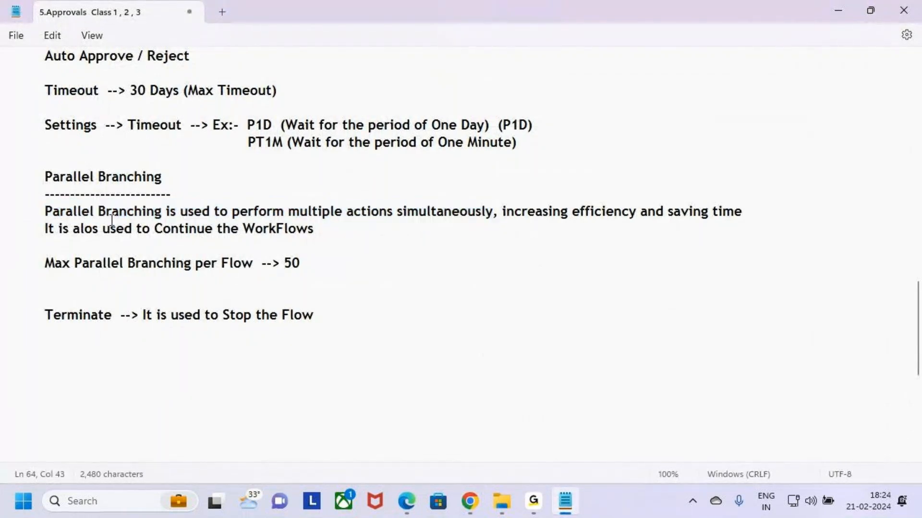
drag(45, 177, 168, 184)
click(508, 228)
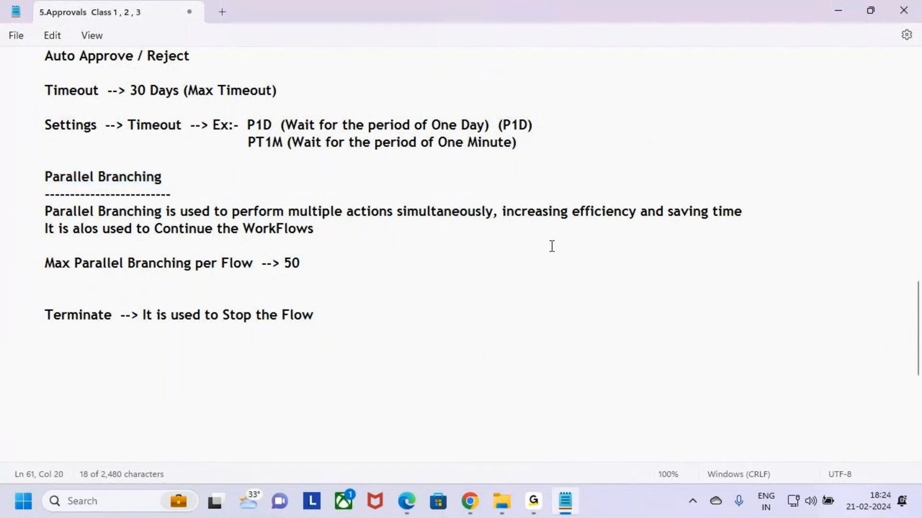
drag(507, 212, 639, 215)
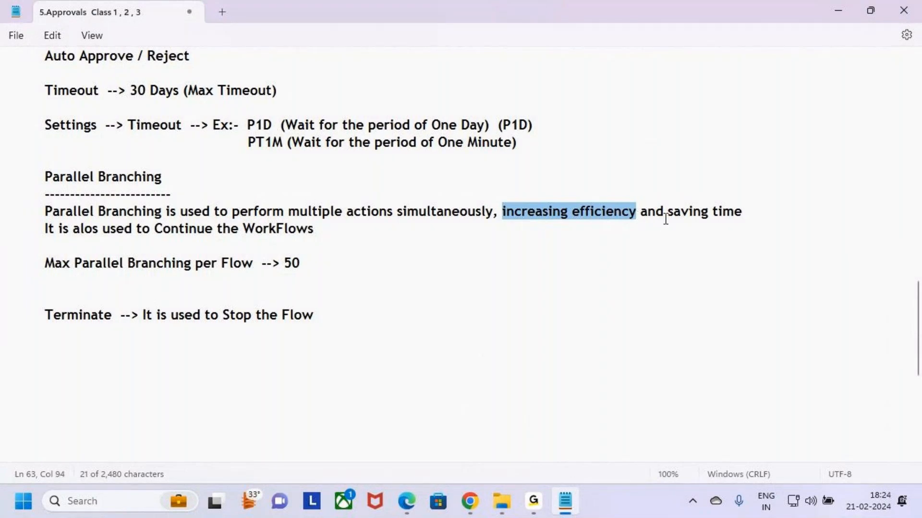
drag(665, 214, 743, 215)
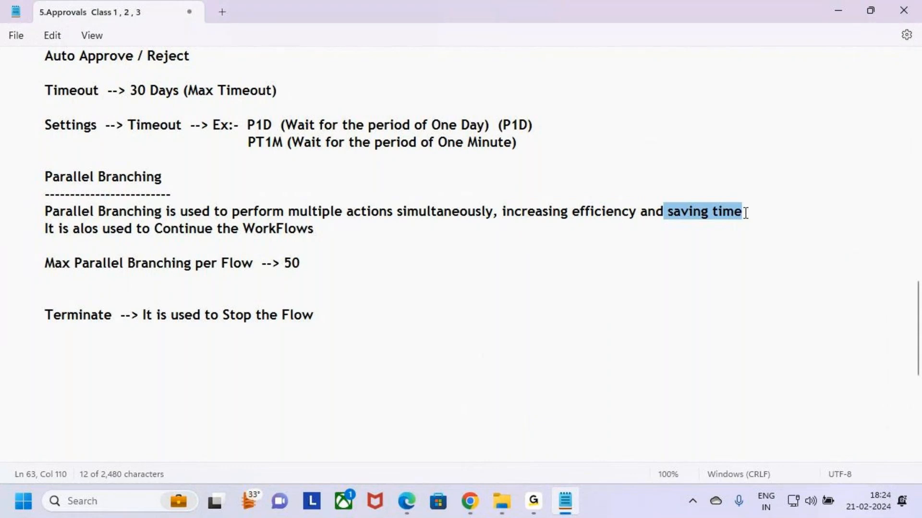
- Correct the misspelled word "alos" to "also" in the second line of the Parallel Branching notes
click(81, 233)
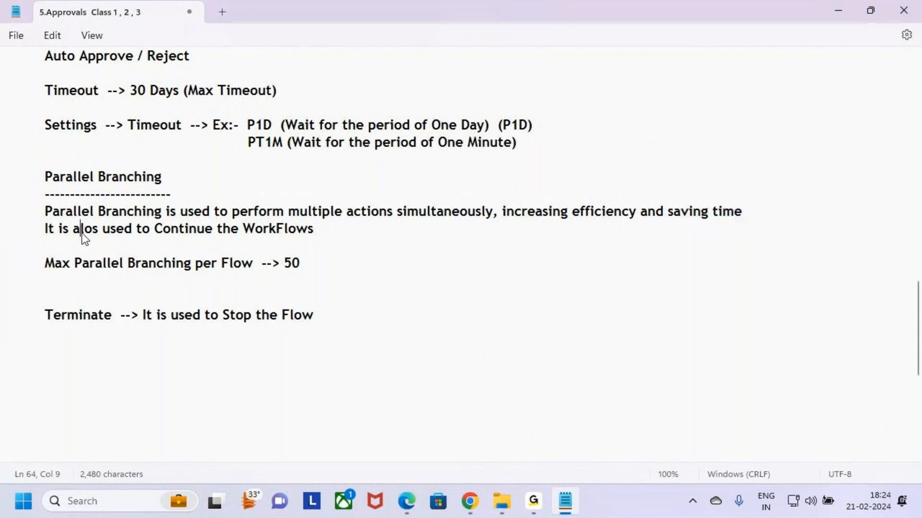
double_click(82, 234)
text(A)
key(BackSpace)
key(Caps_Lock)
text(al)
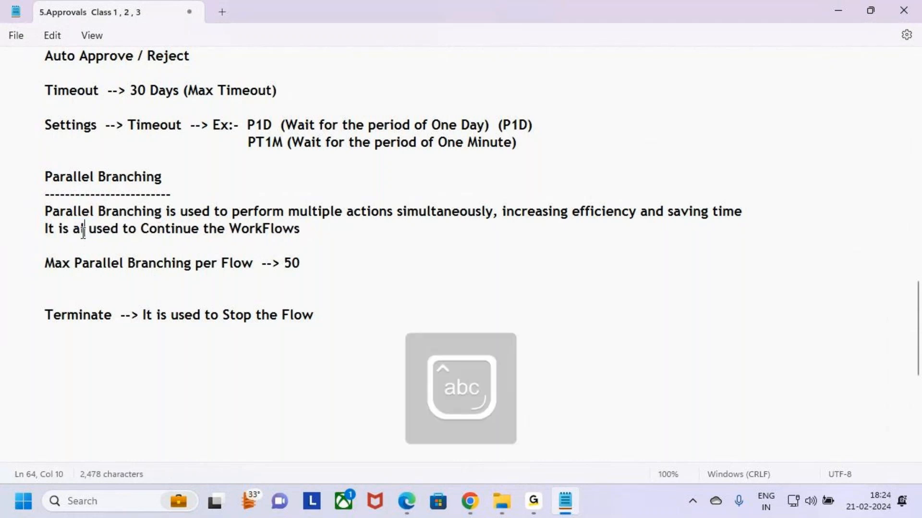
text(so)
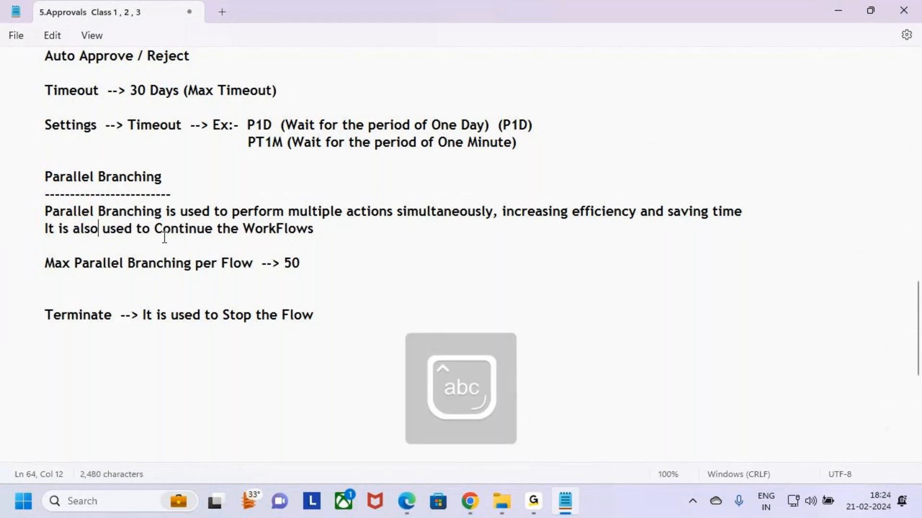
- Review the note line stating that parallel branching is also used to Continue the WorkFlows
drag(154, 229, 331, 227)
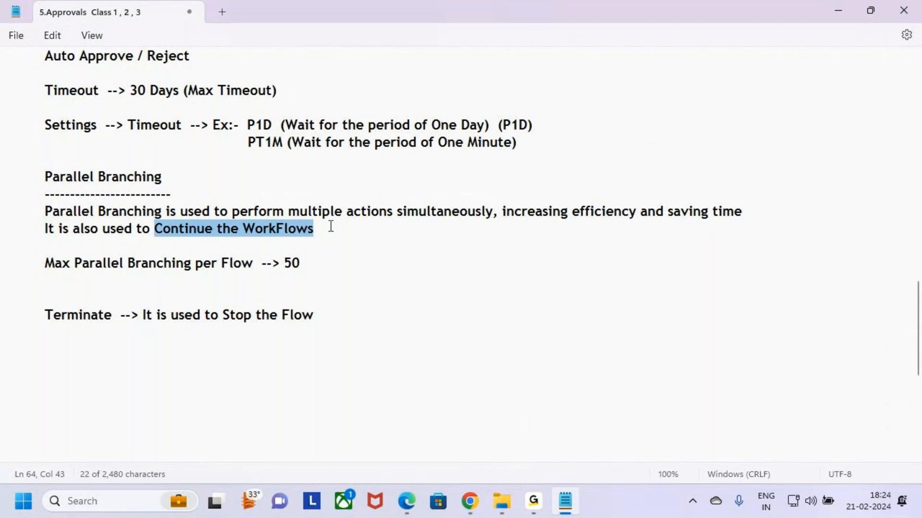
click(330, 226)
drag(42, 231, 329, 226)
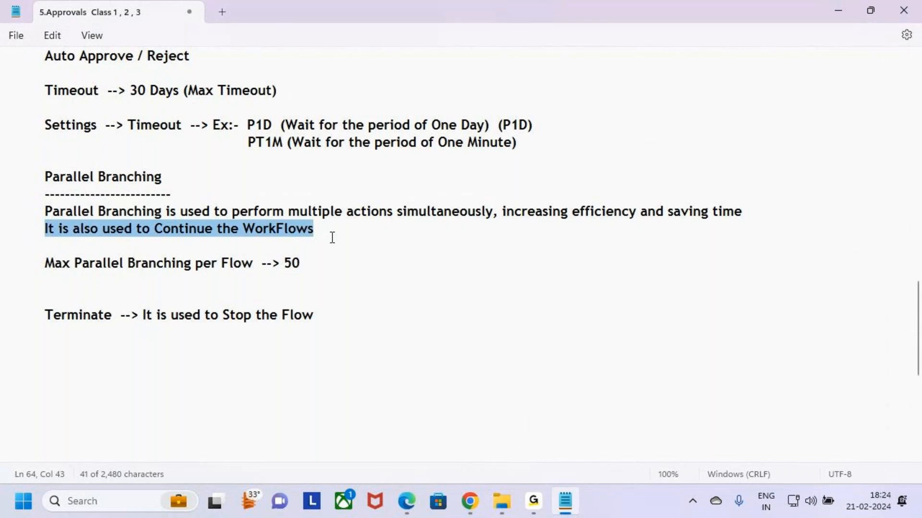
click(331, 243)
- Switch to the Power Automate flow and examine which branch follows an approval response and which follows the one-minute timeout
key(alt+Tab)
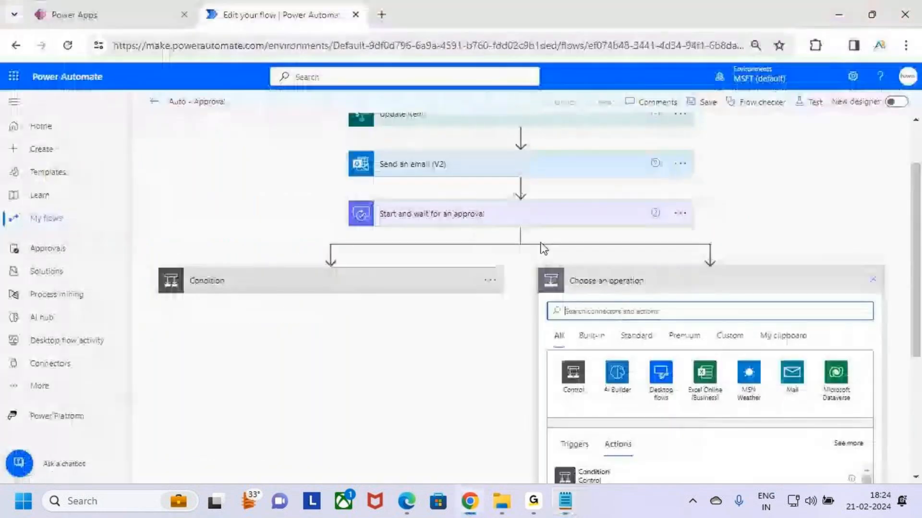
key(ctrl+2)
mouse_move(397, 202)
mouse_down()
mouse_move(391, 227)
mouse_move(447, 225)
mouse_move(390, 207)
mouse_up()
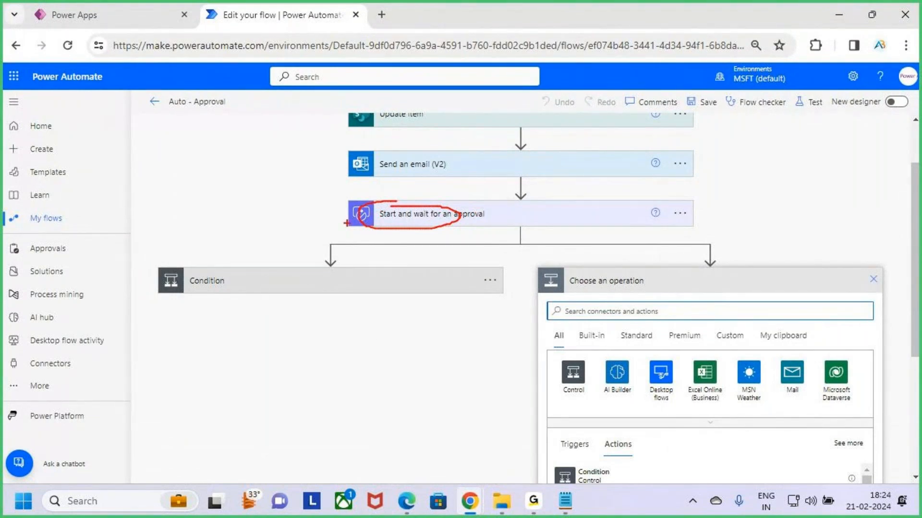
drag(347, 222, 362, 191)
mouse_move(147, 287)
mouse_down()
mouse_move(165, 293)
mouse_move(237, 212)
mouse_up()
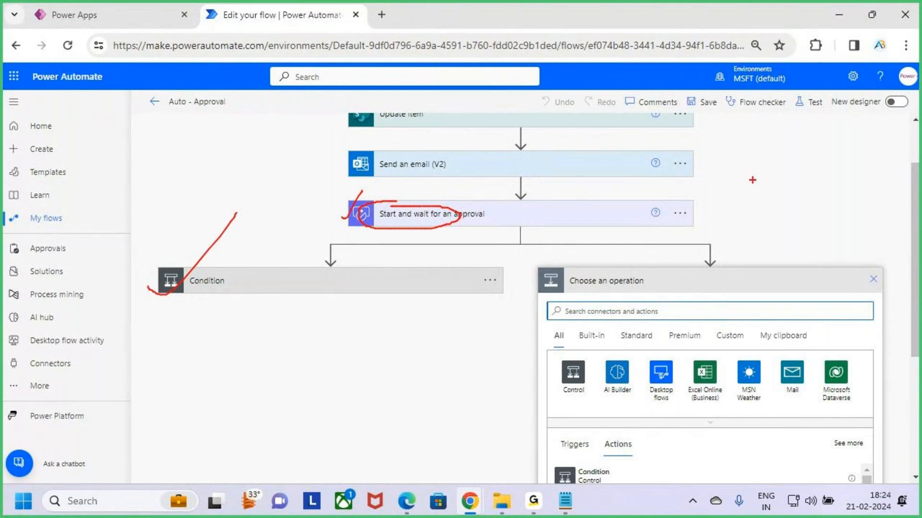
mouse_move(756, 181)
mouse_down()
mouse_move(758, 213)
mouse_move(783, 192)
mouse_move(810, 215)
mouse_up()
mouse_move(665, 311)
mouse_down()
mouse_move(738, 286)
mouse_move(795, 235)
mouse_up()
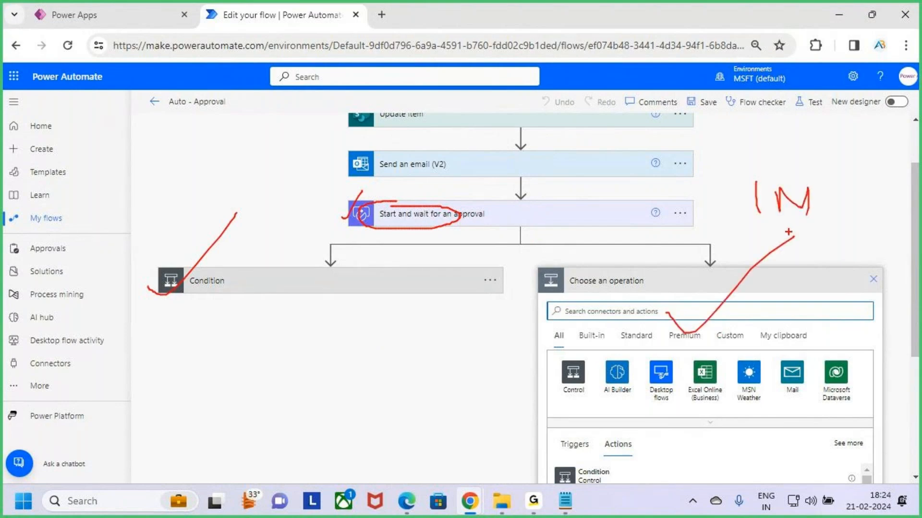
key(Escape)
- Switch to Notepad and reread the "saving time" and "Continue the WorkFlows" purposes of parallel branching
key(alt+Tab)
drag(46, 214, 752, 220)
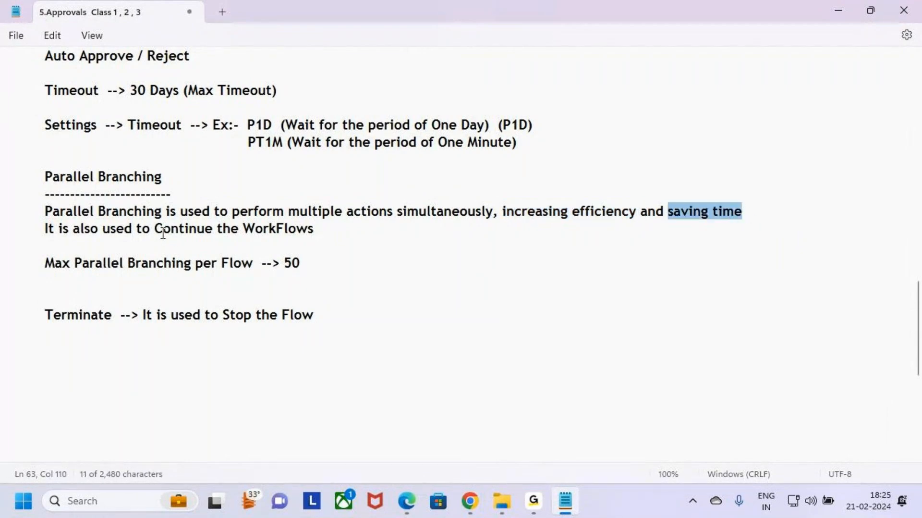
drag(154, 229, 342, 228)
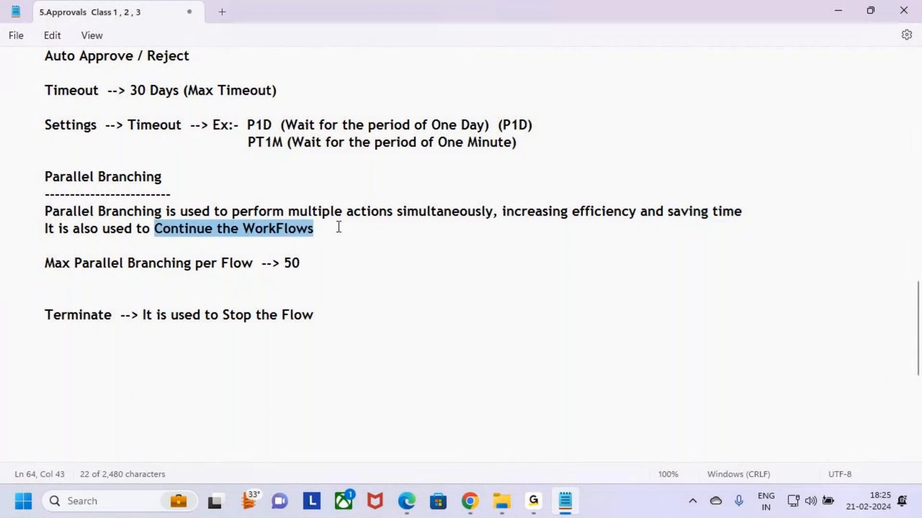
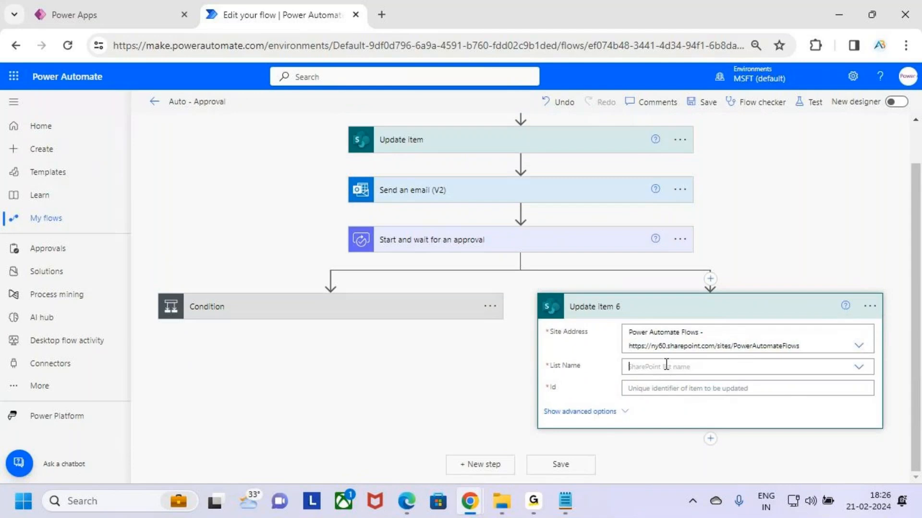
- Select the Leave Approval list in Update item 6 and set its Id to the ID from "When an item is created"
click(724, 403)
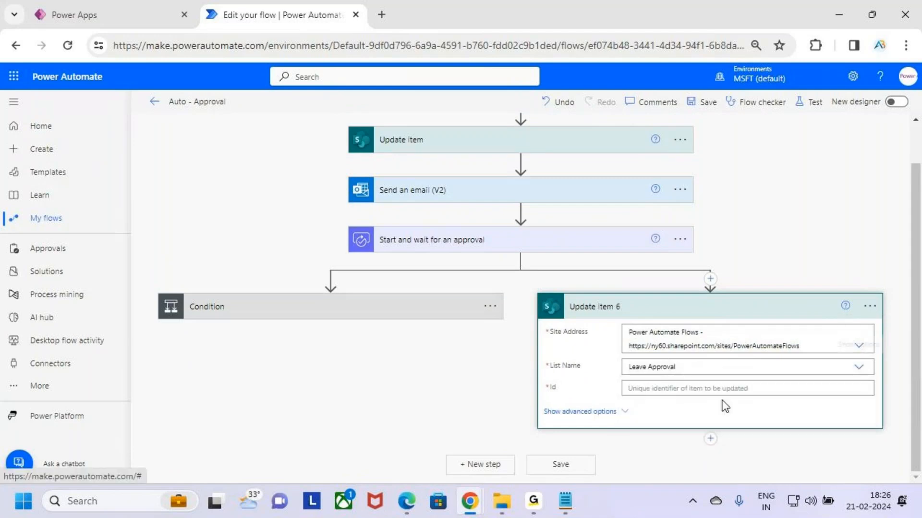
click(681, 388)
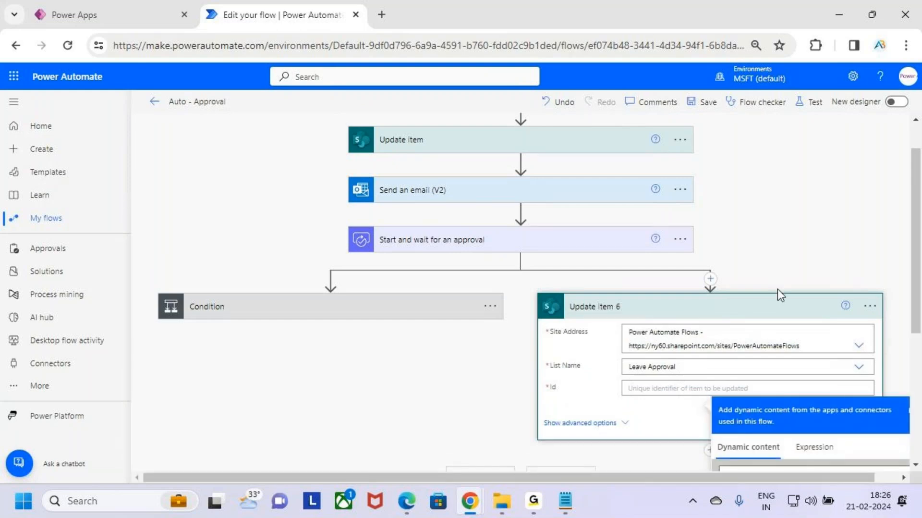
scroll(779, 290, down, 5)
key(ctrl+2)
drag(710, 347, 873, 384)
key(Escape)
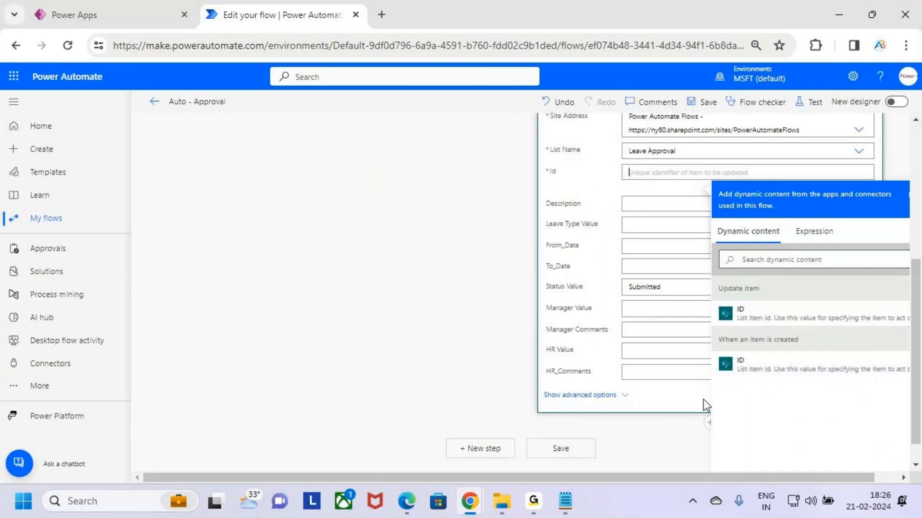
click(797, 378)
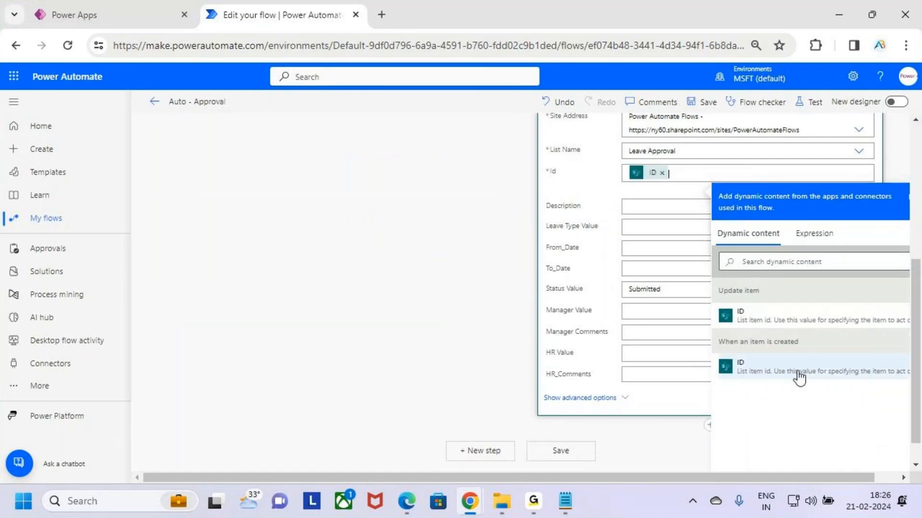
- Set the Status Value of Update item 6 to Approve for requests that reach the approval timeout
click(674, 291)
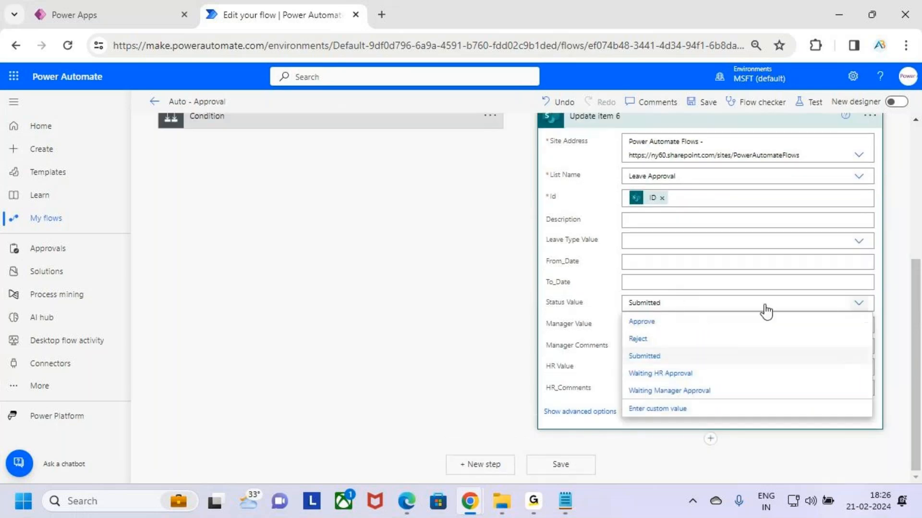
click(676, 327)
click(828, 303)
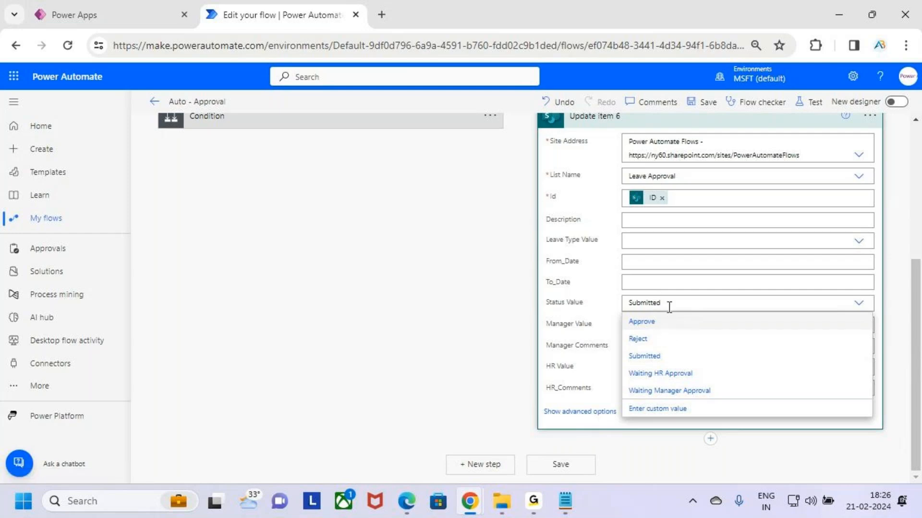
scroll(669, 307, up, 5)
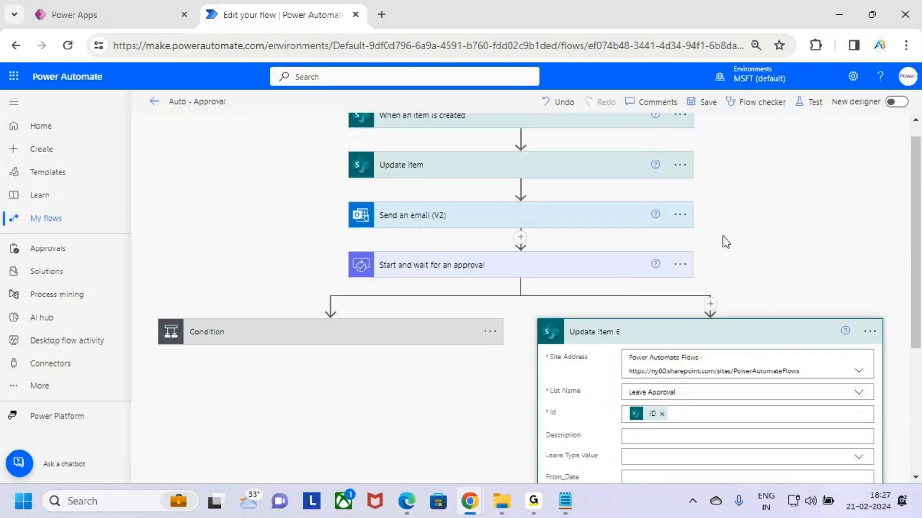
key(ctrl+2)
drag(627, 268, 646, 241)
drag(737, 226, 743, 262)
mouse_move(757, 228)
mouse_down()
mouse_move(762, 217)
mouse_move(798, 239)
mouse_up()
drag(648, 344, 682, 311)
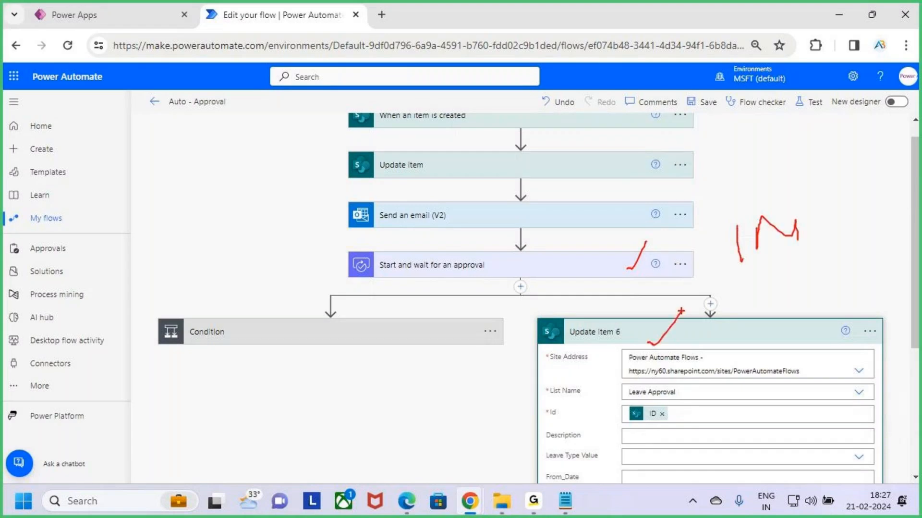
key(Escape)
scroll(733, 373, down, 5)
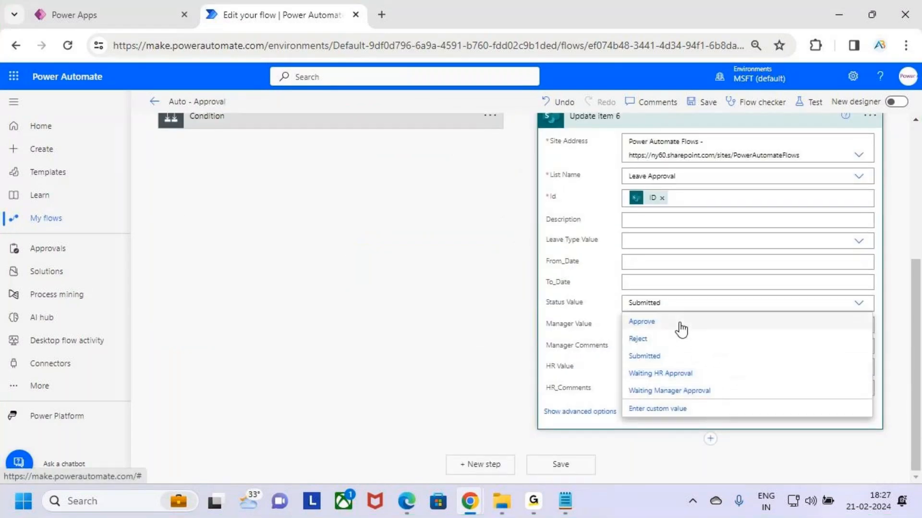
click(681, 322)
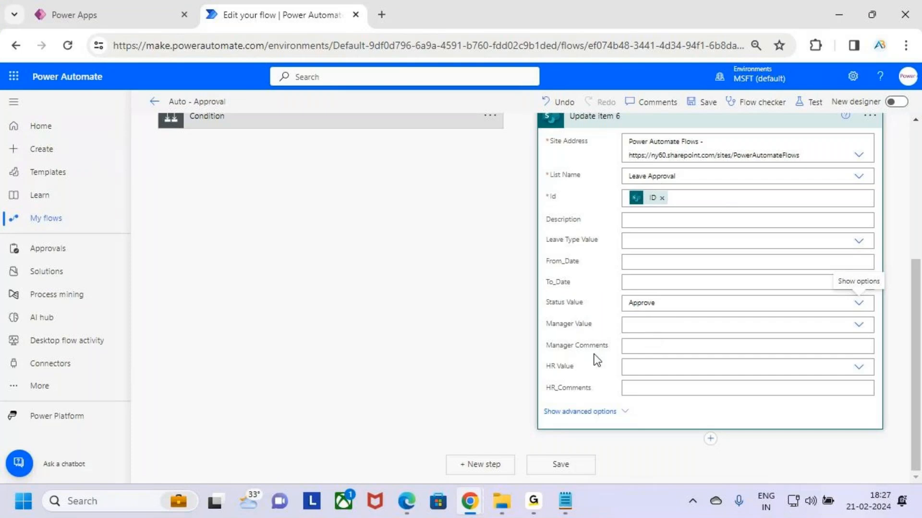
- Enter "Auto Approved by the System" as the Manager Comments of Update item 6
click(654, 345)
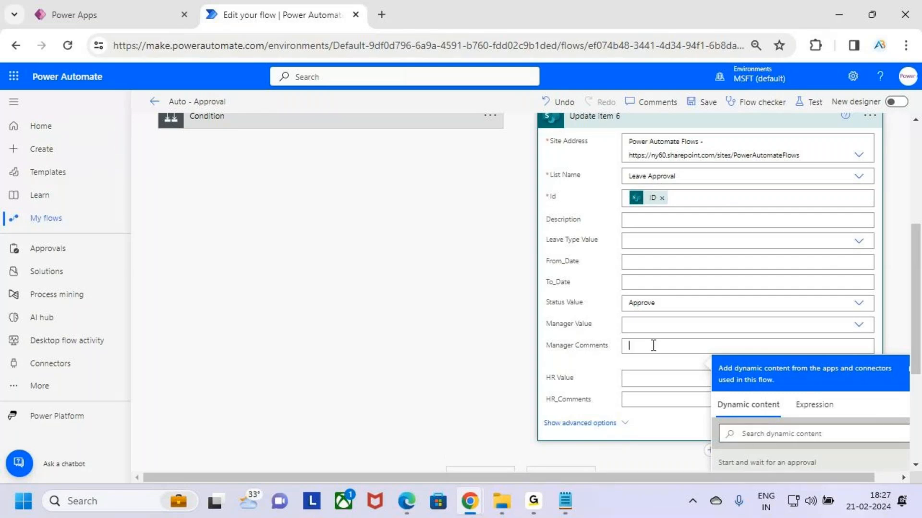
text(Auto Approved by the System)
drag(735, 345, 622, 344)
click(759, 350)
- Collapse Update item 6 and add an Office 365 Outlook "Send an email (V2)" action below it in the parallel branch
scroll(740, 321, up, 3)
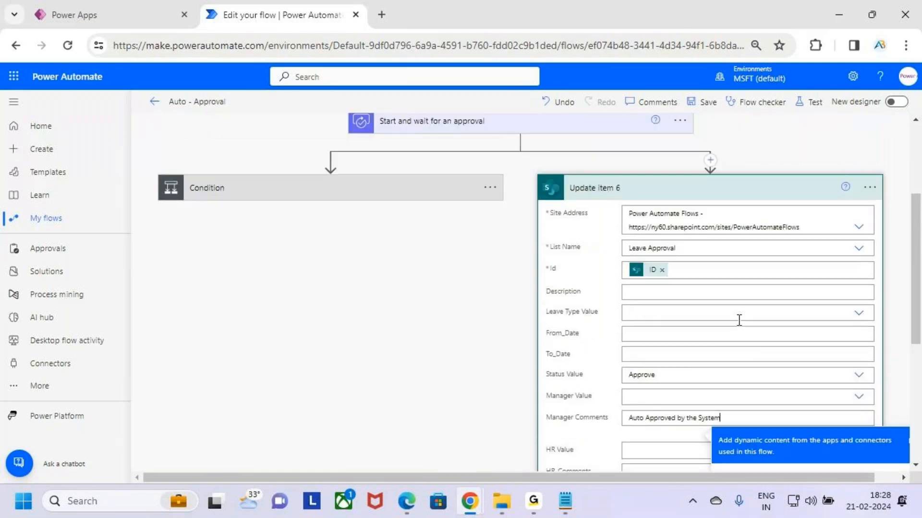
scroll(740, 320, down, 3)
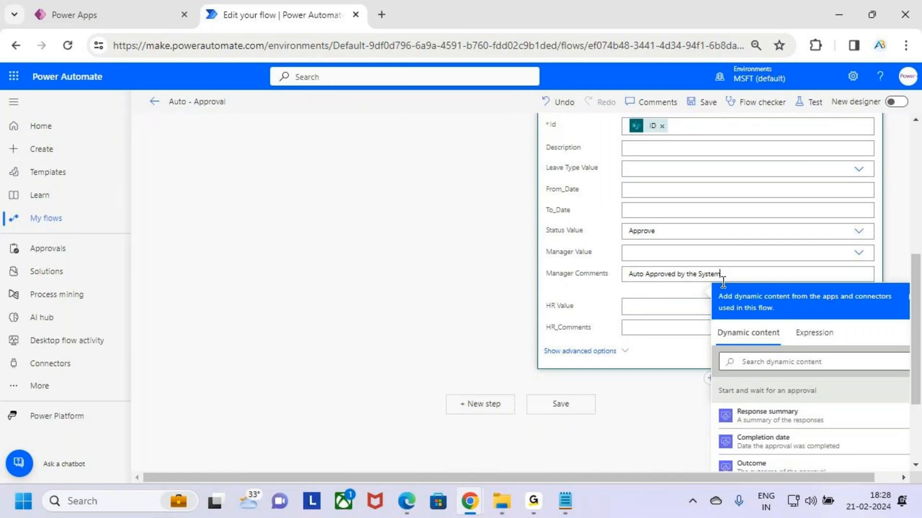
scroll(716, 293, up, 3)
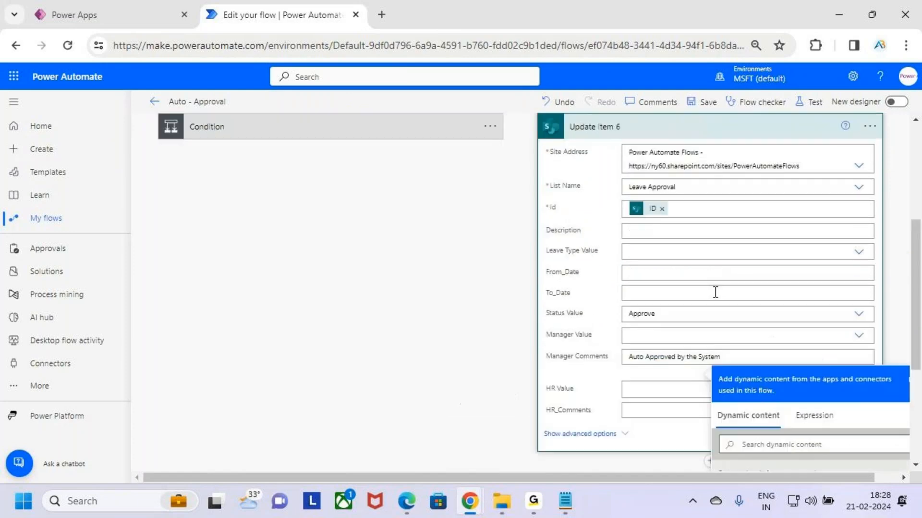
click(693, 197)
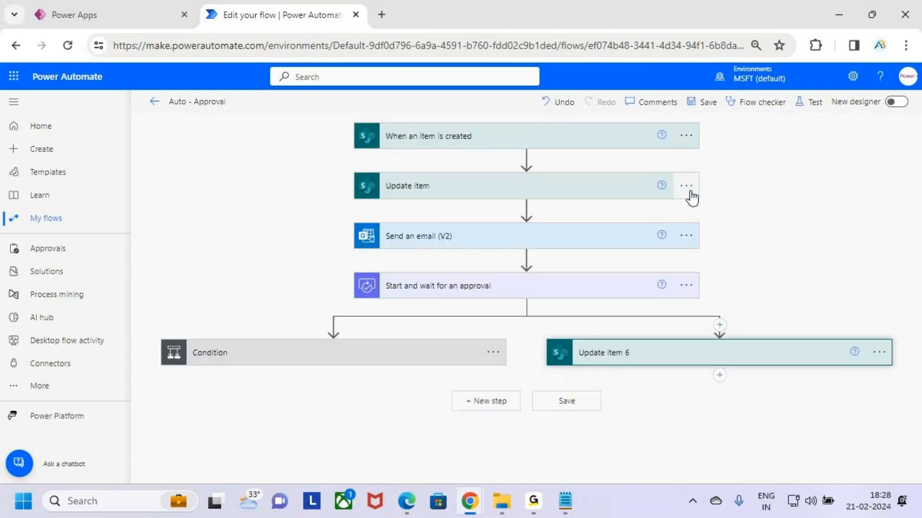
click(723, 383)
click(725, 392)
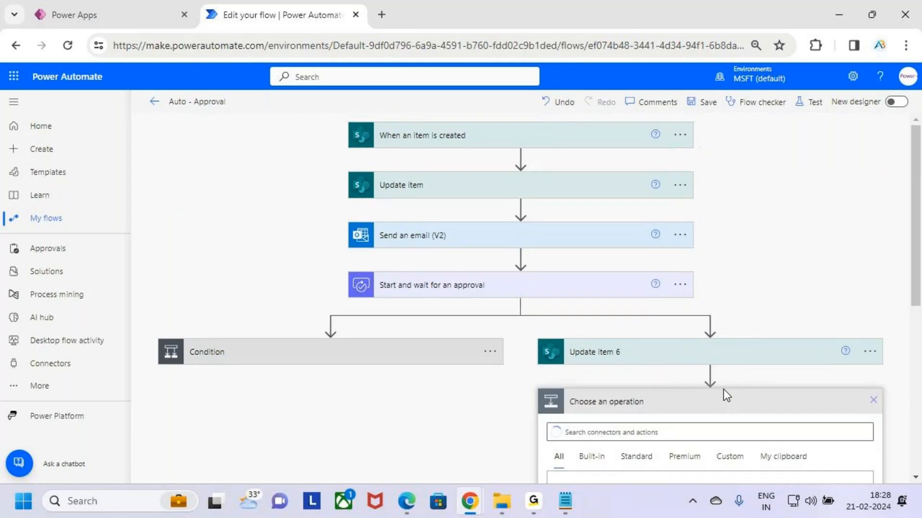
text(send)
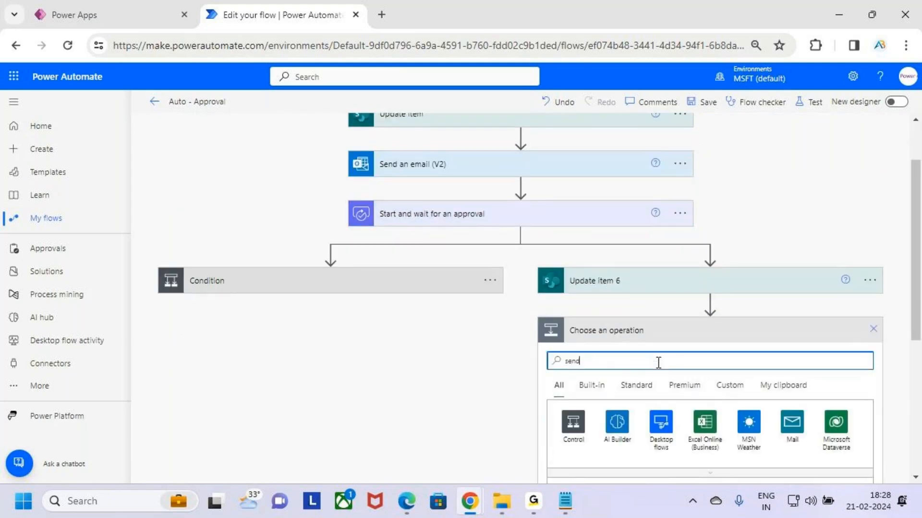
text( an email)
scroll(676, 310, down, 2)
scroll(677, 384, down, 1)
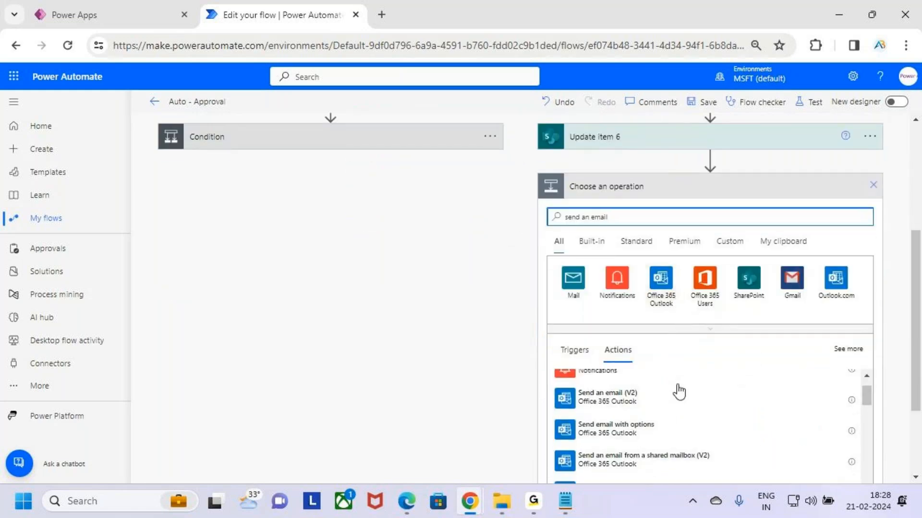
scroll(678, 396, up, 1)
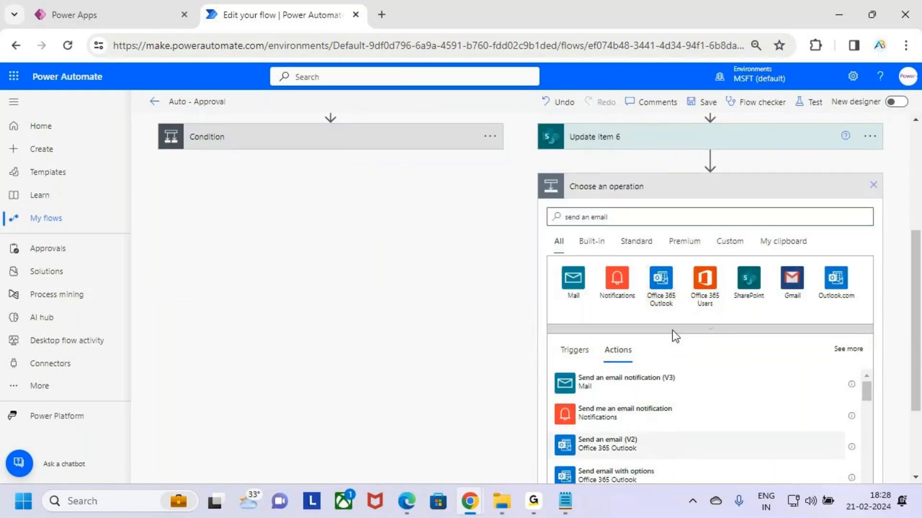
click(666, 440)
- Set the new email's recipient to the dynamic value Created By Email from "When an item is created"
click(672, 319)
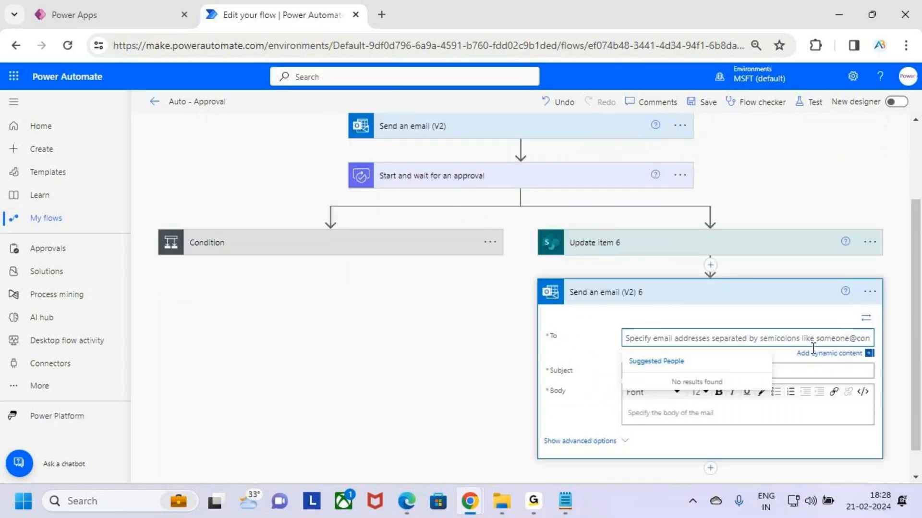
click(819, 356)
scroll(815, 268, down, 3)
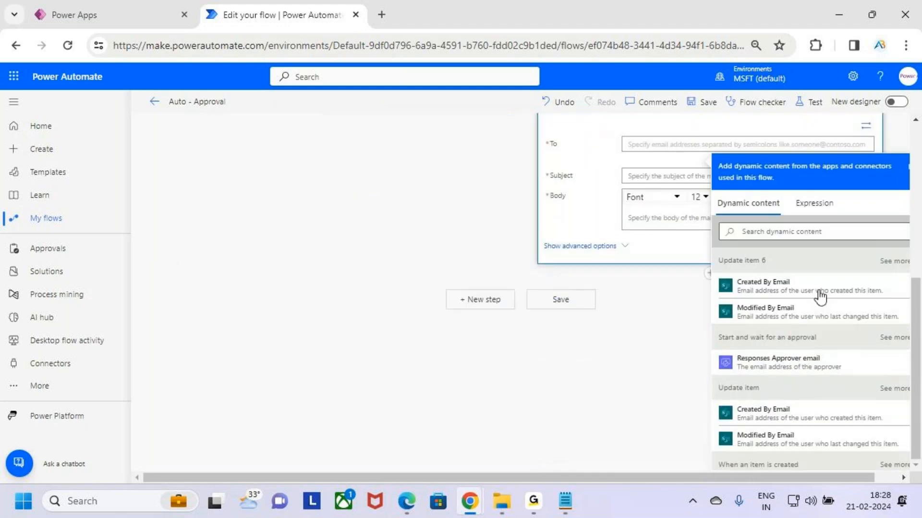
scroll(788, 337, down, 2)
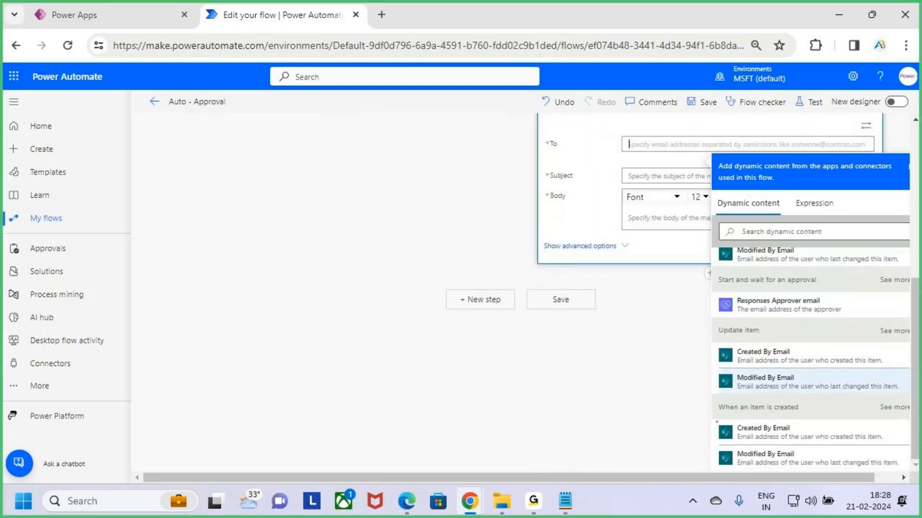
drag(717, 420, 818, 411)
drag(731, 426, 818, 440)
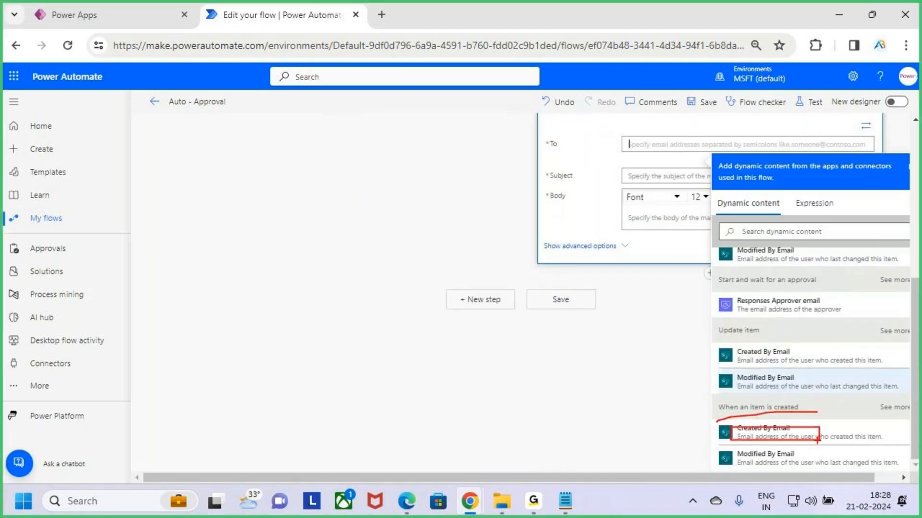
key(Escape)
click(802, 434)
- Enter "Auto Approved by System" as the subject of the new email action
click(666, 177)
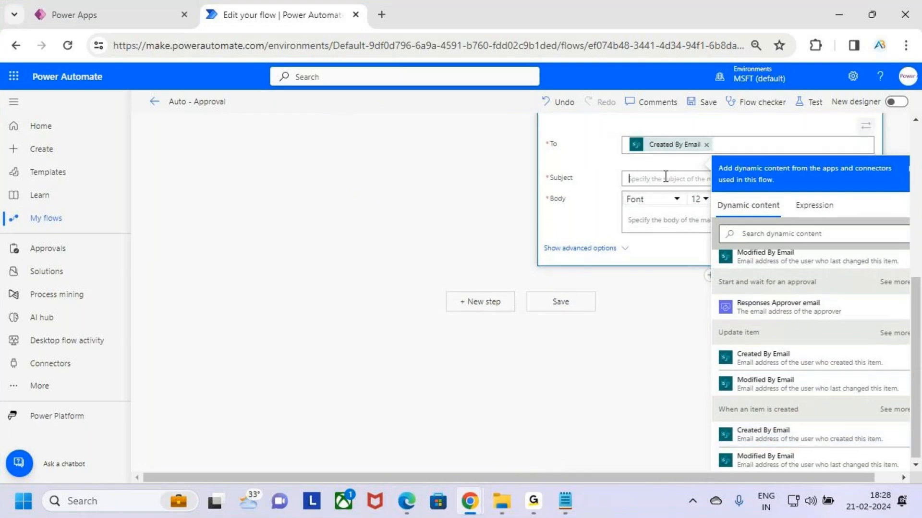
text(A)
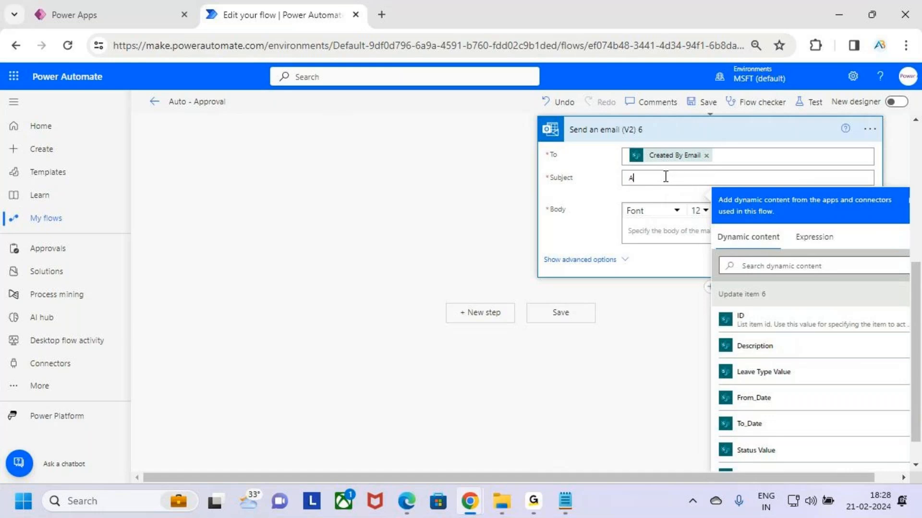
text(uto Approved n)
key(BackSpace)
text(by System)
- Start the email body with the greeting "Hii" followed by the Created By DisplayName dynamic value from "When an item is created"
click(670, 234)
text(Hii)
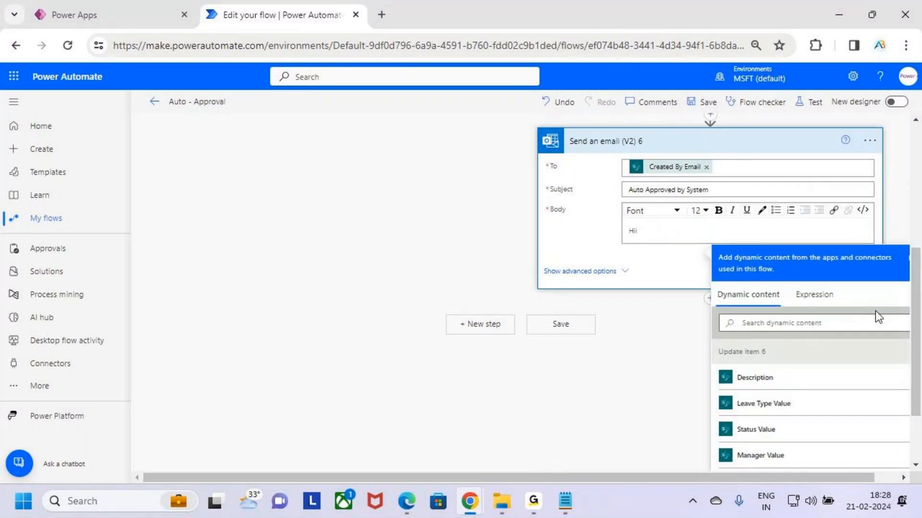
scroll(834, 456, down, 5)
scroll(811, 411, up, 4)
scroll(811, 410, down, 10)
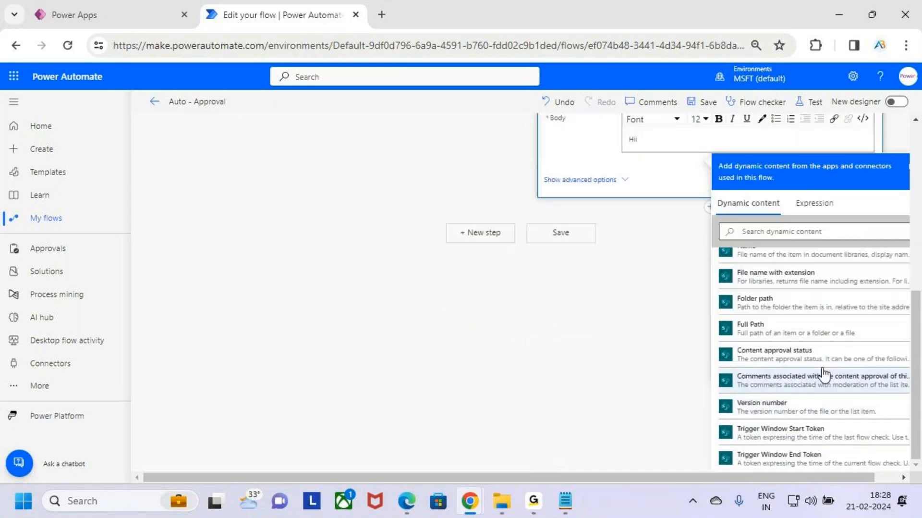
scroll(819, 382, up, 8)
scroll(819, 382, up, 6)
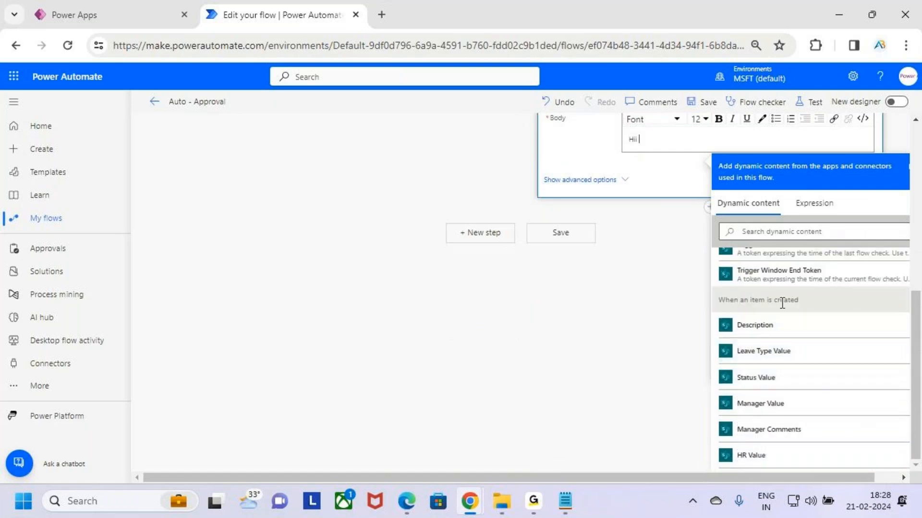
scroll(816, 365, down, 10)
scroll(807, 365, up, 10)
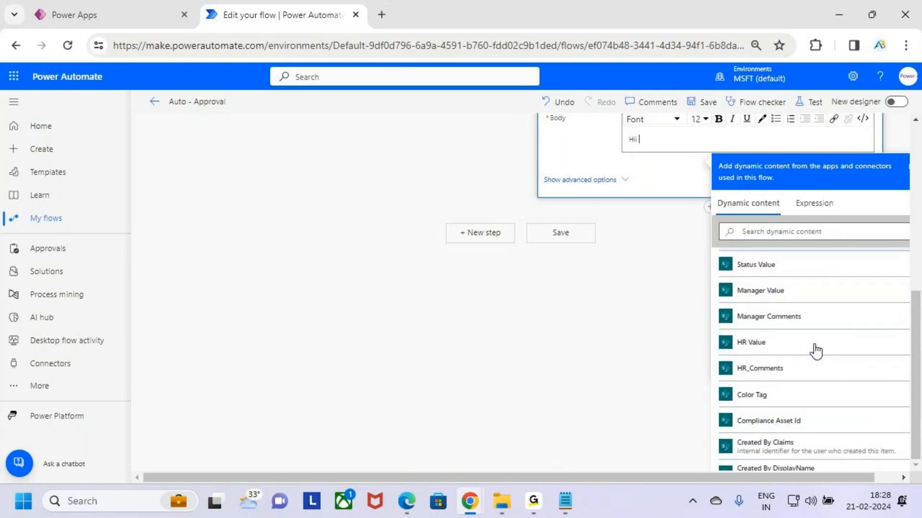
scroll(811, 353, down, 4)
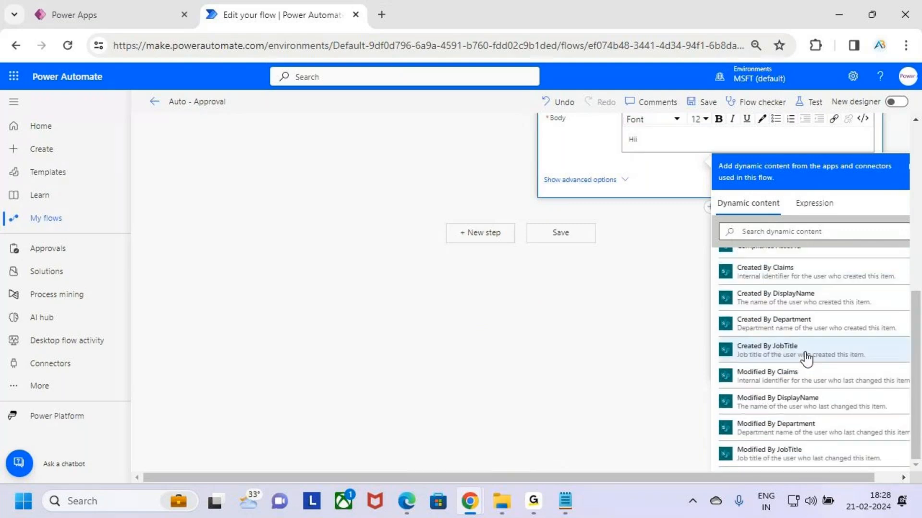
click(764, 297)
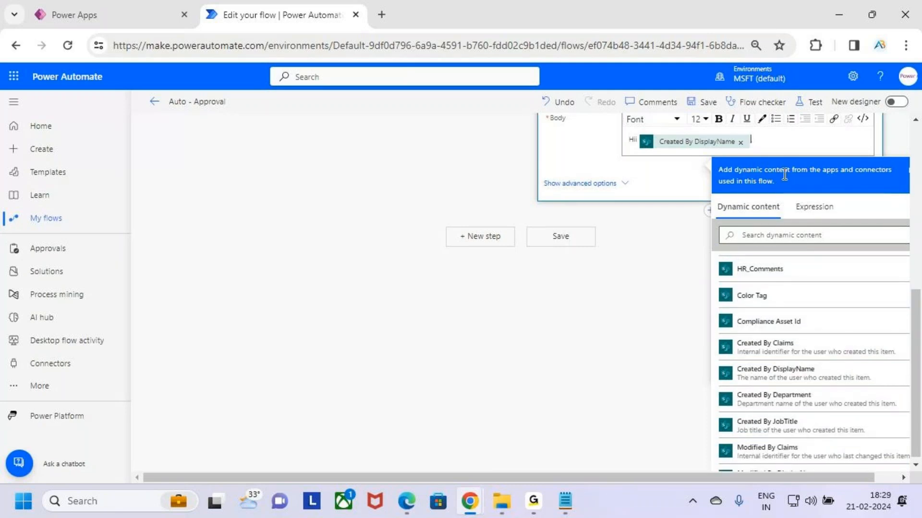
key(shift+Left)
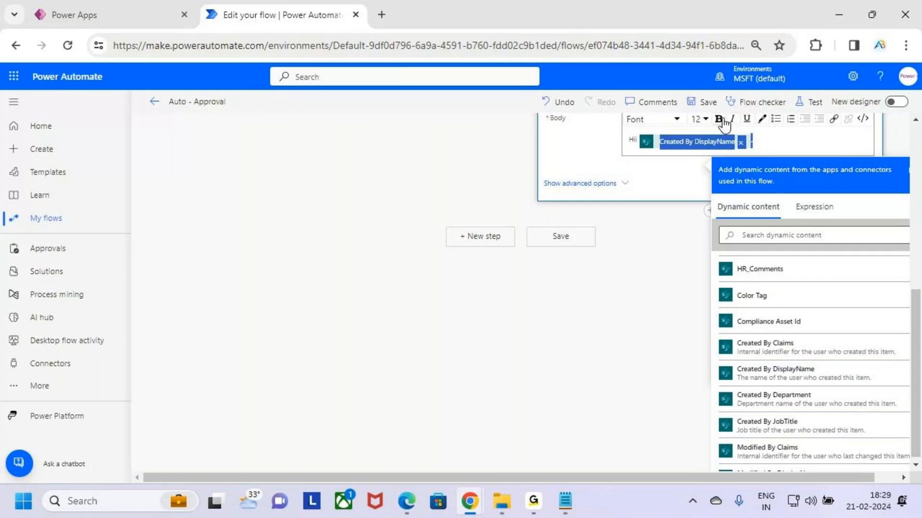
click(767, 138)
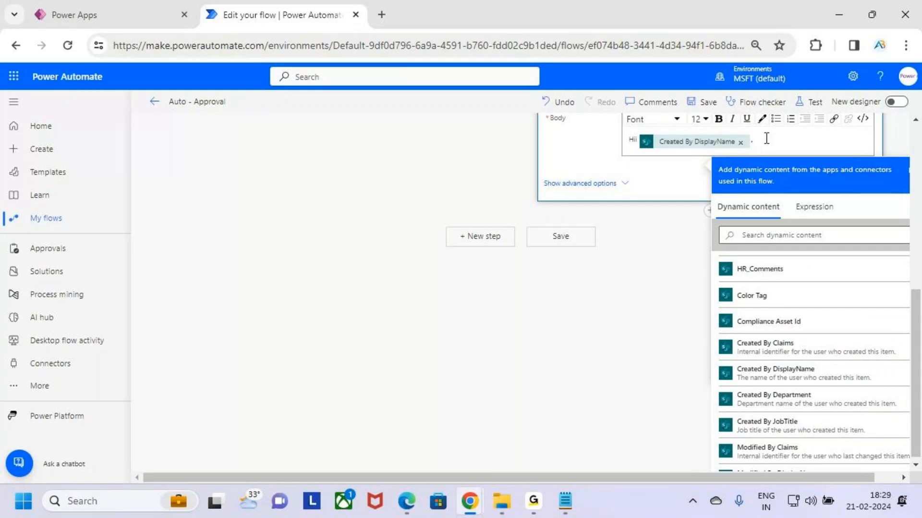
- Add the line "Your Leave Request has been Auto Approved by the System" below the greeting in the email body
key(Return)
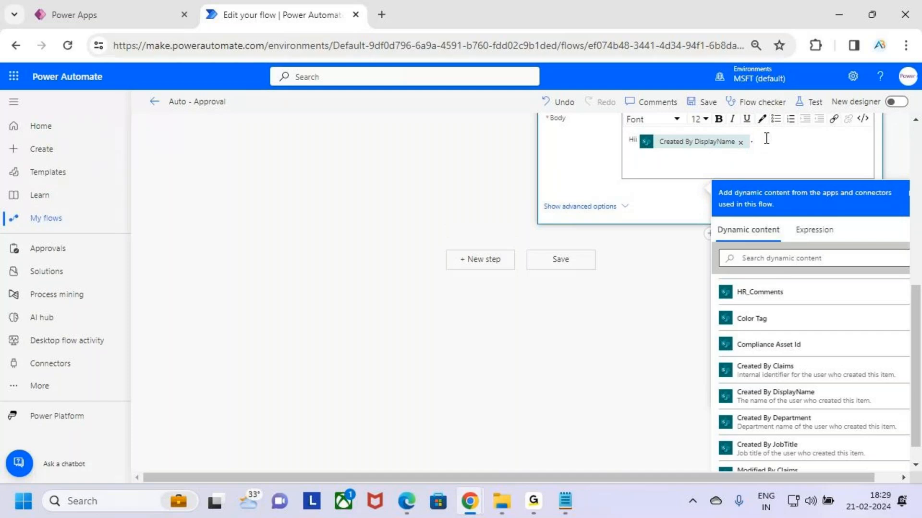
text(Your Leave Request has been Auto Appr)
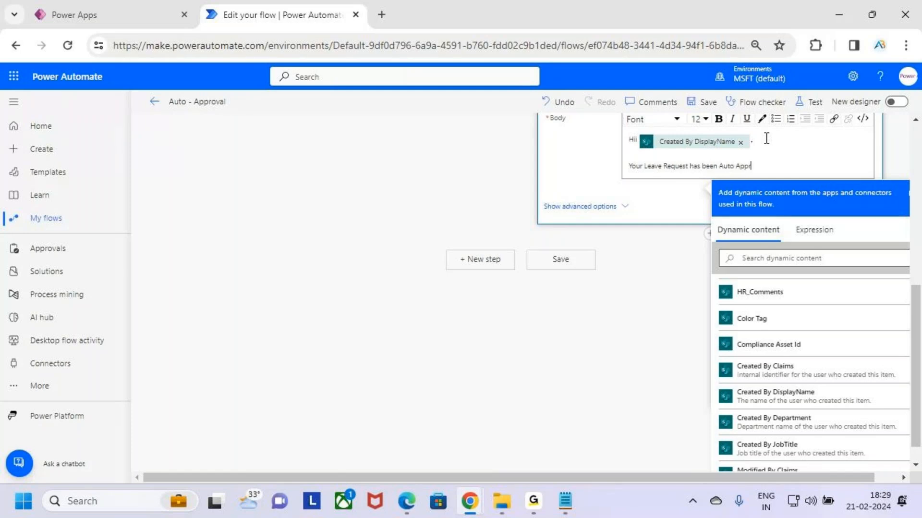
text(oved by the System)
- Close the email body with a two-line sign-off reading "Thanks" and "AB Trainings"
key(Return)
key(Return)
text(Th)
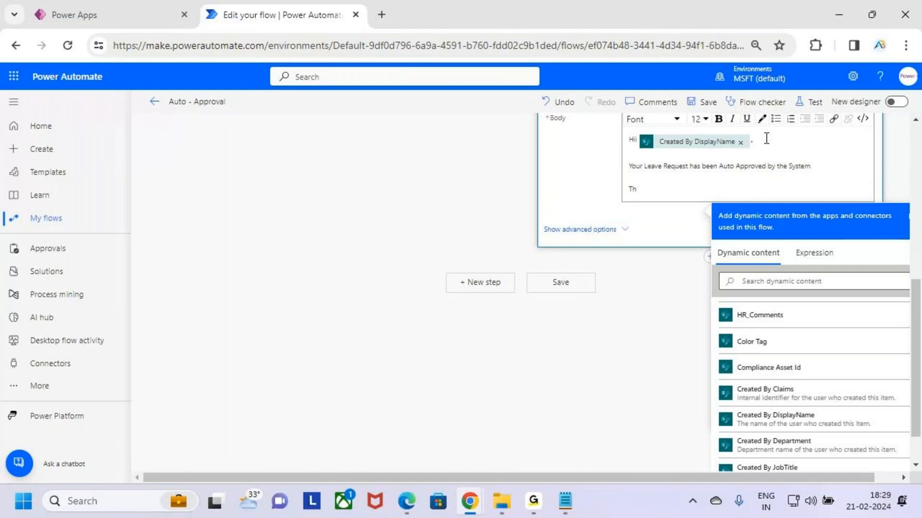
text(anks)
key(Return)
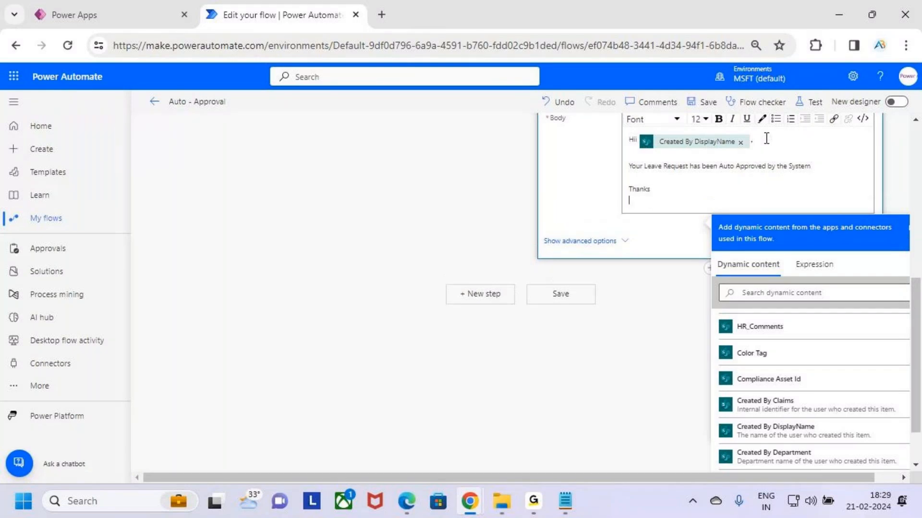
text(AB Trainings)
- Make both sign-off lines of the email body bold
key(shift+Up)
key(shift+Up)
key(shift+Down)
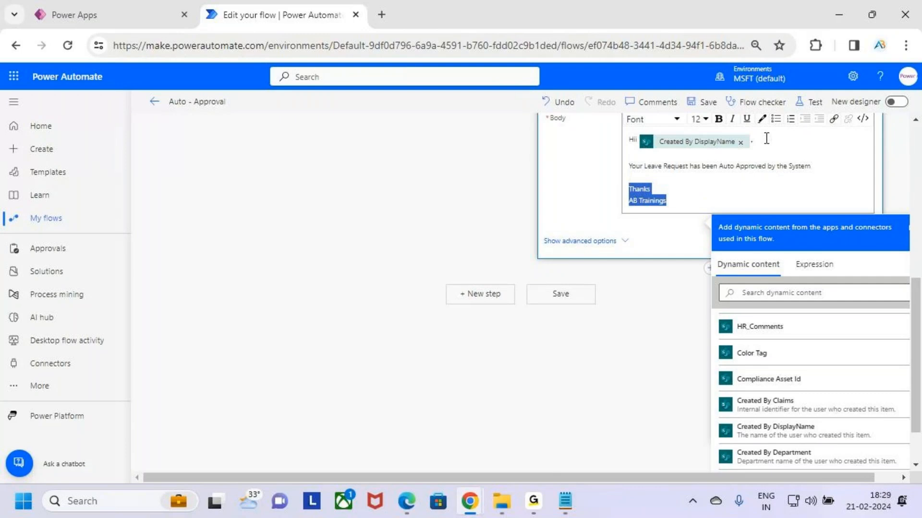
click(718, 120)
click(723, 181)
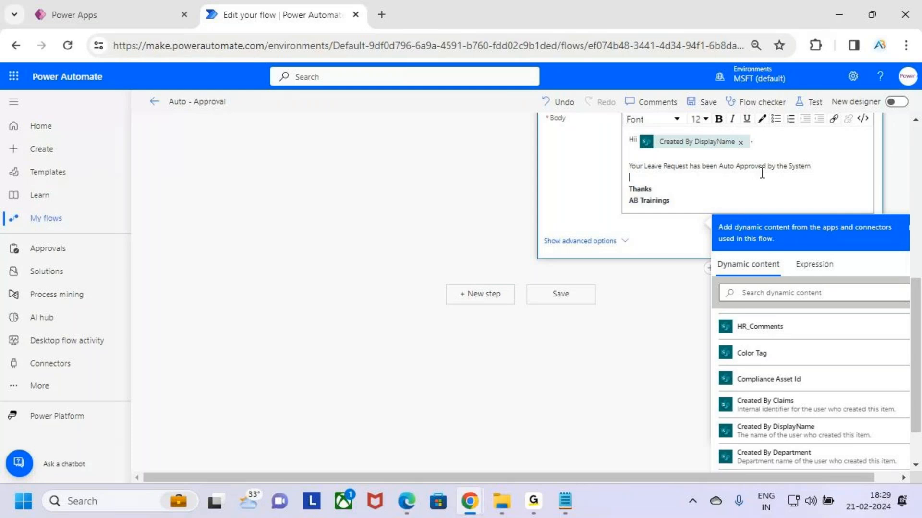
- Replace "Auto Approved by the System" in the leave request sentence with "Approved"
drag(719, 166, 797, 166)
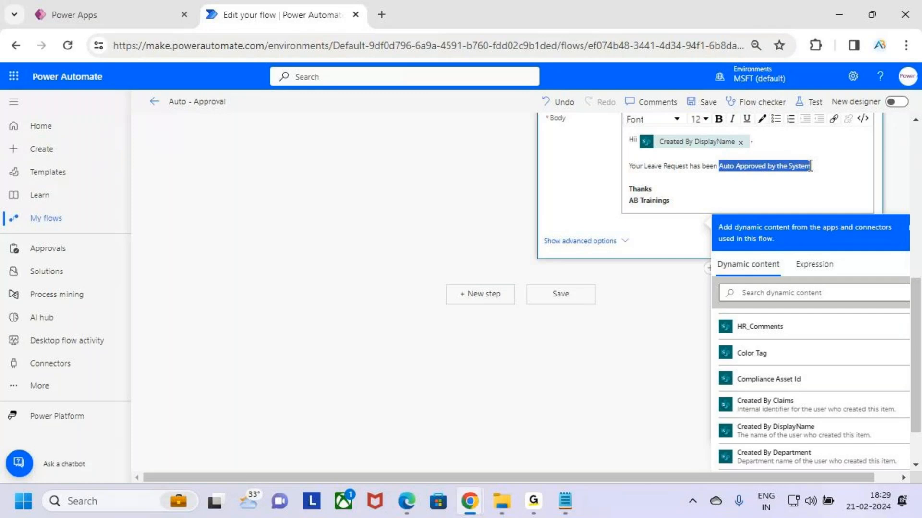
key(BackSpace)
key(BackSpace)
key(BackSpace)
text(n Approb)
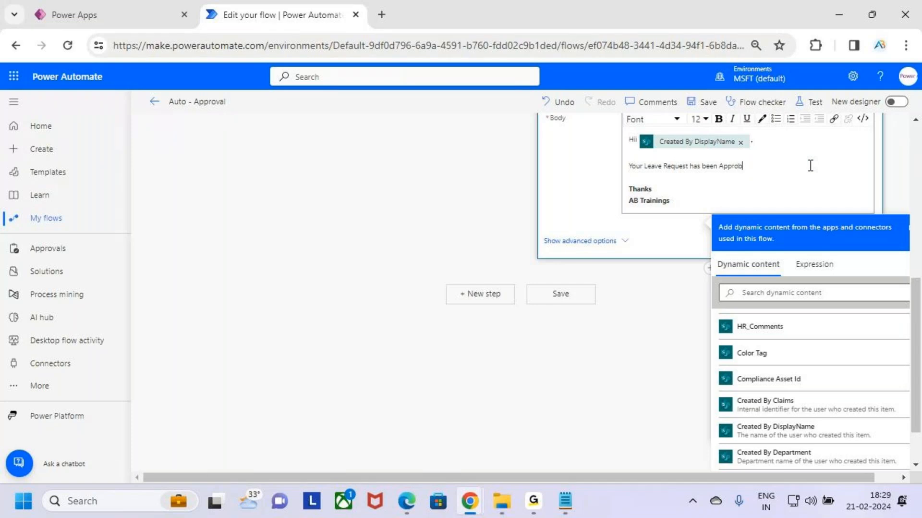
key(BackSpace)
text(ved)
- Make the word "Approved" bold in the leave request sentence
key(shift+Left)
key(shift+Left)
key(shift+Left)
key(shift+Left)
key(shift+Left)
key(shift+Left)
key(shift+Left)
key(shift+Left)
click(719, 119)
click(760, 165)
- Insert a bold "Mgr_Comments :" label on its own line between the leave request sentence and the sign-off
click(691, 181)
key(Return)
text(M)
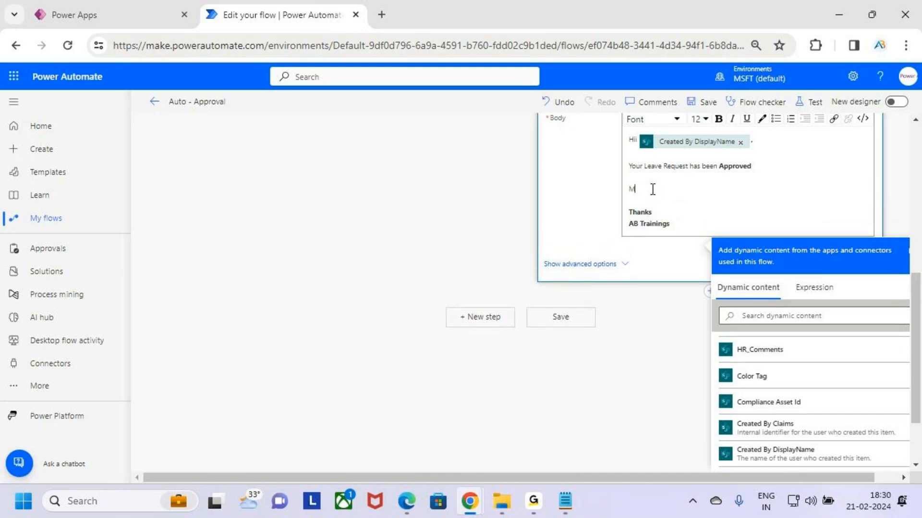
text(gr_Comments :)
key(shift+Left)
triple_click(655, 188)
click(719, 119)
- Enter "Auto Approved by the System" in regular text after the Mgr_Comments label
click(714, 190)
text(Auto Approved by)
text(Sy)
key(BackSpace)
key(BackSpace)
key(BackSpace)
key(BackSpace)
key(BackSpace)
text(by the System)
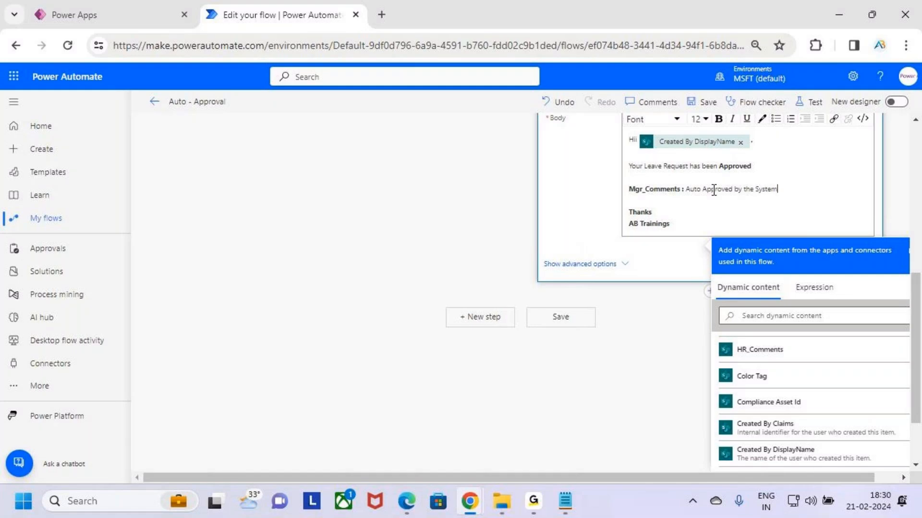
drag(788, 191, 735, 185)
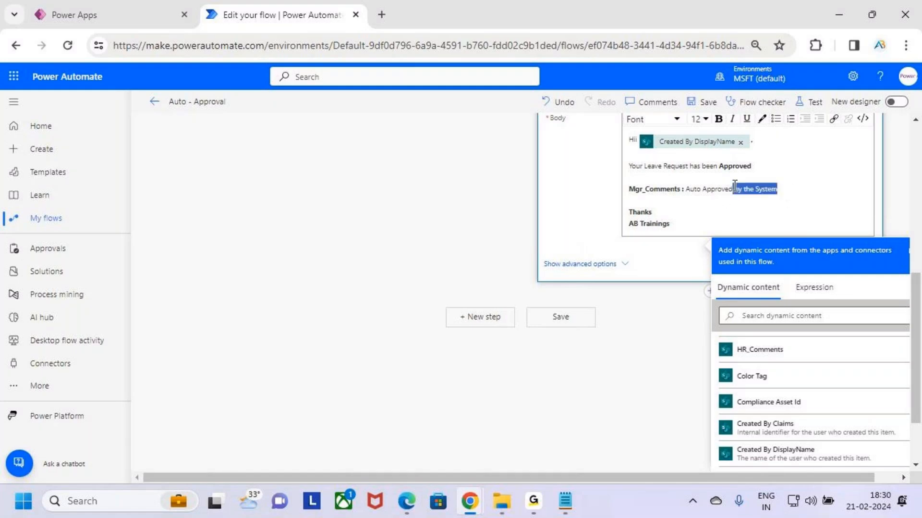
click(733, 217)
- Collapse the finished email action and start adding another action below it in the parallel branch
scroll(730, 204, up, 3)
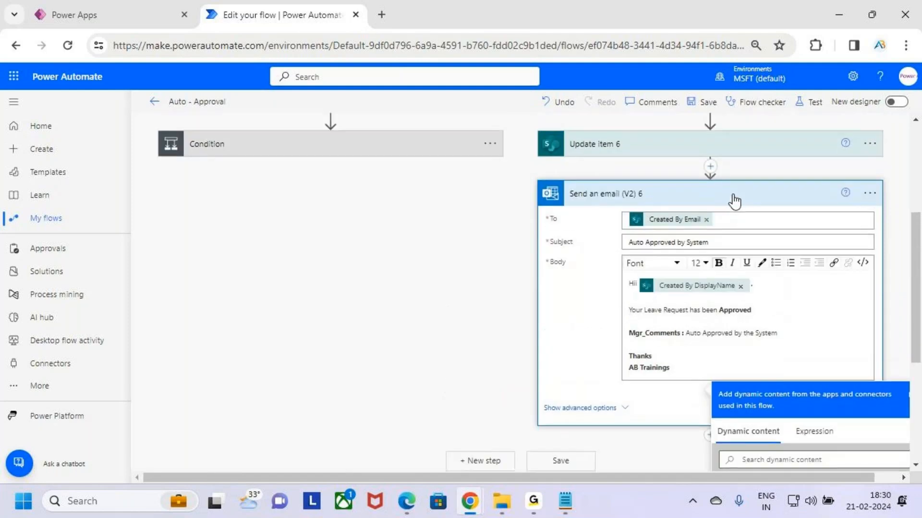
click(734, 204)
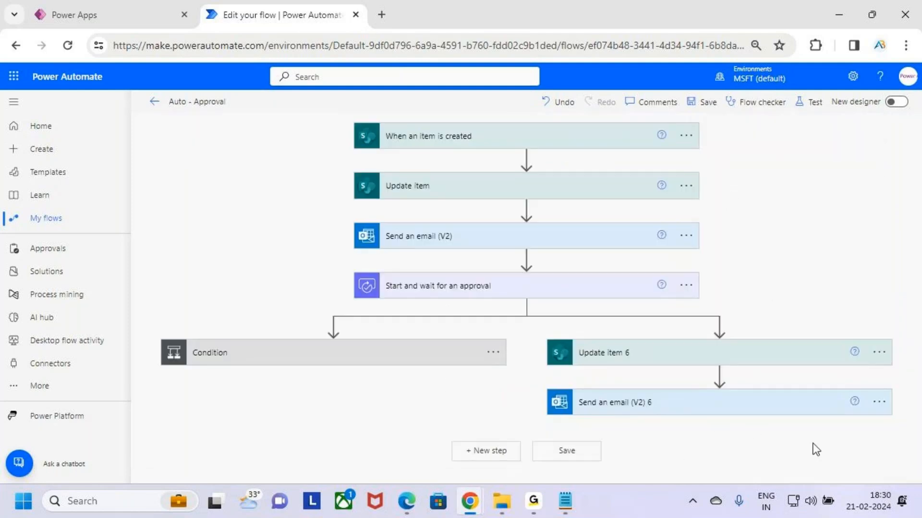
click(719, 425)
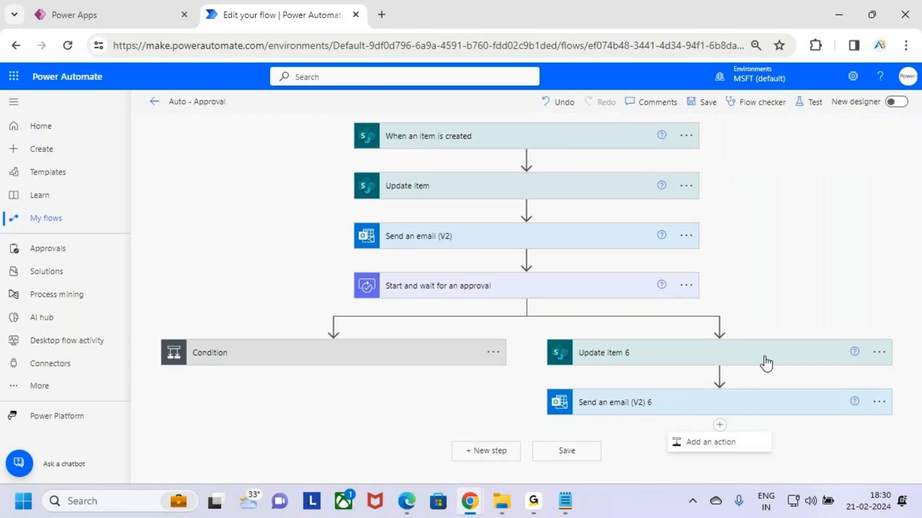
click(744, 435)
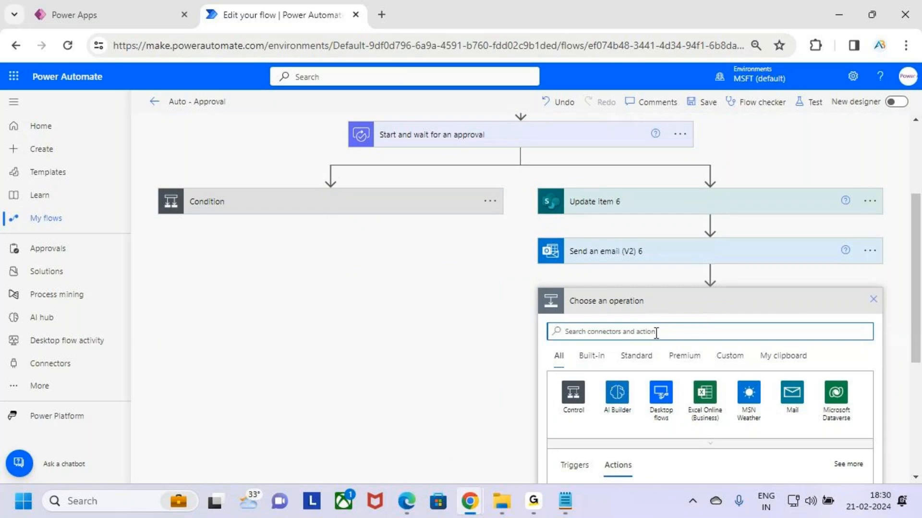
- Check the Terminate entry in the Notepad notes, then add the Control action Terminate below the email action
key(alt+Tab)
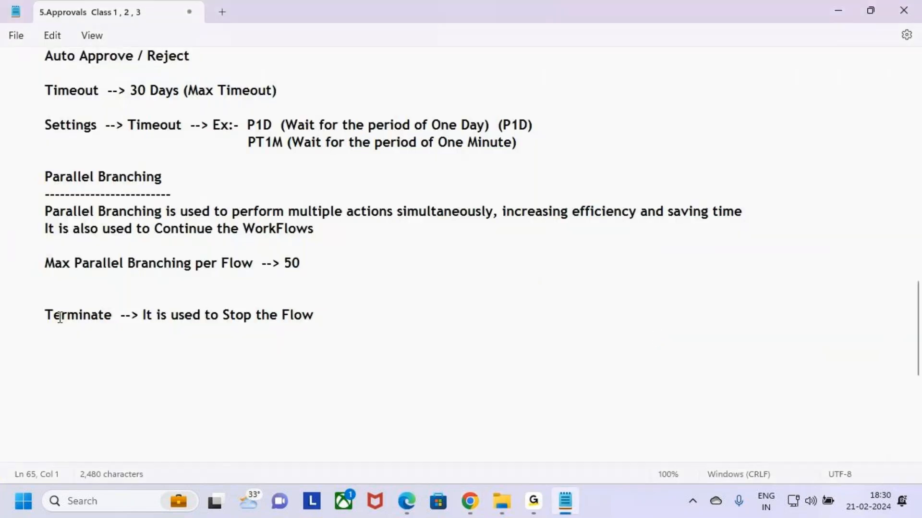
drag(45, 315, 119, 320)
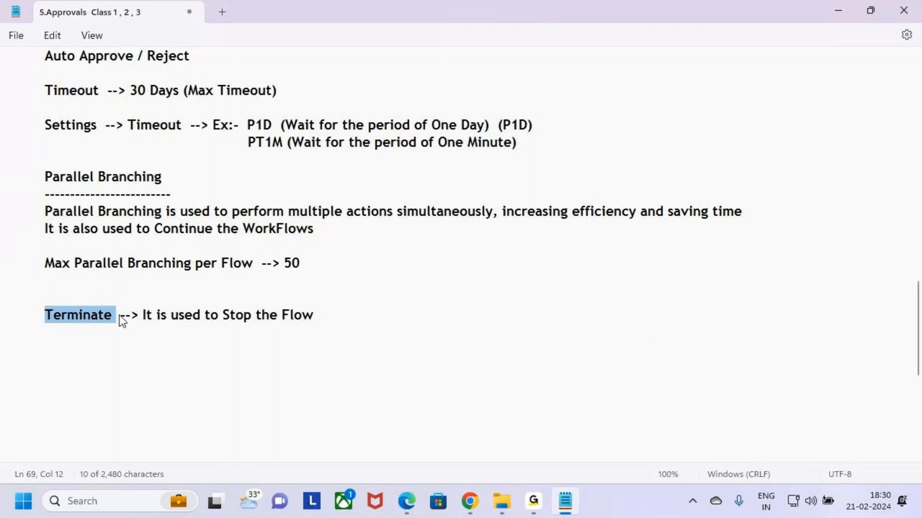
key(alt+Tab)
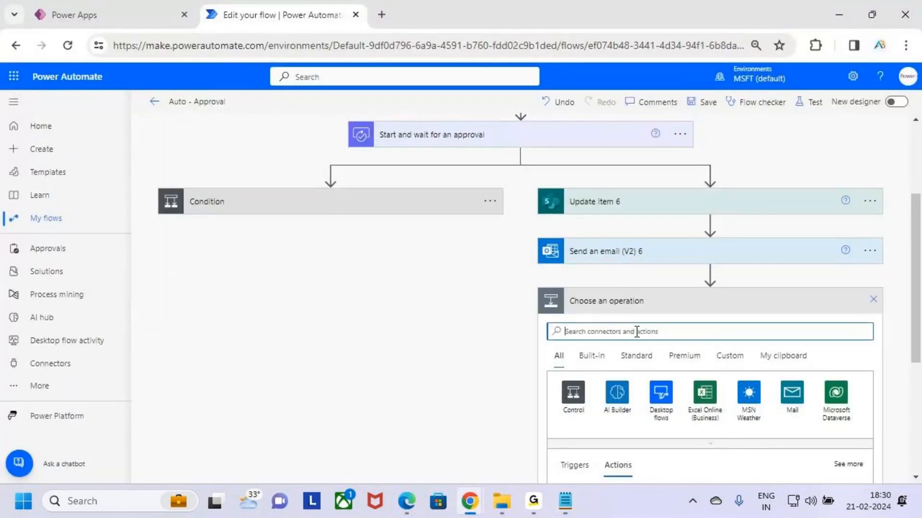
text(Terminate)
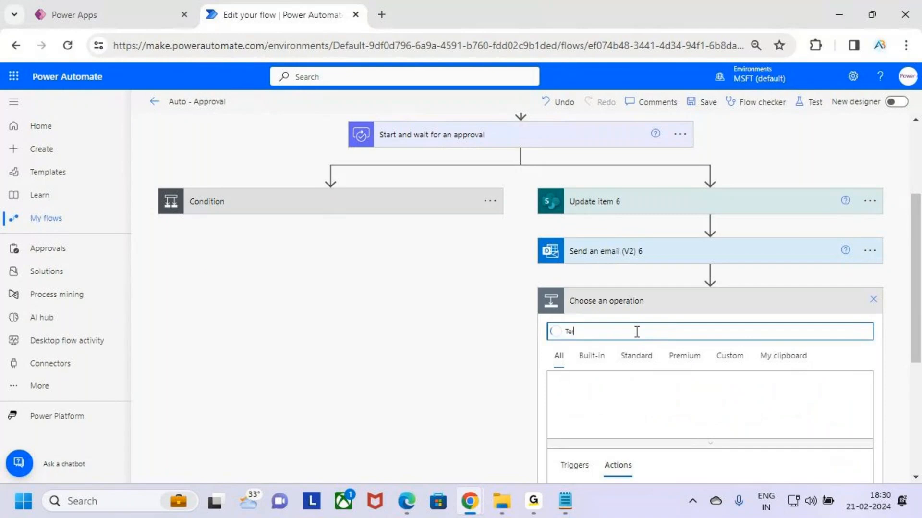
scroll(696, 269, down, 3)
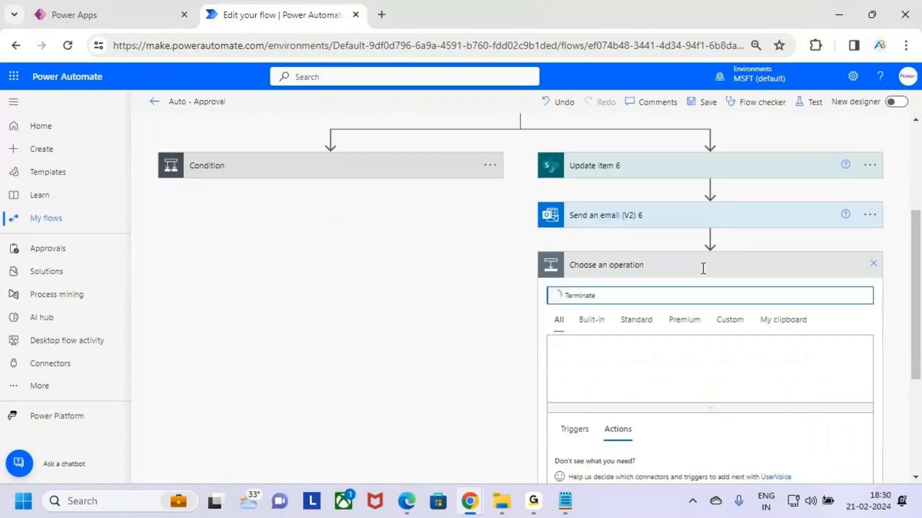
mouse_move(552, 338)
mouse_down()
mouse_move(589, 362)
mouse_move(633, 365)
mouse_up()
key(Escape)
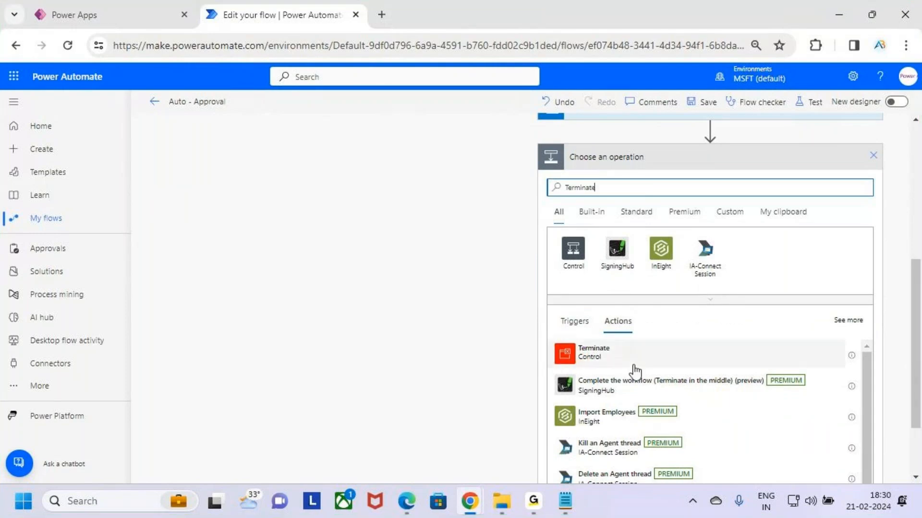
click(653, 353)
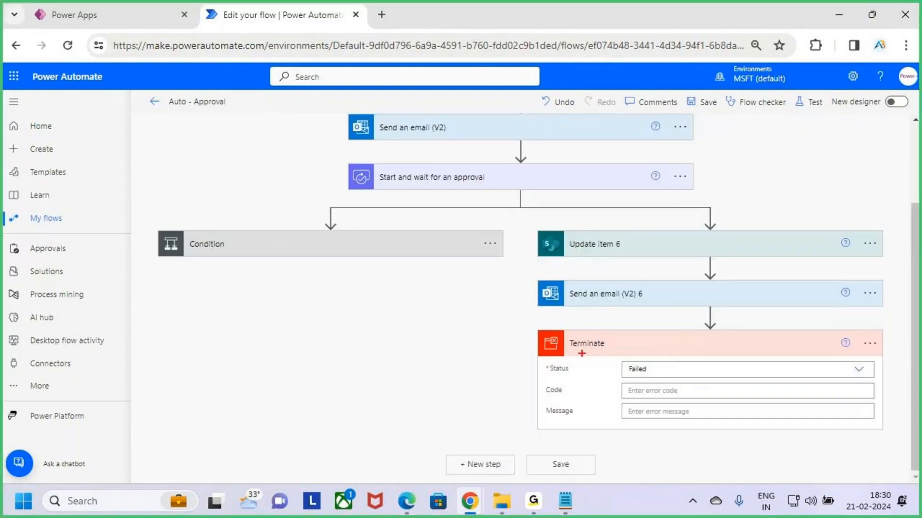
- Review the explanation of Terminate in the Notepad notes and return to the flow in Chrome
drag(534, 329, 638, 355)
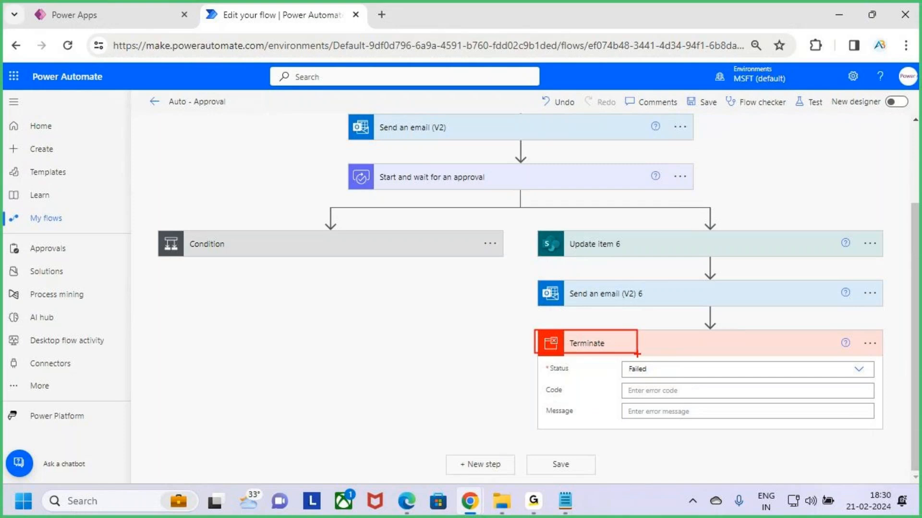
click(565, 501)
click(165, 337)
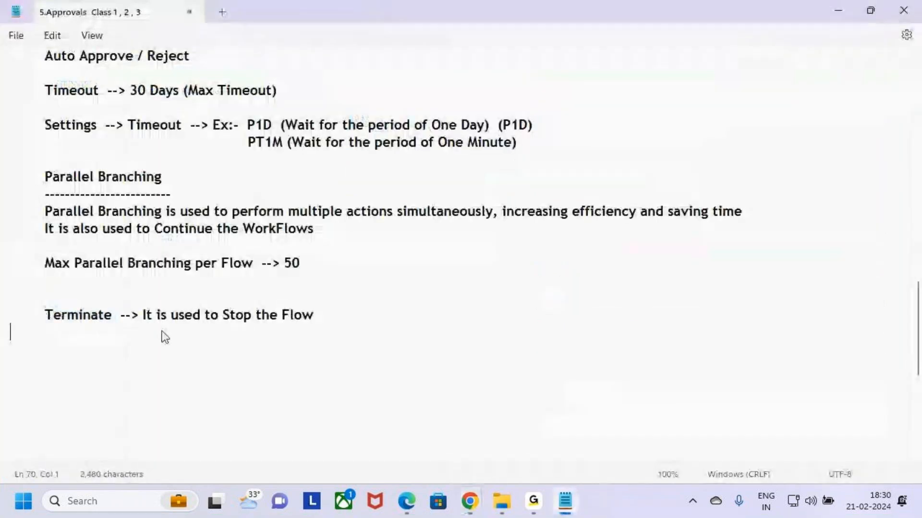
drag(138, 315, 328, 313)
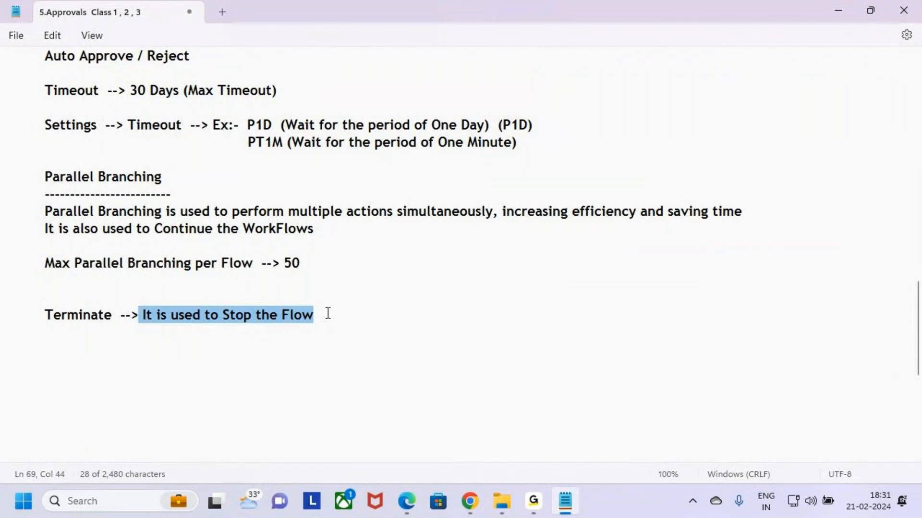
click(358, 314)
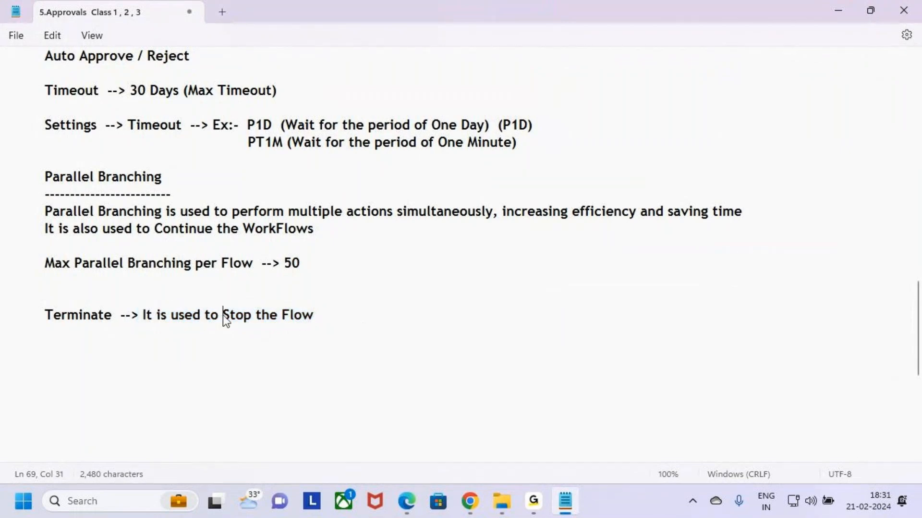
key(alt+Tab)
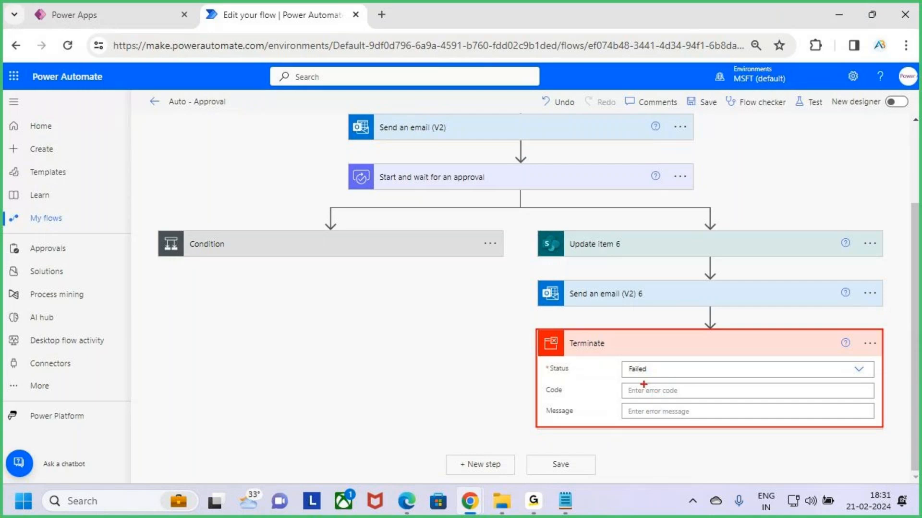
mouse_move(645, 385)
mouse_down()
mouse_move(654, 387)
mouse_move(707, 326)
mouse_up()
key(Escape)
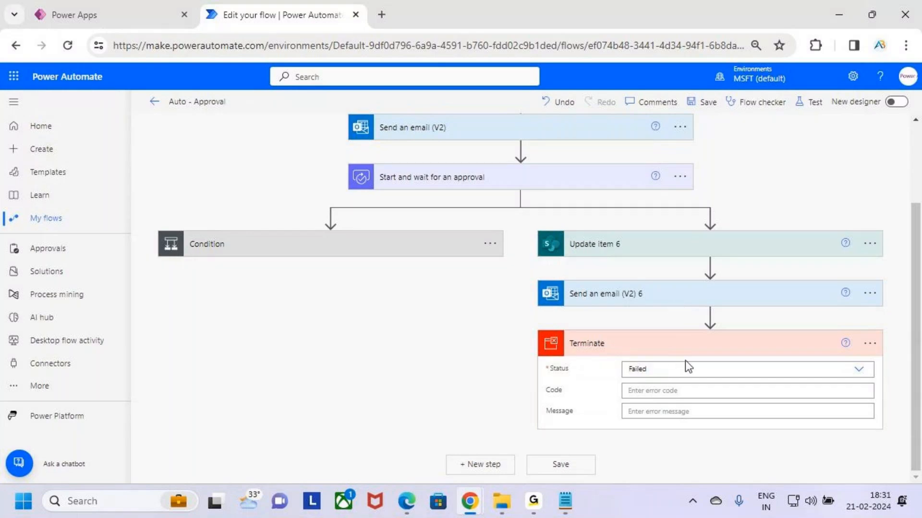
- Review the Terminate action's status options and set its status to Succeeded
drag(547, 373, 595, 371)
mouse_move(623, 393)
mouse_down()
mouse_move(639, 393)
mouse_move(656, 411)
mouse_up()
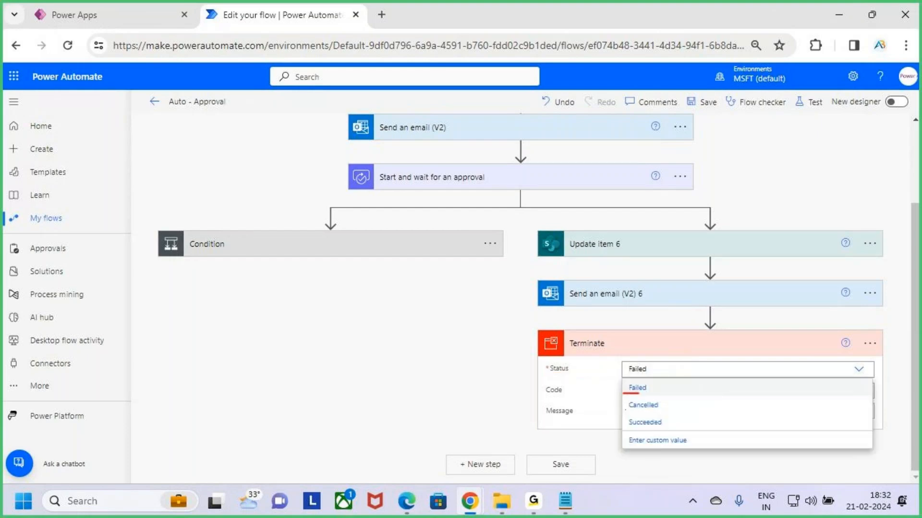
drag(630, 430, 666, 430)
mouse_move(629, 392)
mouse_down()
mouse_move(656, 392)
mouse_move(625, 410)
mouse_move(674, 406)
mouse_move(642, 397)
mouse_move(618, 407)
mouse_move(629, 419)
mouse_move(654, 432)
mouse_move(664, 416)
mouse_up()
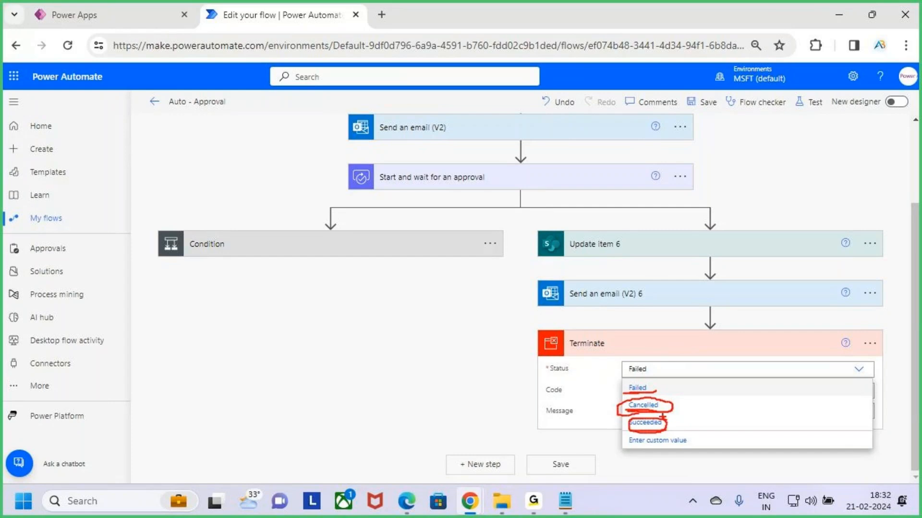
key(Escape)
click(673, 425)
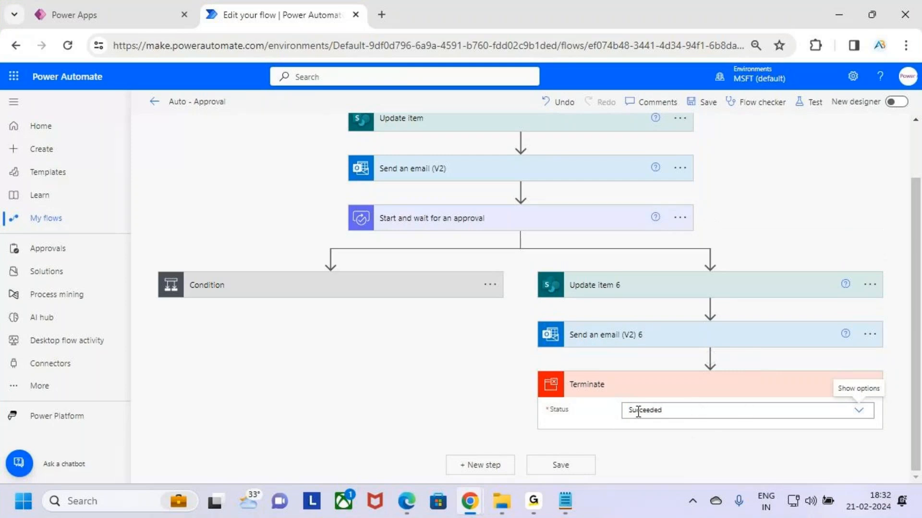
- Check the timeout duration in the settings of the Start and wait for an approval action and cancel out of them
scroll(633, 365, up, 2)
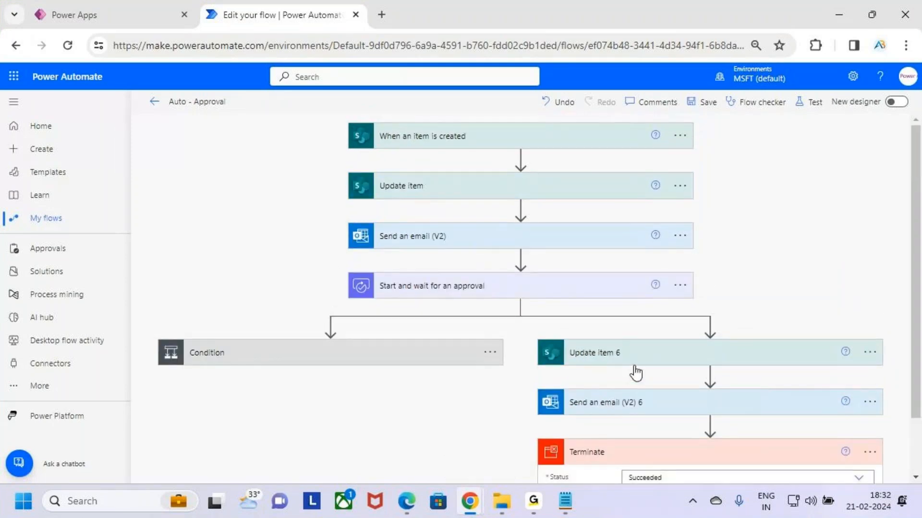
scroll(672, 358, down, 2)
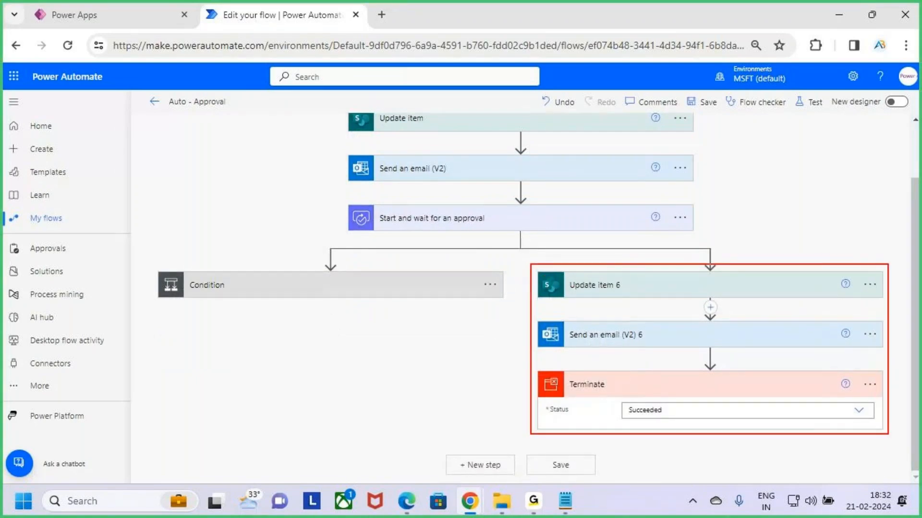
click(682, 223)
click(670, 261)
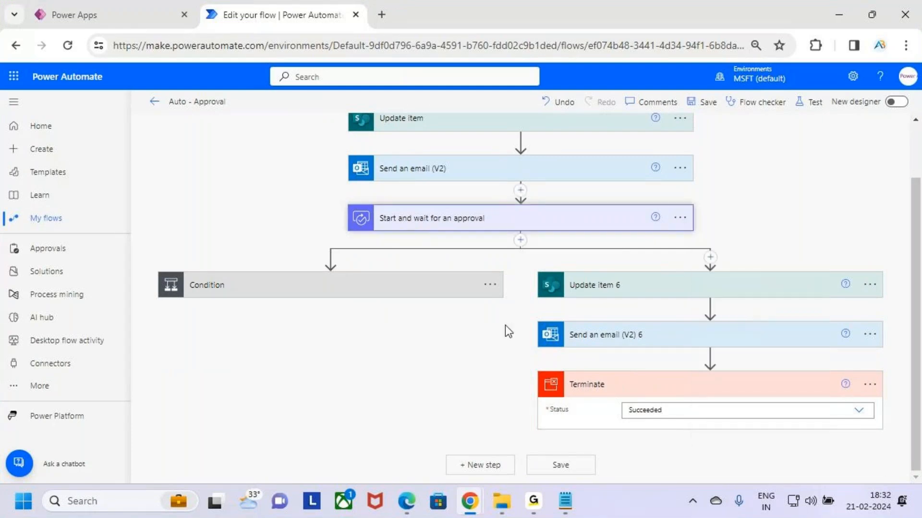
scroll(513, 308, down, 3)
click(478, 177)
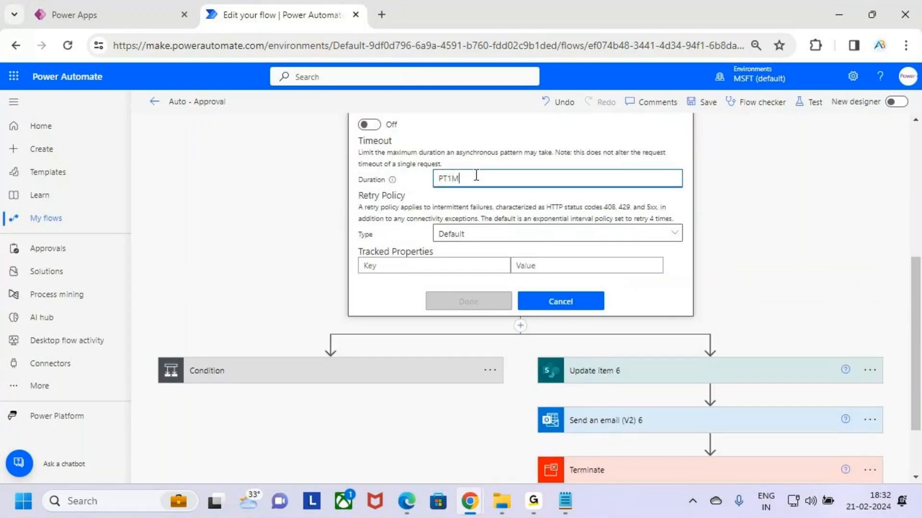
click(580, 299)
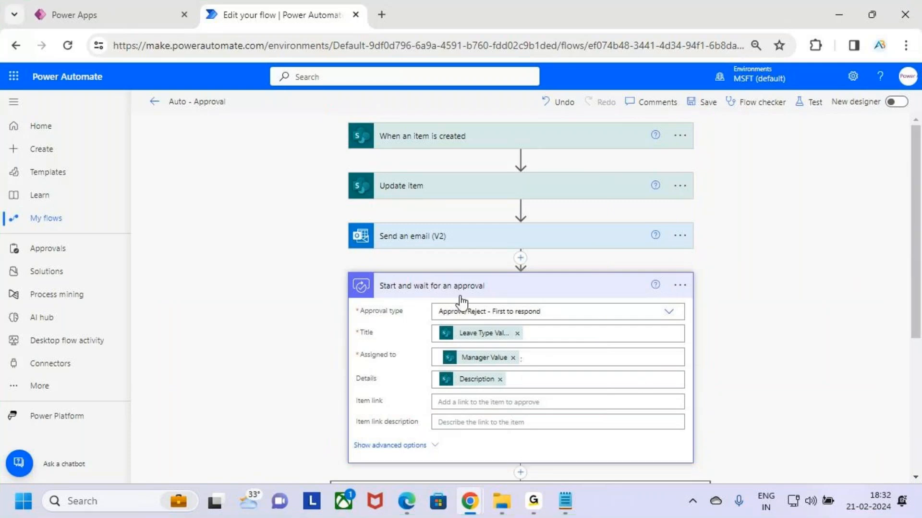
mouse_move(344, 270)
mouse_down()
mouse_move(393, 321)
mouse_move(693, 462)
mouse_up()
mouse_move(694, 392)
mouse_down()
mouse_move(720, 391)
mouse_move(726, 408)
mouse_up()
drag(758, 356, 759, 389)
mouse_move(767, 362)
mouse_down()
mouse_move(787, 385)
mouse_move(792, 378)
mouse_move(777, 371)
mouse_move(801, 372)
mouse_move(807, 388)
mouse_up()
key(Escape)
- Review which outcomes of Start and wait for an approval the Condition is configured to run after, and close that configuration
scroll(619, 337, down, 1)
scroll(619, 338, down, 4)
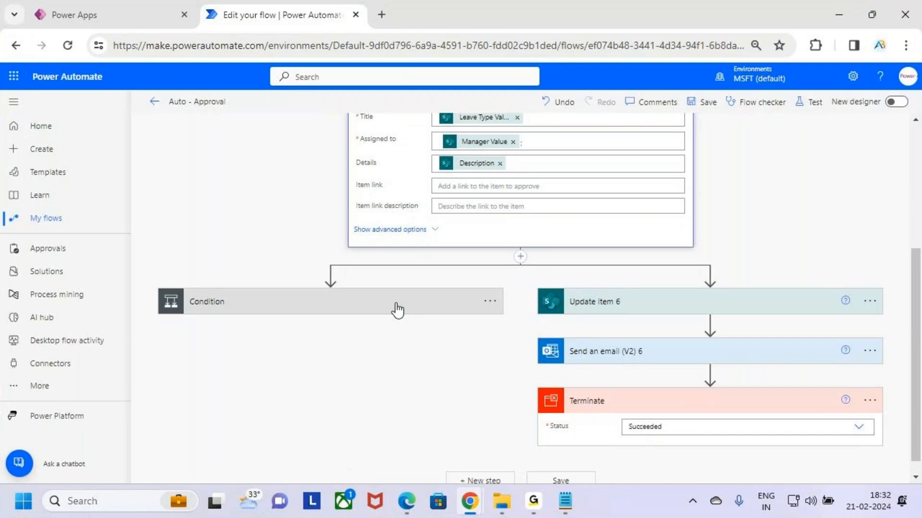
key(ctrl+2)
drag(190, 285, 349, 323)
key(Escape)
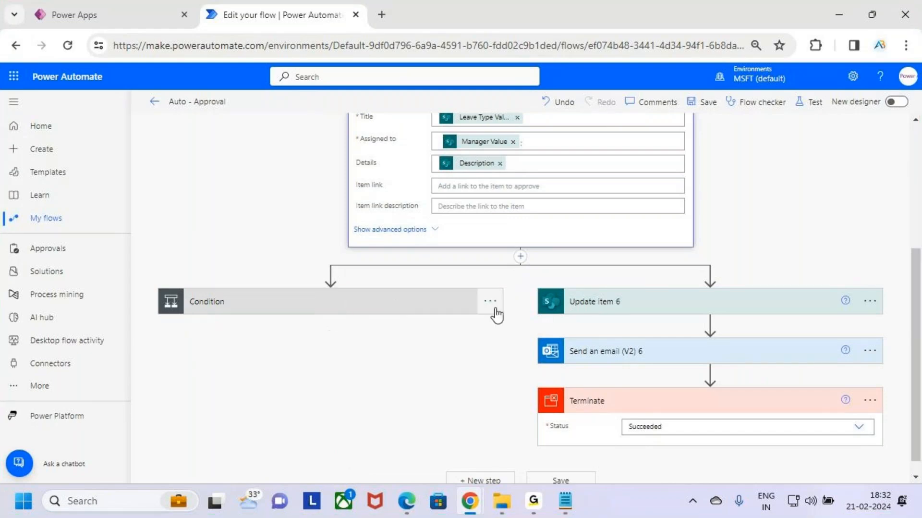
click(489, 301)
click(572, 422)
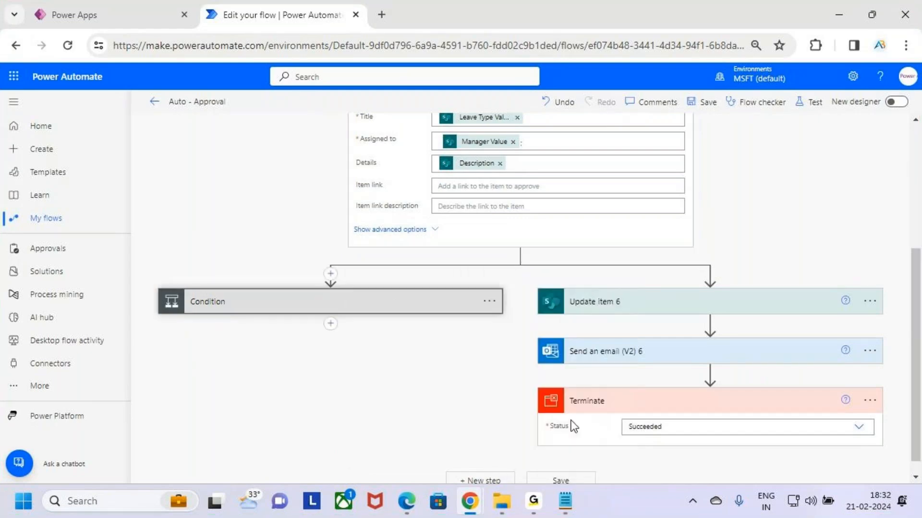
key(ctrl+2)
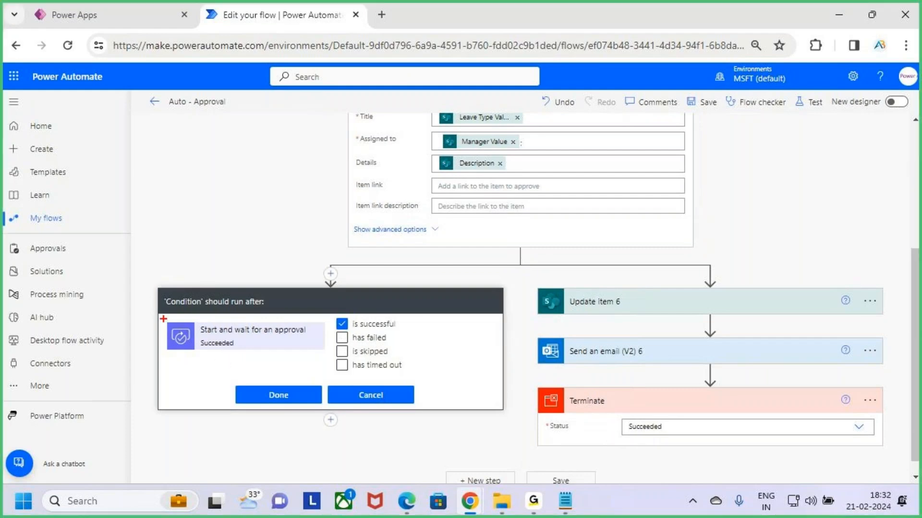
mouse_move(163, 317)
mouse_down()
mouse_move(331, 359)
mouse_move(407, 336)
mouse_up()
key(Escape)
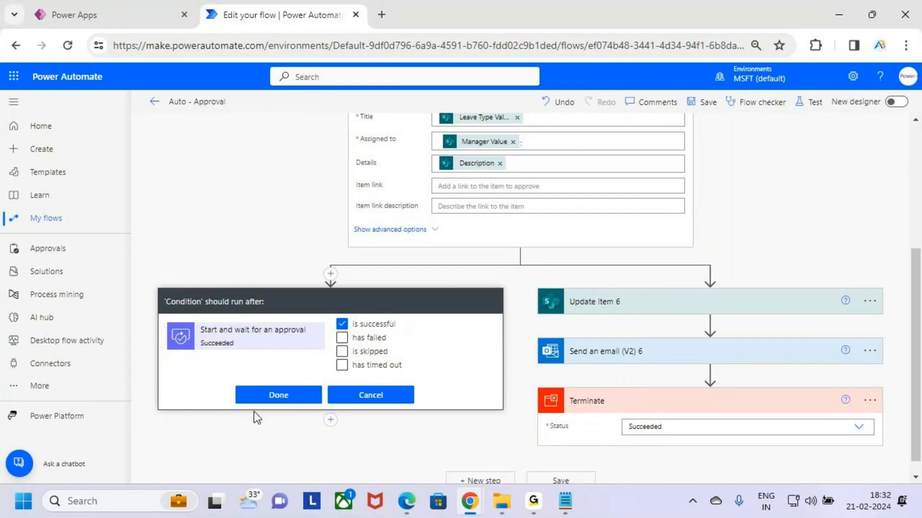
click(279, 395)
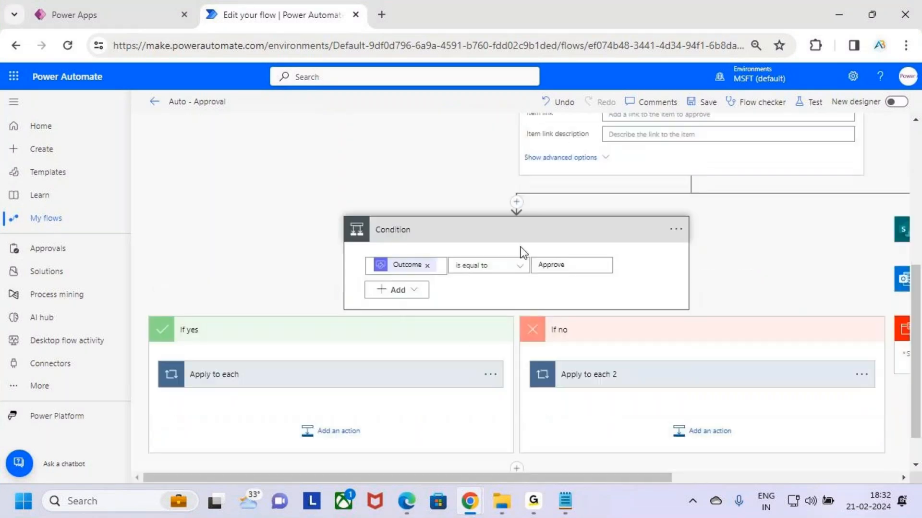
- Collapse the Condition with its If yes and If no branches, and collapse the Start and wait for an approval action
click(422, 325)
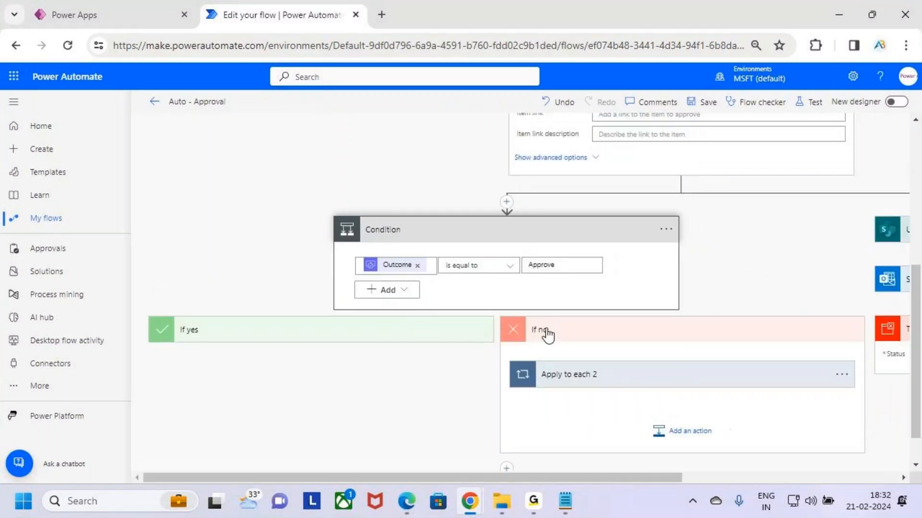
click(545, 333)
click(548, 277)
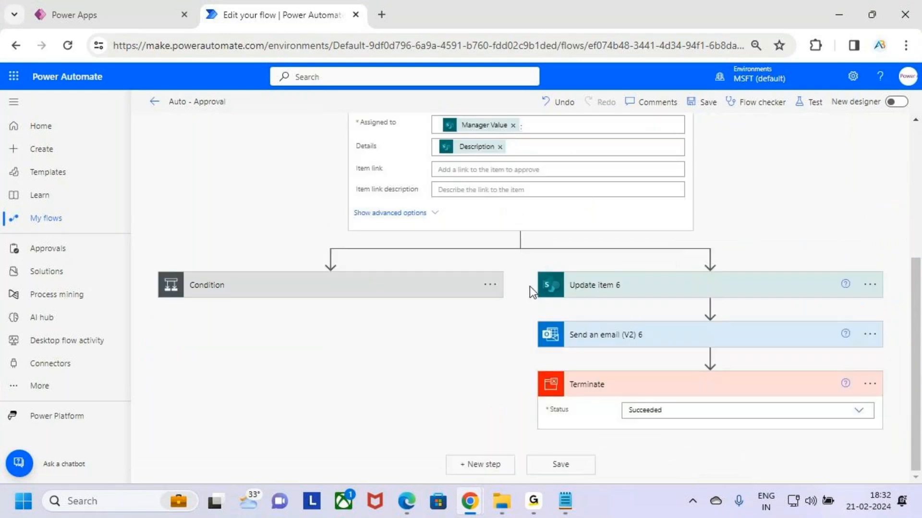
key(ctrl+2)
drag(167, 266, 401, 321)
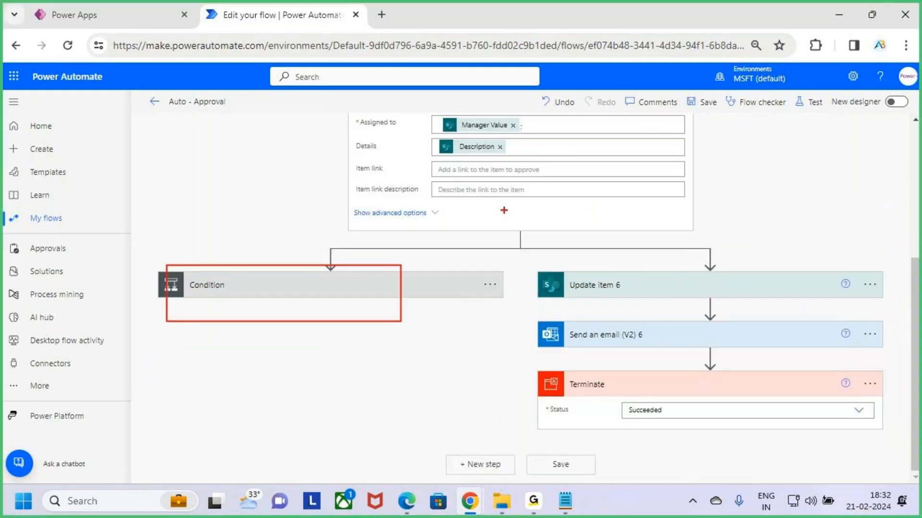
key(Escape)
scroll(508, 204, up, 3)
click(513, 203)
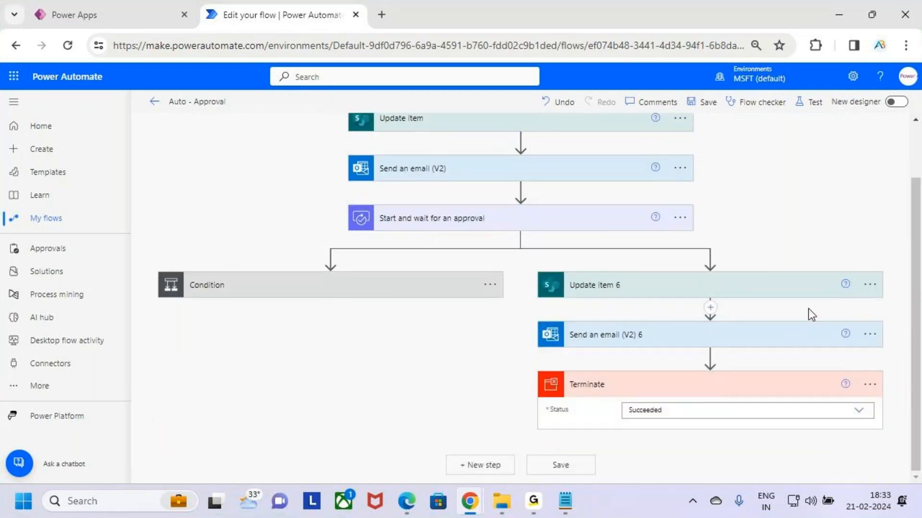
key(ctrl+2)
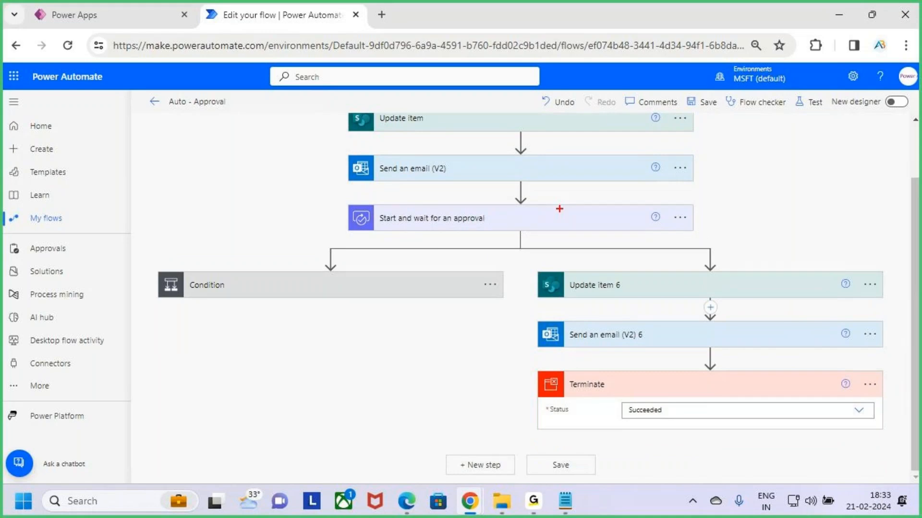
mouse_move(346, 200)
mouse_down()
mouse_move(385, 230)
mouse_move(704, 233)
mouse_move(733, 219)
mouse_up()
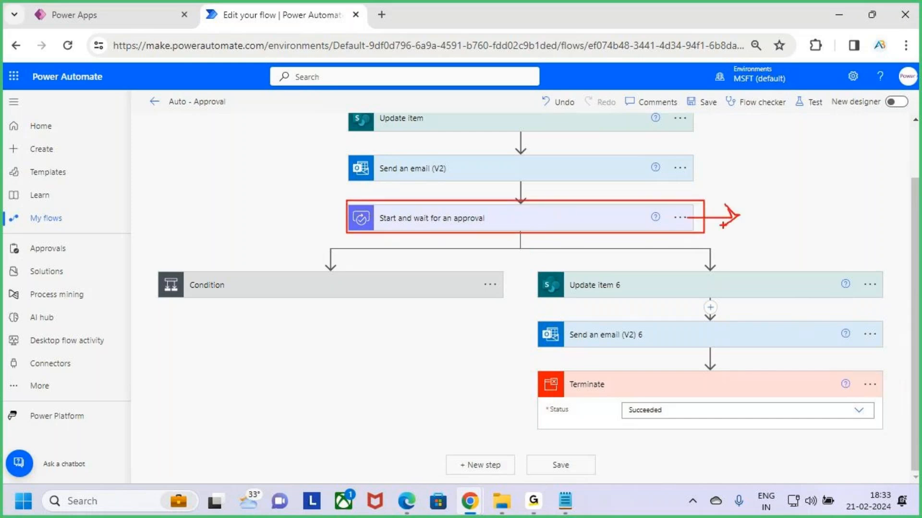
key(Escape)
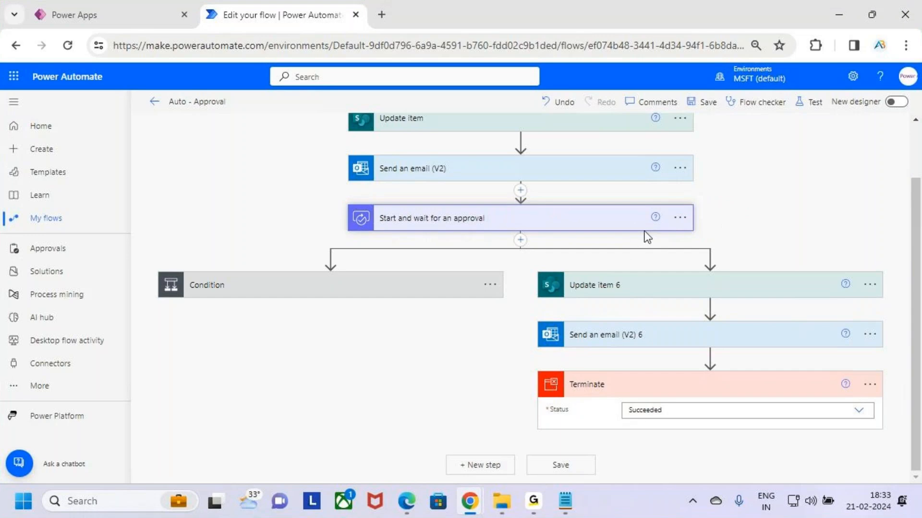
key(ctrl+2)
mouse_move(525, 263)
mouse_down()
mouse_move(559, 295)
mouse_move(797, 412)
mouse_move(897, 438)
mouse_up()
key(Escape)
key(ctrl+2)
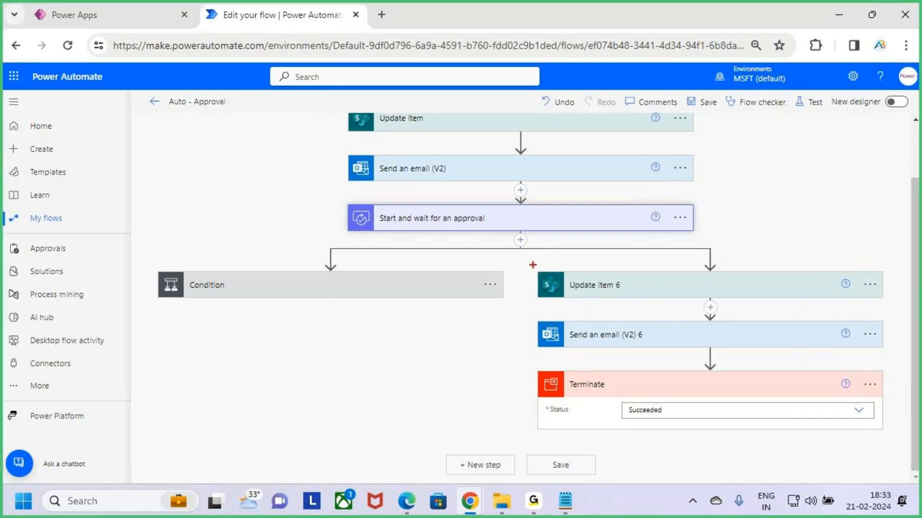
drag(533, 264, 894, 437)
key(Escape)
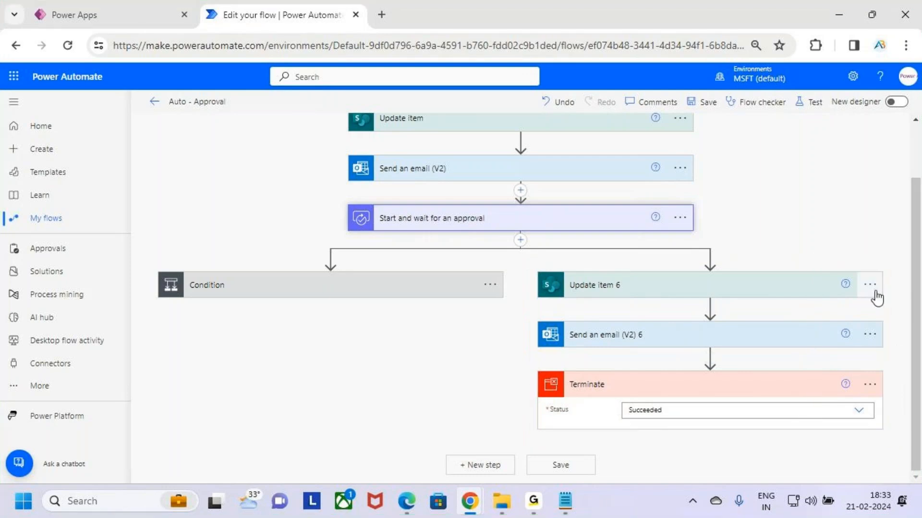
- Configure Update item 6 to run only after Start and wait for an approval has timed out, and collapse the action
click(871, 284)
key(ctrl+2)
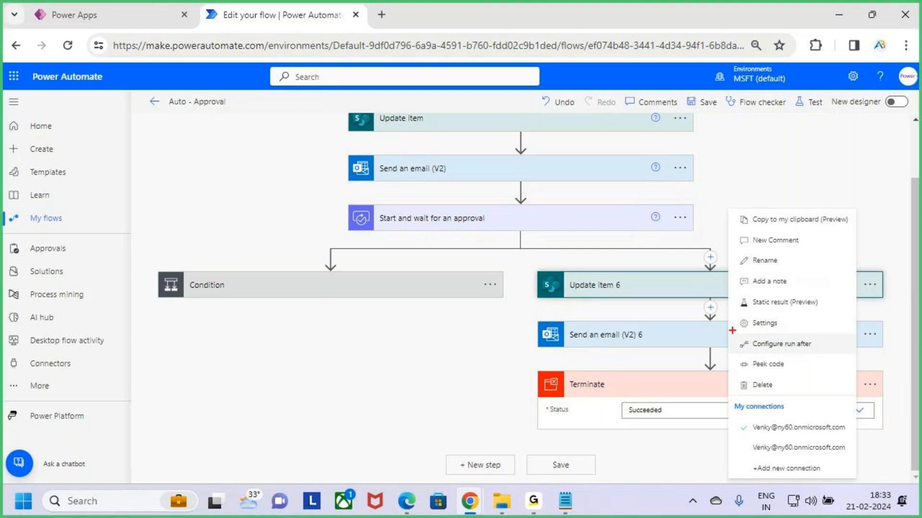
drag(732, 330, 835, 357)
key(Escape)
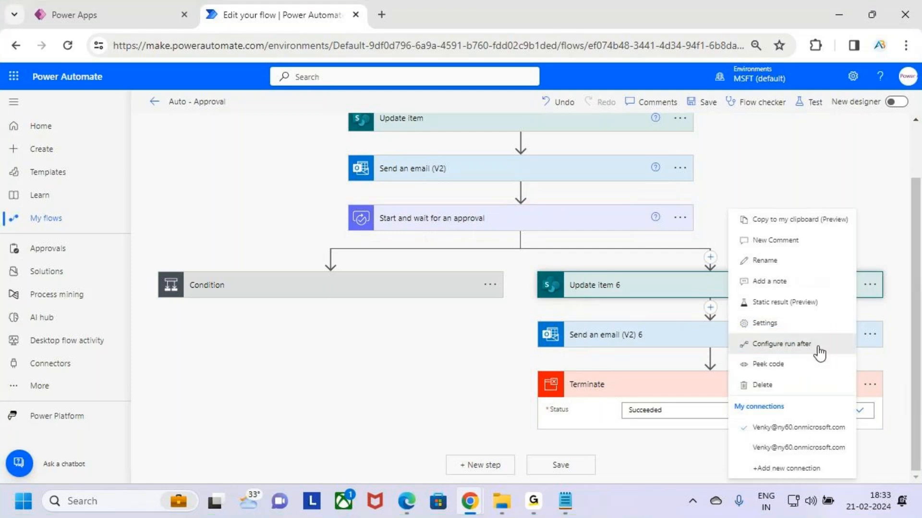
click(819, 349)
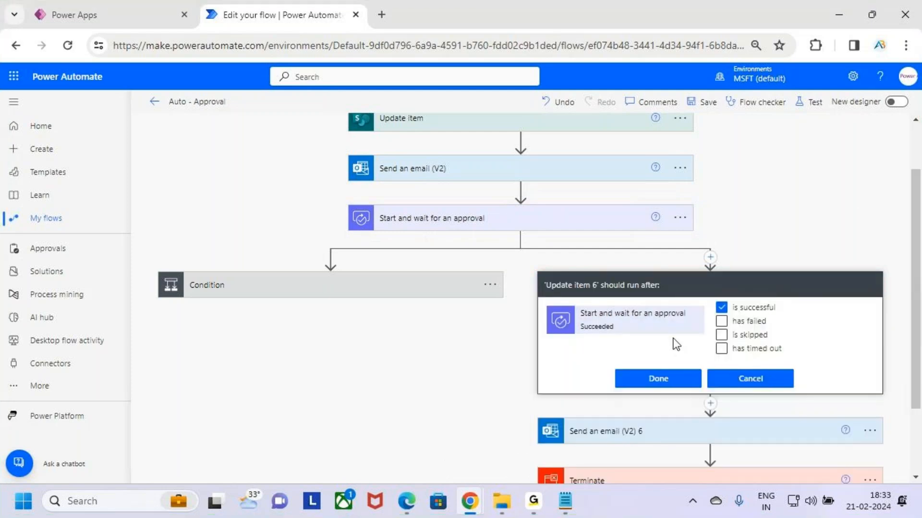
key(ctrl+2)
drag(360, 196, 476, 217)
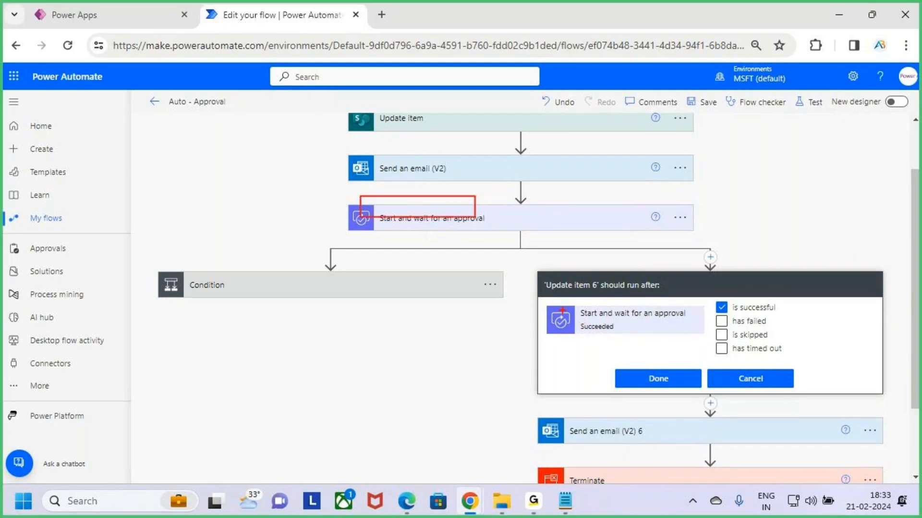
drag(546, 298, 697, 335)
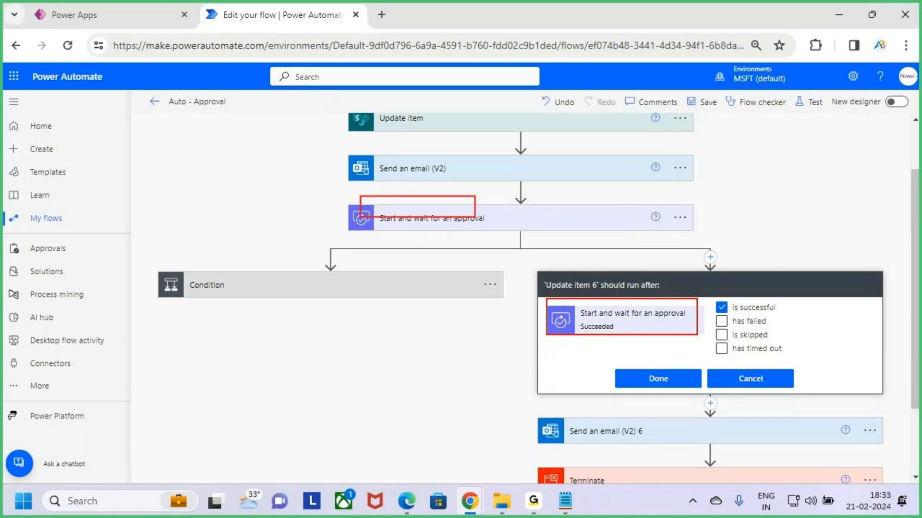
drag(609, 307, 663, 258)
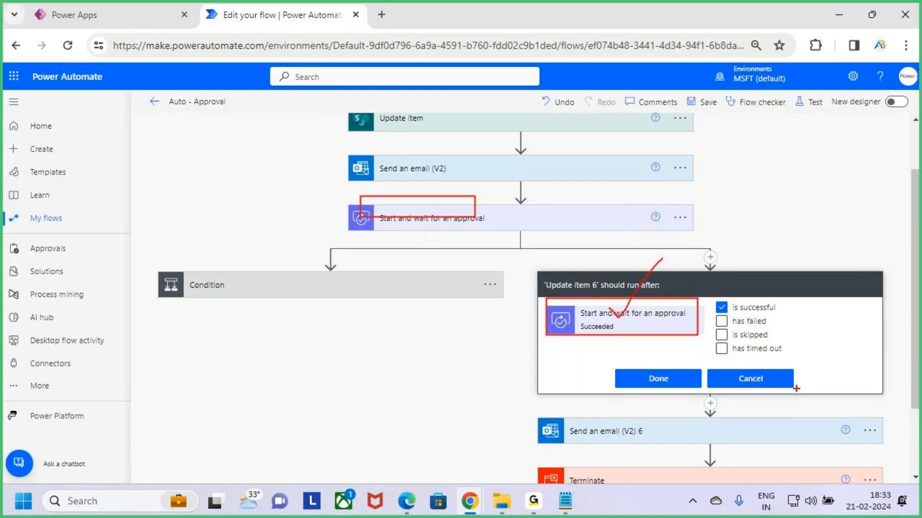
drag(720, 347, 742, 333)
click(721, 307)
click(721, 348)
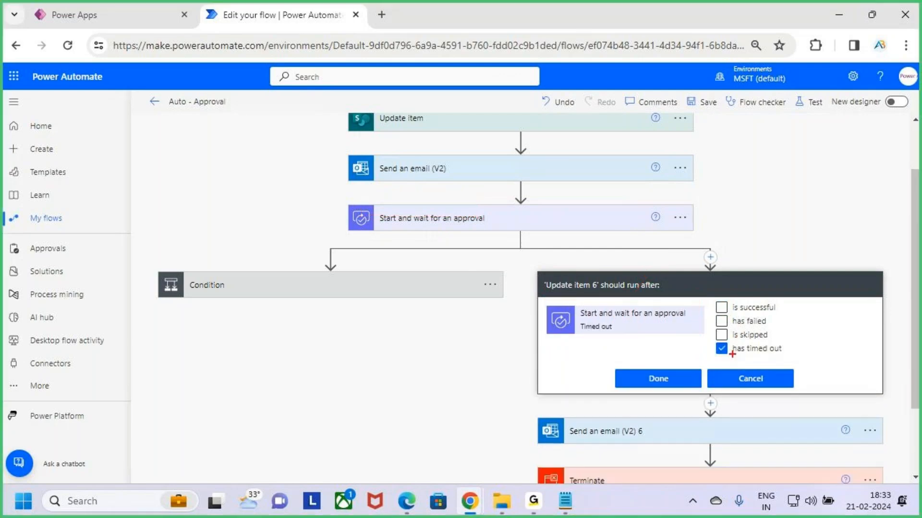
drag(733, 354, 775, 355)
mouse_move(344, 198)
mouse_down()
mouse_move(702, 236)
mouse_move(704, 183)
mouse_up()
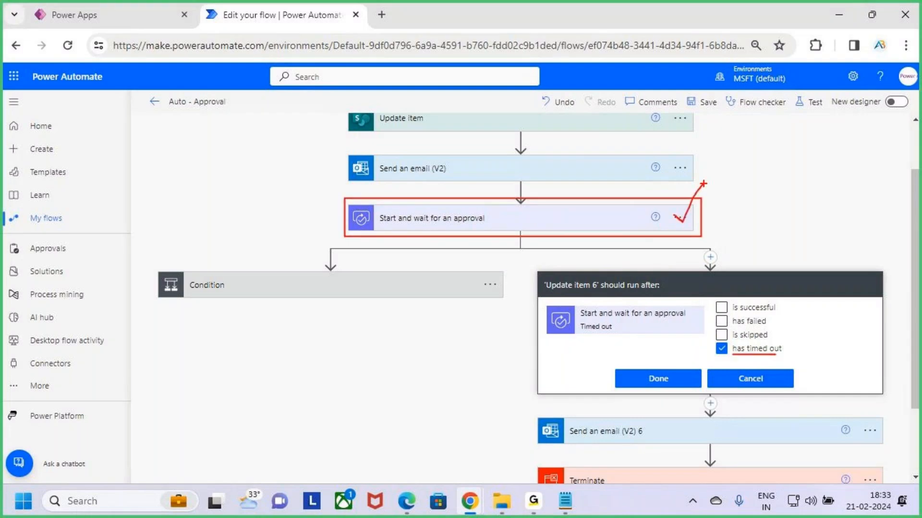
key(Escape)
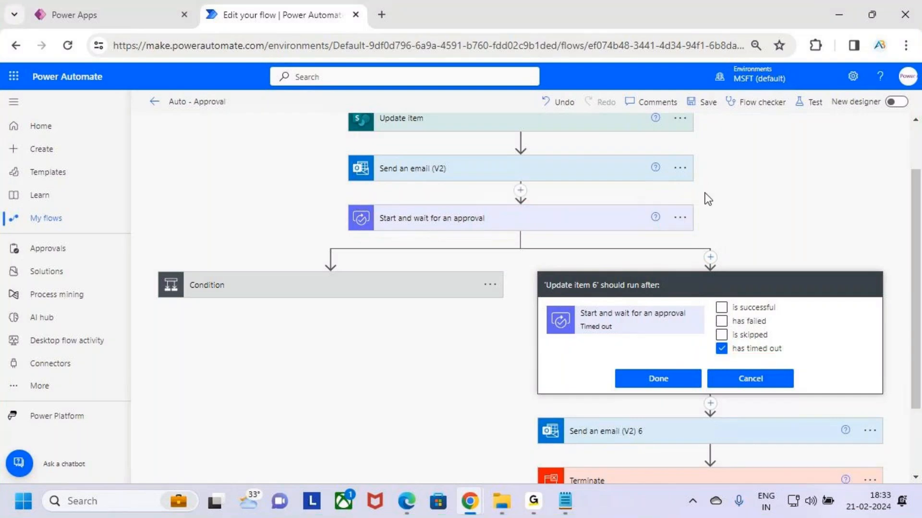
click(668, 384)
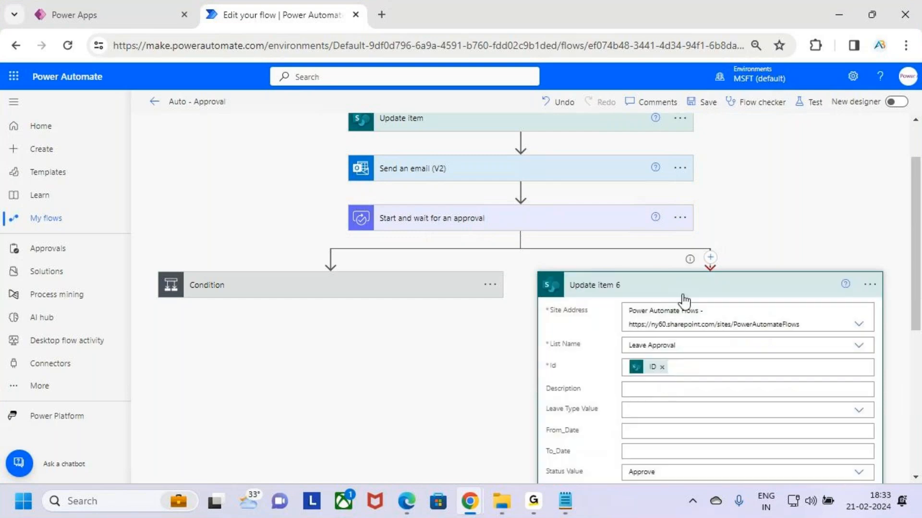
click(681, 293)
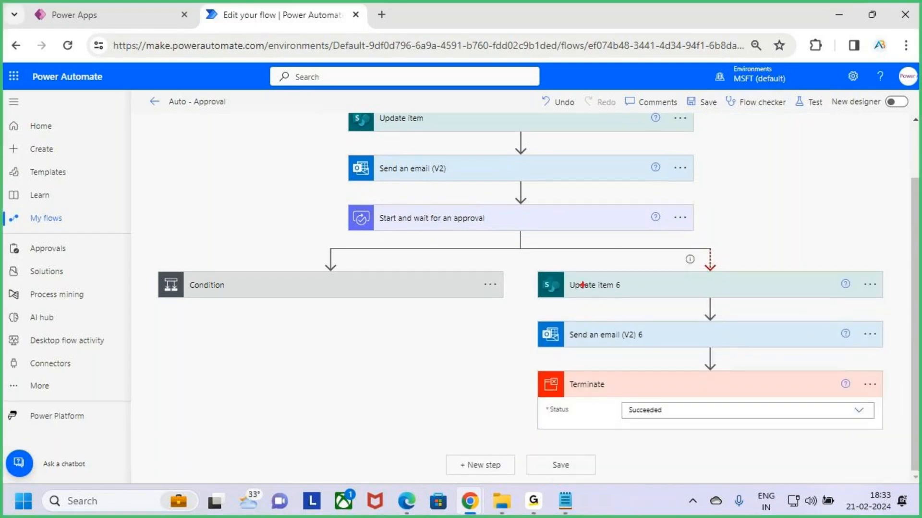
drag(528, 266, 897, 438)
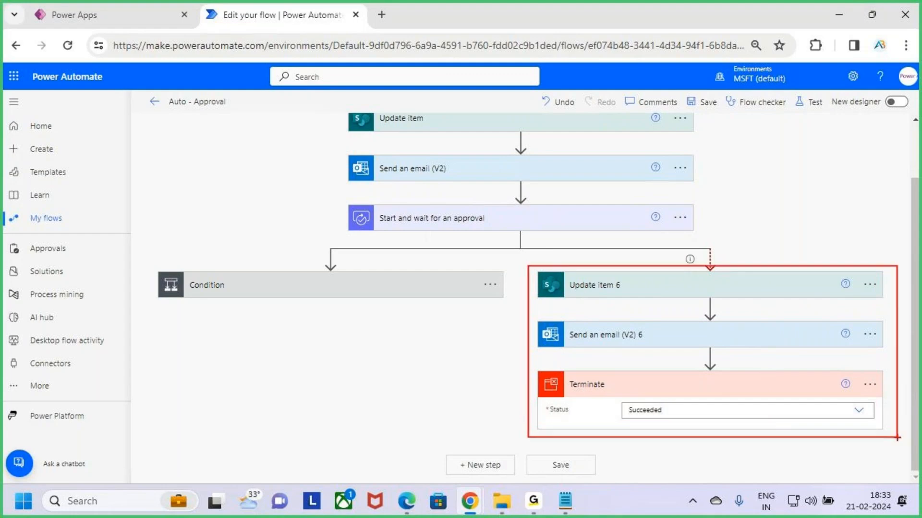
drag(626, 219, 653, 191)
drag(727, 198, 739, 193)
mouse_move(745, 198)
mouse_down()
mouse_move(752, 204)
mouse_move(769, 191)
mouse_move(795, 215)
mouse_move(823, 188)
mouse_move(826, 218)
mouse_up()
drag(814, 202, 847, 192)
drag(701, 339, 778, 308)
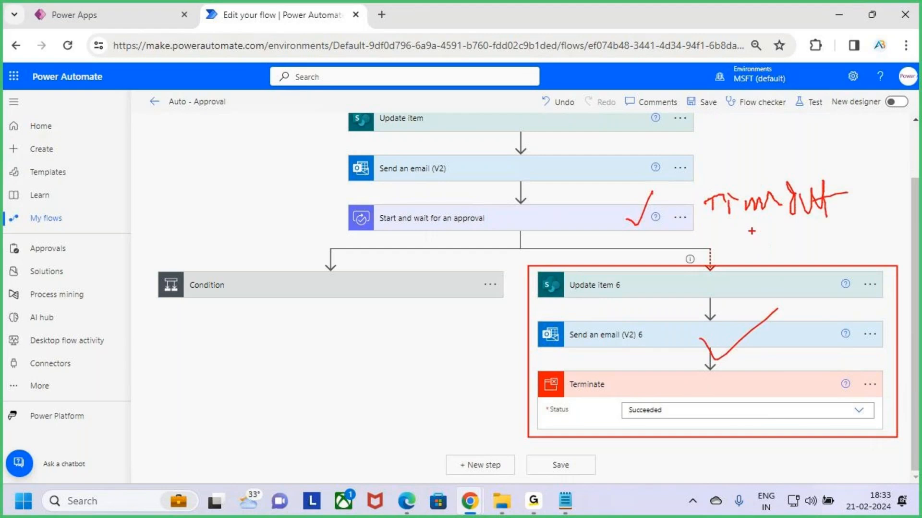
drag(722, 127, 723, 160)
mouse_move(740, 163)
mouse_down()
mouse_move(742, 123)
mouse_move(768, 164)
mouse_up()
mouse_move(155, 264)
mouse_down()
mouse_move(278, 323)
mouse_move(493, 337)
mouse_up()
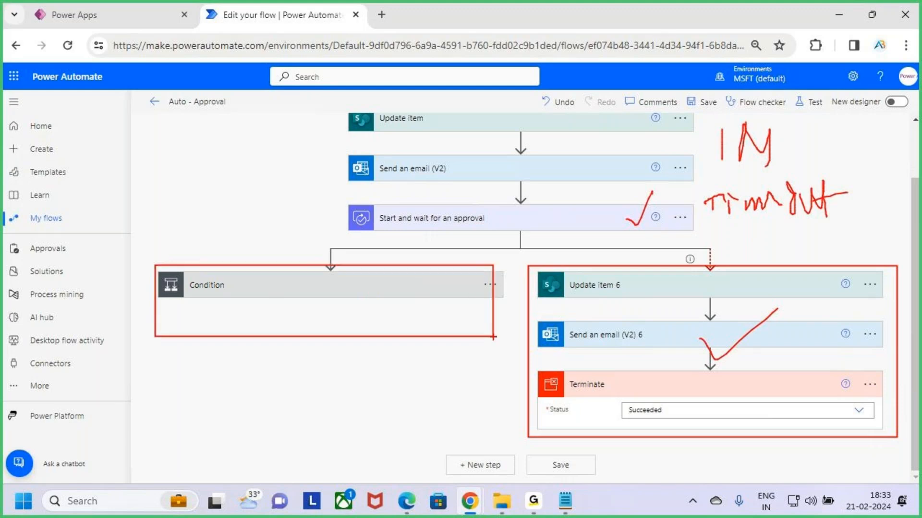
key(Escape)
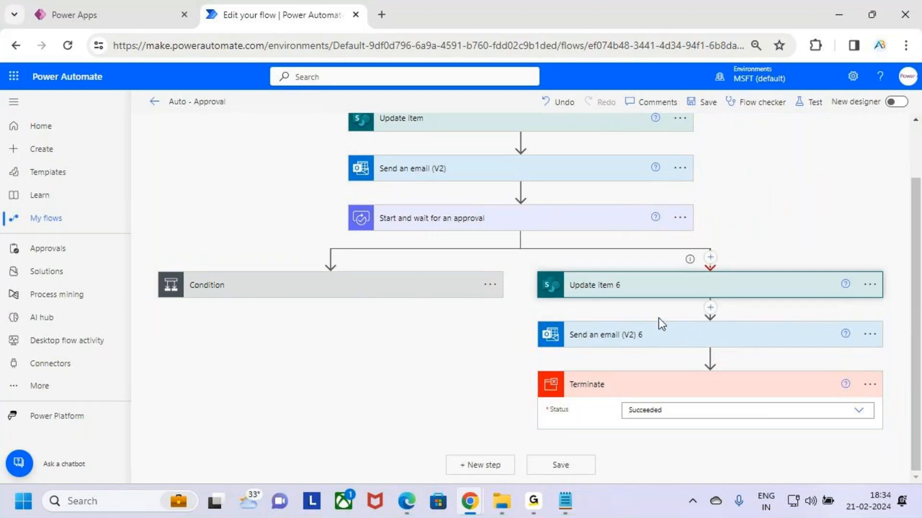
- Check the Status Value choices in Update item 6, collapse the action, and save the Auto - Approval flow
click(663, 293)
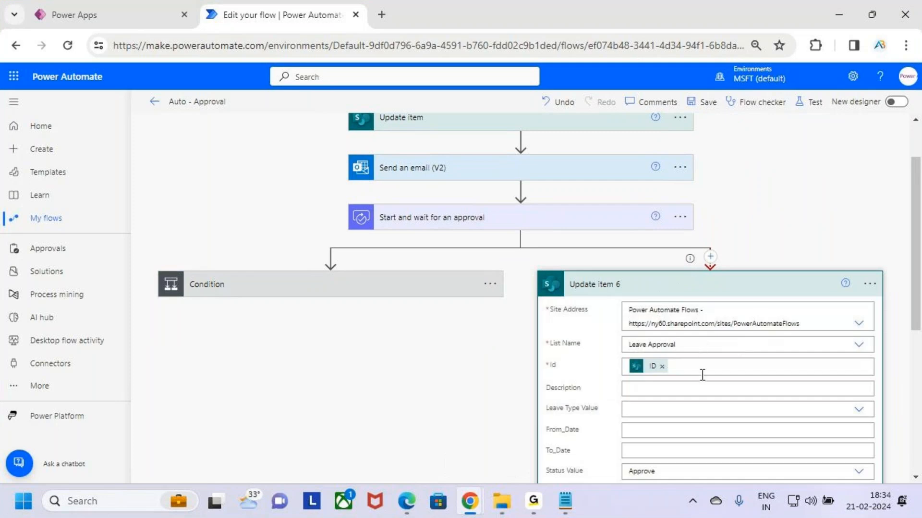
scroll(702, 374, down, 3)
click(672, 330)
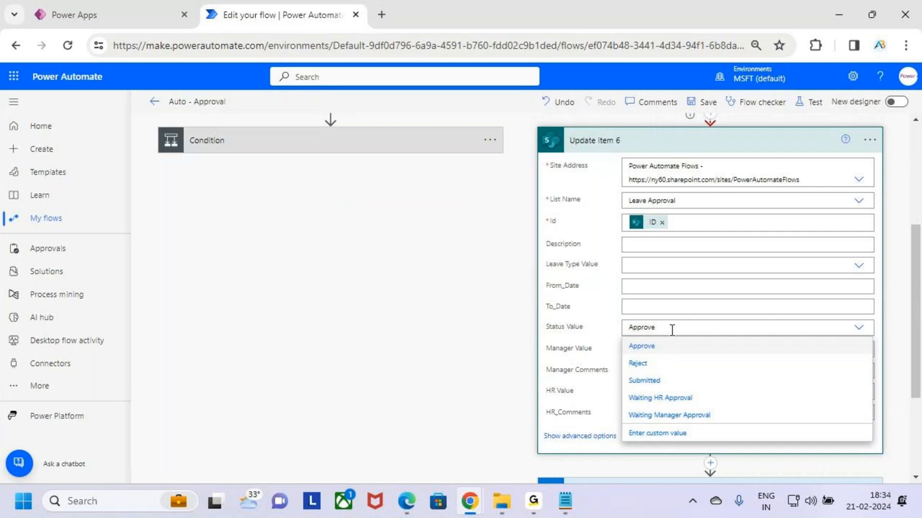
scroll(738, 197, up, 4)
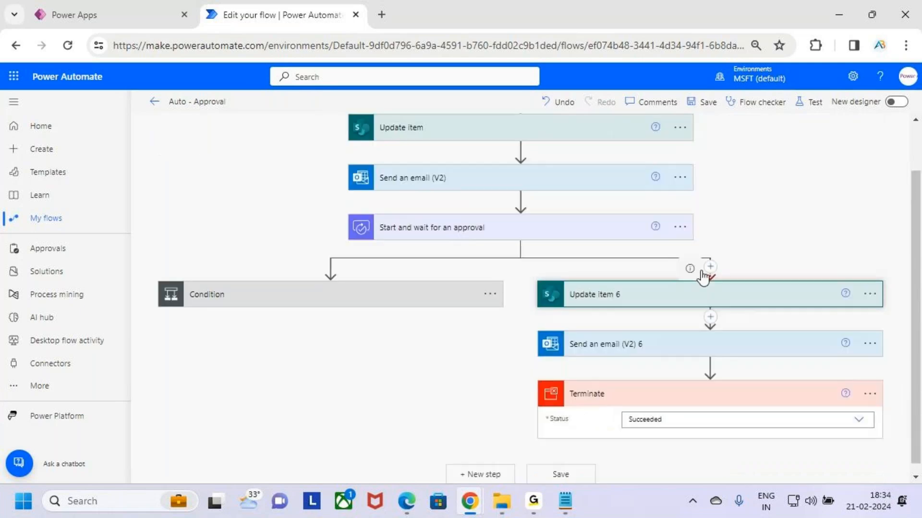
click(705, 102)
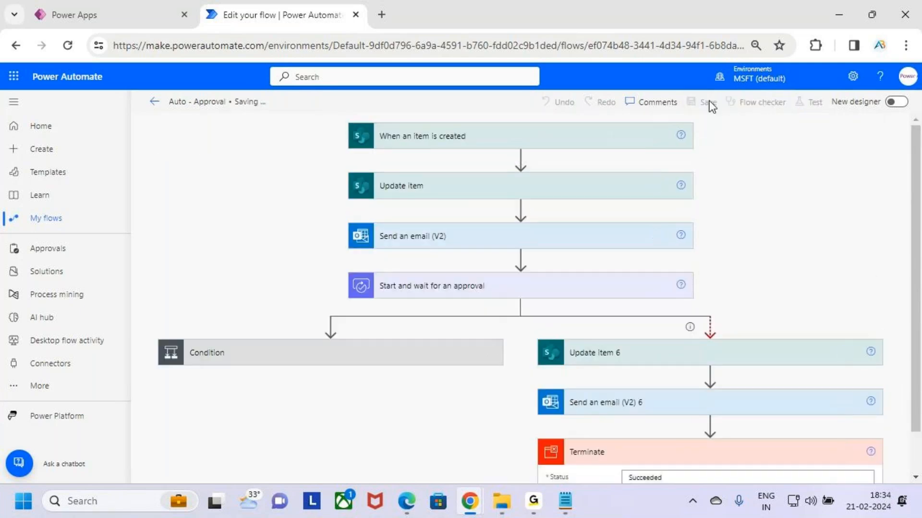
scroll(788, 366, down, 1)
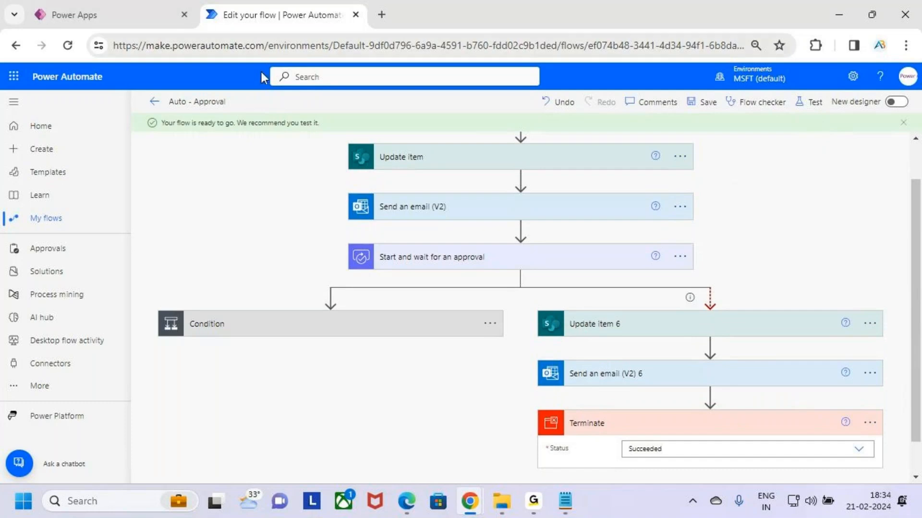
- Open SharePoint in a new tab and go to the Leave Approval list of the Power Automate Flows site
click(14, 76)
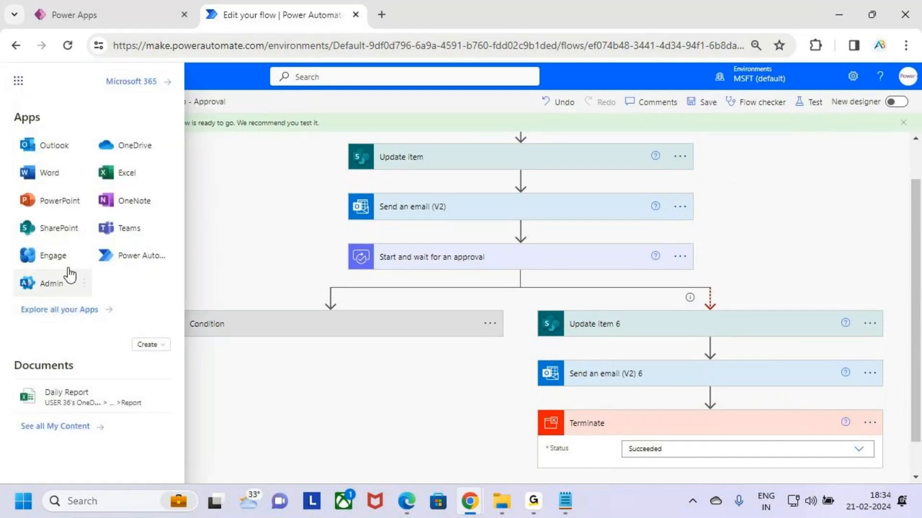
click(62, 234)
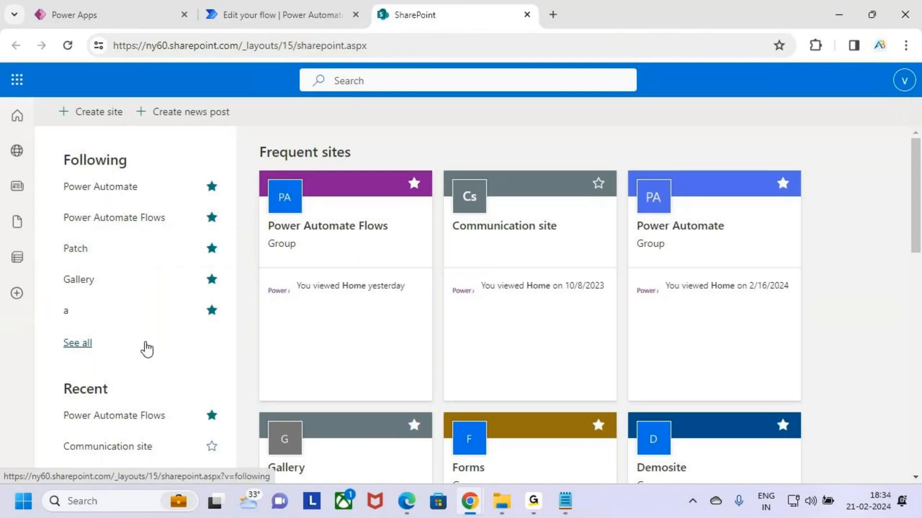
scroll(147, 353, down, 2)
scroll(231, 327, down, 1)
scroll(304, 294, up, 3)
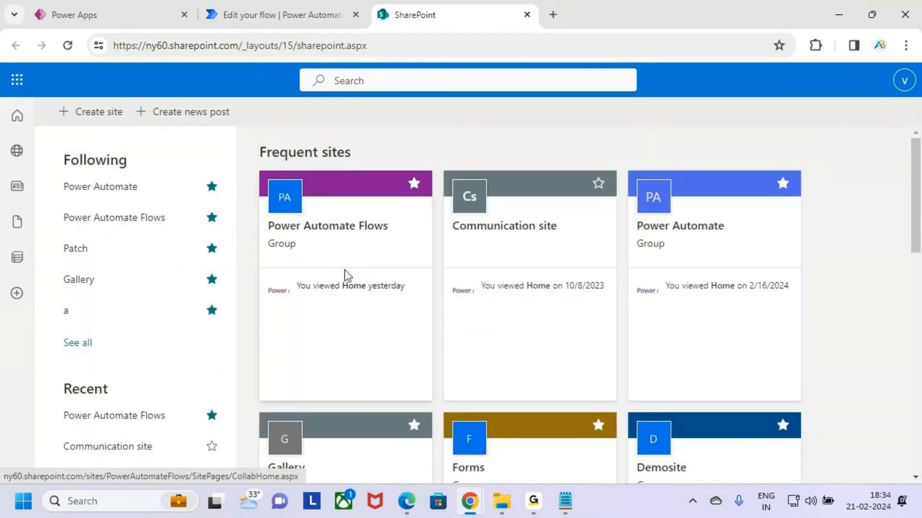
click(362, 243)
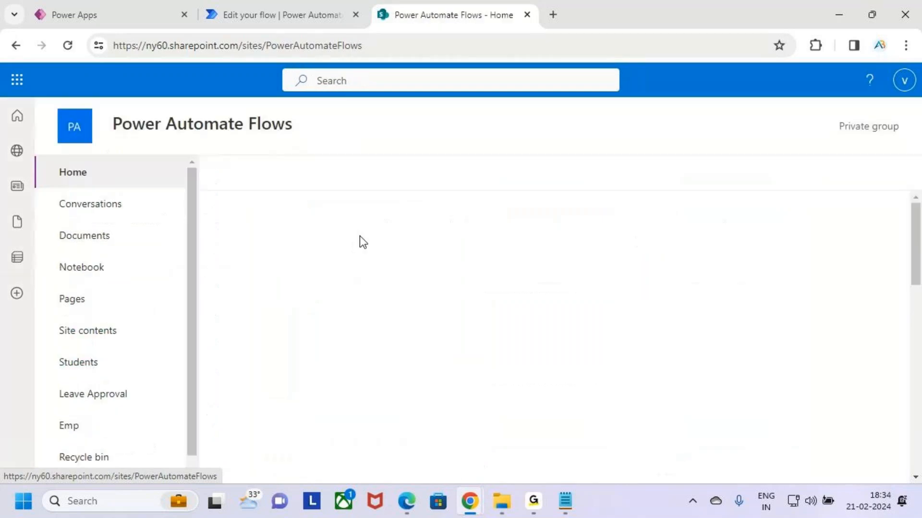
click(118, 399)
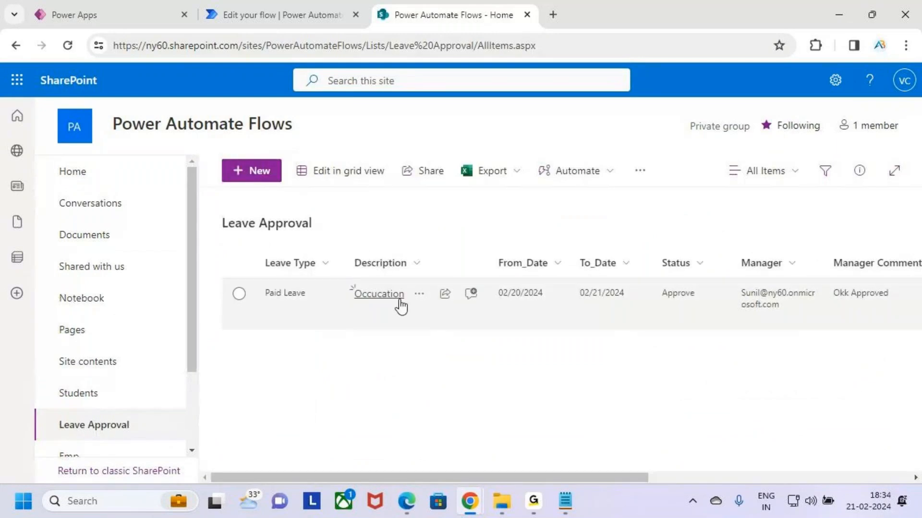
- Delete the Paid Leave item from the Leave Approval list and return to the Auto - Approval flow in Power Automate
click(239, 293)
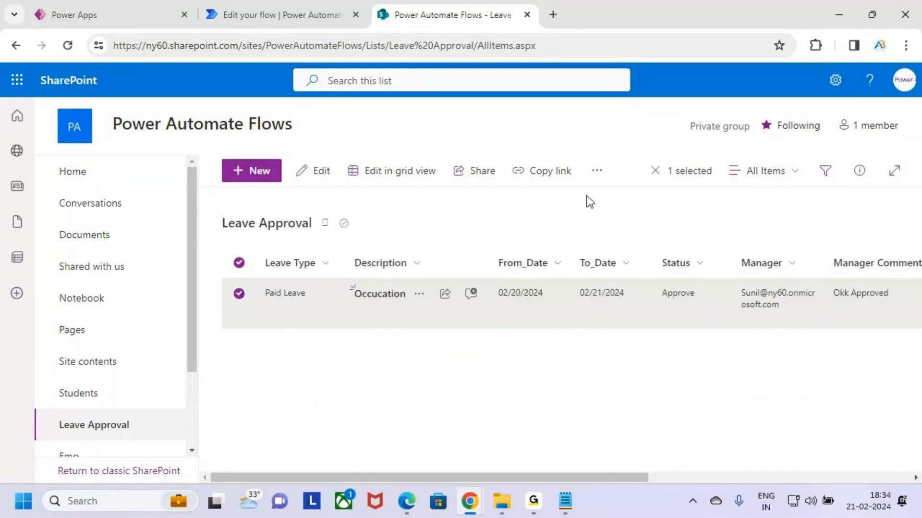
click(601, 174)
click(617, 224)
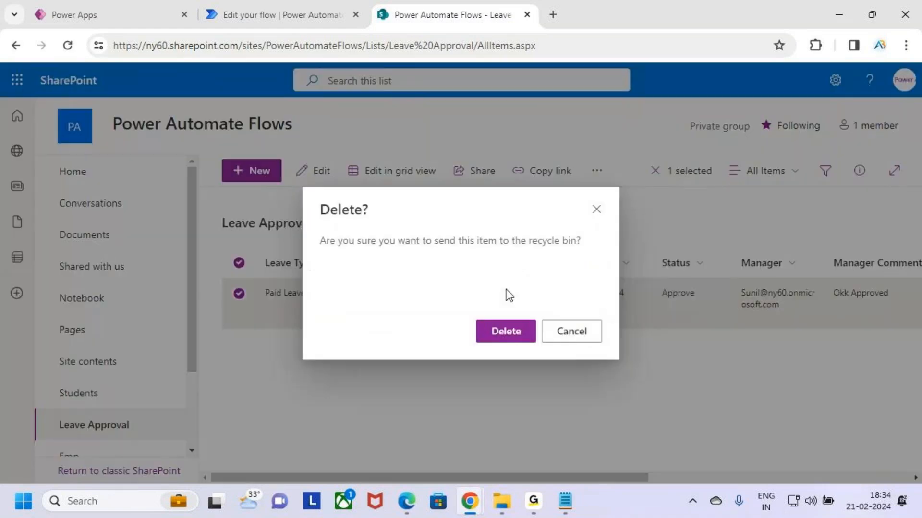
click(504, 330)
click(275, 10)
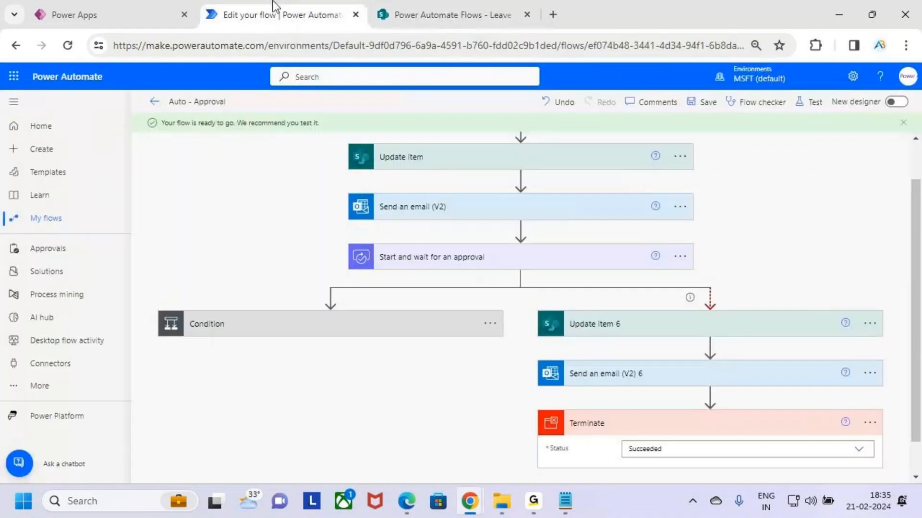
click(816, 102)
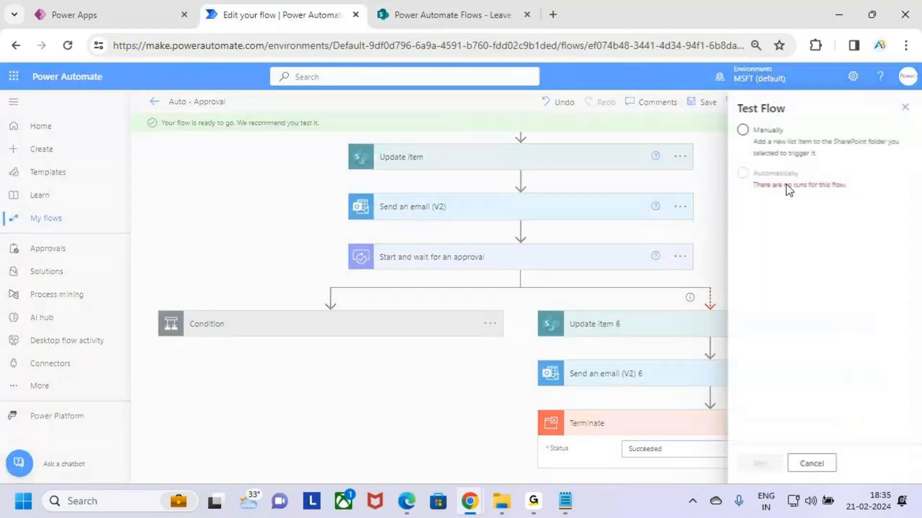
click(772, 143)
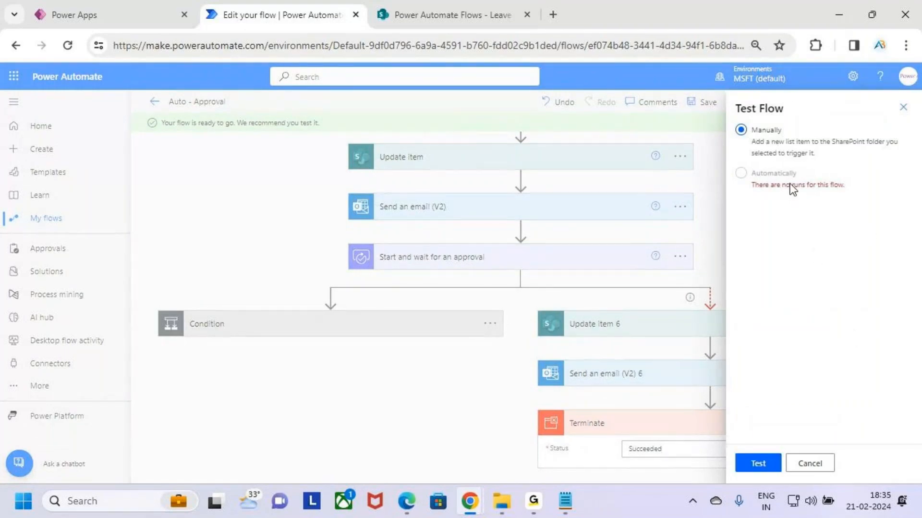
click(903, 106)
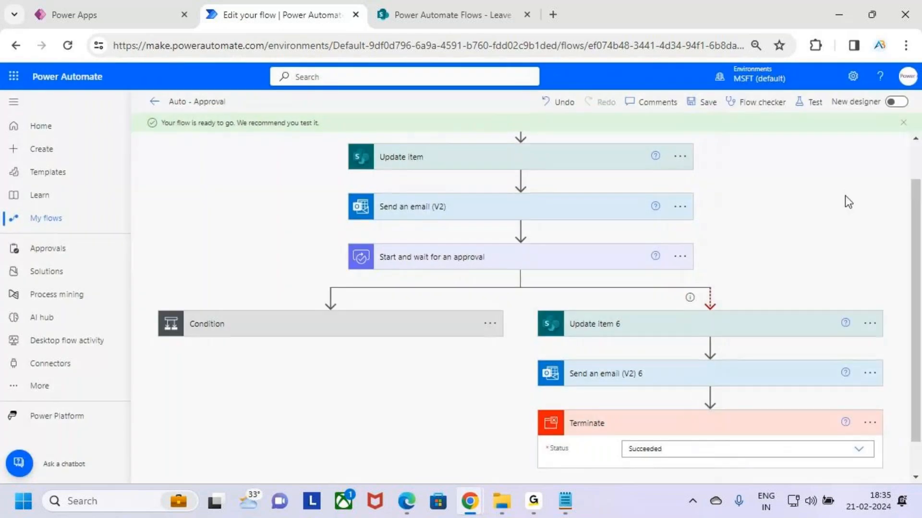
- Start a manual test of the Auto - Approval flow
click(812, 104)
click(771, 143)
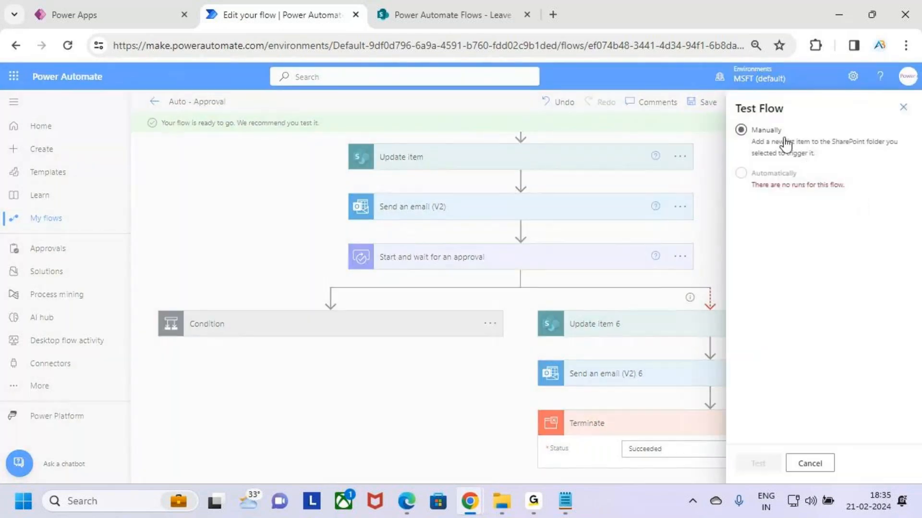
click(764, 463)
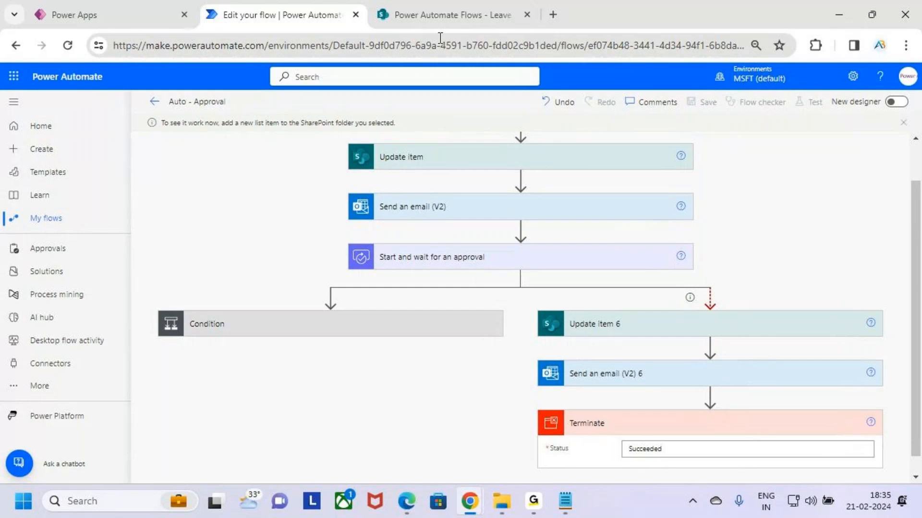
- Switch to the Leave Request form in Power Apps, set Leave Type to Casual Leave and enter the description Travelling
click(127, 7)
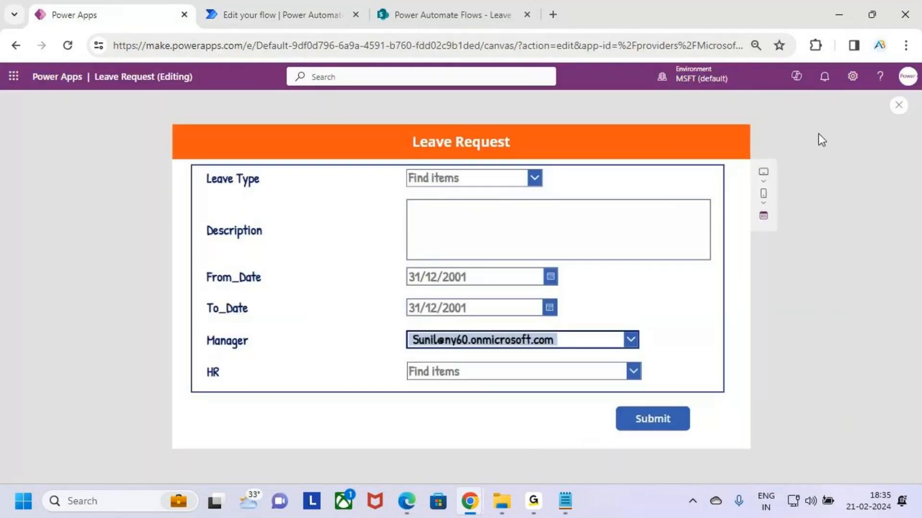
click(535, 179)
click(497, 227)
click(481, 212)
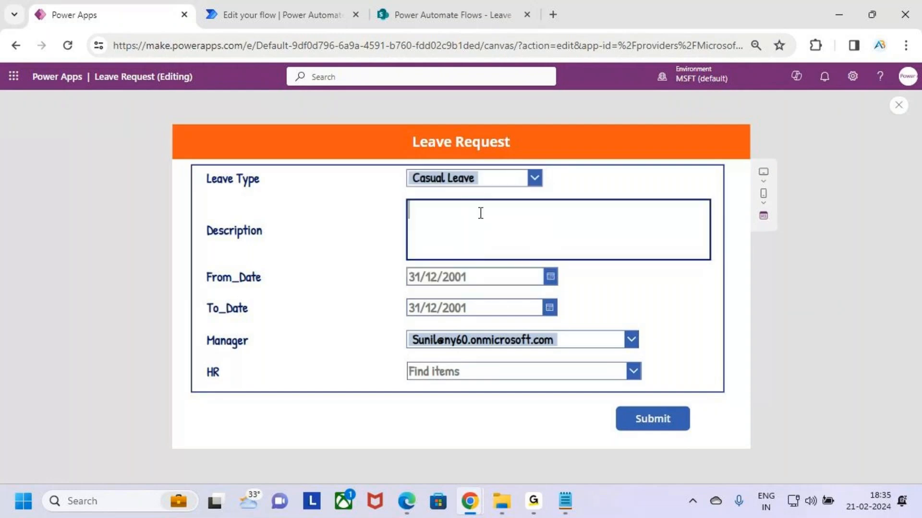
text(Trav elli)
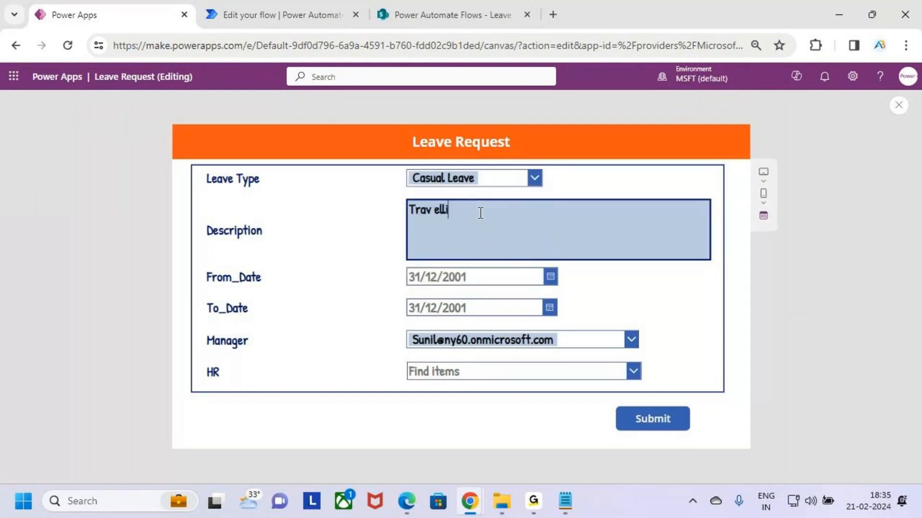
text(ng)
key(BackSpace)
key(BackSpace)
key(BackSpace)
text(av)
key(Right)
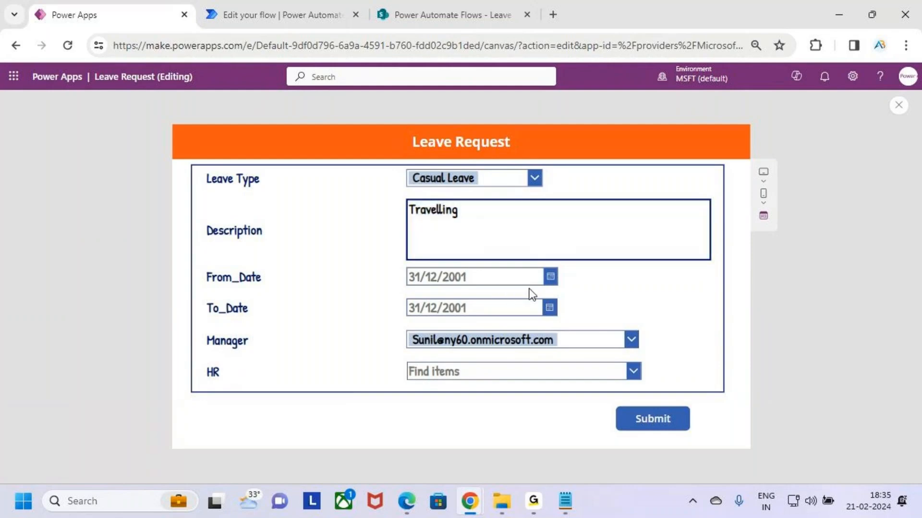
- Set From_Date to 22/02/2024 and To_Date to 23/02/2024 in the leave request
click(551, 278)
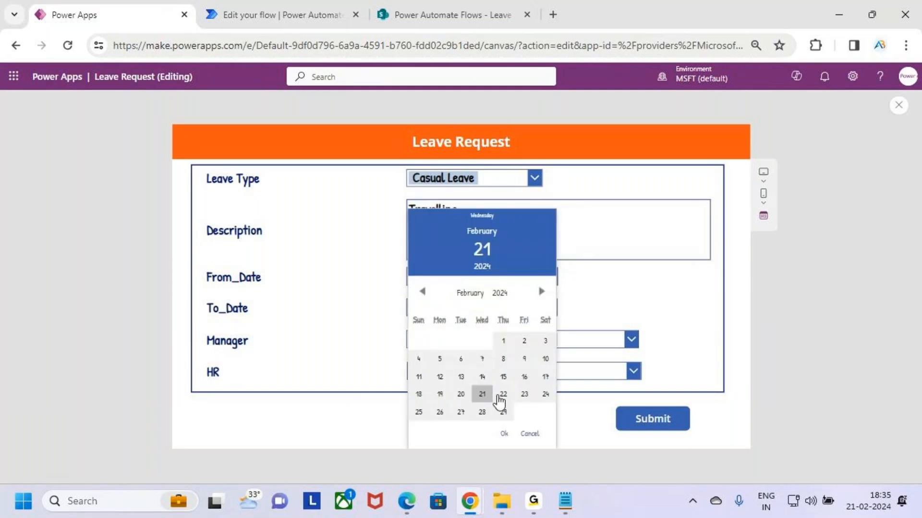
click(503, 393)
click(504, 434)
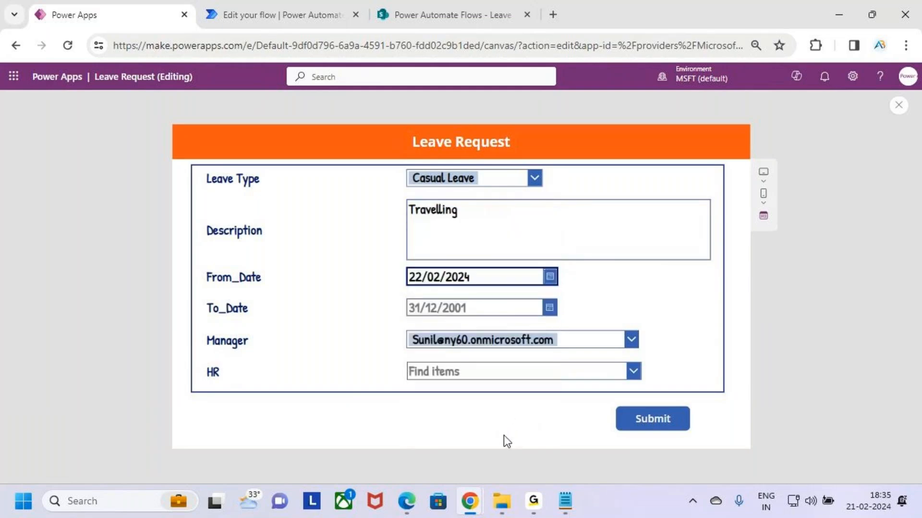
click(550, 309)
click(524, 393)
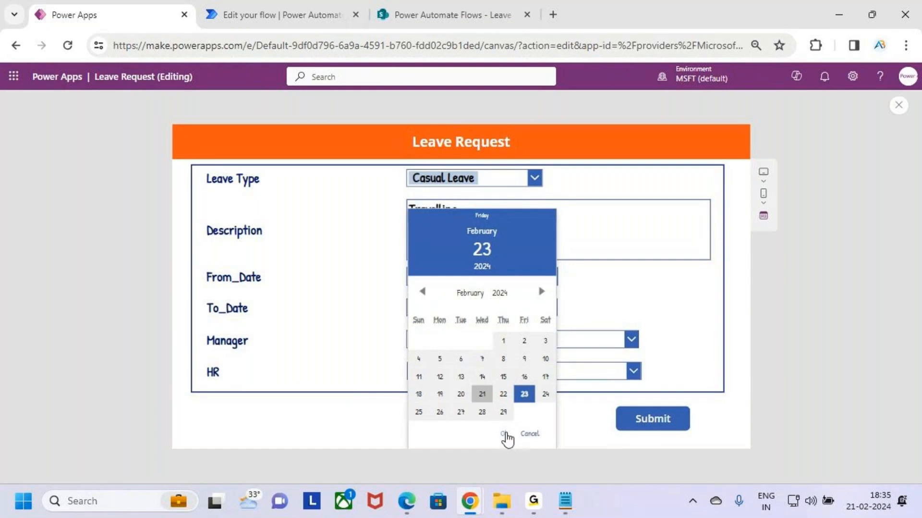
click(504, 433)
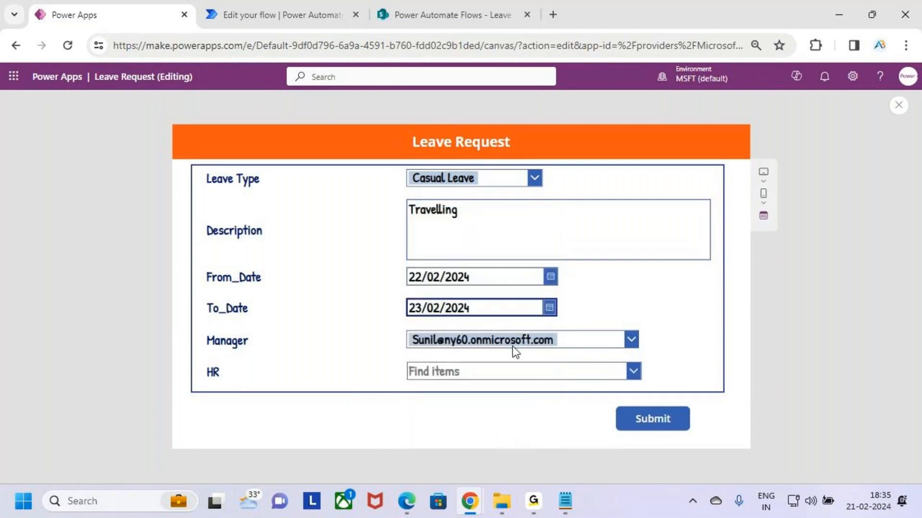
- Look at the HR choices without selecting any, leave the field empty, and submit the leave request
click(633, 371)
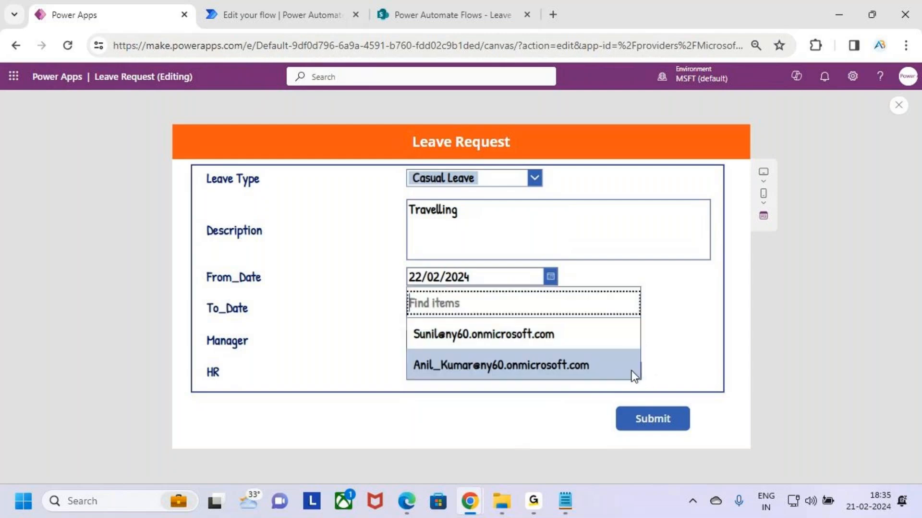
click(665, 345)
key(ctrl+2)
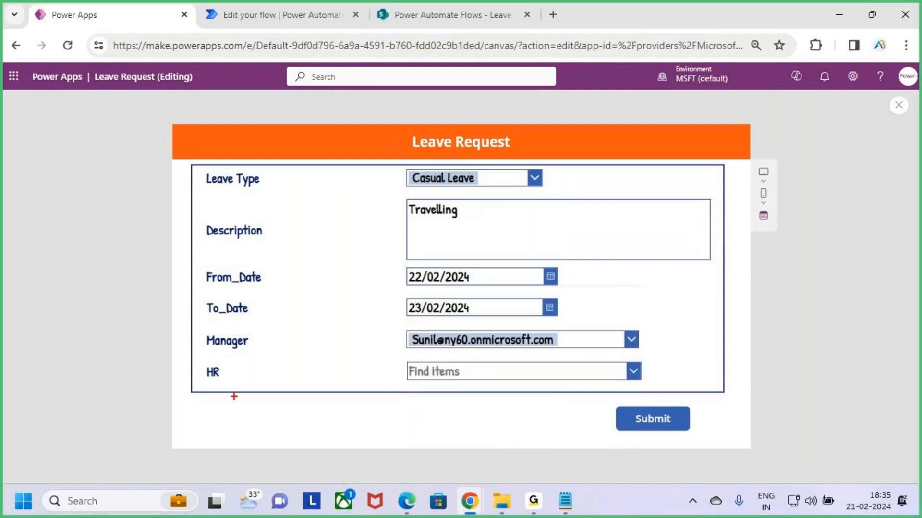
drag(207, 383, 232, 383)
key(Escape)
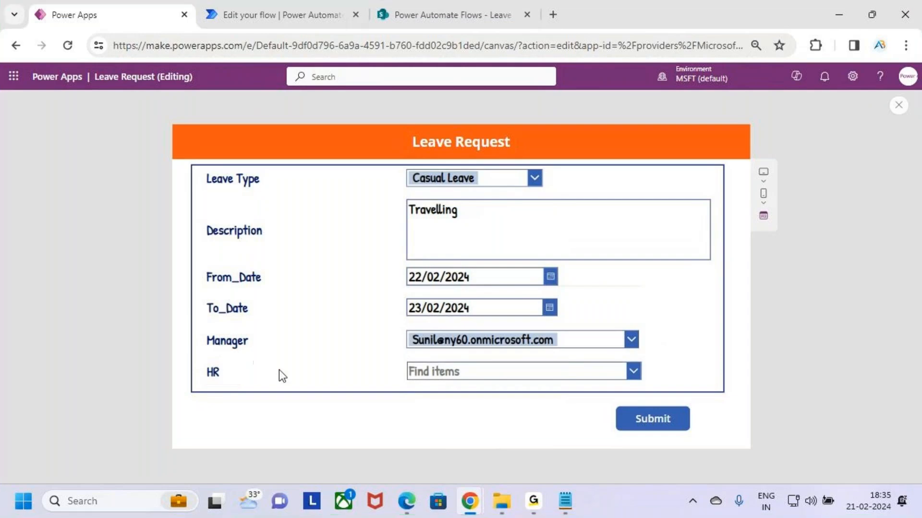
click(669, 421)
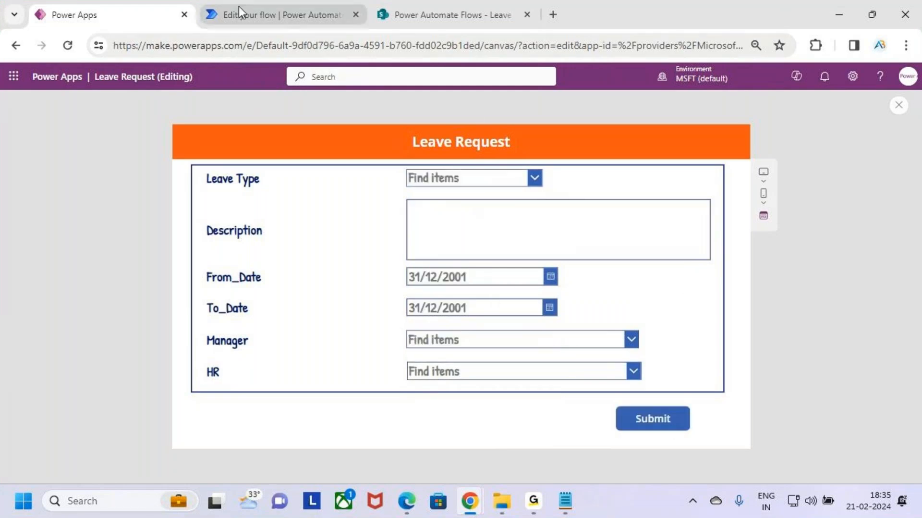
- Reload the Leave Approval list in SharePoint and check the progress of the Auto - Approval run in Power Automate
click(264, 13)
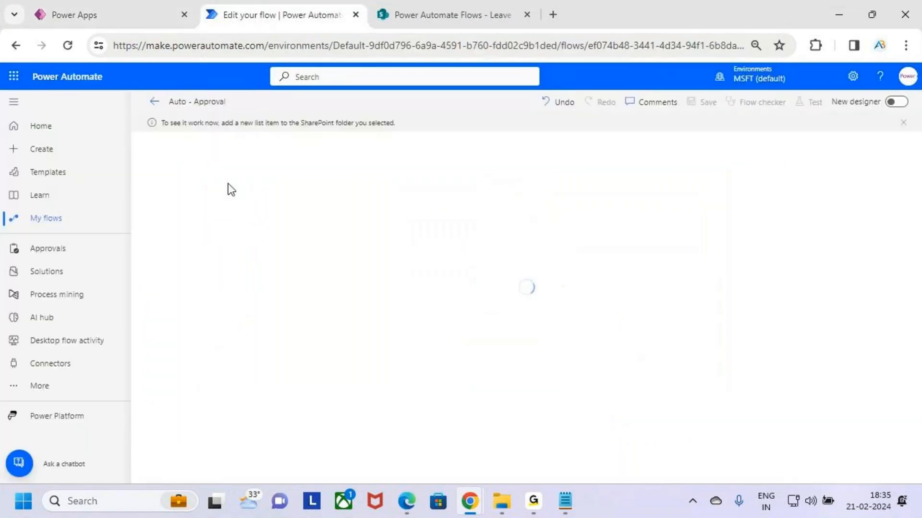
click(426, 14)
click(69, 46)
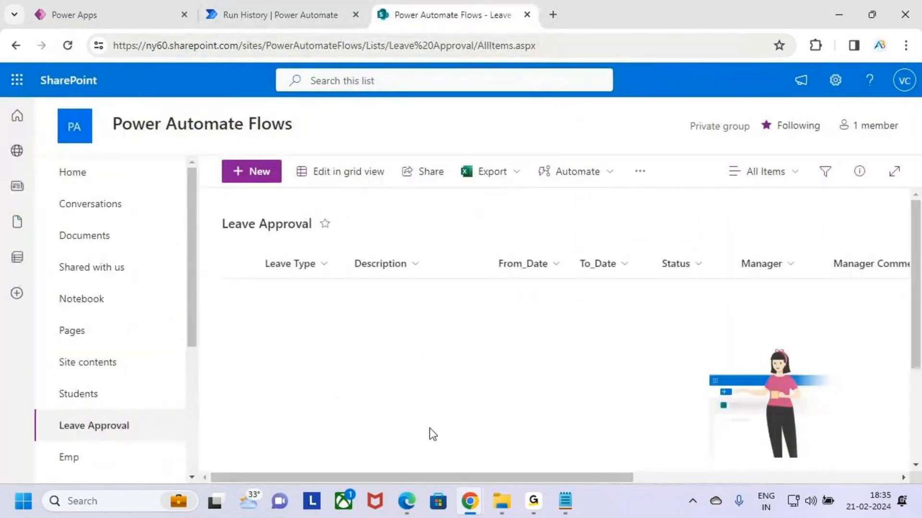
click(281, 17)
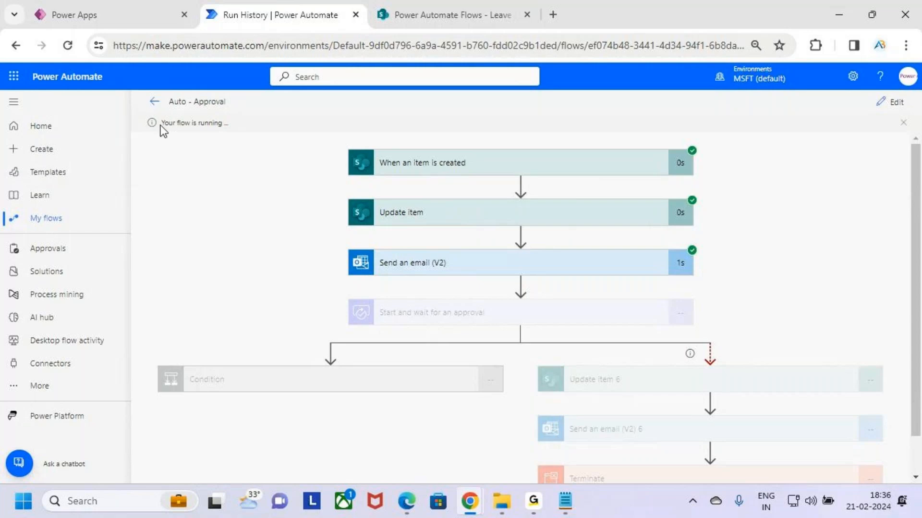
- Open Outlook in a new tab and return to the Leave Approval list in SharePoint
click(13, 80)
click(38, 147)
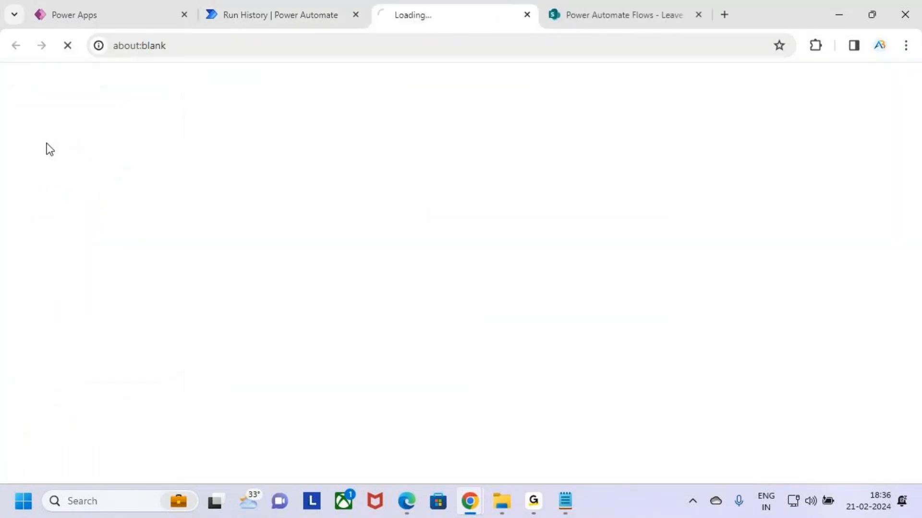
click(598, 13)
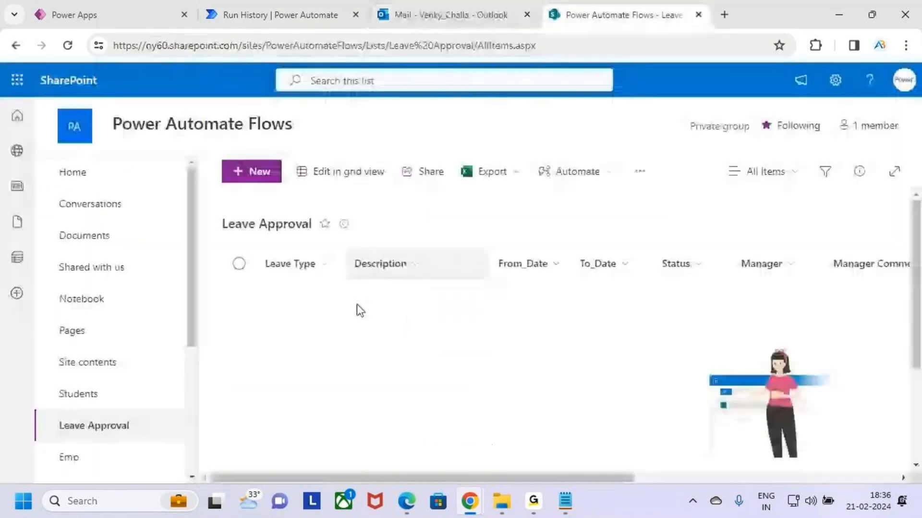
- Reload the Leave Approval list and check the Status of the Casual Leave request
click(68, 46)
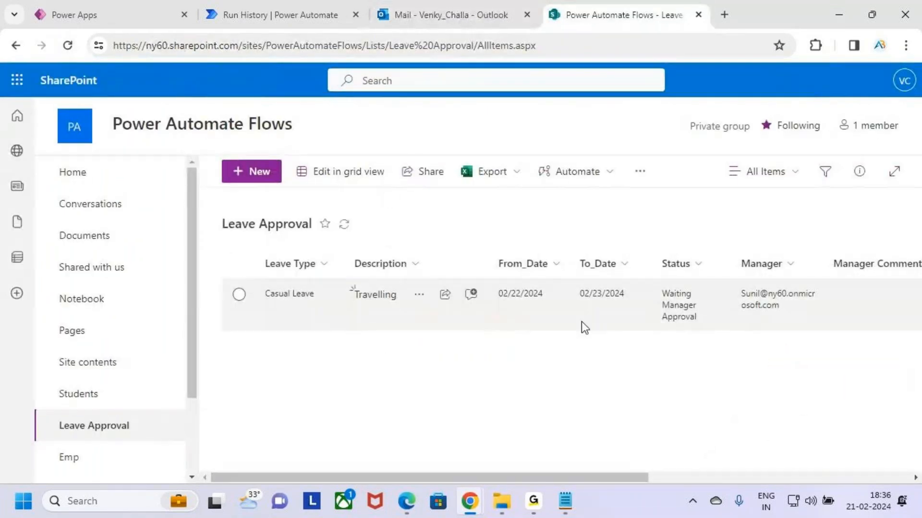
key(ctrl+2)
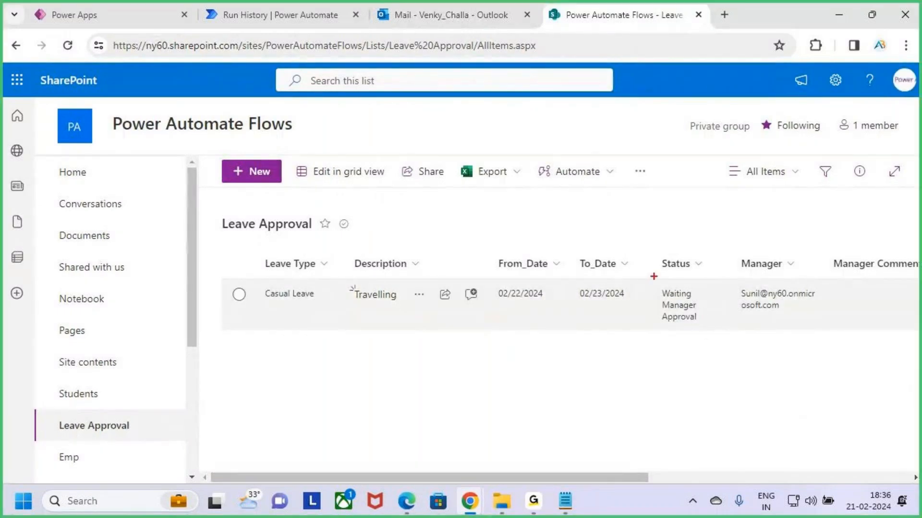
drag(654, 276, 711, 343)
key(Escape)
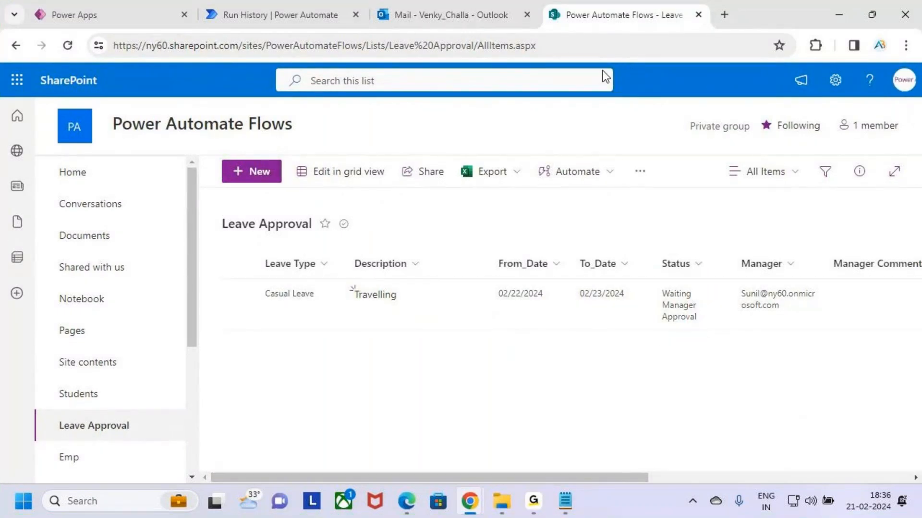
- Open the "Your Leave Request Has been Submitted" email in Outlook and check its greeting, message and sent time
click(470, 4)
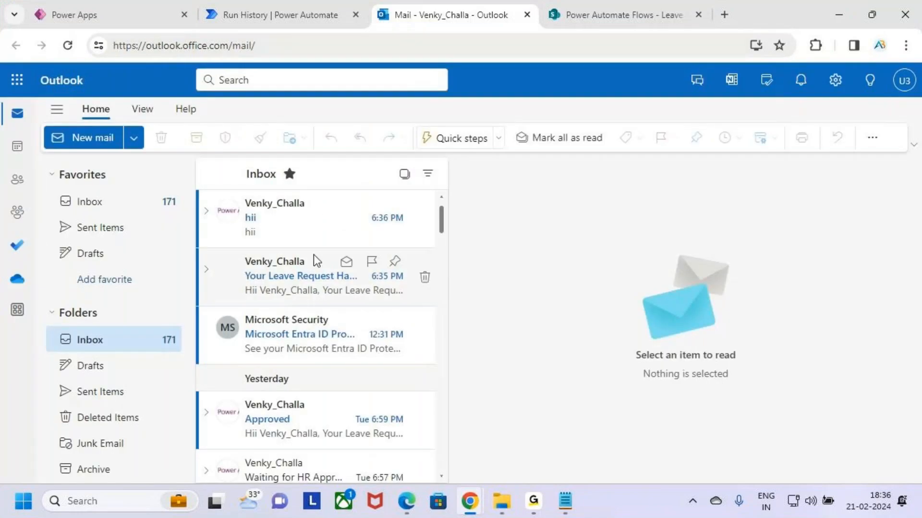
click(315, 281)
key(ctrl+2)
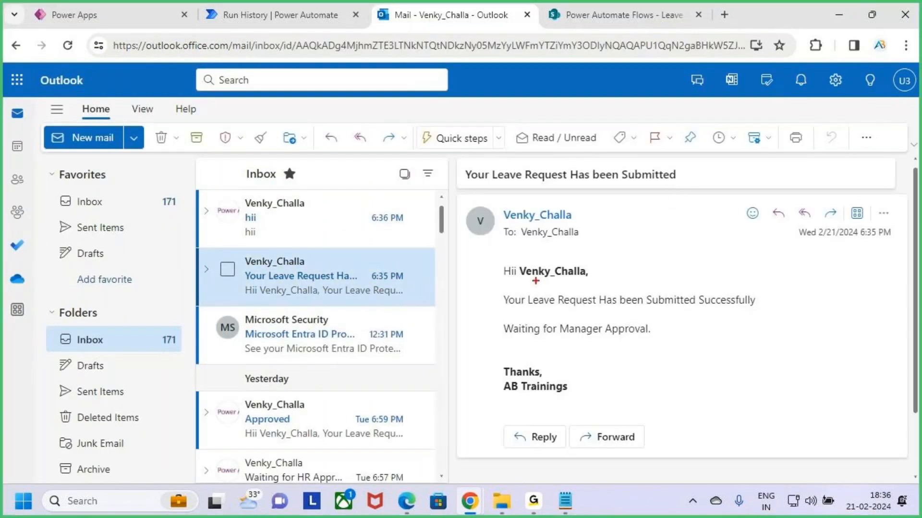
drag(490, 254, 606, 285)
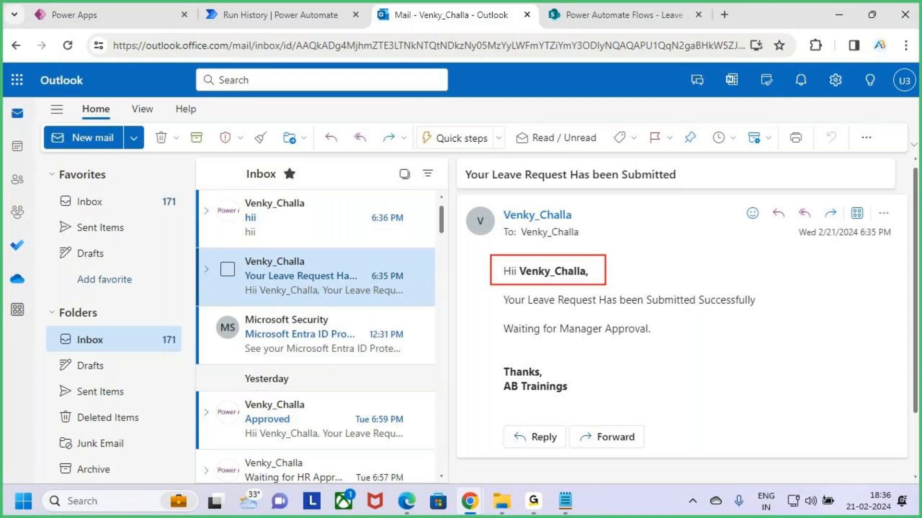
mouse_move(504, 285)
mouse_down()
mouse_move(747, 321)
mouse_move(788, 315)
mouse_up()
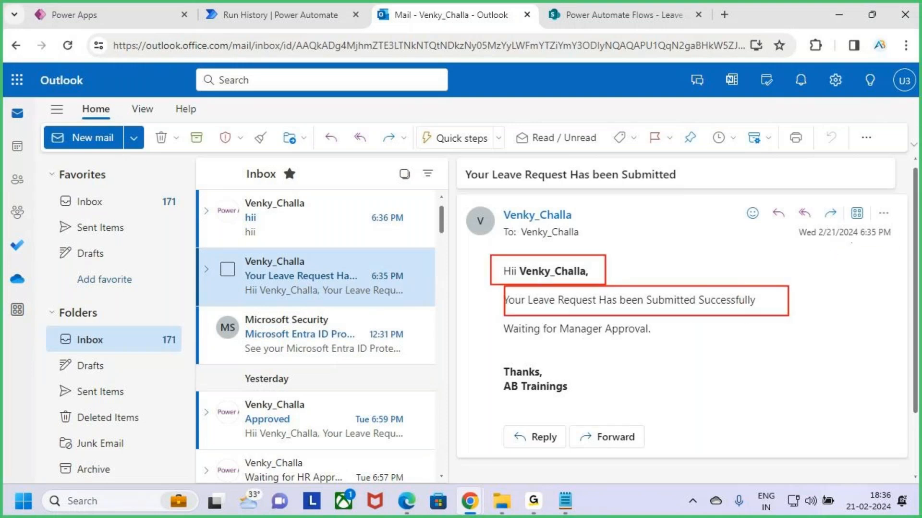
drag(851, 243, 892, 244)
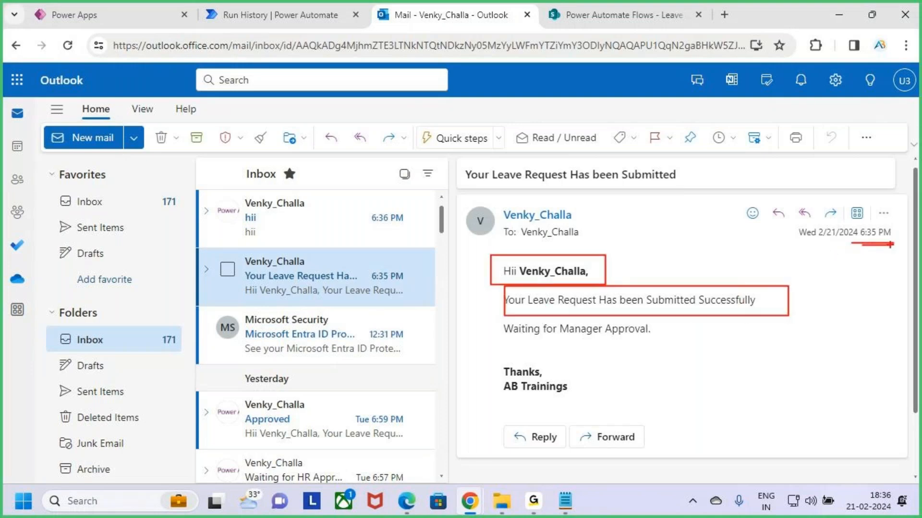
- Return to the Auto - Approval run in Power Automate and examine the Start and wait for an approval action and the two branches after it
click(341, 16)
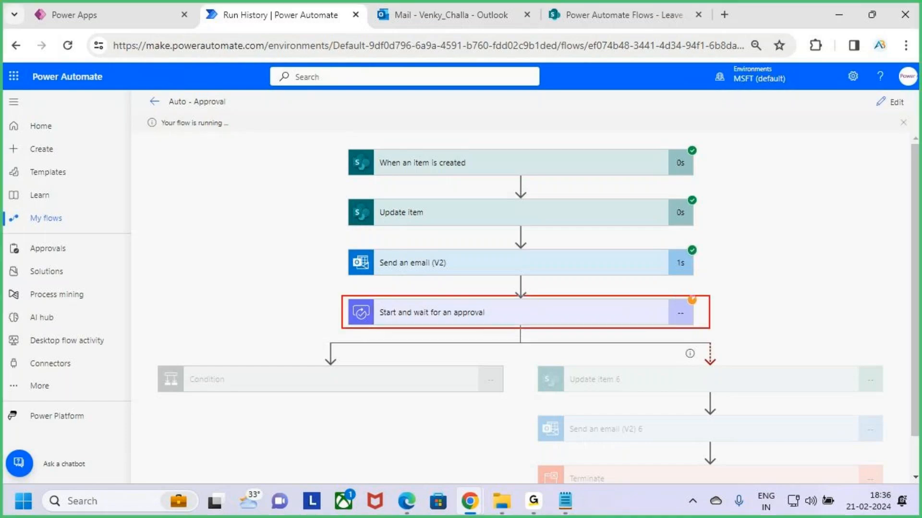
mouse_move(755, 276)
mouse_down()
mouse_move(786, 294)
mouse_move(786, 306)
mouse_move(826, 310)
mouse_up()
key(Escape)
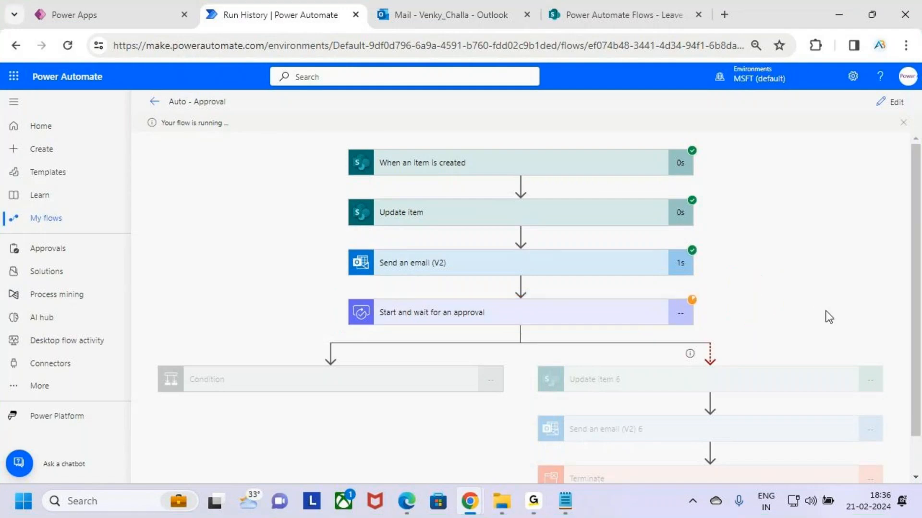
key(ctrl+2)
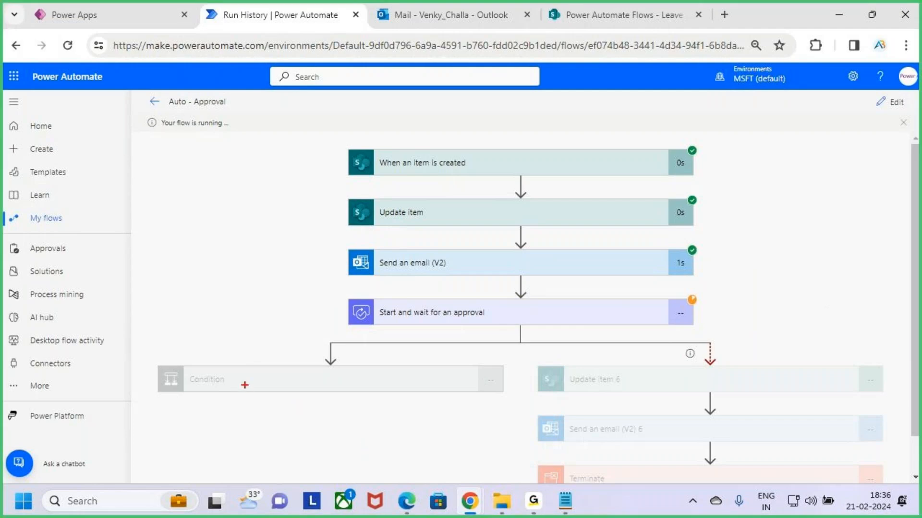
drag(244, 383, 313, 331)
drag(693, 307, 715, 306)
drag(715, 294, 723, 315)
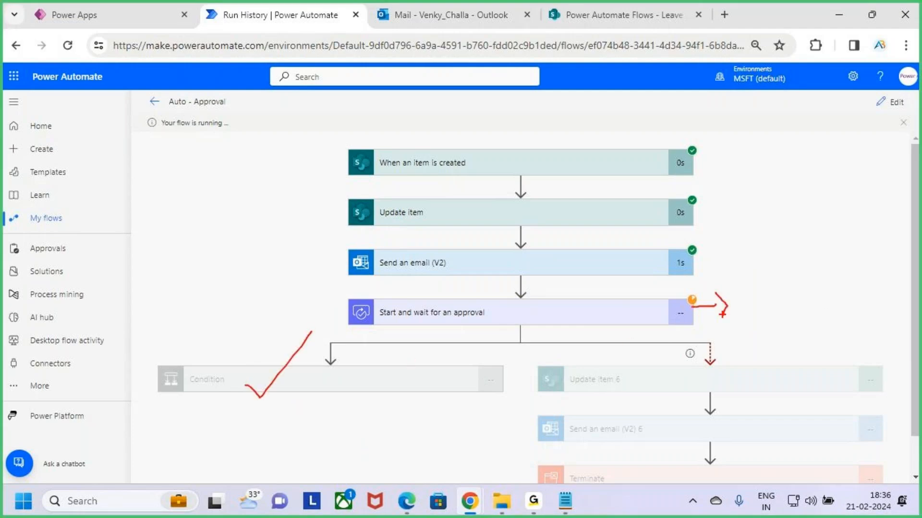
mouse_move(557, 357)
mouse_down()
mouse_move(844, 476)
mouse_move(883, 483)
mouse_up()
key(Escape)
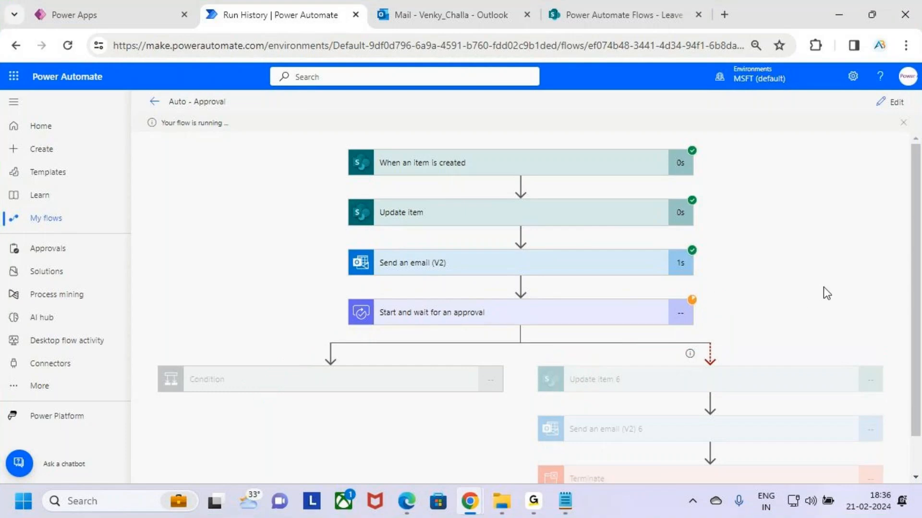
- Check the Auto - Approval run's overall status and compare its Condition and timeout branches
scroll(826, 292, down, 1)
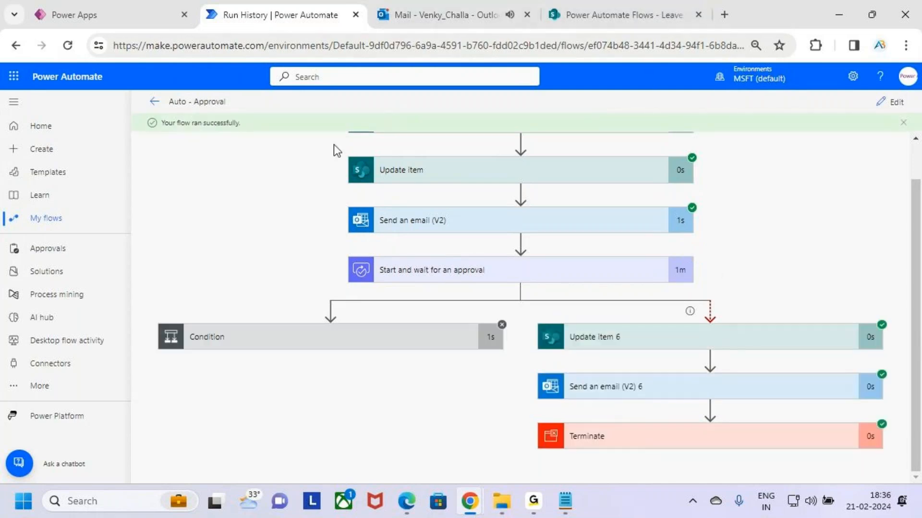
key(ctrl+2)
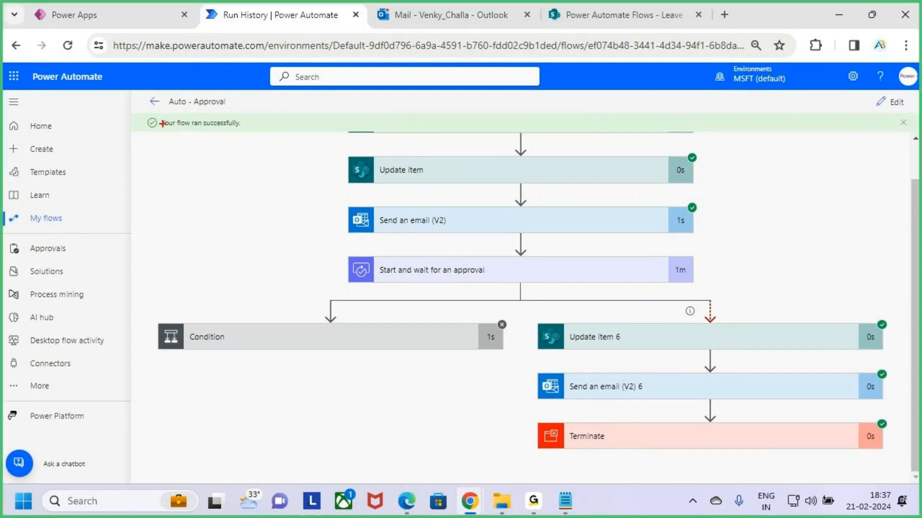
drag(146, 113, 258, 134)
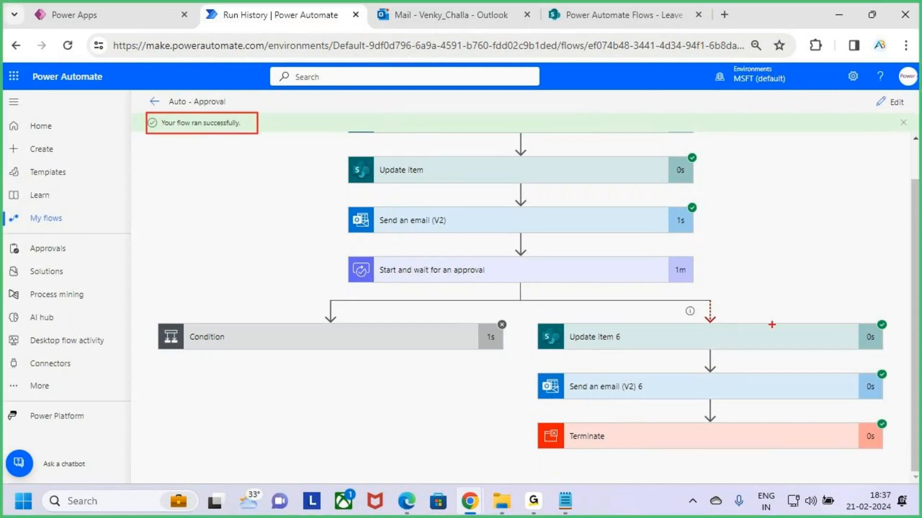
key(e)
mouse_move(527, 316)
mouse_down()
mouse_move(734, 418)
mouse_move(902, 459)
mouse_up()
mouse_move(419, 338)
mouse_down()
mouse_move(438, 349)
mouse_move(415, 371)
mouse_up()
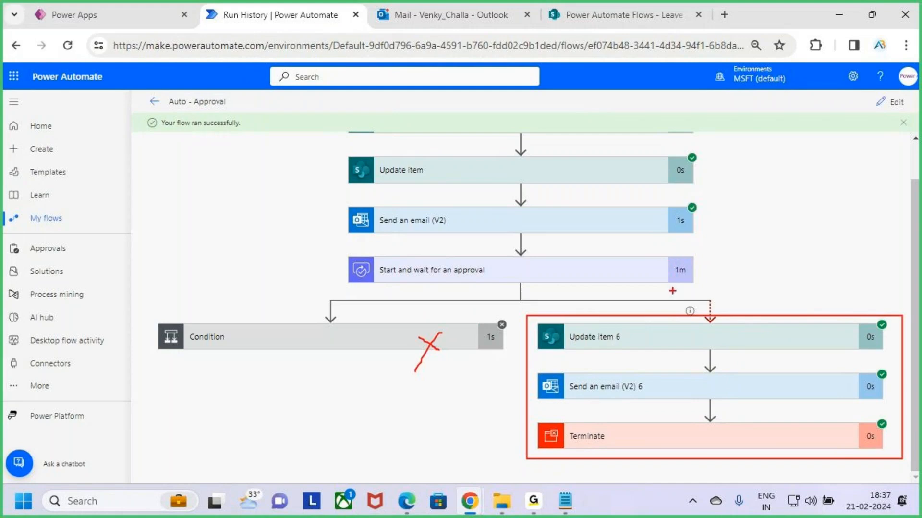
- Examine the duration of Start and wait for an approval, and trace Update item 6, Send an email (V2) 6 and Terminate
drag(692, 276, 674, 276)
drag(751, 293, 751, 322)
mouse_move(744, 315)
mouse_down()
mouse_move(755, 327)
mouse_move(748, 333)
mouse_up()
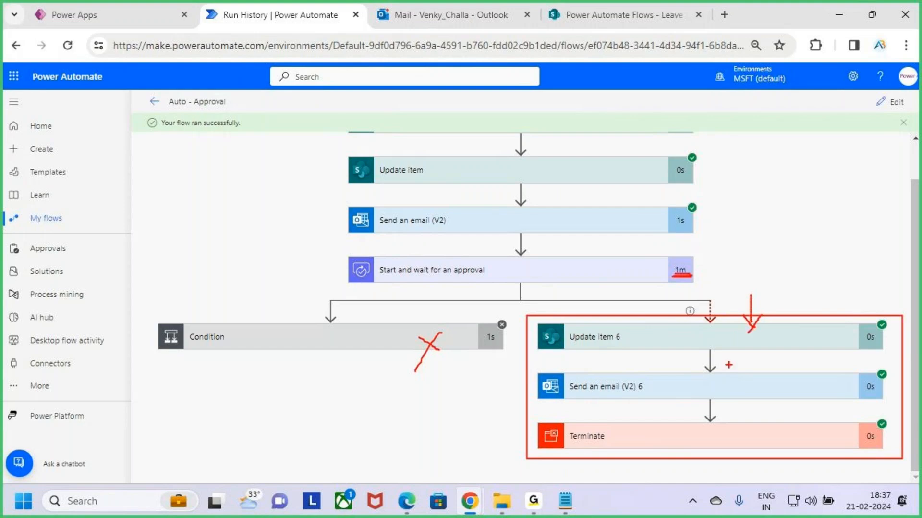
drag(582, 398, 660, 397)
drag(620, 445, 680, 429)
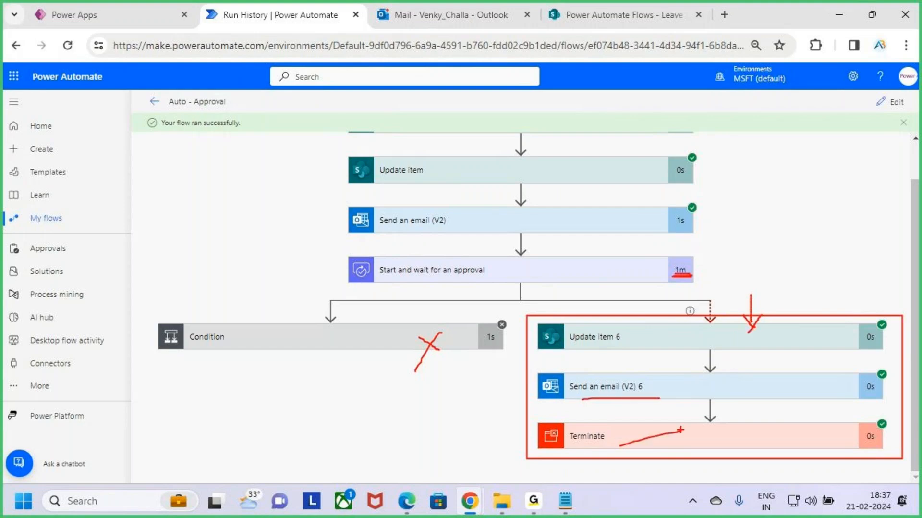
key(Escape)
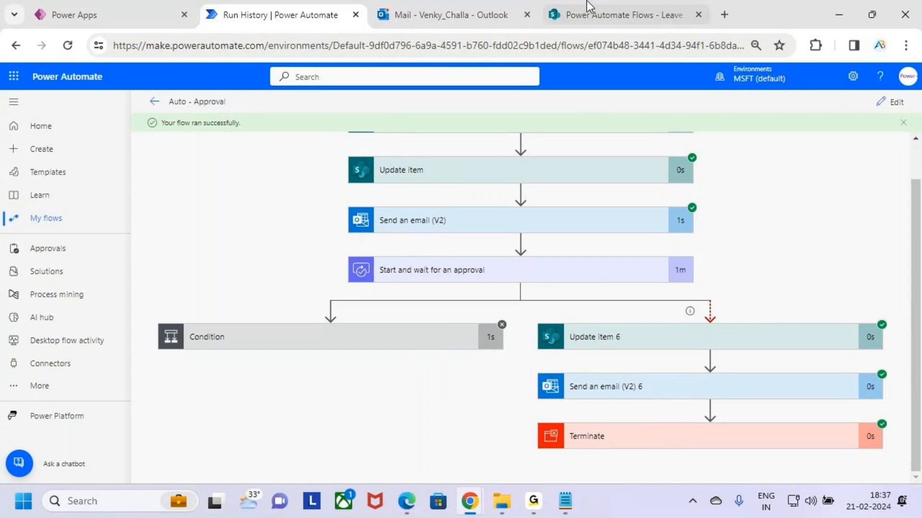
- Open the "Auto Approved by System" email in Outlook and check its subject, greeting, approval message and manager comments
click(445, 15)
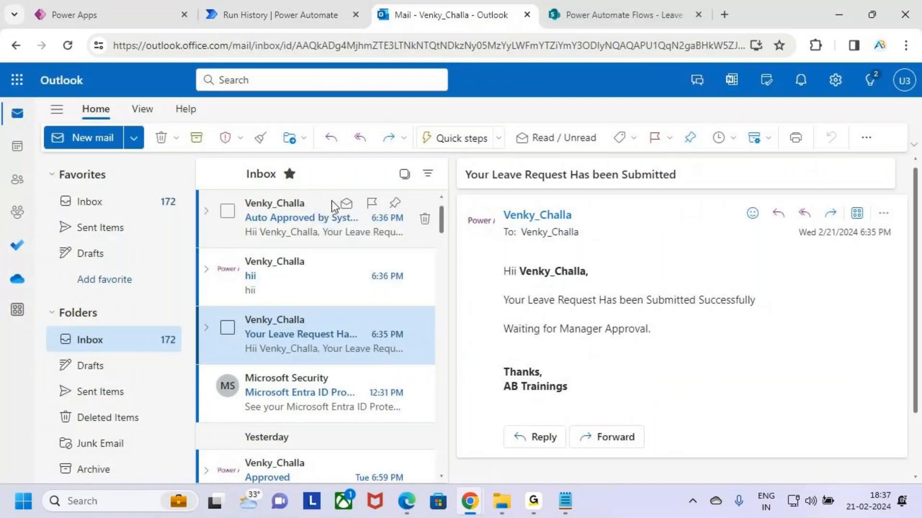
click(310, 219)
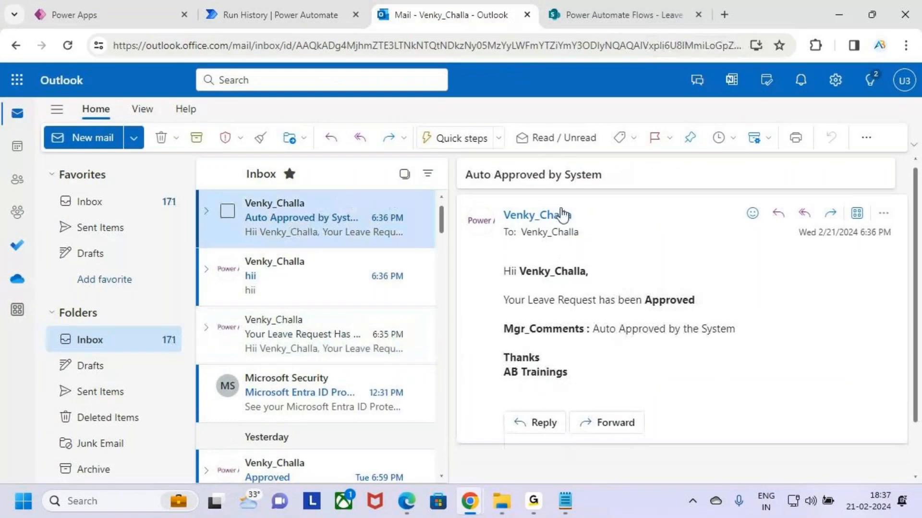
key(ctrl+2)
mouse_move(455, 162)
mouse_down()
mouse_move(551, 188)
mouse_move(621, 188)
mouse_up()
drag(494, 262, 606, 285)
drag(494, 287, 710, 308)
mouse_move(523, 341)
mouse_down()
mouse_move(616, 330)
mouse_move(764, 341)
mouse_move(797, 284)
mouse_up()
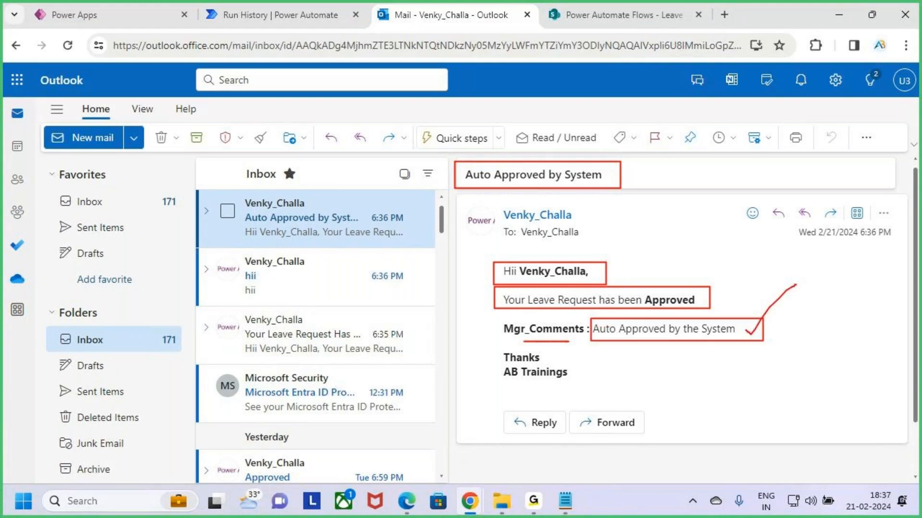
key(Escape)
- Switch to the Leave Approval list in SharePoint and check the Casual Leave request's updated Status
click(595, 6)
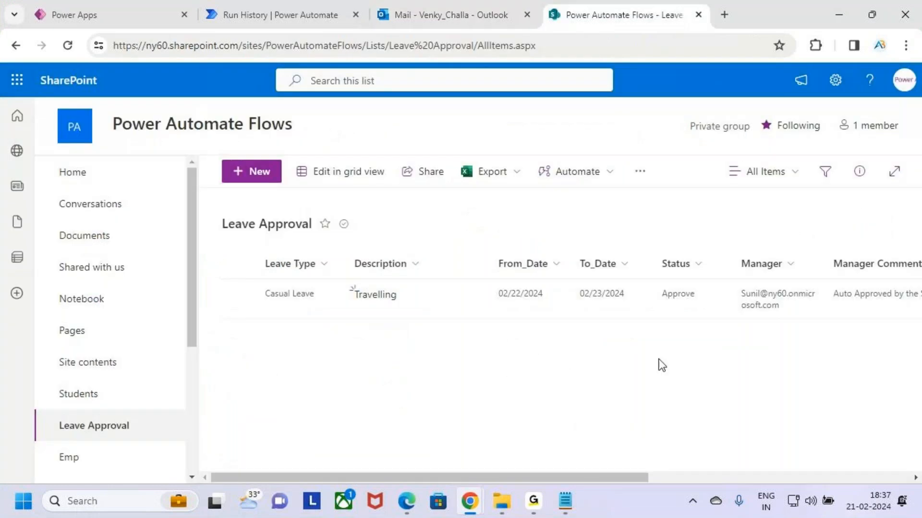
key(ctrl+2)
mouse_move(642, 276)
mouse_down()
mouse_move(721, 315)
mouse_move(751, 260)
mouse_up()
key(Escape)
- Switch to the manager's incognito Power Automate window and check which account is signed in
mouse_move(470, 502)
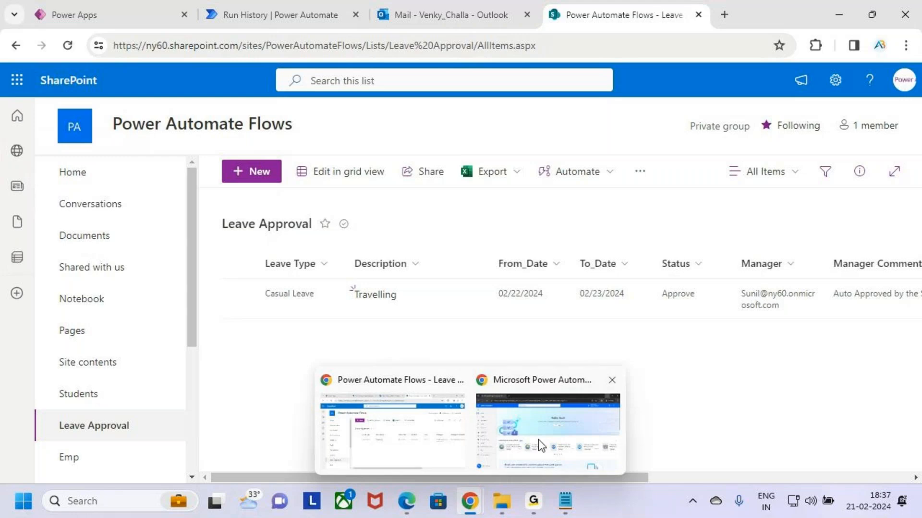
click(552, 429)
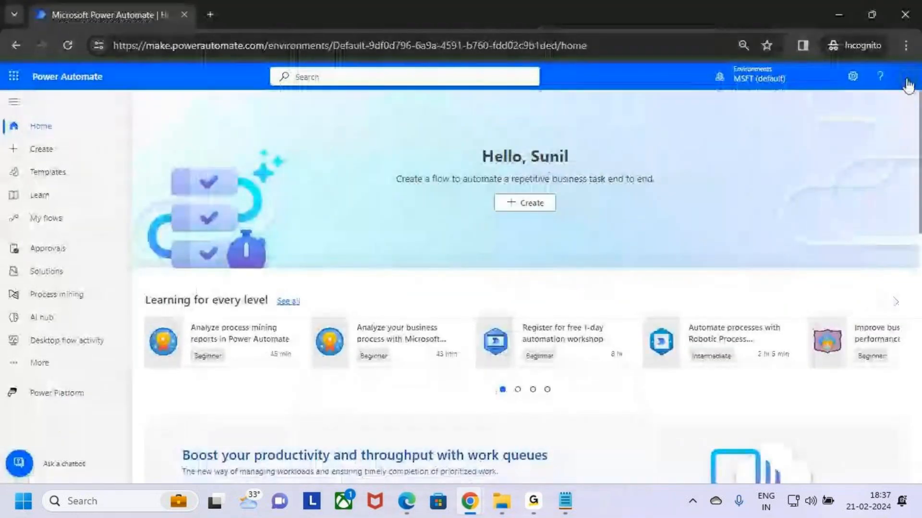
click(909, 79)
click(661, 207)
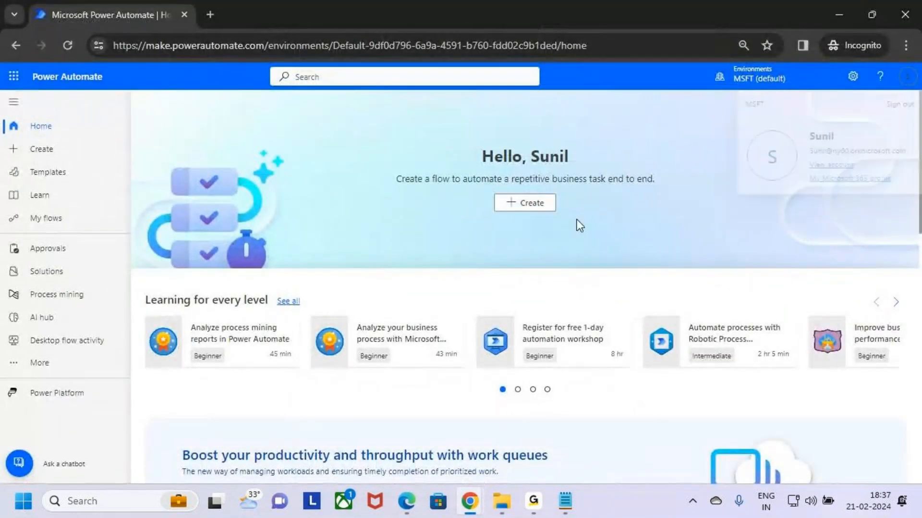
- Open the manager's received approvals and check the Casual Leave request's requester and received time
click(53, 249)
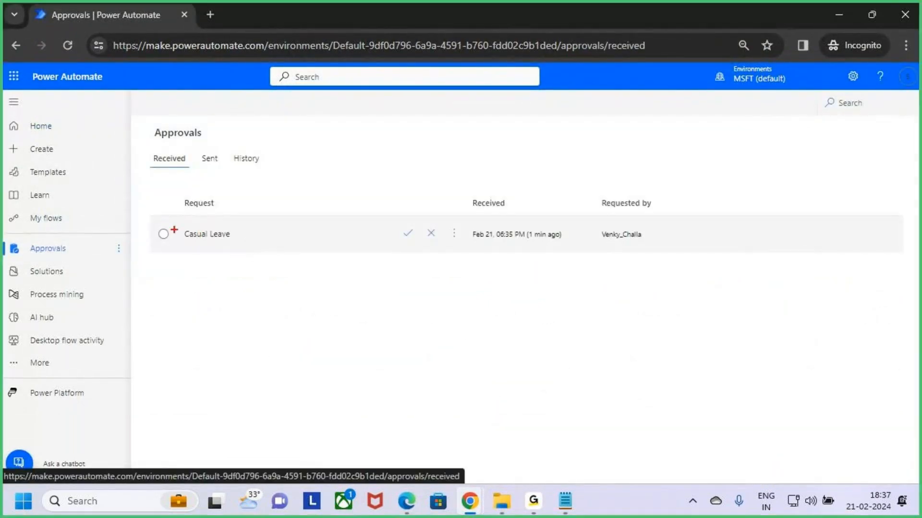
drag(251, 238, 307, 250)
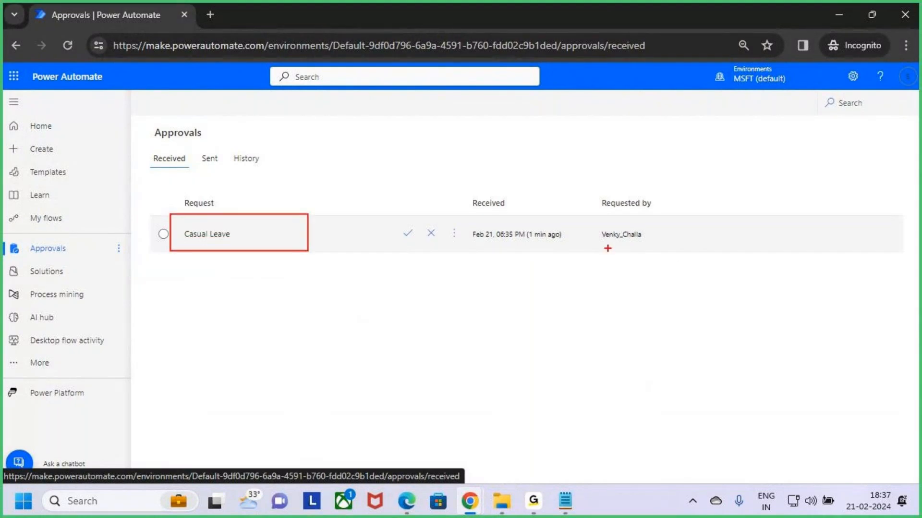
drag(608, 248, 661, 249)
drag(526, 246, 565, 249)
key(Escape)
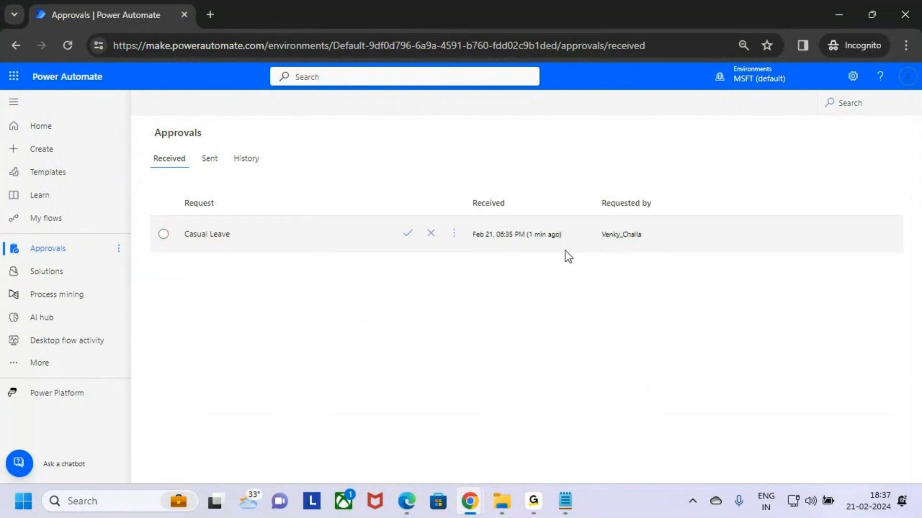
- Return to the Auto - Approval run in the main browser window and review the approval wait time, the timeout branch and the Condition branch
mouse_move(470, 500)
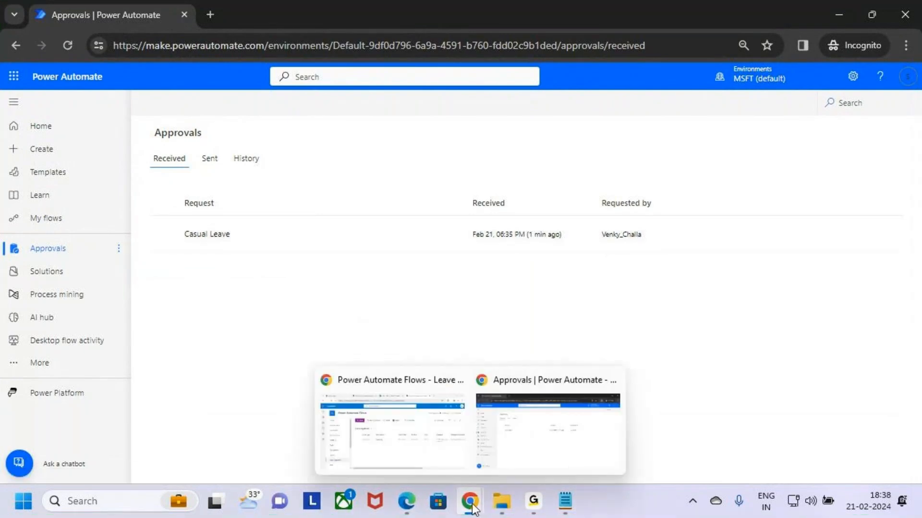
click(413, 413)
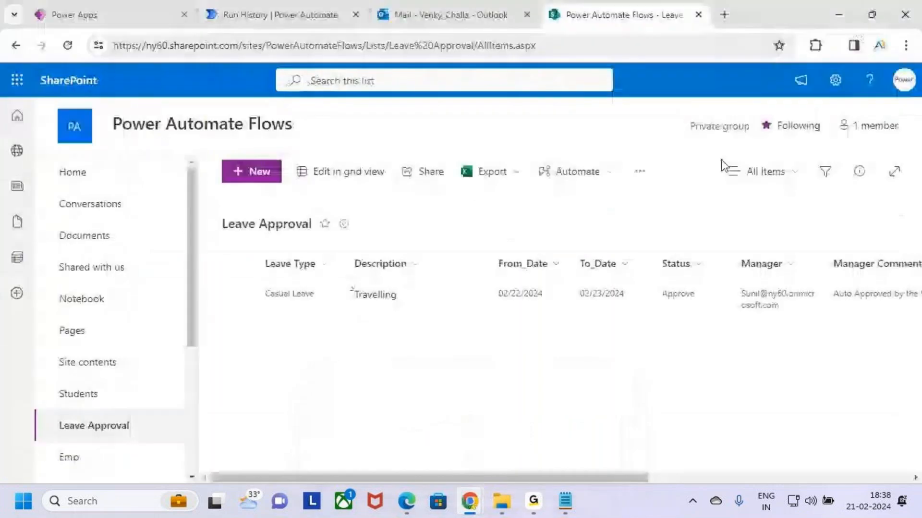
click(278, 9)
key(ctrl+2)
drag(670, 279, 689, 278)
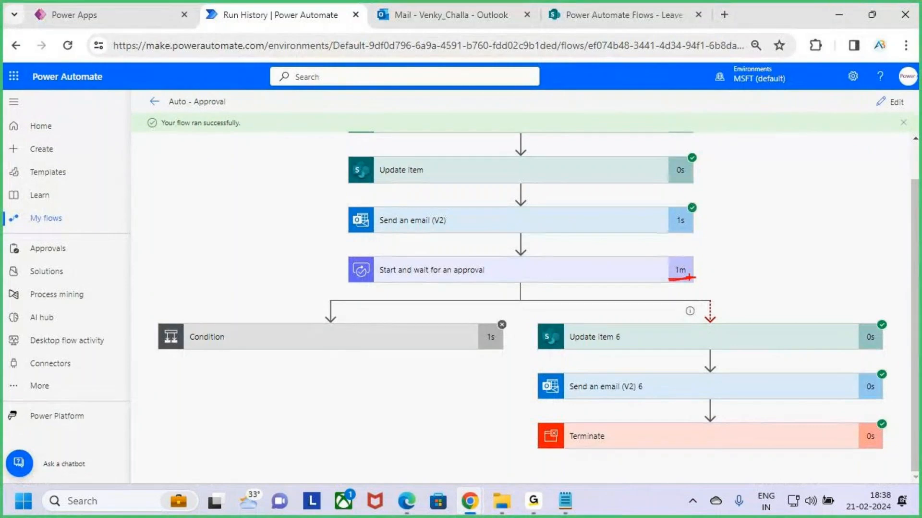
mouse_move(530, 321)
mouse_down()
mouse_move(803, 442)
mouse_move(860, 448)
mouse_up()
key(Escape)
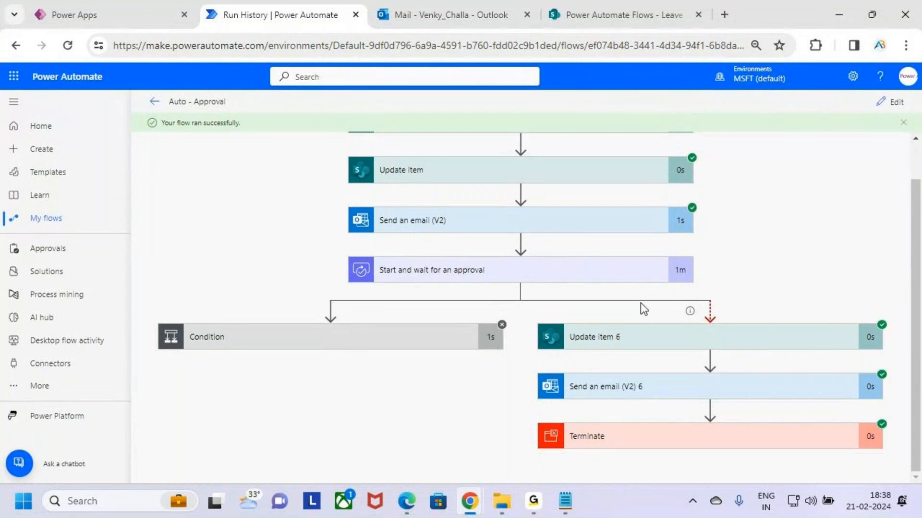
key(ctrl+2)
drag(273, 338, 381, 267)
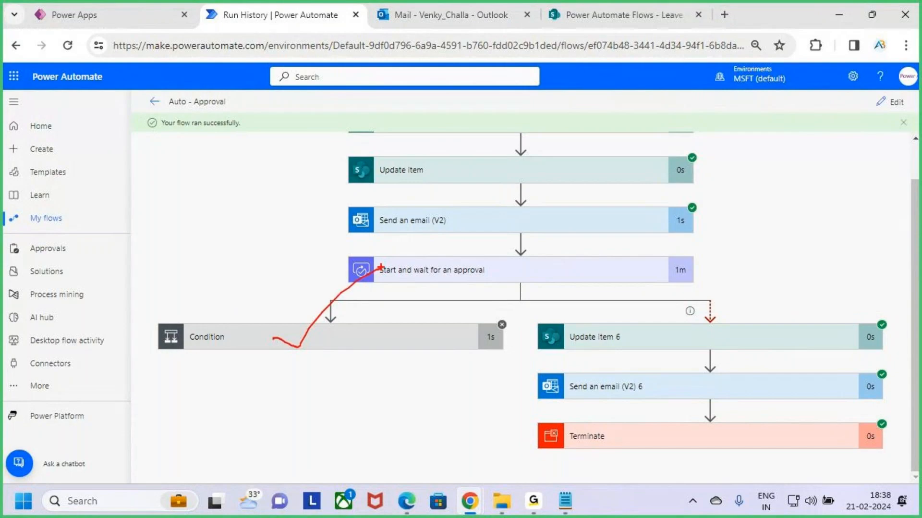
- Review the timeout branch of the Auto - Approval run, covering Update item 6, Send an email (V2) 6 and Terminate
key(Escape)
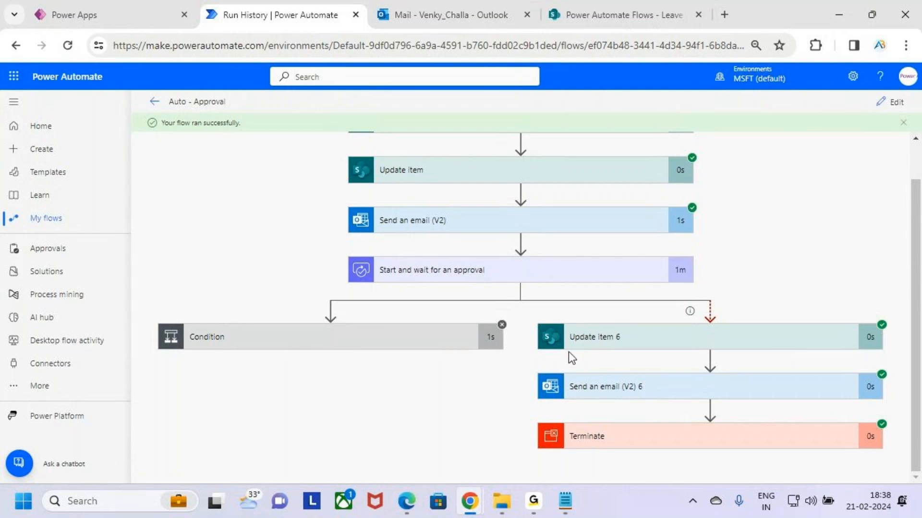
key(ctrl+2)
mouse_move(527, 315)
mouse_down()
mouse_move(782, 437)
mouse_move(894, 461)
mouse_up()
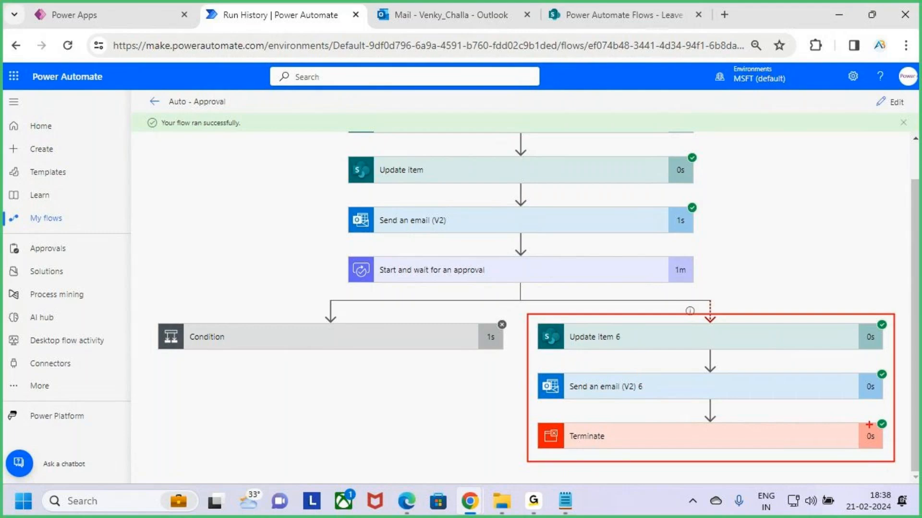
key(Escape)
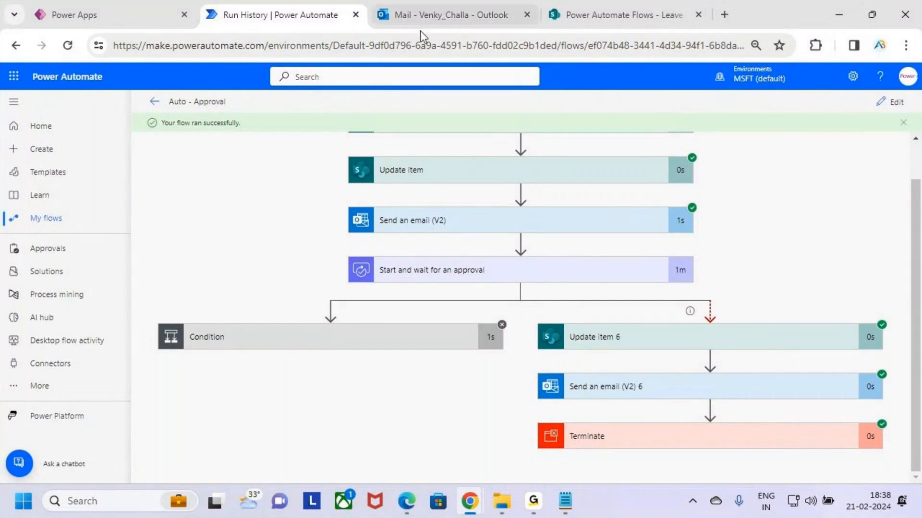
- Recheck the Casual Leave request's Status in the SharePoint Leave Approval list
click(425, 15)
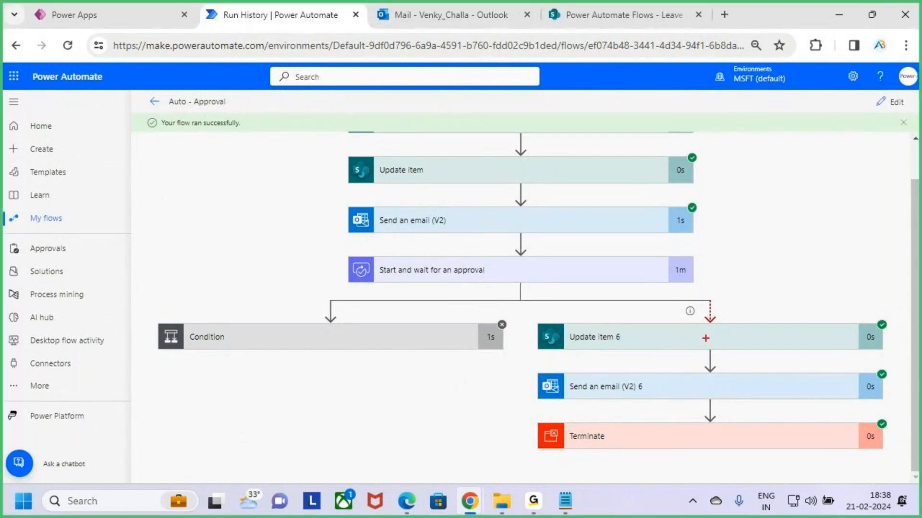
click(615, 16)
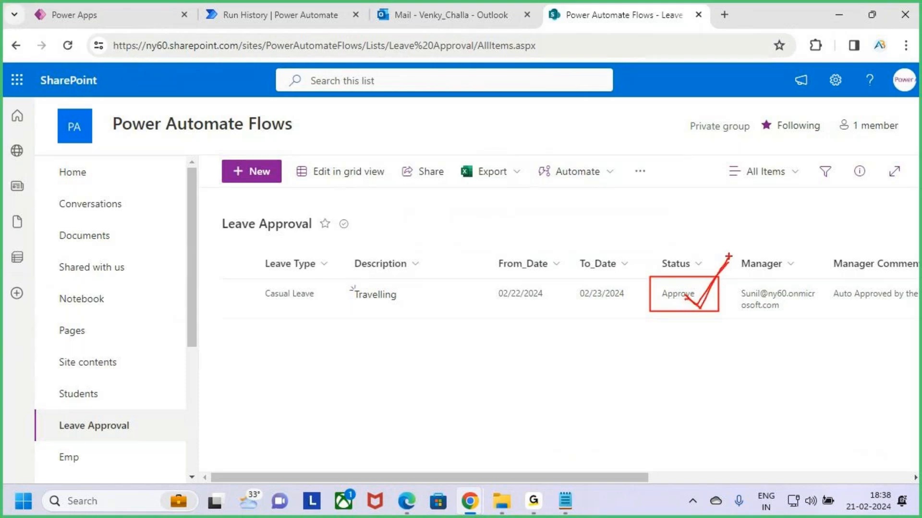
- Return to the Auto - Approval run and trace the path from Start and wait for an approval through the update, email and Terminate actions
click(267, 11)
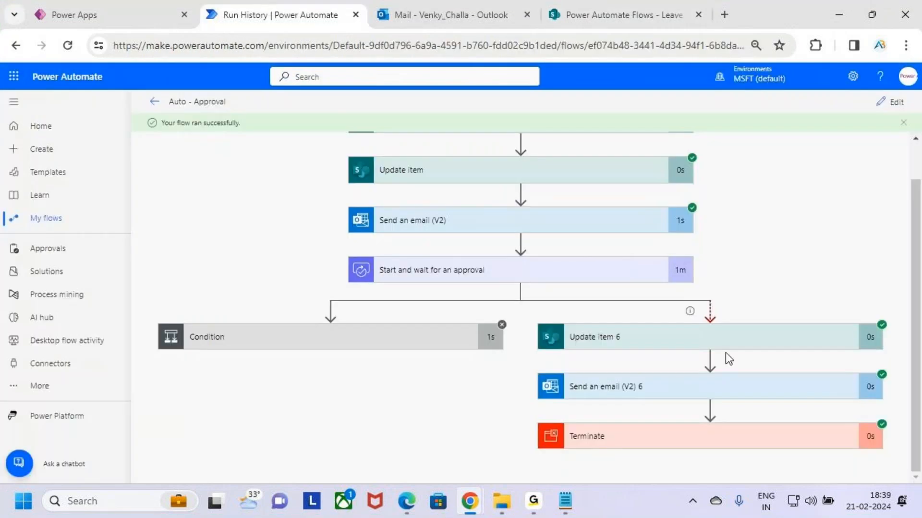
key(ctrl+2)
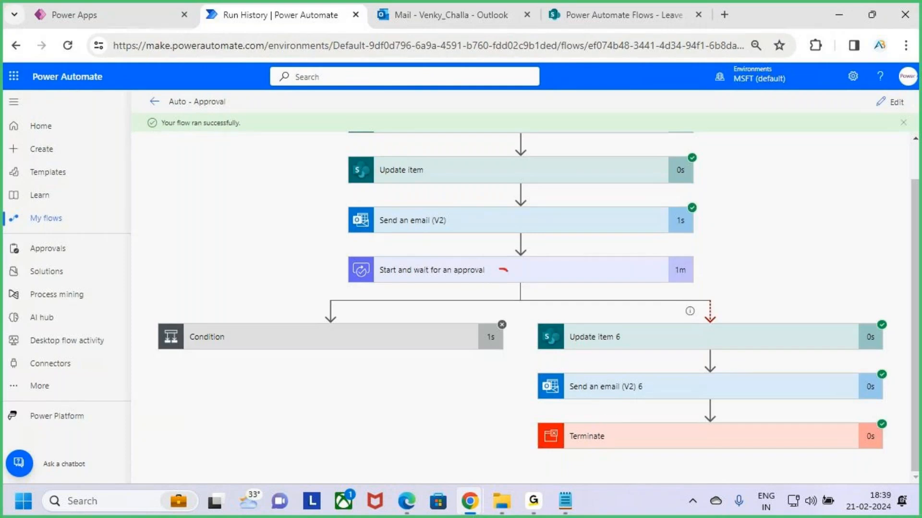
drag(507, 271, 537, 245)
drag(595, 349, 647, 347)
drag(582, 399, 692, 391)
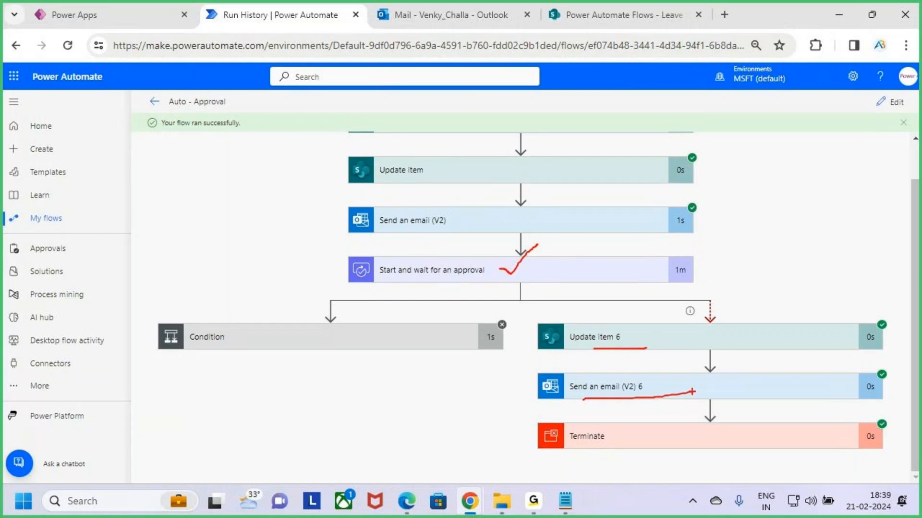
drag(593, 402, 674, 395)
drag(603, 273, 639, 244)
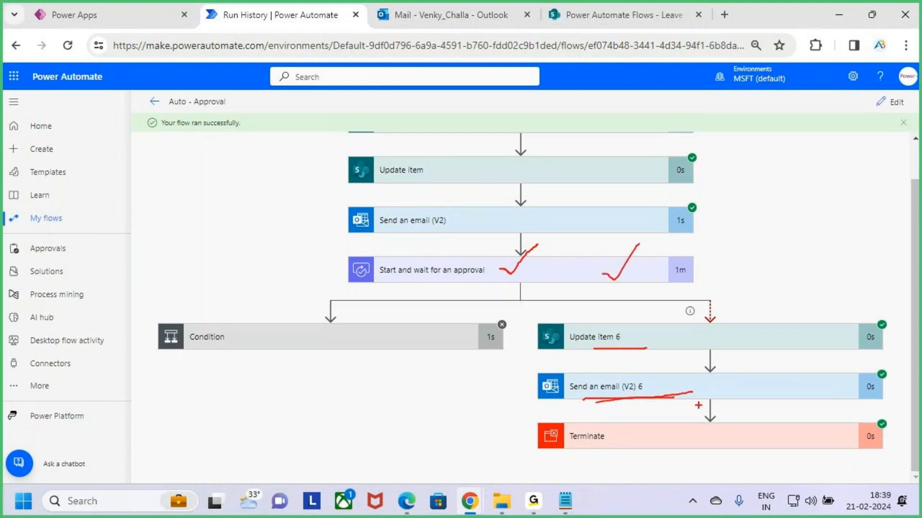
mouse_move(731, 403)
mouse_down()
mouse_move(731, 432)
mouse_move(739, 434)
mouse_move(762, 396)
mouse_move(796, 431)
mouse_up()
key(Escape)
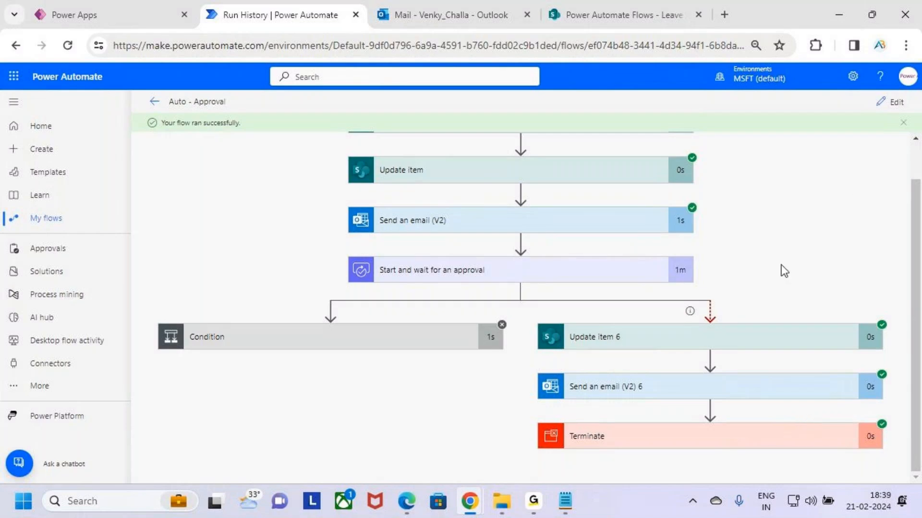
- Open the Auto - Approval flow for editing and review the recipient, subject and body of Send an email (V2) 6
click(893, 106)
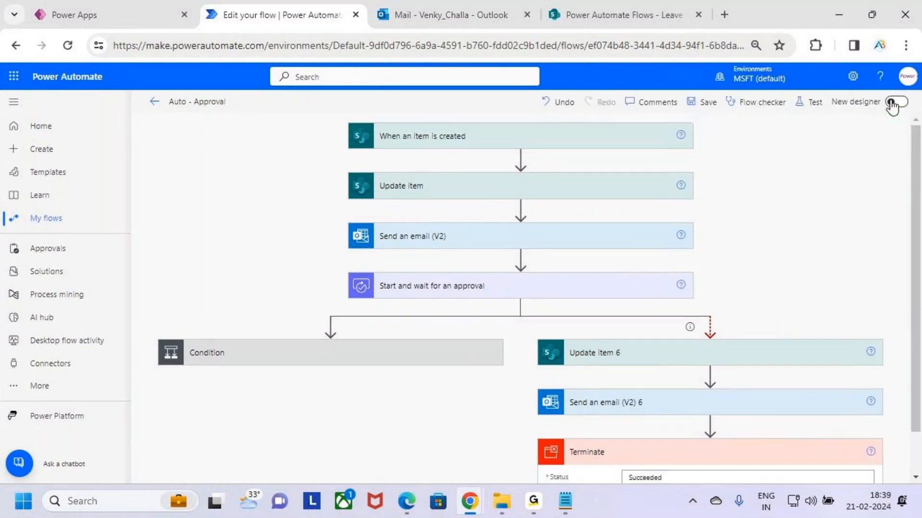
scroll(786, 216, down, 2)
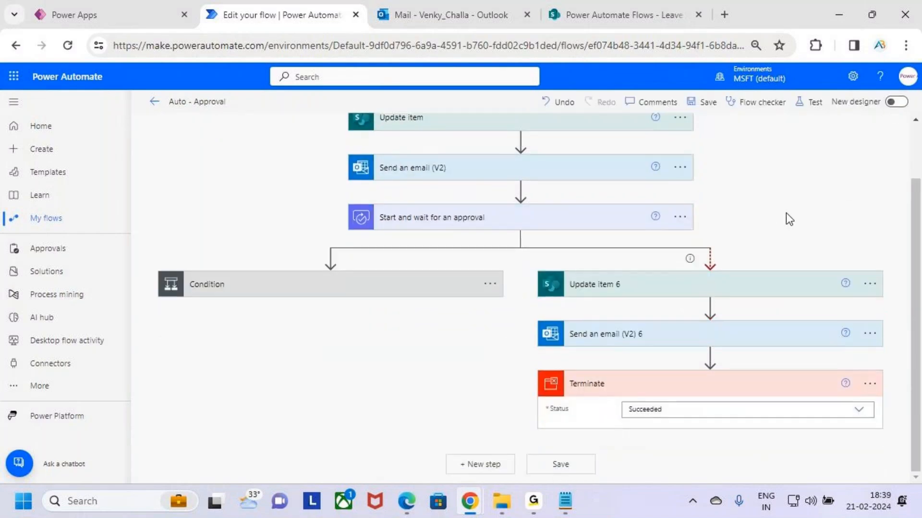
click(724, 336)
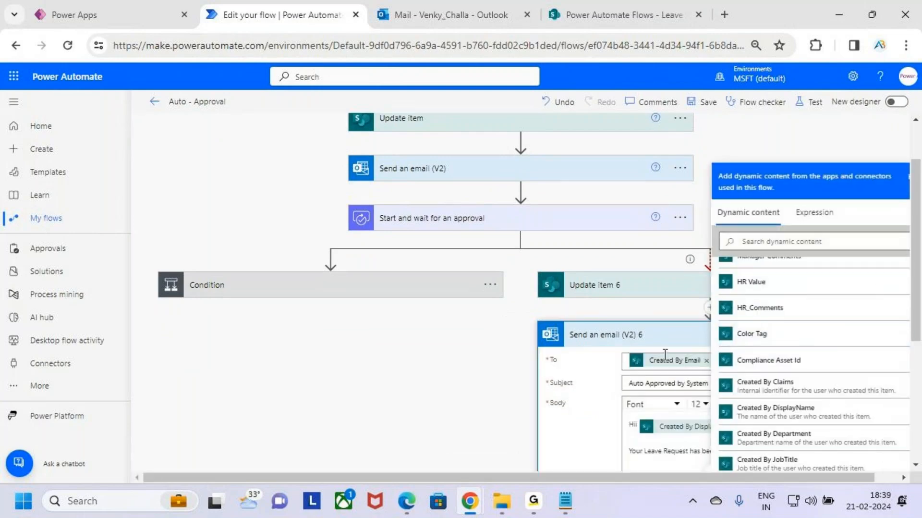
click(591, 430)
scroll(748, 291, down, 4)
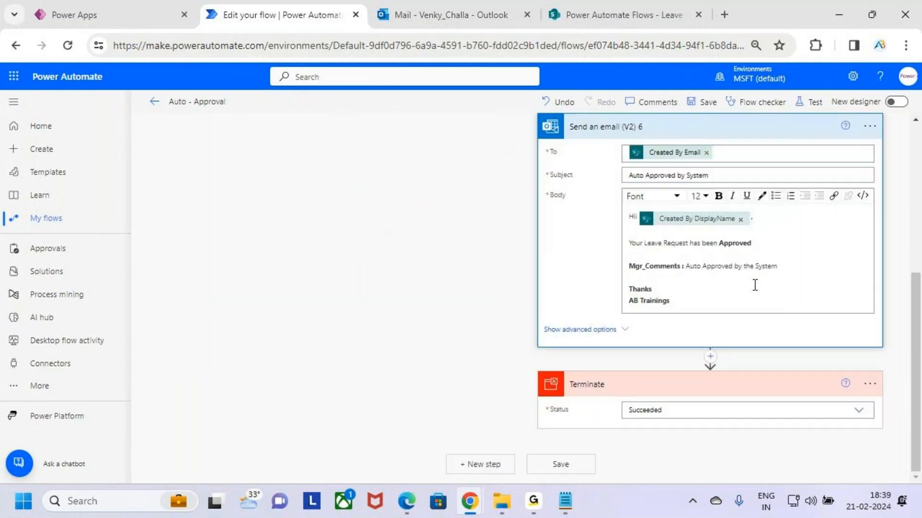
drag(779, 266, 766, 265)
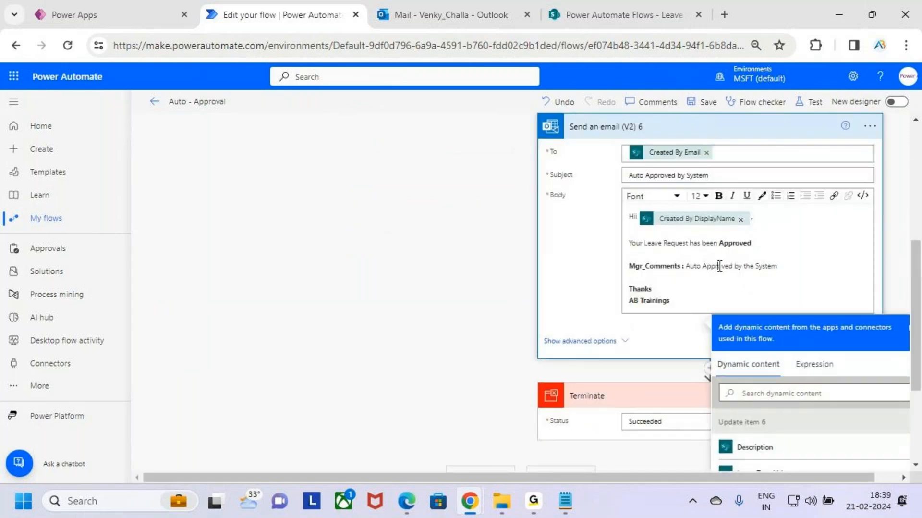
click(708, 280)
scroll(690, 232, down, 4)
click(478, 263)
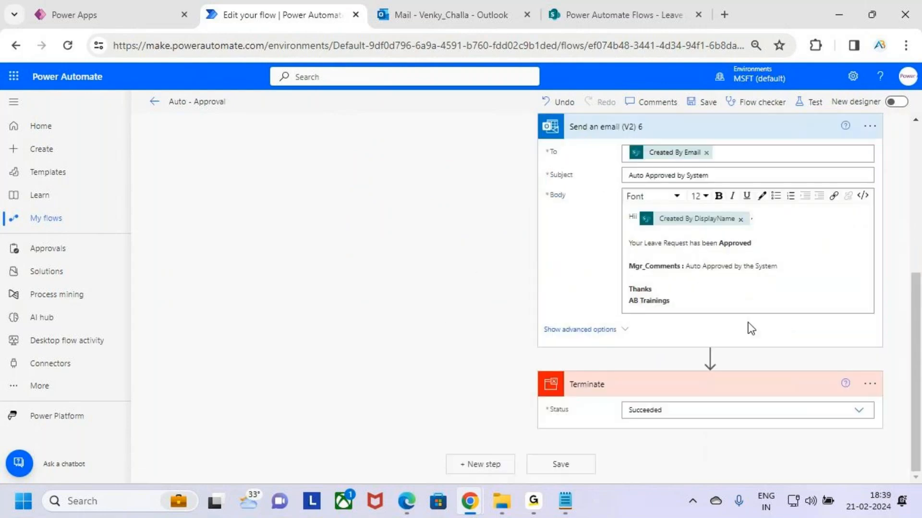
scroll(730, 250, up, 2)
click(751, 207)
scroll(633, 296, up, 2)
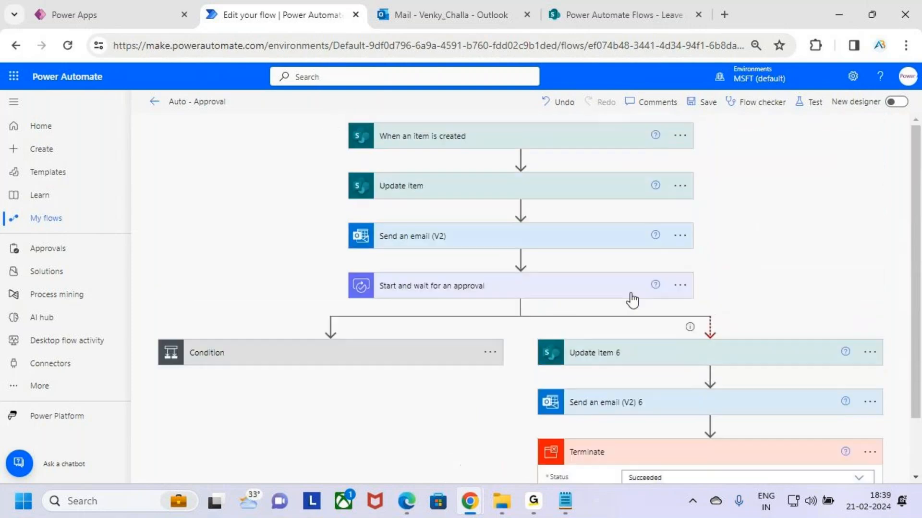
- Rename the Start and wait for an approval action to MGR Approval
click(680, 285)
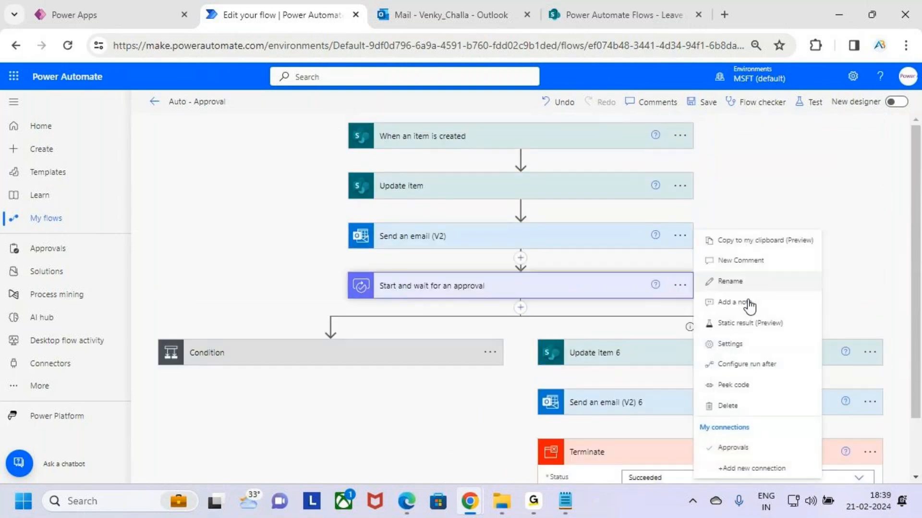
click(746, 283)
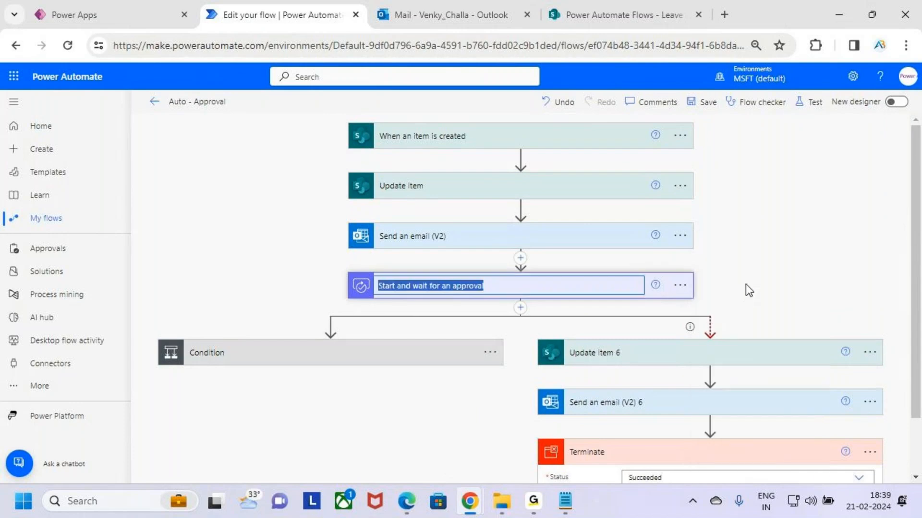
text(m)
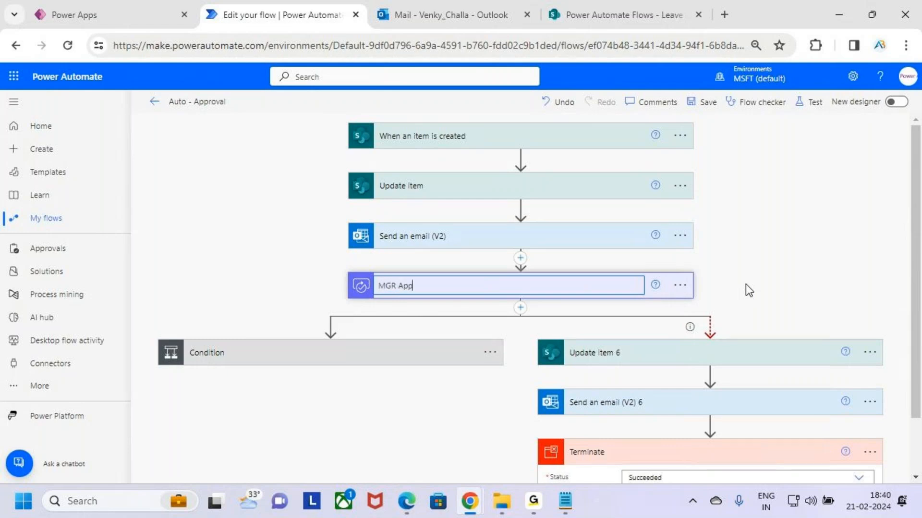
click(798, 302)
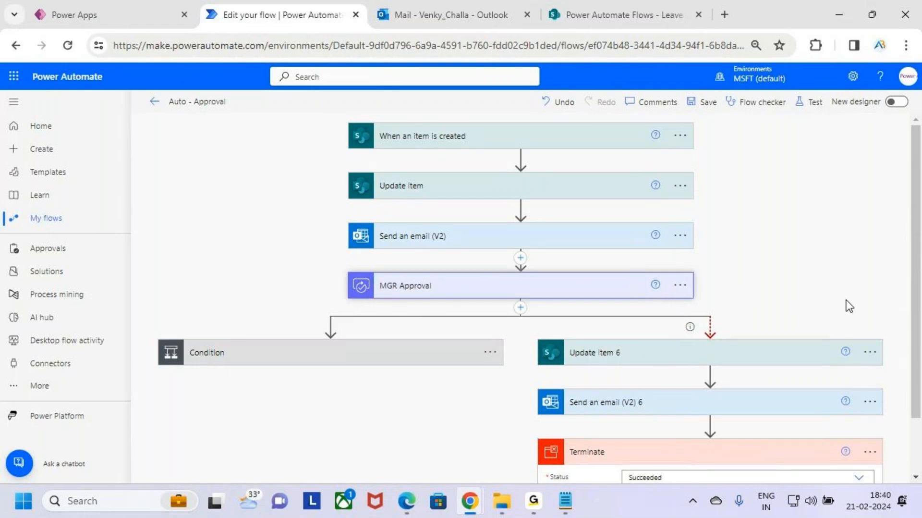
- Set the Status Value in Update item 6 of the timeout branch to Waiting HR Approval
scroll(782, 223, down, 1)
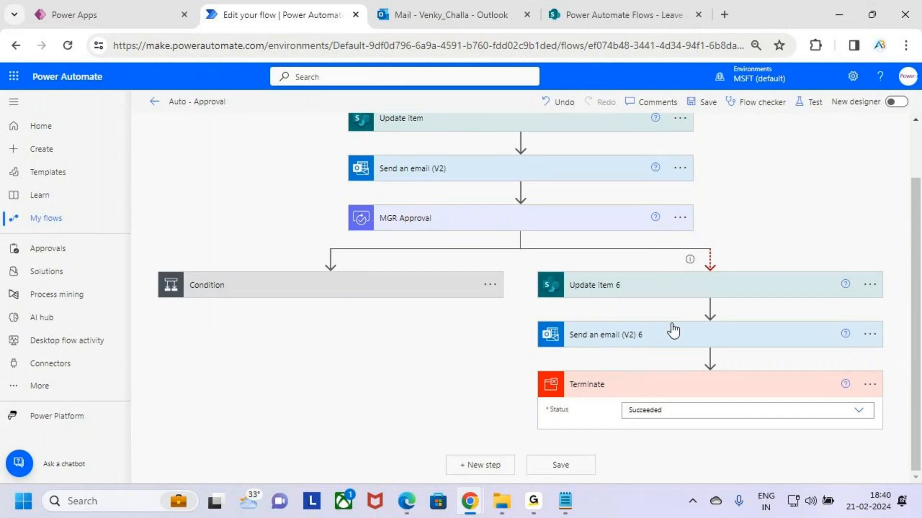
scroll(674, 330, down, 1)
click(770, 288)
scroll(771, 283, down, 4)
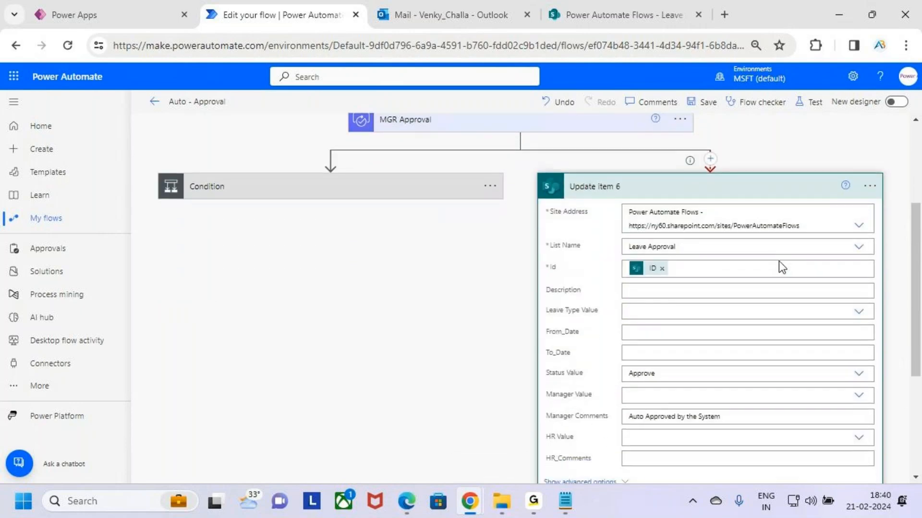
click(686, 257)
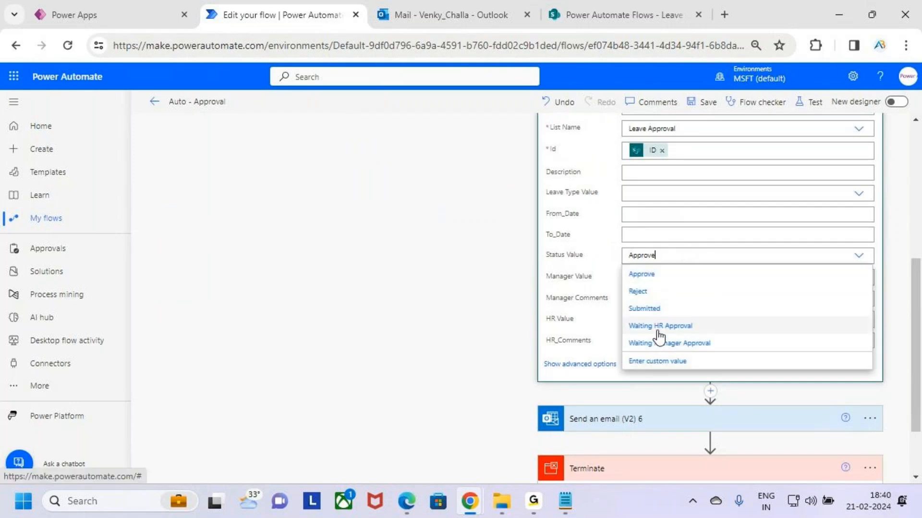
click(738, 331)
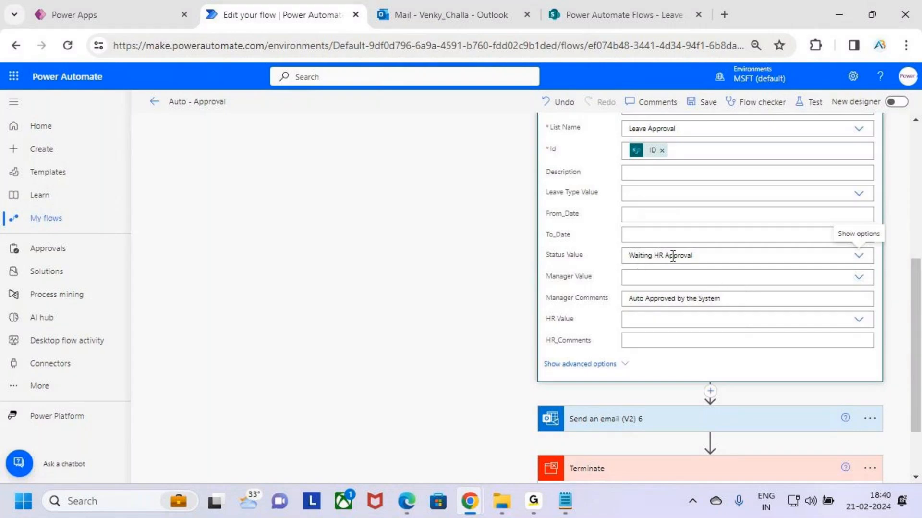
scroll(704, 257, up, 3)
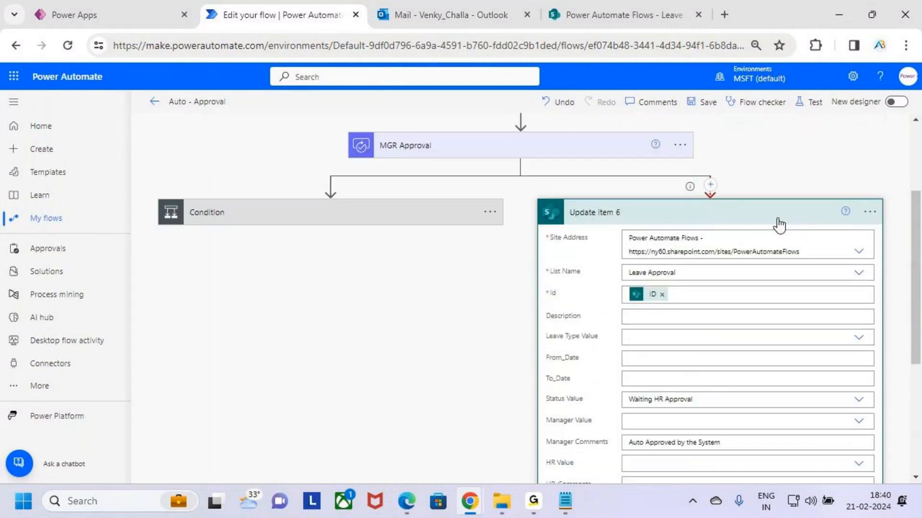
click(775, 226)
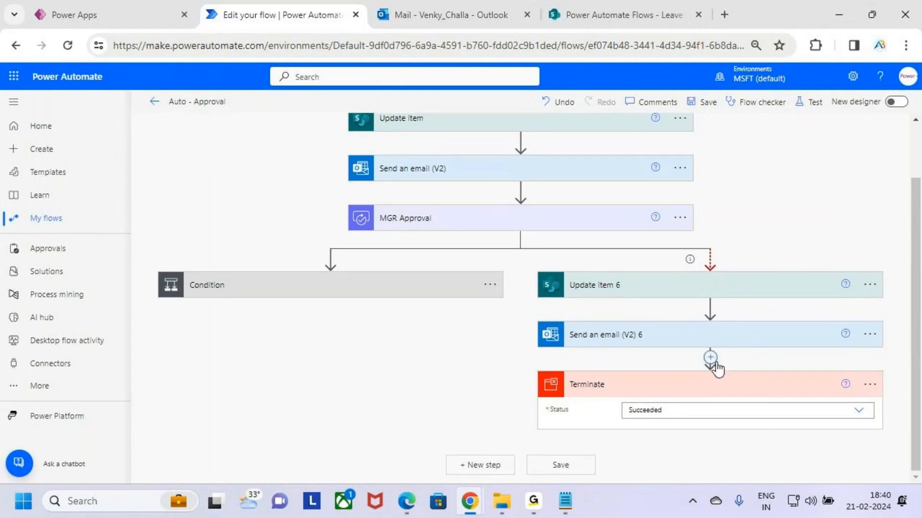
- Insert a new action between Send an email (V2) 6 and Terminate in the timeout branch
click(710, 356)
click(720, 377)
scroll(741, 292, down, 5)
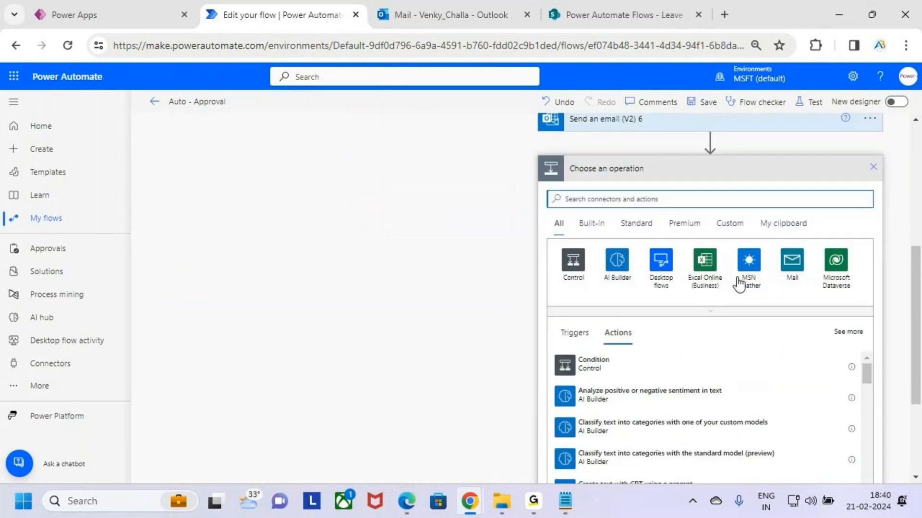
scroll(767, 267, up, 2)
scroll(721, 320, down, 1)
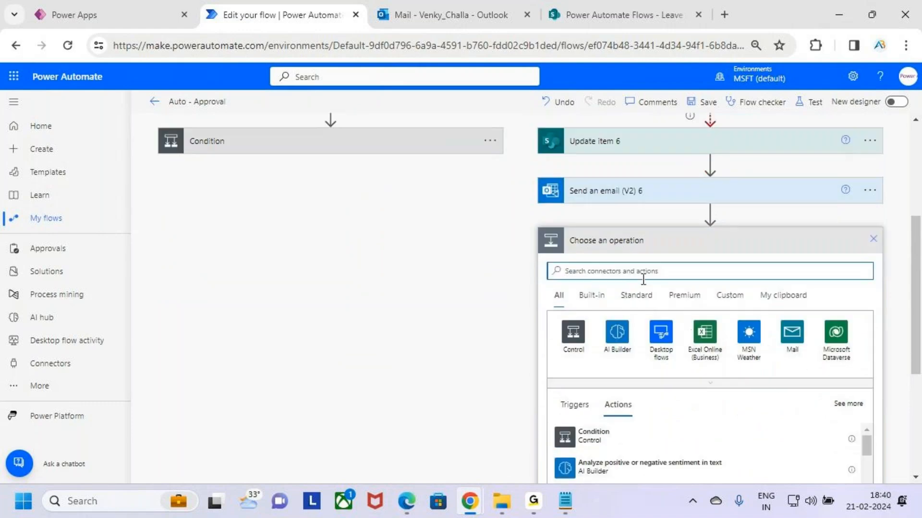
- Search the actions for Approval and choose Start and wait for an approval as the new action
text(ap)
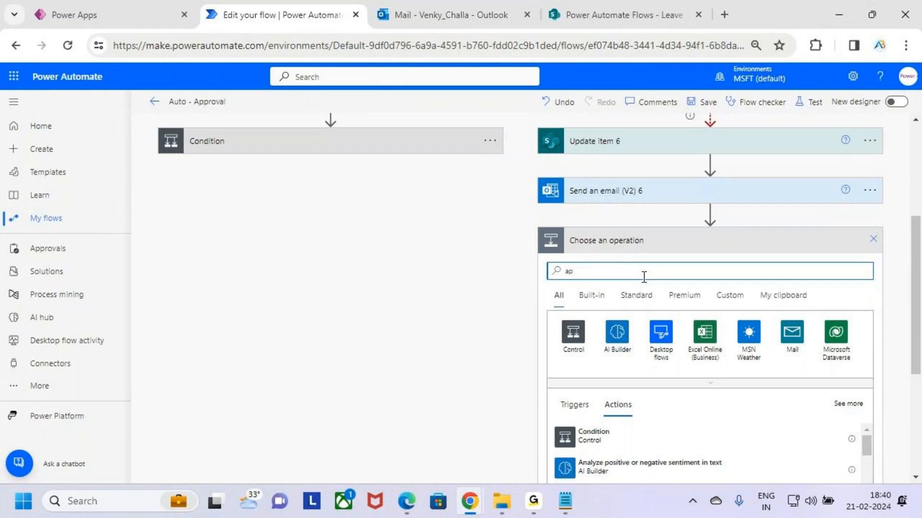
key(BackSpace)
key(BackSpace)
text(A)
key(BackSpace)
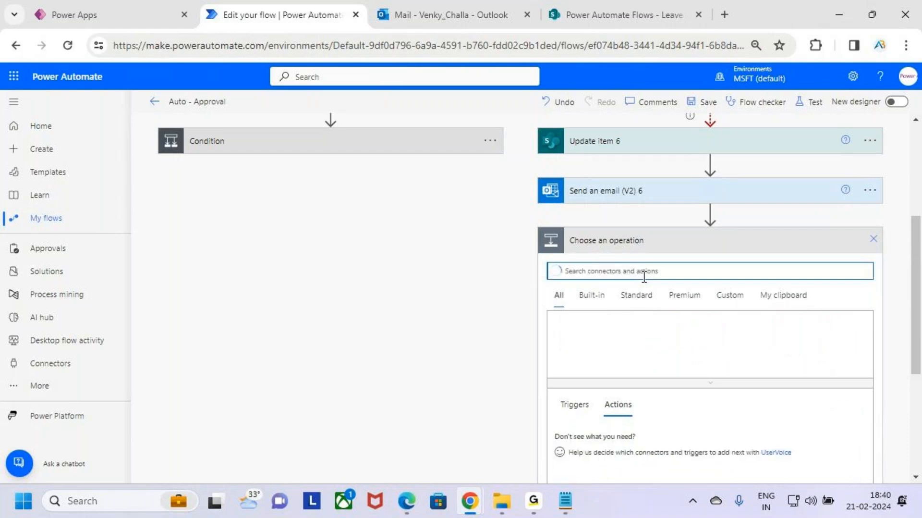
text(A)
key(BackSpace)
text(A)
key(BackSpace)
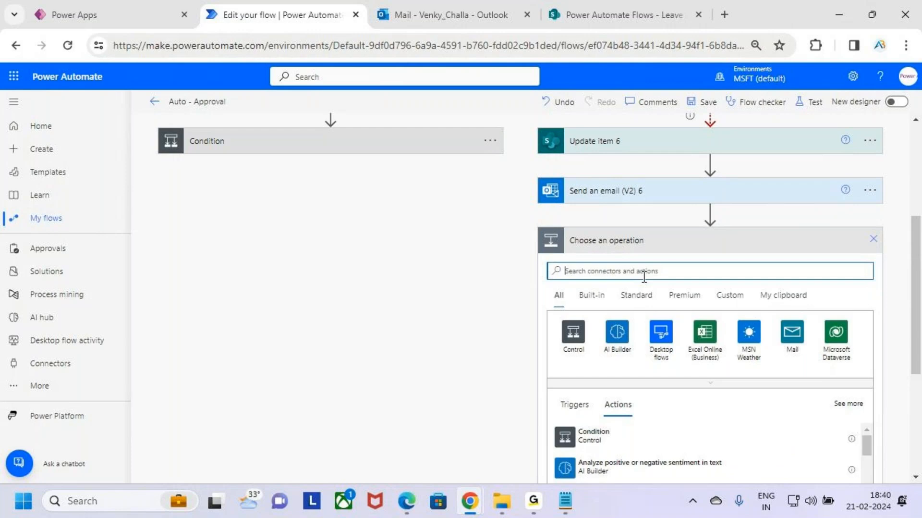
text(A)
key(BackSpace)
text(A)
key(BackSpace)
text(Approval)
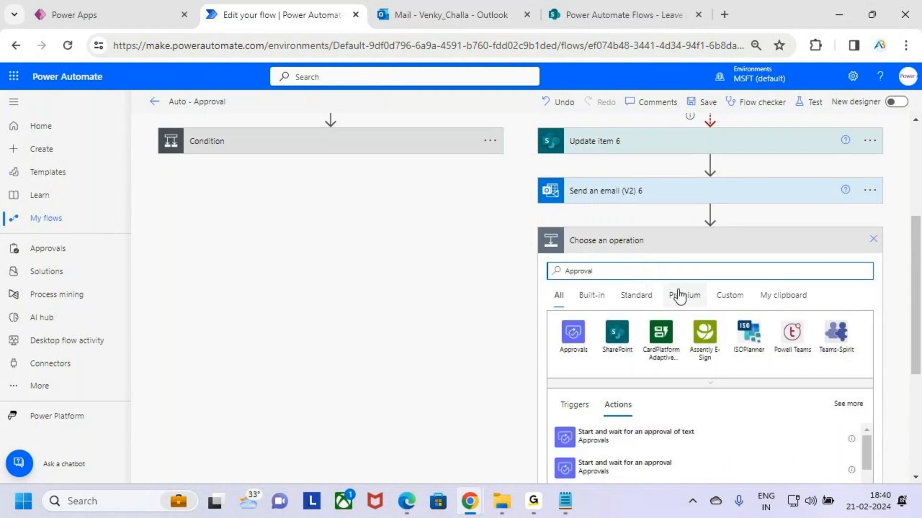
scroll(688, 299, down, 1)
scroll(663, 343, down, 2)
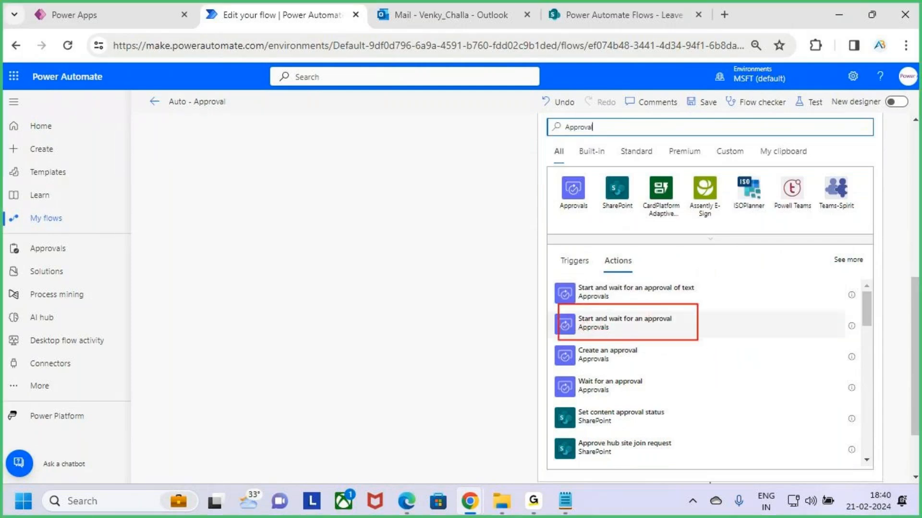
click(625, 322)
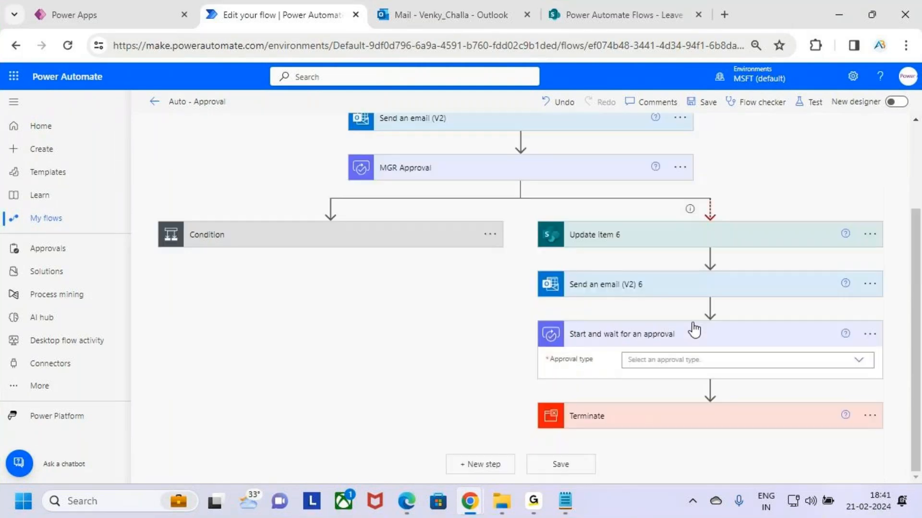
- Set the new approval's type to Approve/Reject - First to respond
click(746, 359)
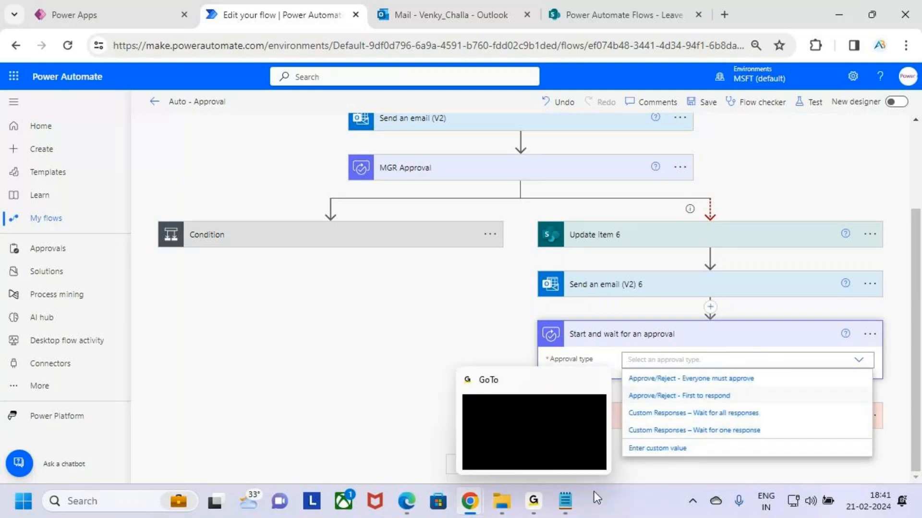
click(777, 397)
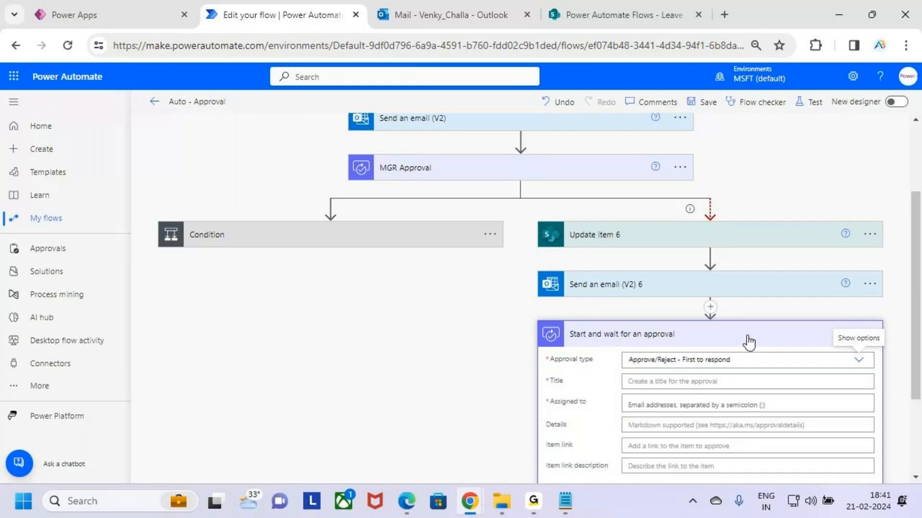
scroll(749, 342, down, 3)
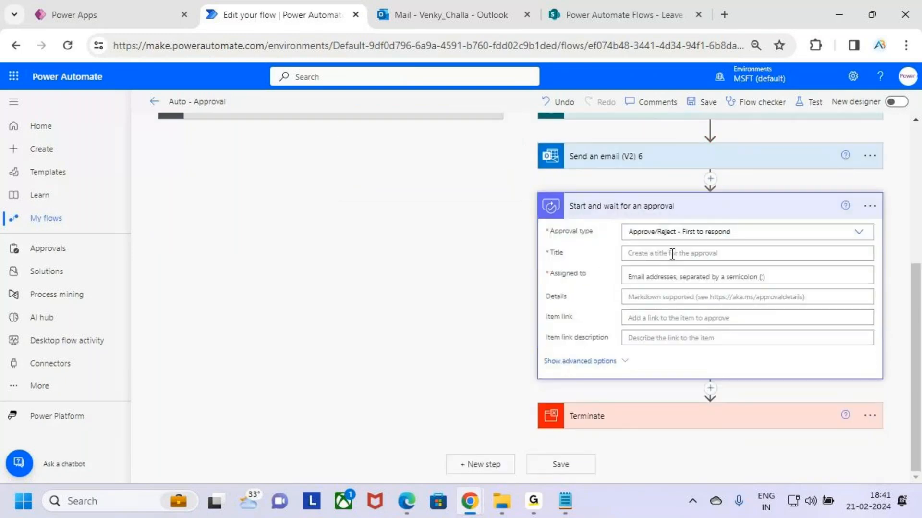
- Set the new approval's Title to Leave Type Value from the When an item is created trigger
click(673, 253)
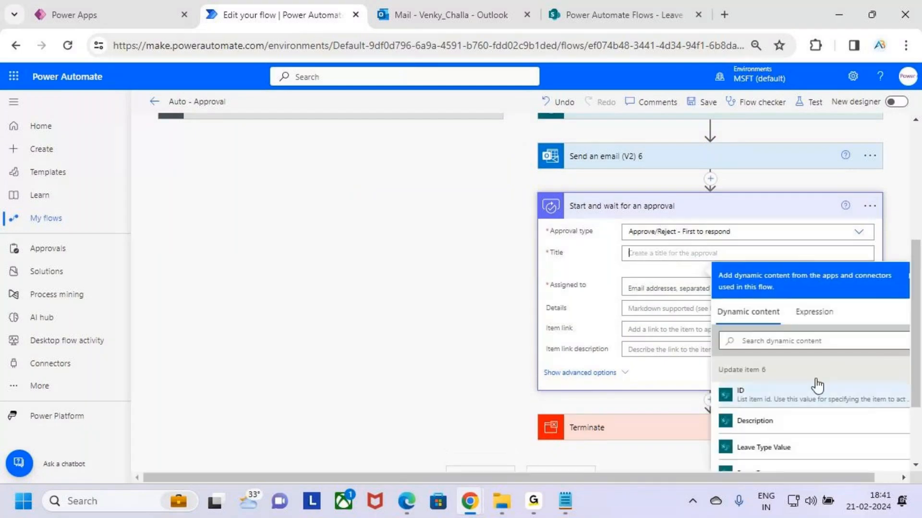
scroll(828, 374, down, 15)
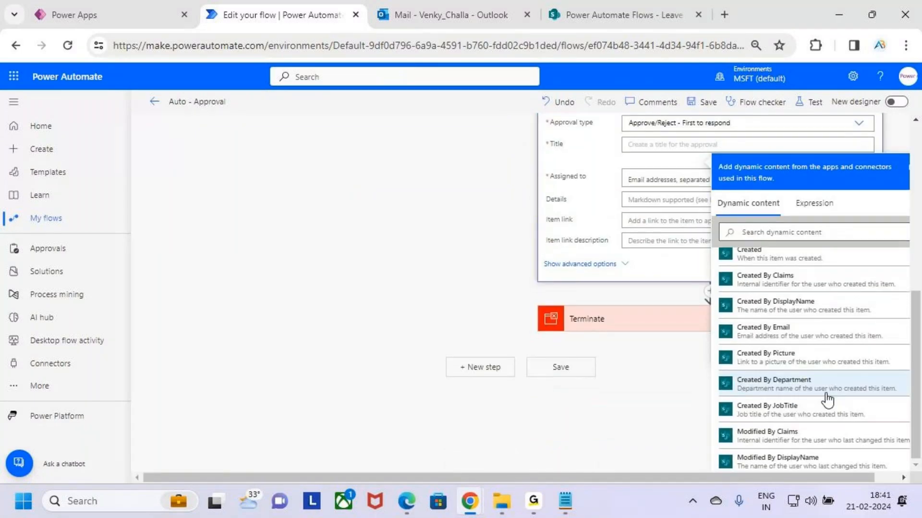
scroll(831, 399, up, 10)
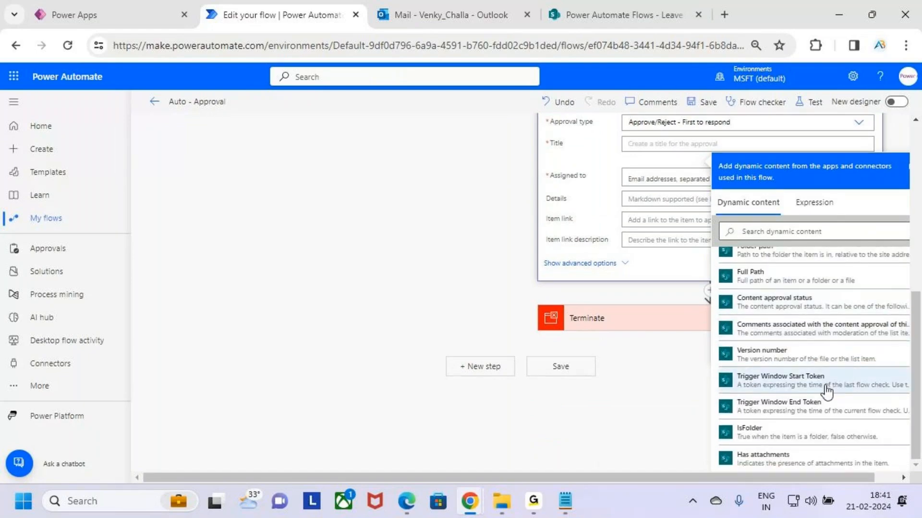
scroll(827, 387, up, 5)
scroll(827, 387, up, 8)
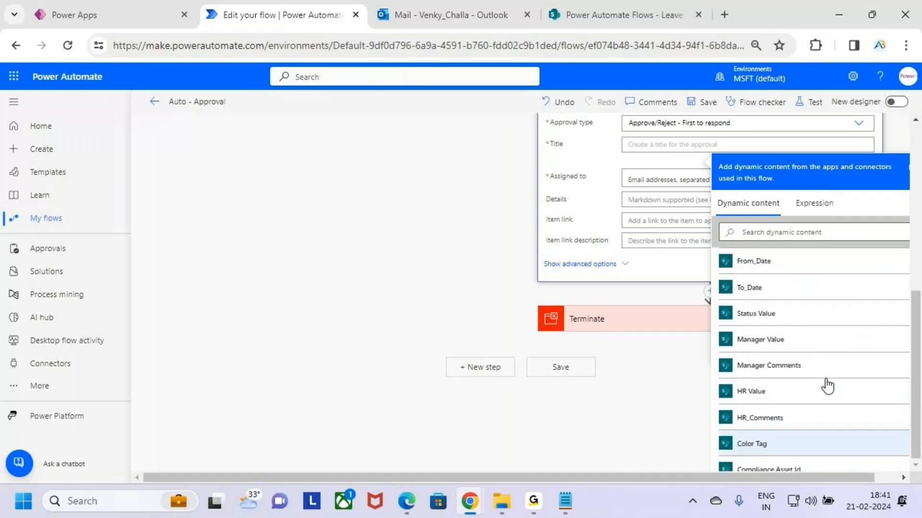
scroll(793, 342, up, 3)
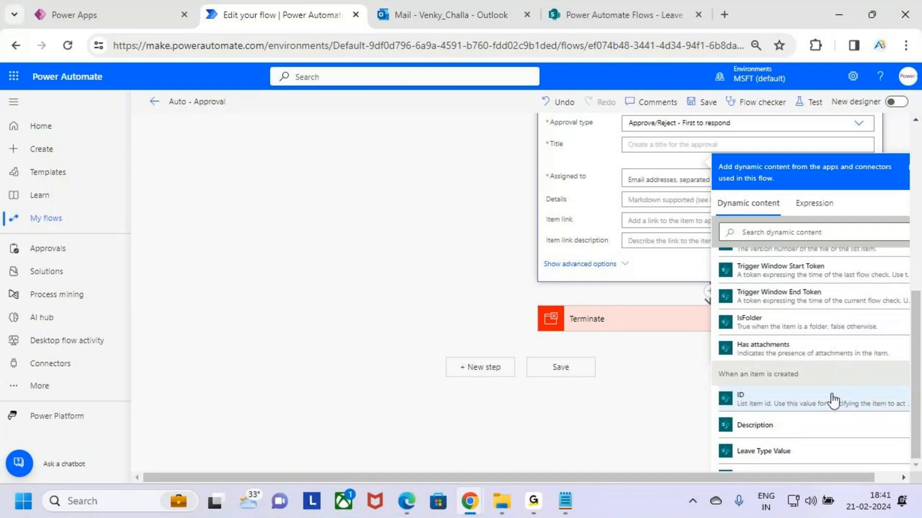
scroll(833, 400, down, 3)
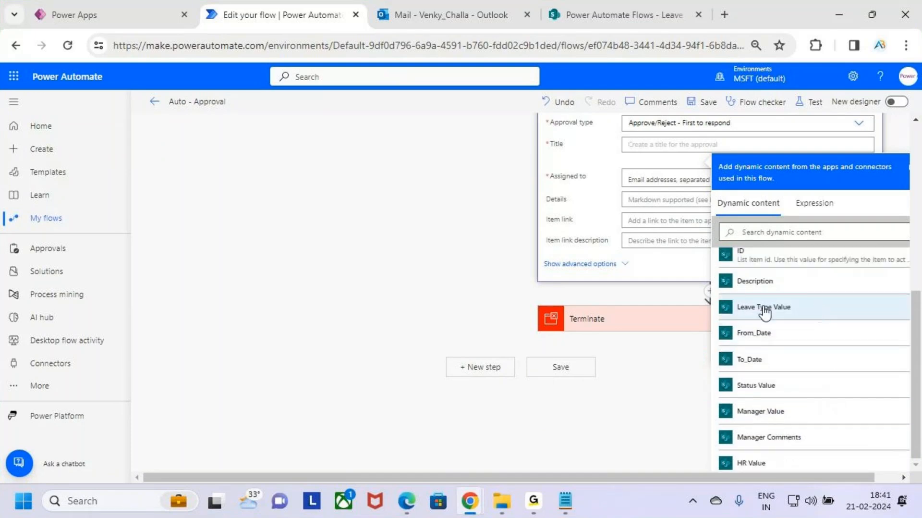
key(ctrl+2)
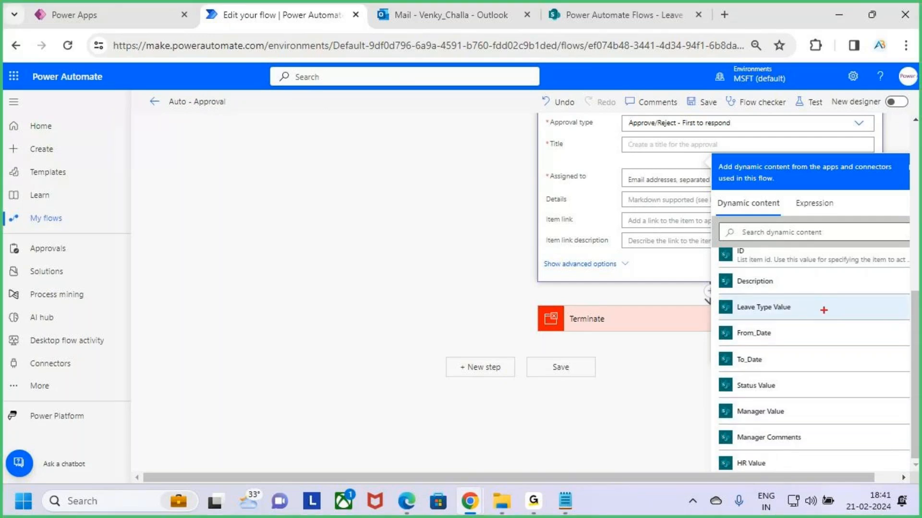
mouse_move(714, 290)
mouse_down()
mouse_move(806, 314)
mouse_move(853, 314)
mouse_move(916, 241)
mouse_up()
key(Escape)
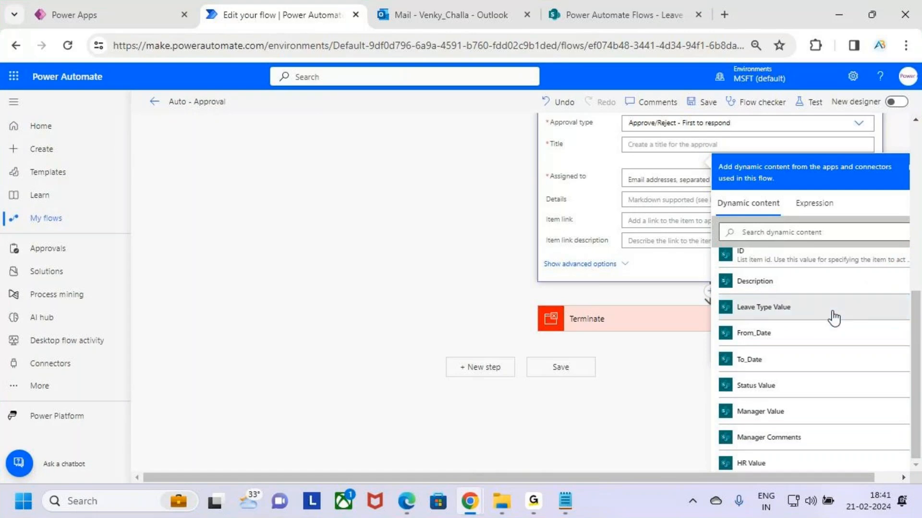
click(832, 314)
- Assign the new approval to HR Value from the When an item is created trigger
click(655, 181)
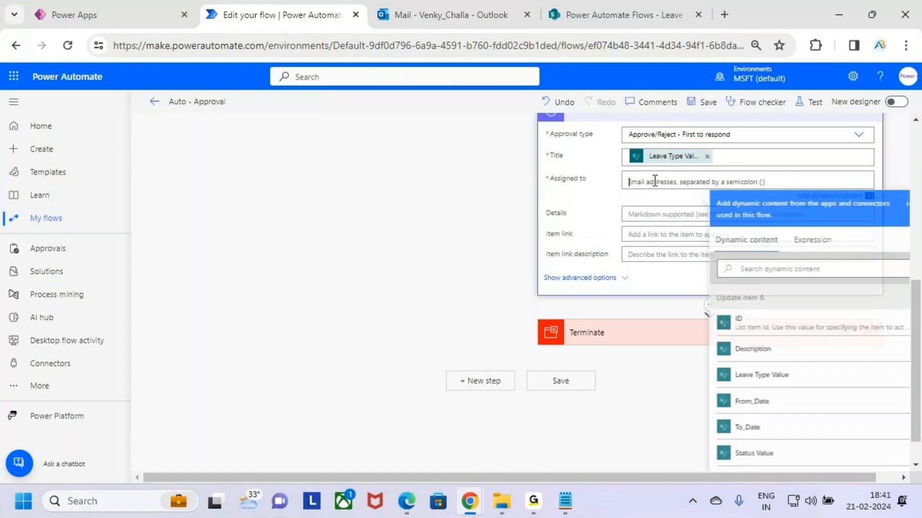
scroll(832, 382, down, 5)
scroll(832, 383, down, 5)
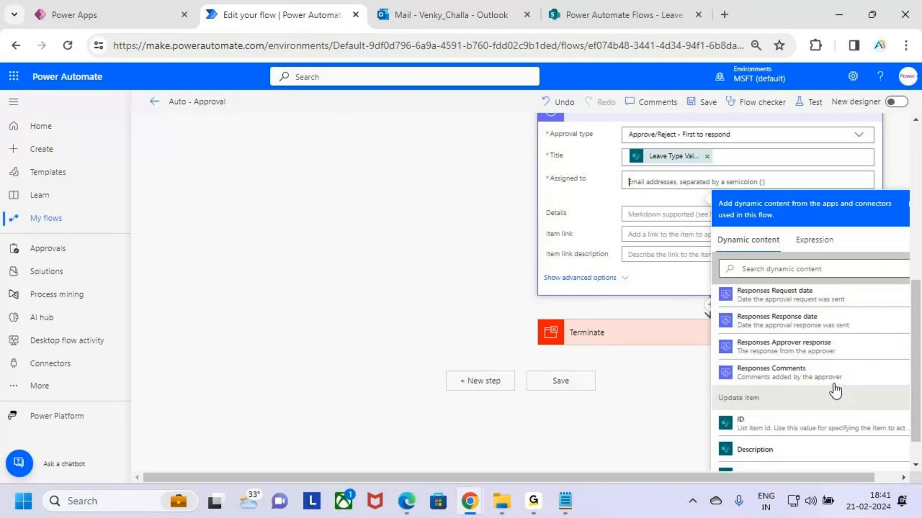
scroll(839, 391, up, 10)
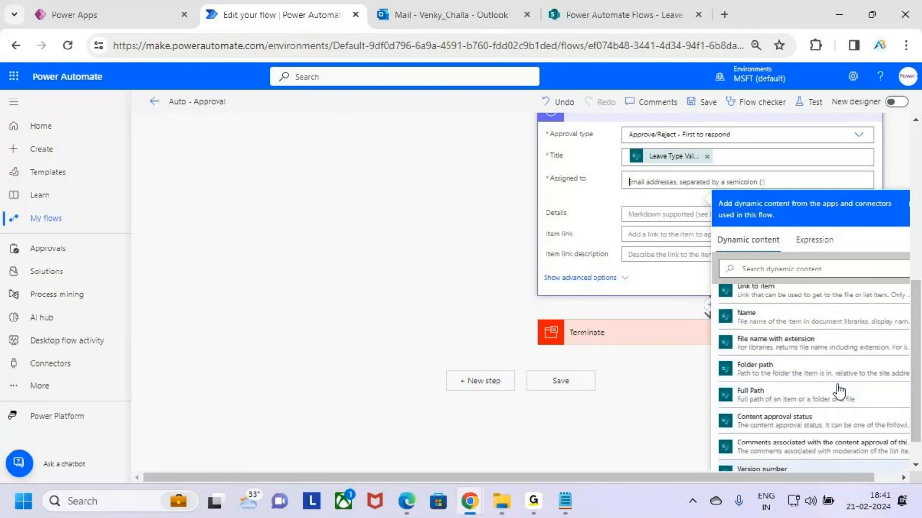
scroll(817, 365, up, 8)
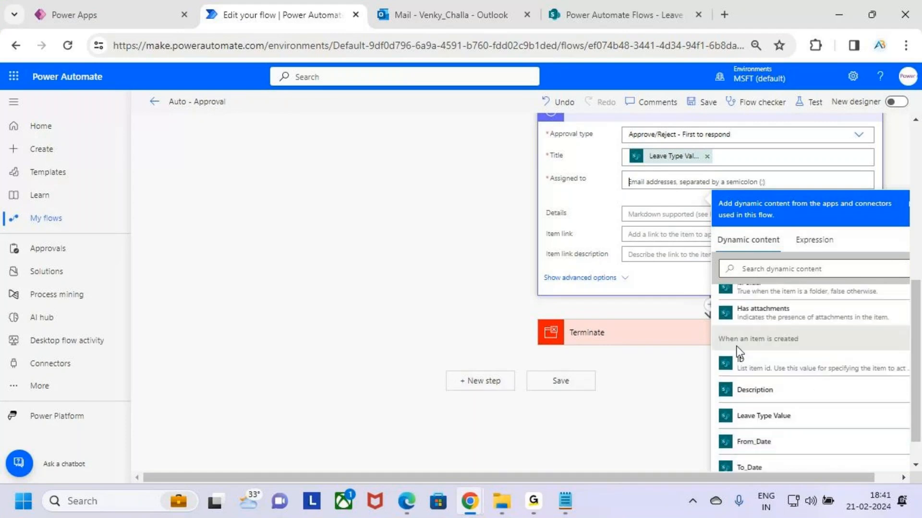
scroll(815, 422, up, 3)
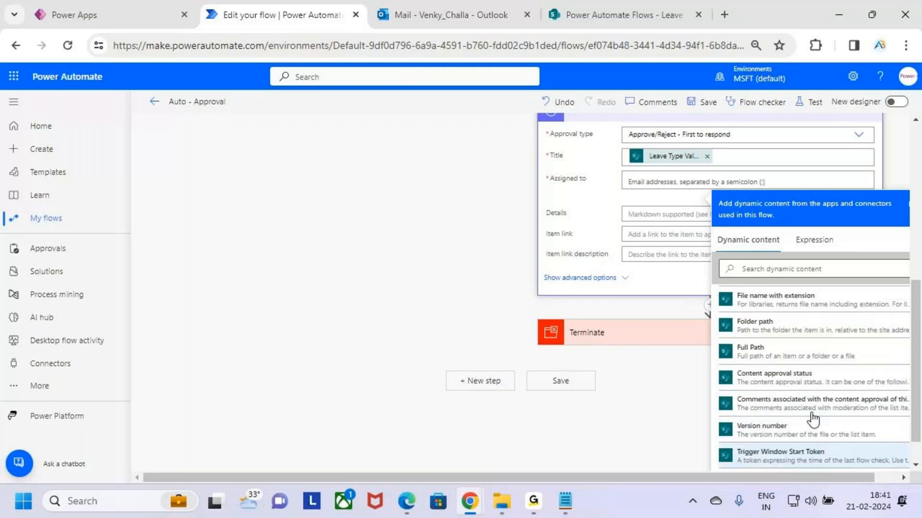
scroll(813, 408, down, 10)
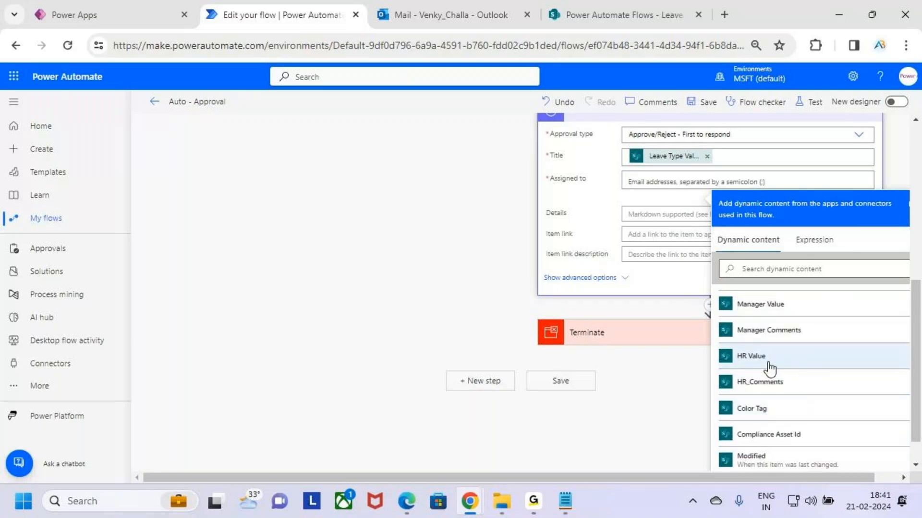
key(ctrl+2)
drag(721, 342, 798, 367)
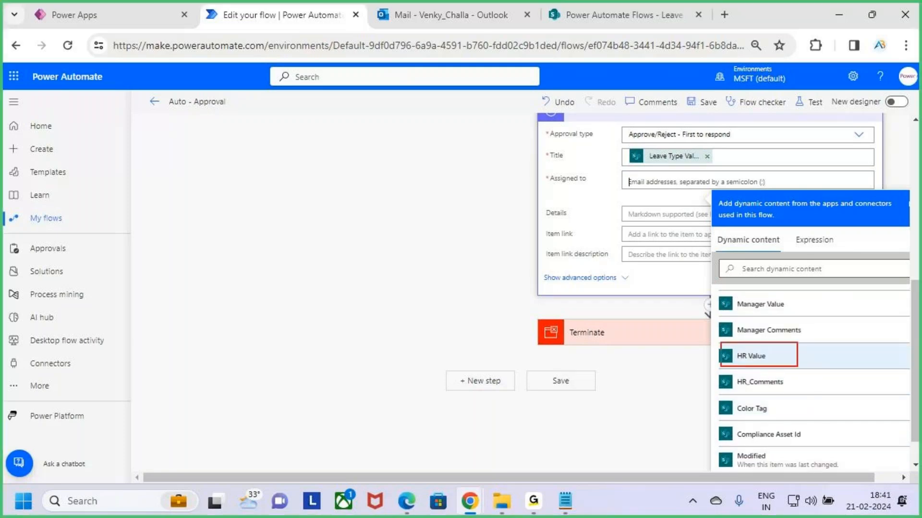
key(Escape)
click(828, 363)
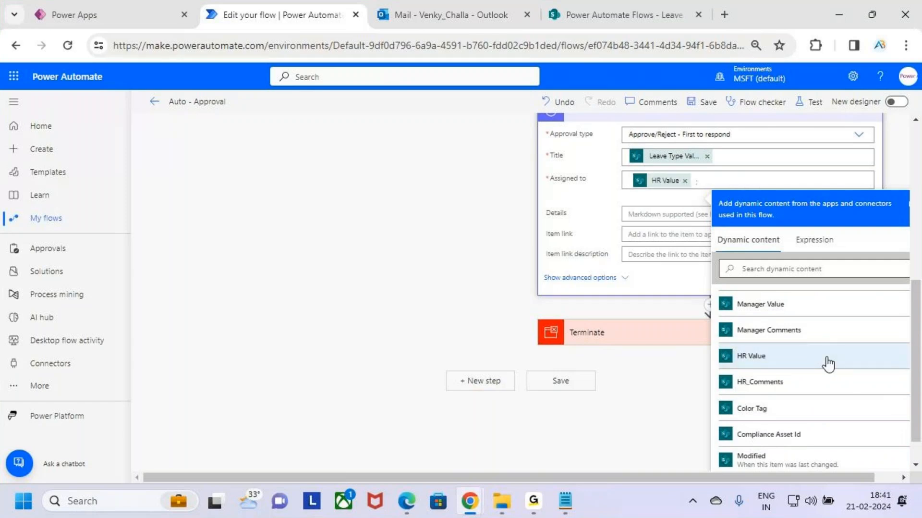
- Check the HR selection field on the Leave Request form in Power Apps and return to the flow in Power Automate
key(ctrl+1)
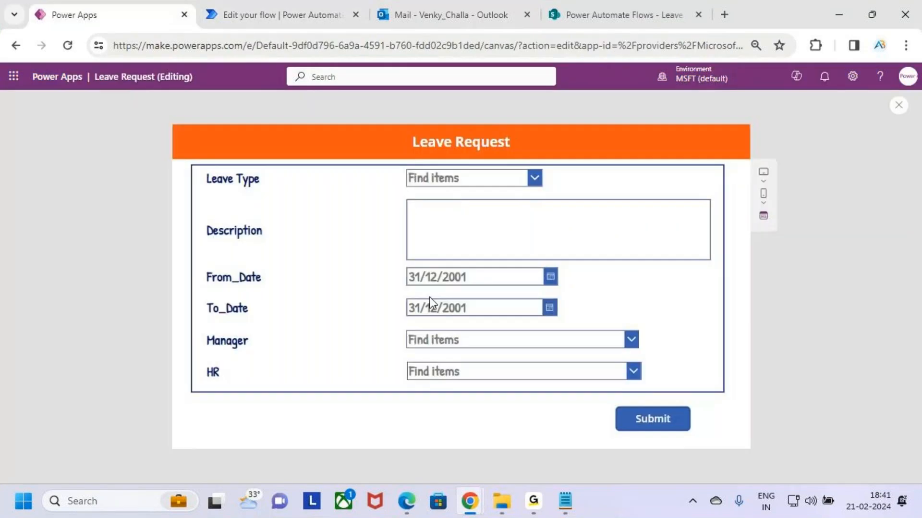
click(492, 380)
click(673, 352)
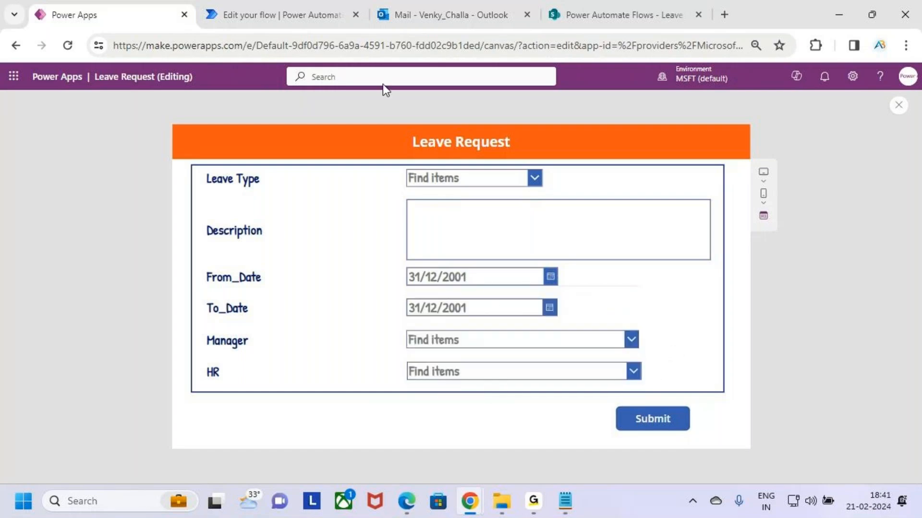
click(318, 2)
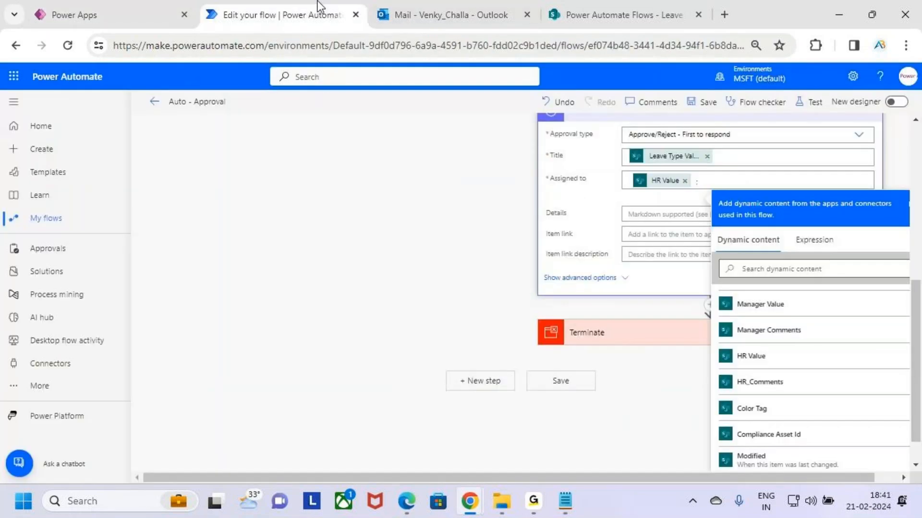
- Copy the manager comment text "Auto Approved by the System" from the body of Send an email (V2) 6
click(651, 213)
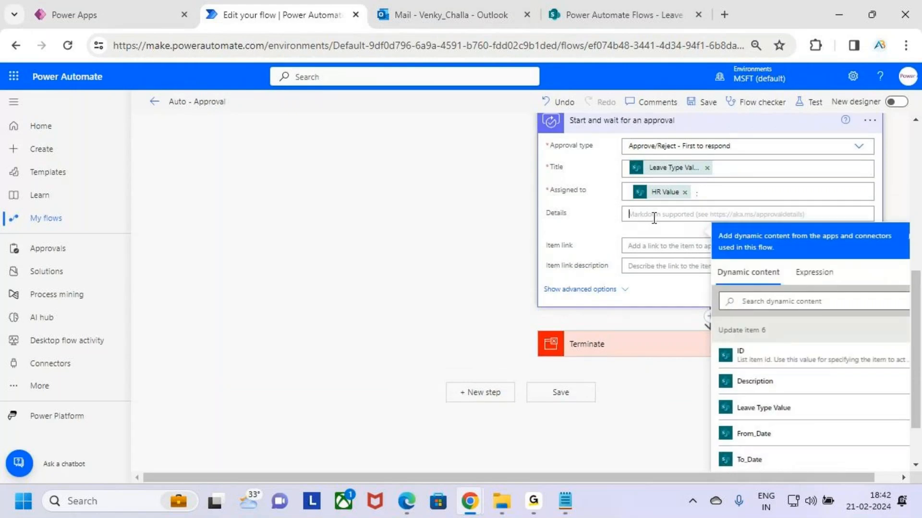
scroll(654, 216, up, 2)
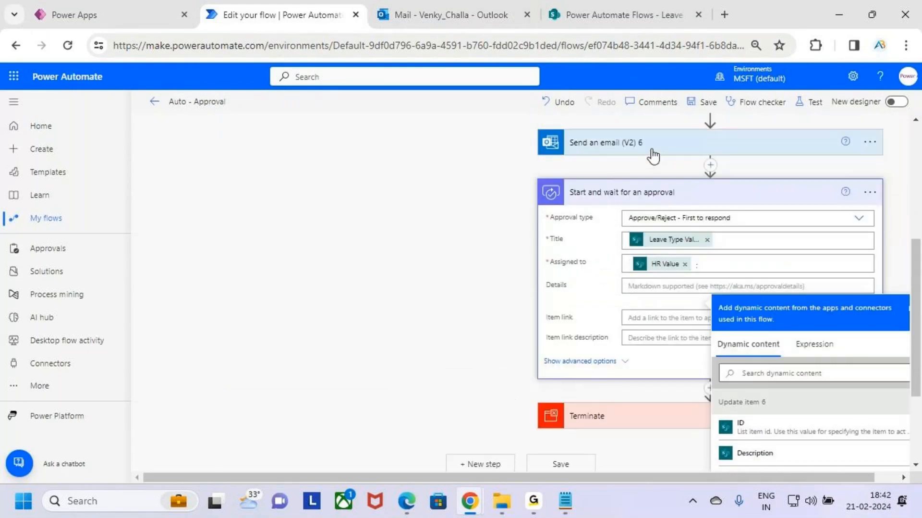
click(653, 153)
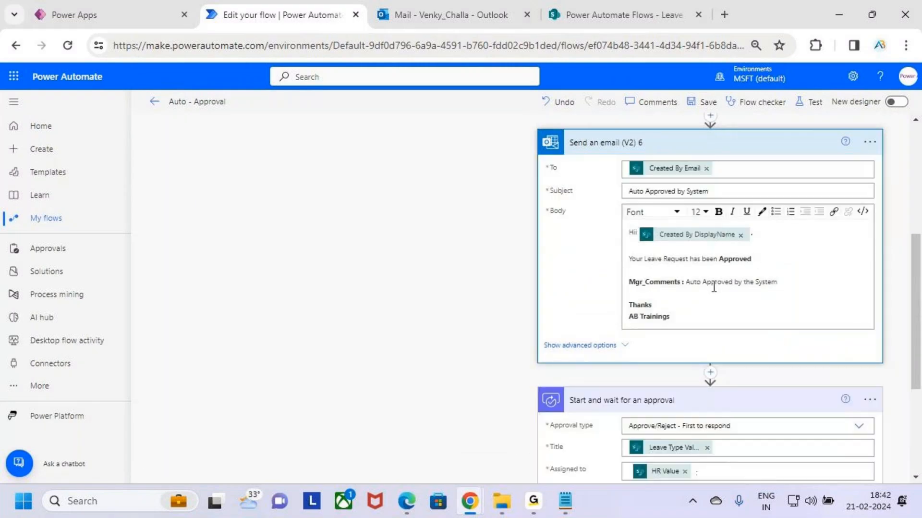
click(778, 282)
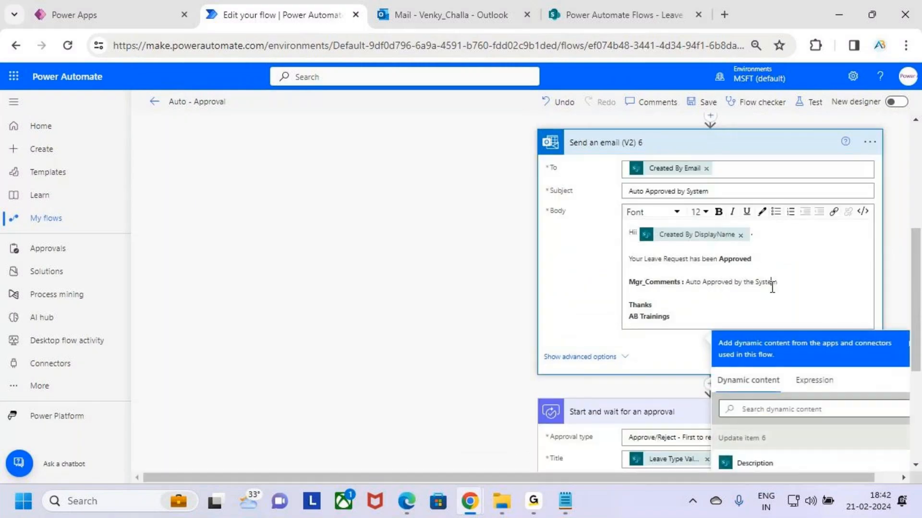
drag(686, 283, 767, 282)
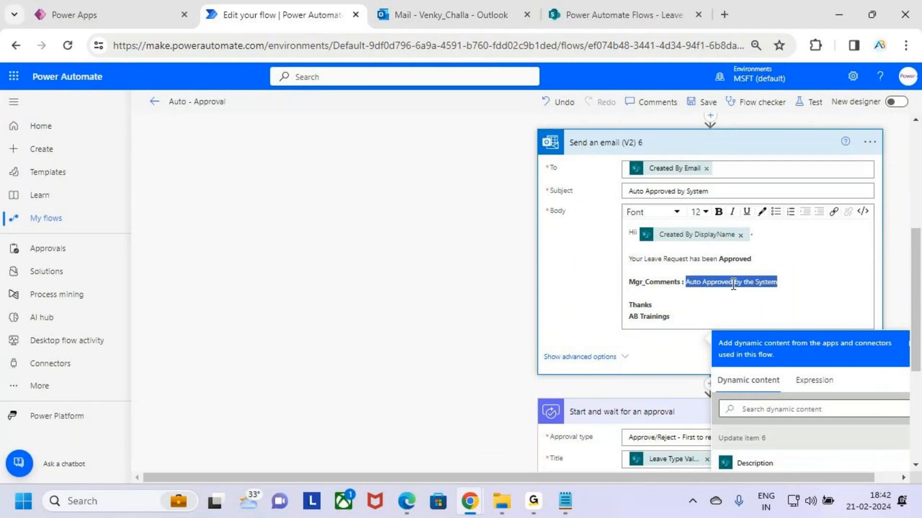
click(766, 283)
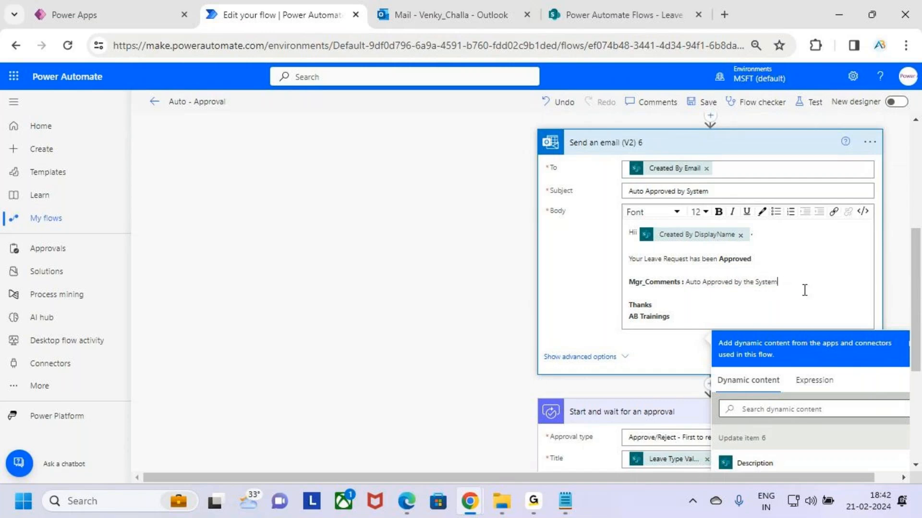
drag(795, 283, 685, 284)
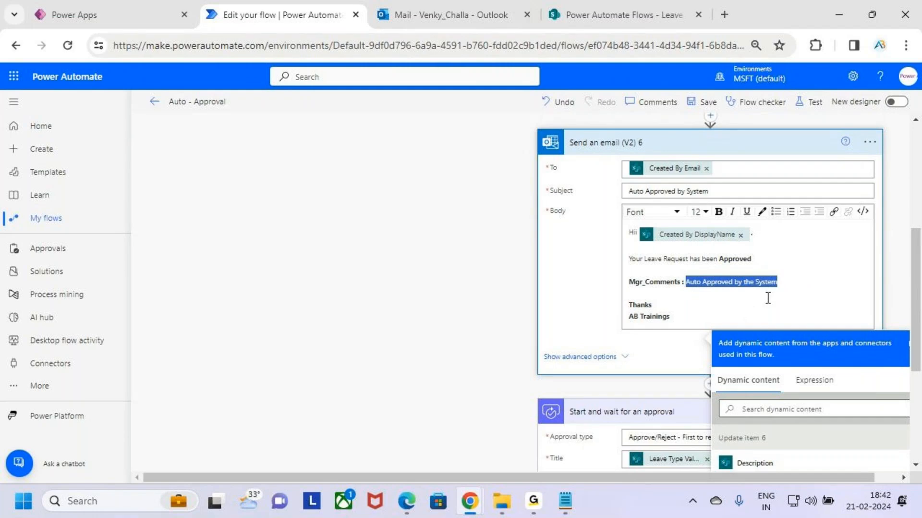
drag(777, 282, 689, 283)
key(ctrl+c)
scroll(698, 299, down, 1)
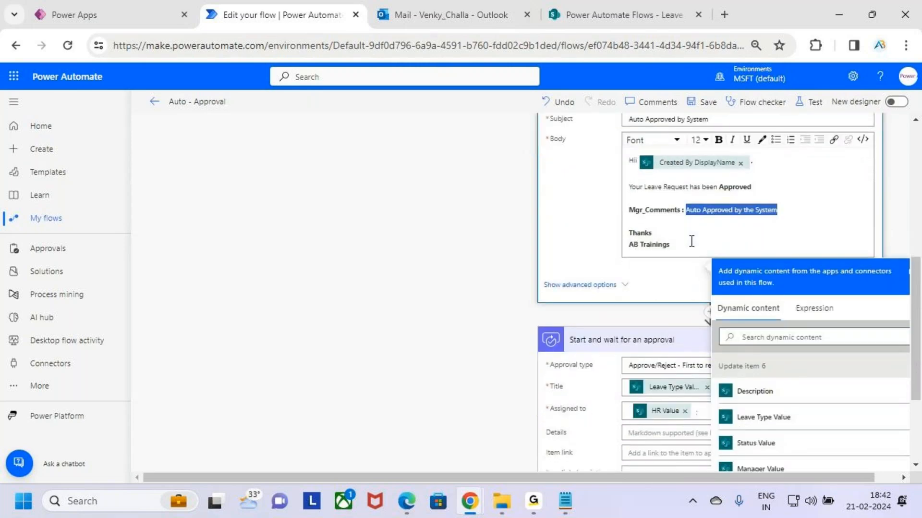
scroll(692, 242, up, 2)
click(757, 221)
- Paste "Auto Approved by the System" into the new approval's Details and collapse the action
scroll(747, 288, down, 1)
click(691, 294)
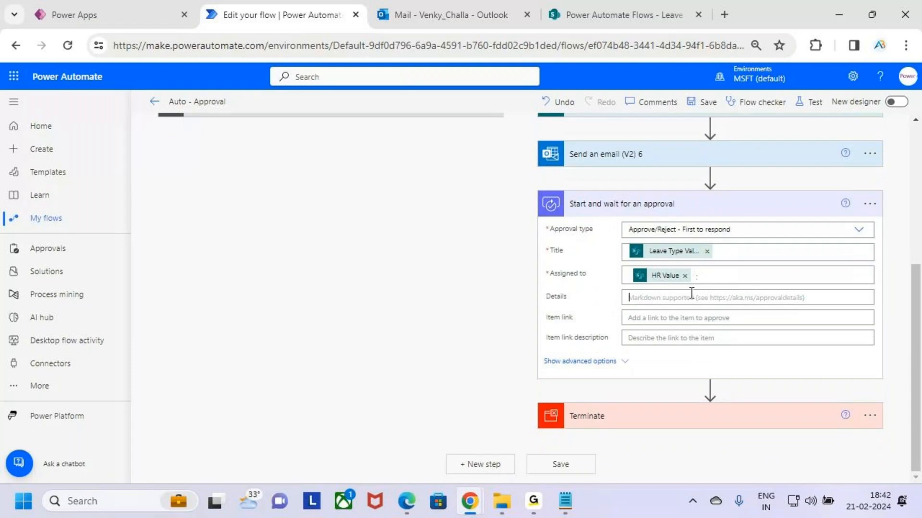
key(ctrl+v)
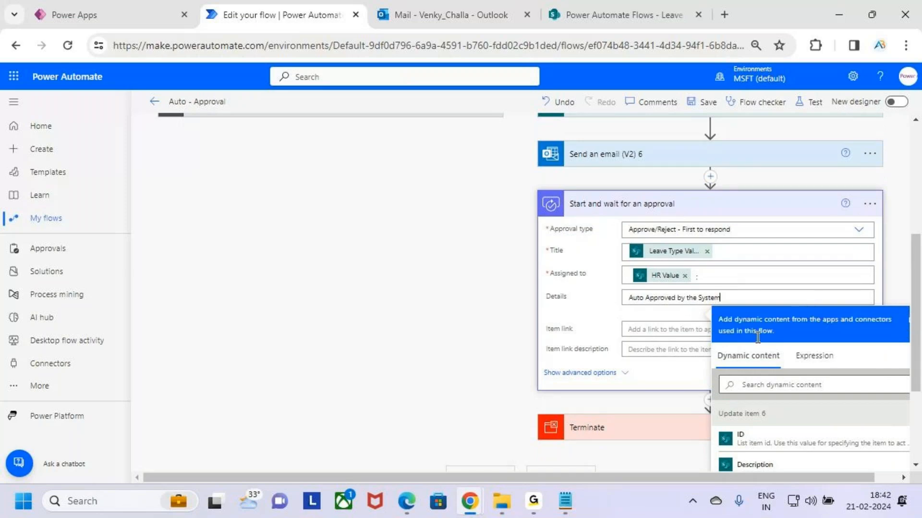
click(782, 211)
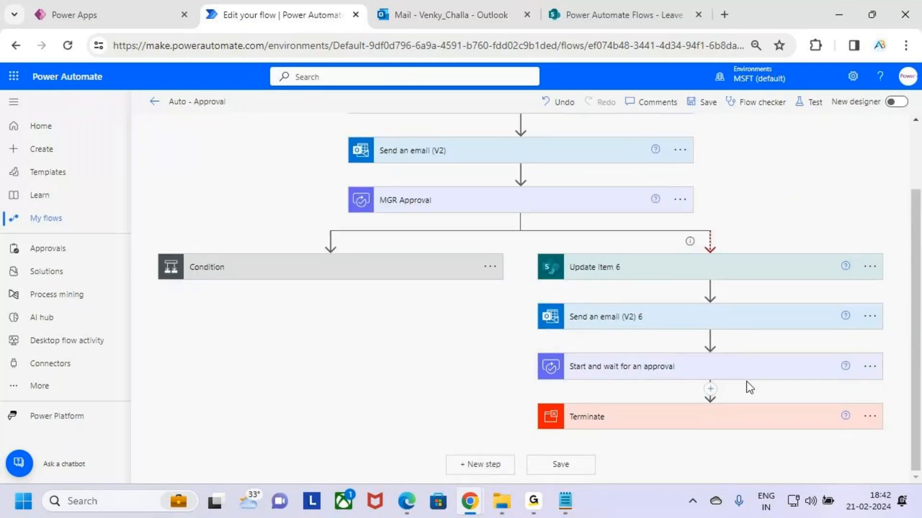
- Rename the Start and wait for an approval action in the timeout branch as HR Approval 2
click(871, 370)
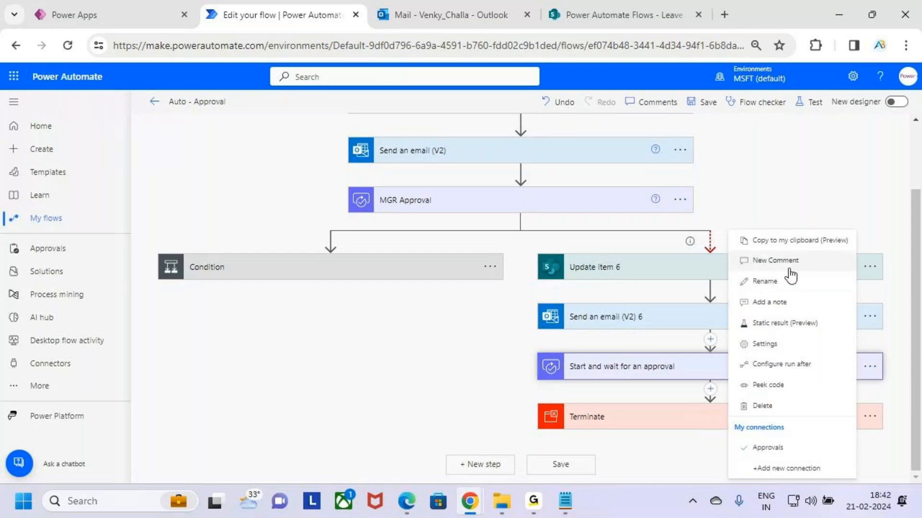
click(769, 281)
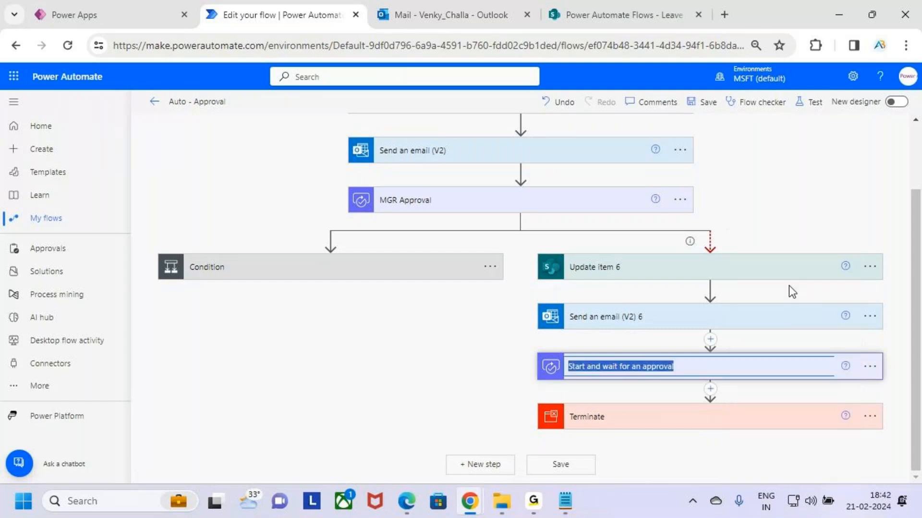
text(HR)
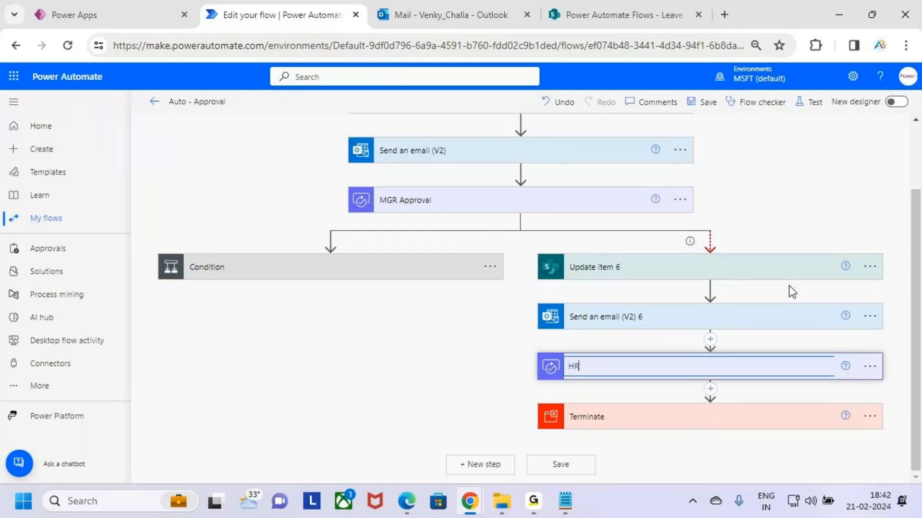
text( Approval 2)
click(889, 390)
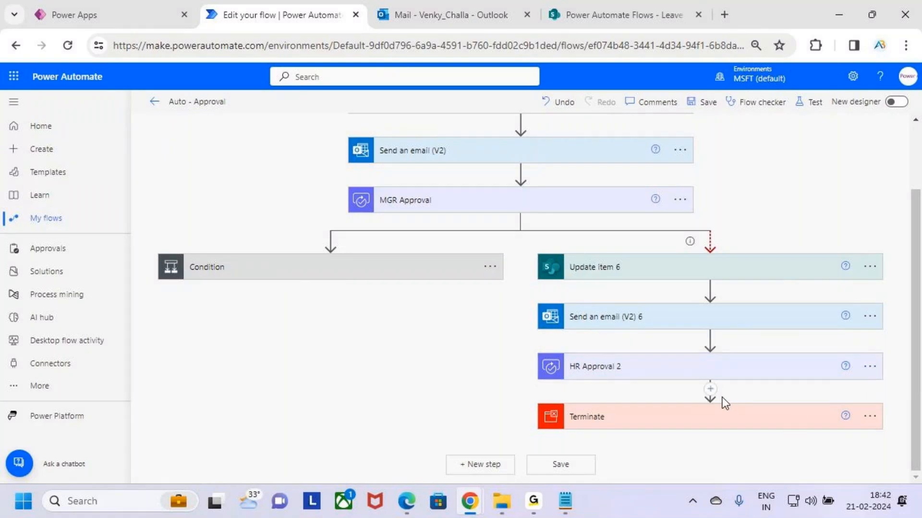
- Insert a Condition control between HR Approval 2 and Terminate in the timeout branch
click(711, 389)
click(706, 406)
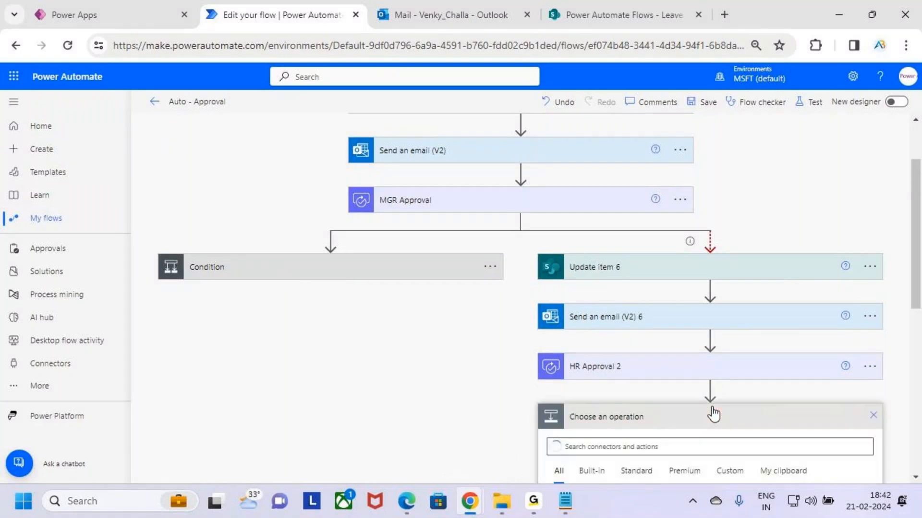
scroll(717, 389, down, 1)
scroll(731, 415, down, 1)
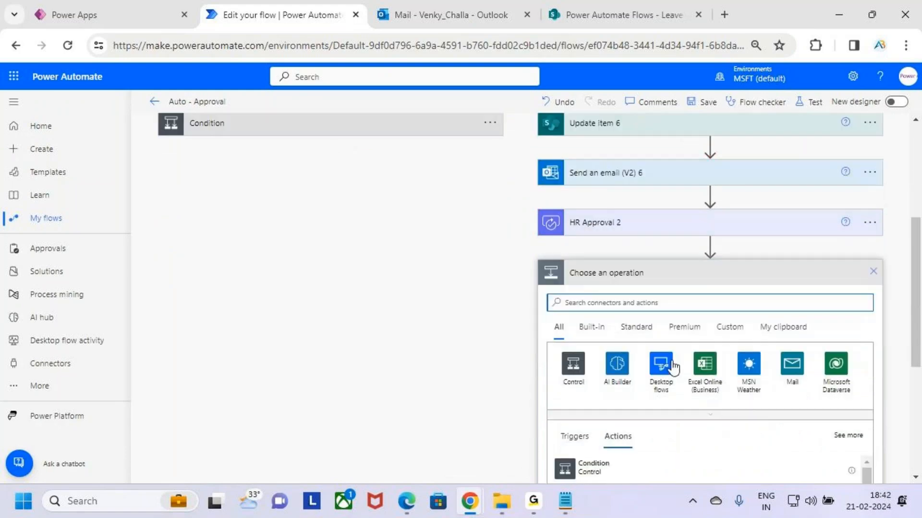
text(cond)
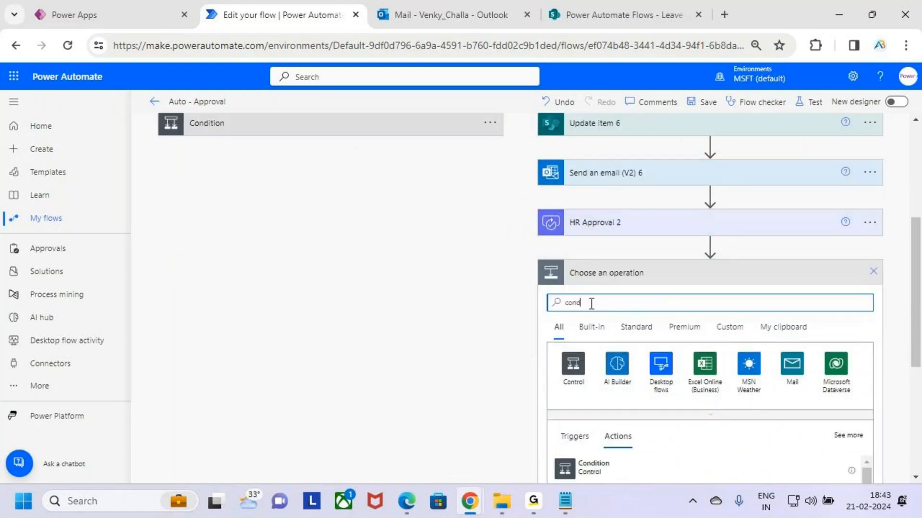
key(BackSpace)
key(BackSpace)
text(r)
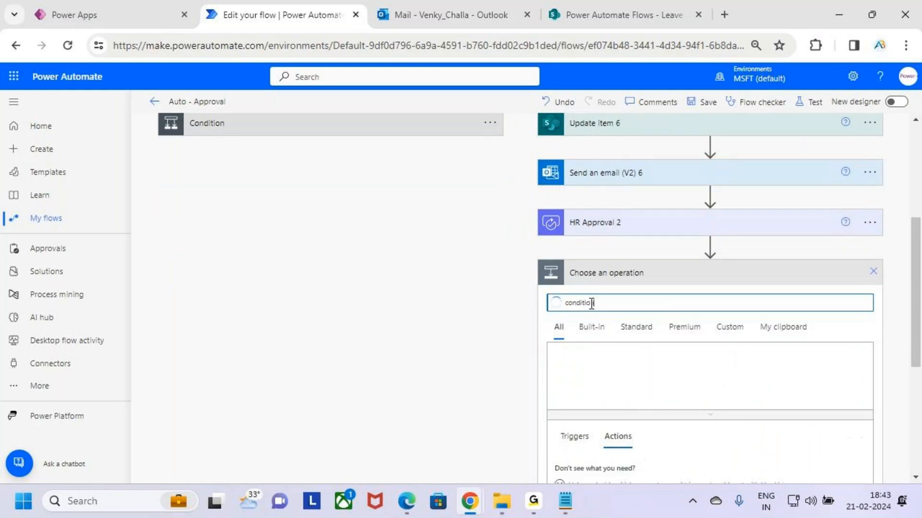
text(n)
scroll(671, 304, down, 2)
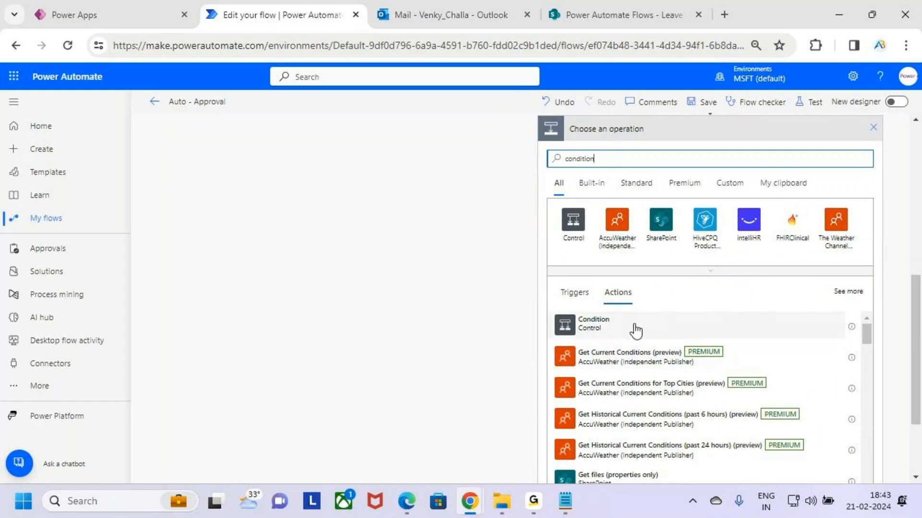
click(593, 323)
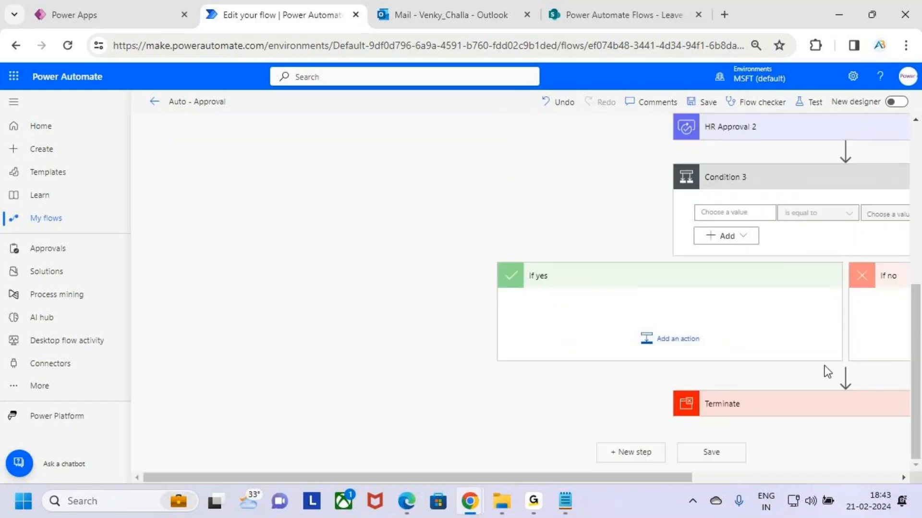
- Set the first value of Condition 3 to the Outcome of HR Approval 2
drag(686, 477, 826, 478)
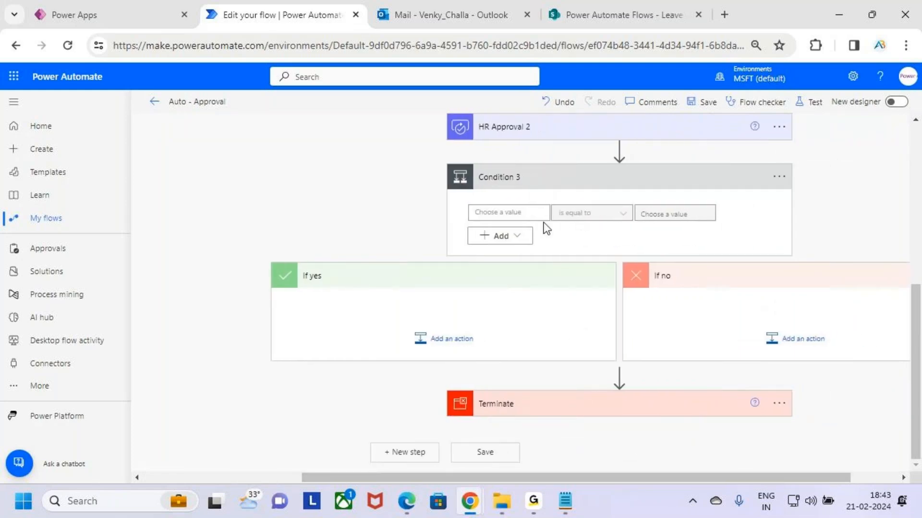
click(526, 212)
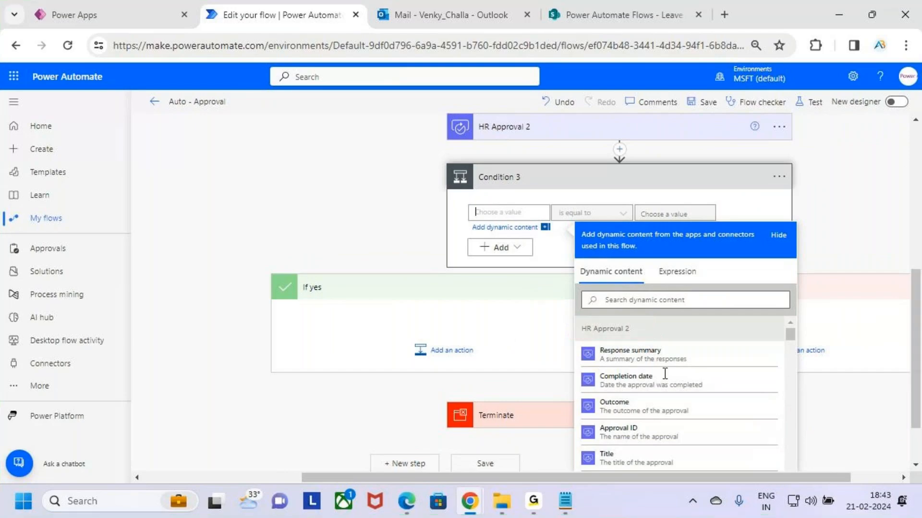
scroll(686, 370, up, 3)
scroll(721, 346, down, 4)
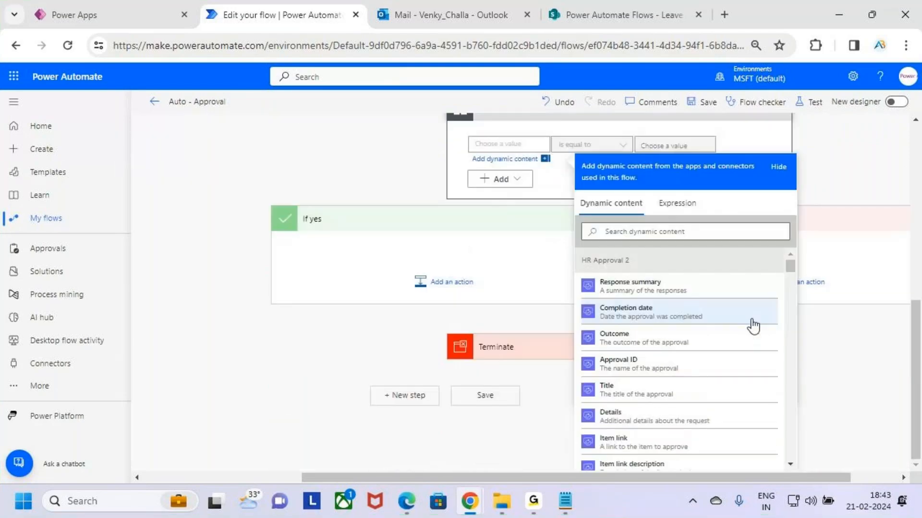
click(682, 339)
scroll(675, 259, up, 3)
- Enter "Approve" as the comparison value of Condition 3, keeping the operator "is equal to"
click(653, 287)
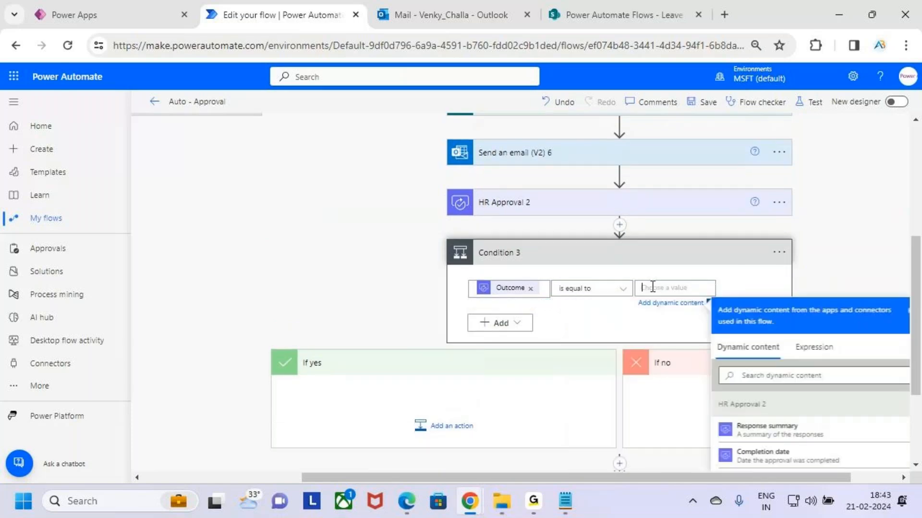
text(Approv)
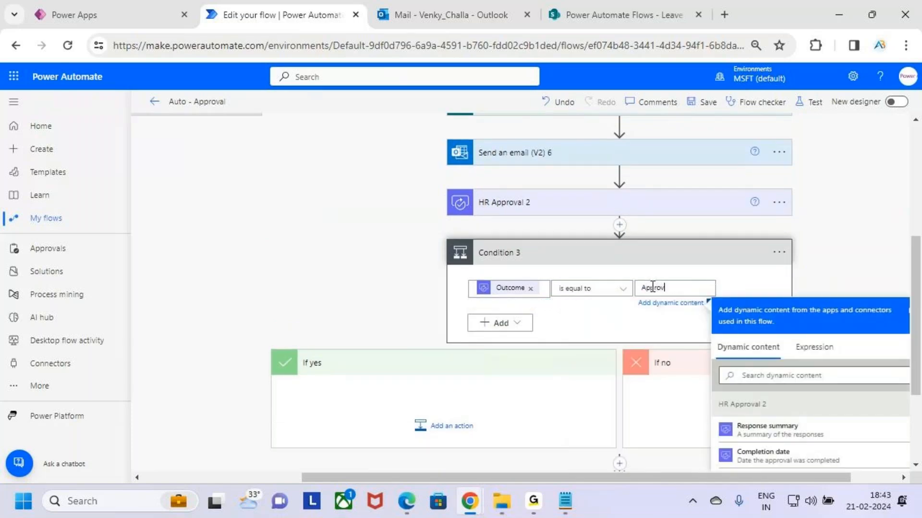
text(e)
drag(697, 288, 576, 303)
key(BackSpace)
text(A)
key(BackSpace)
text(A)
key(BackSpace)
text(A)
key(BackSpace)
text(A)
key(BackSpace)
text(A)
key(BackSpace)
text(A)
key(BackSpace)
text(Approve)
drag(553, 303, 621, 306)
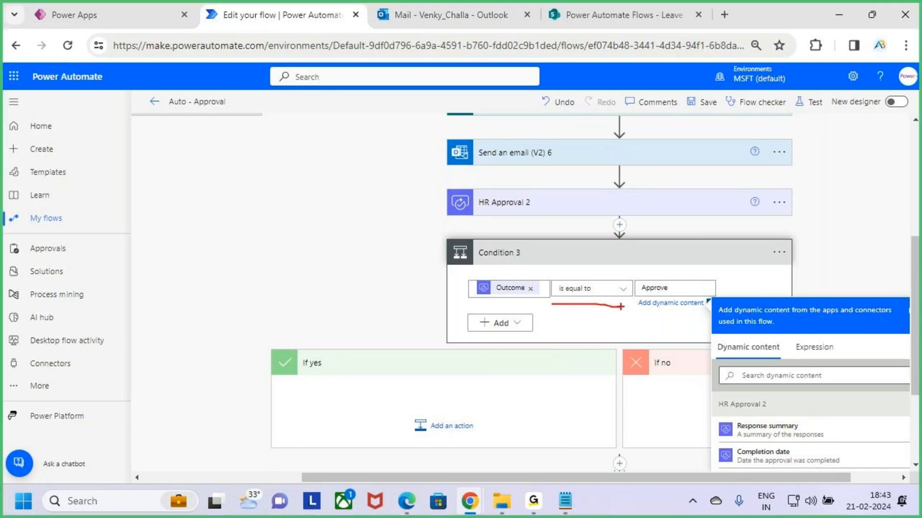
key(Escape)
click(759, 293)
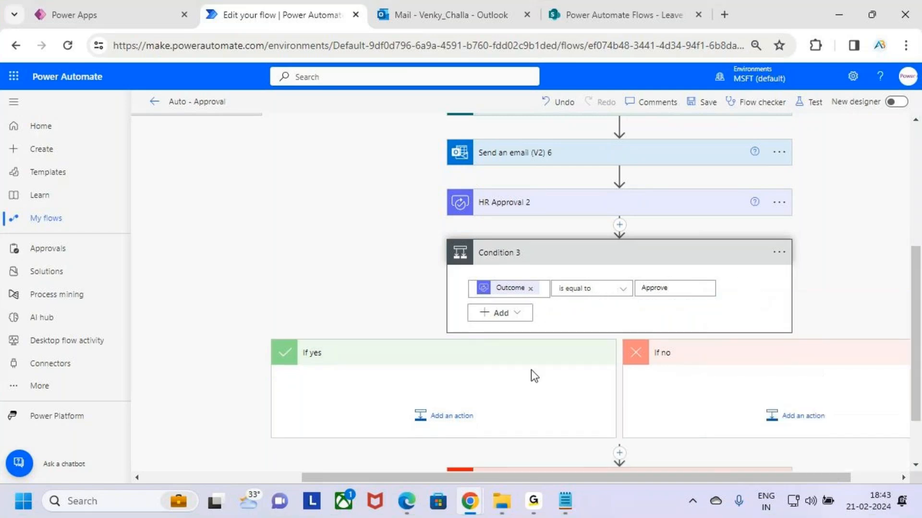
- Add a SharePoint Update item action to the If yes branch of Condition 3
click(452, 415)
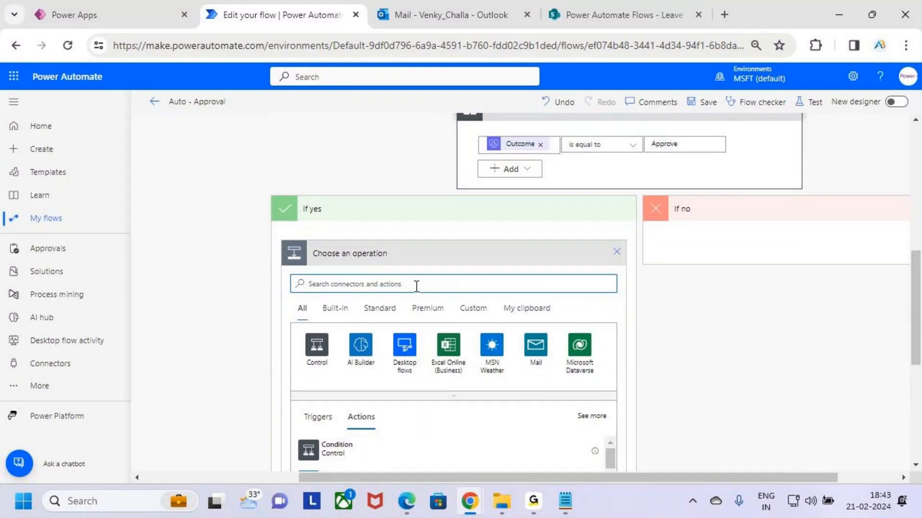
text(update)
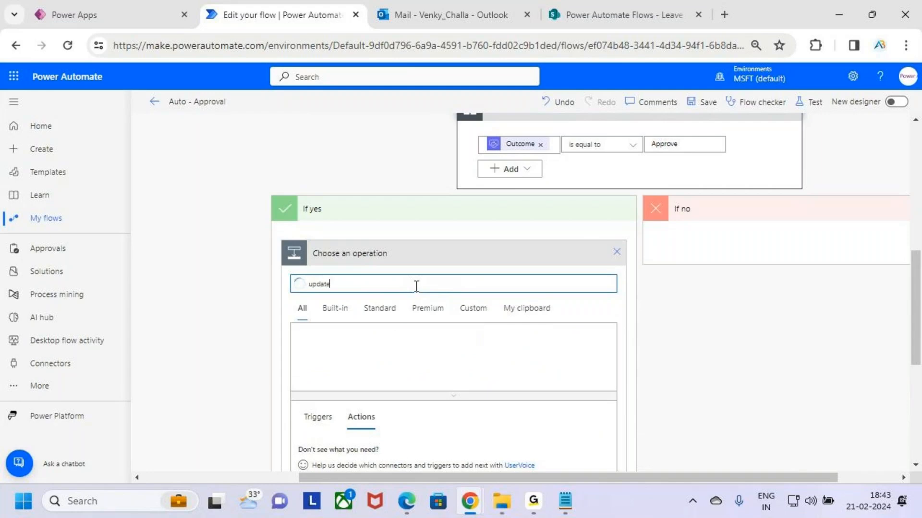
text( item)
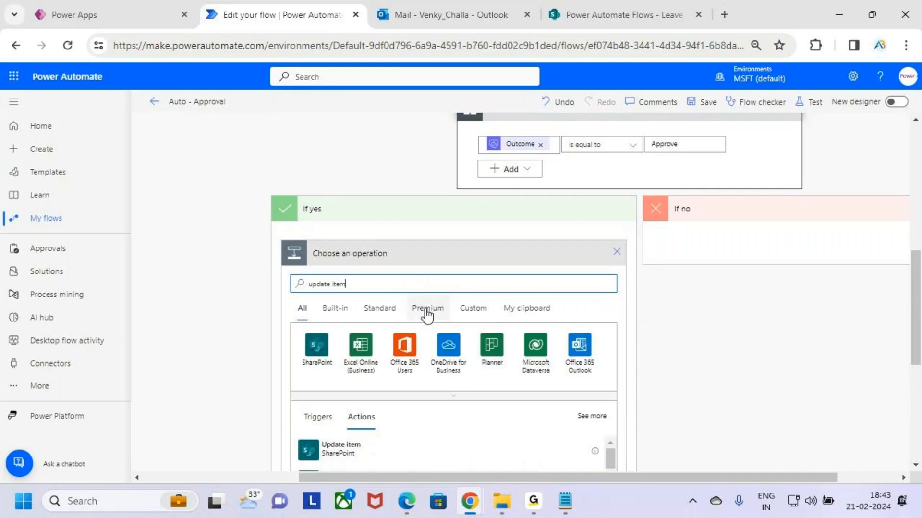
scroll(429, 308, down, 3)
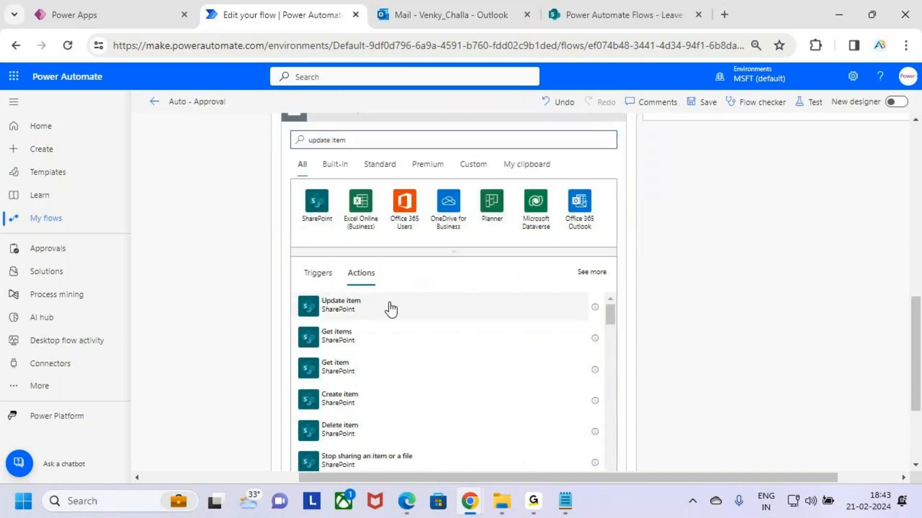
click(391, 309)
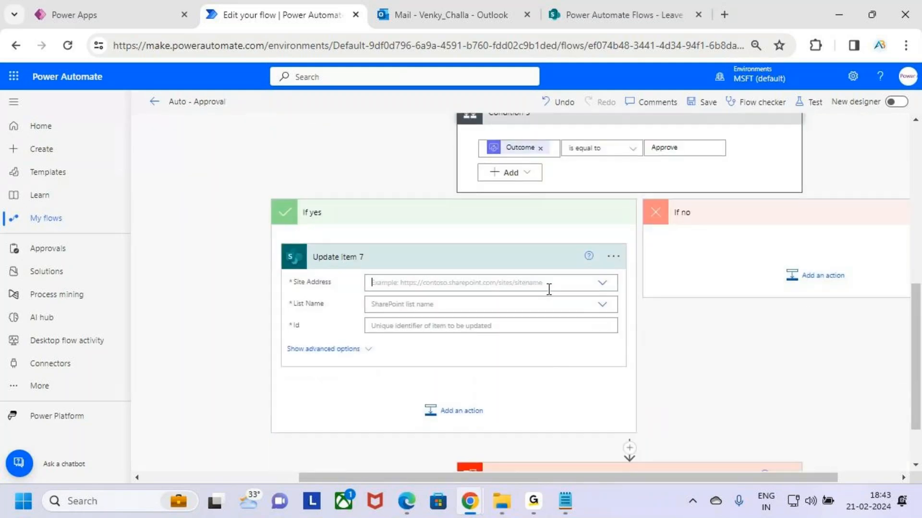
- Set Update item 7's Site Address to the Power Automate Flows site and its List Name to Leave Approval
click(581, 281)
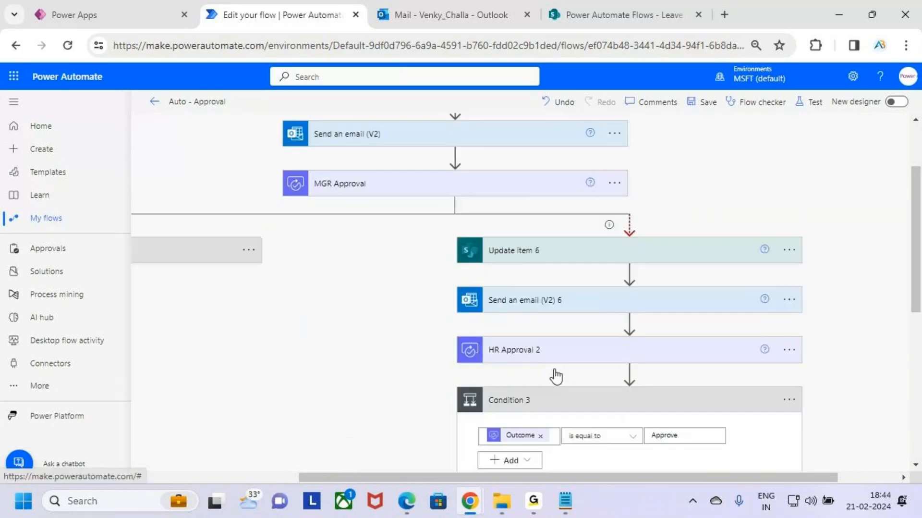
scroll(472, 404, down, 3)
scroll(521, 378, up, 3)
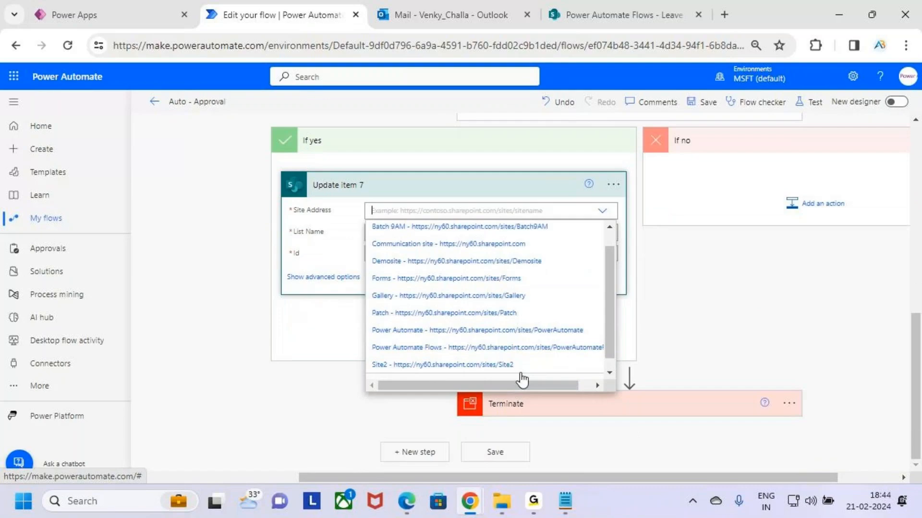
scroll(546, 322, up, 2)
scroll(547, 321, down, 3)
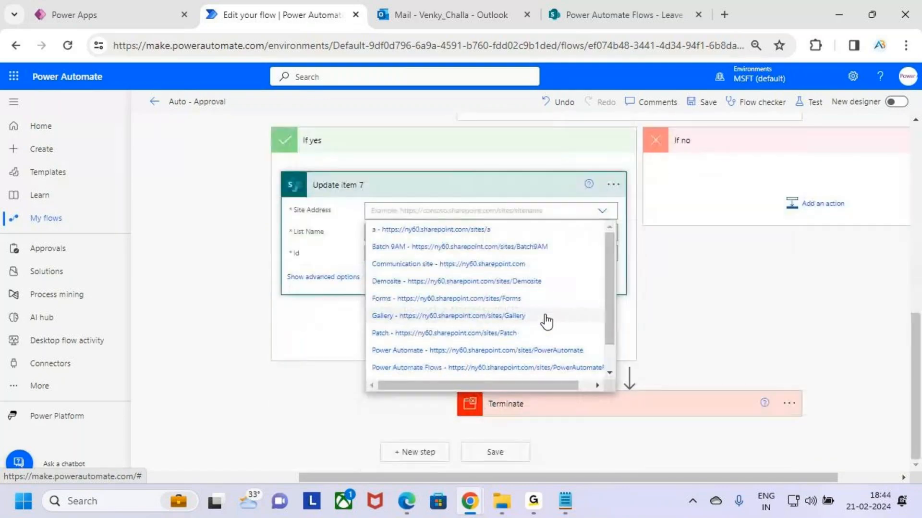
click(477, 368)
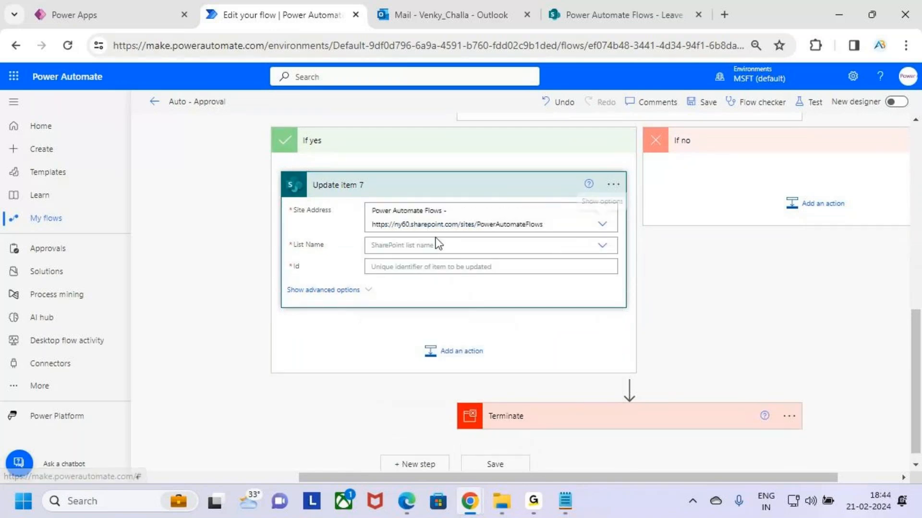
click(477, 245)
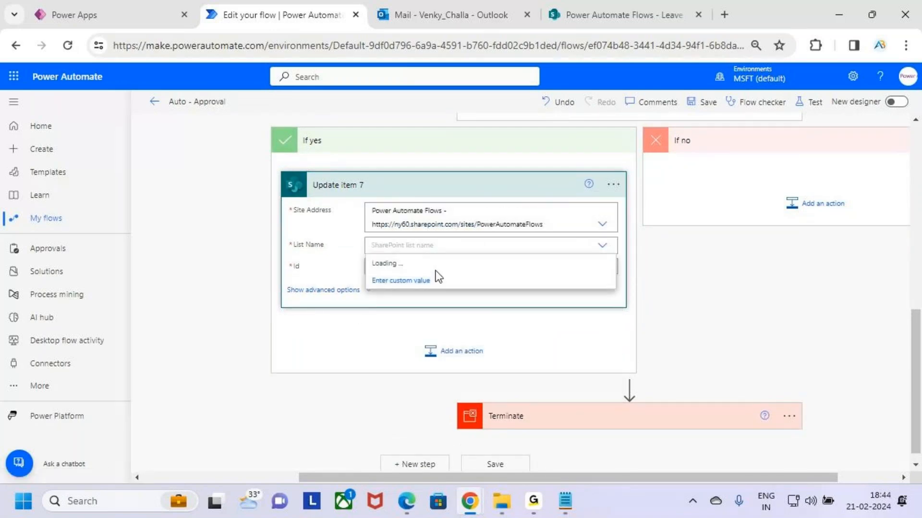
click(435, 281)
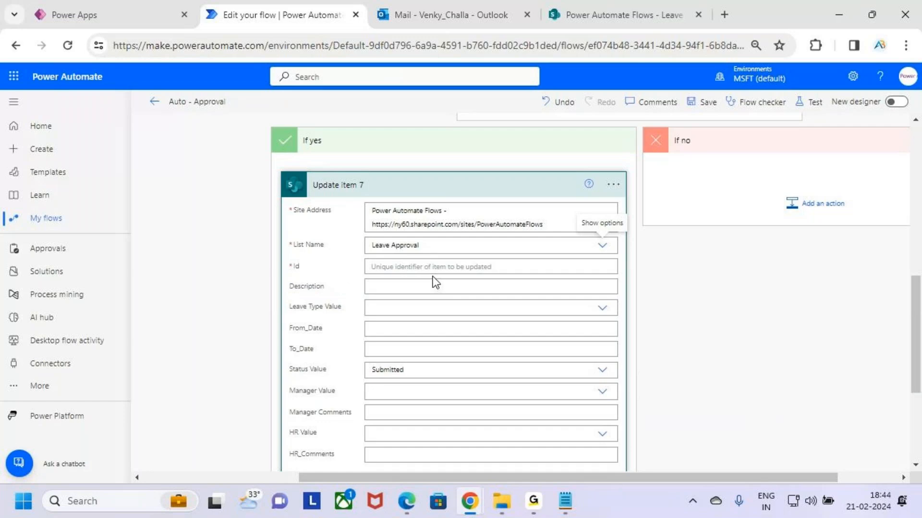
- Fill the Id of Update item 7 with the ID from the "When an item is created" trigger
click(439, 267)
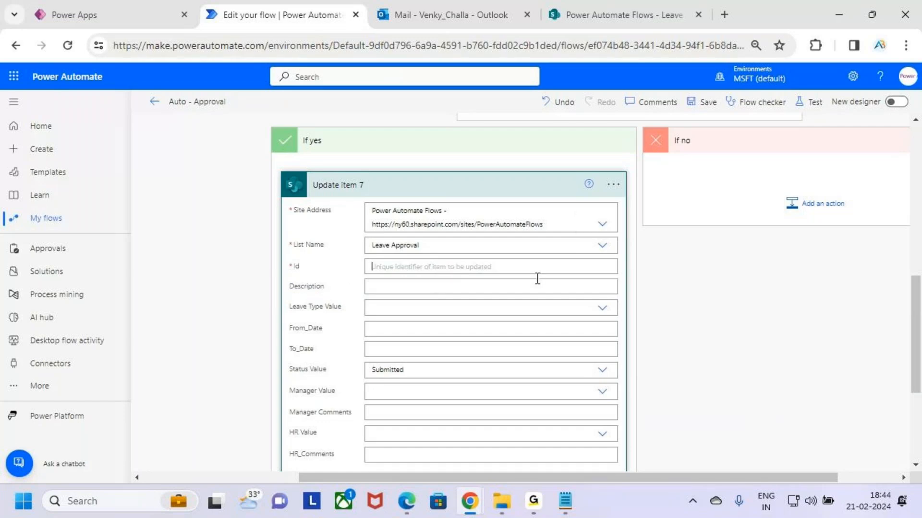
scroll(686, 376, down, 4)
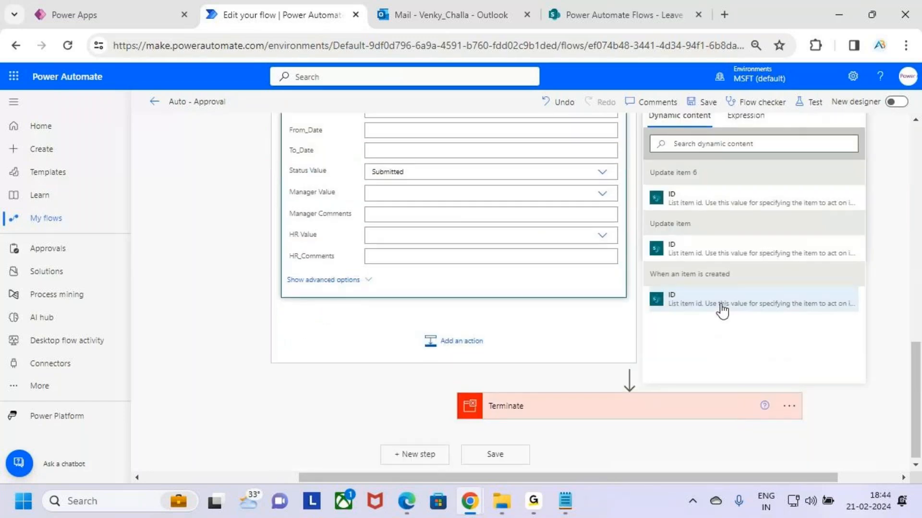
click(679, 310)
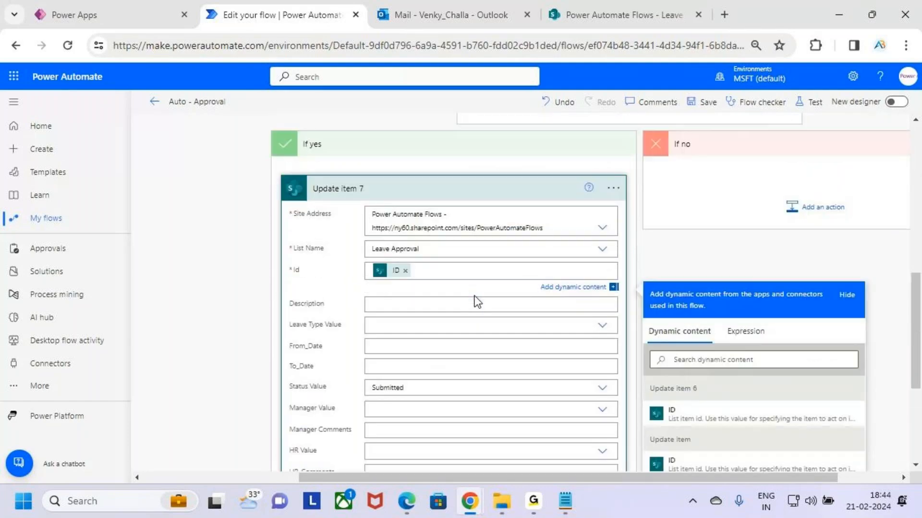
- Set the Status Value of Update item 7 to Approve
scroll(449, 316, down, 1)
click(422, 316)
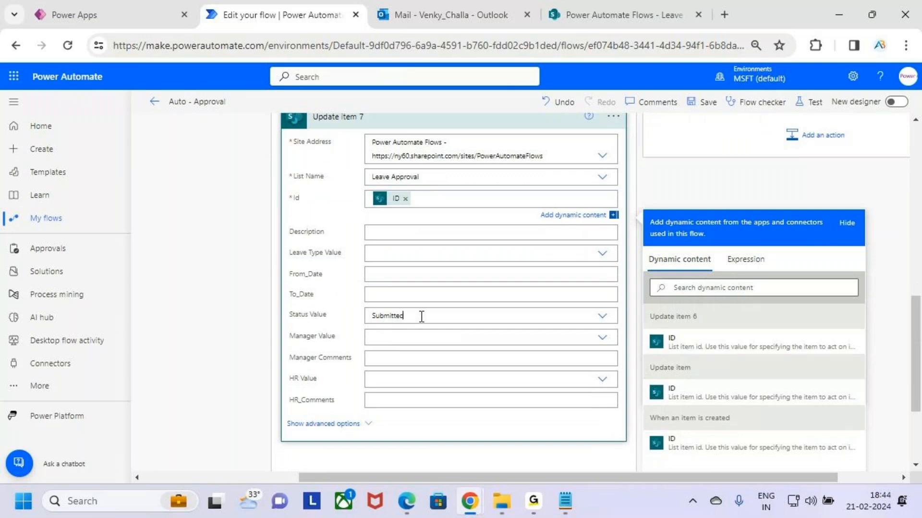
scroll(545, 294, up, 5)
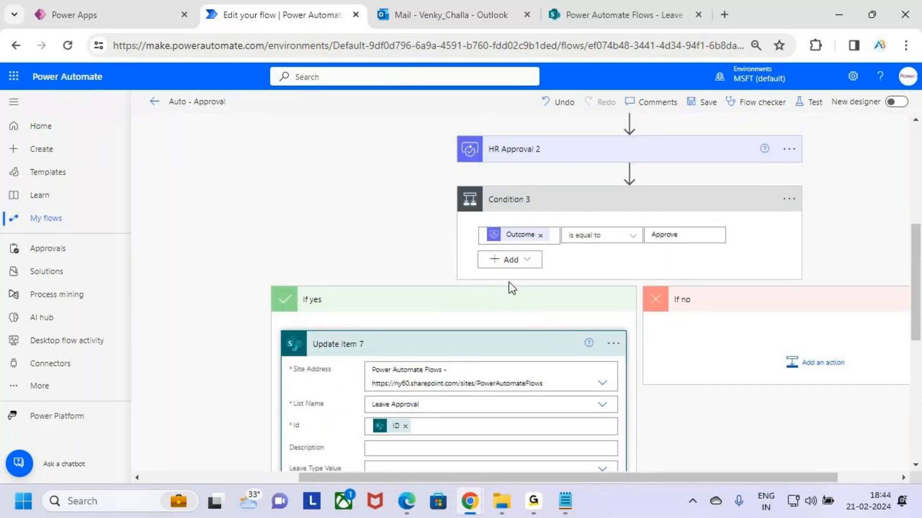
scroll(510, 284, down, 3)
scroll(509, 284, down, 2)
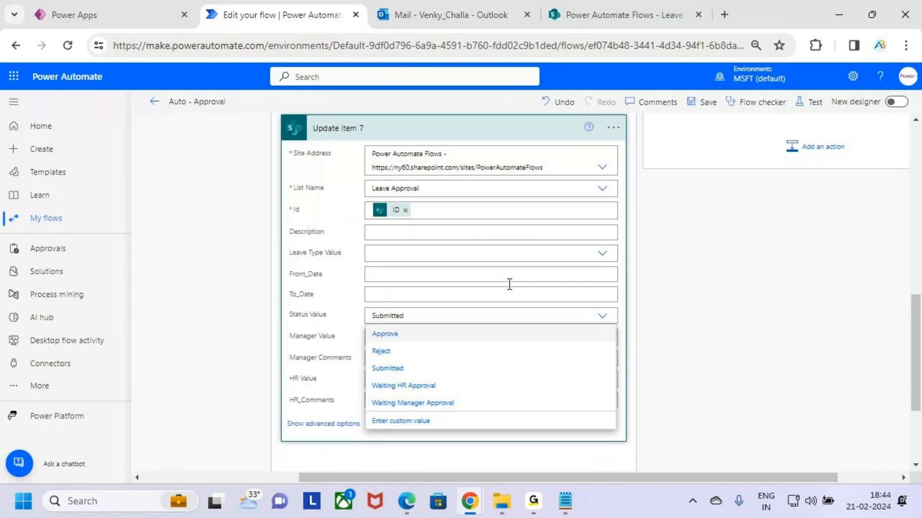
click(422, 336)
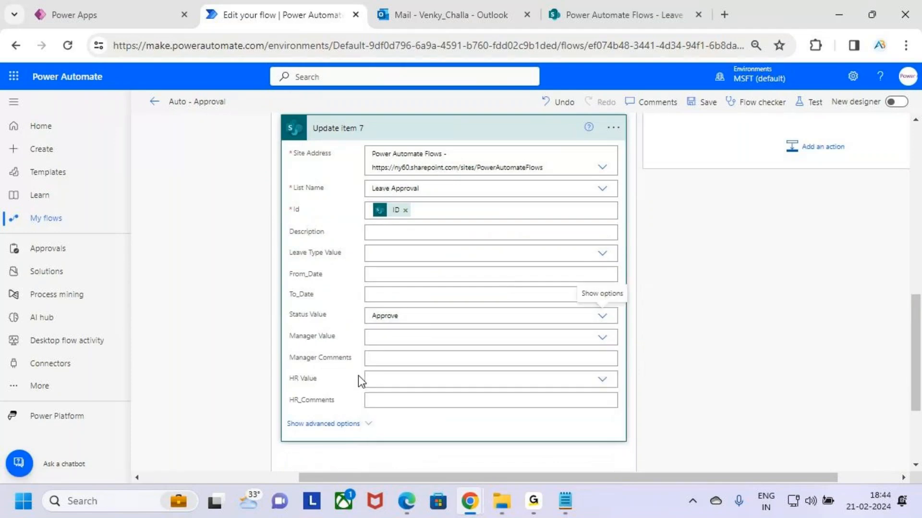
- Fill HR_Comments of Update item 7 with the Responses Comments value from HR Approval 2
click(403, 400)
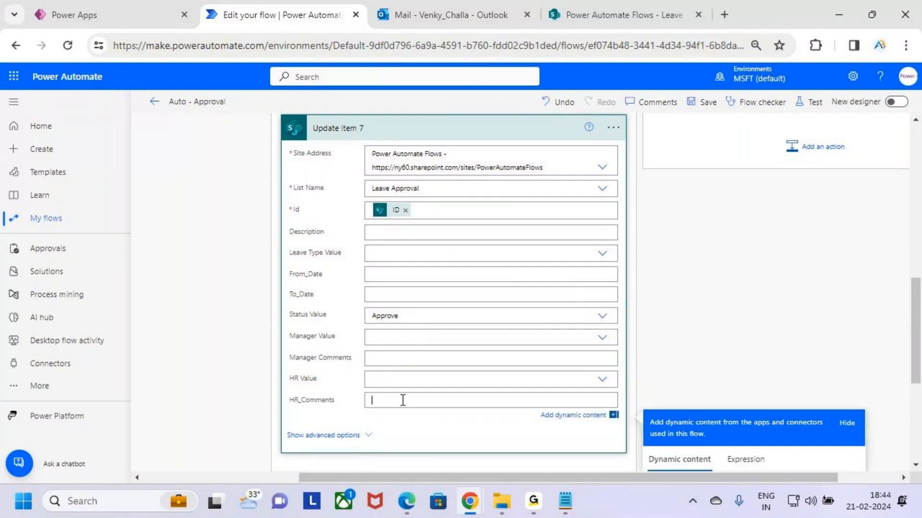
scroll(705, 309, down, 3)
scroll(764, 351, down, 5)
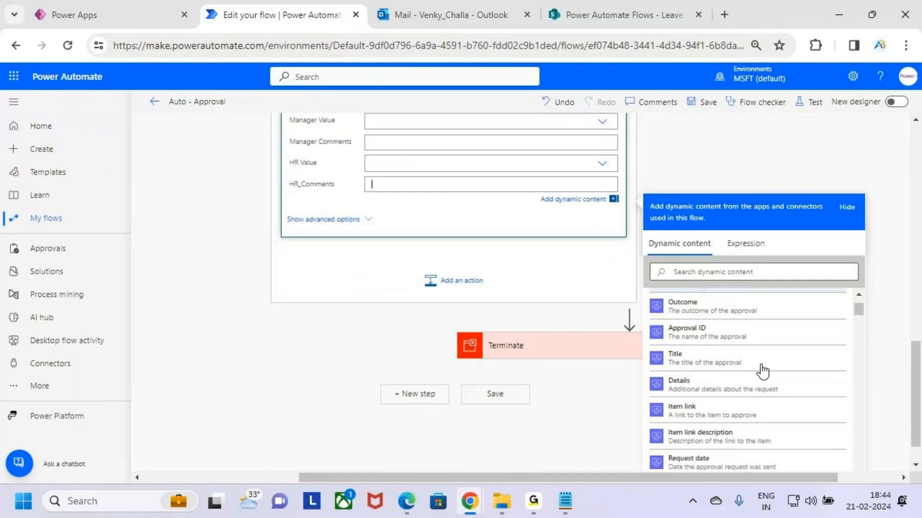
scroll(767, 406, up, 4)
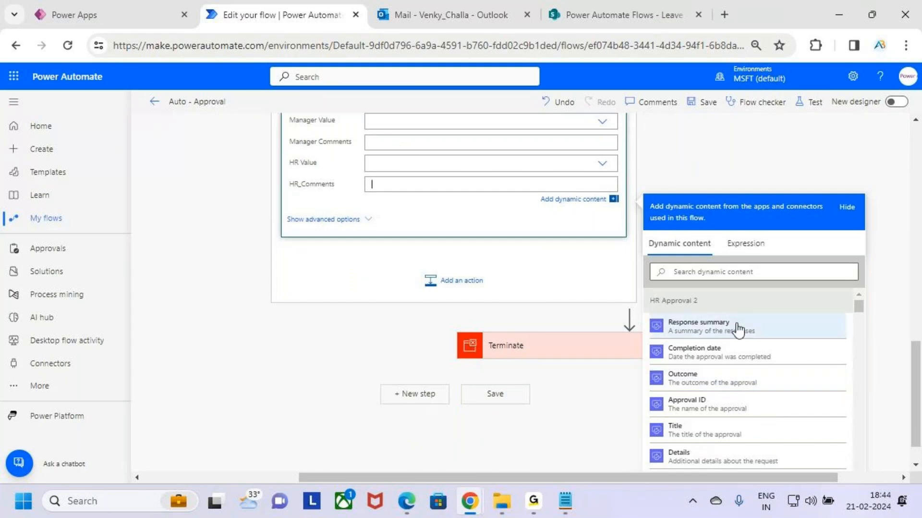
scroll(735, 329, down, 6)
scroll(745, 361, down, 1)
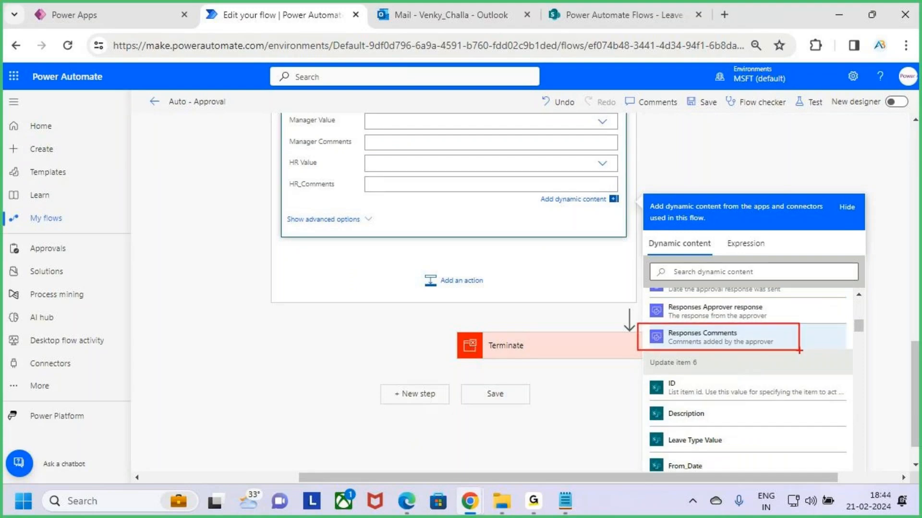
click(759, 343)
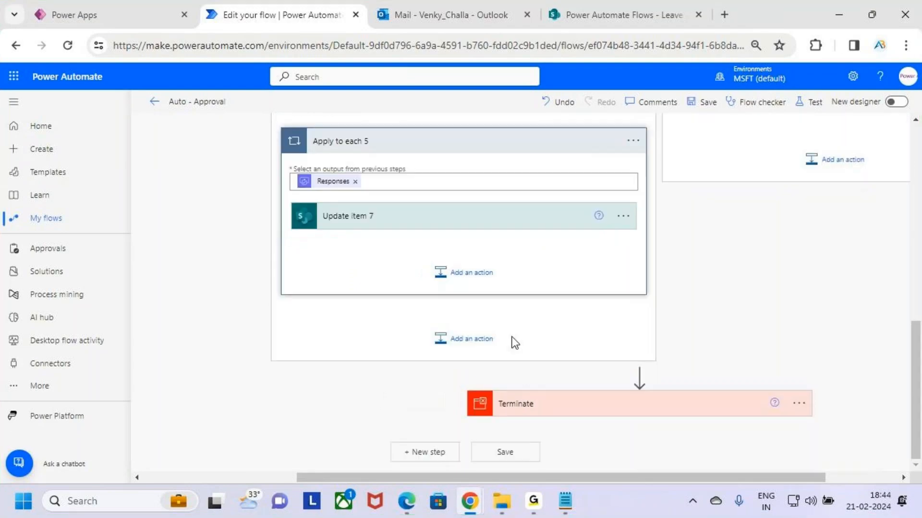
- Add an Office 365 Outlook Send an email (V2) action after Update item 7 inside Apply to each 5
scroll(516, 339, up, 2)
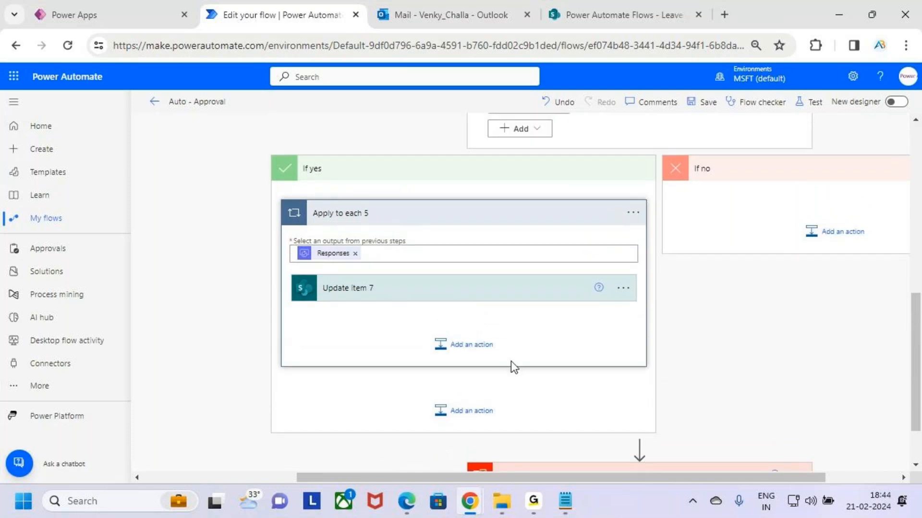
click(473, 354)
click(426, 369)
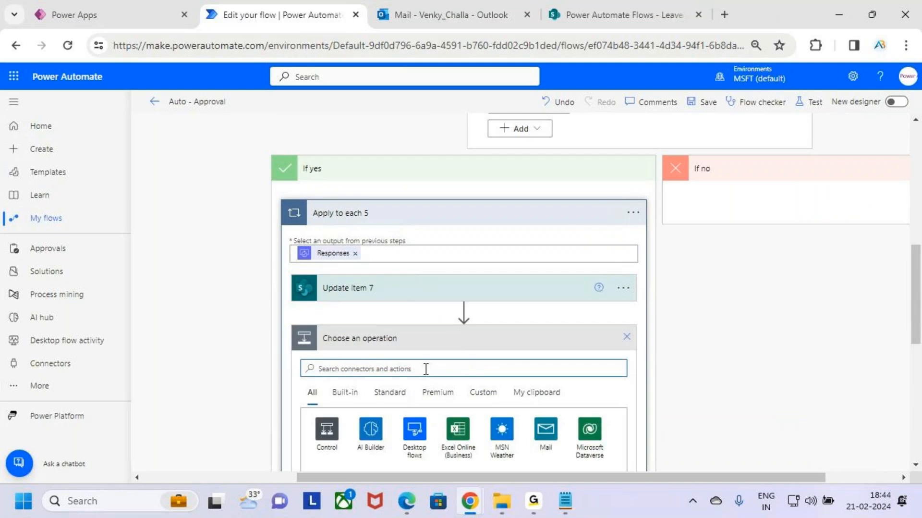
text(send an ema)
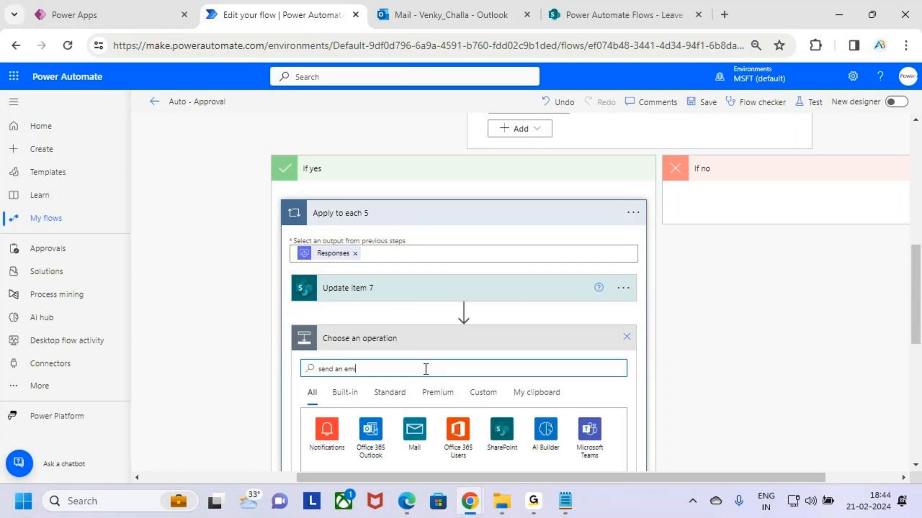
text(i)
key(BackSpace)
text(ail)
scroll(457, 346, down, 5)
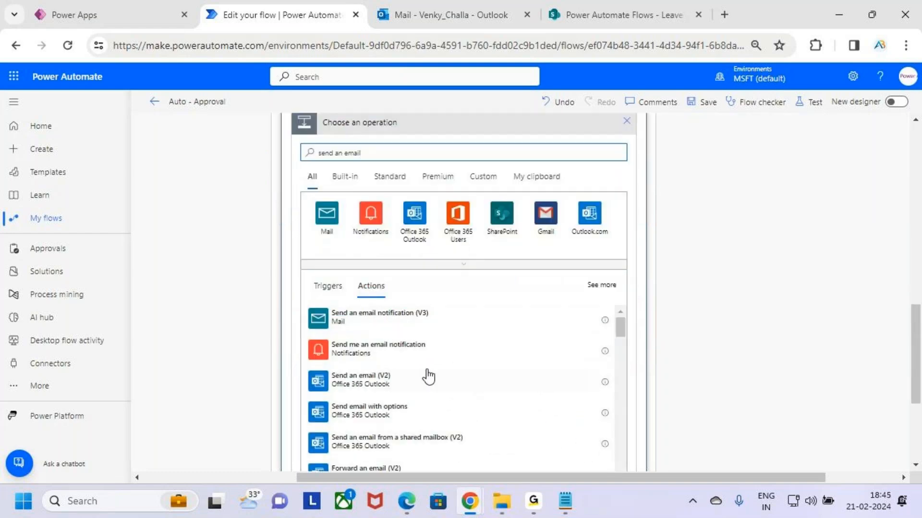
click(425, 382)
- Address the new email to Created By Email from the "When an item is created" trigger and set its subject to "Approved"
scroll(423, 289, up, 3)
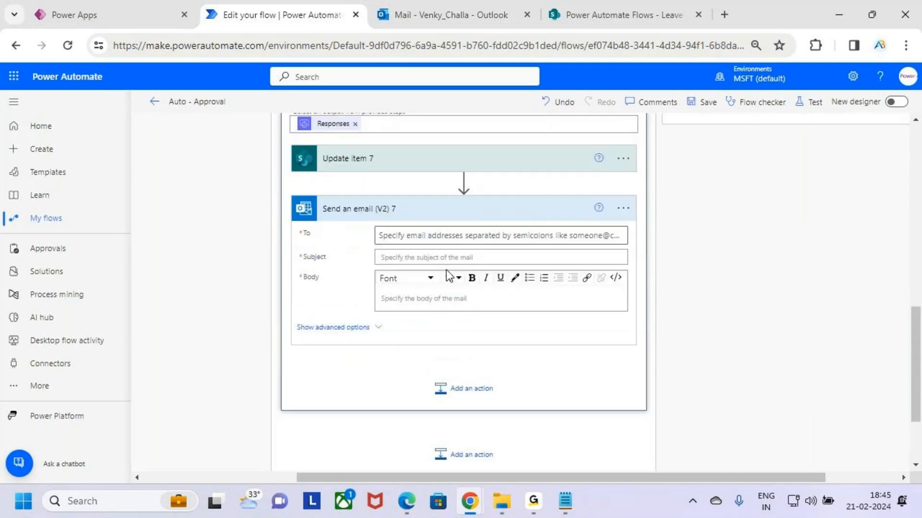
click(417, 294)
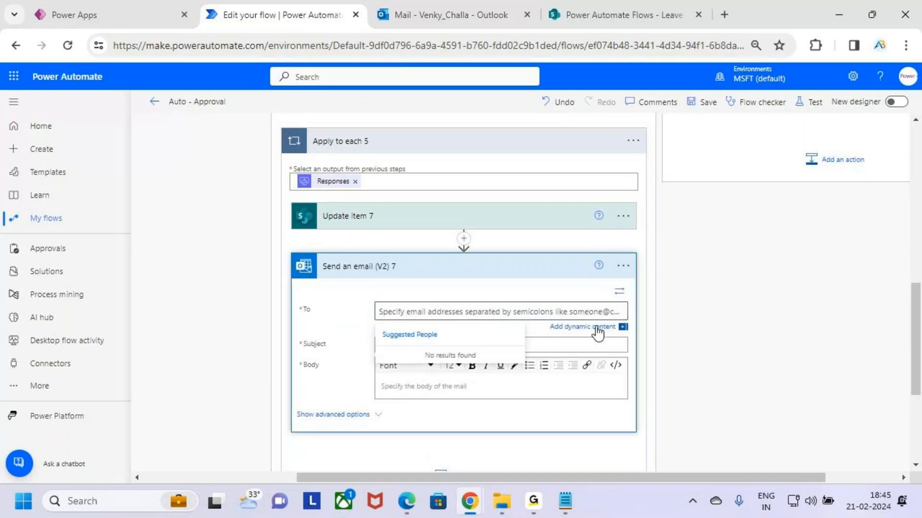
click(596, 325)
scroll(812, 265, down, 6)
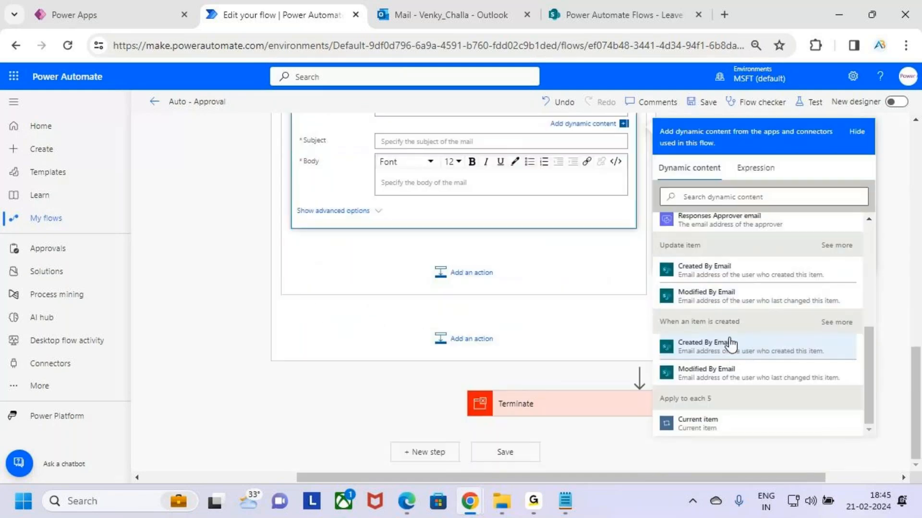
click(768, 346)
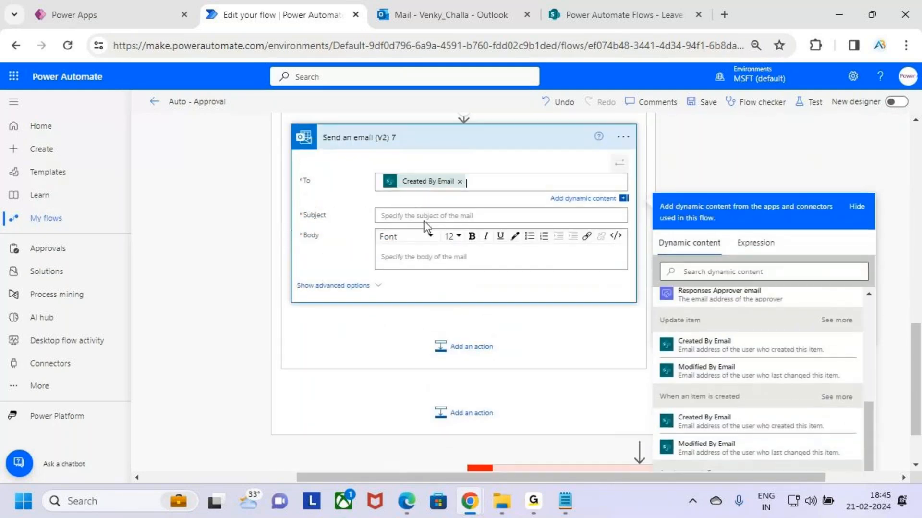
click(412, 214)
text(App)
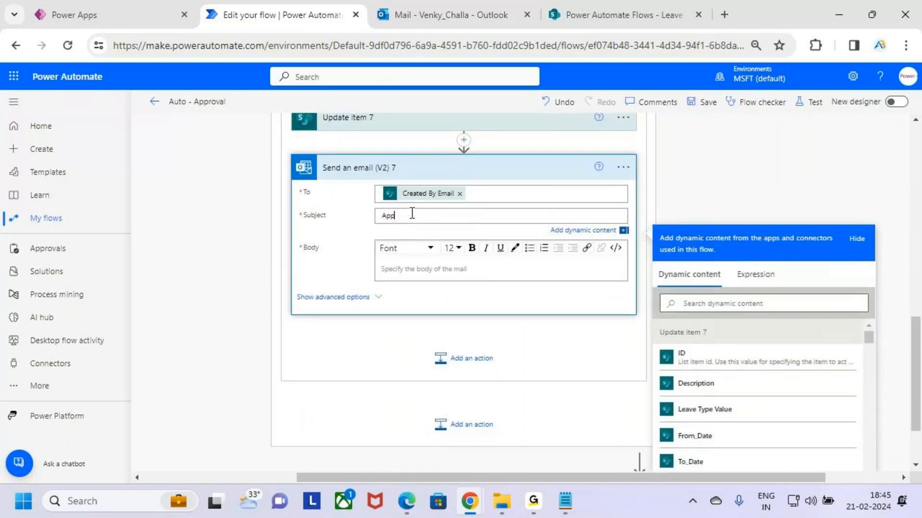
text(roved)
- Start the email body with the greeting "Hii" followed by Created By DisplayName from the "When an item is created" trigger and a comma
click(462, 268)
text(Hii)
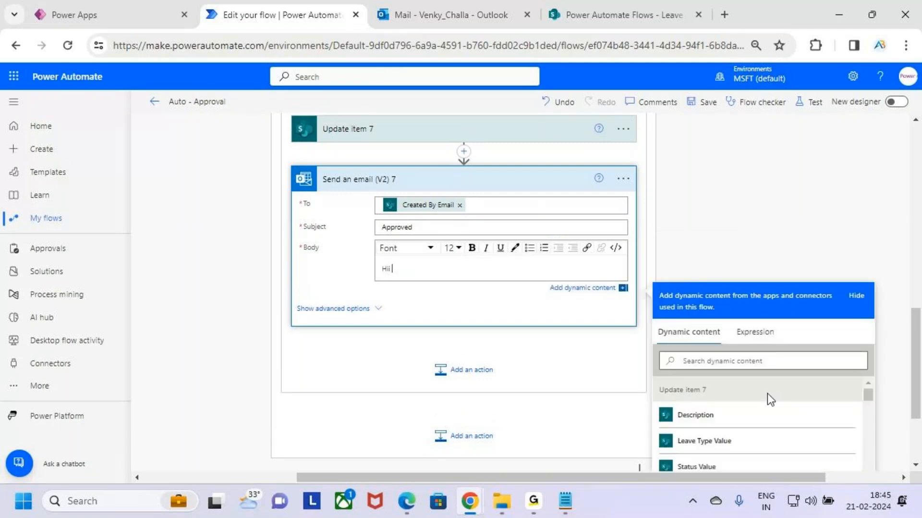
scroll(819, 191, down, 2)
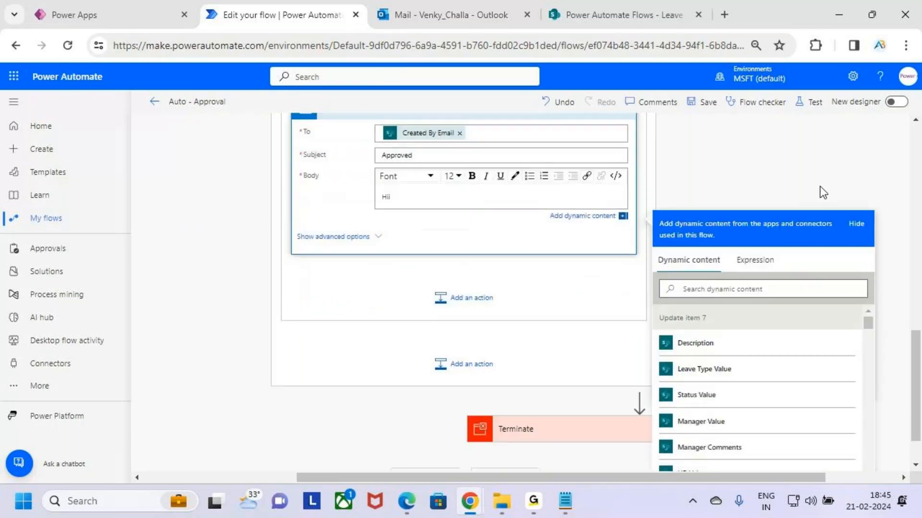
scroll(817, 301, down, 1)
scroll(772, 352, up, 5)
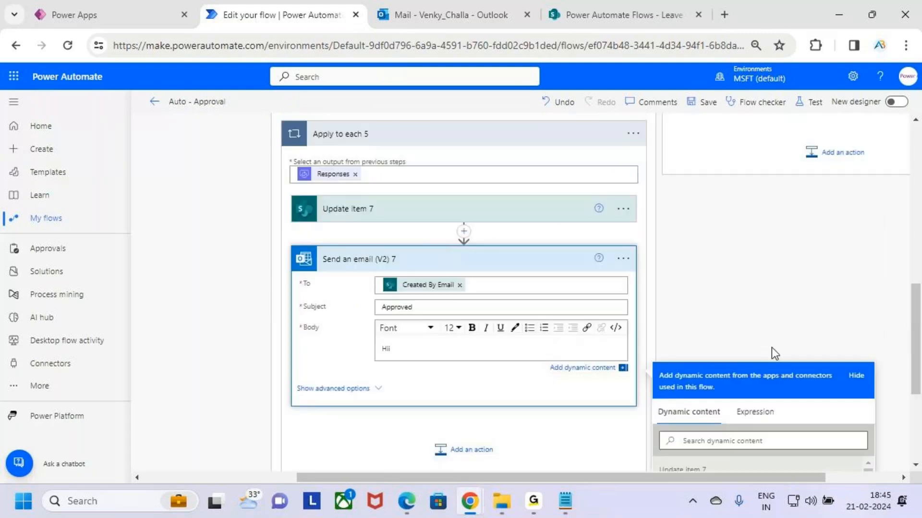
scroll(788, 308, down, 4)
scroll(745, 336, up, 4)
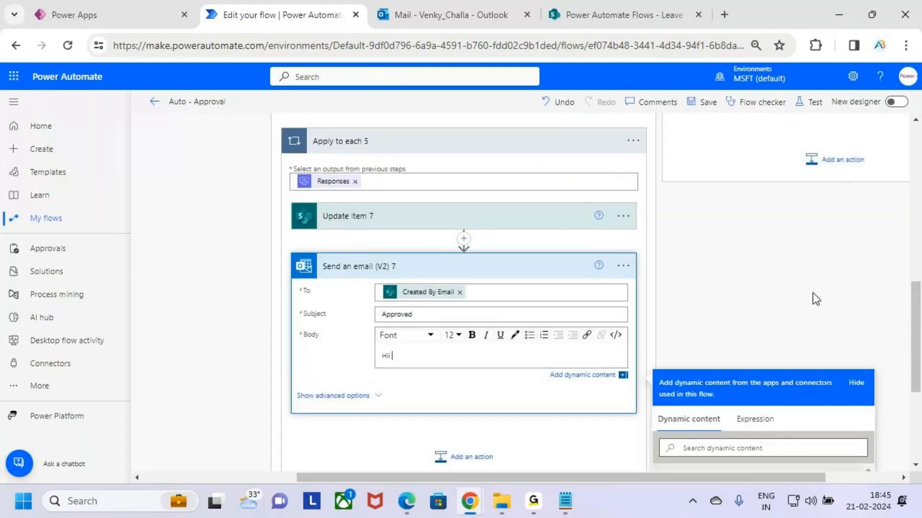
scroll(768, 339, down, 4)
scroll(778, 329, down, 8)
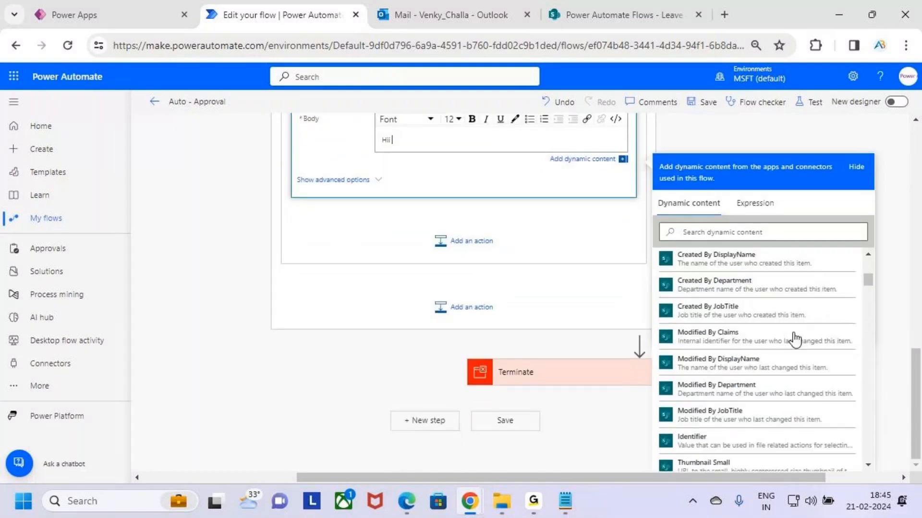
scroll(787, 340, up, 6)
scroll(711, 338, down, 7)
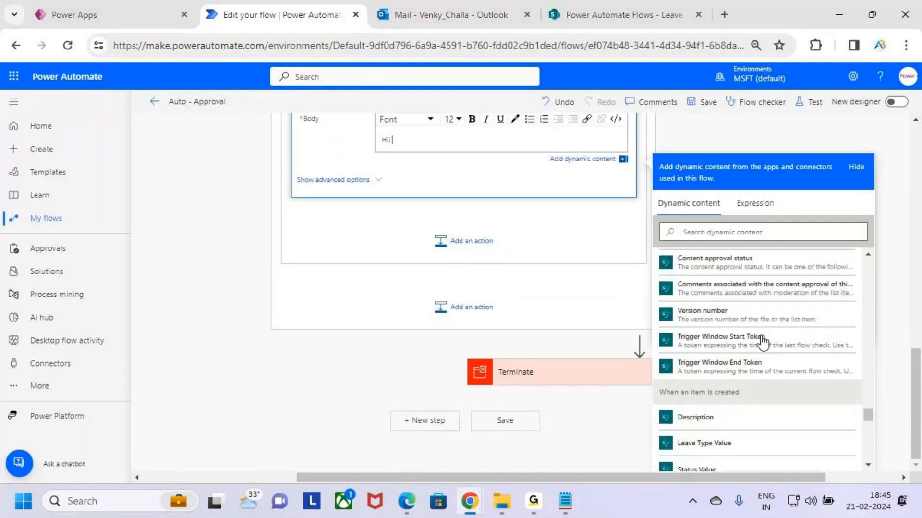
scroll(763, 341, up, 2)
scroll(764, 342, down, 2)
scroll(769, 346, up, 3)
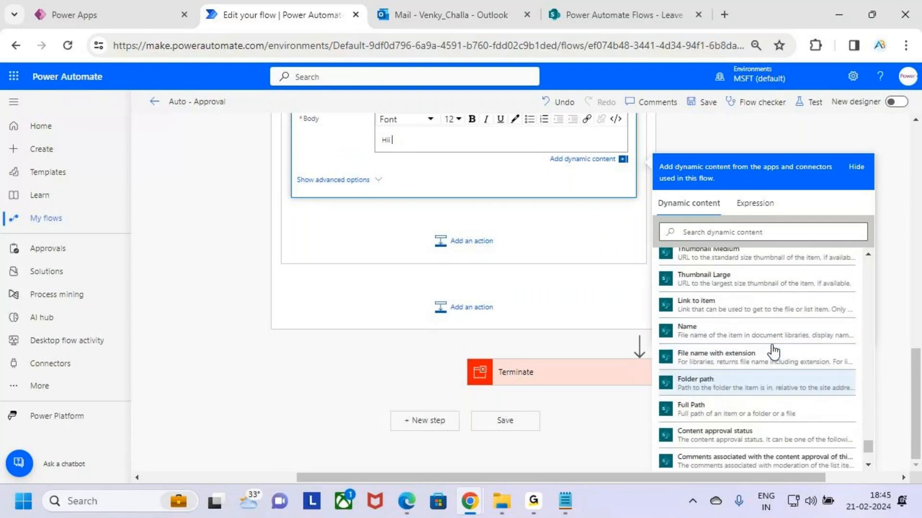
scroll(775, 351, down, 1)
scroll(774, 353, down, 3)
scroll(774, 357, up, 3)
scroll(774, 361, up, 4)
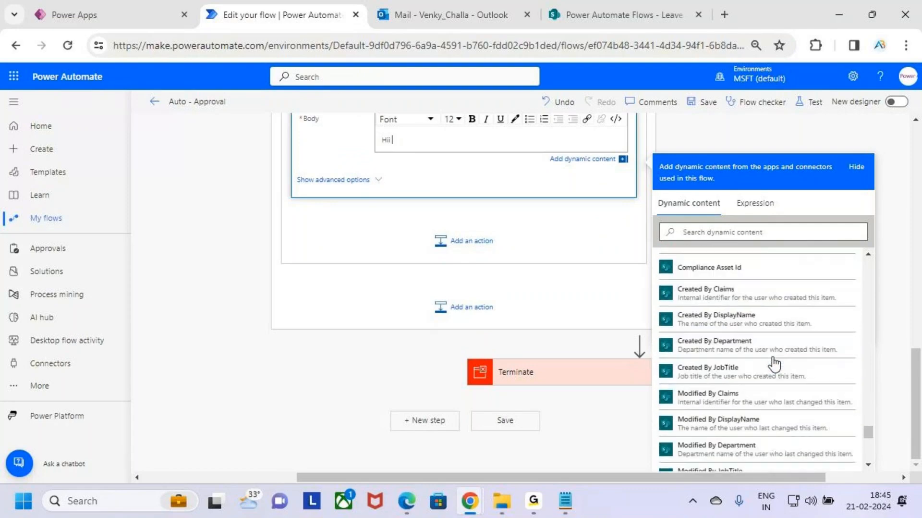
scroll(774, 364, up, 6)
scroll(775, 364, down, 4)
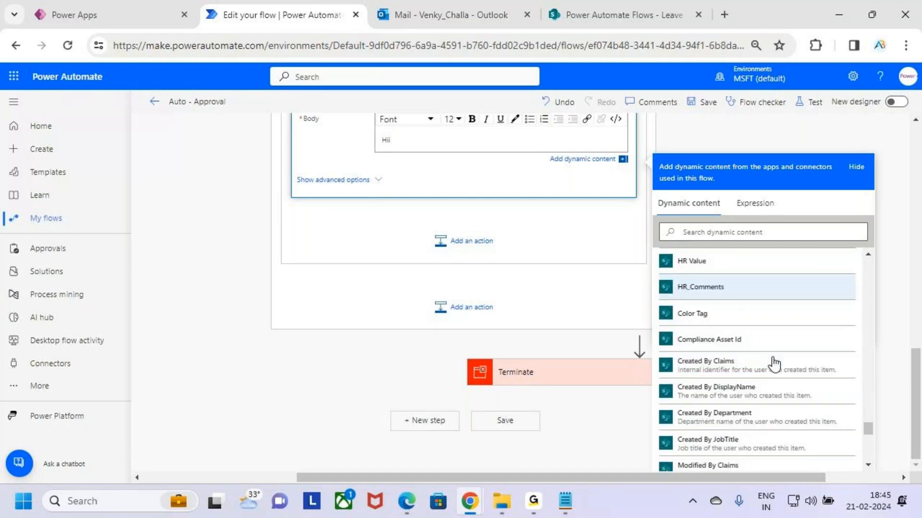
click(763, 391)
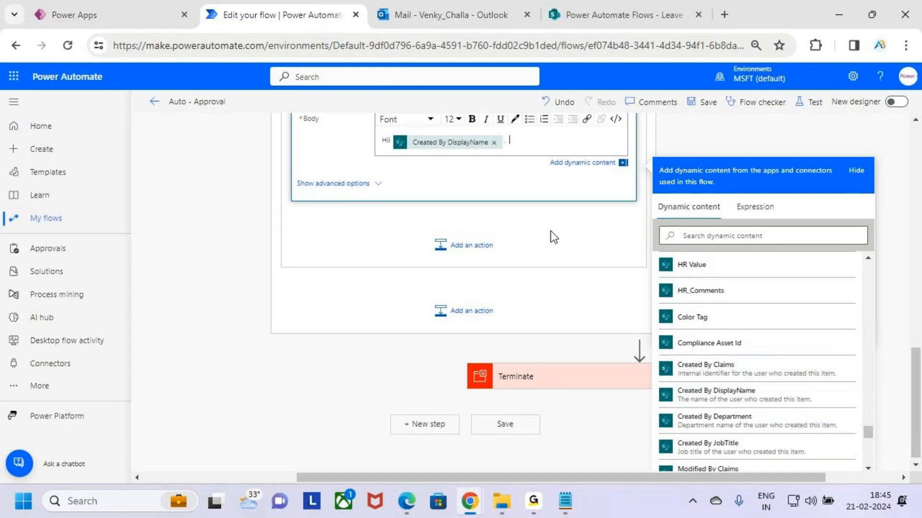
- Add the text "Your Leave Request has been" on a new line below the greeting in the email body
key(shift+Left)
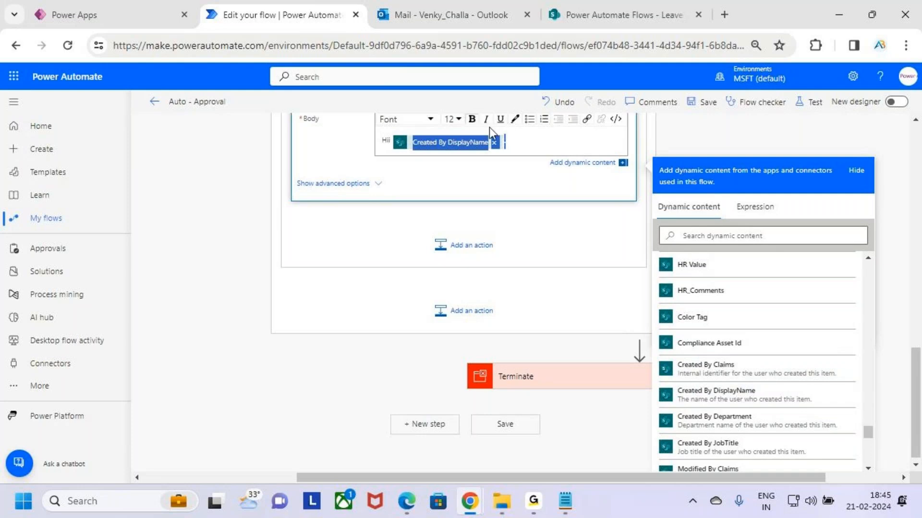
click(538, 140)
key(Return)
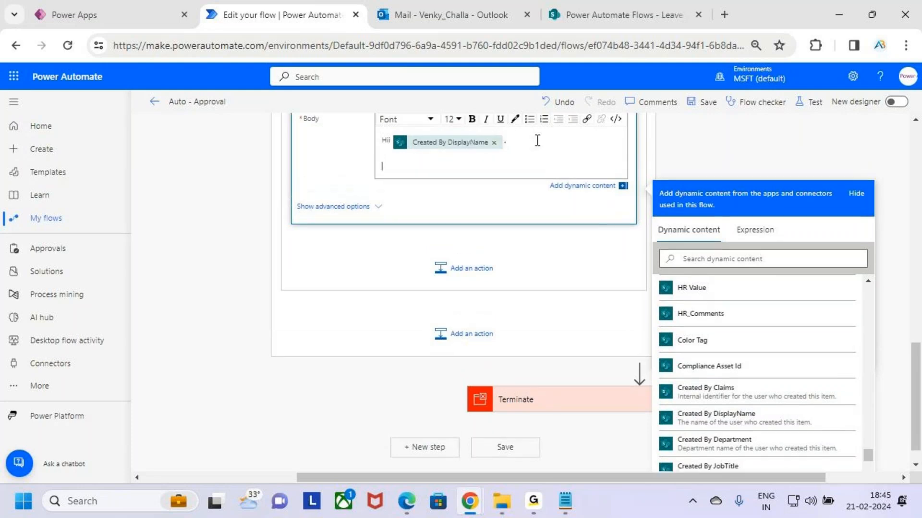
text(Your Leave Request has bee)
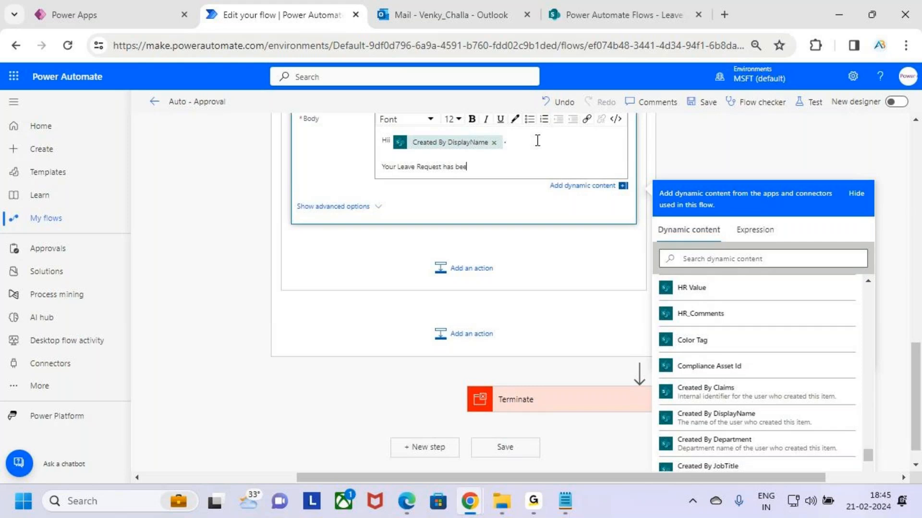
text(n App)
key(BackSpace)
key(BackSpace)
key(BackSpace)
key(BackSpace)
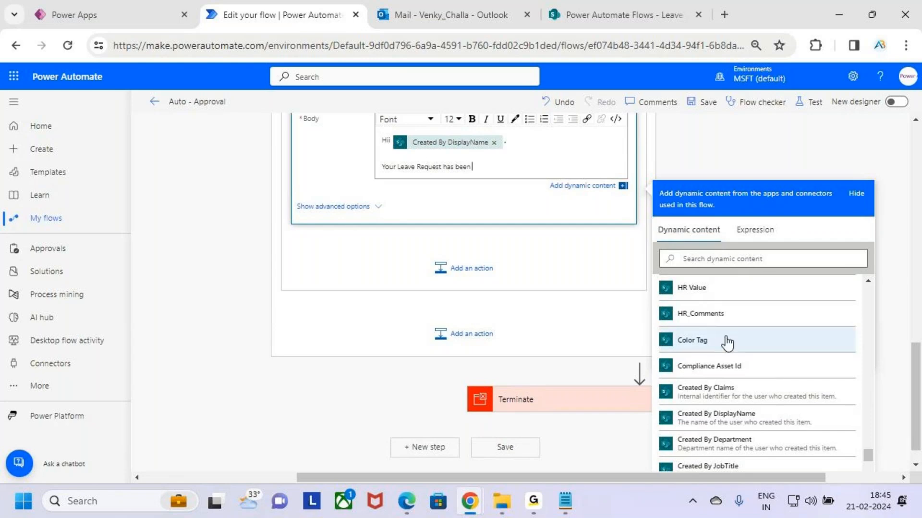
- Insert the Outcome value of HR Approval 2 after "Your Leave Request has been" in the email body
scroll(727, 343, up, 8)
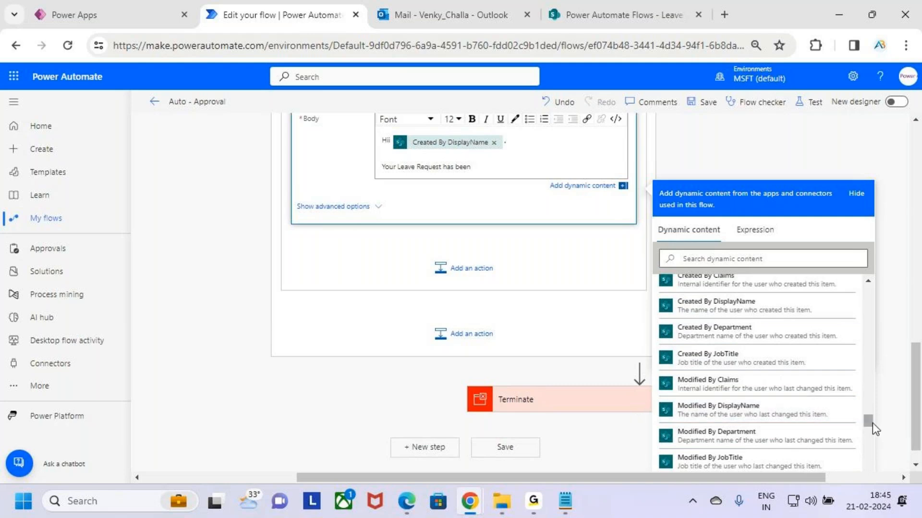
drag(871, 425, 864, 251)
scroll(719, 372, up, 1)
scroll(791, 328, up, 5)
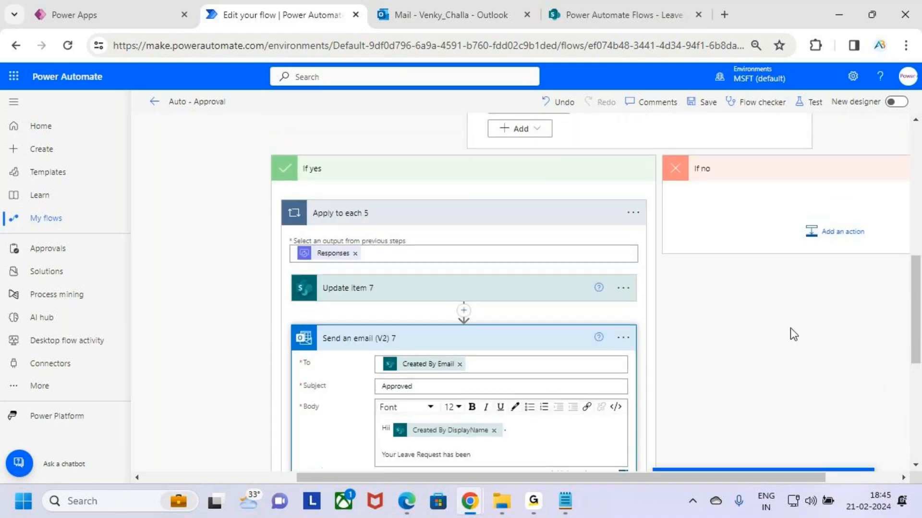
scroll(803, 315, down, 6)
scroll(764, 403, down, 8)
scroll(759, 370, down, 6)
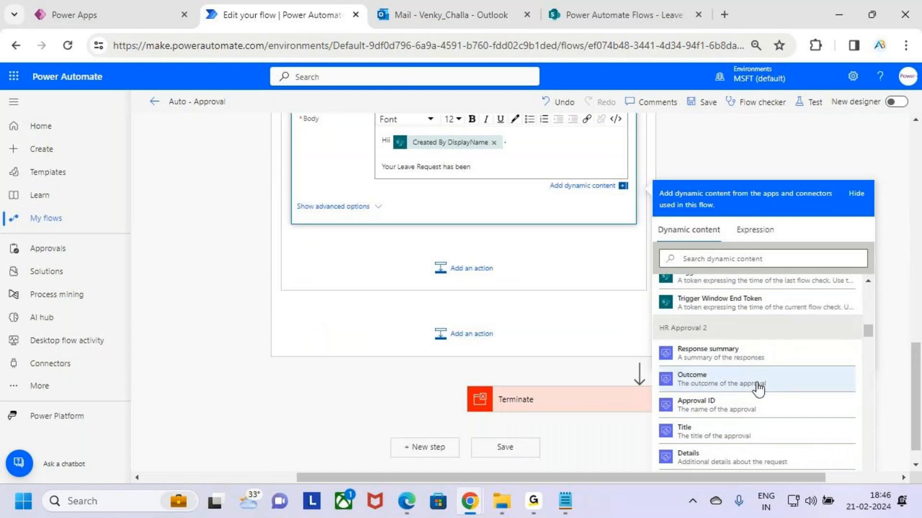
scroll(759, 387, down, 2)
click(716, 312)
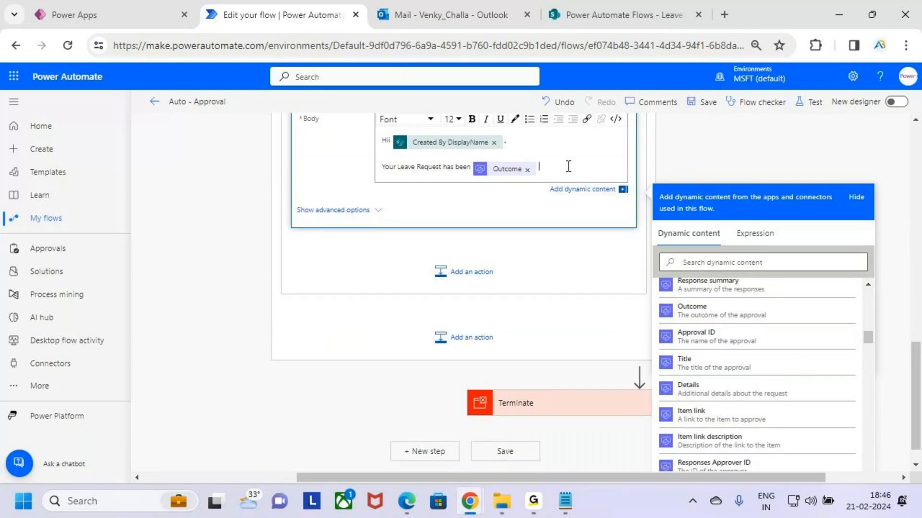
- Complete the sentence with "by HR" after the Outcome value, making "HR" and the Outcome value bold
text(by HR)
key(shift+Left)
key(shift+Left)
click(472, 119)
drag(539, 169, 485, 175)
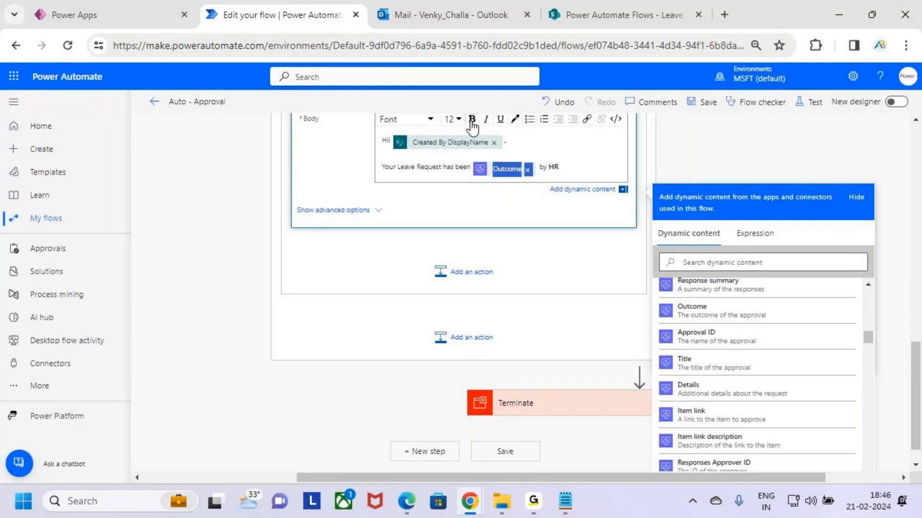
click(583, 172)
- Add a bold "HR Comments :" line to the email body followed by the Responses Comments value of HR Approval 2
key(Return)
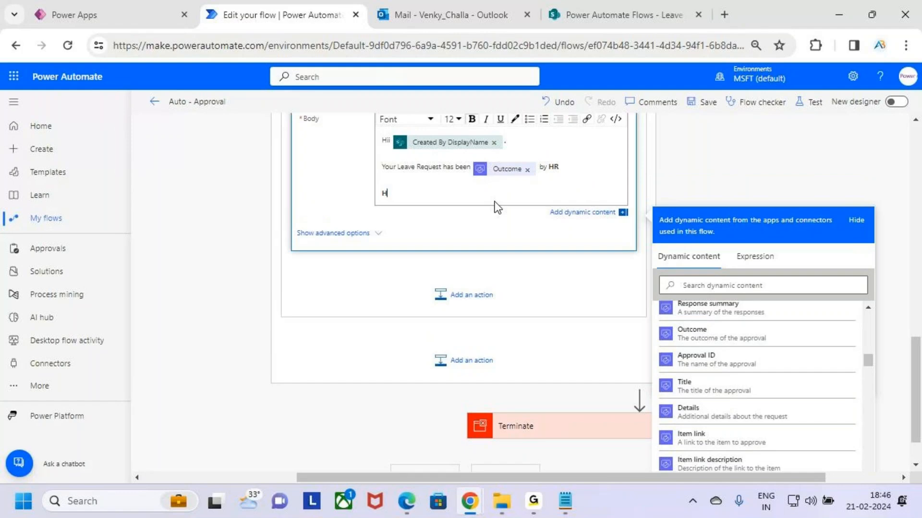
text(HR Comments :)
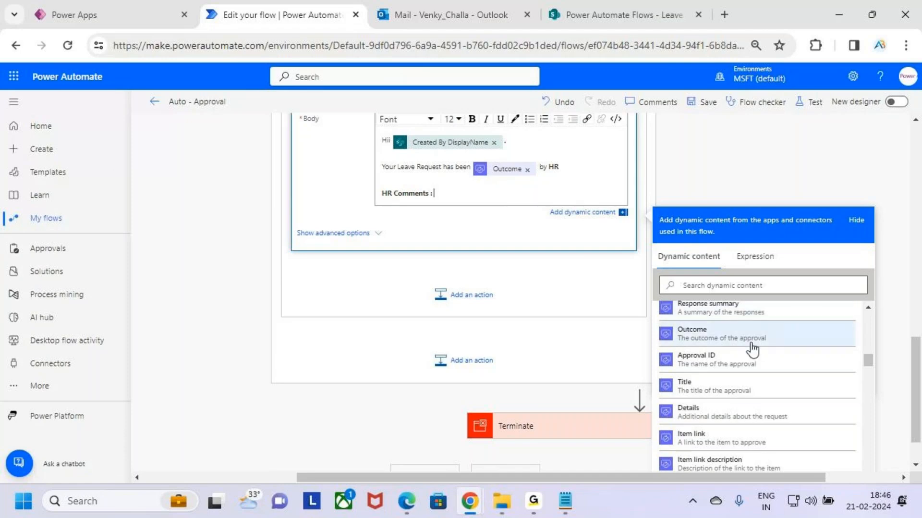
scroll(752, 349, up, 2)
scroll(774, 362, down, 5)
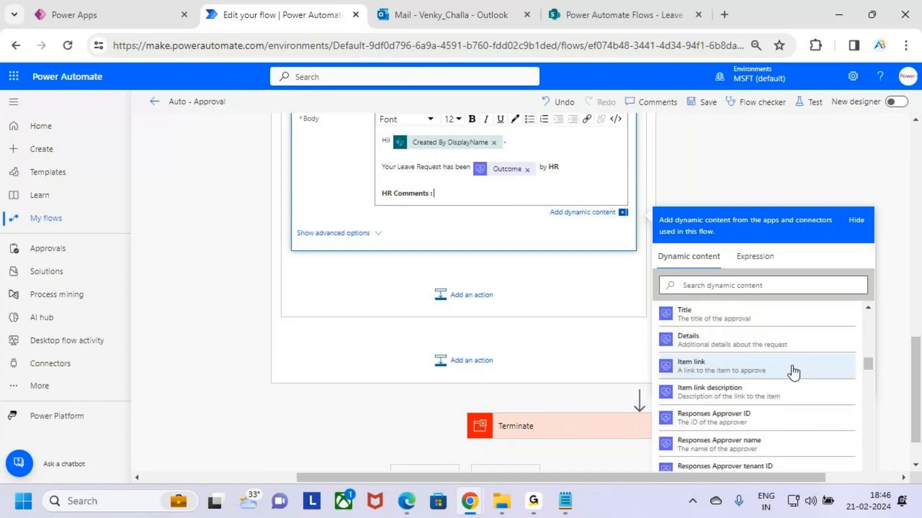
click(741, 331)
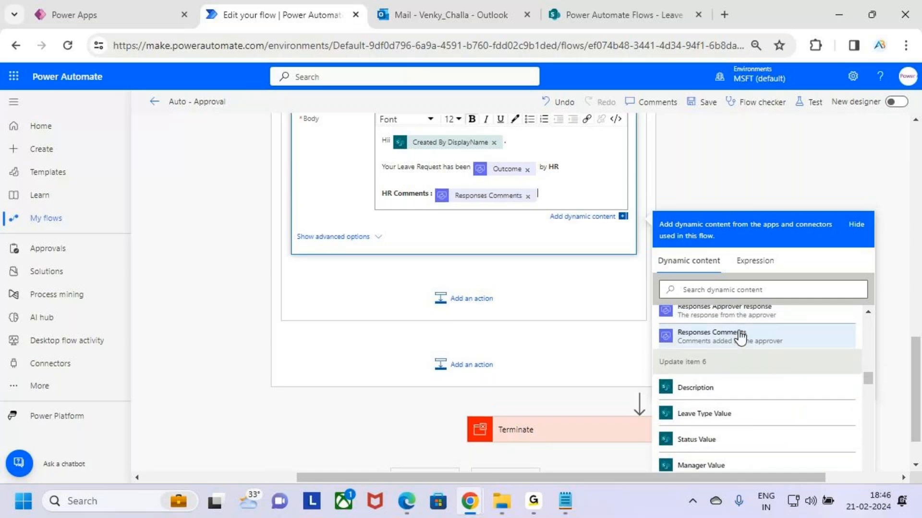
- Sign off the email body with "Thanks" and "AB Trainings" on separate lines below the HR comments
key(Return)
key(Return)
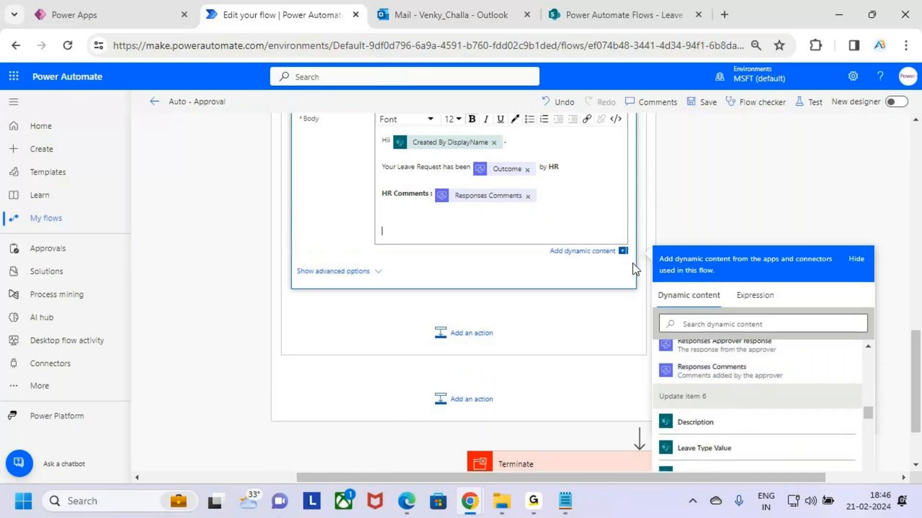
text(Thanksanks)
key(Return)
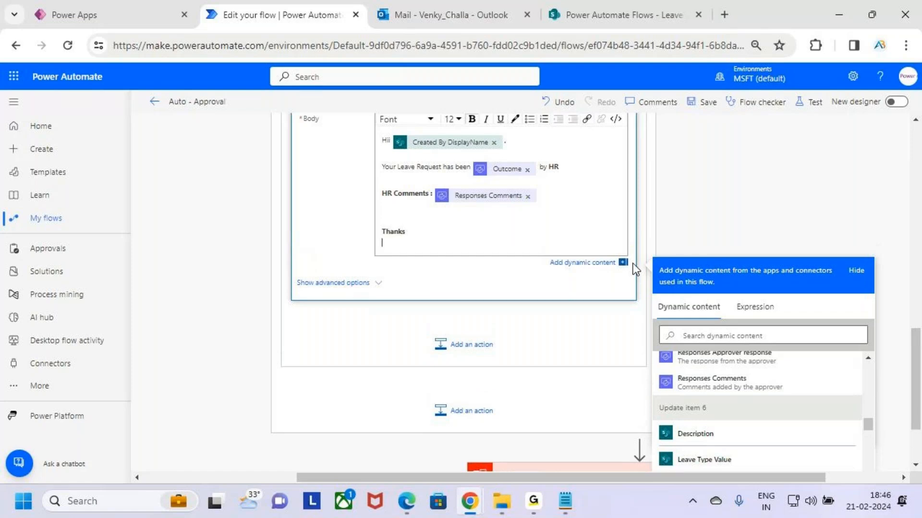
text(AB Trainings)
click(547, 197)
click(473, 197)
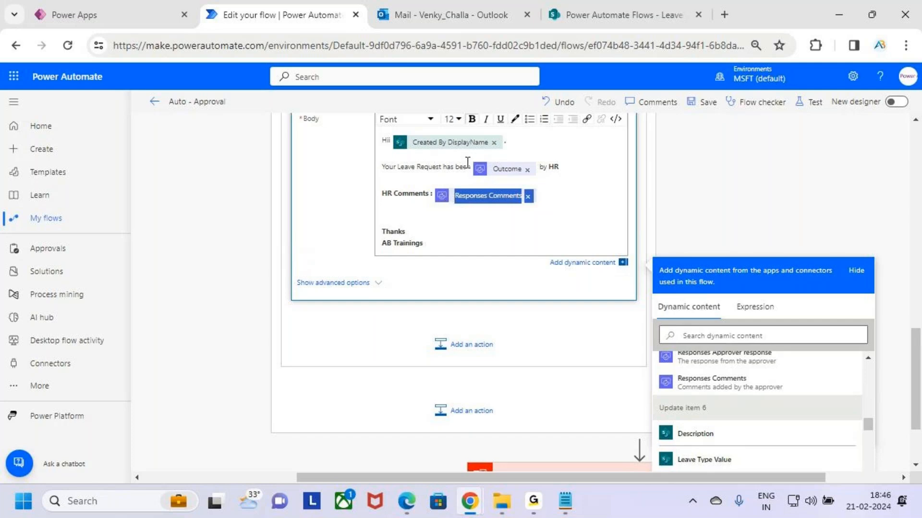
click(549, 227)
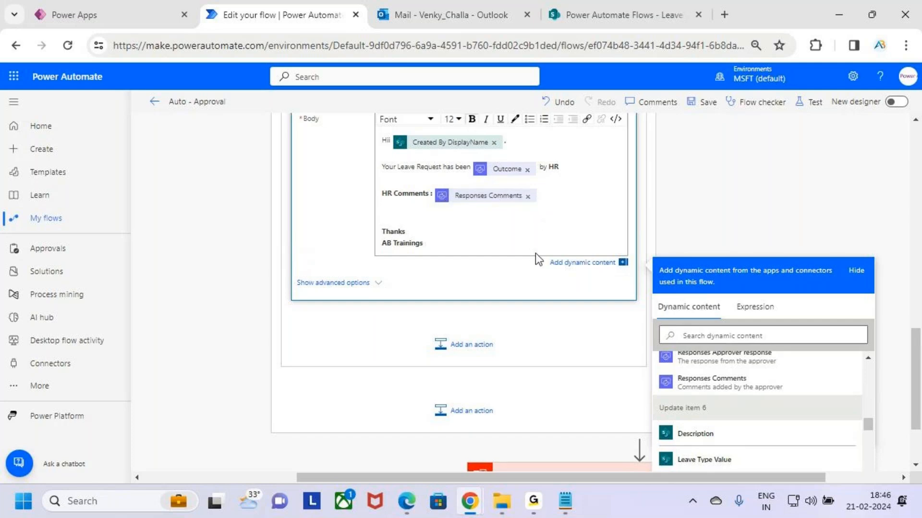
- Collapse Condition 3's If yes branch and add a SharePoint Update item action to its If no branch
scroll(535, 253, up, 8)
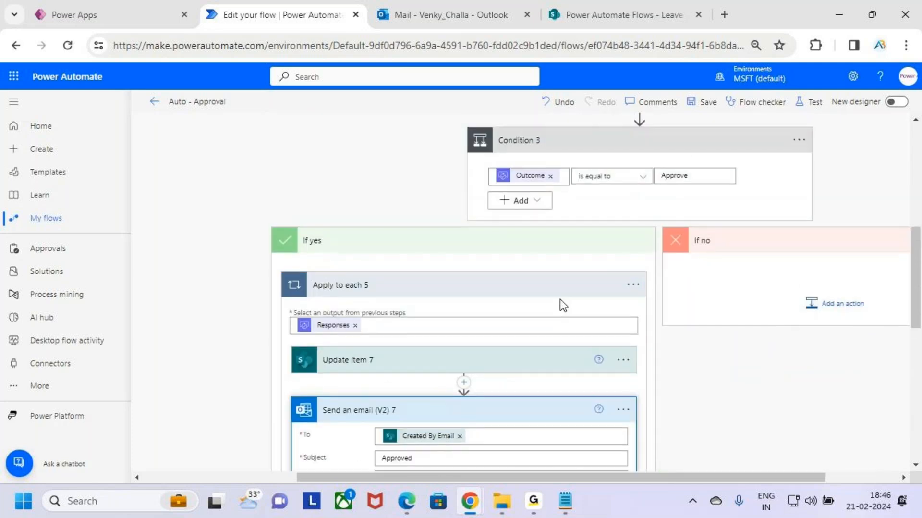
scroll(552, 237, up, 3)
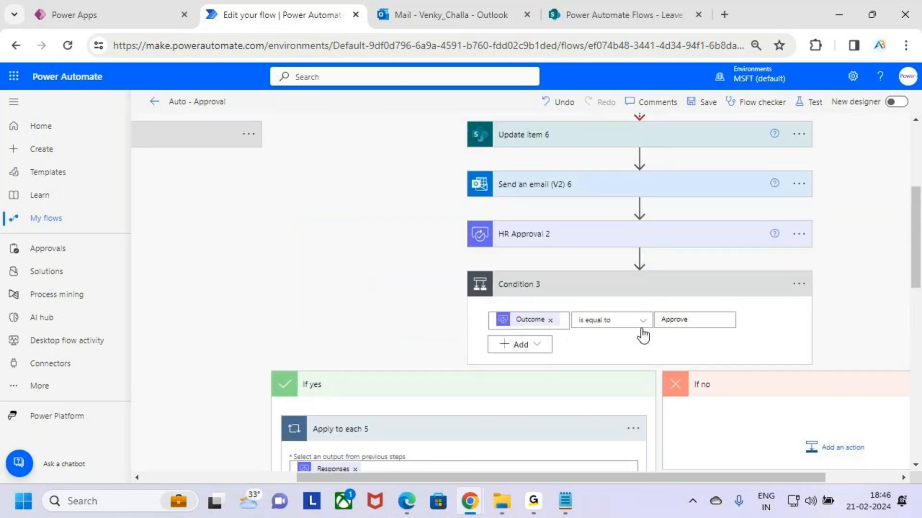
click(554, 385)
scroll(730, 349, down, 2)
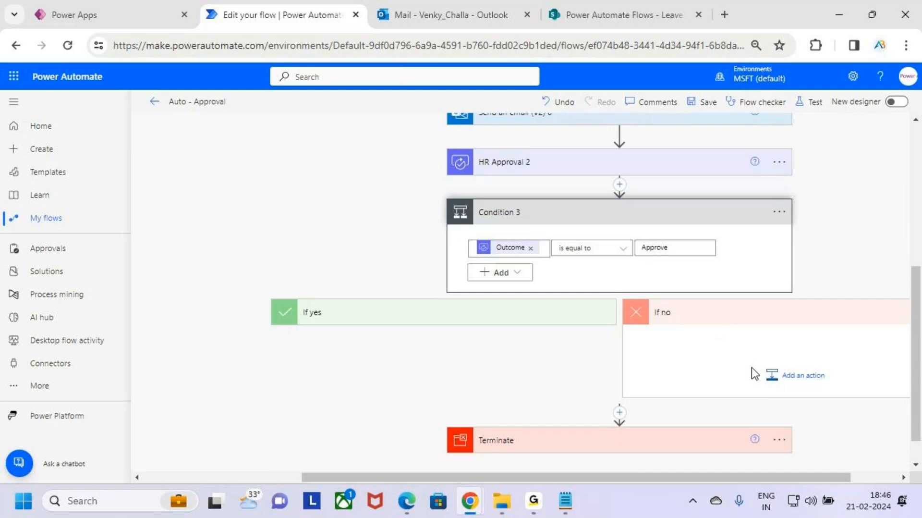
click(789, 377)
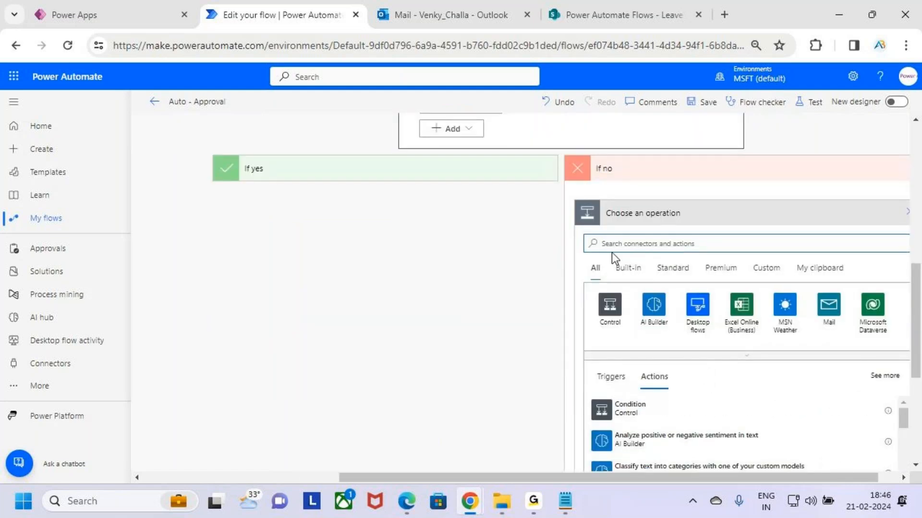
text(Update items)
key(BackSpace)
scroll(721, 269, down, 2)
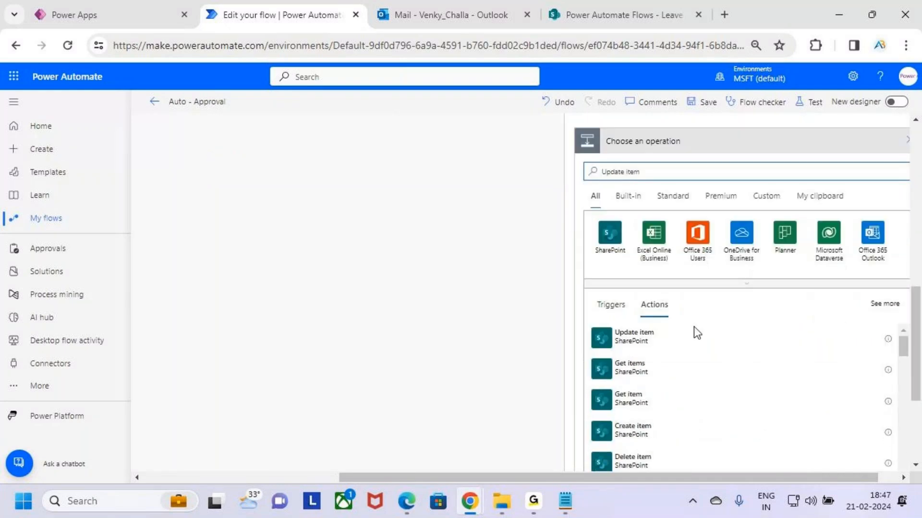
click(709, 332)
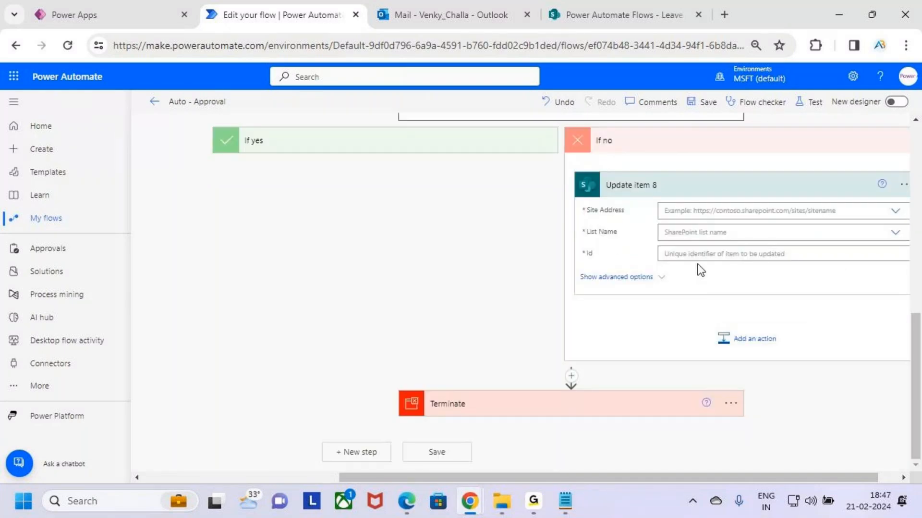
- Point the new Update item action at the Power Automate Flows site and the Leave Approval list
click(697, 210)
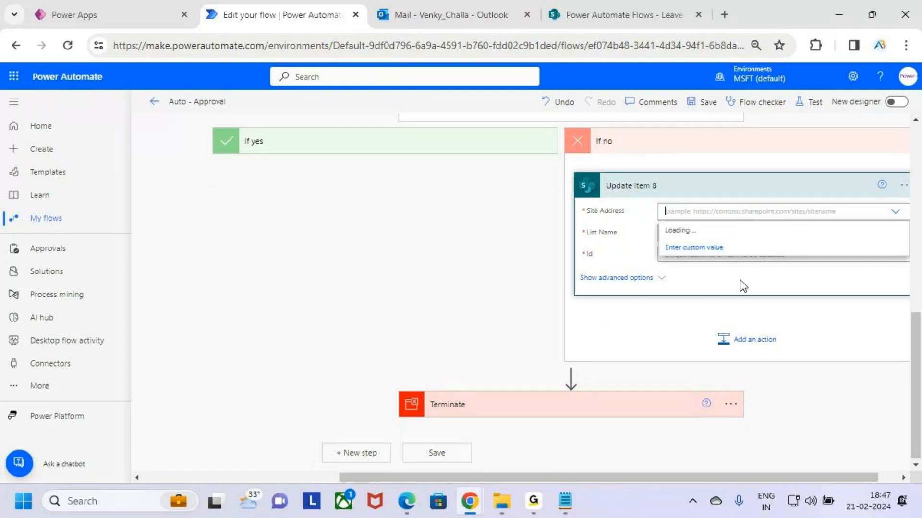
scroll(745, 319, down, 2)
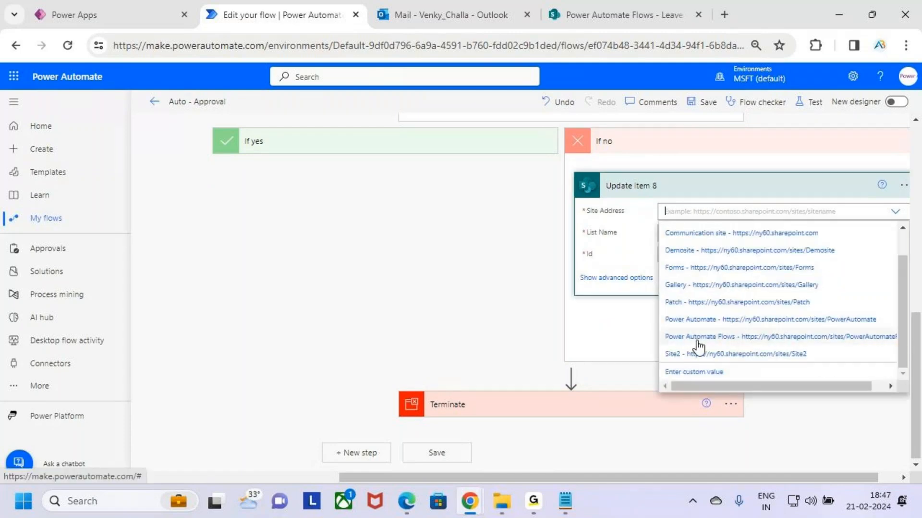
click(755, 332)
click(717, 246)
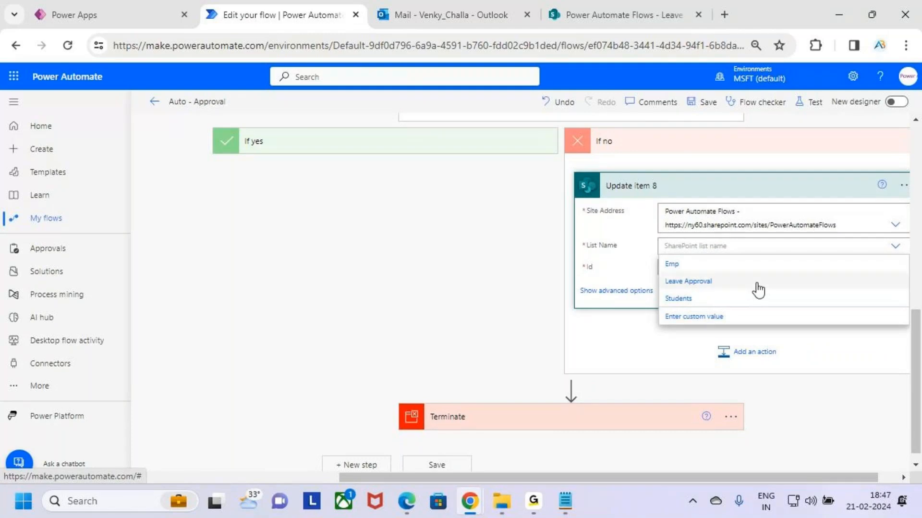
click(757, 285)
- Set the Update item action's Id to the ID from the "When an item is created" trigger
click(740, 266)
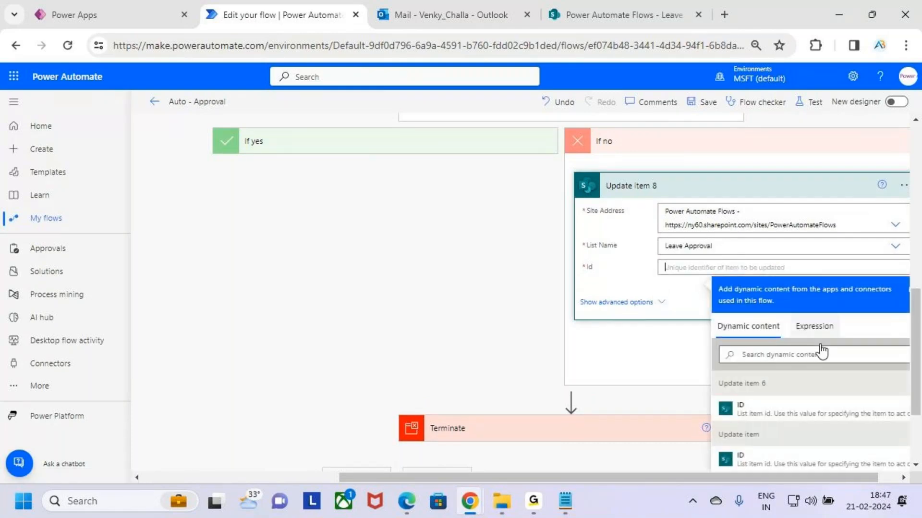
scroll(827, 374, down, 3)
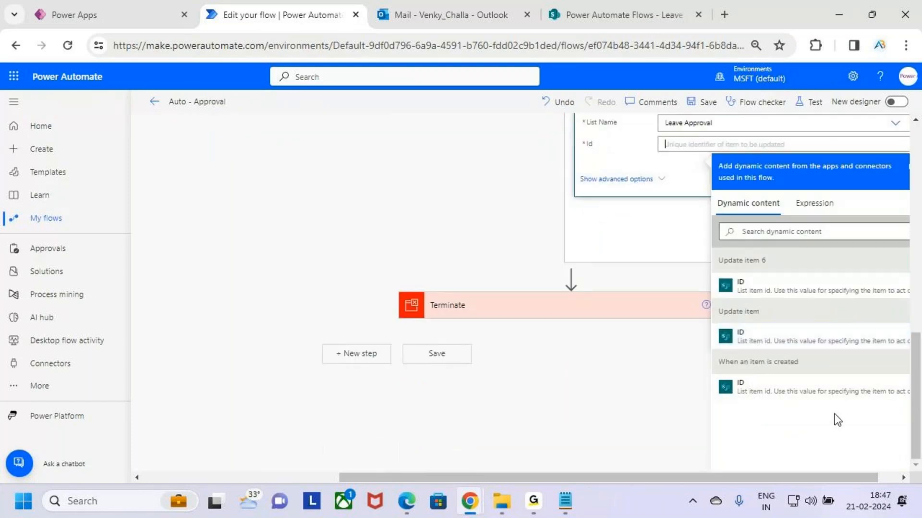
click(846, 390)
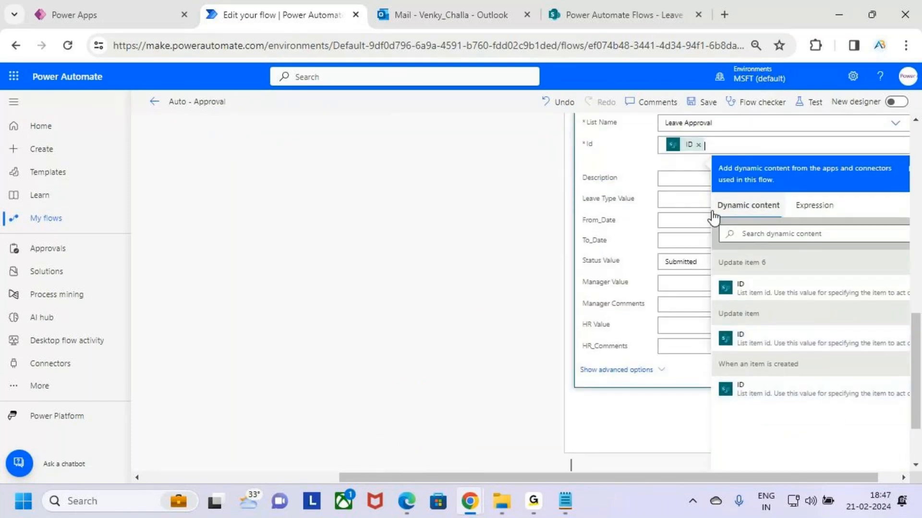
- Set the Status Value of the If no branch's Update item action to Reject
click(697, 262)
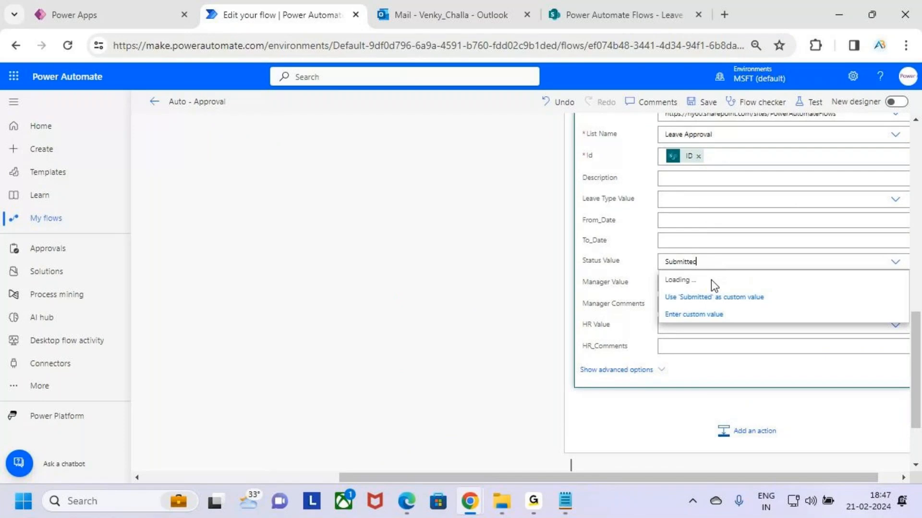
scroll(710, 287, up, 5)
scroll(769, 327, down, 2)
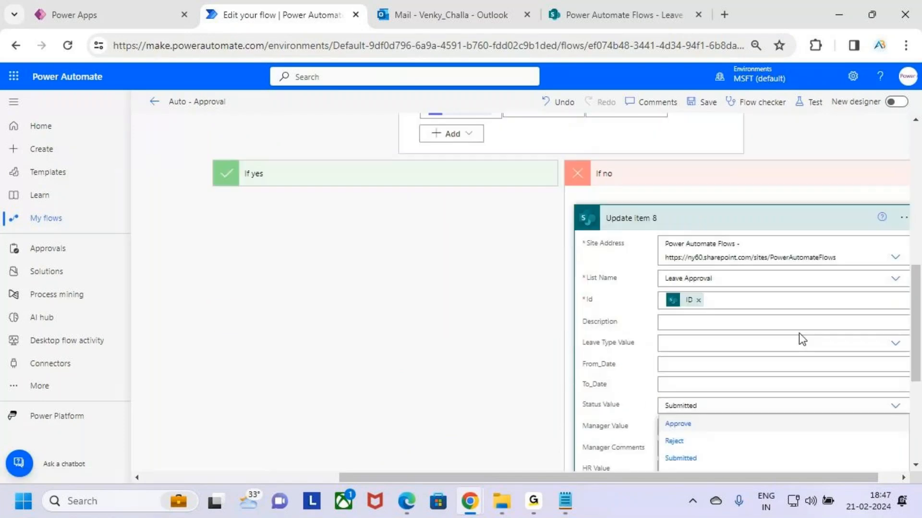
scroll(799, 337, down, 3)
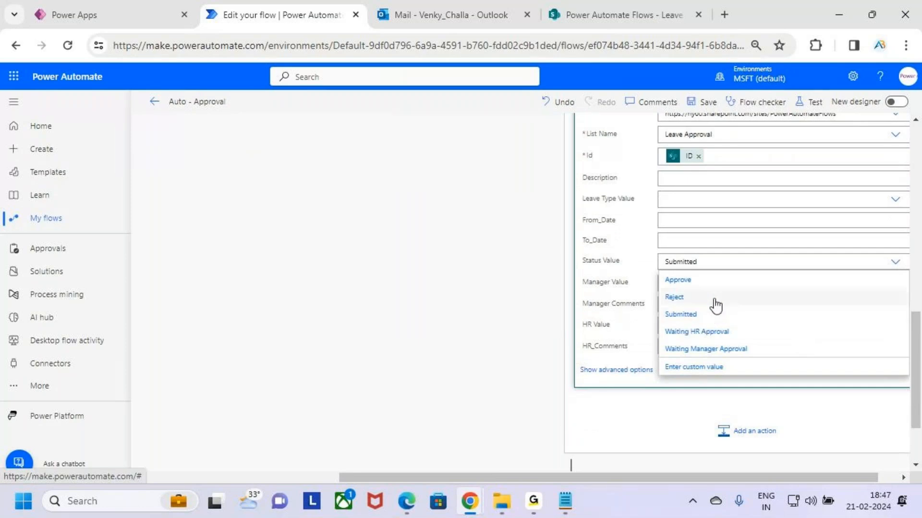
click(716, 300)
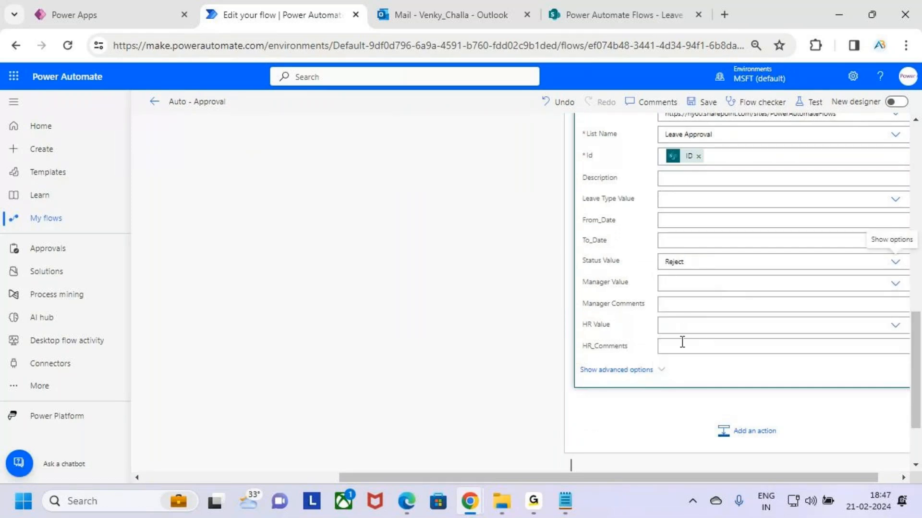
- Fill HR_Comments in the If no branch's Update item action with the Responses Comments value of HR Approval 2
click(697, 349)
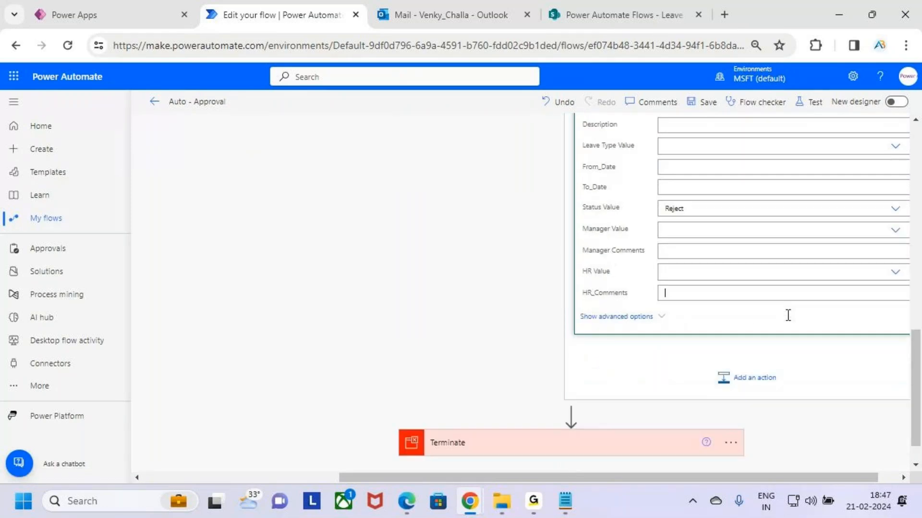
scroll(846, 306, down, 3)
scroll(845, 306, up, 3)
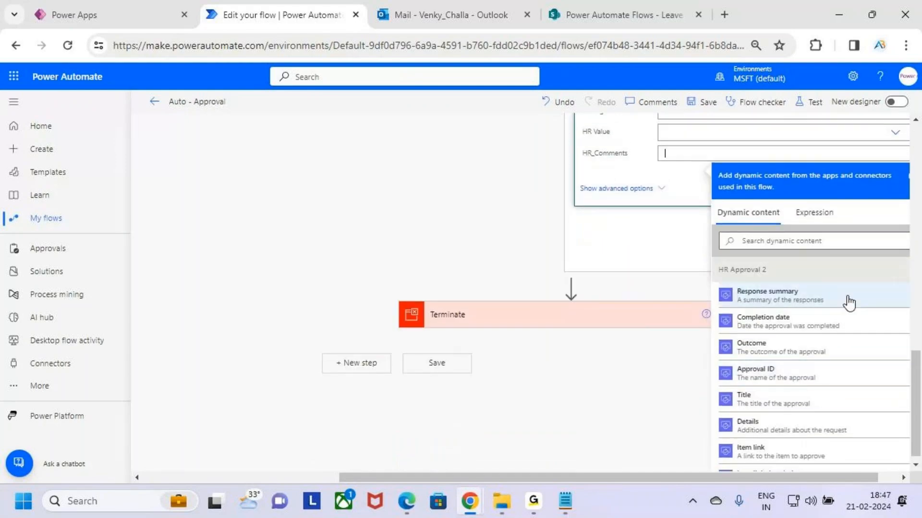
scroll(845, 306, down, 4)
scroll(845, 334, down, 5)
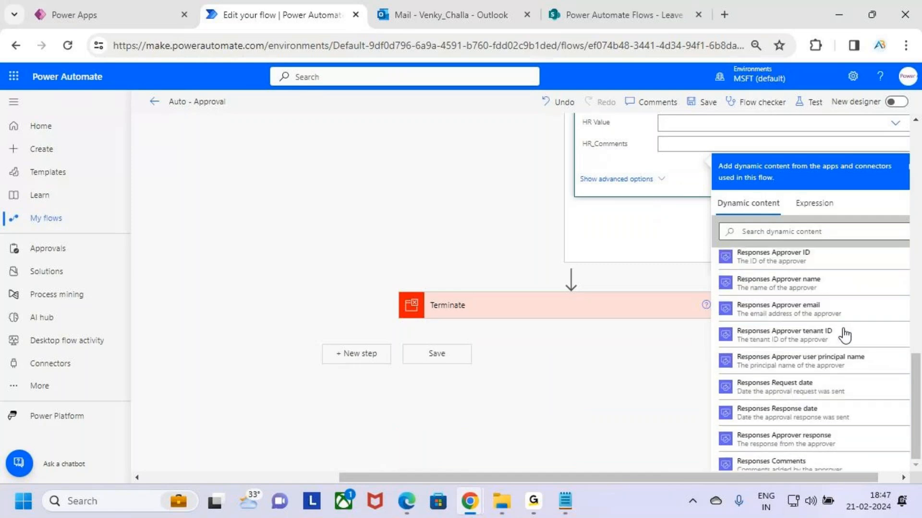
click(839, 303)
scroll(753, 305, up, 2)
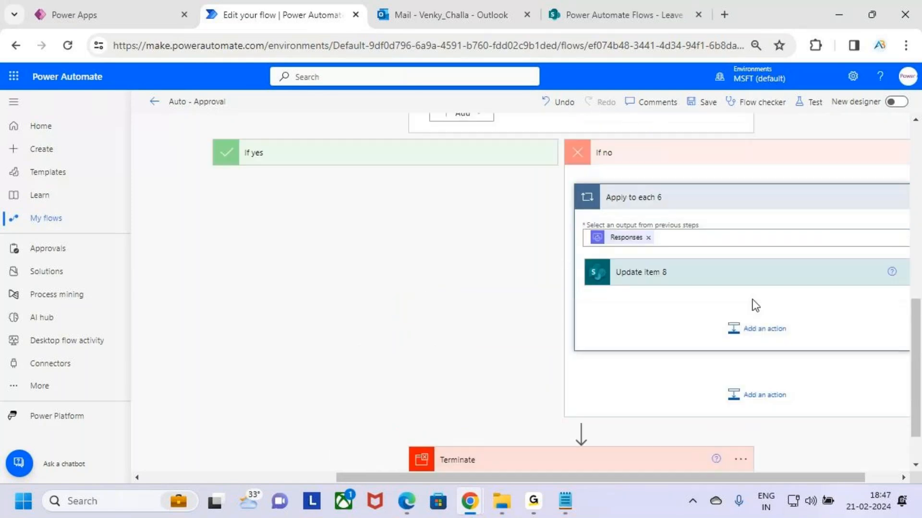
- Collapse the If yes branch and add an Office 365 Outlook Send an email (V2) action after Update item 8 inside Apply to each 6
scroll(767, 372, down, 2)
scroll(644, 355, up, 3)
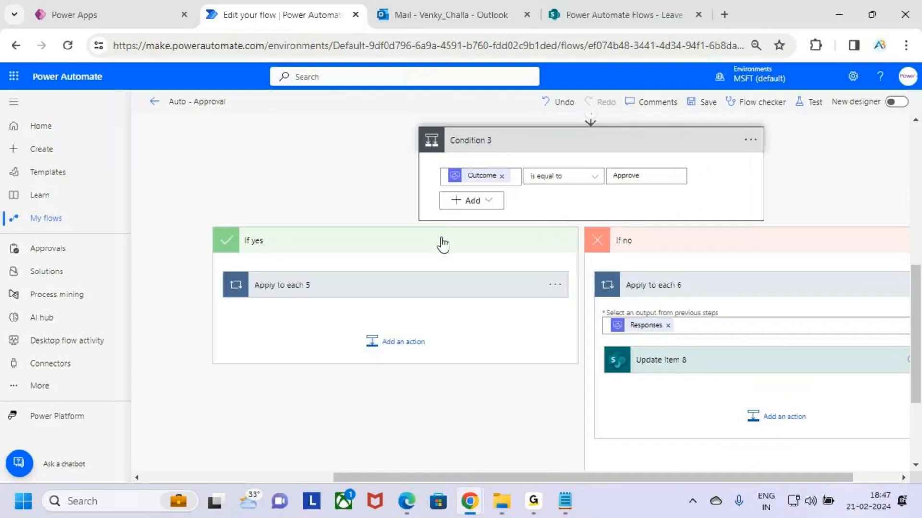
click(441, 242)
click(772, 415)
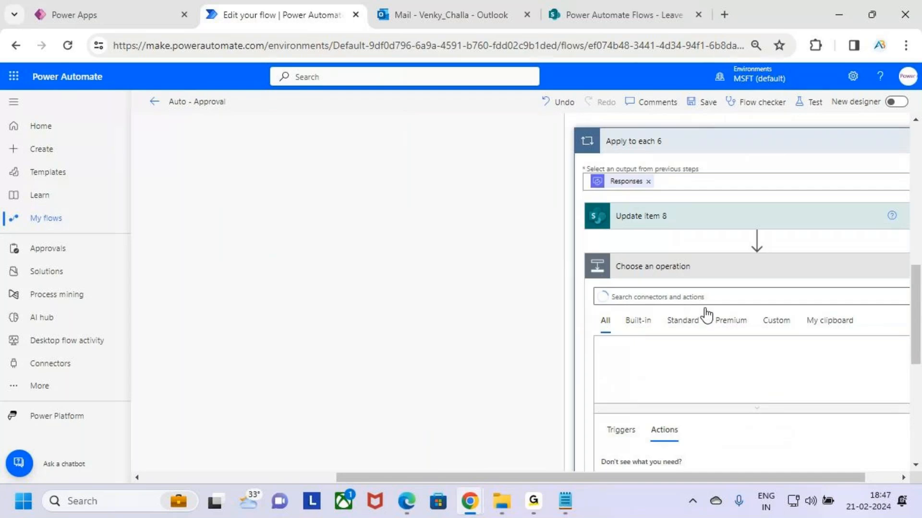
click(641, 299)
text(send)
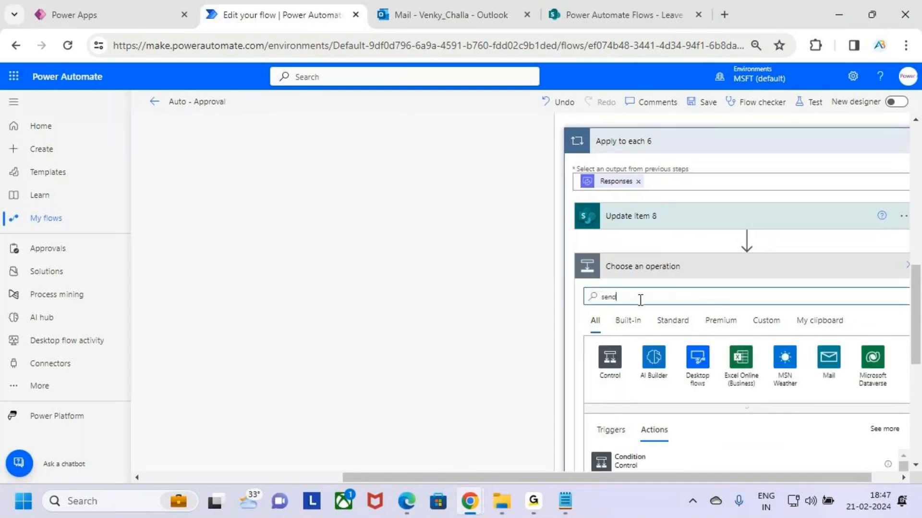
text( an email)
scroll(779, 336, down, 5)
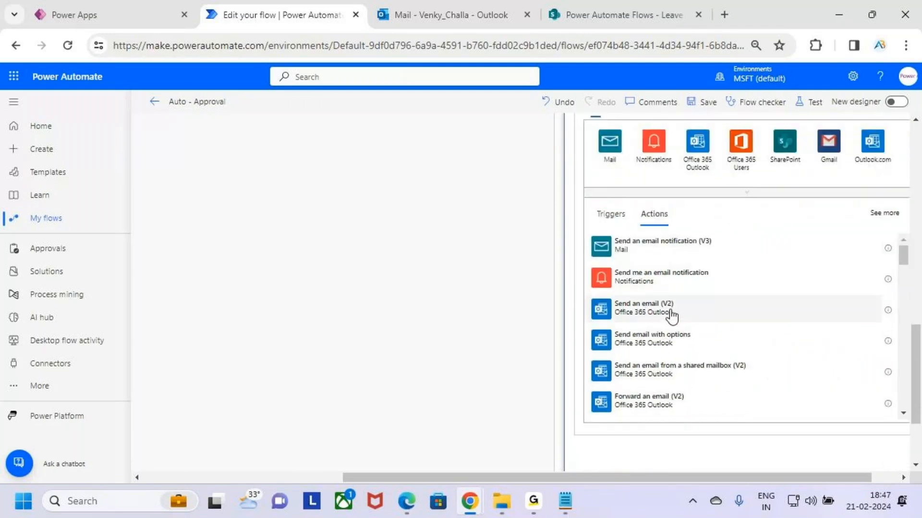
click(740, 317)
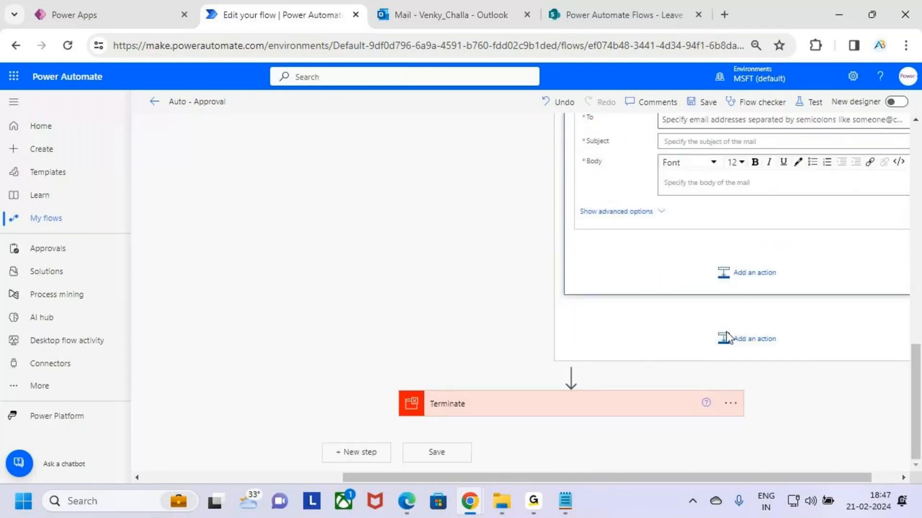
- Set the To of Send an email (V2) 8 to the Created By Email value from "When an item is created"
scroll(729, 339, up, 3)
click(696, 266)
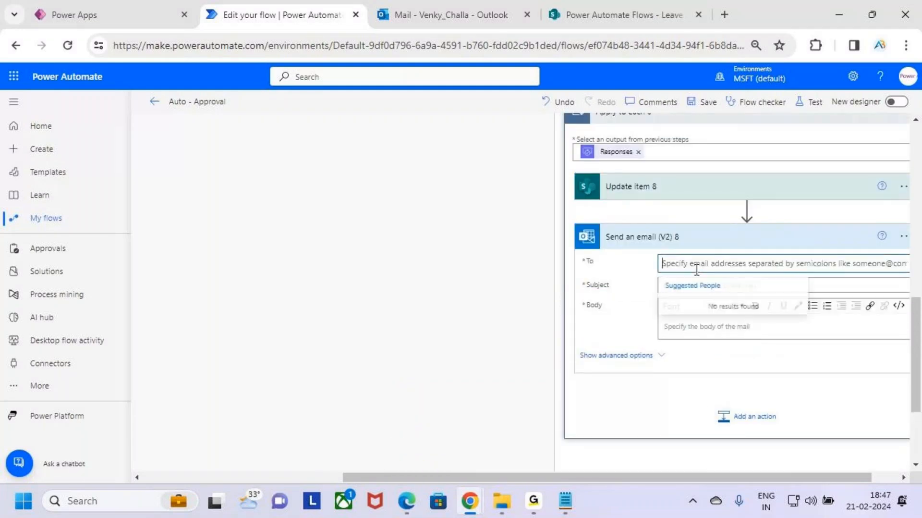
click(854, 297)
scroll(821, 218, down, 3)
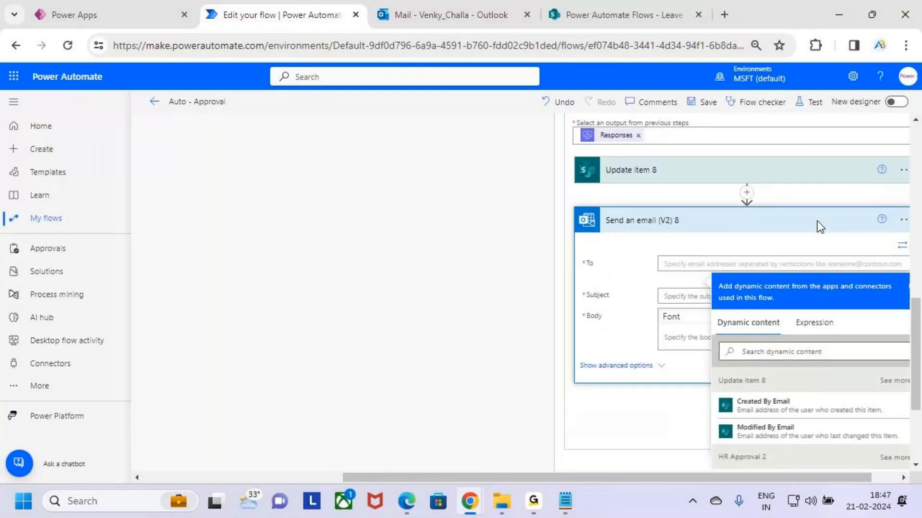
scroll(833, 280, down, 3)
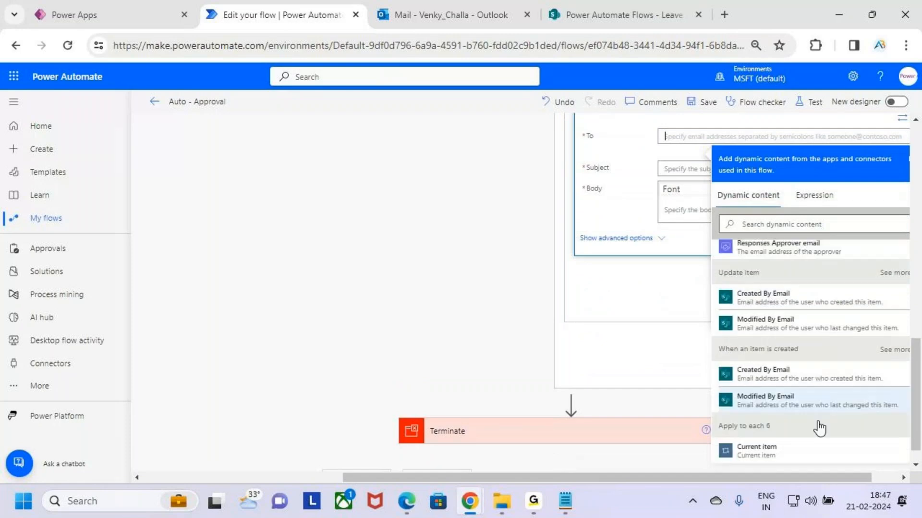
click(809, 373)
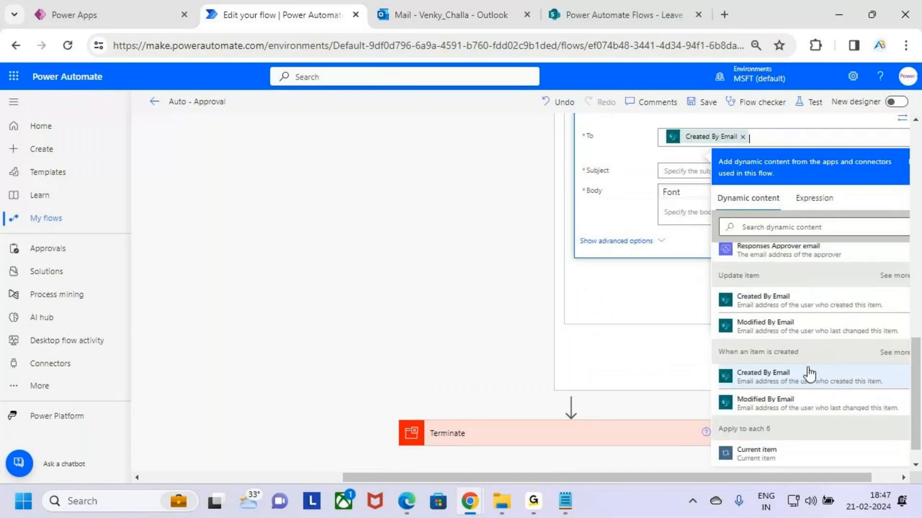
- Set the Subject of Send an email (V2) 8 to "Rejected"
click(671, 171)
text(Rej)
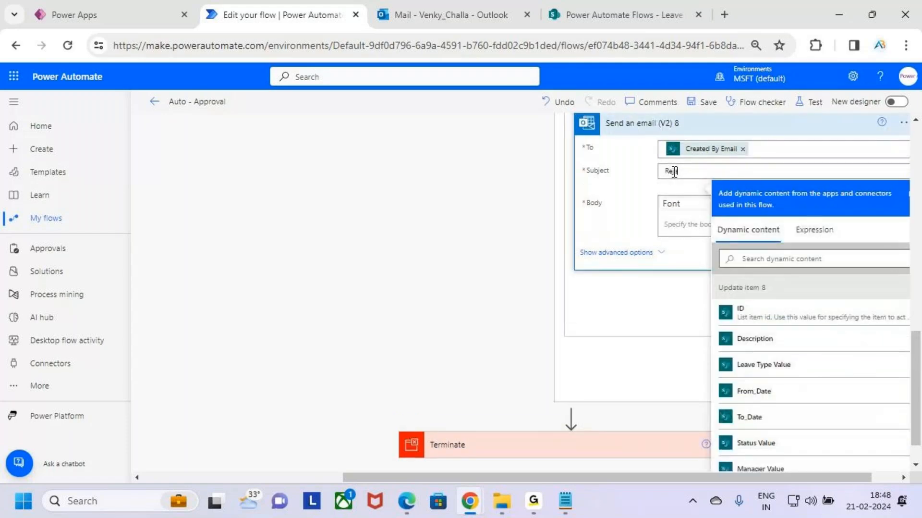
text(ected)
- Begin the email body with the greeting "Hii" followed by the Created By DisplayName dynamic value and a comma
click(670, 224)
text(Hi)
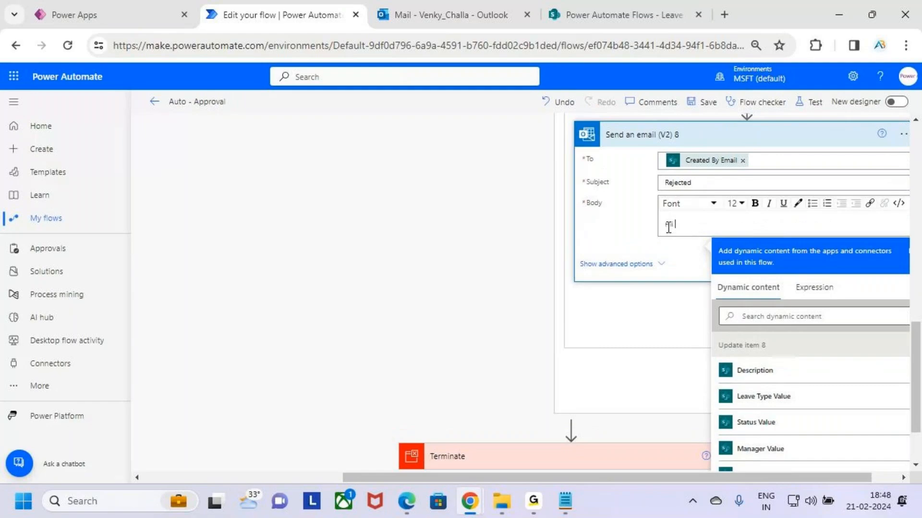
scroll(859, 373, down, 15)
scroll(854, 158, down, 2)
scroll(845, 369, up, 3)
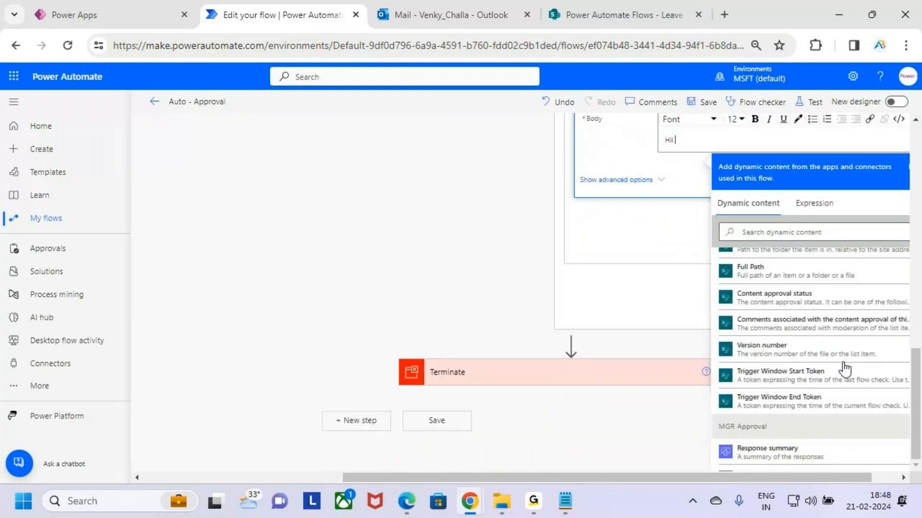
scroll(846, 369, down, 12)
scroll(842, 372, up, 5)
scroll(846, 370, down, 3)
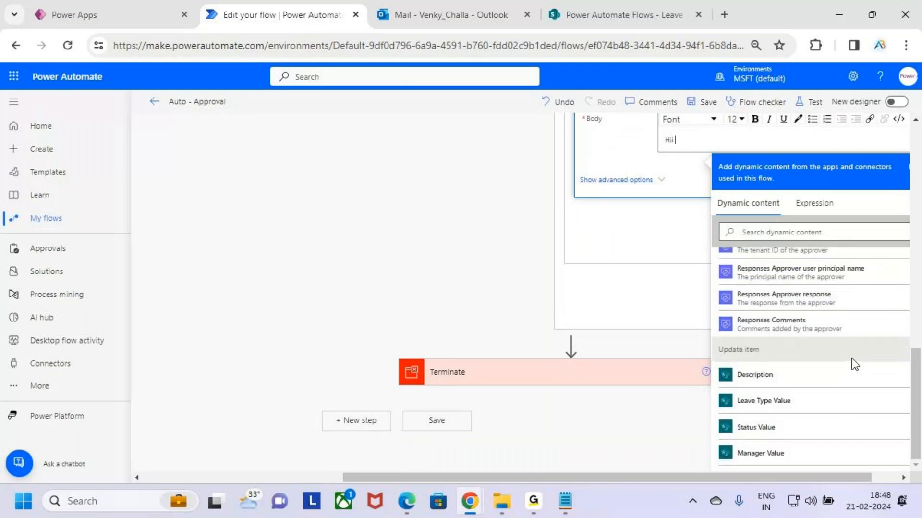
scroll(854, 361, down, 10)
scroll(853, 359, down, 1)
scroll(860, 356, up, 10)
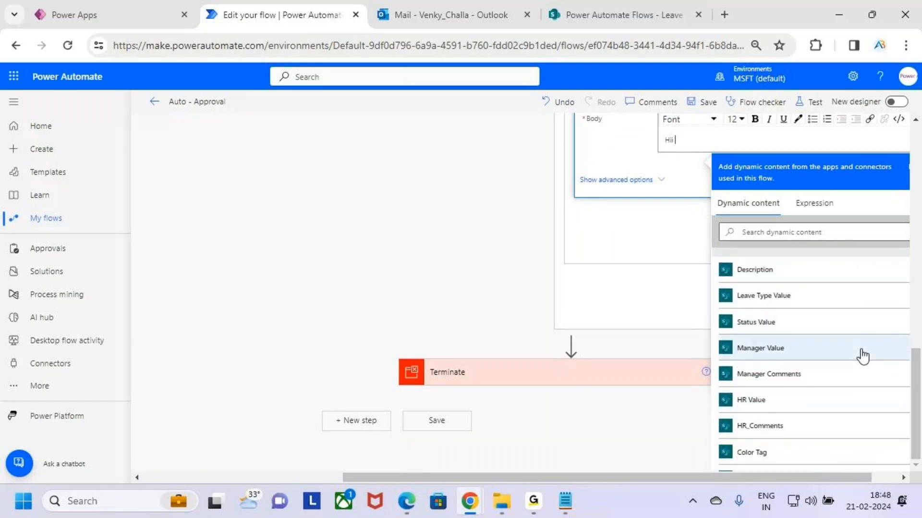
scroll(860, 354, up, 3)
scroll(860, 354, down, 8)
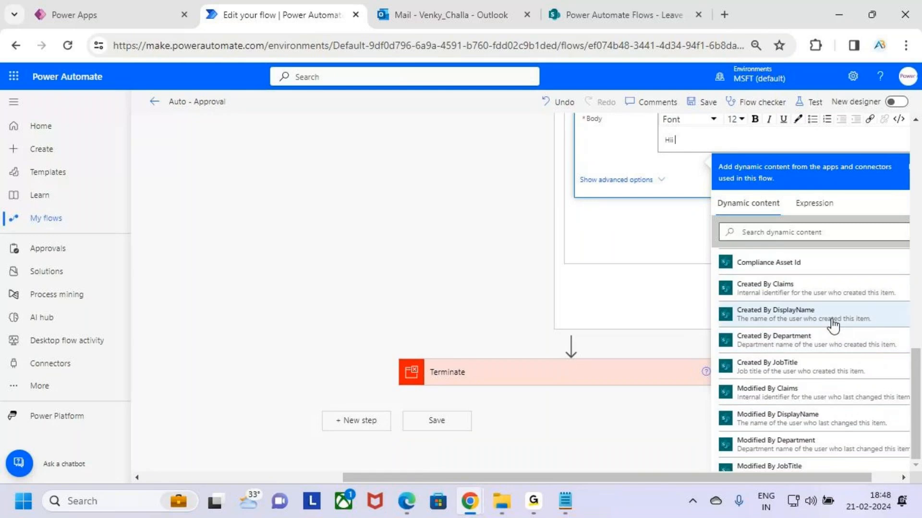
click(833, 325)
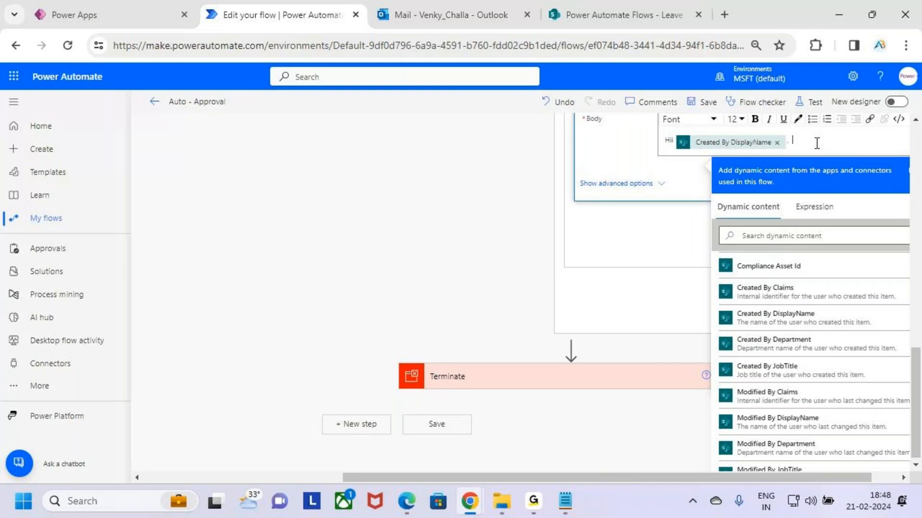
key(shift+Left)
key(shift+Left)
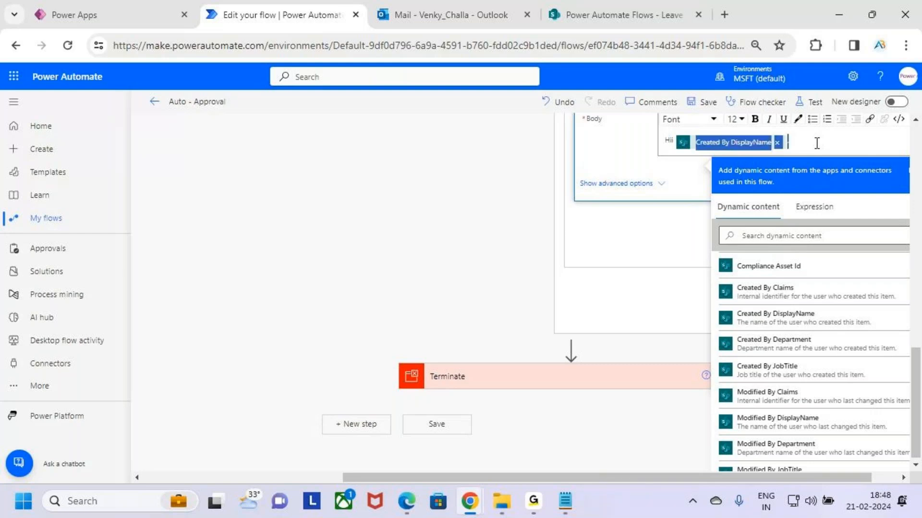
click(805, 141)
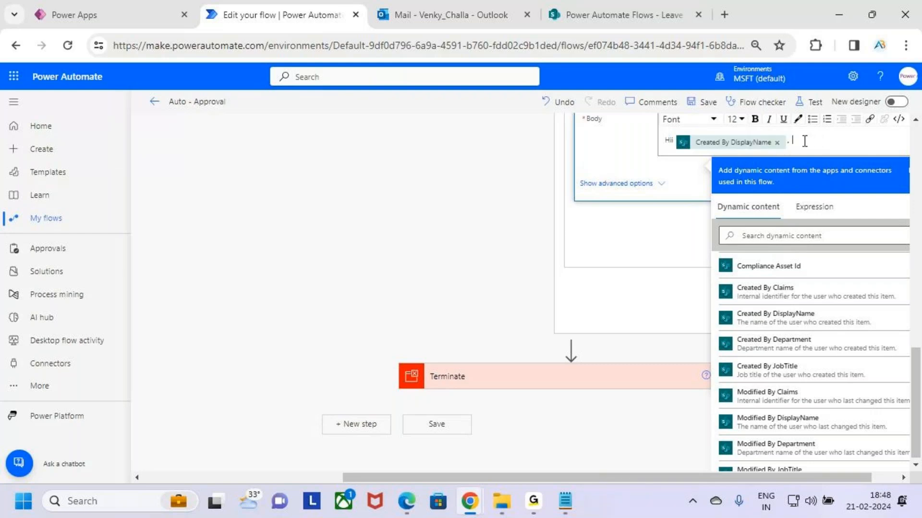
- Add the text "Your Leave Request has been" as a new paragraph below the greeting in the email body
key(Return)
key(Return)
text(You)
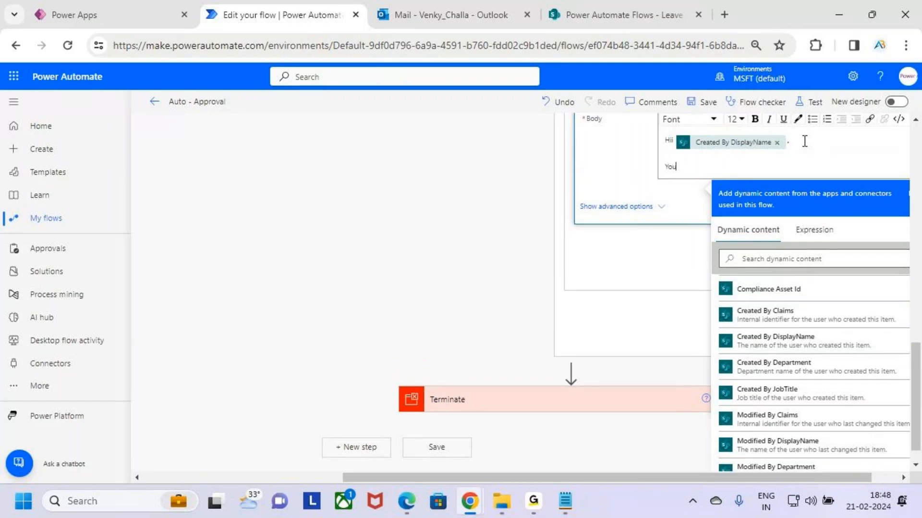
text(r Leave Request has been Re)
key(BackSpace)
key(BackSpace)
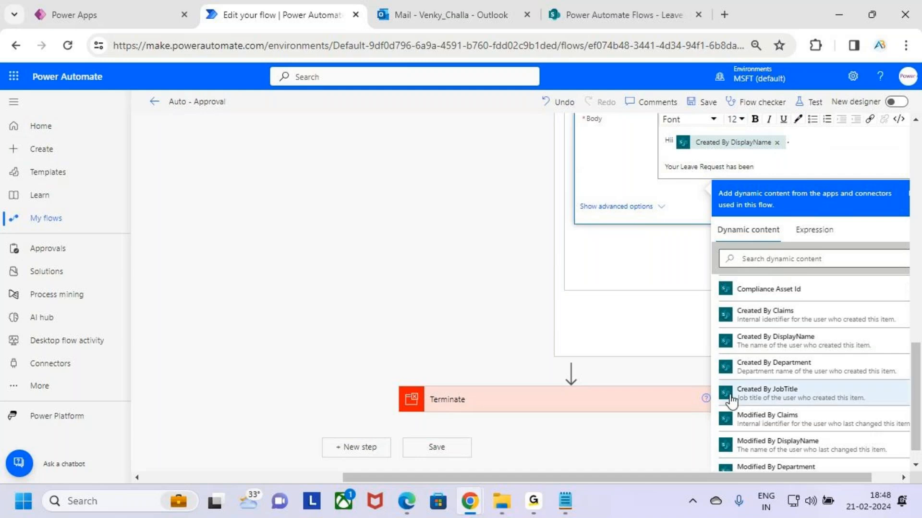
- Insert the Outcome value of HR Approval 2 after "Your Leave Request has been"
scroll(824, 375, down, 10)
scroll(844, 393, down, 20)
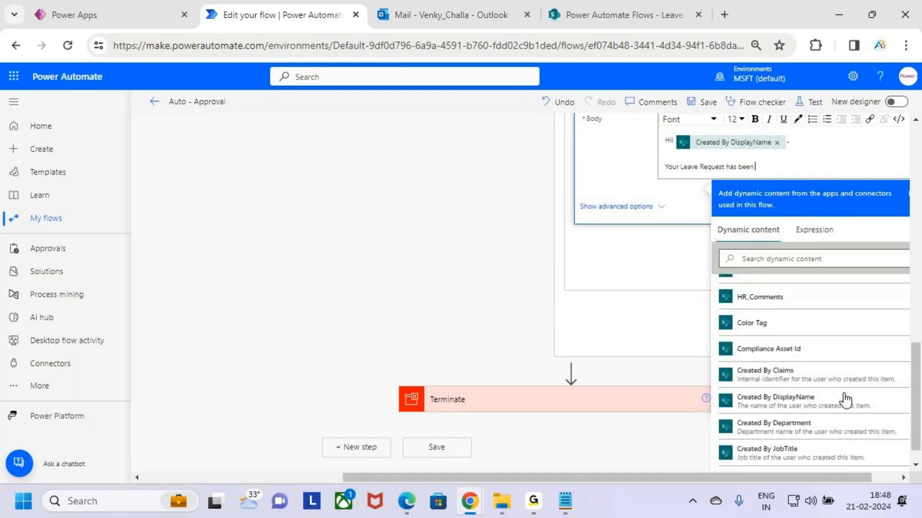
scroll(844, 394, up, 20)
scroll(845, 398, up, 10)
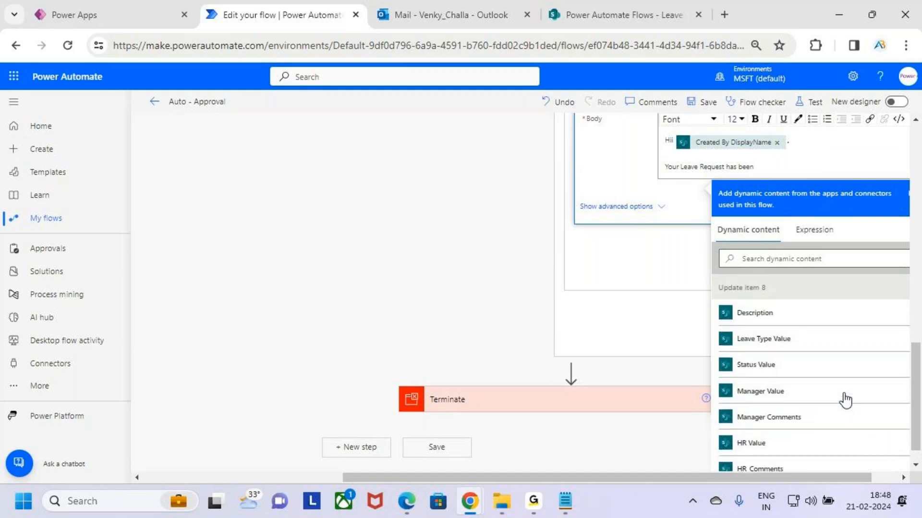
scroll(850, 361, down, 6)
scroll(850, 364, down, 12)
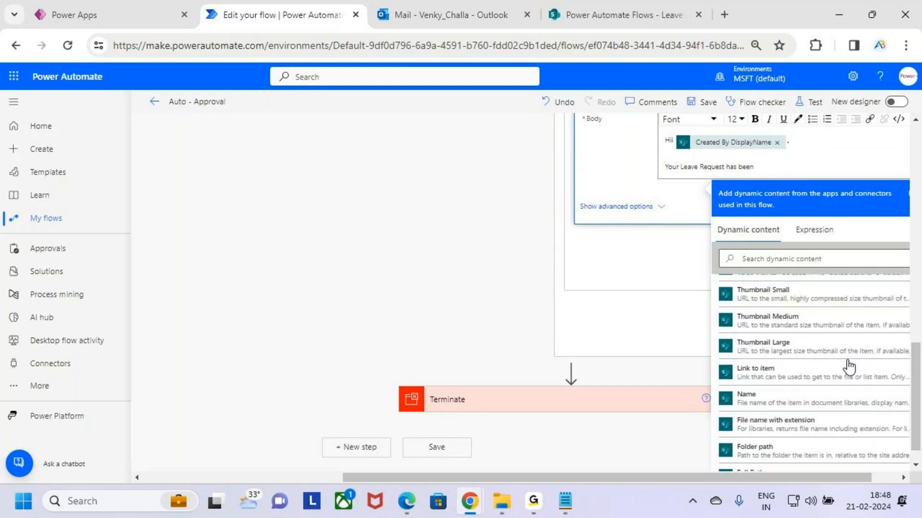
scroll(849, 367, down, 6)
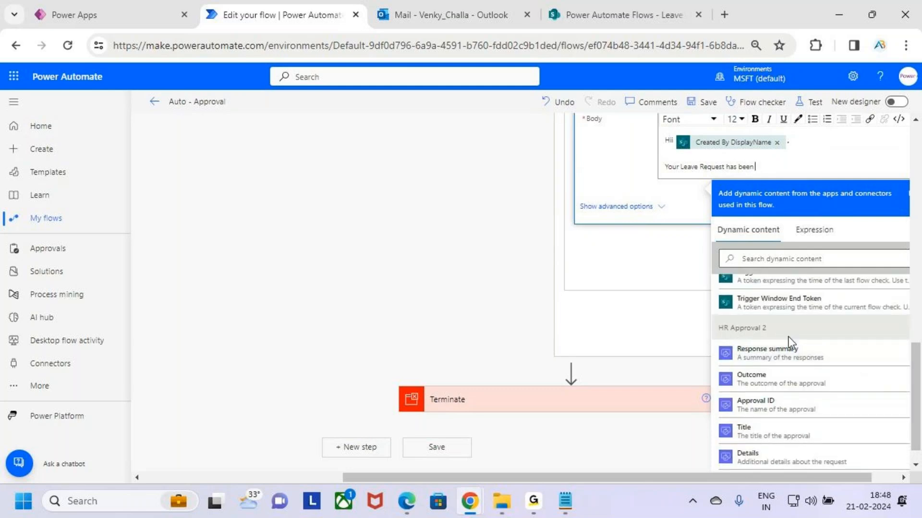
scroll(821, 373, up, 6)
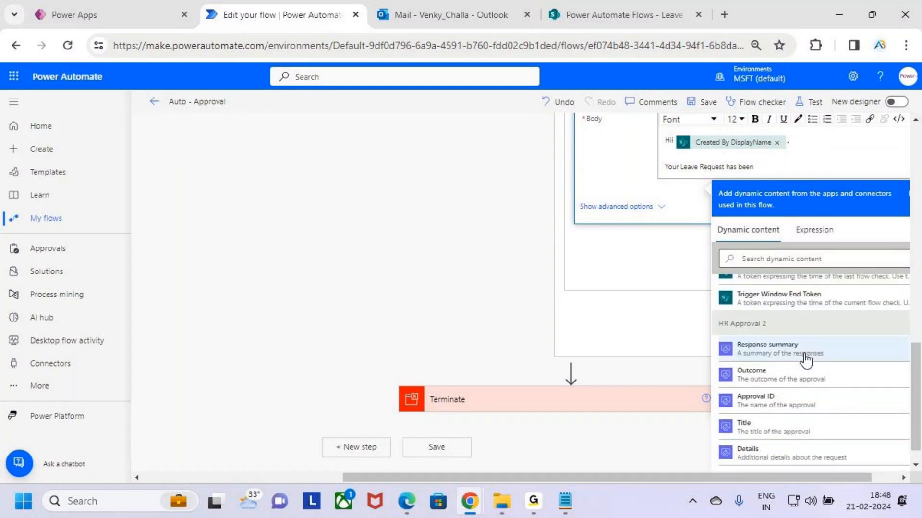
click(795, 312)
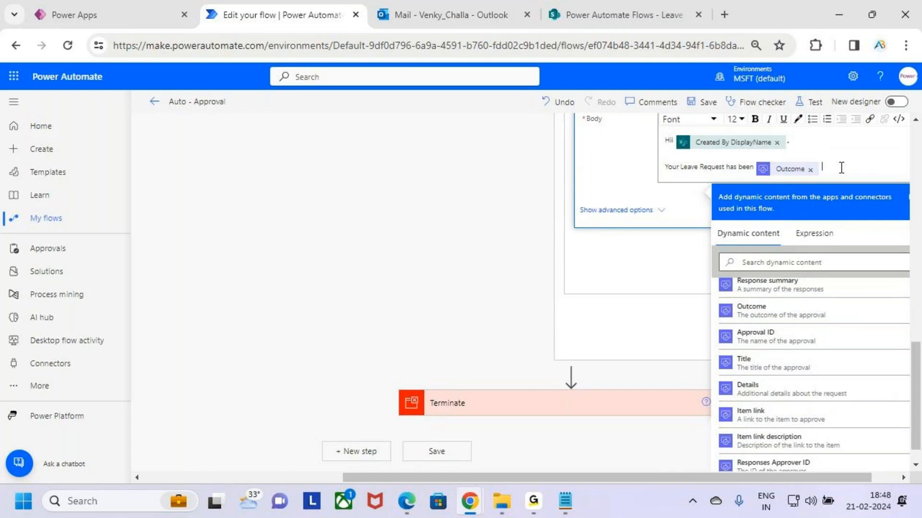
- Complete the sentence with "by HR" after the Outcome value, and apply bold to HR and the Outcome value
text(by HR)
key(shift+Left)
key(shift+Left)
click(755, 119)
click(822, 172)
drag(797, 172, 767, 168)
click(756, 121)
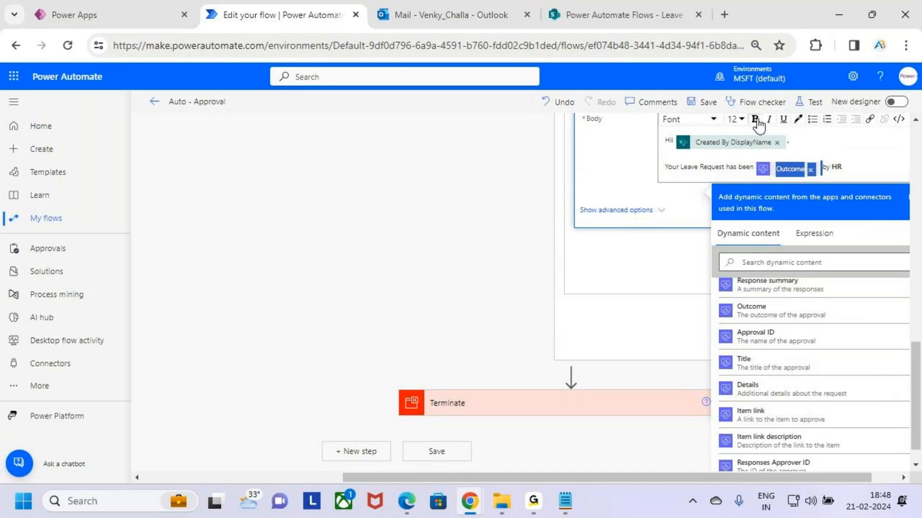
- Add a bold "HR Comments :" label as a new paragraph below the leave request sentence
click(850, 169)
key(Return)
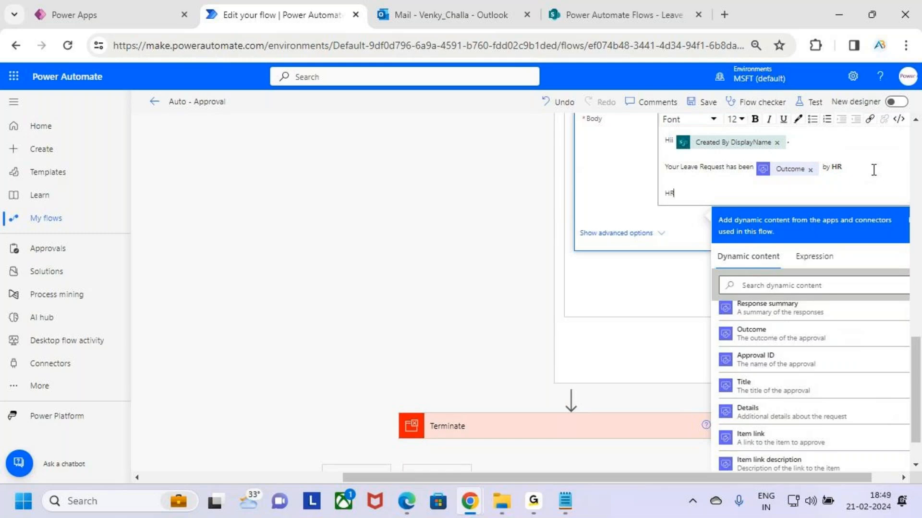
text(HR Comments :)
key(shift+Up)
key(shift+Right)
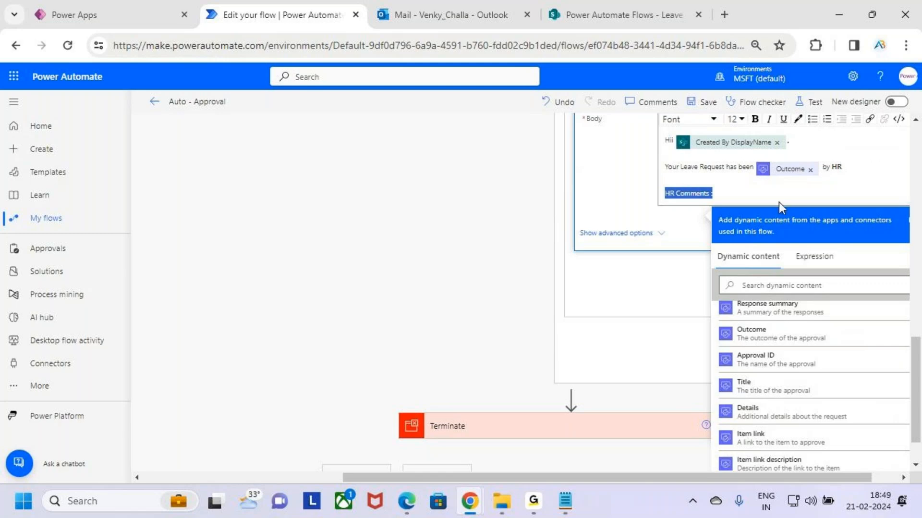
click(748, 192)
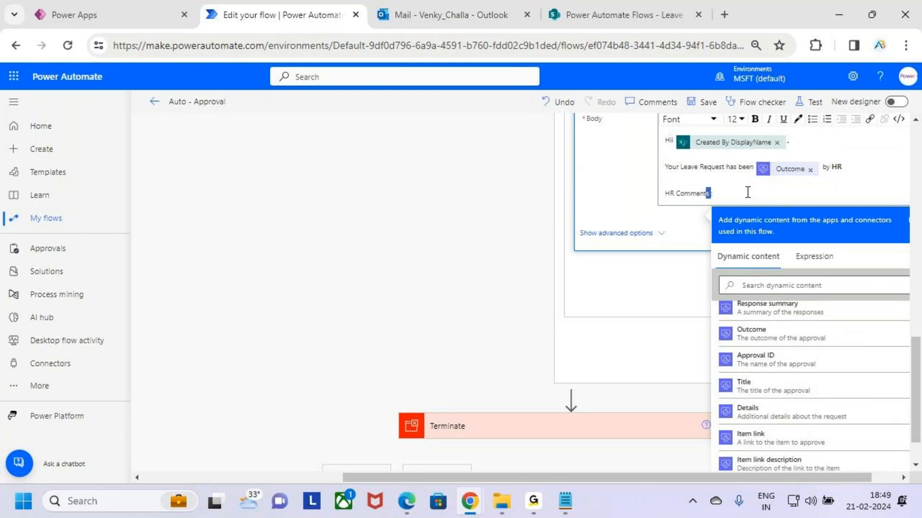
key(shift+Up)
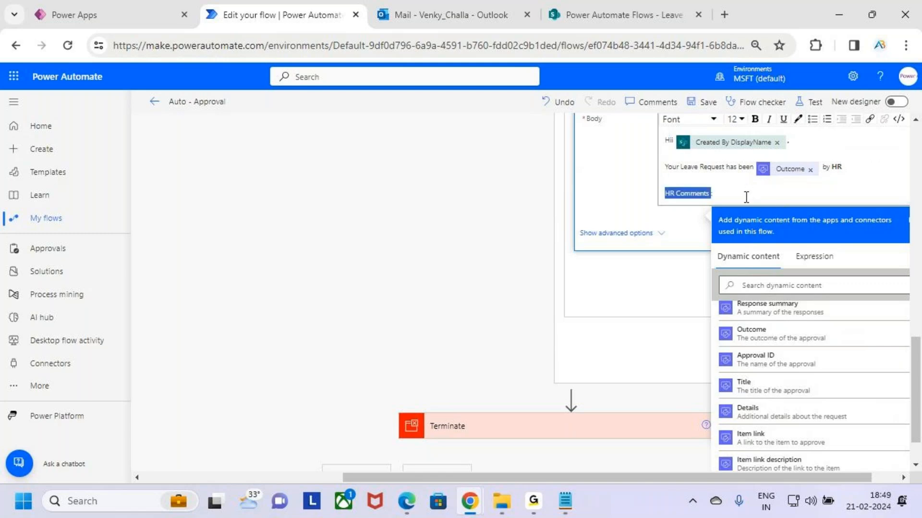
click(745, 196)
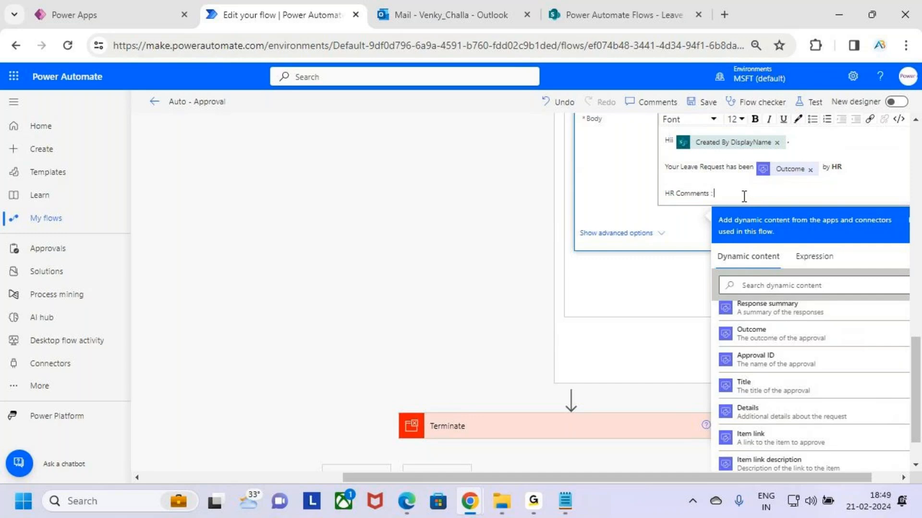
key(shift+Up)
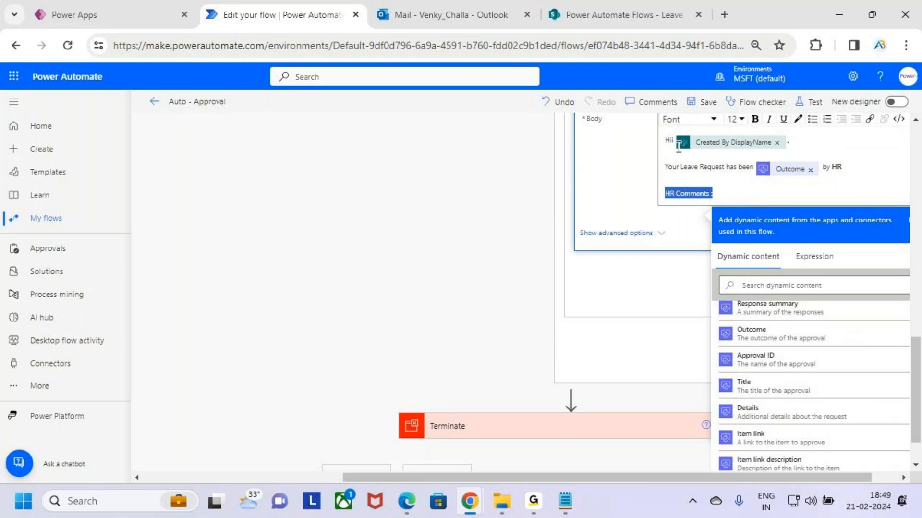
click(754, 119)
click(760, 198)
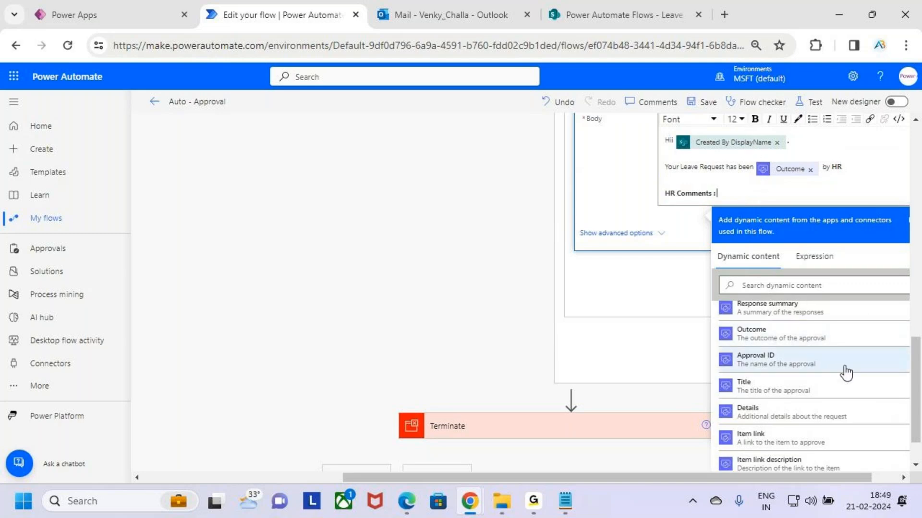
- Insert the Responses Comments value of HR Approval 2 after the "HR Comments :" label
scroll(846, 372, up, 1)
scroll(847, 372, up, 3)
scroll(767, 356, down, 3)
scroll(768, 356, up, 1)
drag(747, 354, 767, 358)
click(767, 358)
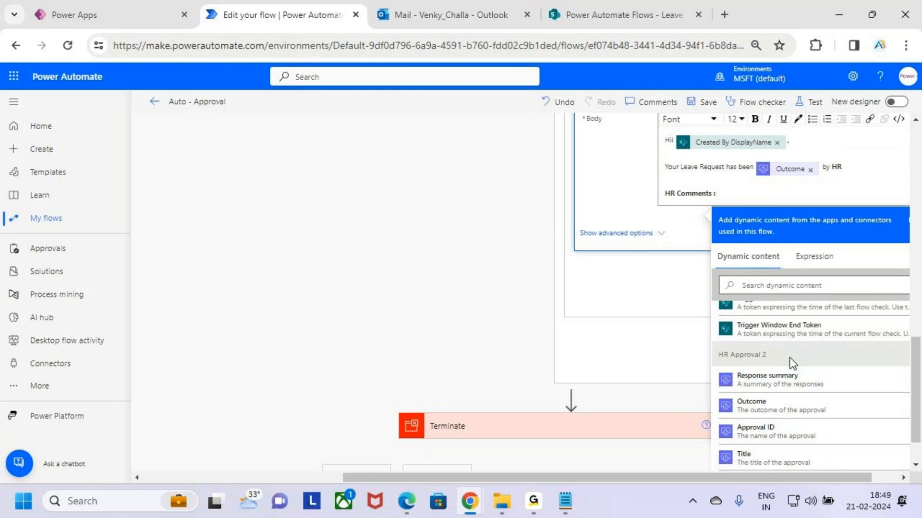
scroll(816, 356, down, 6)
click(817, 333)
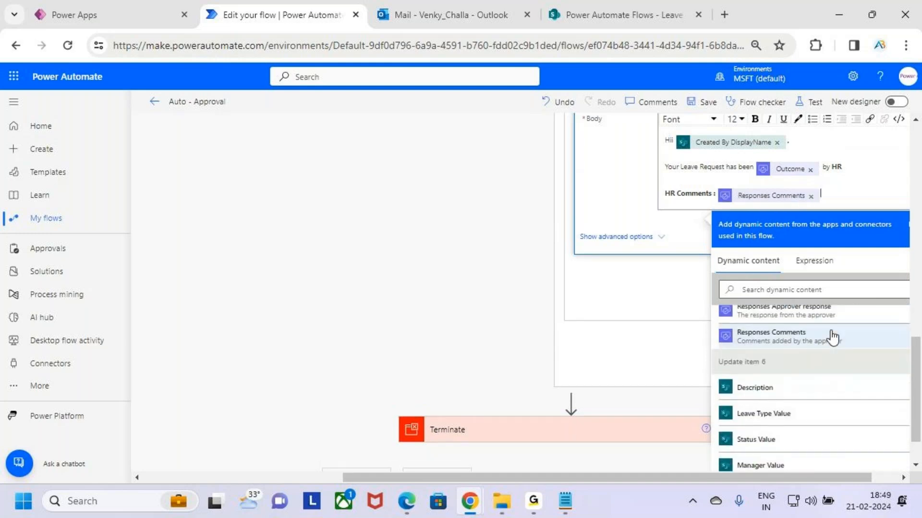
- Add the closing "Thanks" as a new paragraph below the HR comments and start a new line under it
key(Return)
key(Return)
text(T)
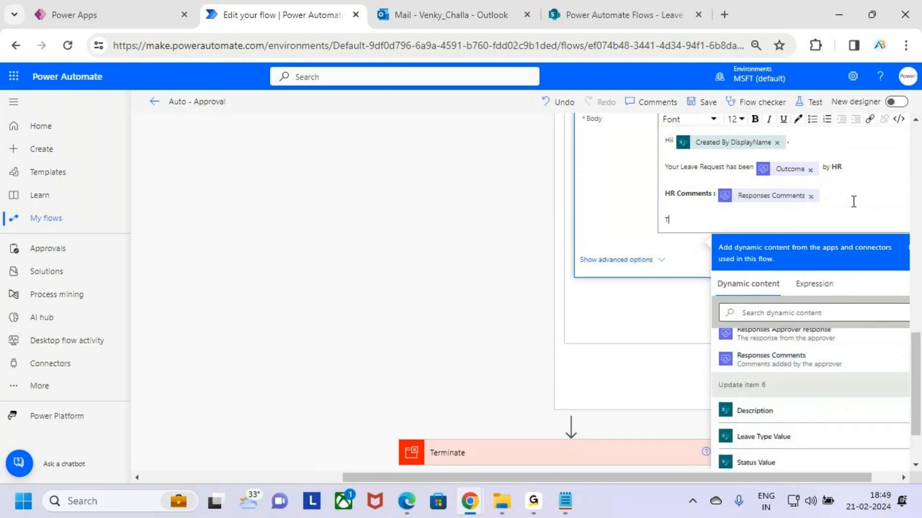
text(hanks)
key(Return)
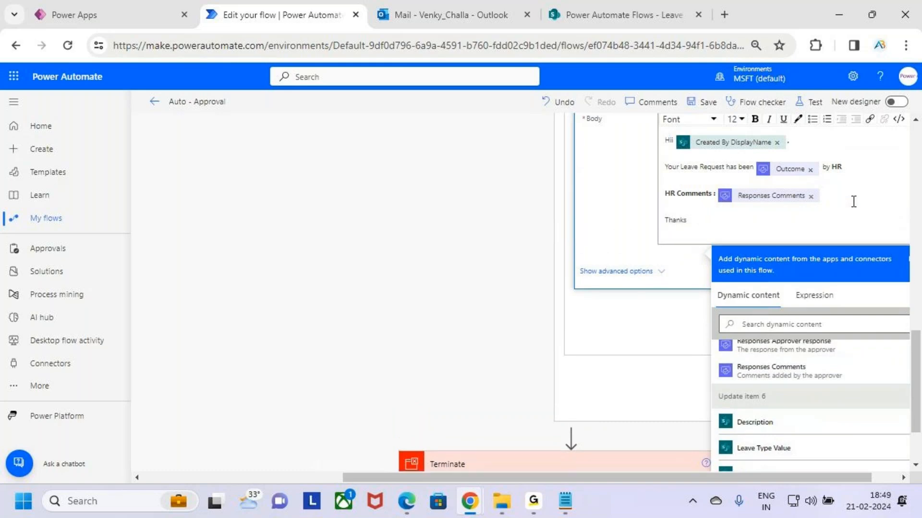
key(BackSpace)
key(BackSpace)
key(BackSpace)
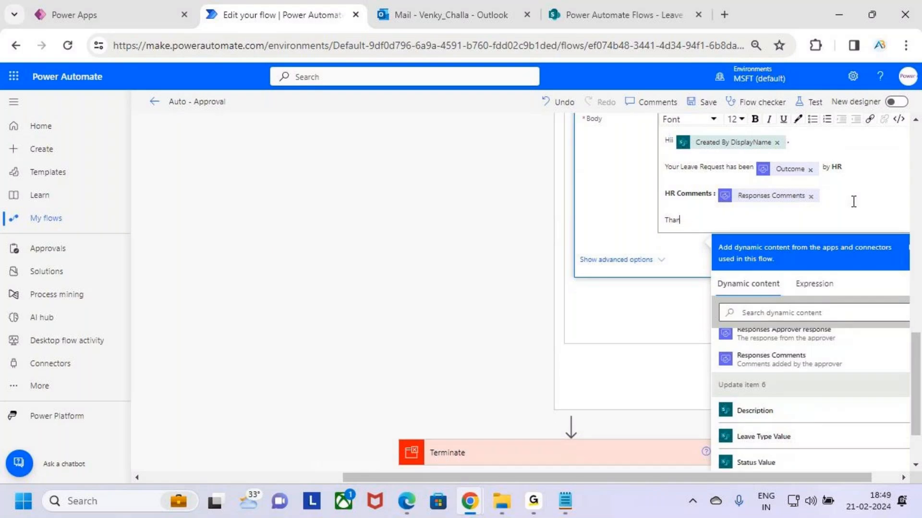
text(ks)
key(Return)
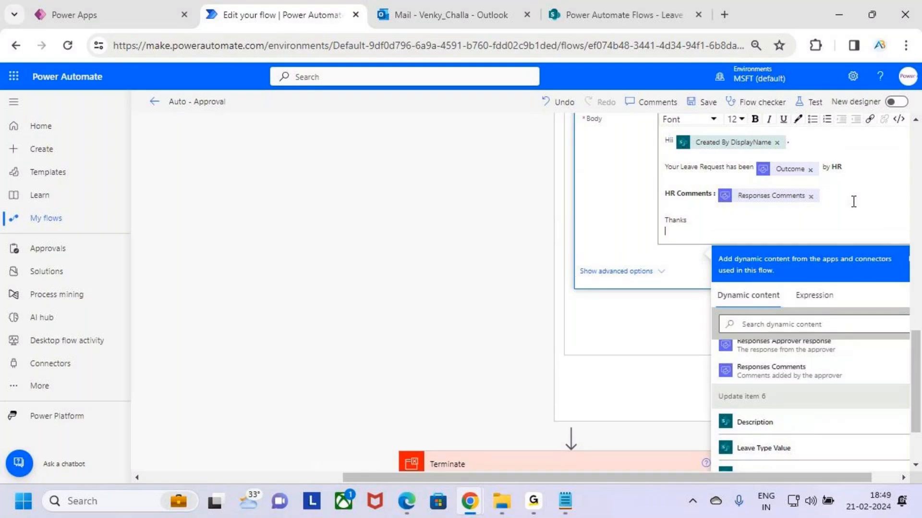
- Add the sender name "AB Trainings" on the line below "Thanks" in the rejection email body
text(ABN)
text( Trainings)
key(BackSpace)
key(BackSpace)
key(BackSpace)
key(BackSpace)
key(BackSpace)
key(BackSpace)
text(s)
key(Return)
text(AV)
text(B)
- Apply bold to the "Thanks" and "AB Trainings" closing lines
drag(719, 232, 662, 219)
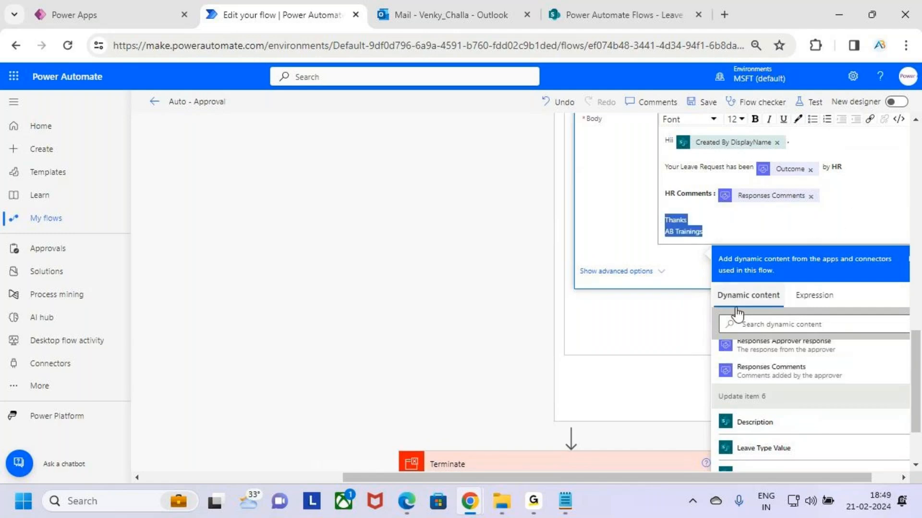
click(757, 119)
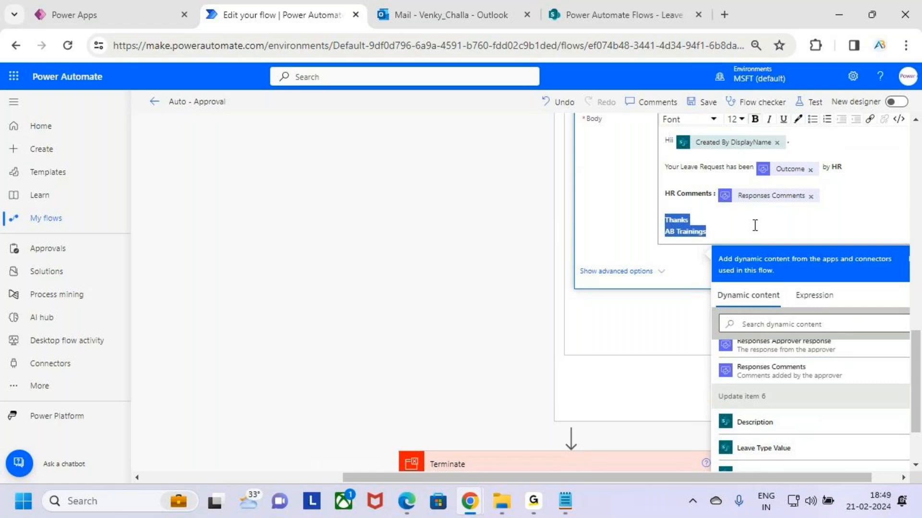
click(755, 224)
- Collapse Send an email (V2) 8, its If no branch and Condition 3 to show the flow overview
scroll(748, 305, up, 3)
scroll(748, 306, up, 2)
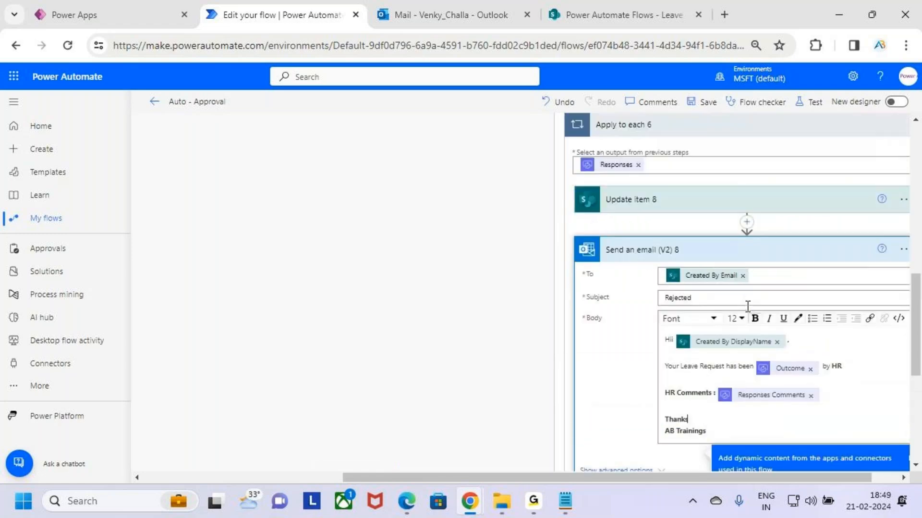
click(688, 265)
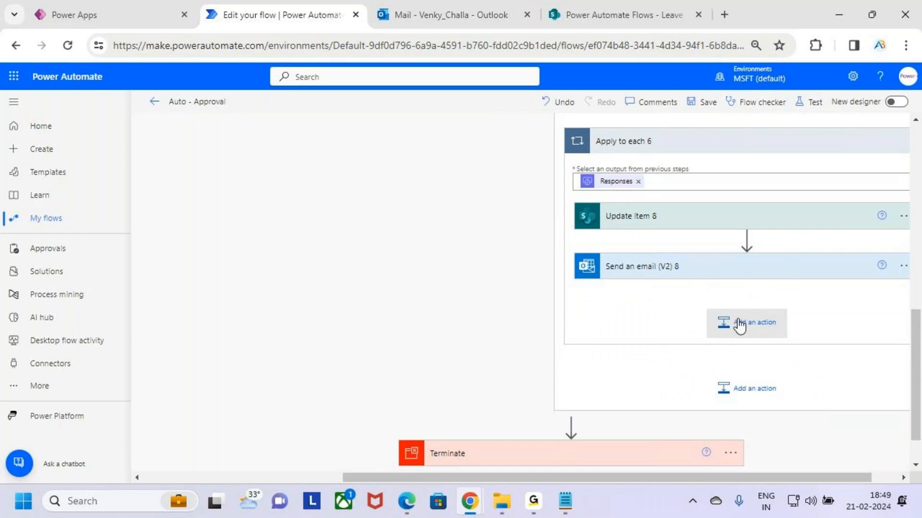
scroll(737, 324, up, 3)
click(652, 241)
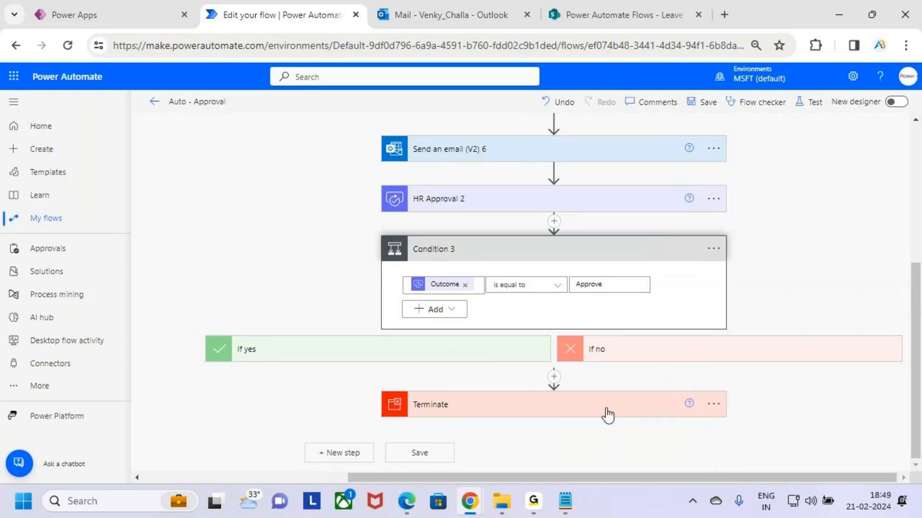
scroll(537, 373, up, 3)
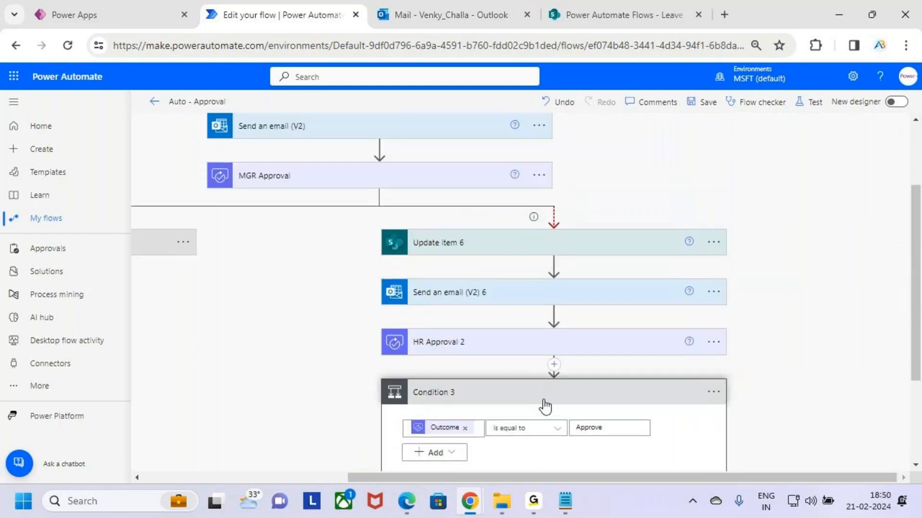
scroll(546, 404, down, 3)
scroll(534, 265, up, 5)
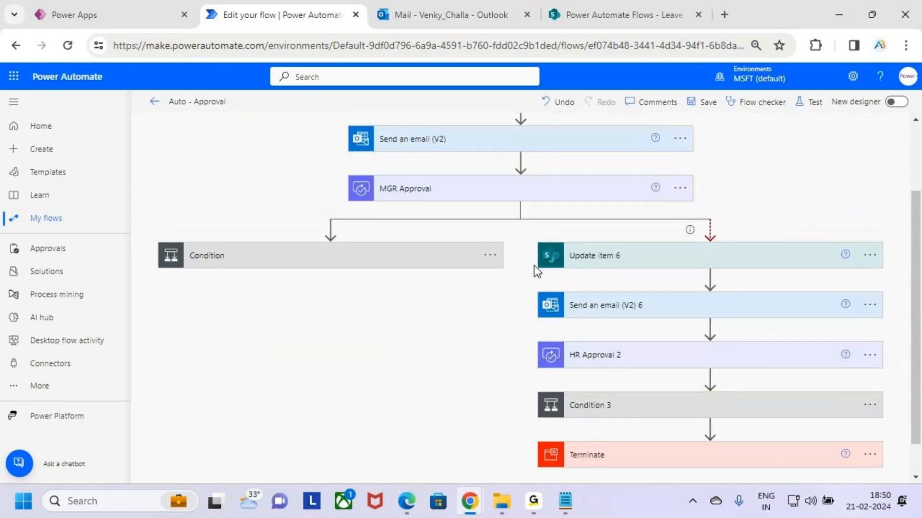
key(ctrl+2)
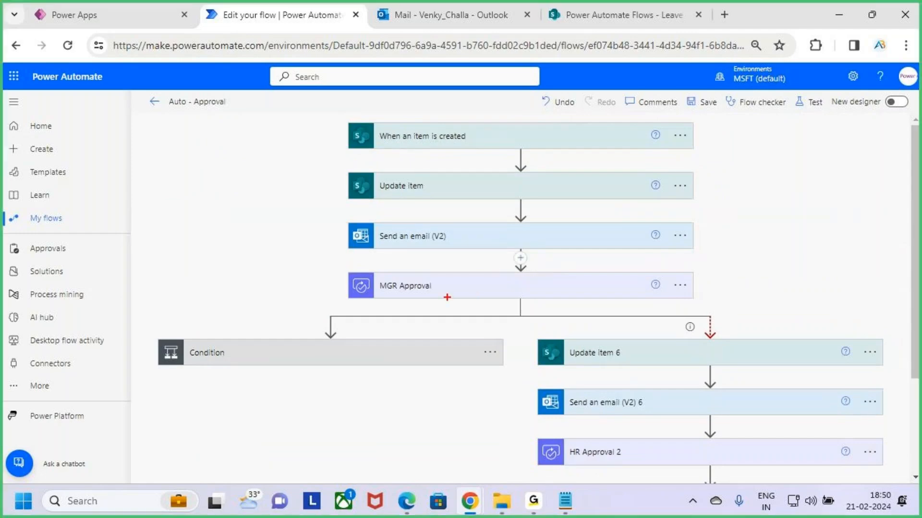
mouse_move(364, 268)
mouse_down()
mouse_move(578, 299)
mouse_move(696, 290)
mouse_up()
drag(692, 279, 704, 315)
mouse_move(743, 288)
mouse_down()
mouse_move(743, 258)
mouse_move(786, 264)
mouse_up()
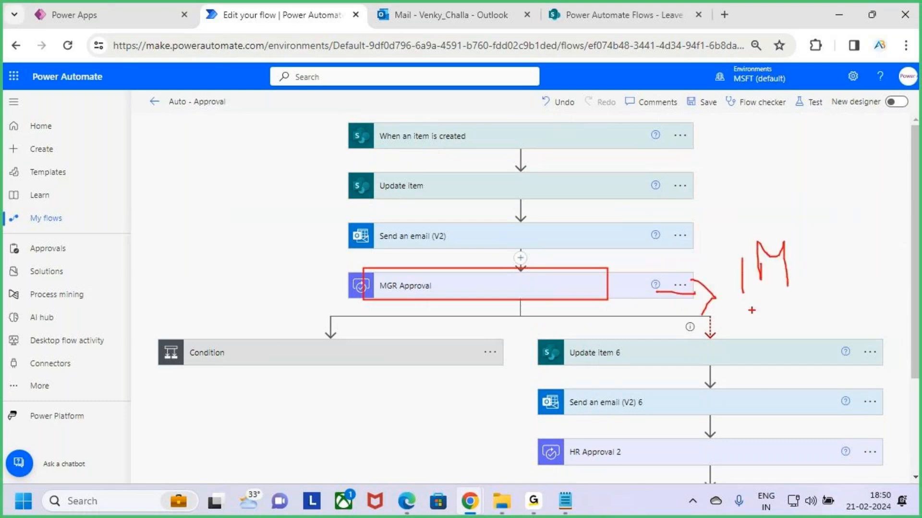
drag(745, 308, 823, 294)
key(Escape)
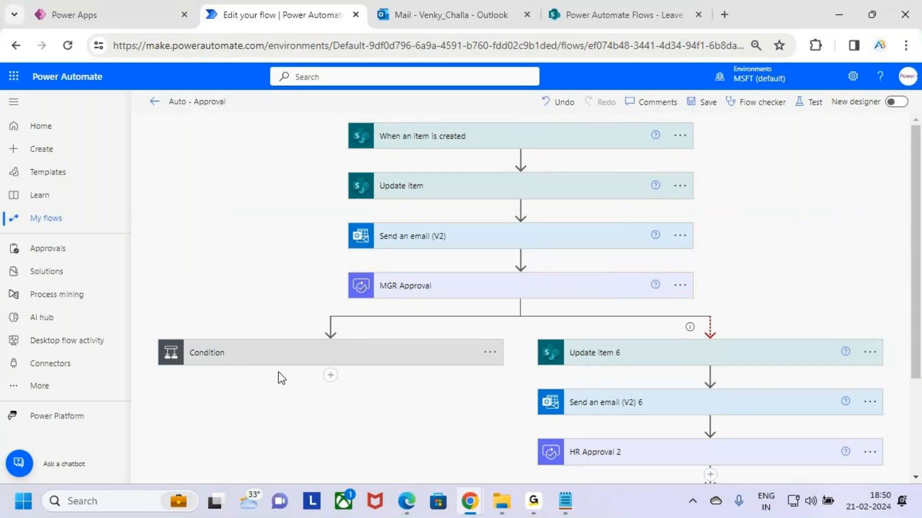
- Examine the actions in the Apply to each loop under the If yes branch of the manager's Condition
click(281, 358)
scroll(497, 339, down, 2)
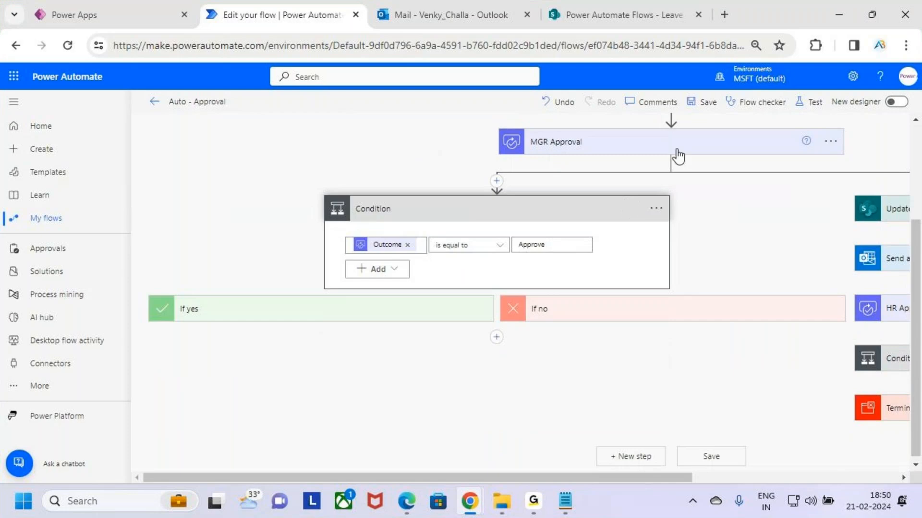
click(376, 315)
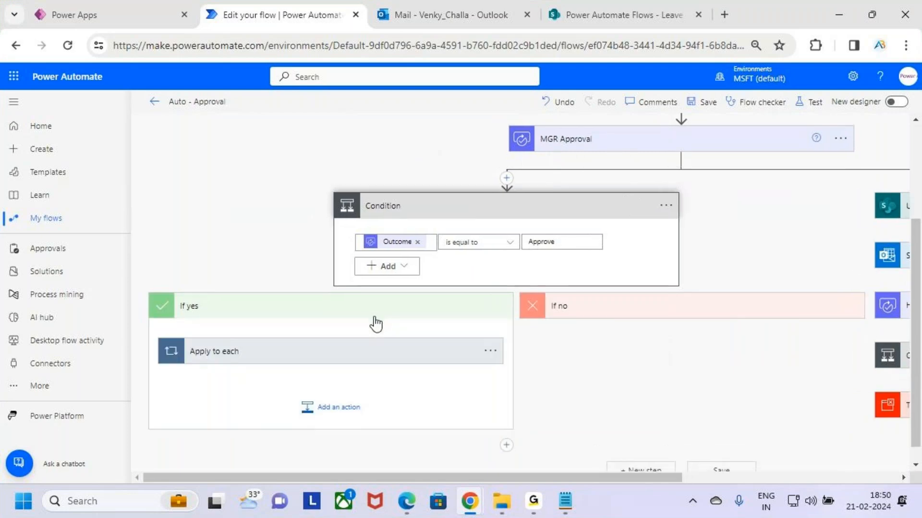
click(381, 339)
scroll(397, 355, down, 5)
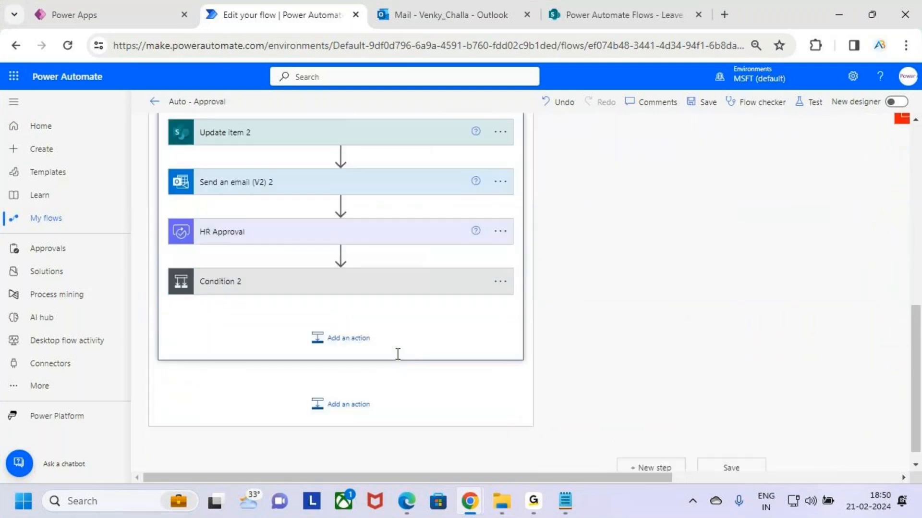
scroll(398, 353, up, 2)
scroll(397, 354, up, 2)
click(381, 266)
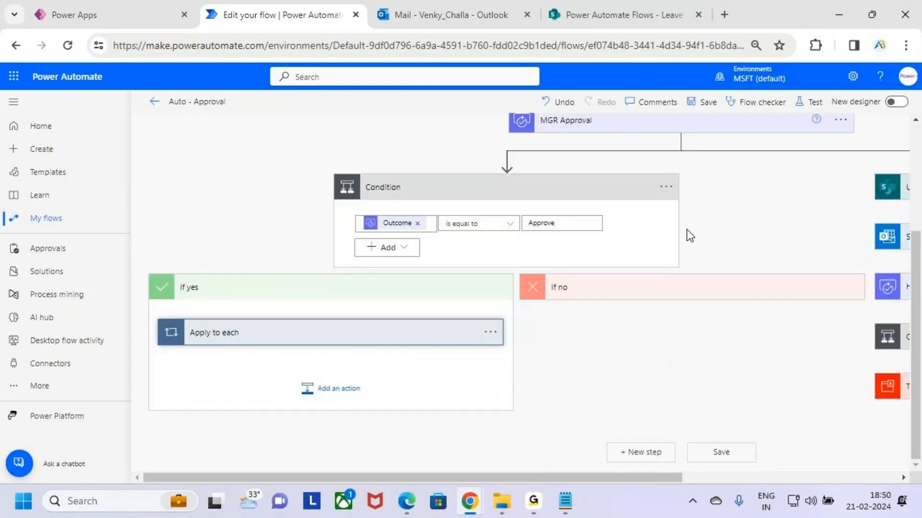
- Examine the Apply to each 2 actions under the If no branch and collapse the manager's Condition
drag(419, 332, 609, 368)
scroll(638, 384, down, 3)
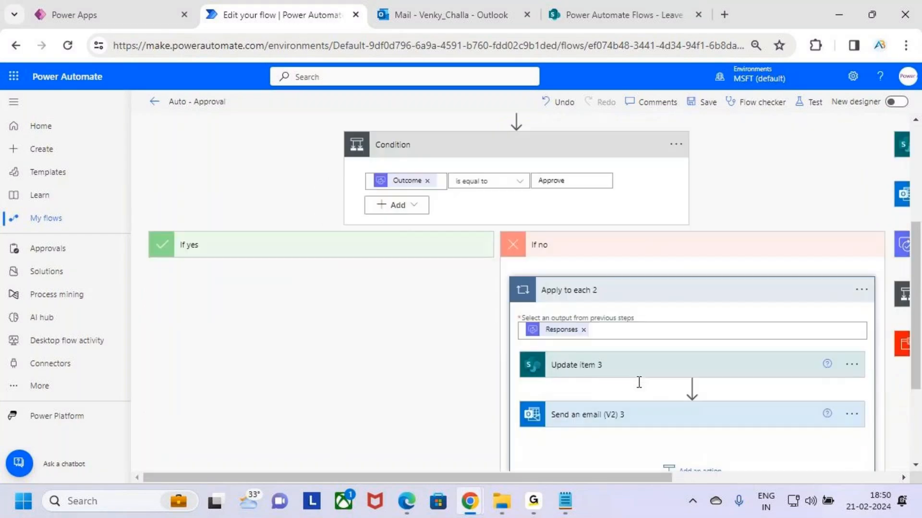
scroll(638, 387, up, 2)
click(609, 248)
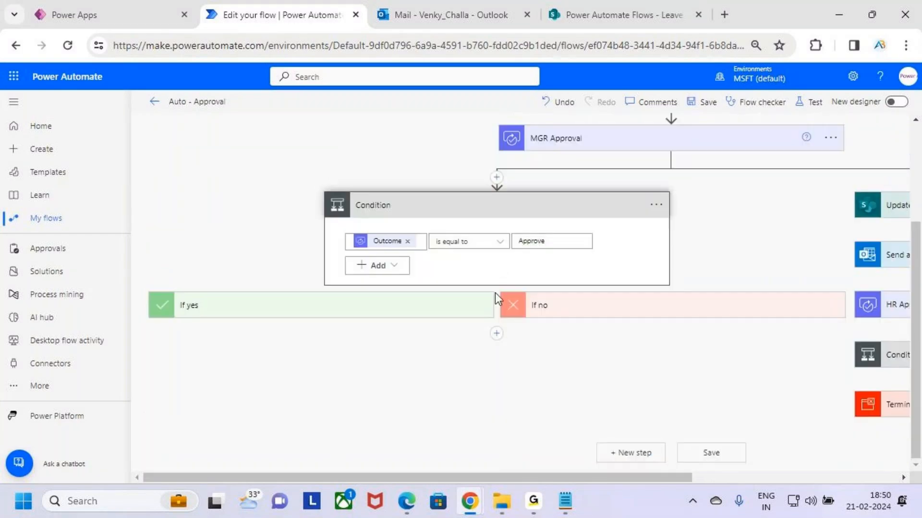
click(569, 217)
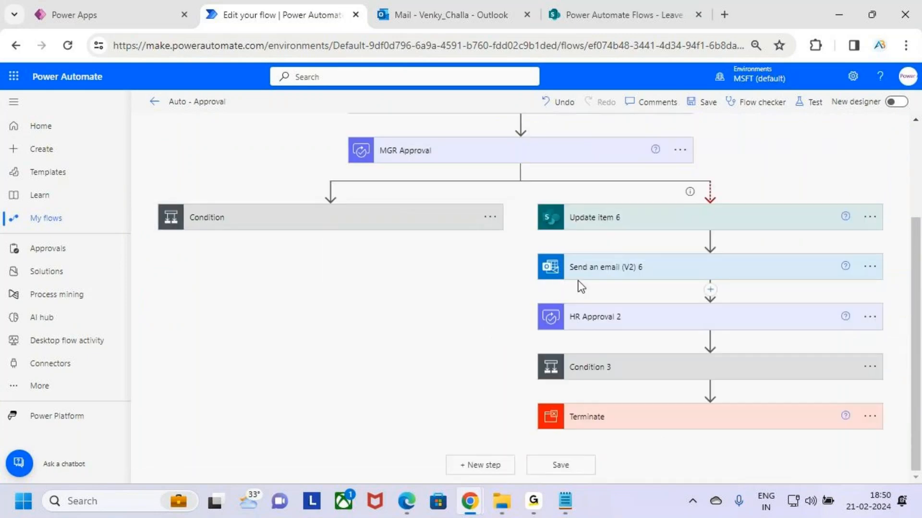
scroll(581, 284, up, 2)
drag(643, 226, 710, 223)
mouse_move(700, 205)
mouse_down()
mouse_move(732, 225)
mouse_move(715, 248)
mouse_up()
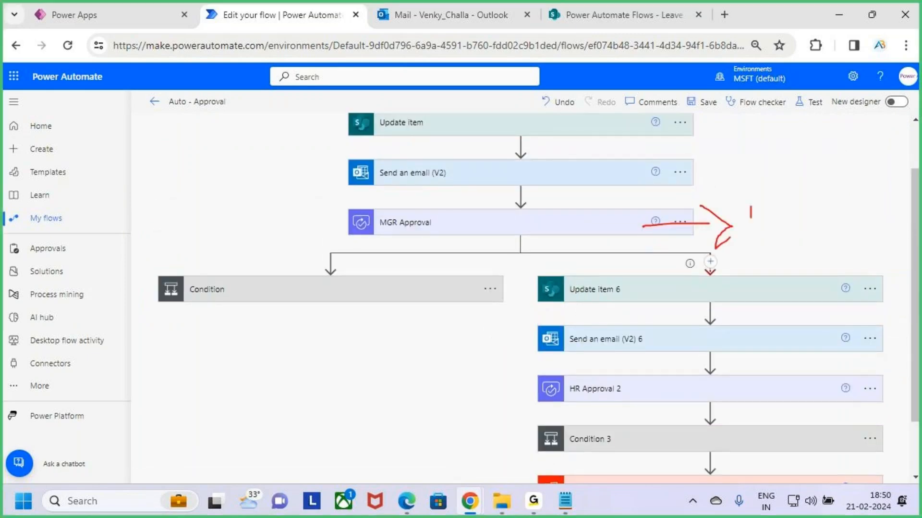
drag(766, 209, 790, 246)
drag(262, 312, 356, 230)
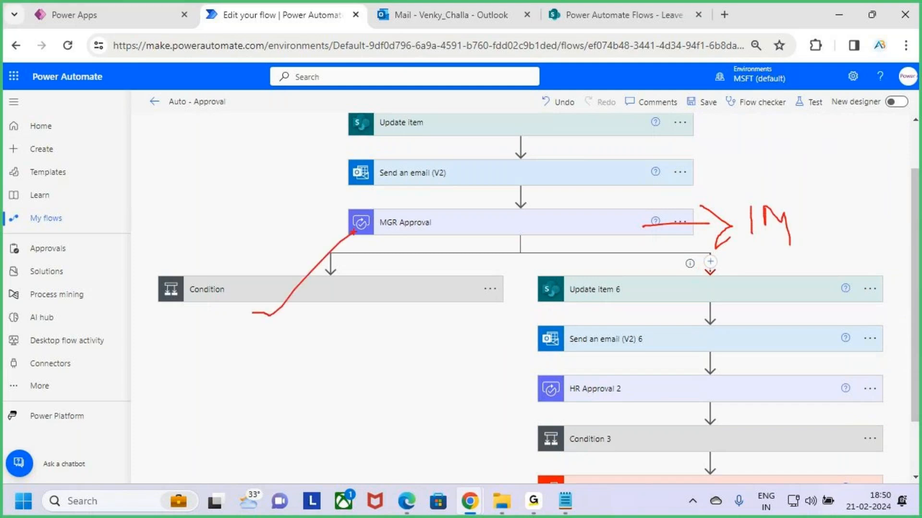
key(Escape)
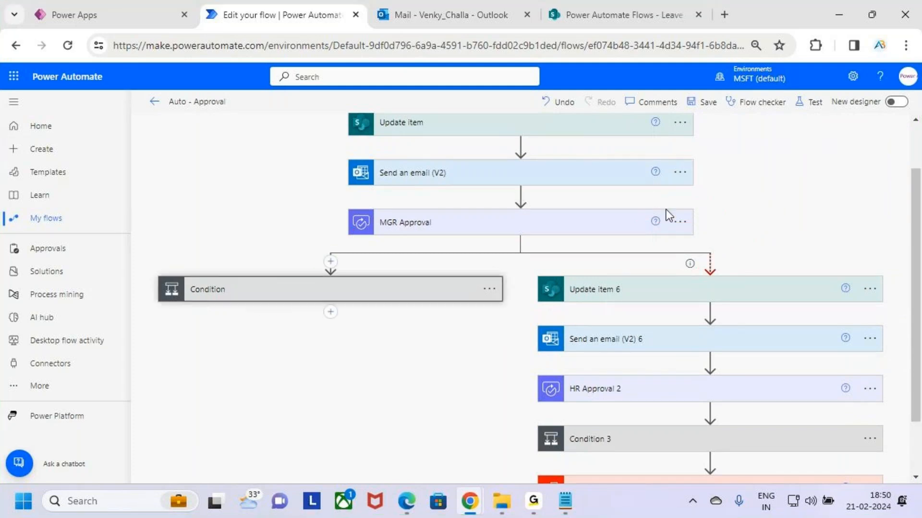
key(ctrl+2)
mouse_move(674, 221)
mouse_down()
mouse_move(706, 224)
mouse_move(705, 240)
mouse_up()
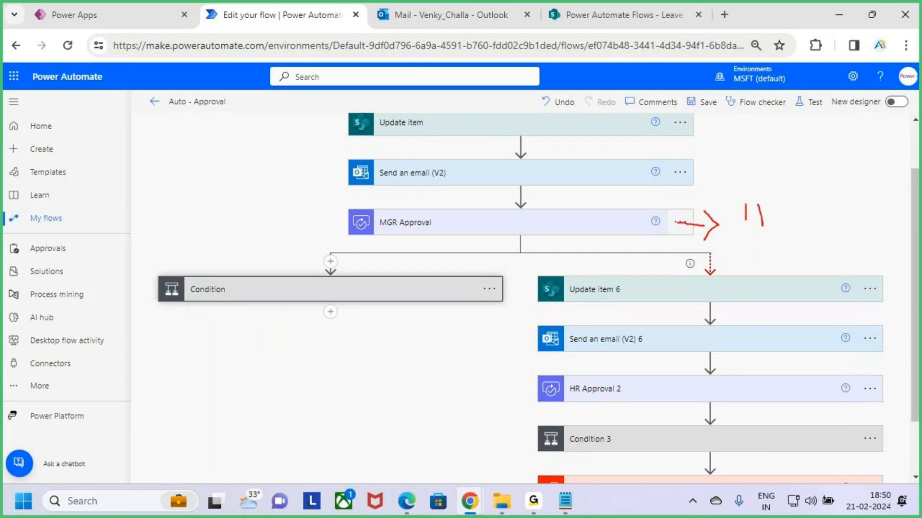
mouse_move(763, 221)
mouse_down()
mouse_move(784, 190)
mouse_move(794, 242)
mouse_up()
drag(790, 177, 728, 279)
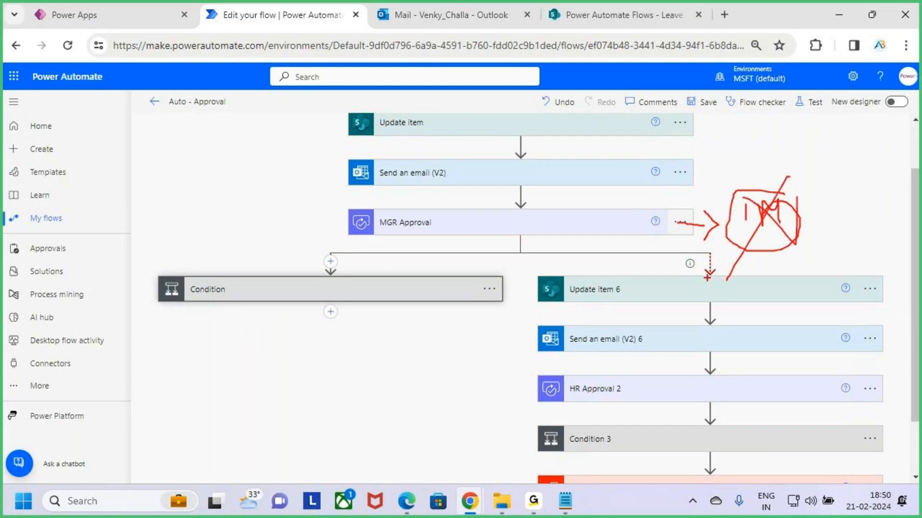
key(Escape)
scroll(681, 298, down, 2)
key(ctrl+2)
mouse_move(529, 196)
mouse_down()
mouse_move(675, 324)
mouse_move(889, 437)
mouse_up()
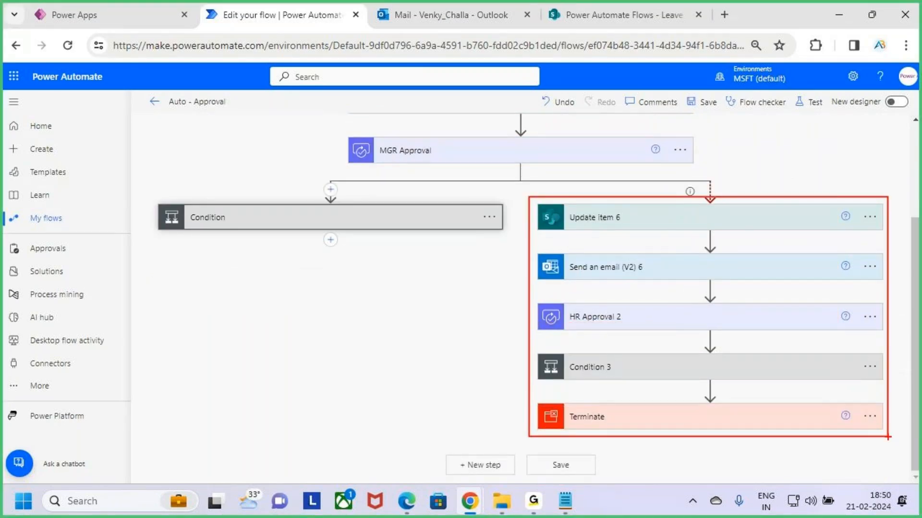
key(Escape)
- Review the settings of Update item 6 and Send an email (V2) 6 in the timeout branch, collapsing each card again
click(780, 226)
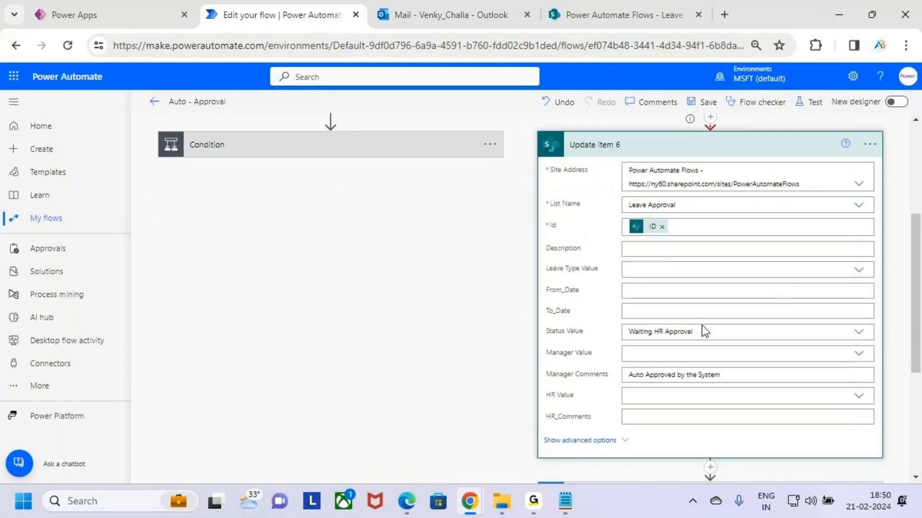
click(758, 143)
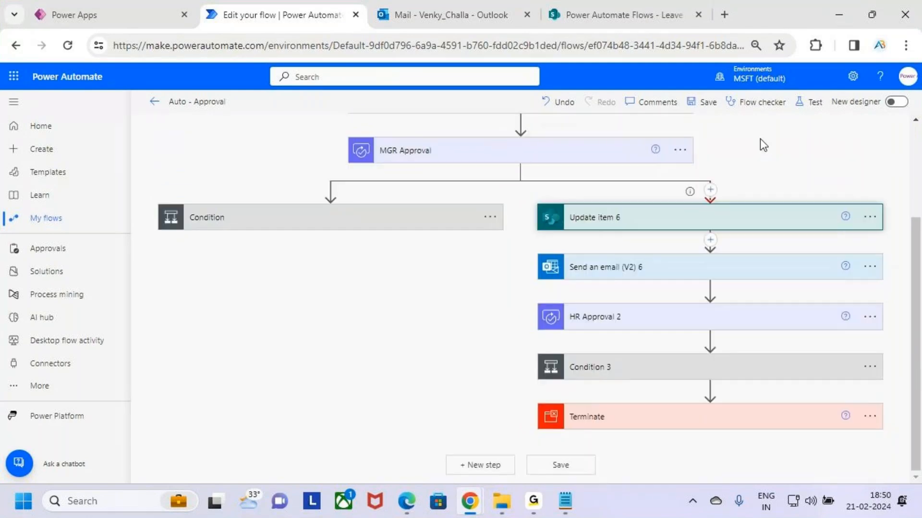
click(701, 268)
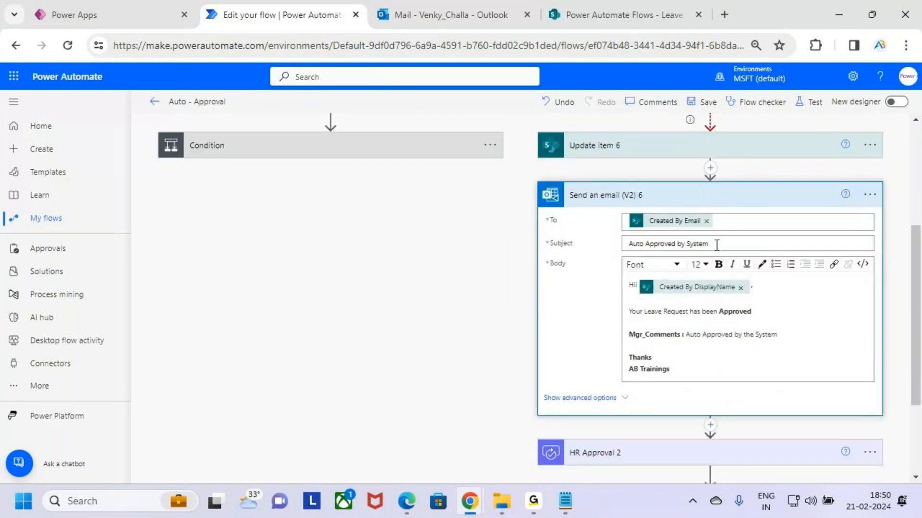
click(709, 243)
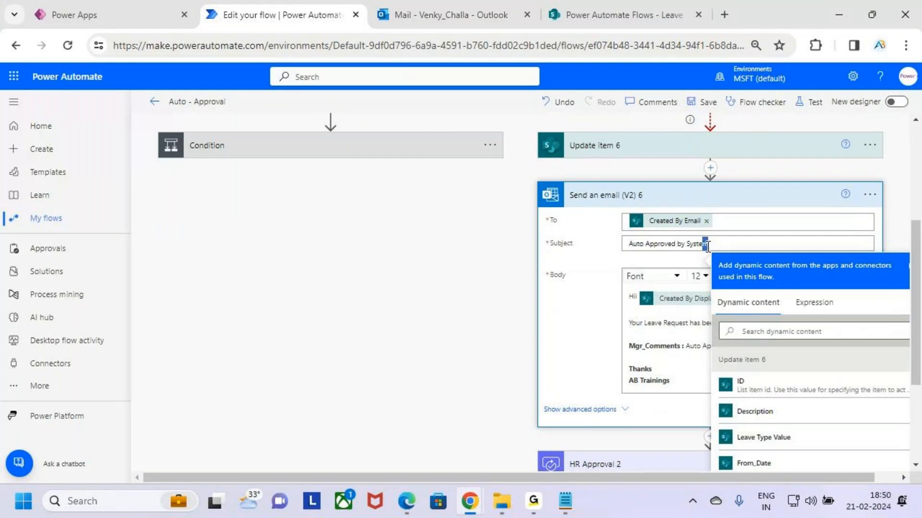
click(728, 194)
- Review the HR Approval 2 settings, including its Details text, and collapse the card
click(742, 326)
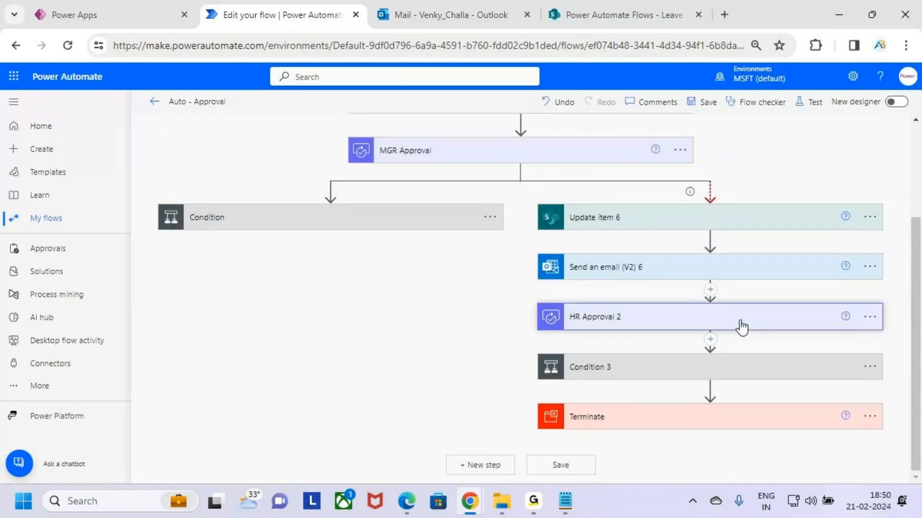
scroll(758, 330, down, 2)
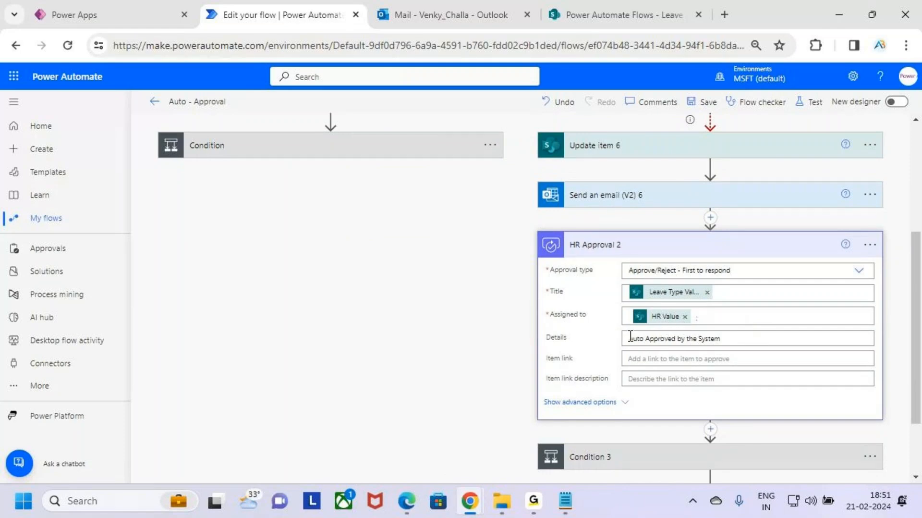
drag(630, 336, 729, 342)
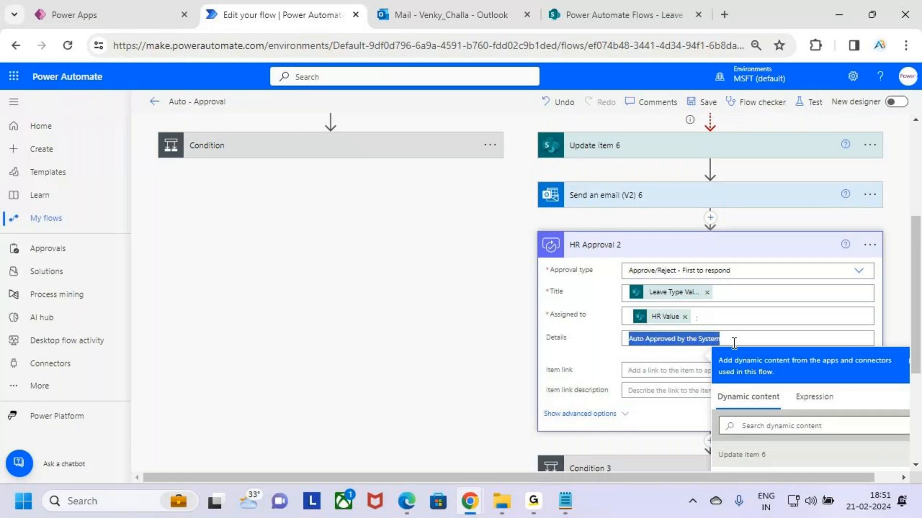
click(735, 342)
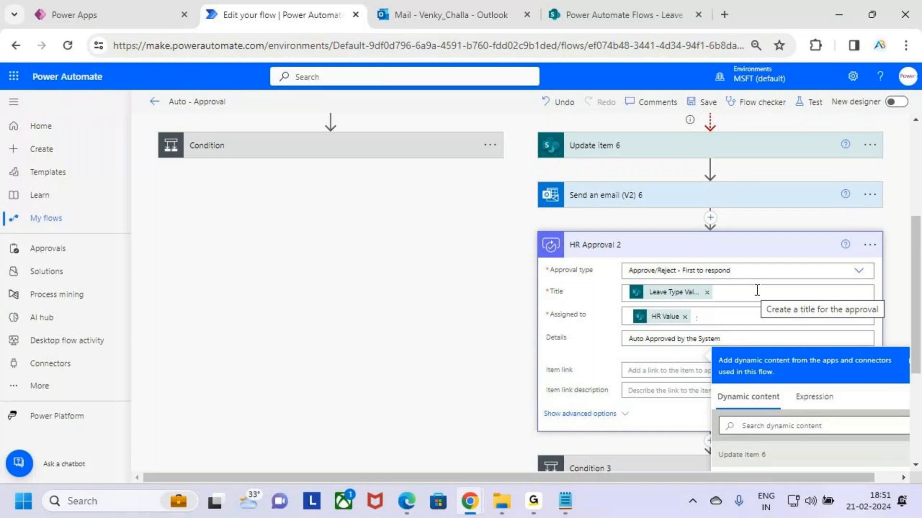
click(766, 250)
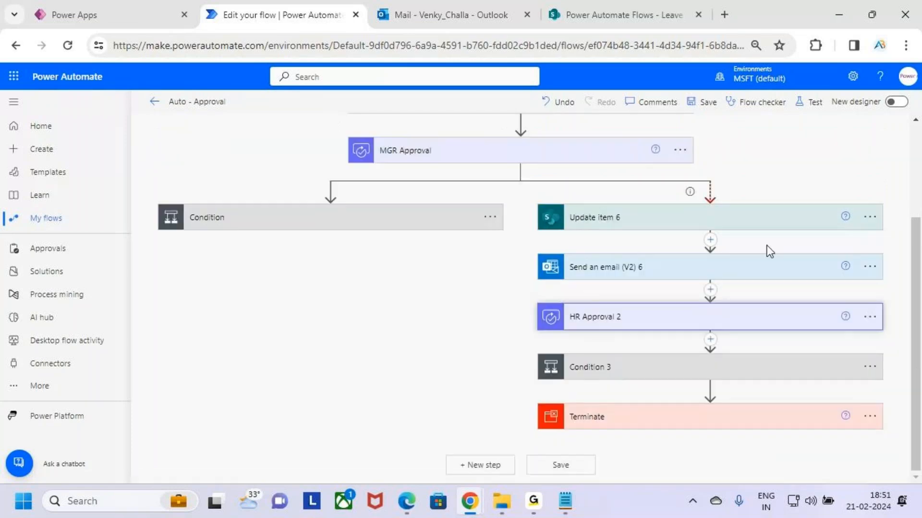
- Examine Condition 3 in the timeout branch and the Apply to each 5 actions under its If yes branch, collapsing that branch again
click(747, 372)
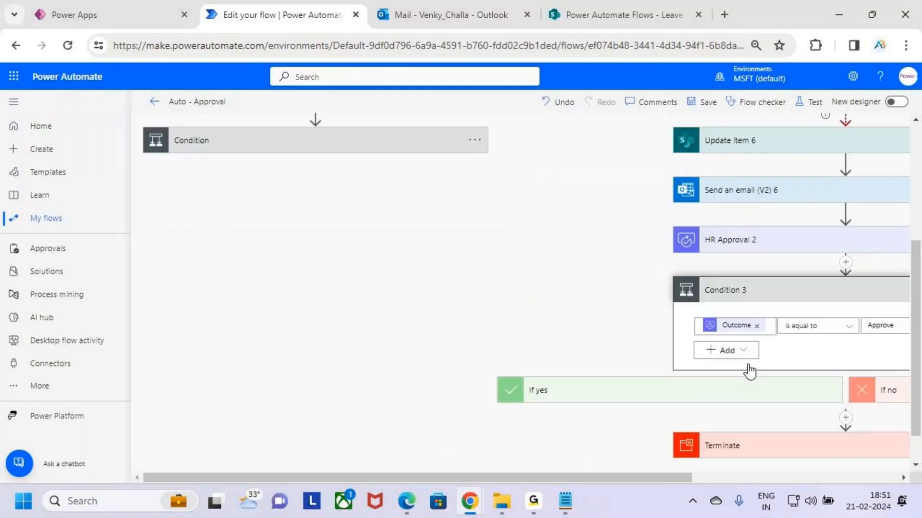
drag(610, 478, 769, 478)
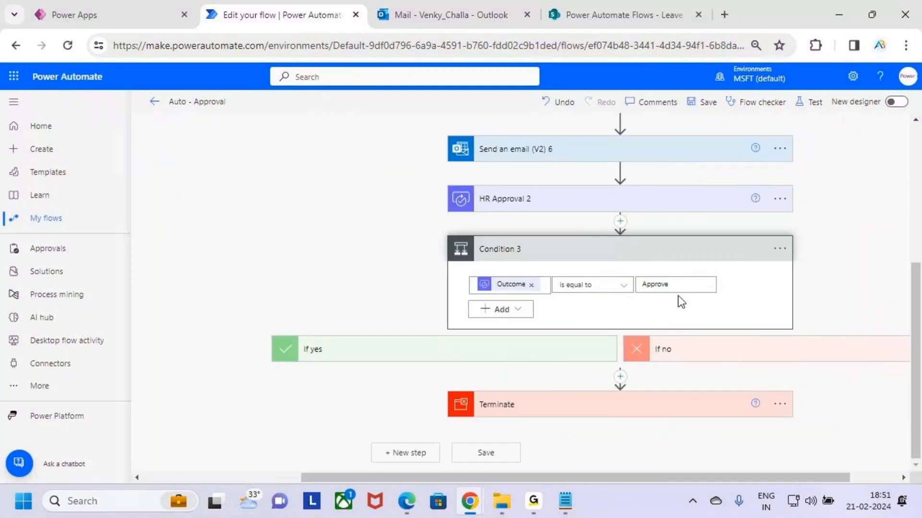
click(546, 354)
scroll(546, 353, down, 2)
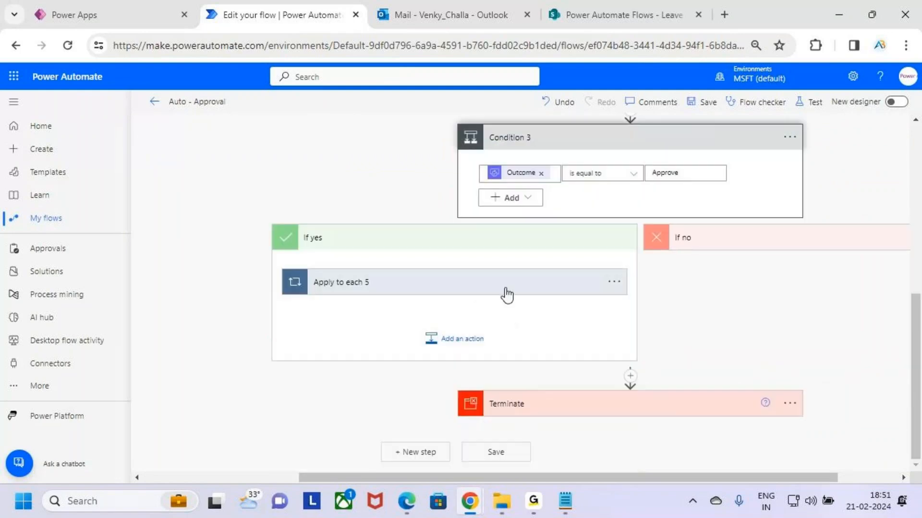
click(504, 289)
scroll(512, 305, down, 3)
scroll(523, 179, up, 1)
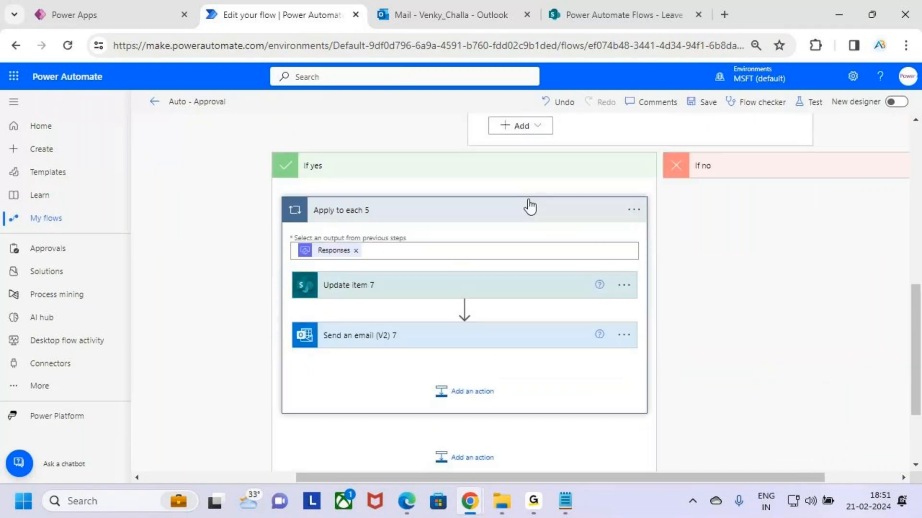
click(513, 176)
scroll(576, 288, up, 1)
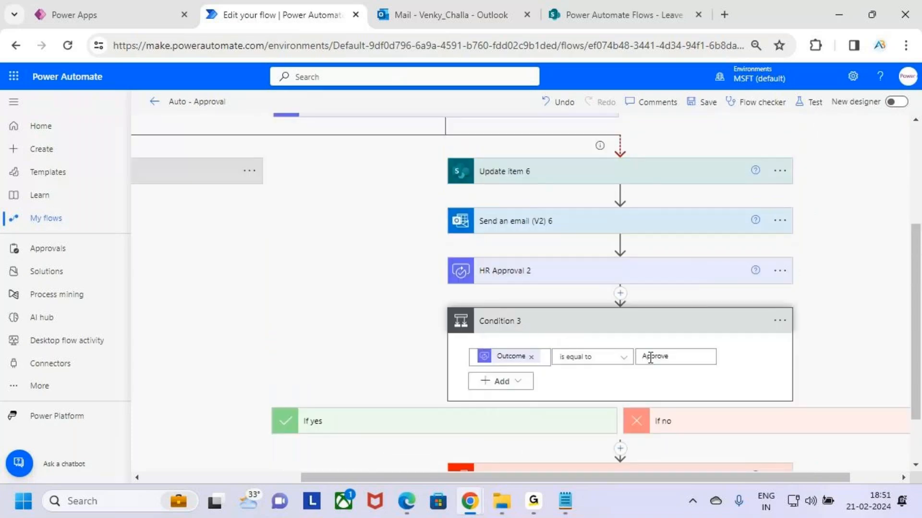
- Examine the Apply to each 6 actions under the If no branch of Condition 3, then collapse the branch and the condition
scroll(706, 370, down, 1)
click(752, 358)
scroll(755, 364, down, 4)
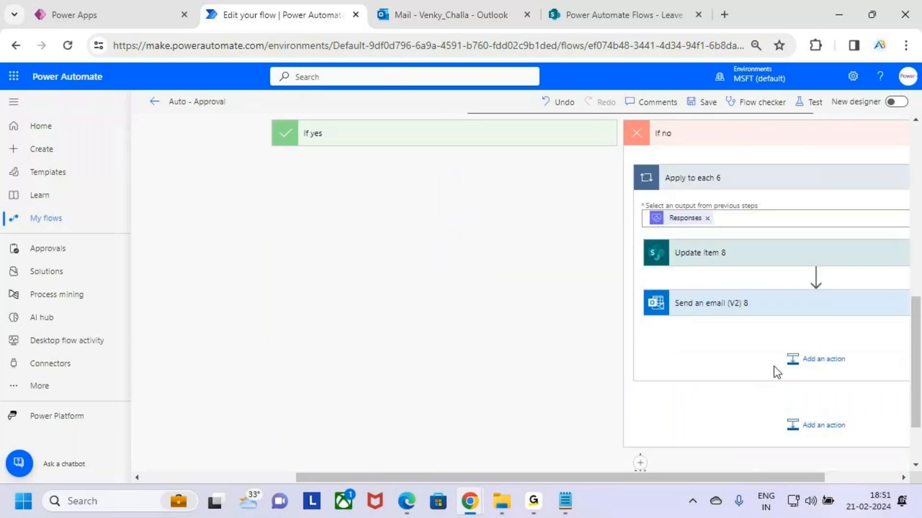
scroll(769, 331, up, 3)
click(755, 284)
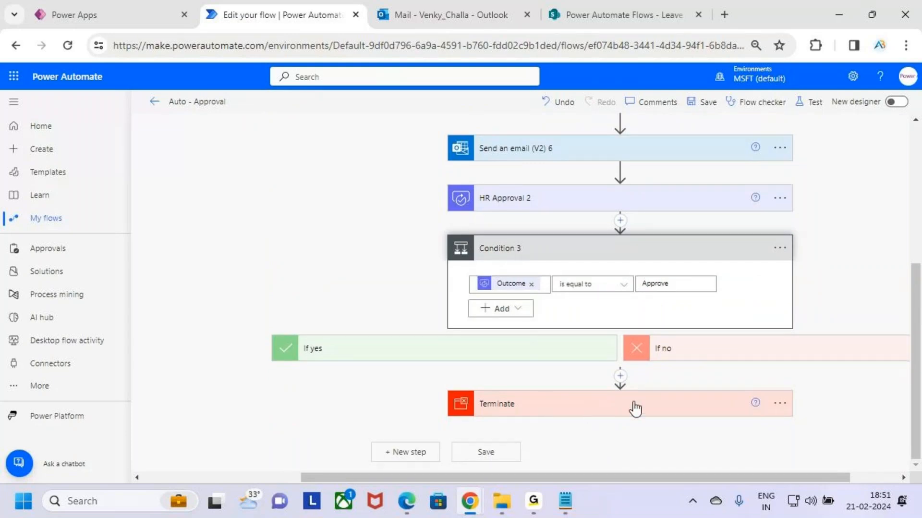
scroll(620, 408, up, 5)
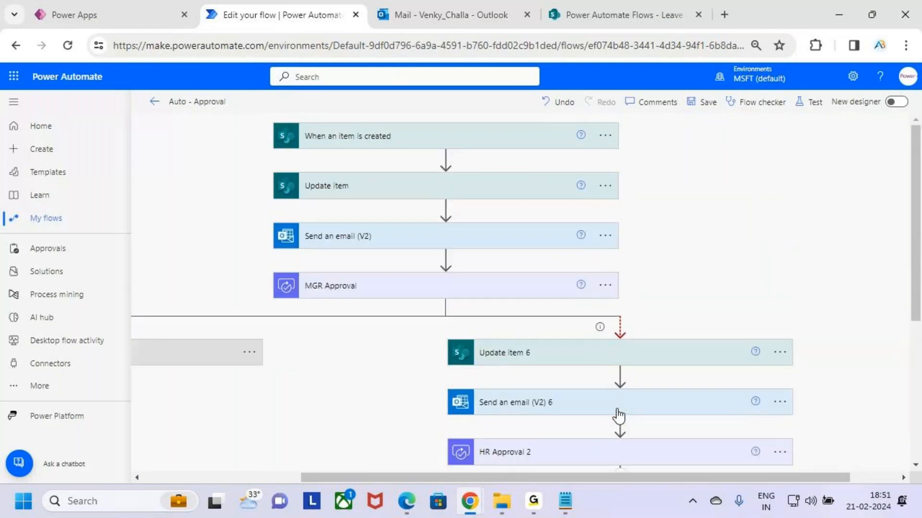
scroll(557, 353, down, 4)
click(639, 291)
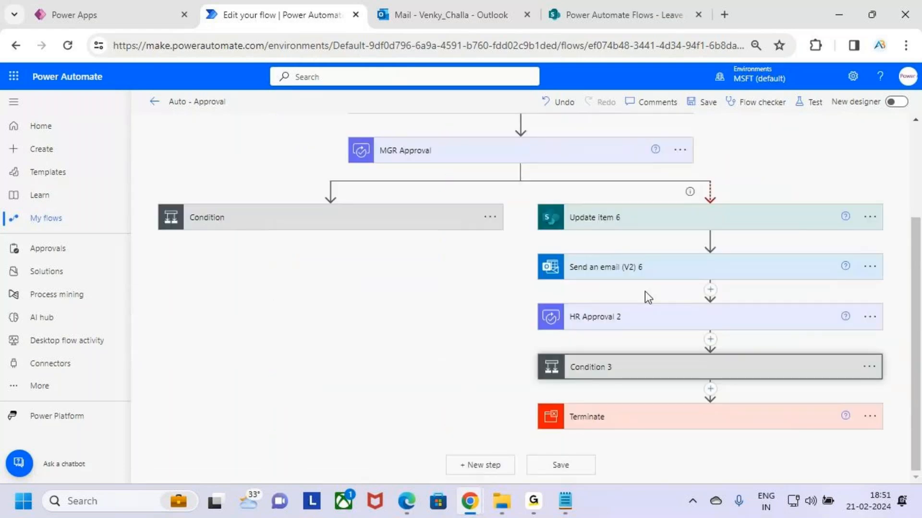
scroll(663, 301, up, 3)
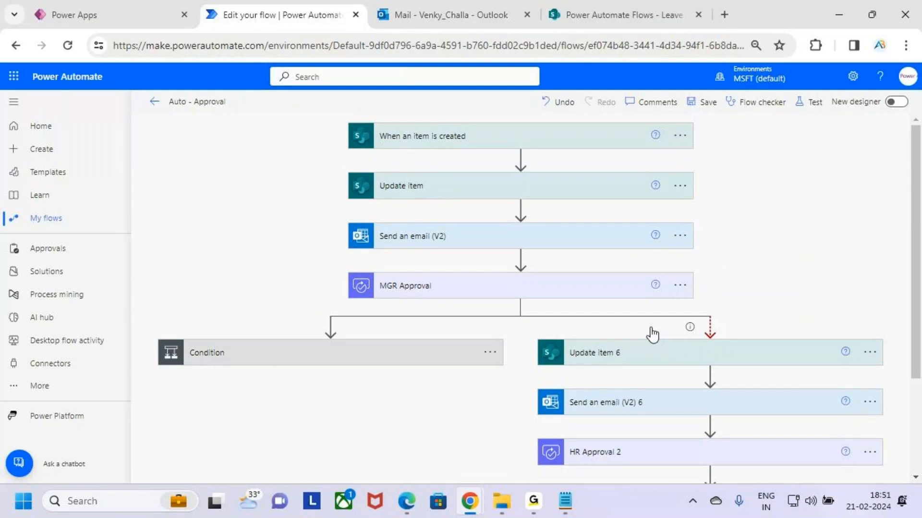
- Review the whole flow's two branches after MGR Approval using temporary on-screen ink marks, expanding the manager's Condition
key(ctrl+minus)
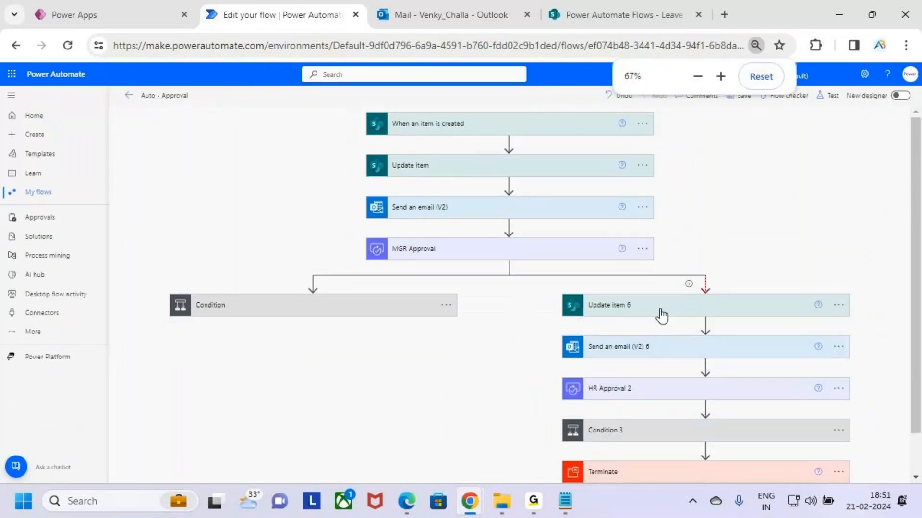
key(ctrl+minus)
key(ctrl+plus)
key(ctrl+minus)
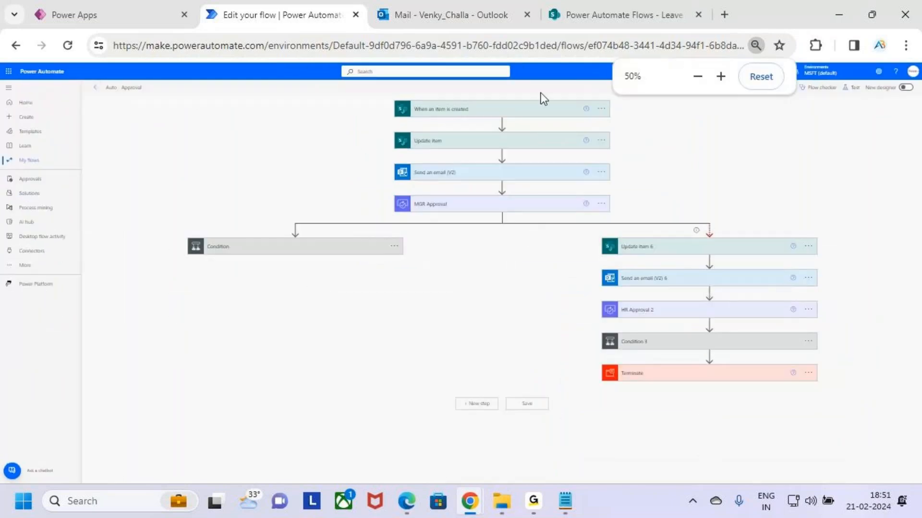
key(ctrl+2)
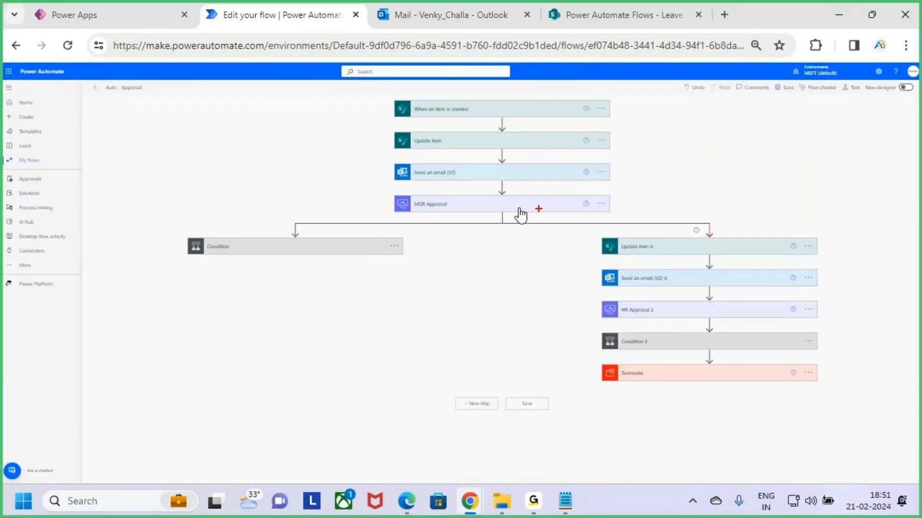
drag(577, 202, 581, 207)
drag(640, 166, 638, 192)
drag(646, 166, 656, 163)
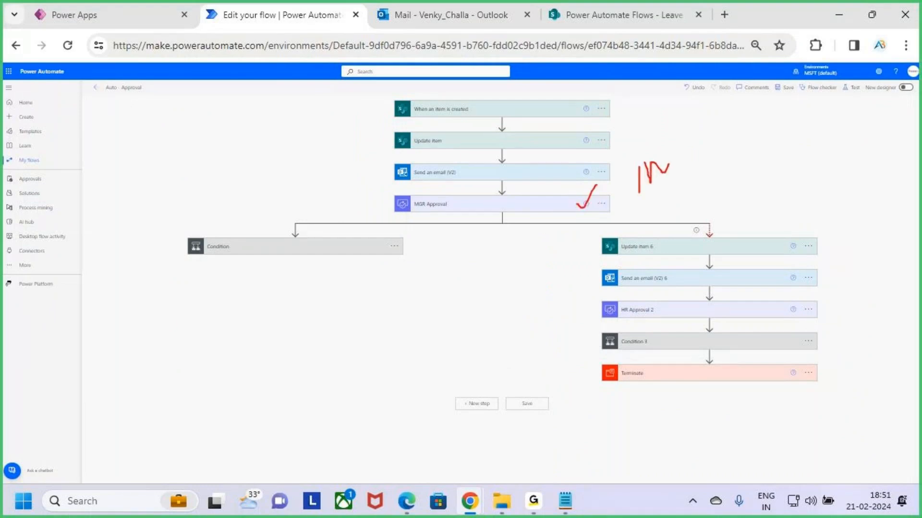
key(Escape)
click(316, 256)
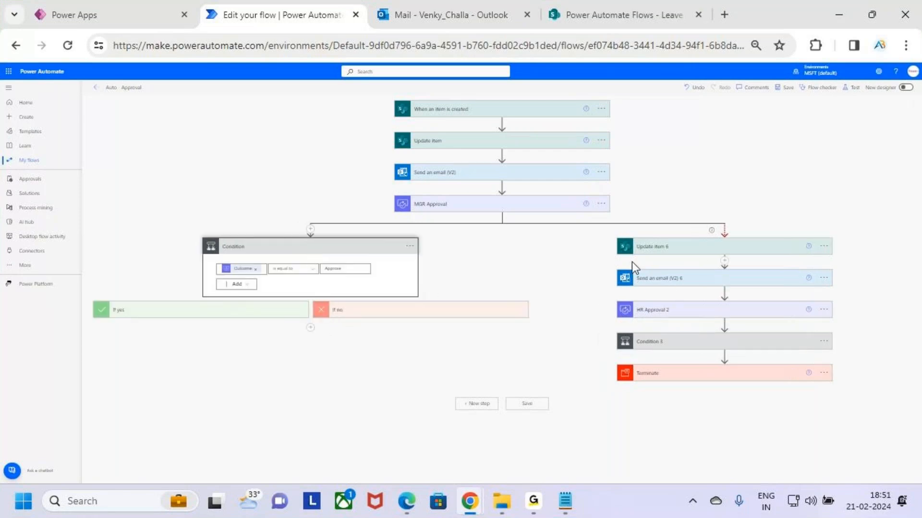
key(ctrl+2)
drag(595, 198, 625, 199)
drag(622, 188, 625, 226)
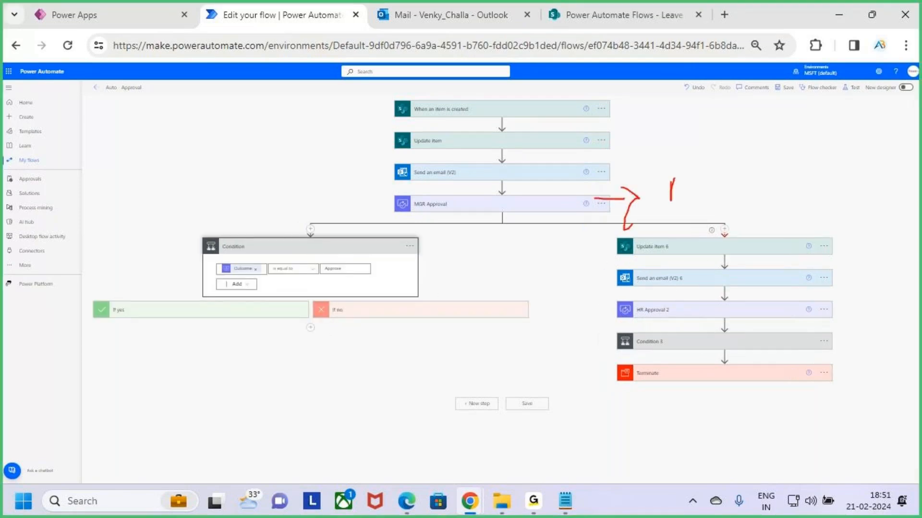
drag(673, 178, 708, 206)
drag(651, 333, 807, 209)
key(Escape)
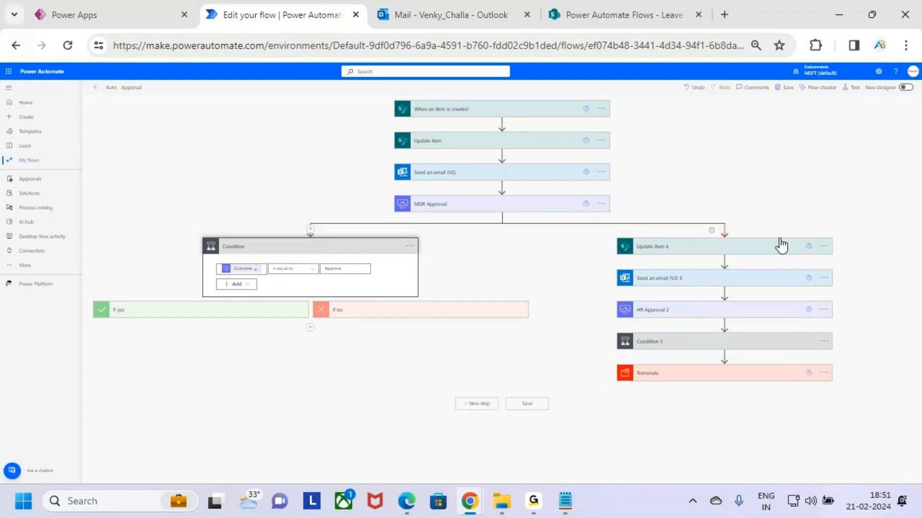
- Save the Auto - Approval flow
key(ctrl+plus)
key(ctrl+plus)
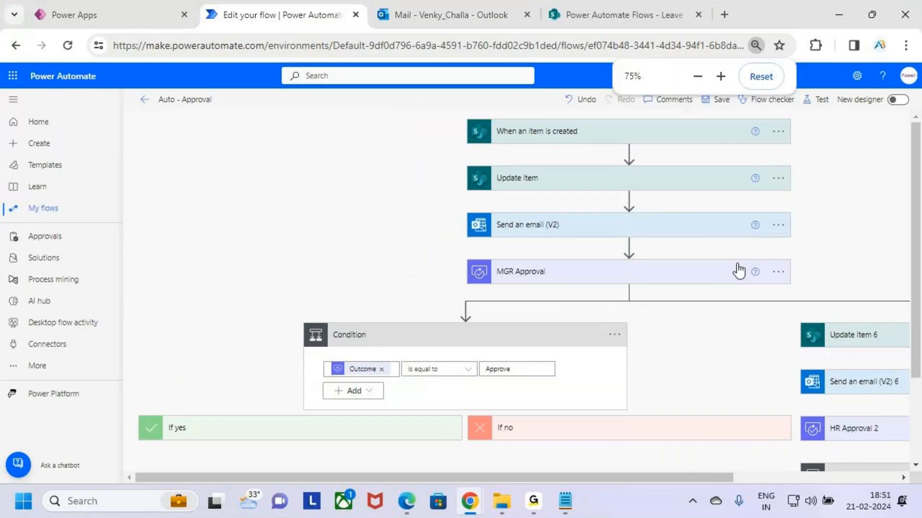
key(ctrl+plus)
drag(610, 478, 751, 478)
click(707, 103)
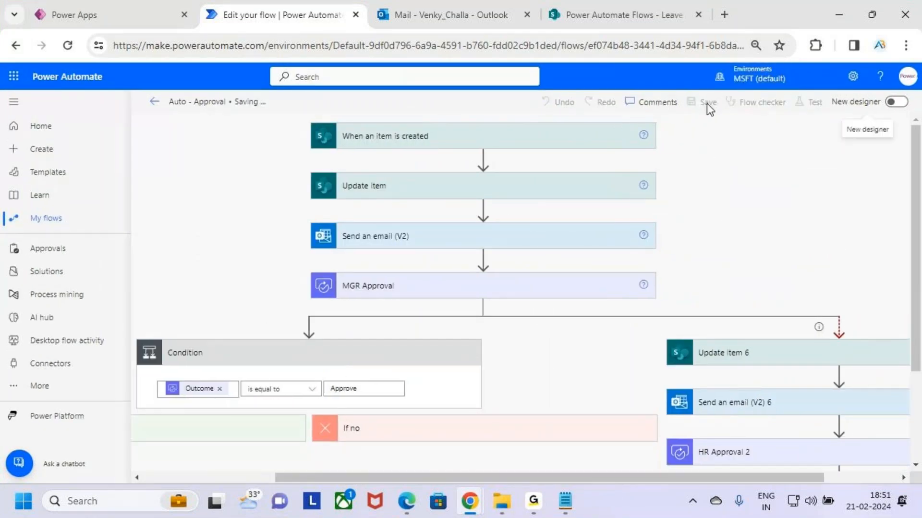
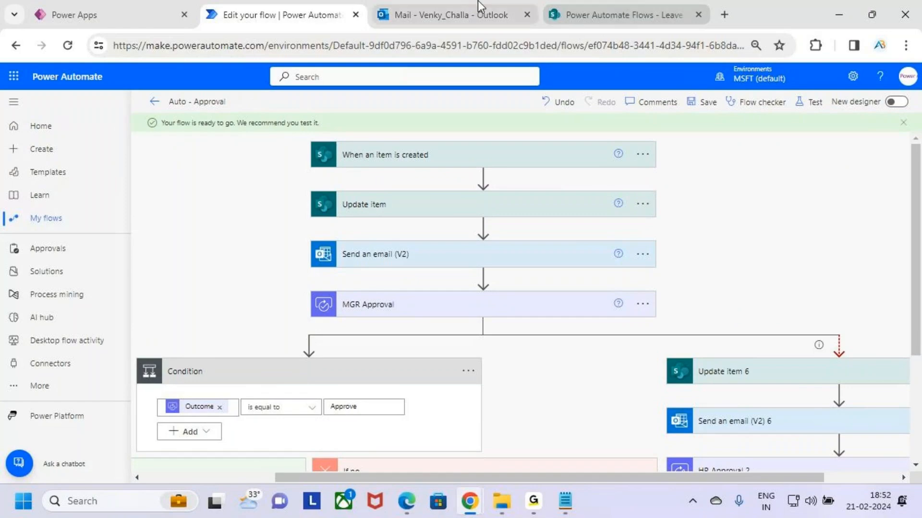
- Switch to the SharePoint Leave Approval list and delete the existing Casual Leave item
click(450, 2)
click(619, 15)
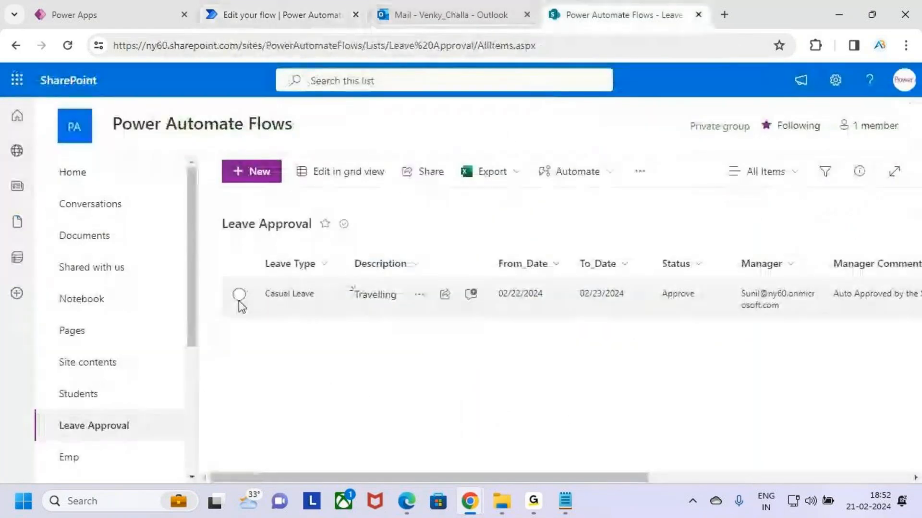
click(240, 294)
click(597, 171)
click(624, 227)
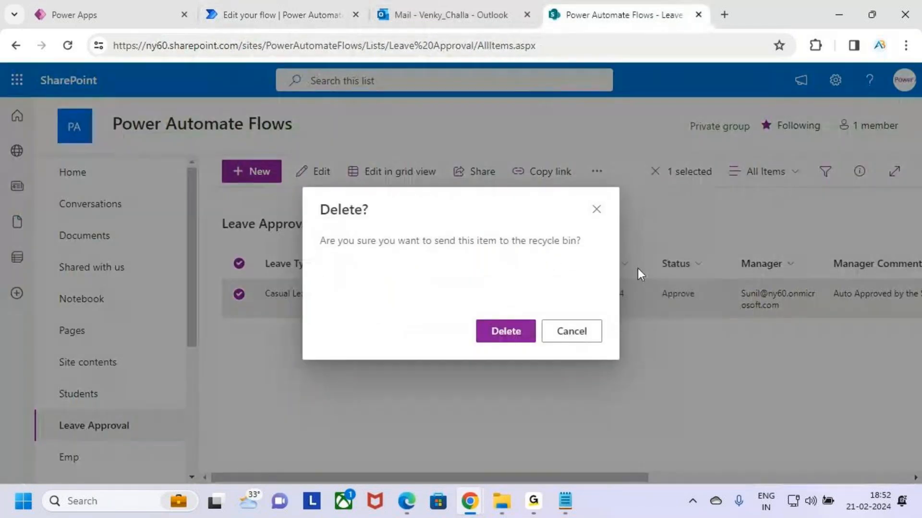
click(488, 333)
- Switch to the Outlook inbox and open the "hii" and "Auto Approved by System" emails
click(294, 9)
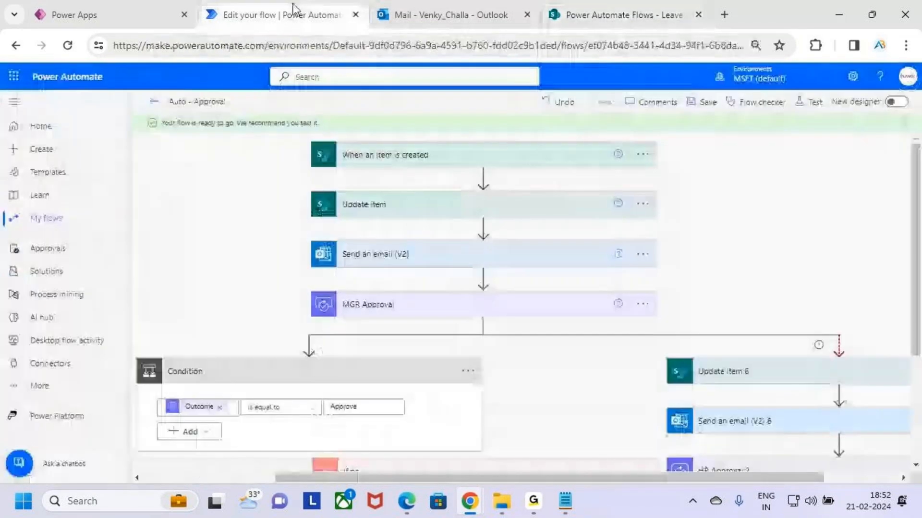
click(473, 15)
click(298, 277)
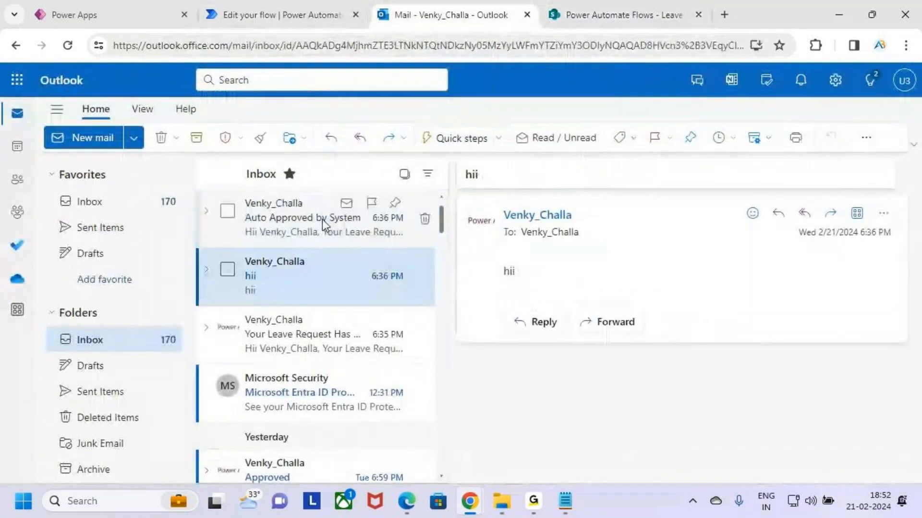
click(322, 219)
- Return to the Auto - Approval flow and start a manual test
click(263, 11)
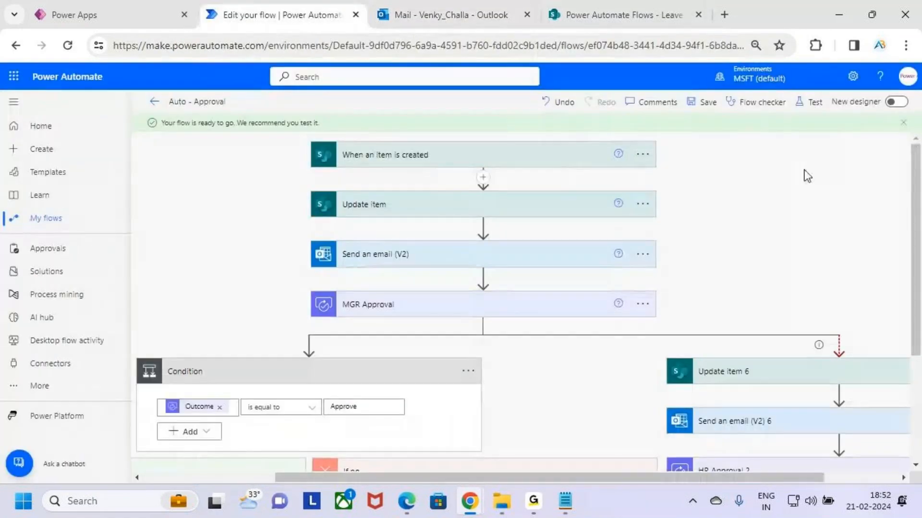
click(811, 114)
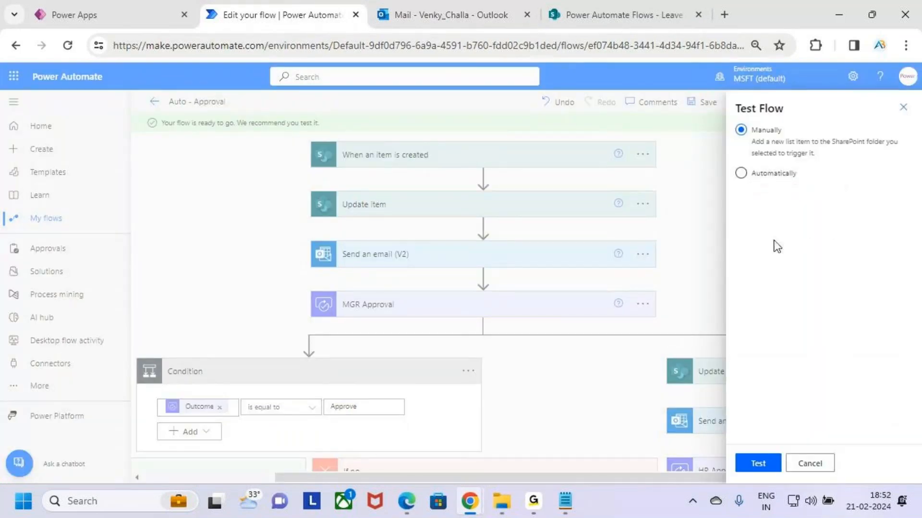
click(762, 464)
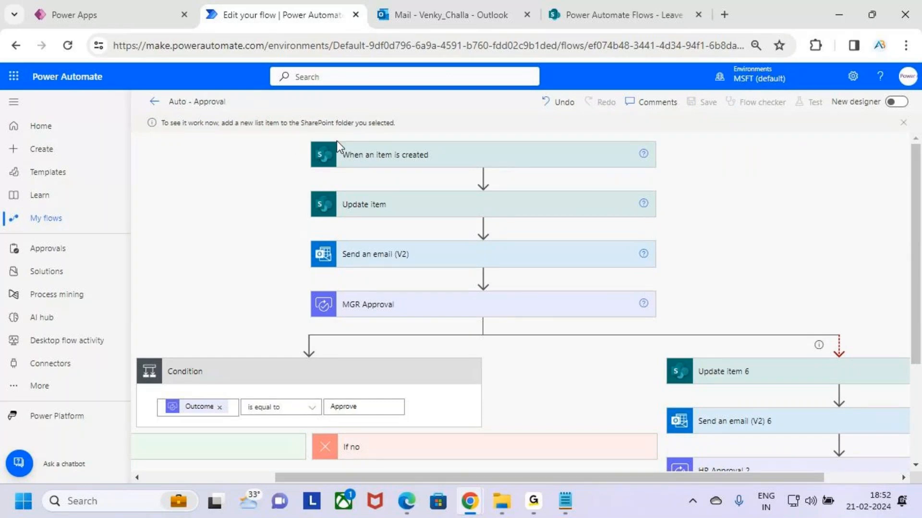
- In the Power Apps Leave Request form, set the leave type to Paid Leave and the description to "Occucation"
click(140, 15)
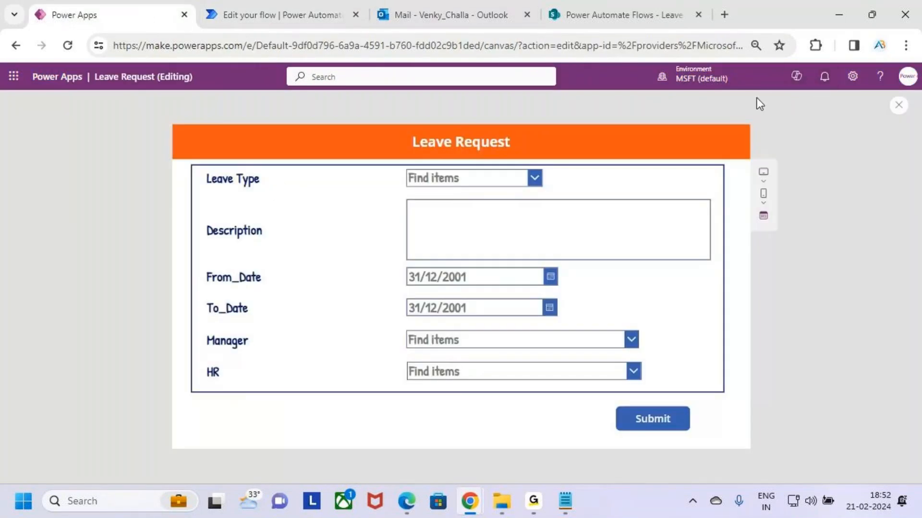
click(514, 179)
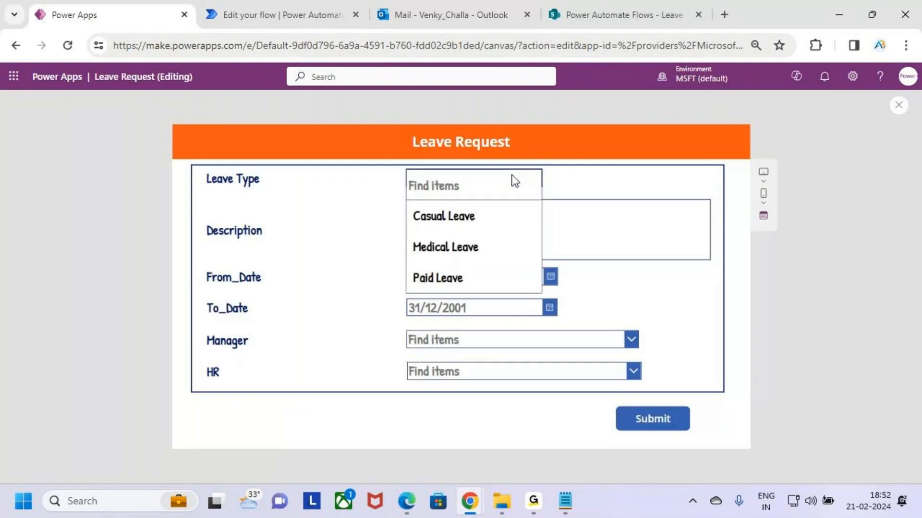
click(483, 283)
click(467, 210)
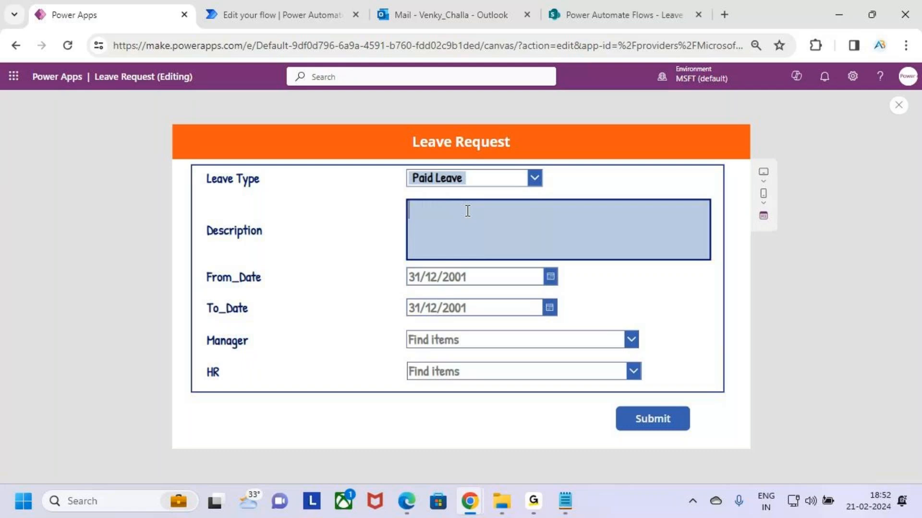
text(Occucation)
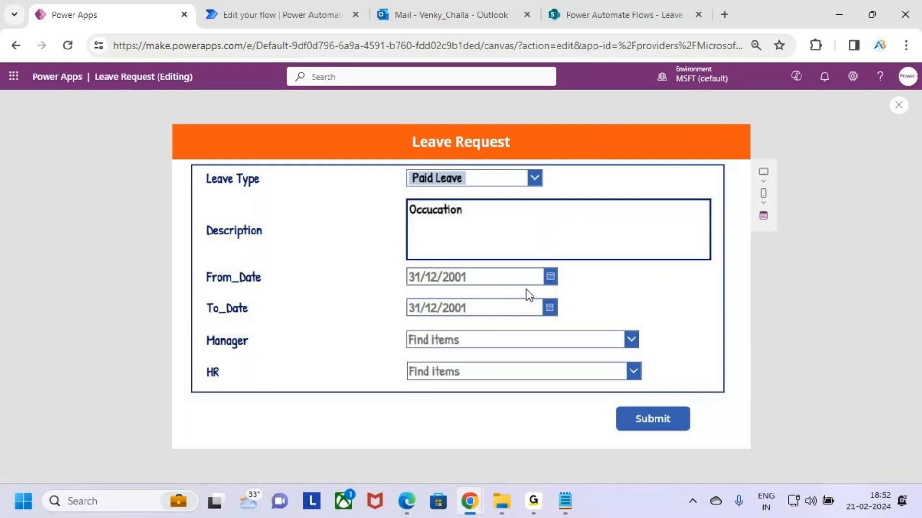
- Set From_Date to 21/02/2024 and To_Date to 22/02/2024 in the leave request
click(551, 278)
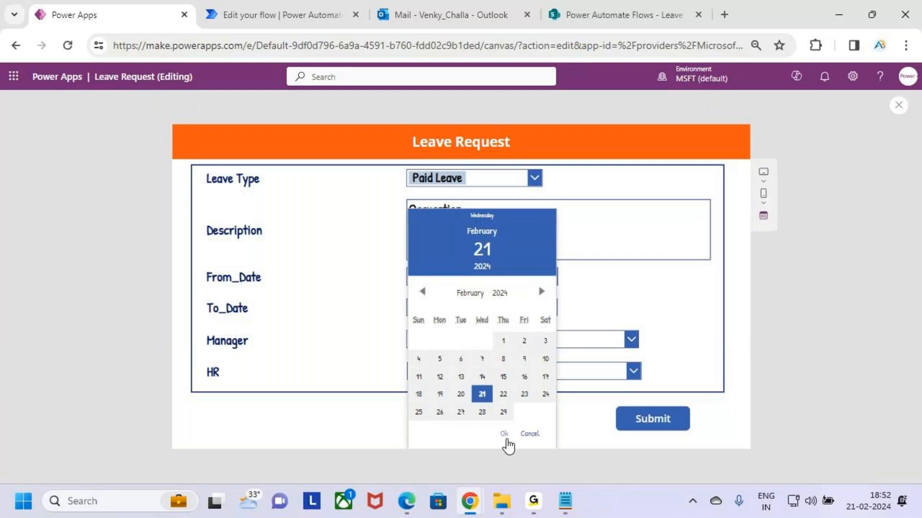
click(504, 434)
click(550, 309)
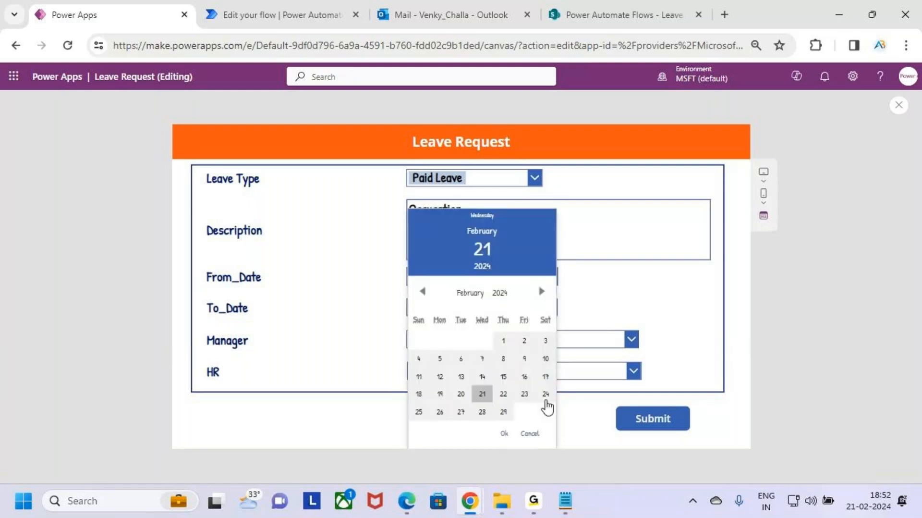
click(504, 393)
click(505, 433)
- Choose the manager's and the HR contact's email addresses, and submit the leave request
click(514, 344)
click(511, 378)
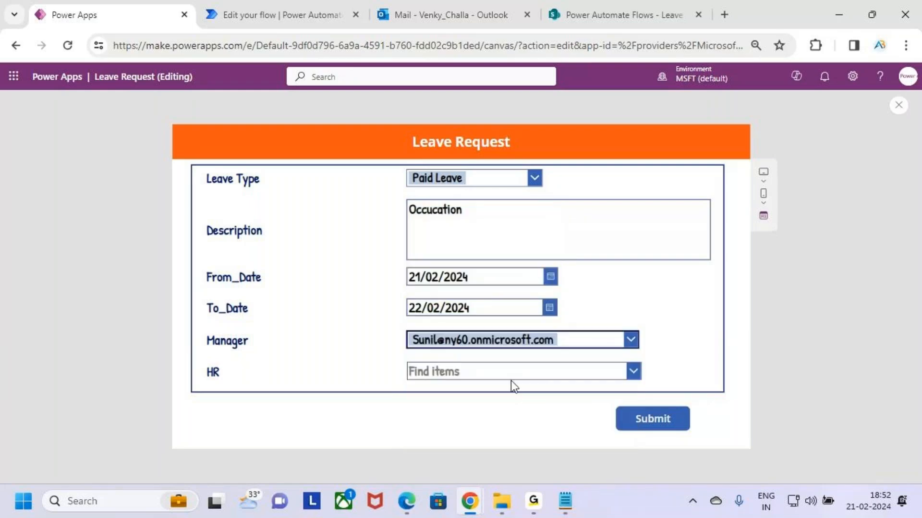
click(633, 378)
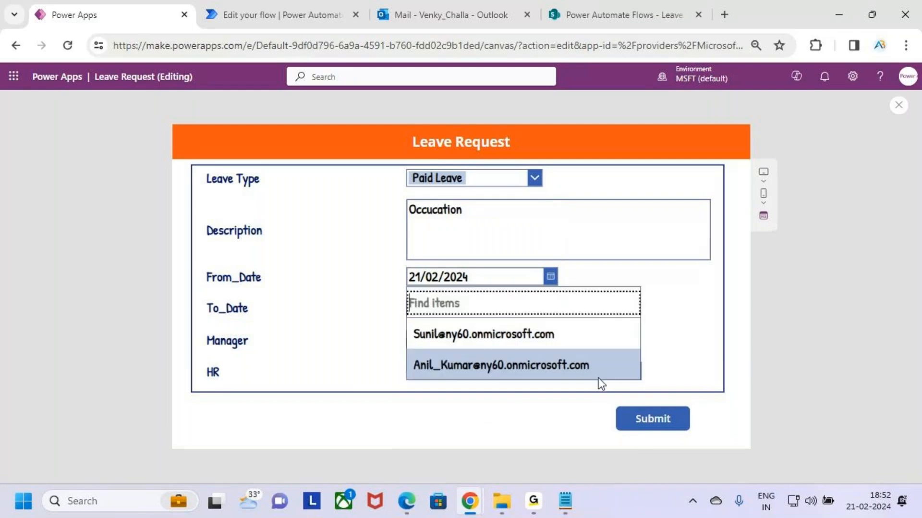
click(569, 367)
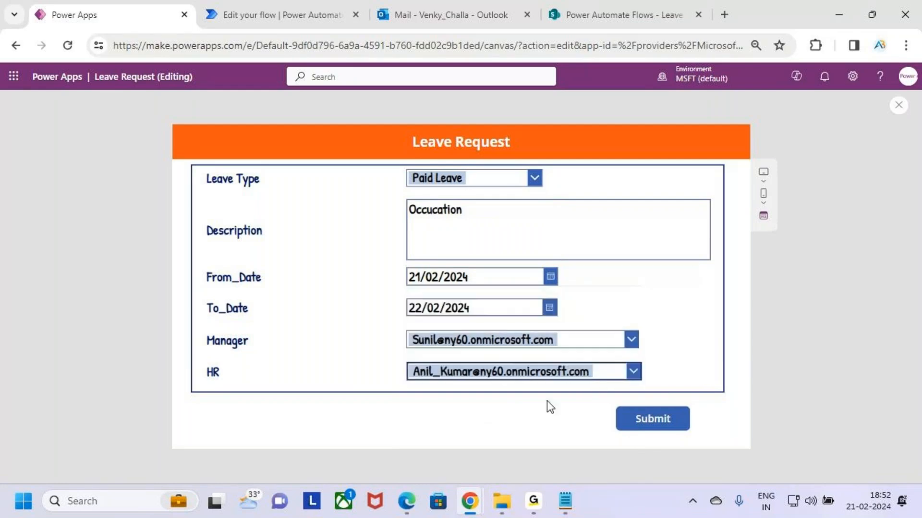
click(631, 426)
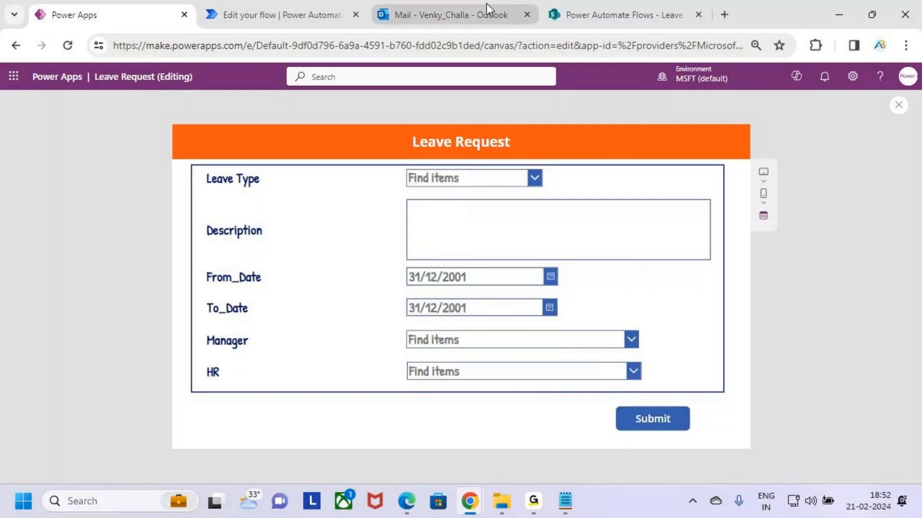
- Check the flow run's progress and read the "Your Leave Request Has been Submitted" email in Outlook
click(626, 5)
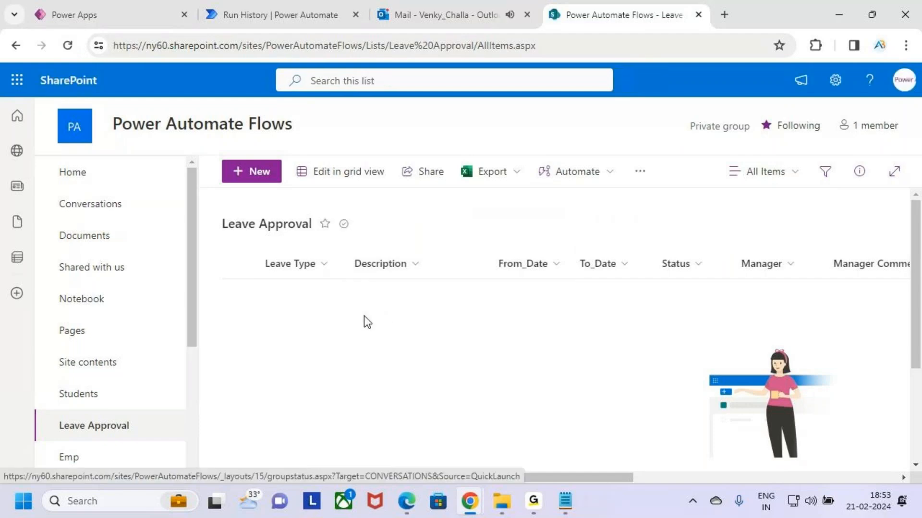
click(277, 15)
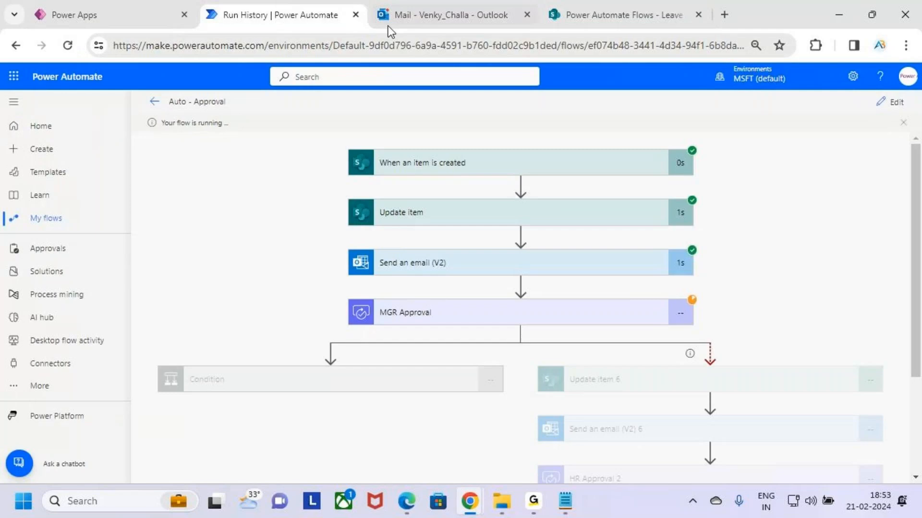
click(435, 14)
click(283, 221)
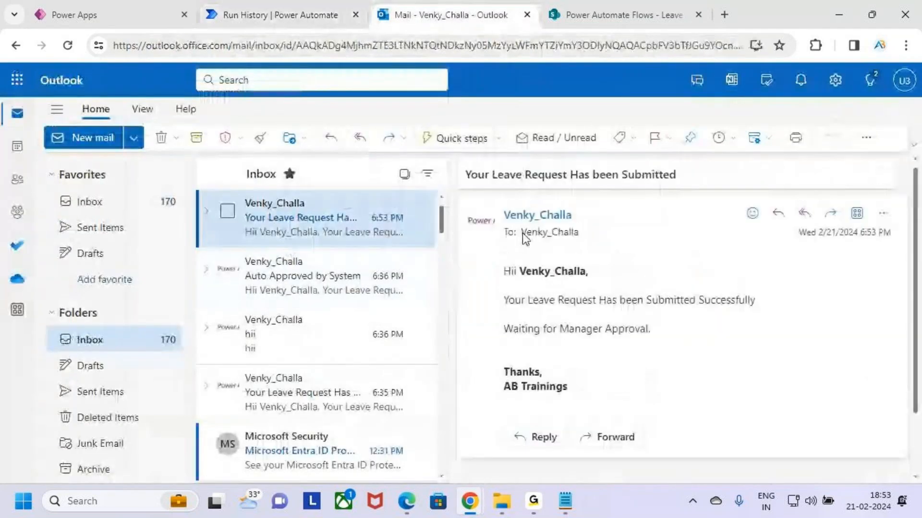
drag(508, 273, 610, 285)
drag(520, 300, 783, 308)
click(582, 268)
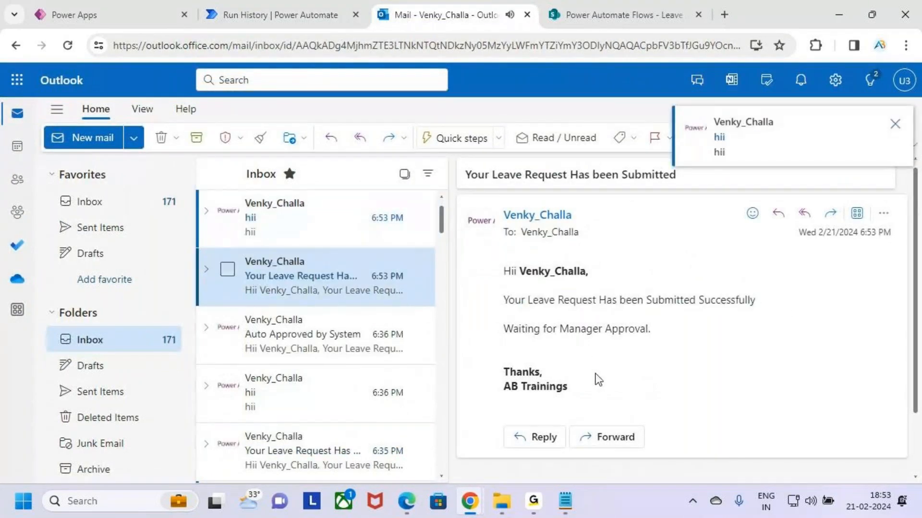
drag(522, 329, 590, 329)
click(686, 386)
- Reload the SharePoint Leave Approval list and examine the Paid Leave item's status, manager and HR columns
click(552, 18)
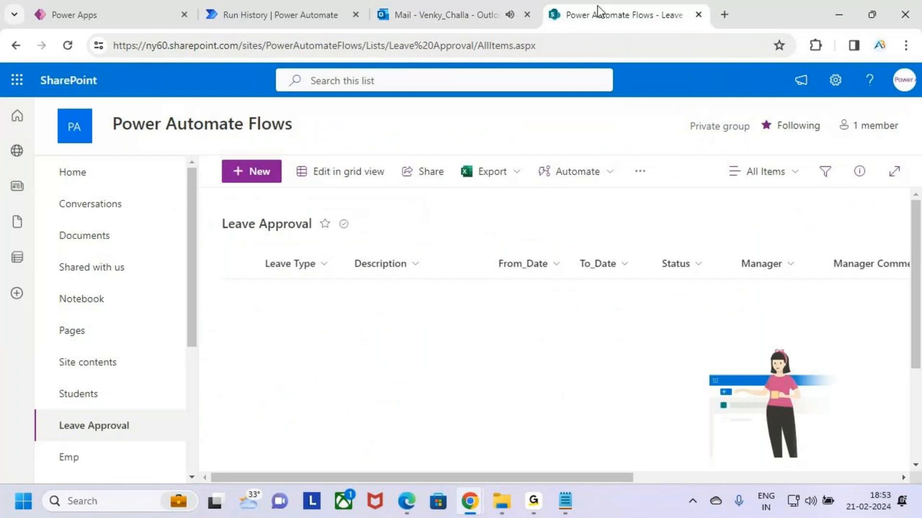
click(67, 45)
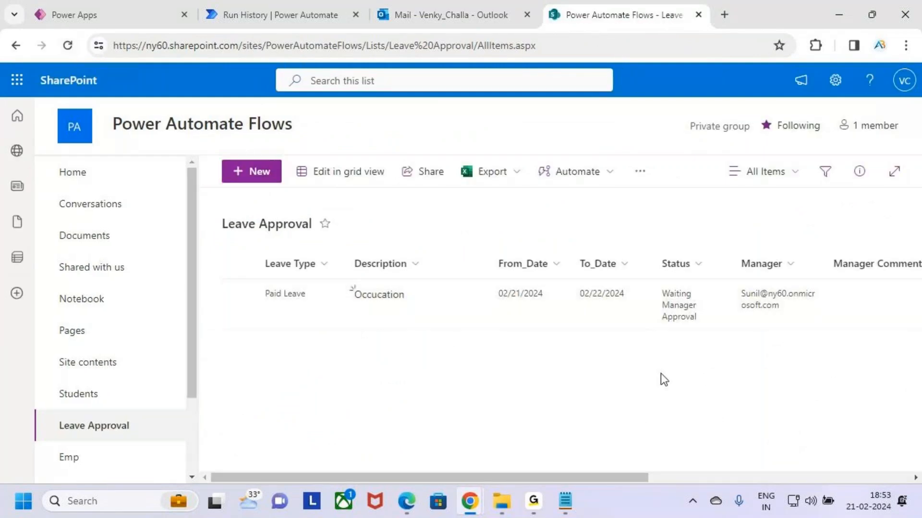
drag(602, 475, 661, 475)
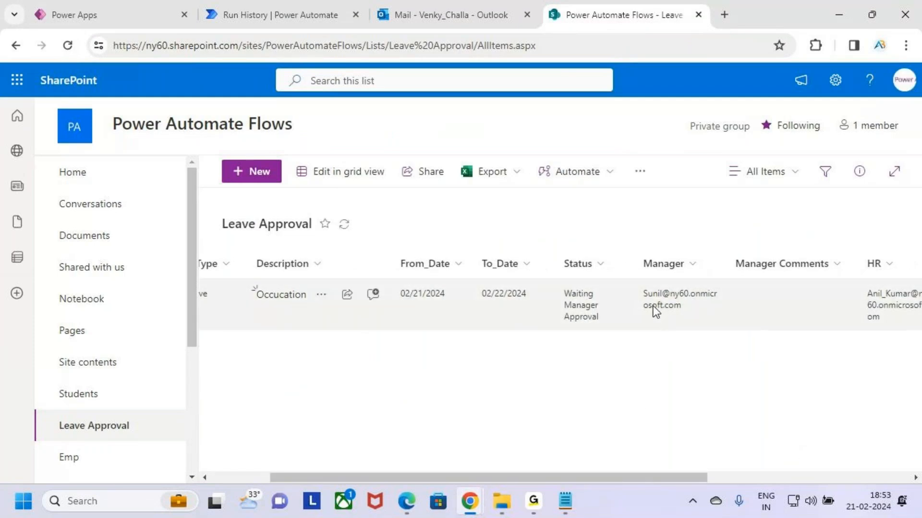
- Reload the received approvals in the manager's Incognito window to check for the Paid Leave request, then return to the flow run
click(305, 10)
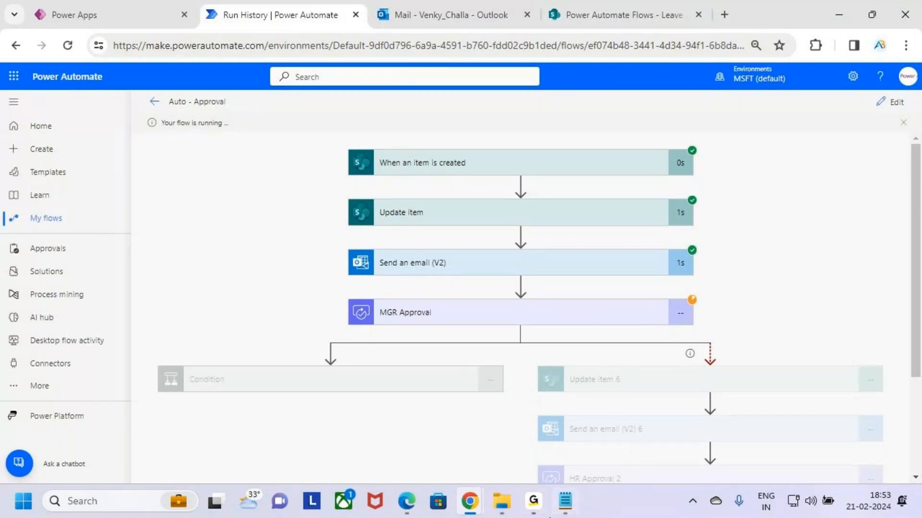
mouse_move(470, 501)
click(531, 451)
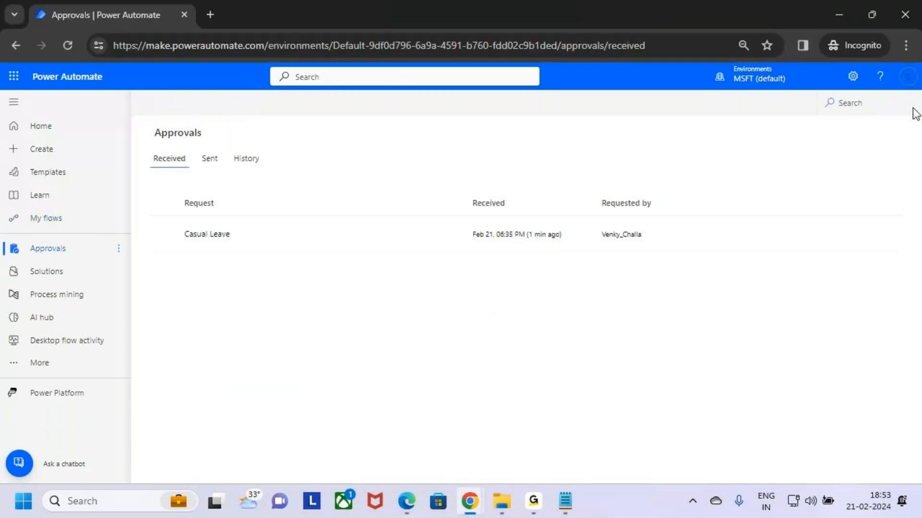
click(906, 78)
click(749, 330)
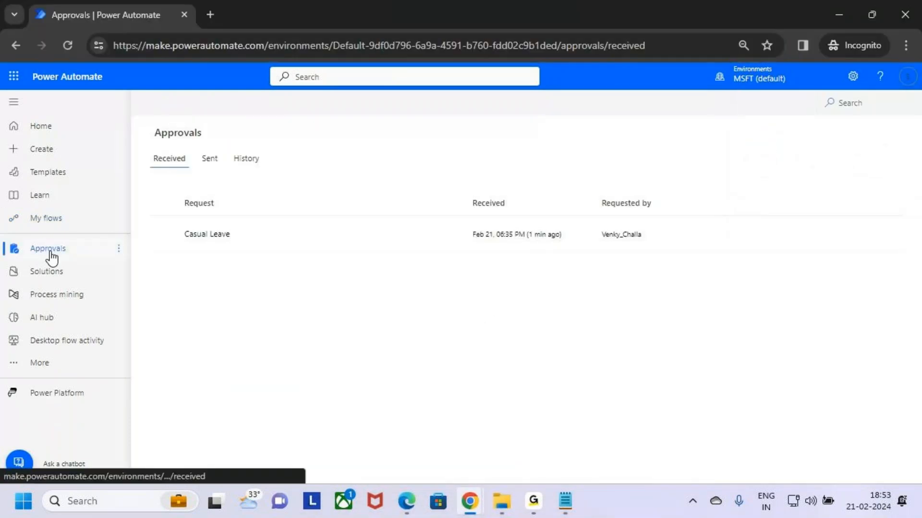
click(51, 255)
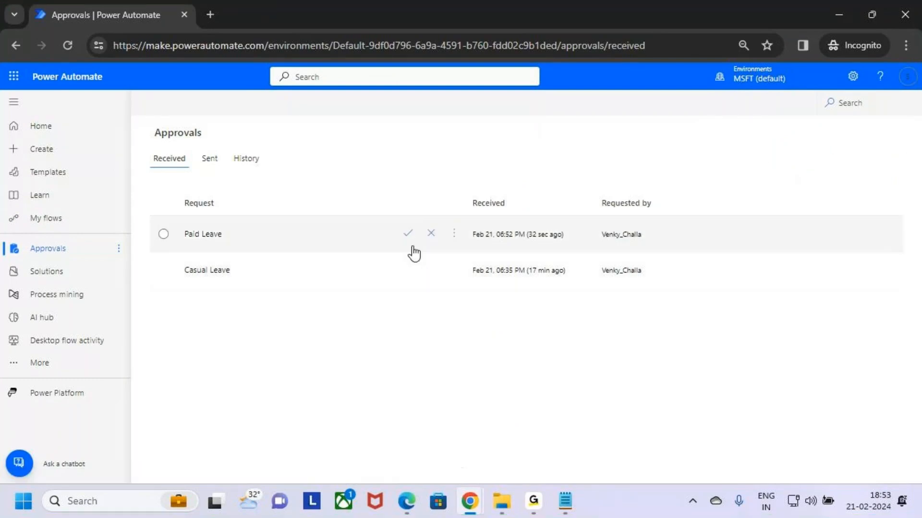
key(alt+Tab)
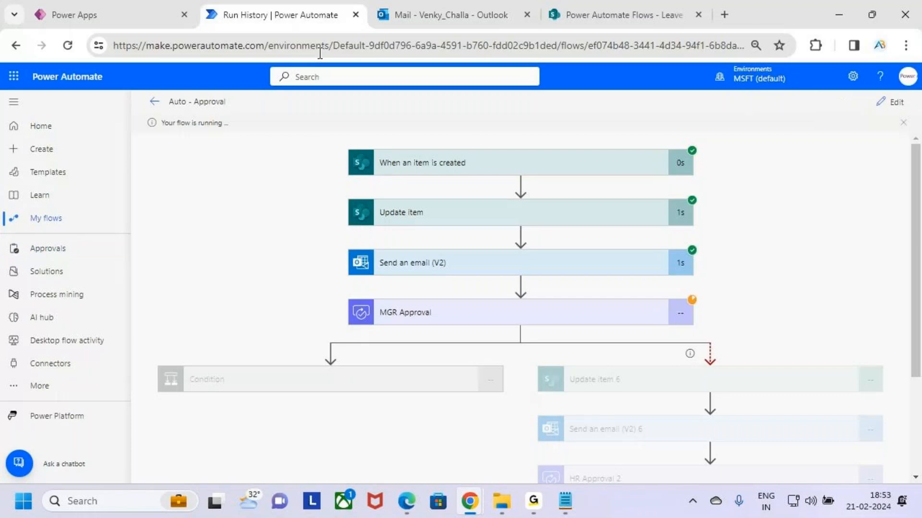
- Examine the running flow's MGR Approval action and timeout branch, marking each with a temporary on-screen rectangle
key(ctrl+2)
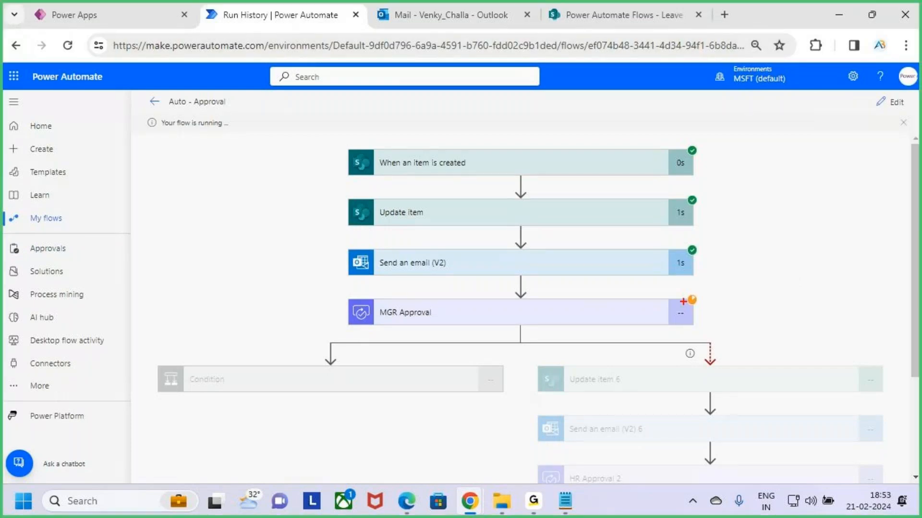
mouse_move(342, 292)
mouse_down()
mouse_move(597, 331)
mouse_move(702, 325)
mouse_up()
key(Escape)
scroll(747, 390, down, 3)
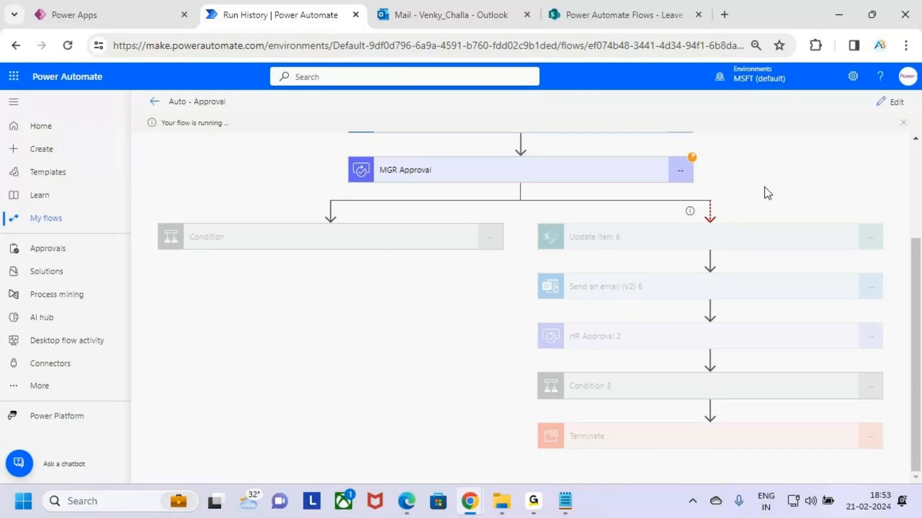
scroll(766, 193, up, 2)
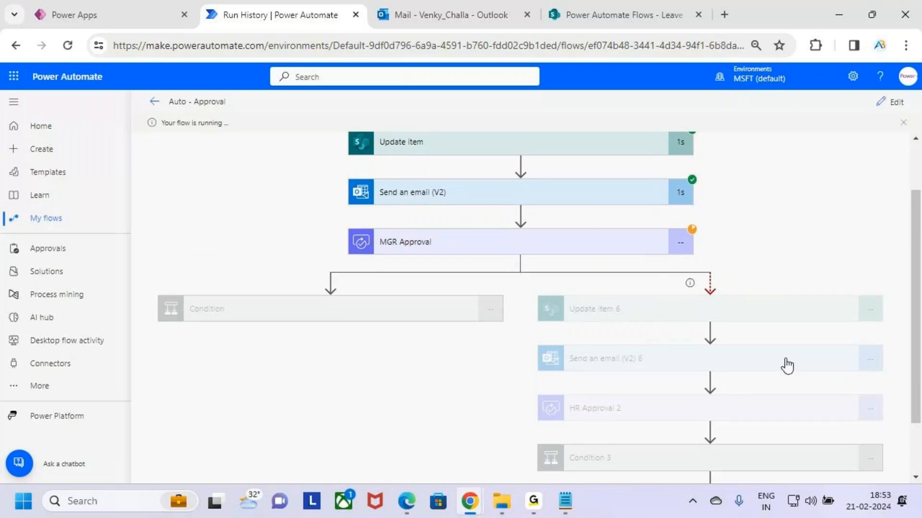
key(ctrl+2)
drag(545, 297, 863, 446)
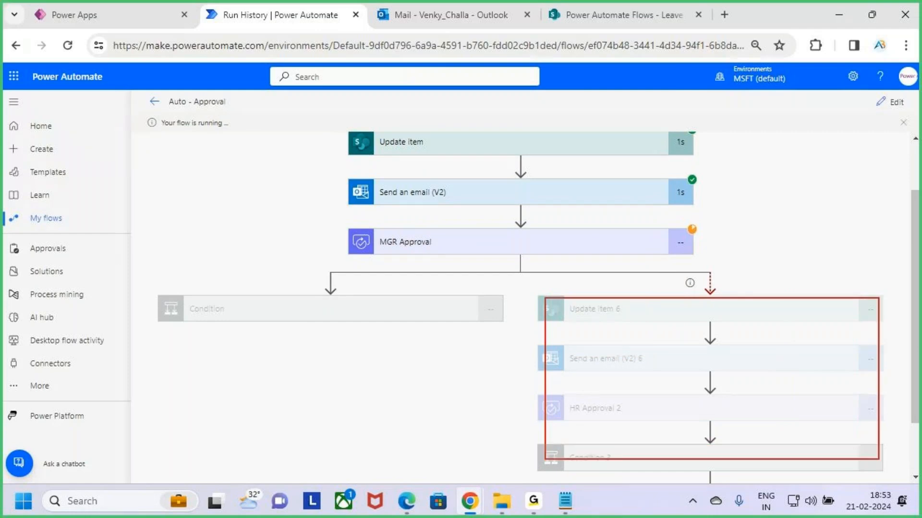
key(Escape)
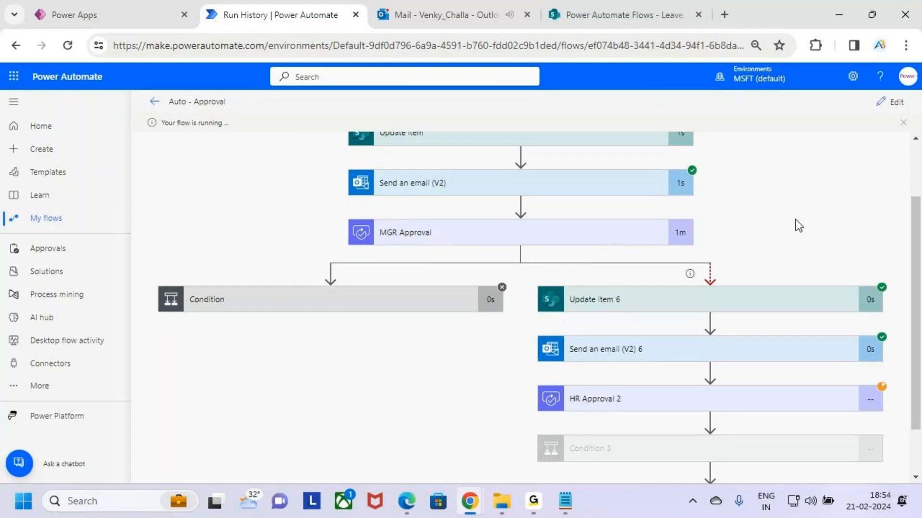
scroll(798, 225, down, 1)
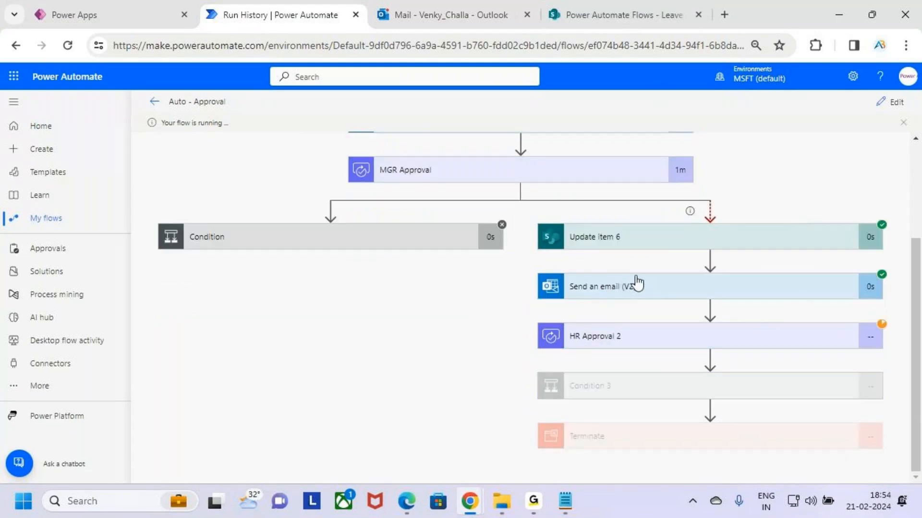
- Examine the Update item 6 action in the timeout branch, marking it with a temporary on-screen tick
key(ctrl+2)
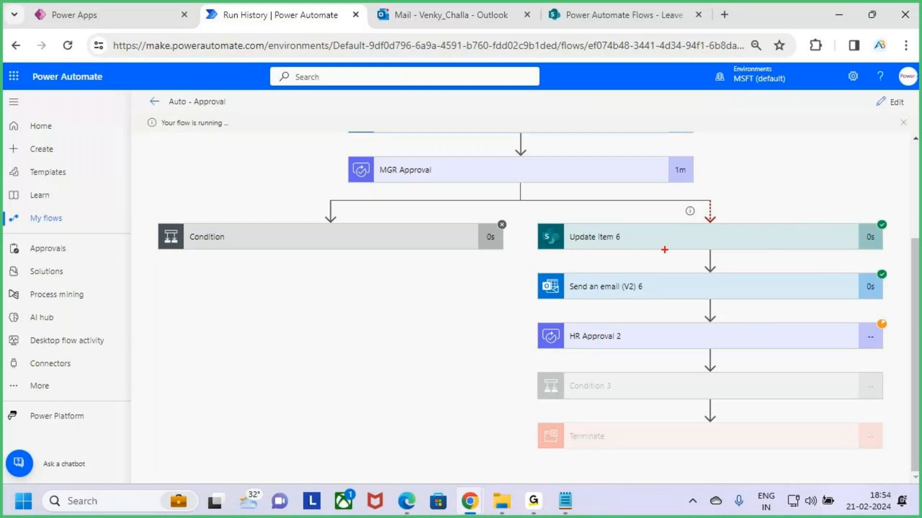
drag(642, 247, 690, 193)
key(Escape)
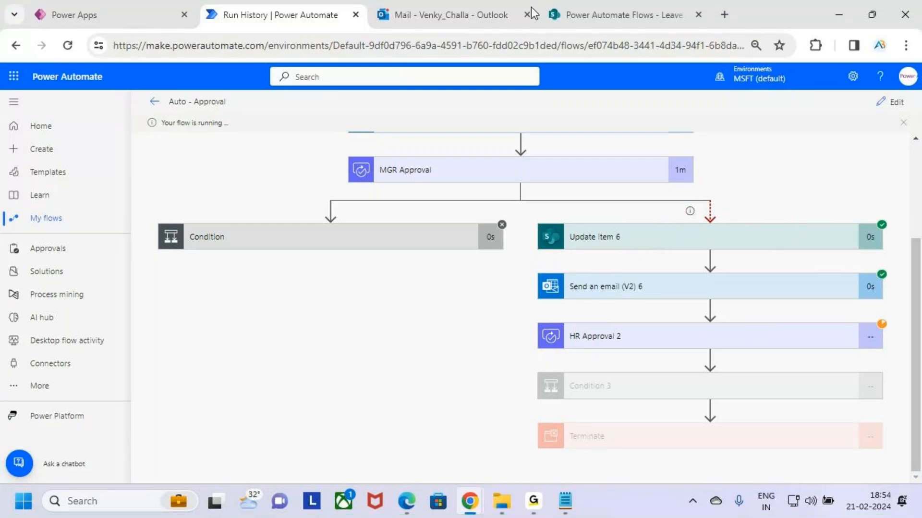
- Reload the SharePoint Leave Approval list until the Paid Leave item refreshes, and temporarily mark its Status value
click(630, 10)
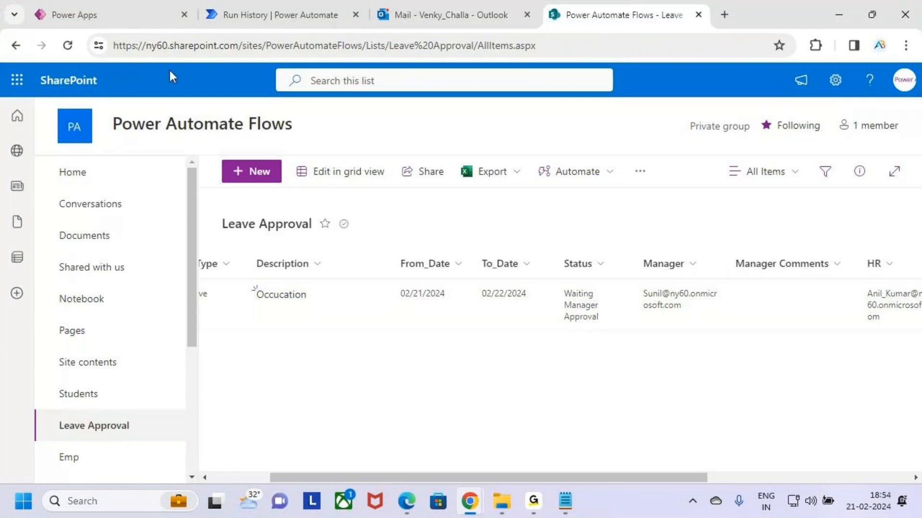
click(68, 46)
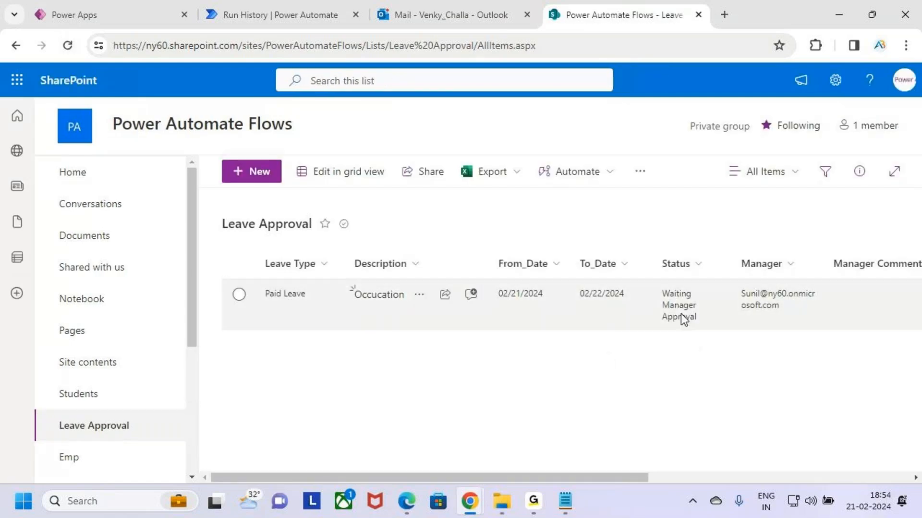
click(68, 46)
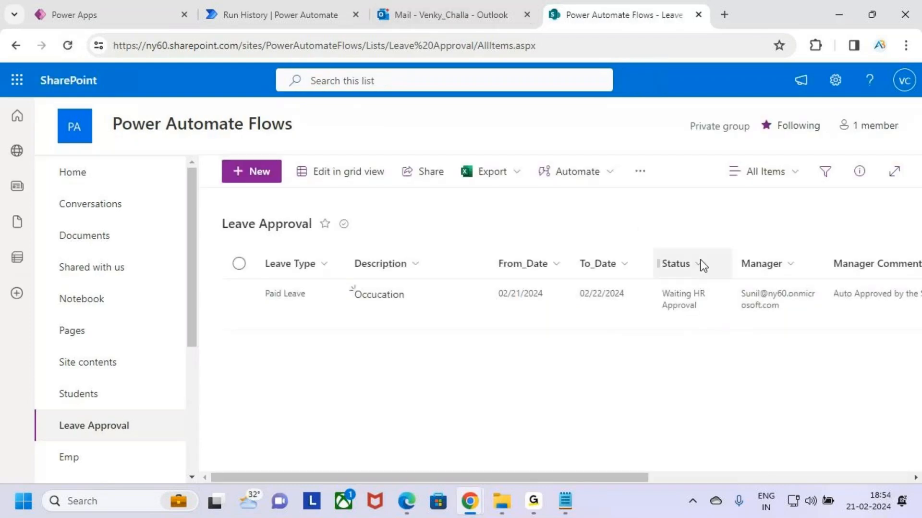
key(ctrl+2)
mouse_move(649, 283)
mouse_down()
mouse_move(717, 320)
mouse_move(731, 272)
mouse_up()
key(Escape)
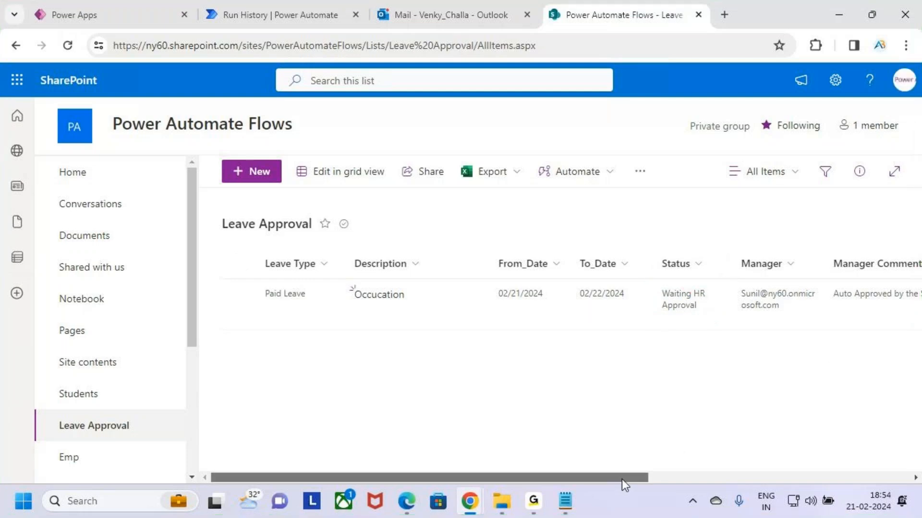
- Examine the Paid Leave item's Manager Comments column, marking its value with a temporary rectangle, tick and underline
scroll(623, 479, right, 4)
key(ctrl+2)
drag(619, 281, 747, 321)
mouse_move(660, 298)
mouse_down()
mouse_move(675, 306)
mouse_move(701, 266)
mouse_up()
drag(632, 275, 700, 277)
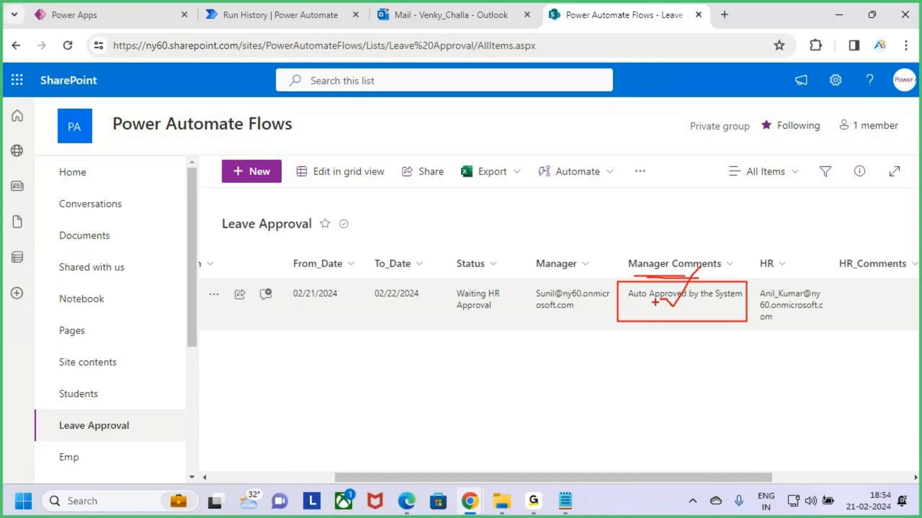
key(Escape)
- Read the "Auto Approved by System" email in Outlook, temporarily marking its subject, greeting, approval line and manager comments
click(491, 2)
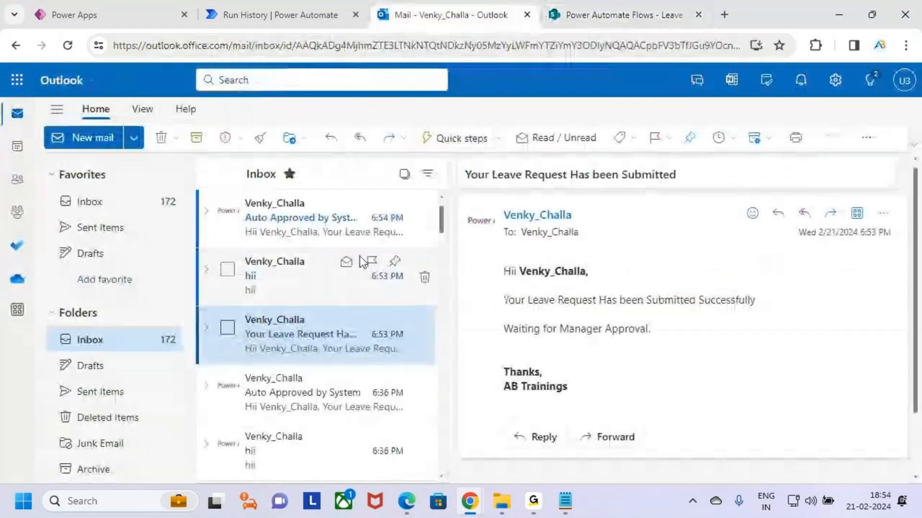
click(321, 233)
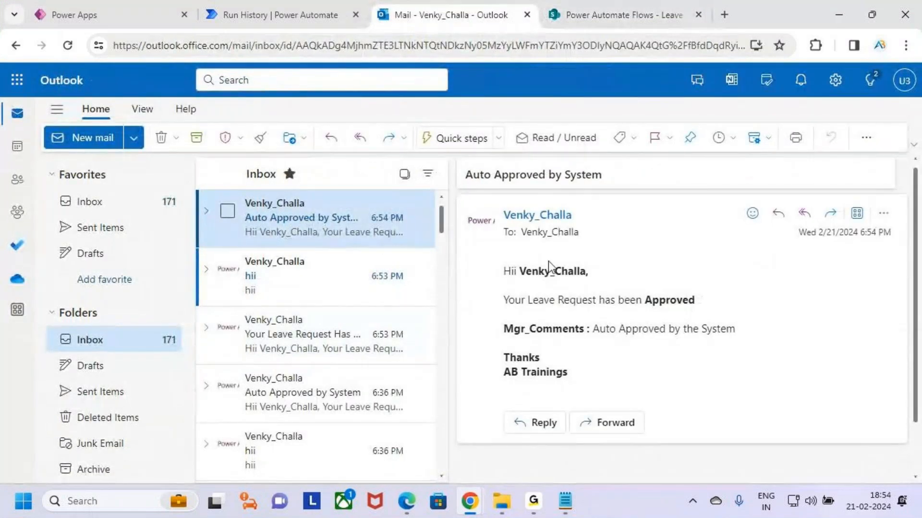
key(ctrl+2)
drag(455, 156, 611, 194)
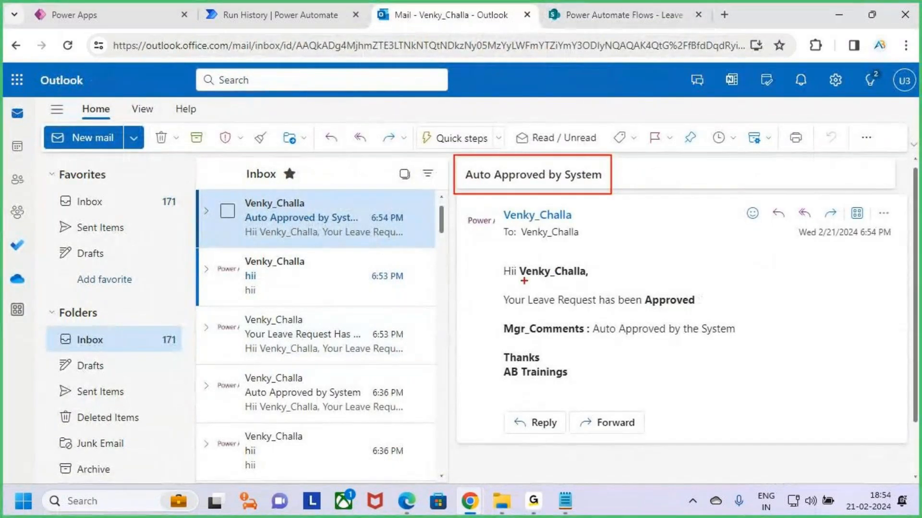
drag(512, 283, 596, 289)
drag(527, 307, 720, 312)
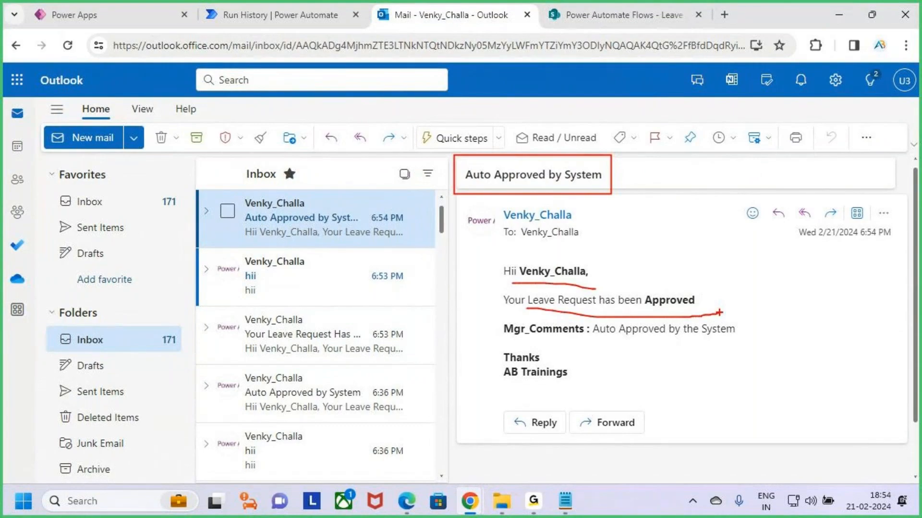
drag(527, 342, 728, 339)
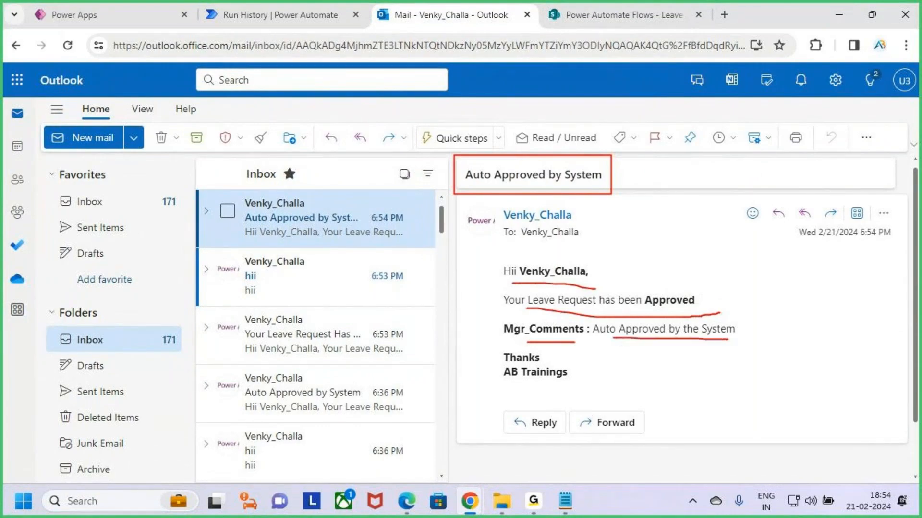
key(Escape)
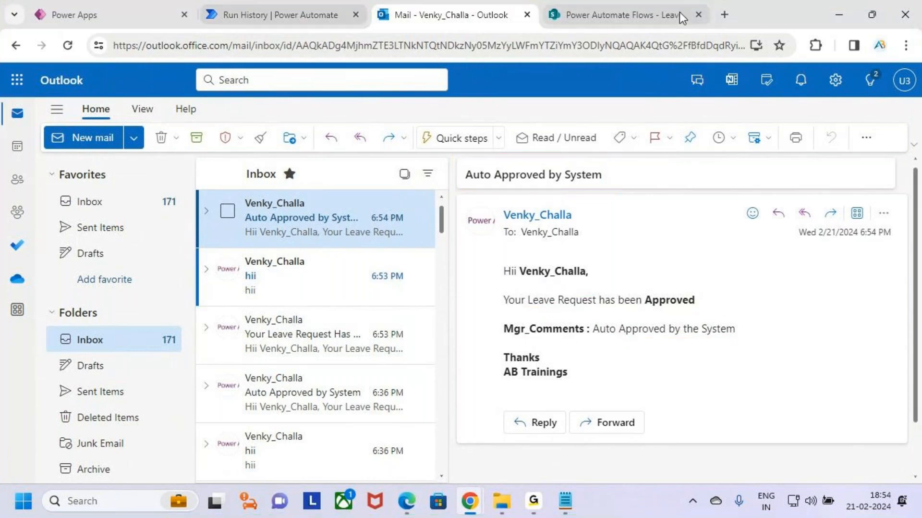
- Return to the flow run and examine the HR Approval 2 action, marking it with a temporary rectangle
click(321, 11)
key(ctrl+2)
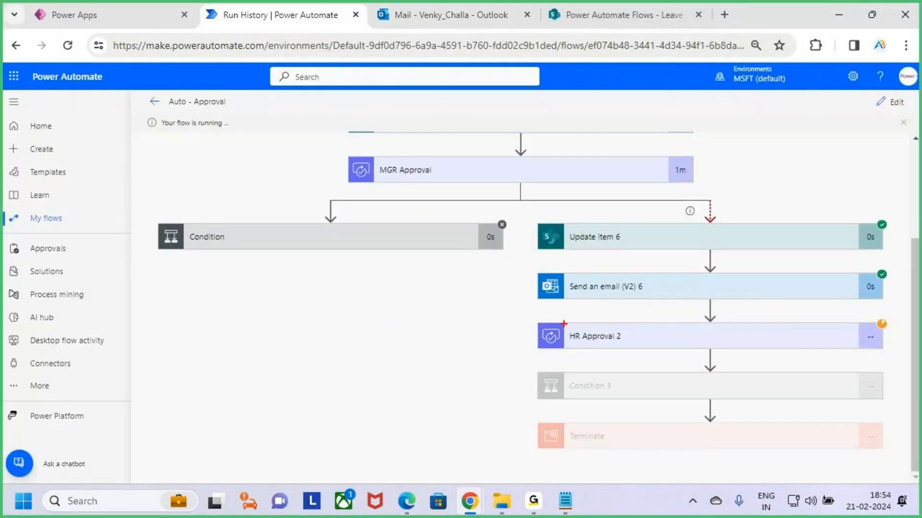
drag(538, 318, 882, 356)
key(Escape)
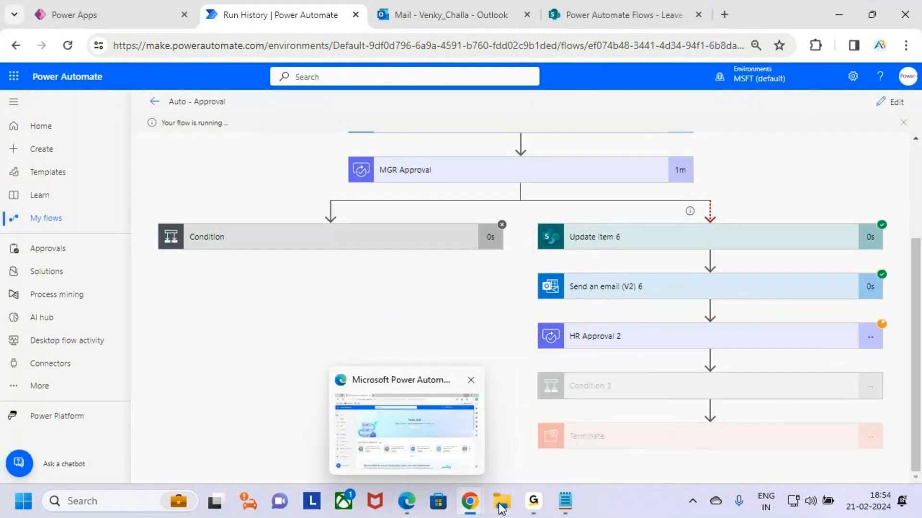
- Switch to the HR approver's Edge window and check which account is signed in, temporarily underlining the account name
mouse_move(413, 504)
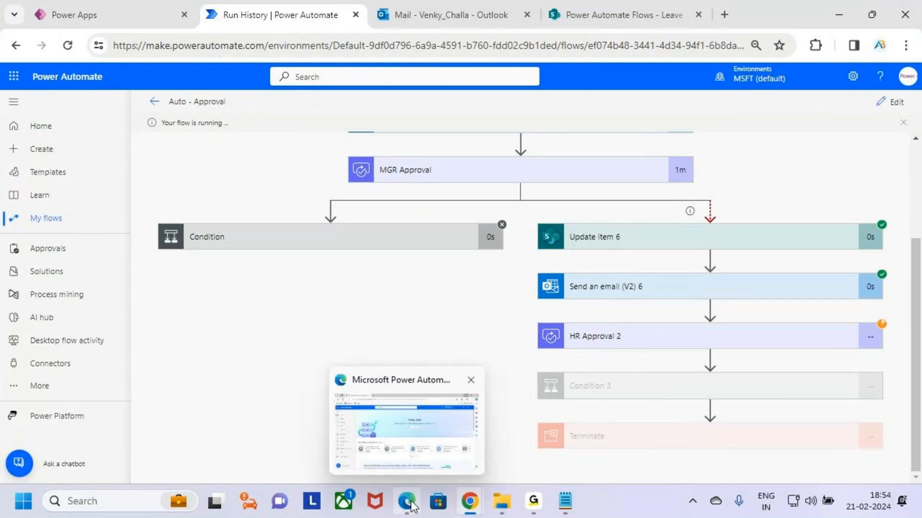
key(ctrl+2)
drag(411, 502, 448, 456)
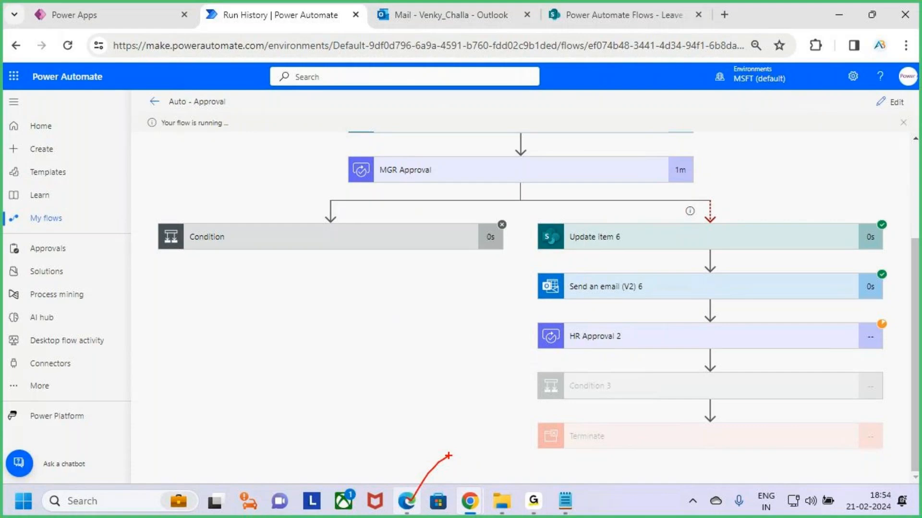
key(Escape)
click(410, 503)
click(872, 90)
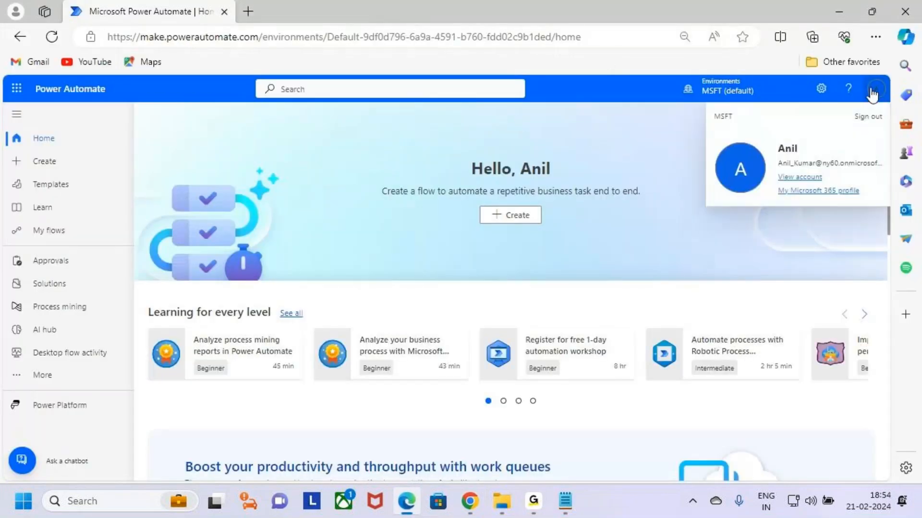
key(ctrl+2)
drag(771, 157, 810, 159)
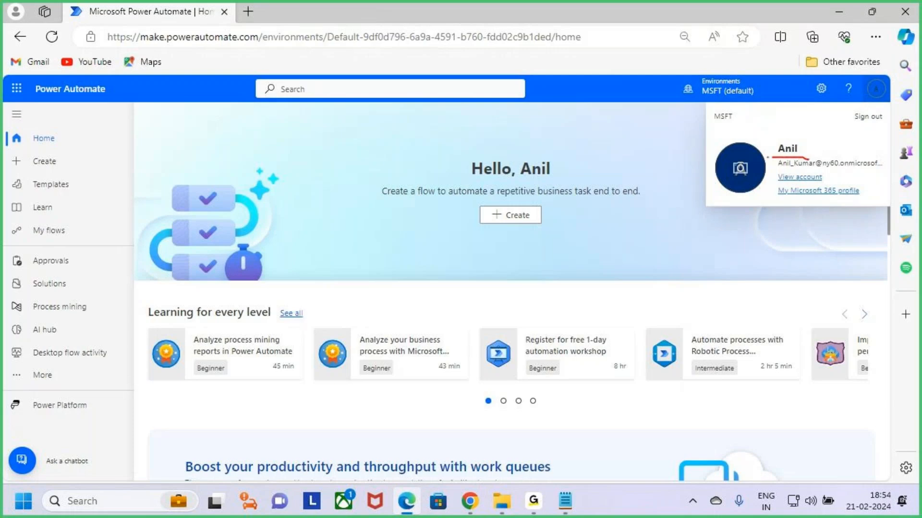
key(Escape)
- Open the HR account's received approvals and temporarily underline the Paid Leave request's received time
click(74, 262)
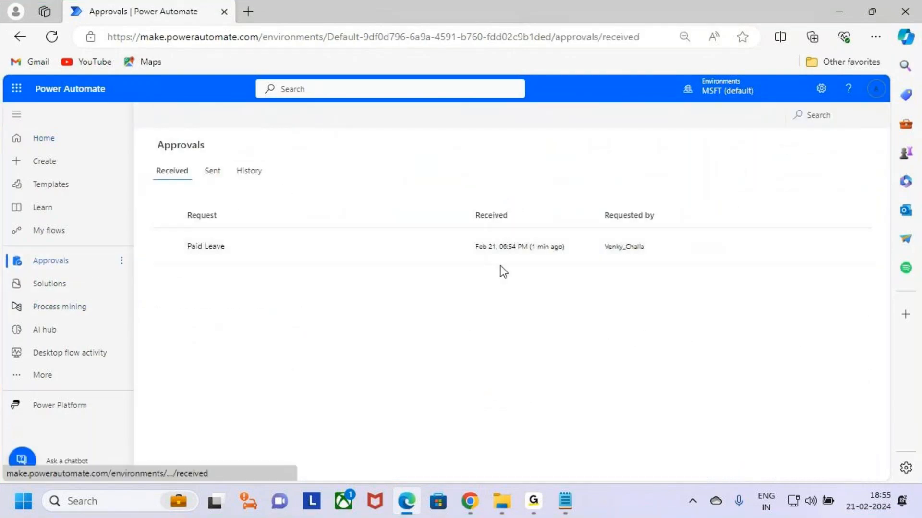
key(ctrl+2)
drag(523, 256, 557, 252)
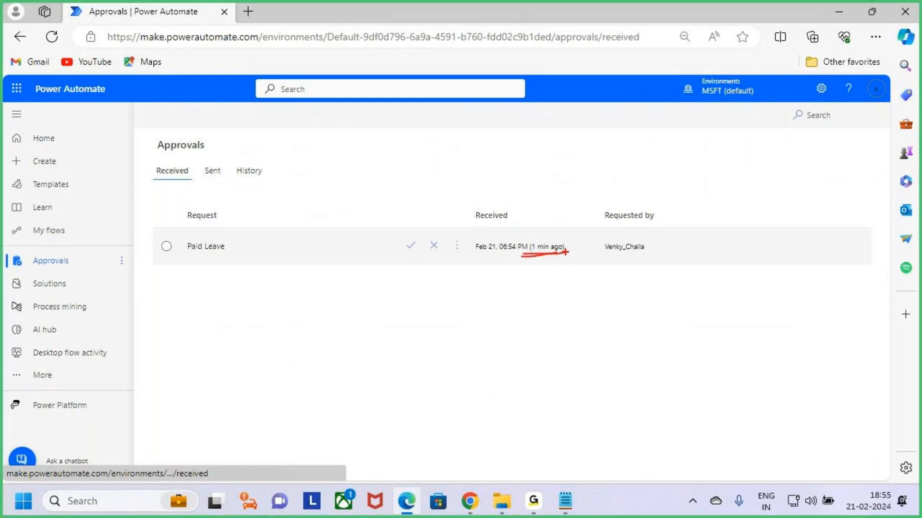
key(Escape)
- Return to the flow run in Chrome and examine HR Approval 2 and Condition 3, marking each with a temporary tick
mouse_move(470, 501)
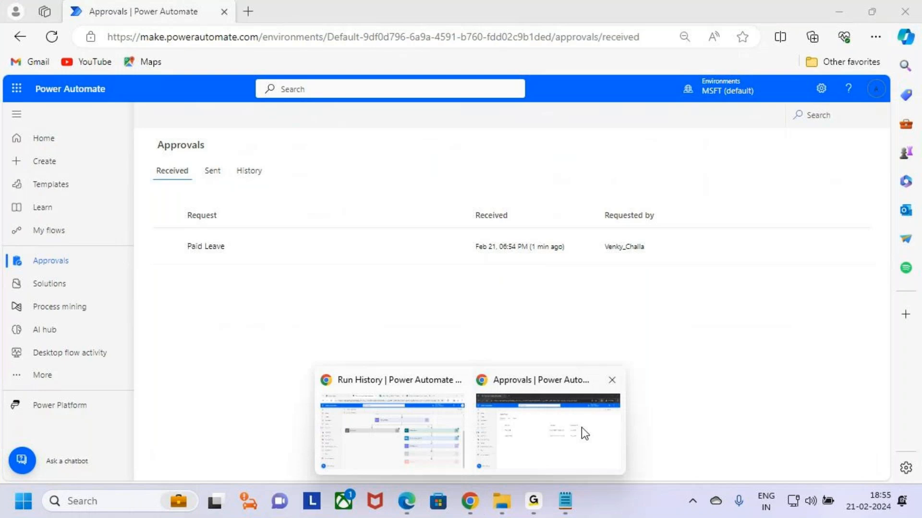
click(440, 427)
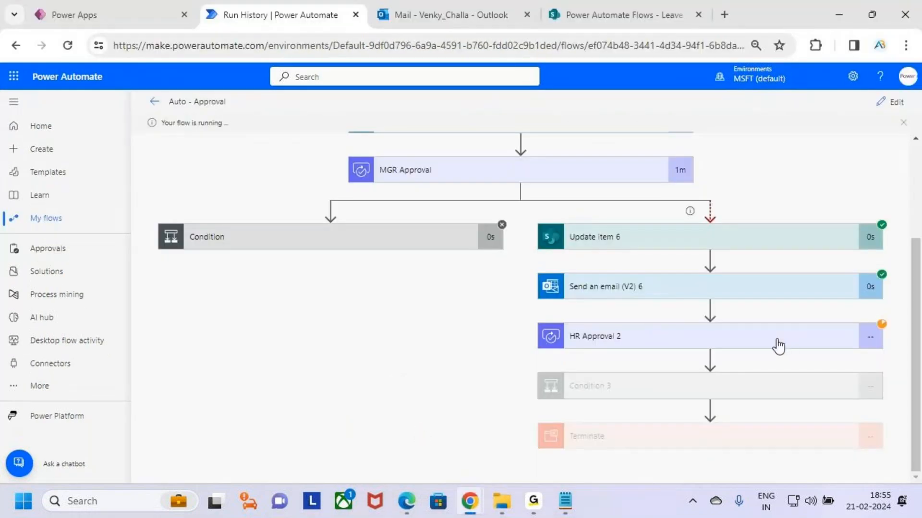
key(ctrl+2)
mouse_move(757, 347)
mouse_down()
mouse_move(765, 353)
mouse_move(787, 315)
mouse_up()
drag(641, 397, 682, 367)
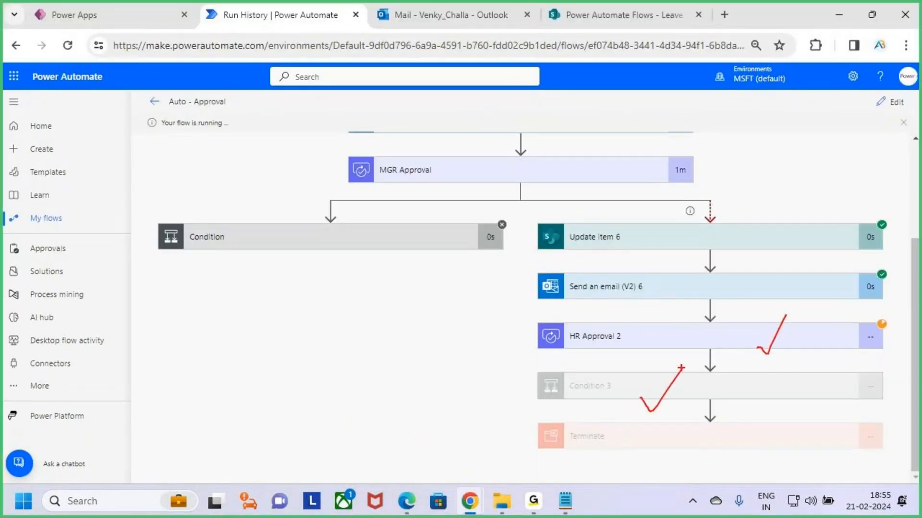
key(Escape)
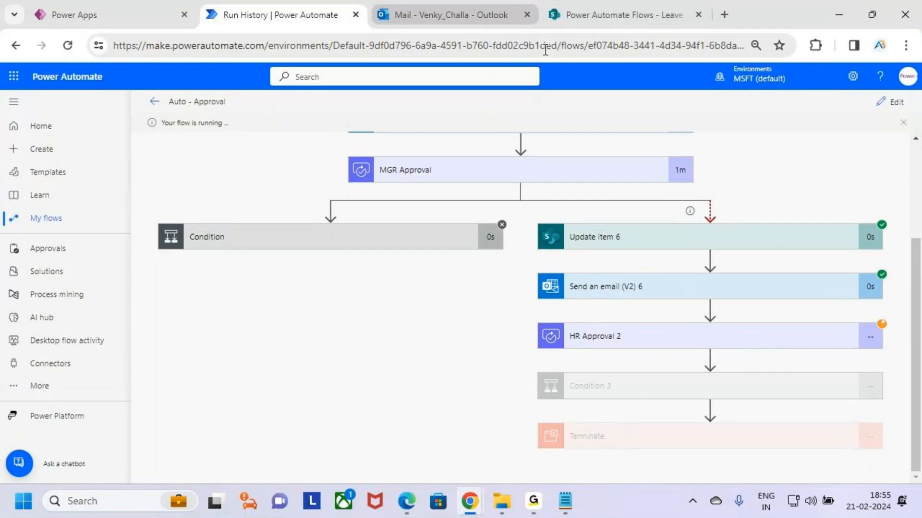
- Switch back to the HR approver's Edge approvals page and temporarily mark the signed-in account's profile picture
mouse_move(414, 509)
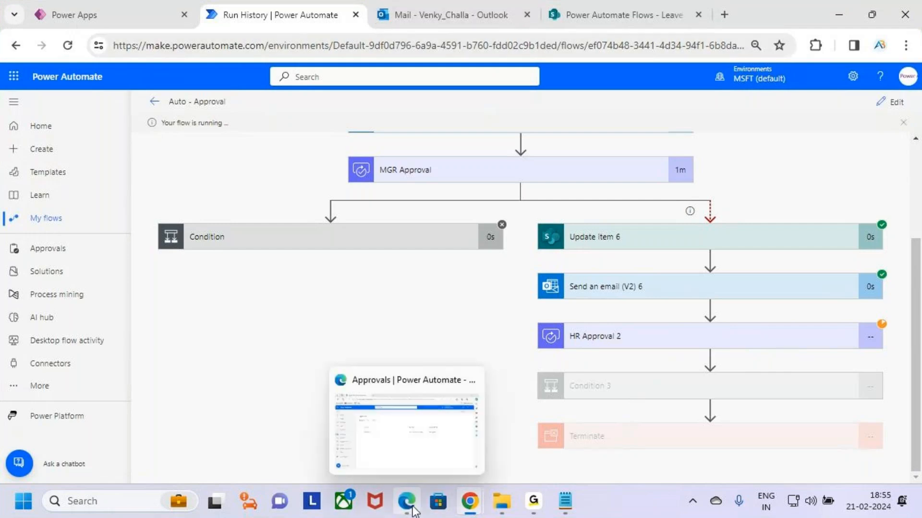
click(411, 459)
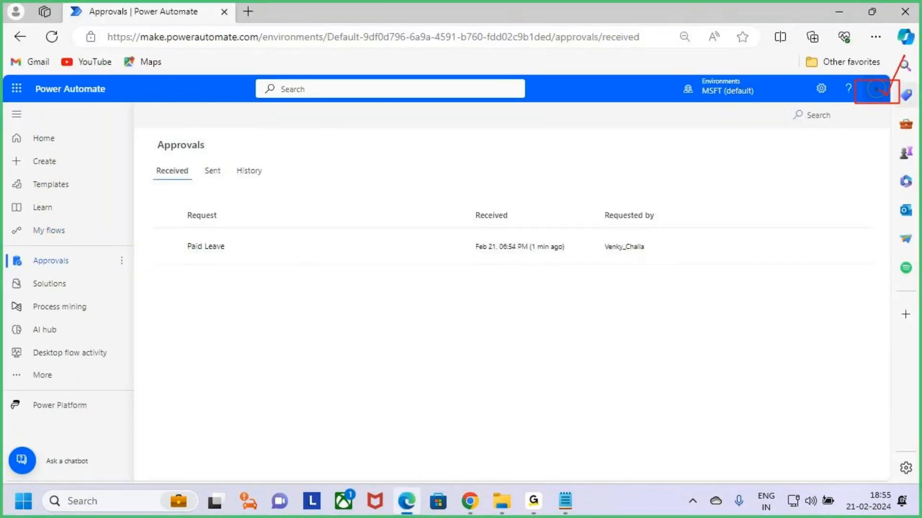
click(875, 90)
click(877, 93)
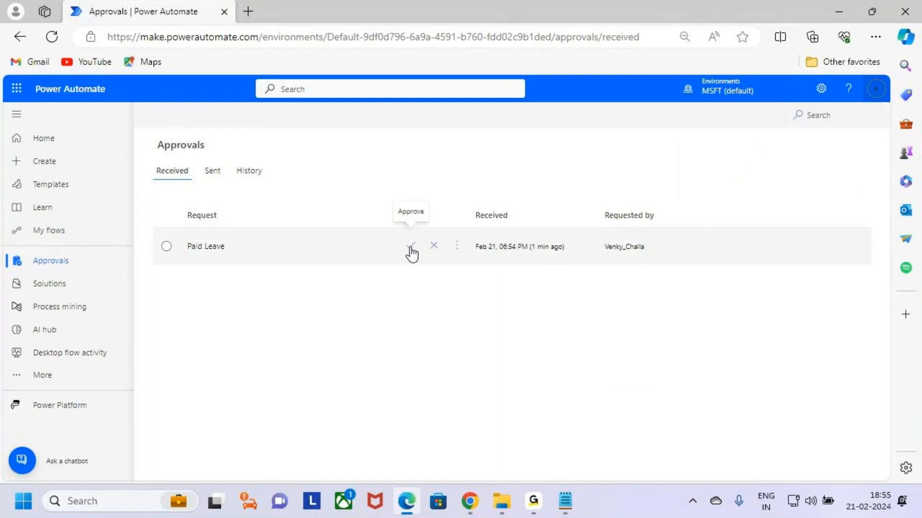
- Start the HR response to the Paid Leave request with Approve as the chosen response
click(412, 248)
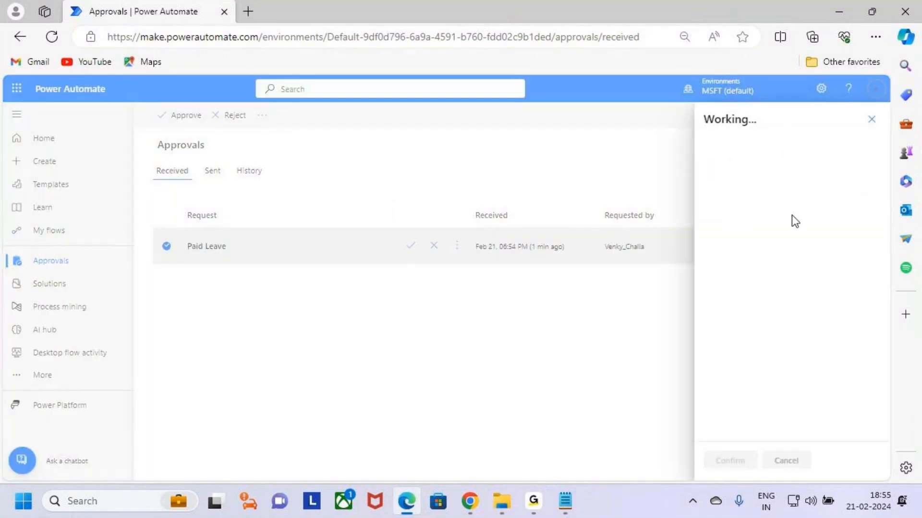
scroll(840, 353, down, 2)
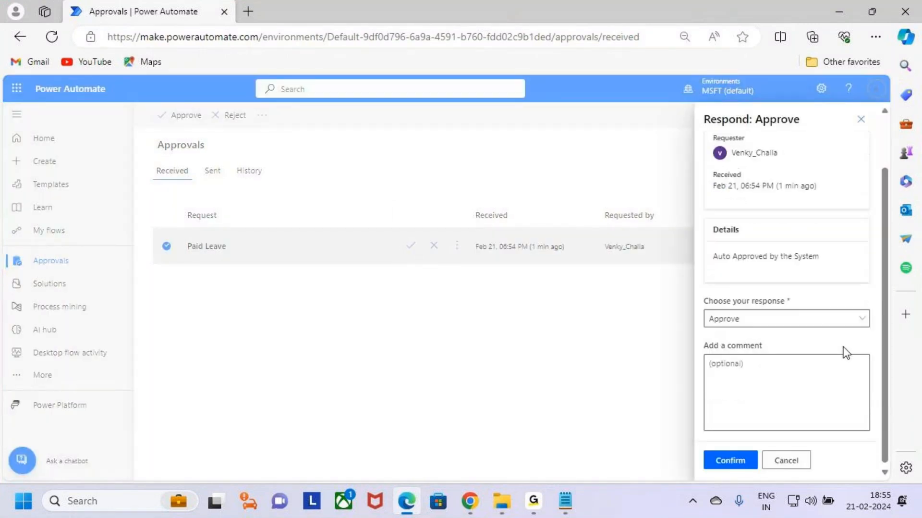
click(789, 317)
click(768, 338)
- Add the comment "Okk Approved Enjoy the Occucation" to the approval, submit the response and close the response pane
click(768, 368)
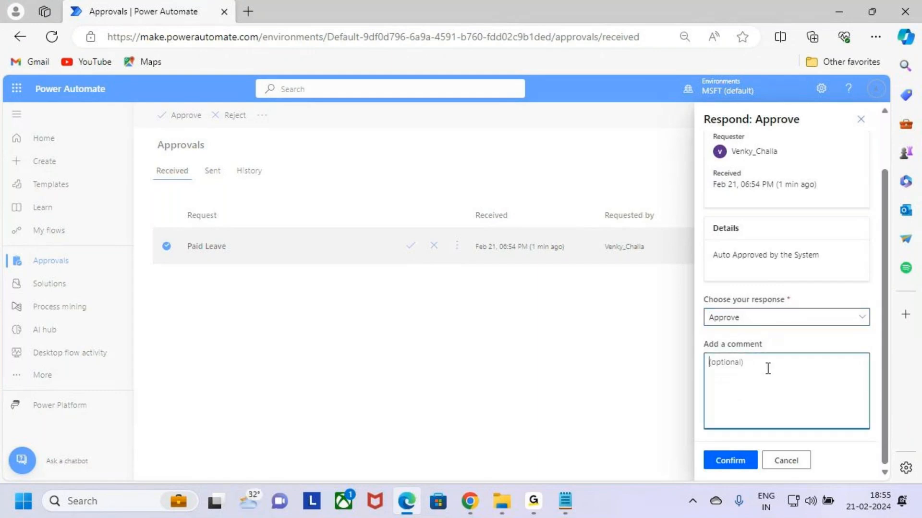
text(Okk Approved Enjoy)
text(the Occucation)
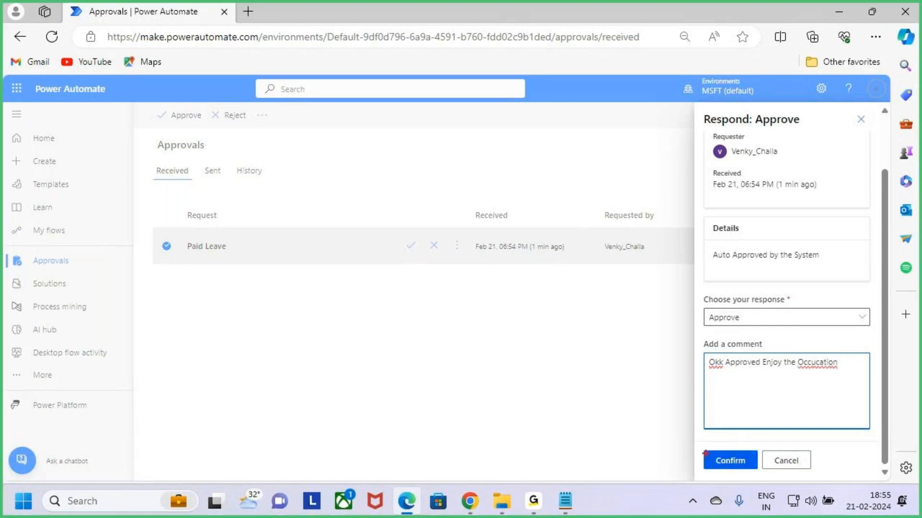
click(739, 462)
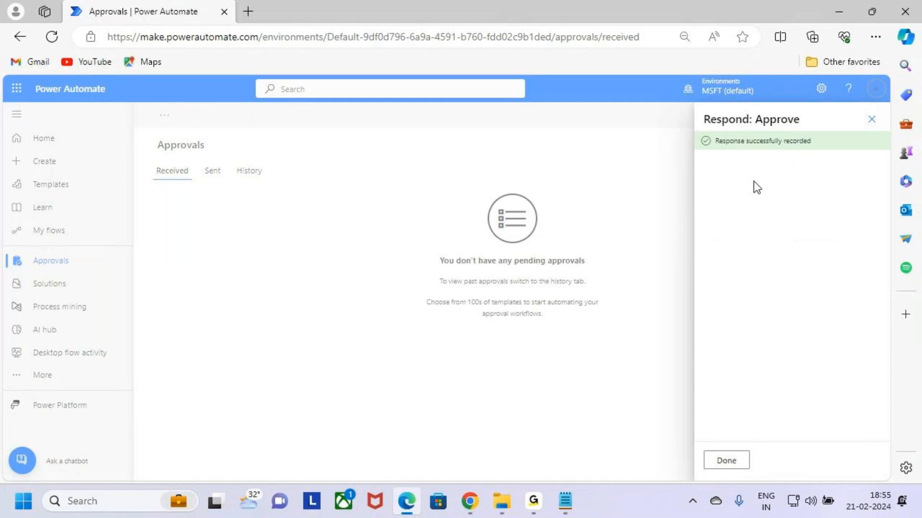
click(726, 460)
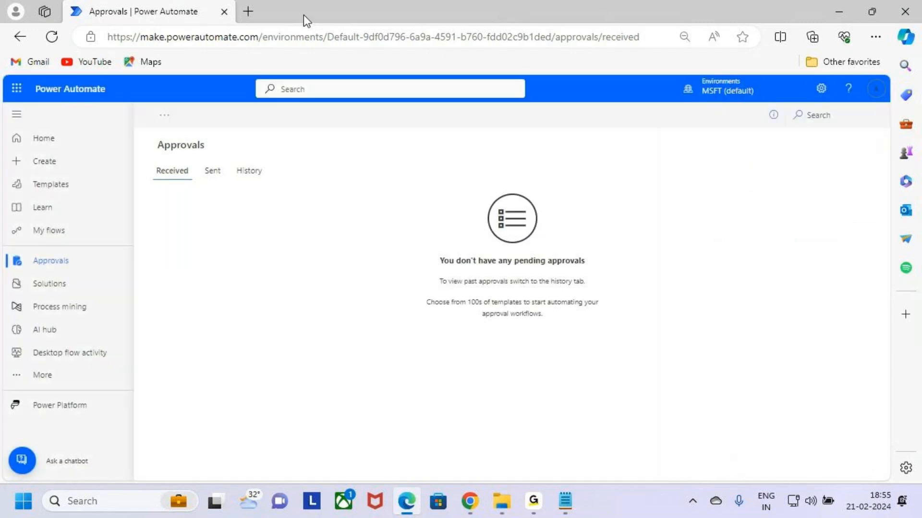
- Return to the Auto - Approval flow run in Chrome and check the HR Approval 2, Condition 3 and Terminate actions
mouse_move(470, 500)
click(444, 436)
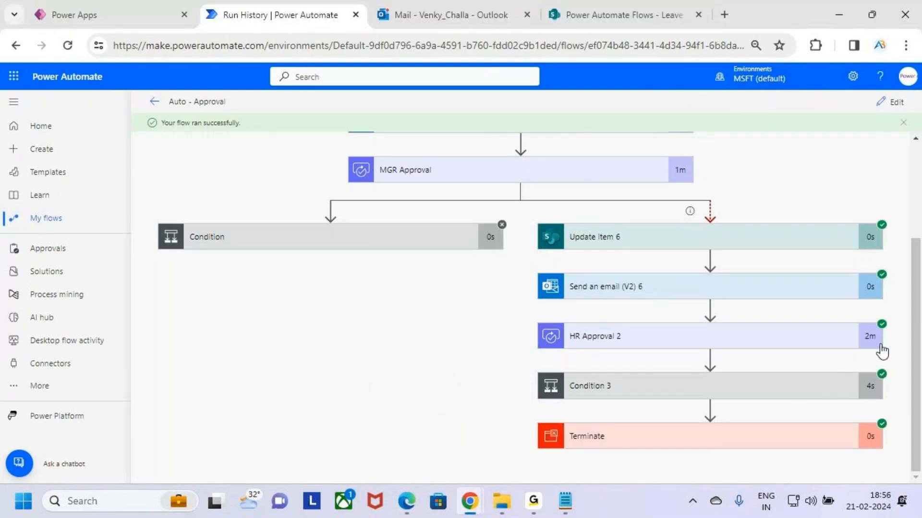
- Temporarily underline the HR Approval 2, Condition 3 and Terminate actions in the flow run
key(ctrl+2)
drag(744, 350, 813, 349)
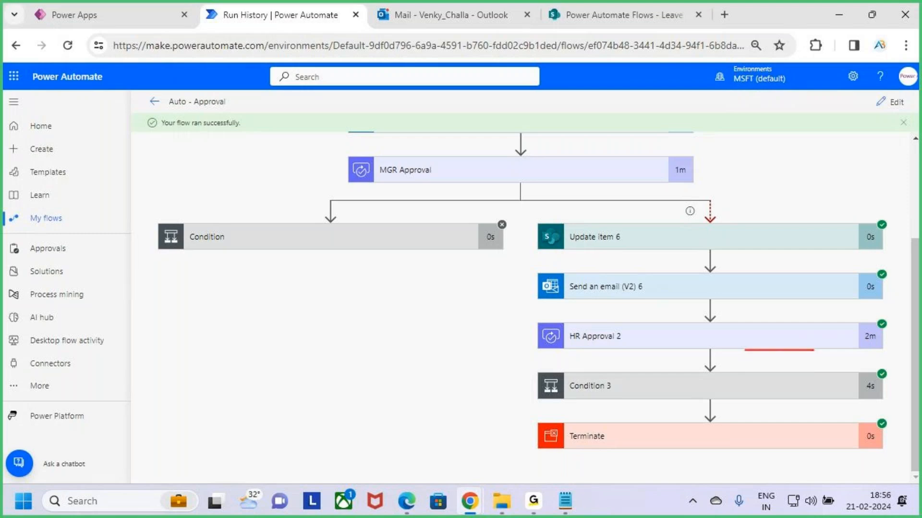
drag(729, 403, 823, 397)
drag(742, 458, 836, 431)
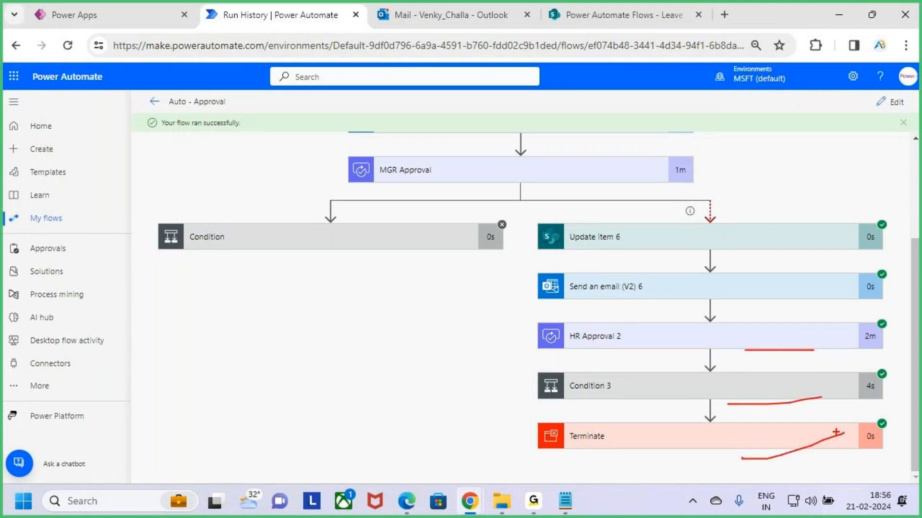
key(Escape)
- Open the newest "Approved" email in the Outlook inbox and temporarily mark its greeting, HR decision and HR comments
click(627, 4)
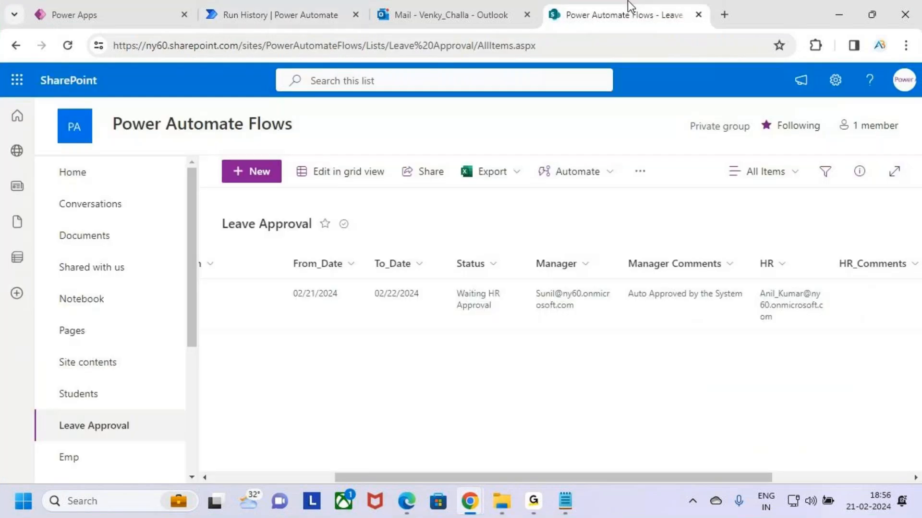
click(451, 15)
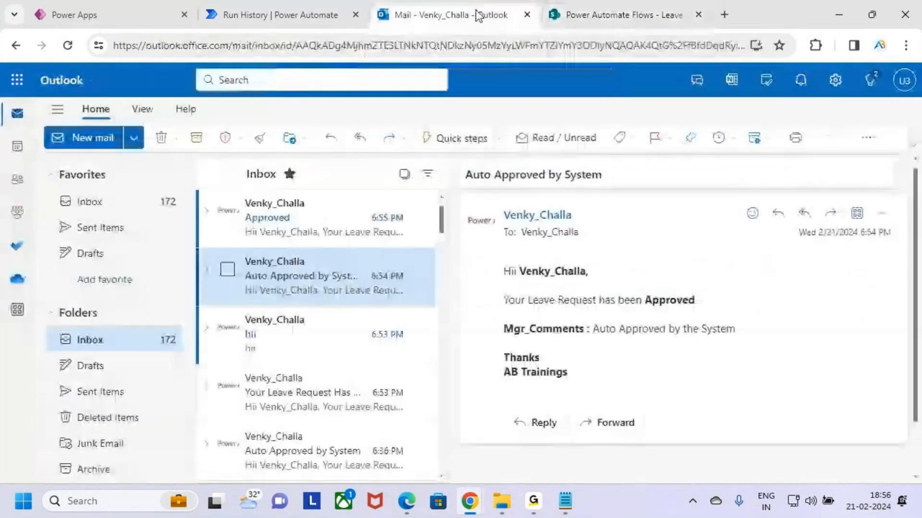
click(295, 219)
key(ctrl+2)
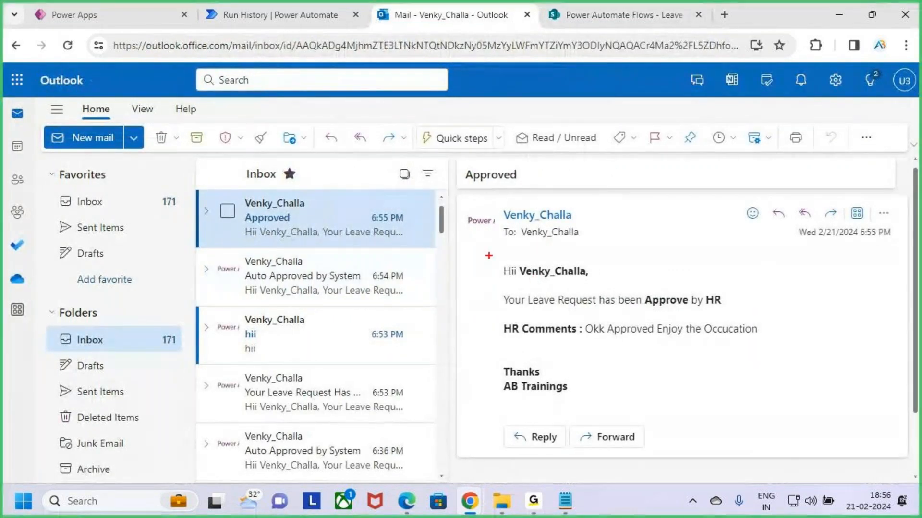
drag(489, 255, 605, 289)
drag(648, 311, 762, 311)
drag(550, 343, 520, 342)
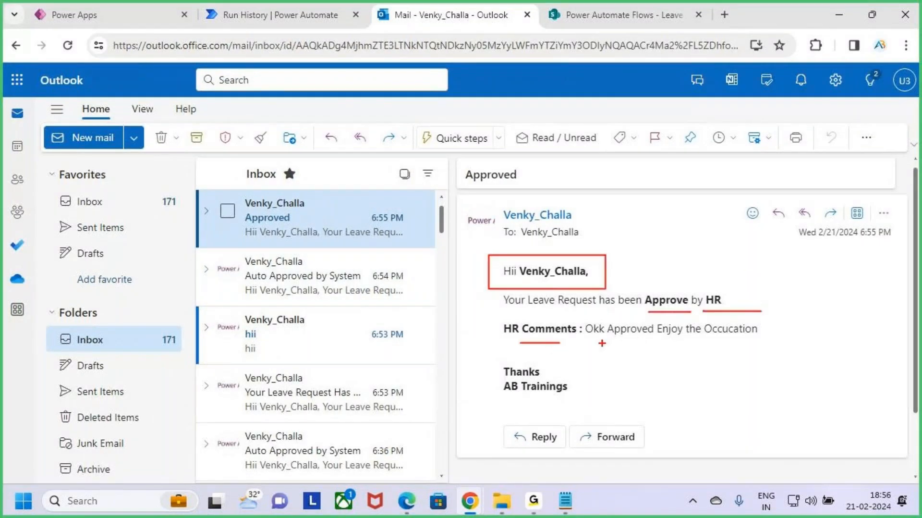
drag(602, 342, 770, 344)
key(Escape)
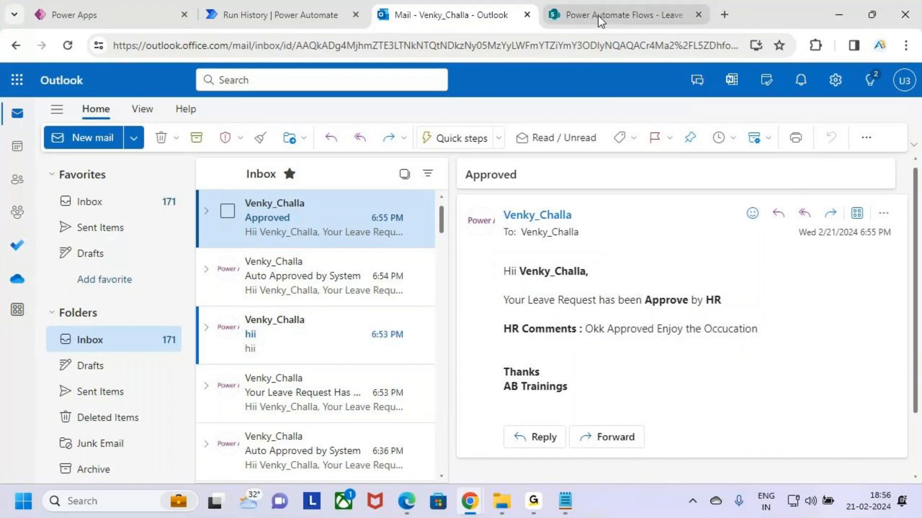
- Refresh the SharePoint Leave Approval list and check the Paid Leave item's Status and HR_Comments values
click(622, 19)
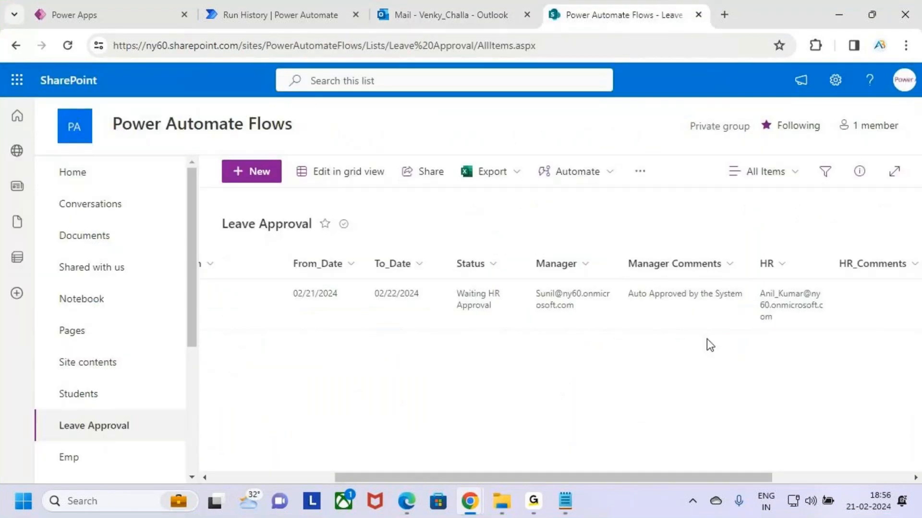
drag(748, 478, 819, 479)
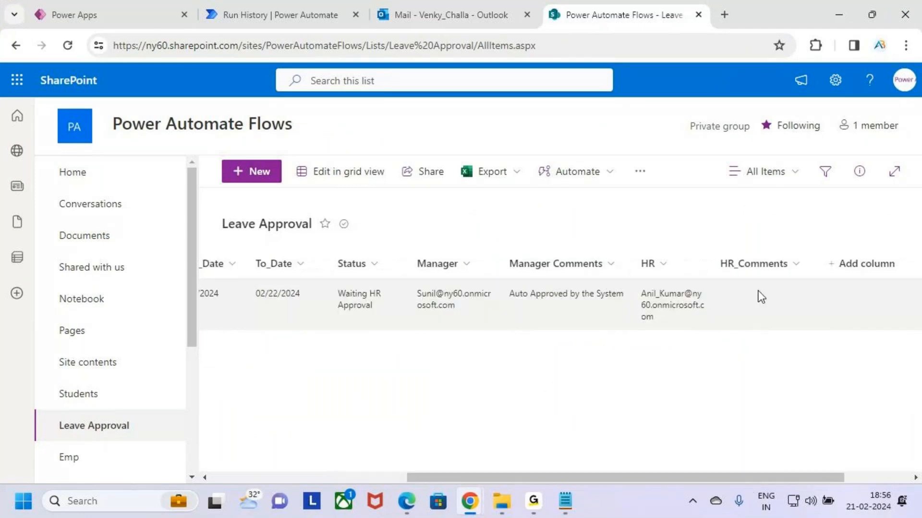
click(67, 45)
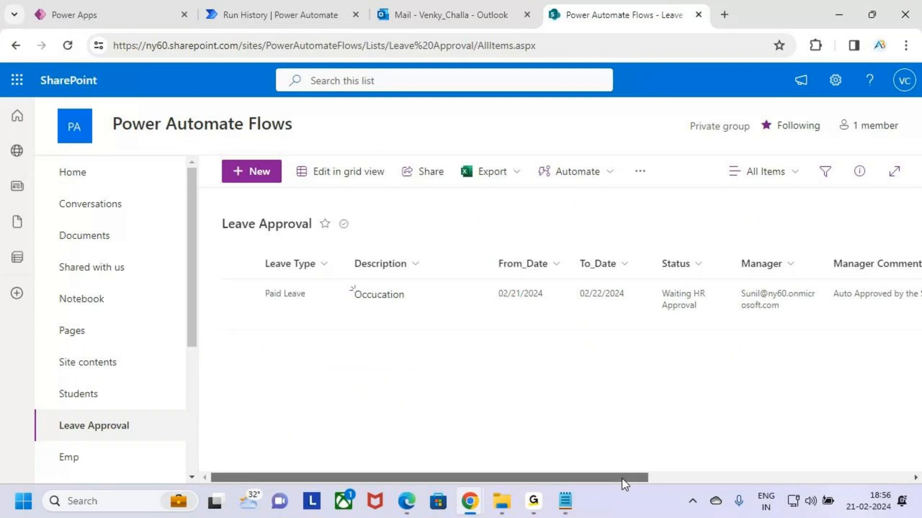
drag(621, 478, 884, 477)
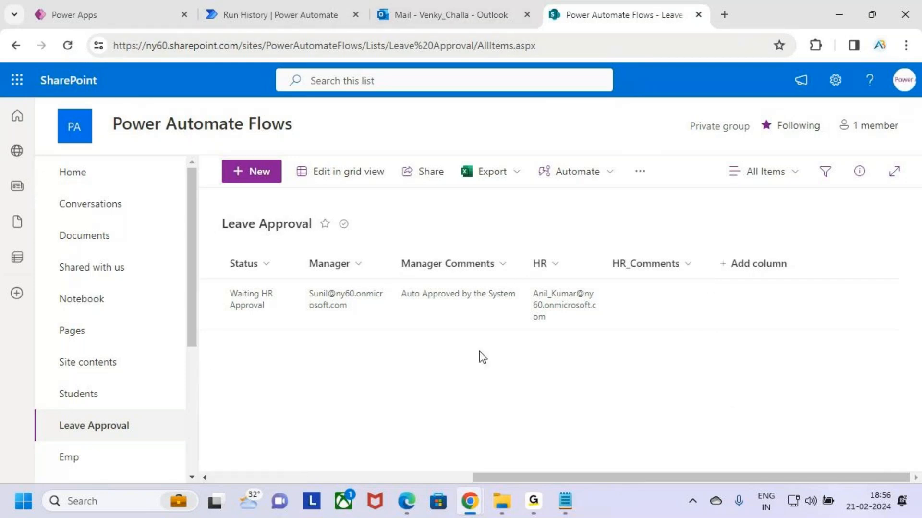
click(69, 48)
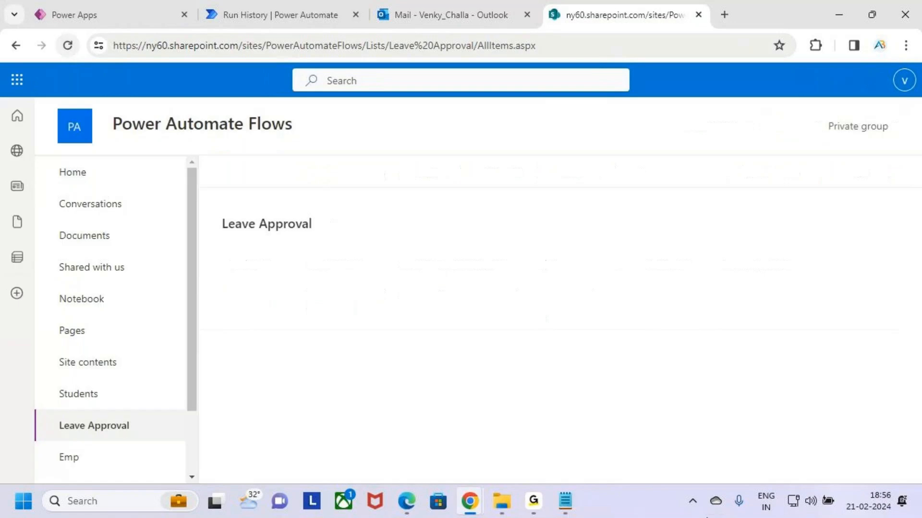
drag(678, 483, 903, 483)
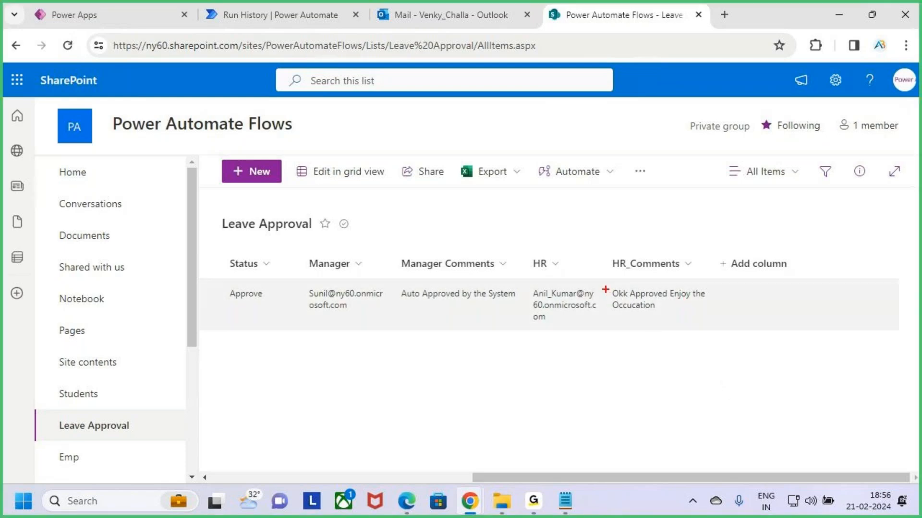
mouse_move(602, 280)
mouse_down()
mouse_move(719, 321)
mouse_move(740, 254)
mouse_up()
key(Escape)
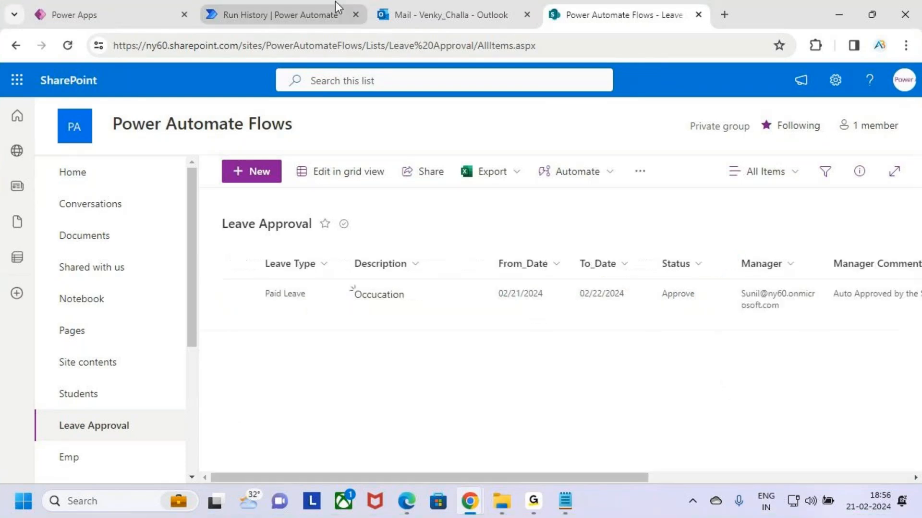
- Return to the Auto - Approval run and temporarily mark the run status message and the MGR Approval action's duration
click(286, 4)
key(ctrl+2)
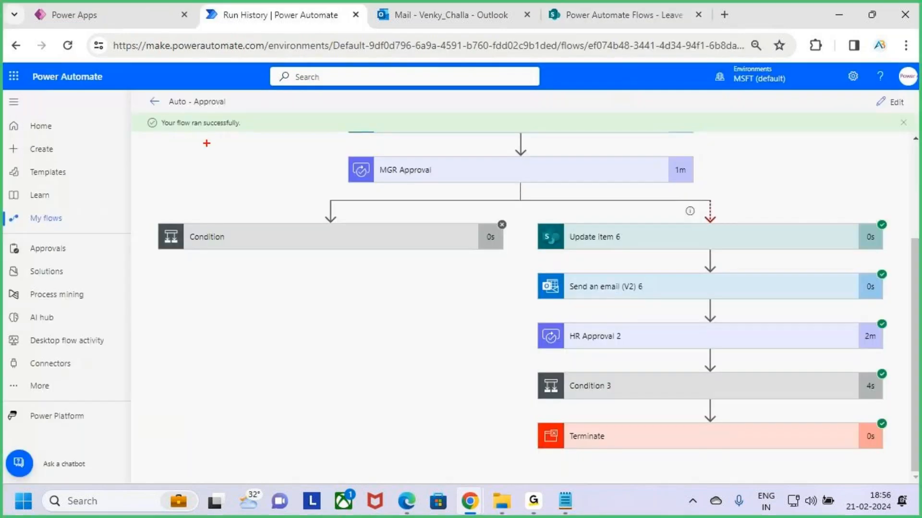
drag(149, 108, 269, 152)
scroll(718, 282, up, 3)
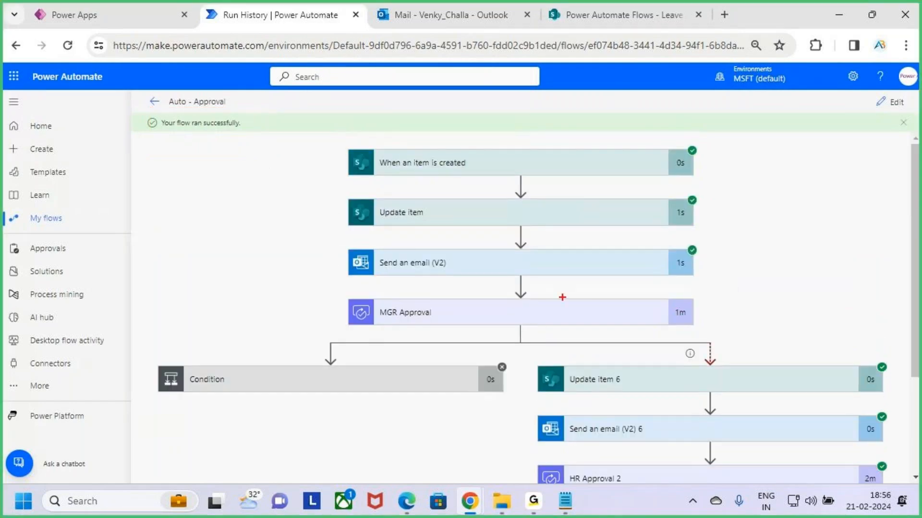
mouse_move(542, 305)
mouse_down()
mouse_move(555, 314)
mouse_move(569, 284)
mouse_up()
mouse_move(671, 318)
mouse_down()
mouse_move(718, 310)
mouse_move(689, 343)
mouse_up()
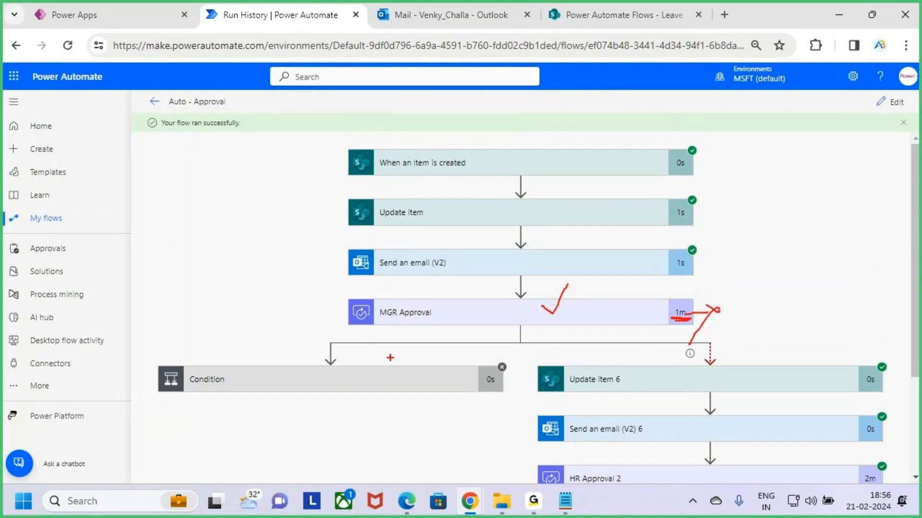
key(Escape)
- Temporarily box the branch from Update item 6 to Terminate, circle MGR Approval and handwrite "Time Out" above the branch
scroll(745, 364, down, 3)
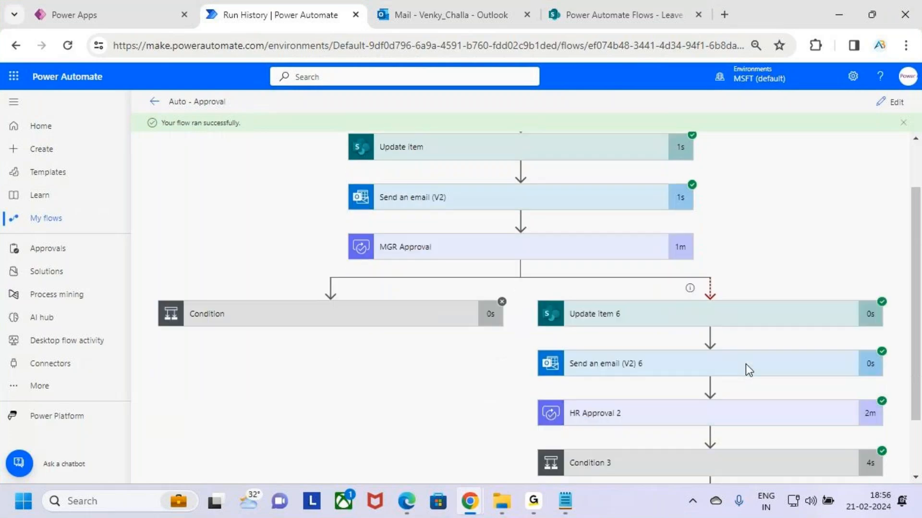
mouse_move(527, 216)
mouse_down()
mouse_move(833, 487)
mouse_move(892, 470)
mouse_up()
drag(417, 187, 499, 184)
mouse_move(714, 157)
mouse_down()
mouse_move(738, 145)
mouse_move(740, 175)
mouse_move(773, 144)
mouse_move(797, 154)
mouse_move(845, 140)
mouse_move(882, 102)
mouse_move(910, 122)
mouse_up()
drag(674, 299, 876, 190)
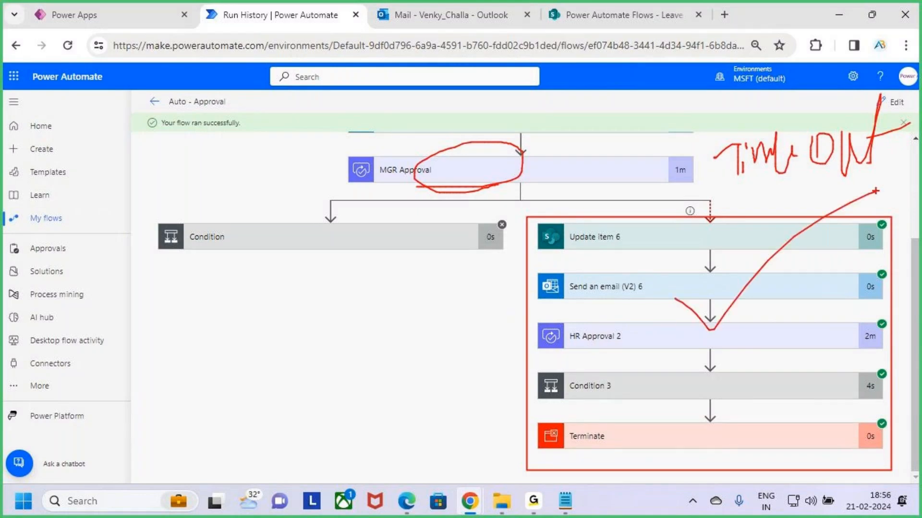
key(Escape)
- Draw a temporary arrow from MGR Approval's duration with a short handwritten note beside it, and clear the markings
key(ctrl+2)
mouse_move(655, 173)
mouse_down()
mouse_move(709, 182)
mouse_move(677, 222)
mouse_up()
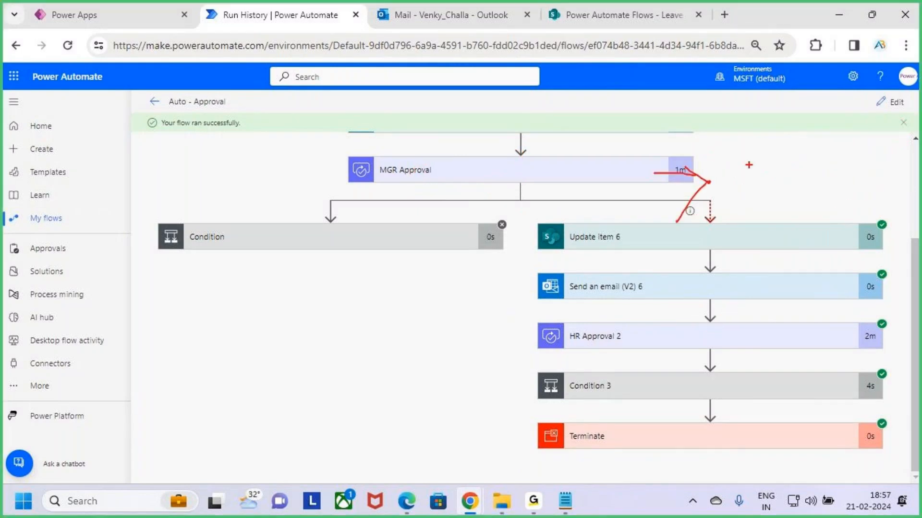
mouse_move(748, 188)
mouse_down()
mouse_move(750, 162)
mouse_move(768, 183)
mouse_up()
mouse_move(750, 171)
mouse_down()
mouse_move(798, 184)
mouse_move(816, 164)
mouse_move(830, 162)
mouse_up()
drag(847, 150, 848, 166)
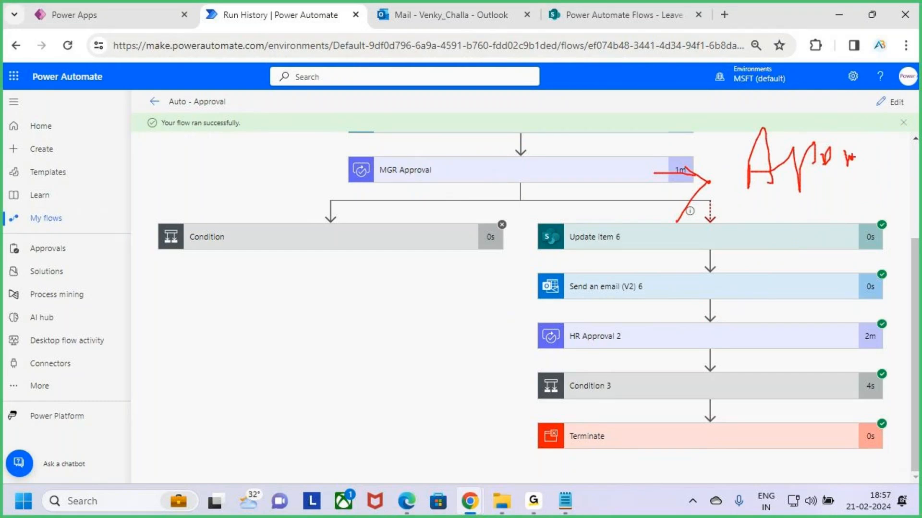
key(Escape)
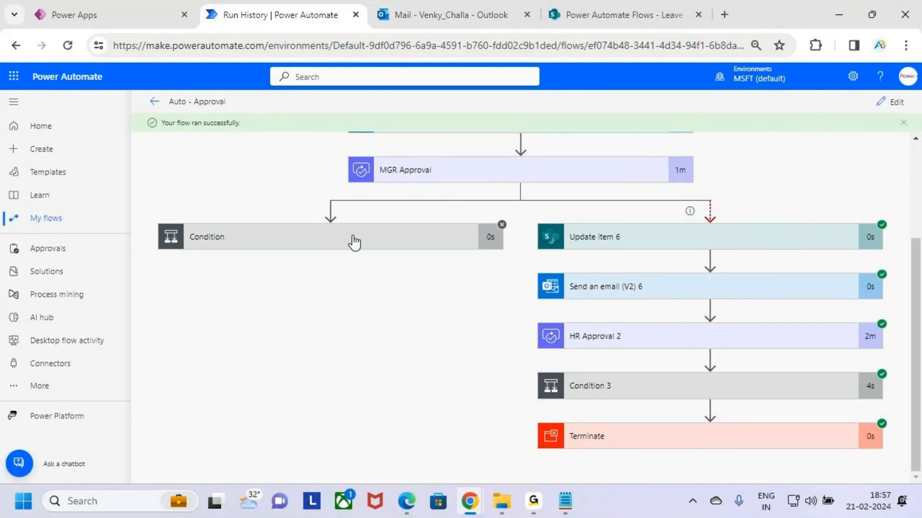
- Temporarily box and tick the Condition action, and draw an arrow from MGR Approval's duration
key(ctrl+2)
mouse_move(147, 220)
mouse_down()
mouse_move(346, 291)
mouse_move(458, 309)
mouse_move(510, 302)
mouse_up()
mouse_move(297, 254)
mouse_down()
mouse_move(315, 268)
mouse_move(329, 236)
mouse_up()
drag(676, 171, 723, 173)
mouse_move(704, 155)
mouse_down()
mouse_move(723, 173)
mouse_move(666, 207)
mouse_up()
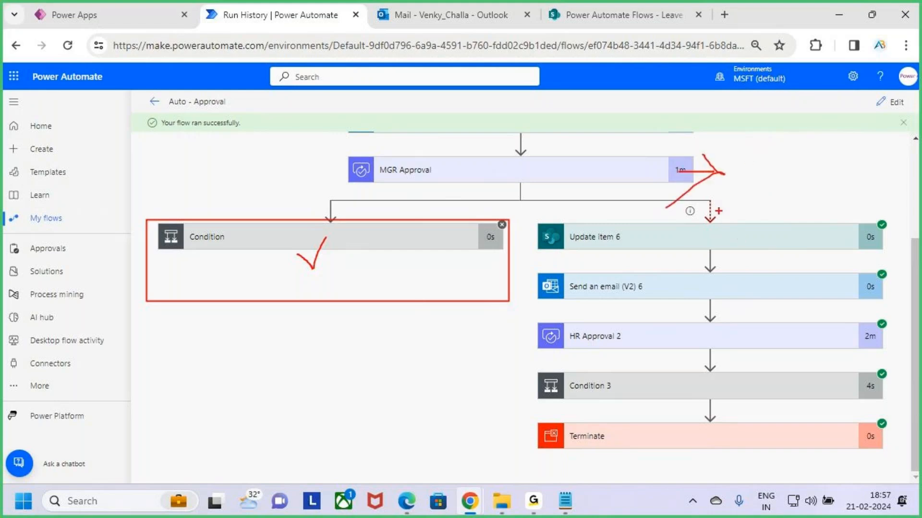
- Handwrite "Time Out" beside the arrow, box the branch from Update item 6 to Terminate, and clear all markings
mouse_move(752, 162)
mouse_down()
mouse_move(763, 183)
mouse_move(748, 159)
mouse_move(772, 159)
mouse_up()
key(ctrl+z)
drag(766, 162, 768, 190)
drag(781, 168, 781, 184)
mouse_move(789, 183)
mouse_down()
mouse_move(790, 164)
mouse_move(812, 163)
mouse_move(830, 147)
mouse_move(841, 179)
mouse_up()
mouse_move(854, 159)
mouse_down()
mouse_move(861, 179)
mouse_move(891, 151)
mouse_move(897, 182)
mouse_up()
drag(899, 165, 920, 158)
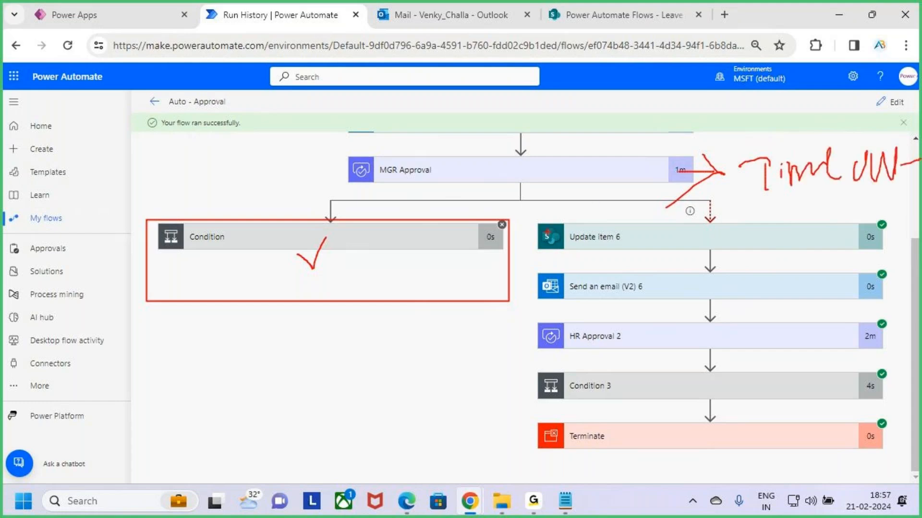
mouse_move(527, 215)
mouse_down()
mouse_move(848, 451)
mouse_move(905, 460)
mouse_up()
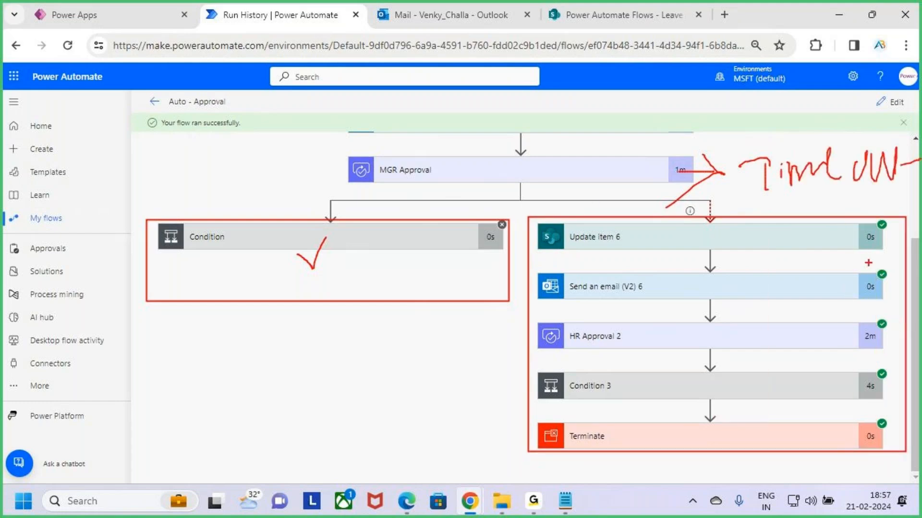
key(Escape)
- Temporarily underline Update item 6 and mark its duration
drag(557, 239, 714, 245)
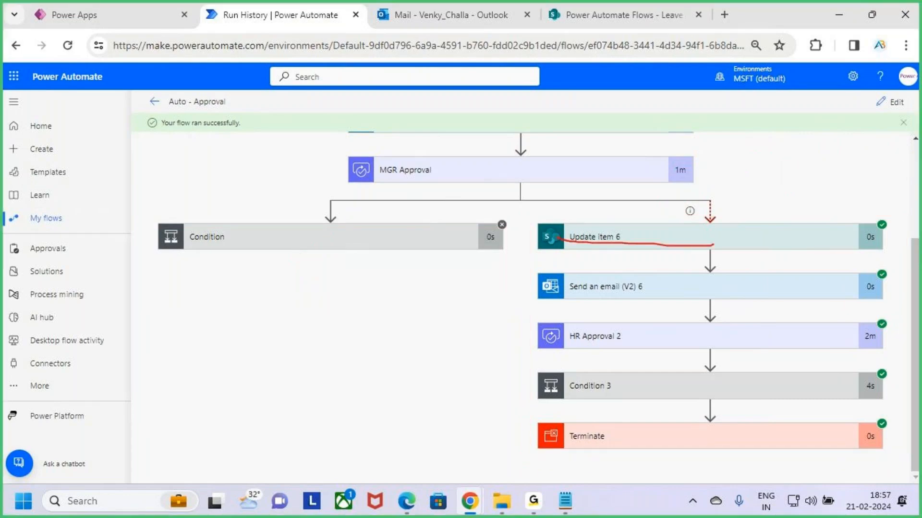
drag(842, 225, 879, 252)
key(Escape)
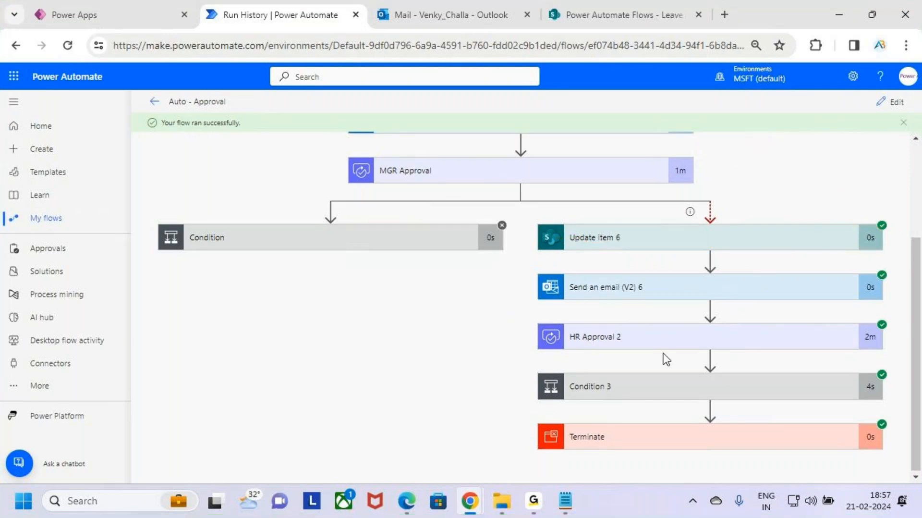
scroll(668, 360, up, 3)
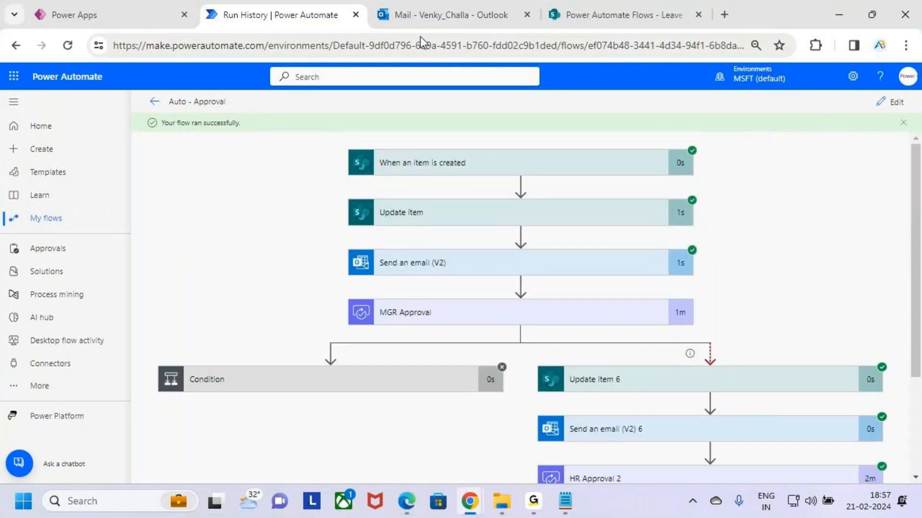
mouse_move(445, 1)
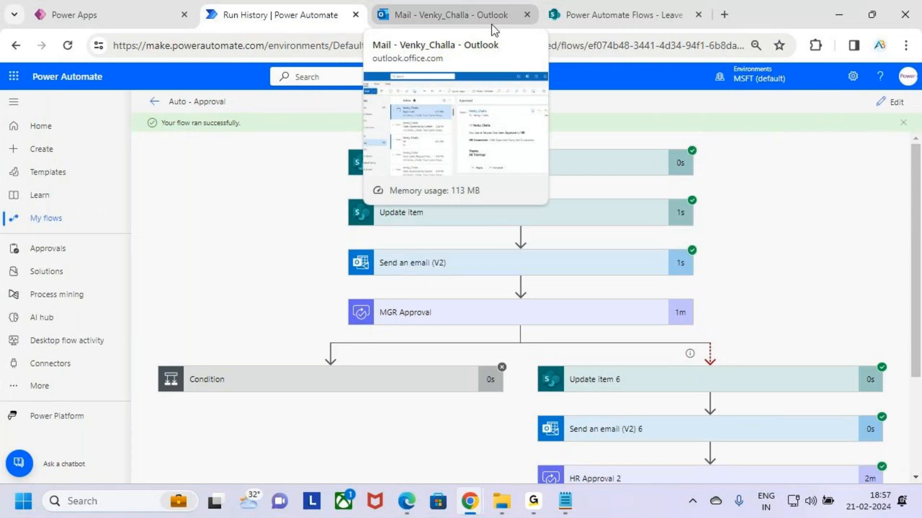
scroll(682, 386, down, 3)
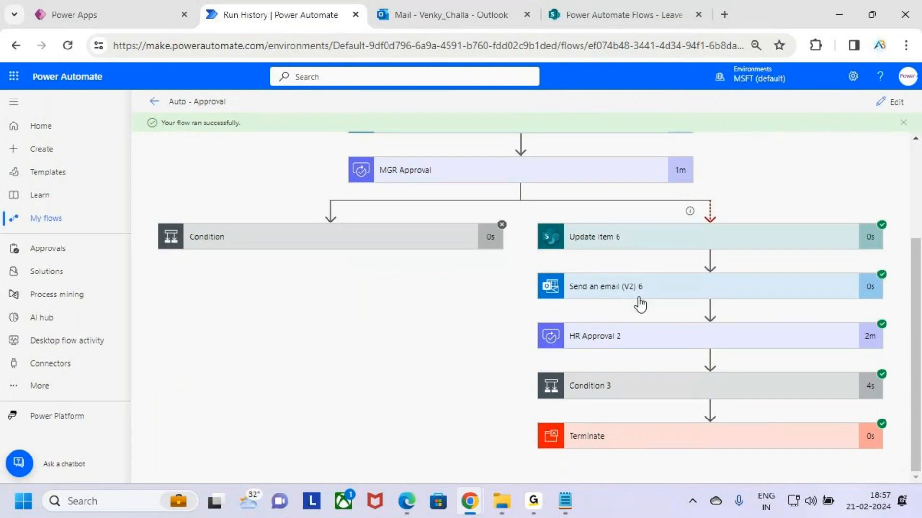
- Temporarily box MGR Approval, mark its duration with an arrow and tick, box the timeout branch's actions, and erase the markings
key(ctrl+2)
drag(354, 153, 546, 182)
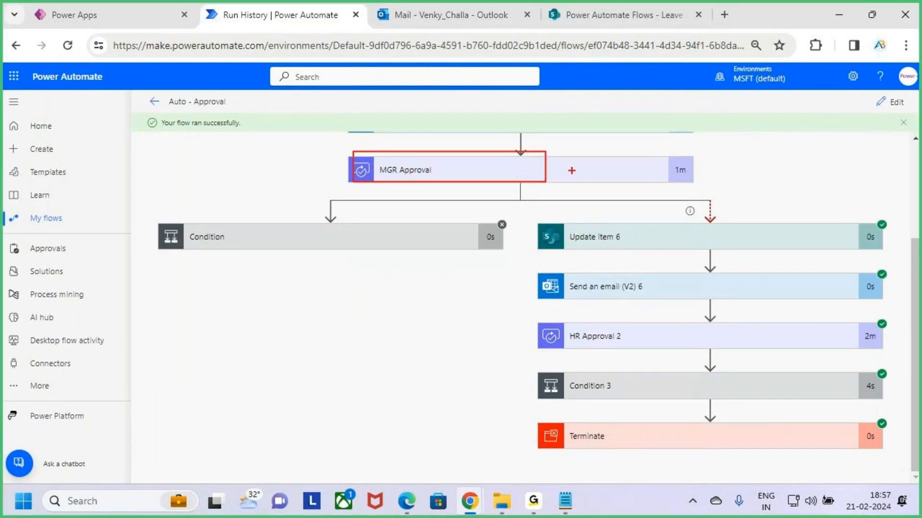
drag(671, 176, 744, 178)
mouse_move(731, 166)
mouse_down()
mouse_move(745, 177)
mouse_move(725, 201)
mouse_up()
mouse_move(749, 176)
mouse_down()
mouse_move(754, 182)
mouse_move(783, 140)
mouse_up()
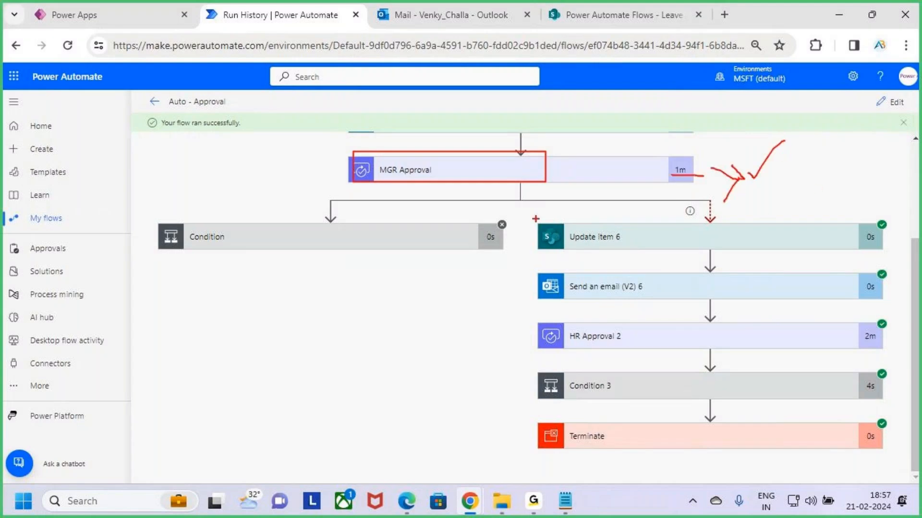
mouse_move(536, 219)
mouse_down()
mouse_move(794, 369)
mouse_move(845, 383)
mouse_up()
key(e)
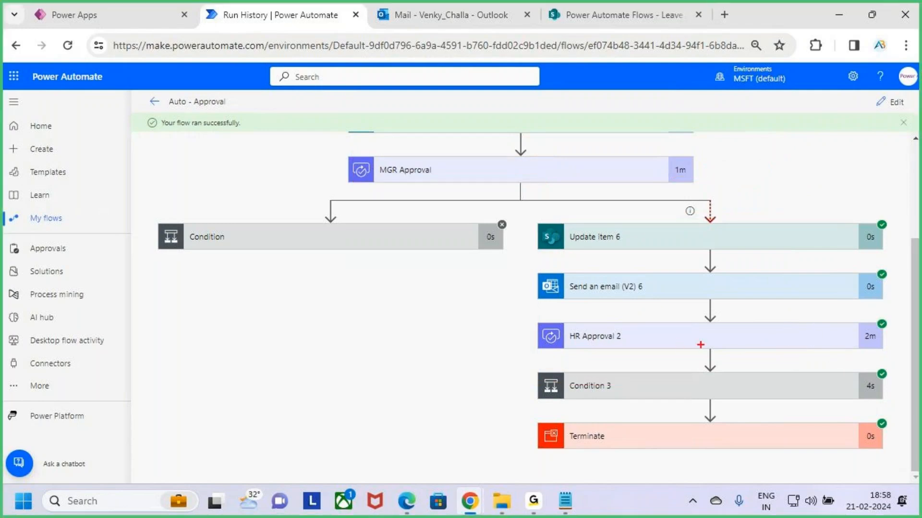
- Temporarily tick the HR Approval 2 action and leave the drawing mode
drag(702, 343, 747, 303)
drag(704, 344, 763, 300)
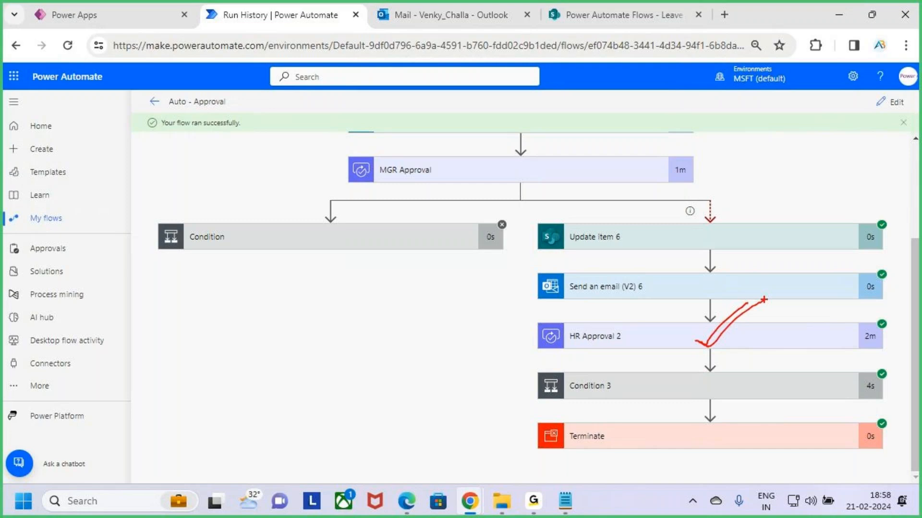
key(Escape)
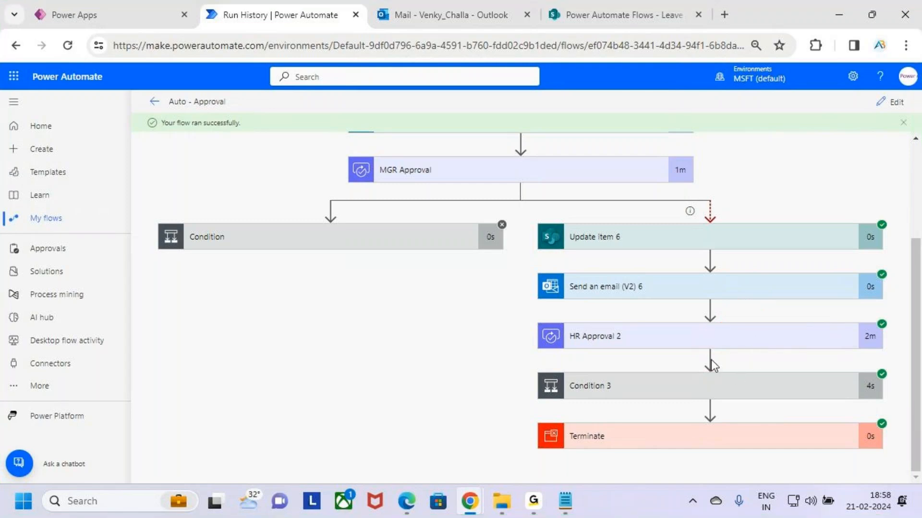
- Temporarily box the arrow below HR Approval 2 and the Update item 6 and Send an email (V2) 6 actions, and erase the boxes
key(ctrl+2)
drag(704, 356, 717, 368)
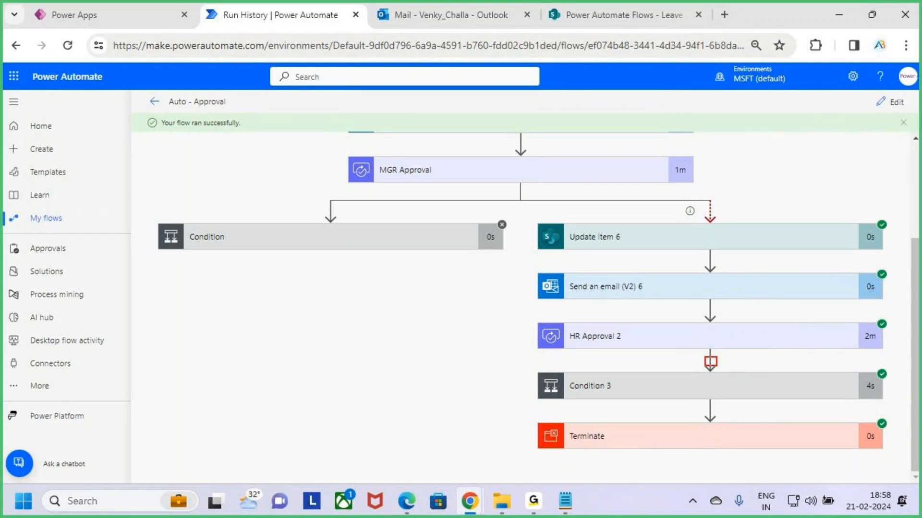
mouse_move(537, 215)
mouse_down()
mouse_move(609, 298)
mouse_move(901, 313)
mouse_up()
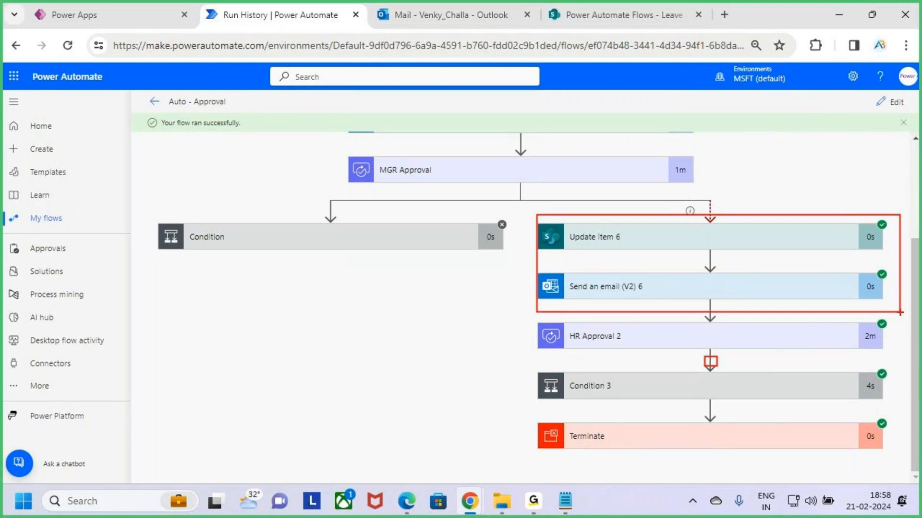
key(e)
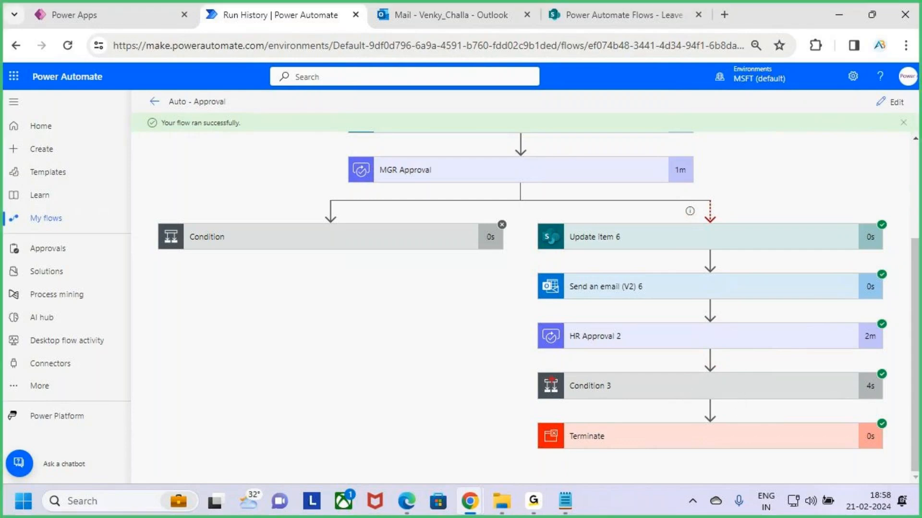
- Temporarily tick HR Approval 2, box the actions before and after it separately, draw an arrow between the boxes, and leave drawing mode
drag(614, 337, 663, 285)
mouse_move(534, 368)
mouse_down()
mouse_move(735, 431)
mouse_move(890, 461)
mouse_up()
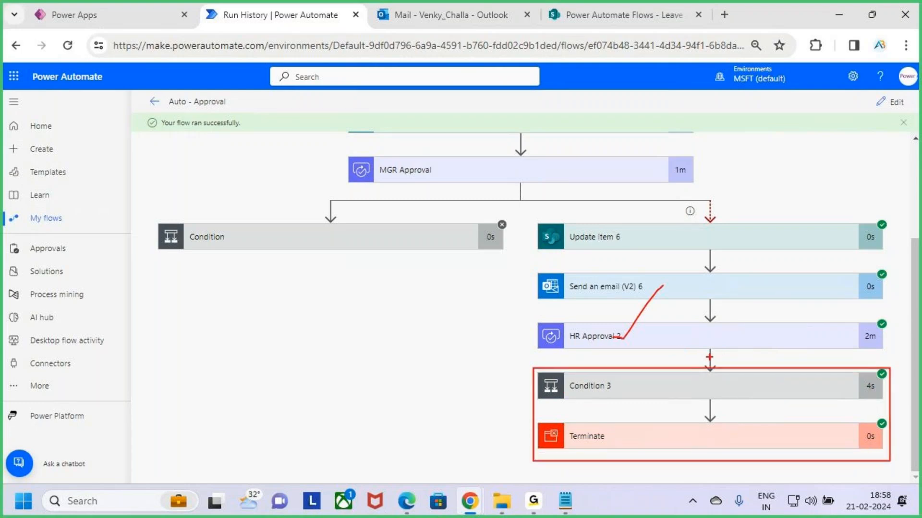
mouse_move(711, 352)
mouse_down()
mouse_move(709, 367)
mouse_move(718, 358)
mouse_move(878, 355)
mouse_up()
mouse_move(860, 342)
mouse_down()
mouse_move(902, 359)
mouse_move(849, 385)
mouse_up()
drag(523, 217, 902, 360)
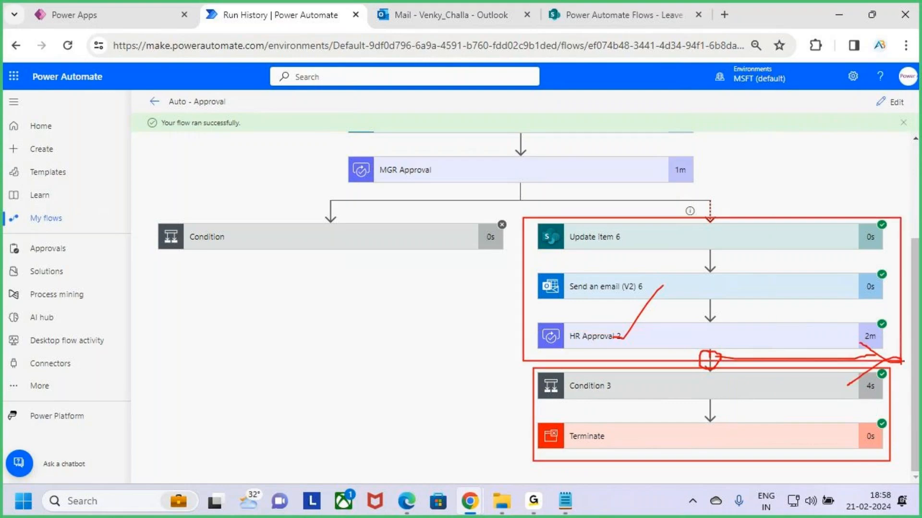
key(Escape)
scroll(651, 319, up, 3)
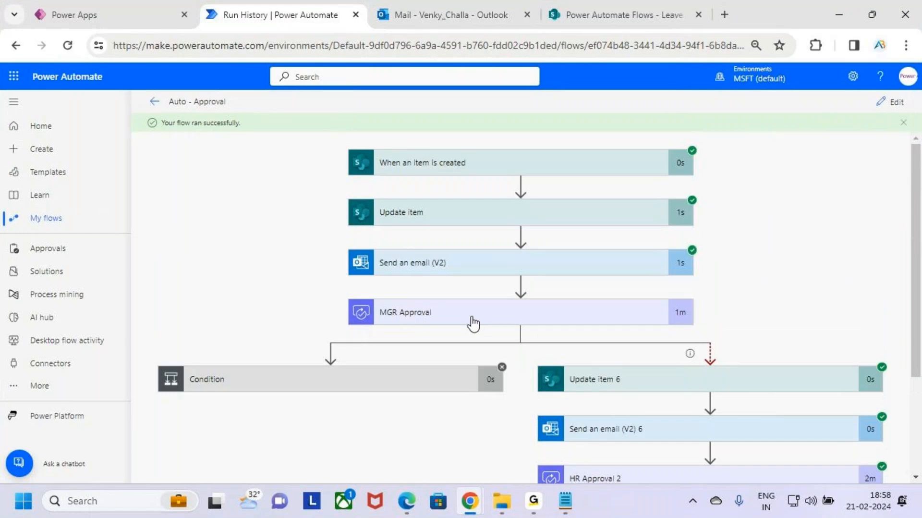
scroll(771, 439, down, 3)
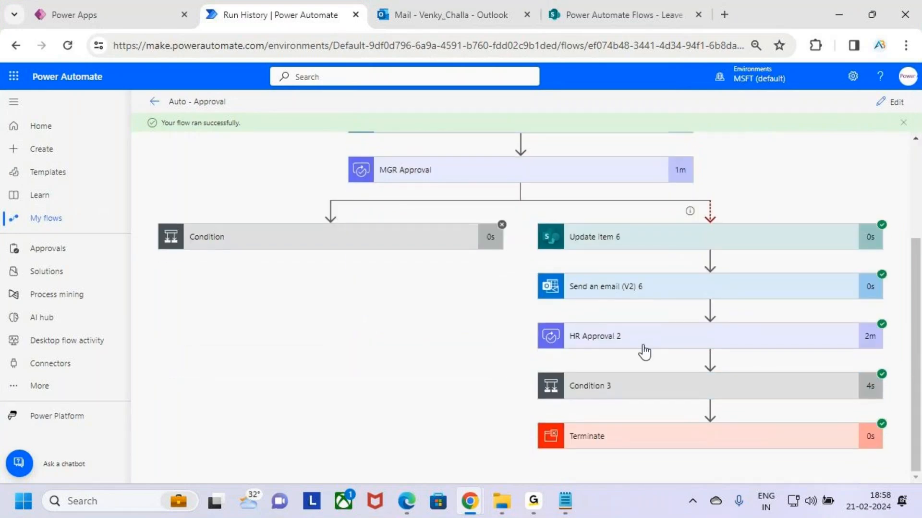
scroll(653, 346, up, 2)
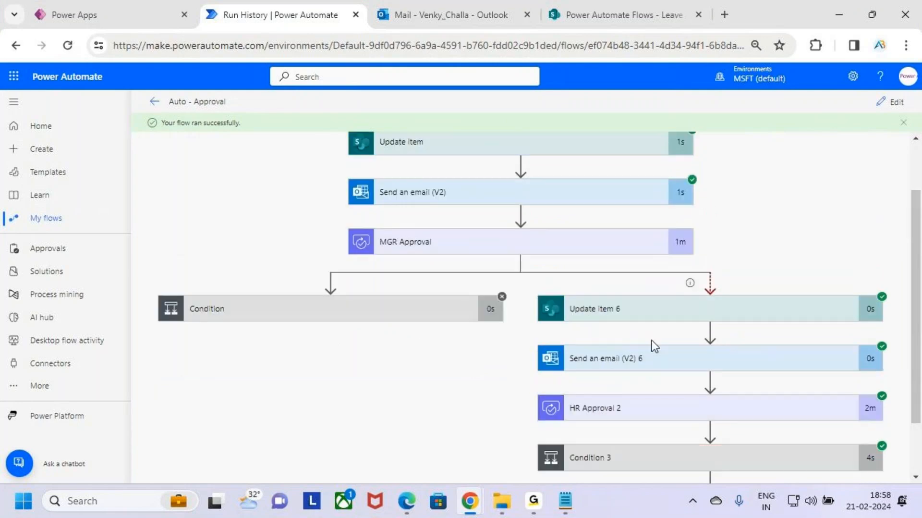
scroll(664, 220, up, 2)
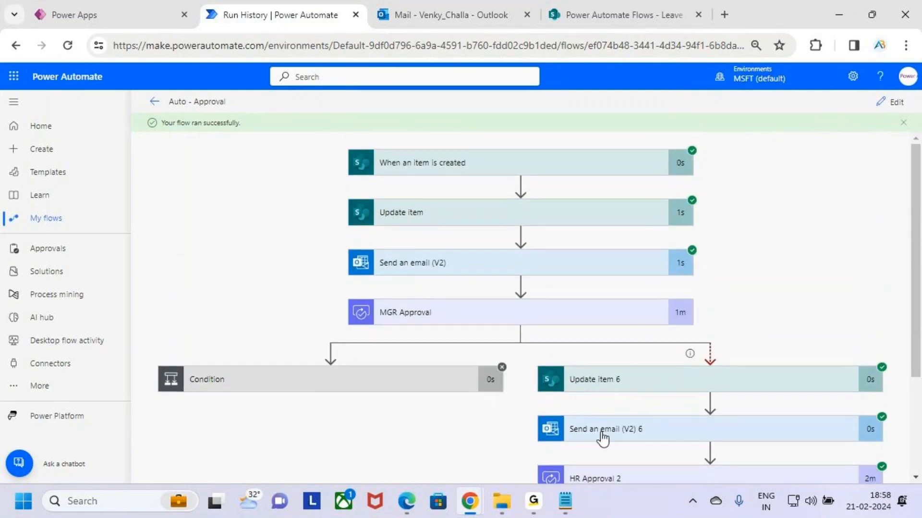
- Switch to the approvals notes in Notepad and highlight the word "Timeout" under Auto Approve / Reject in Class 3
click(566, 500)
click(150, 314)
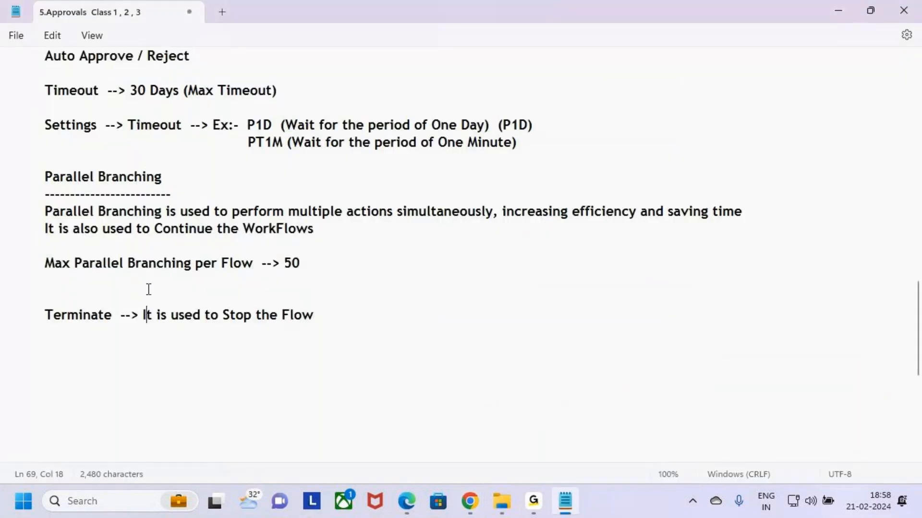
scroll(149, 292, up, 5)
drag(46, 314, 208, 316)
click(209, 316)
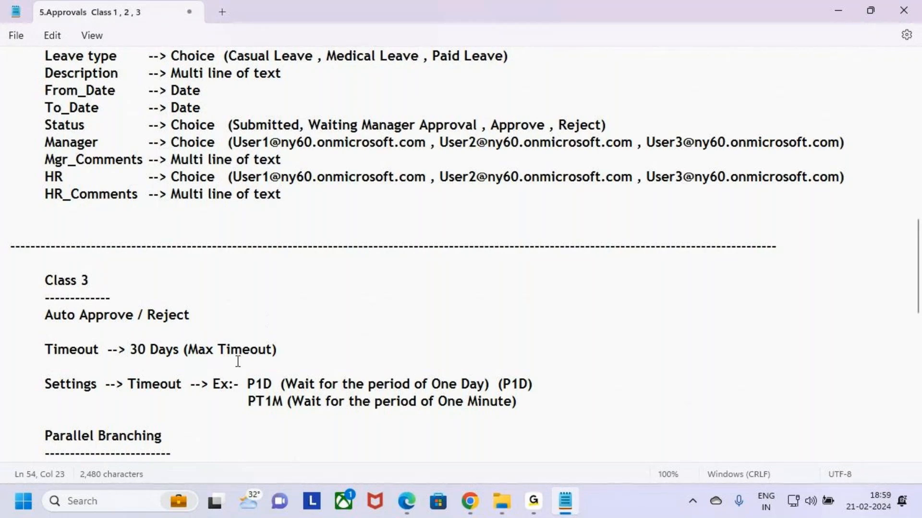
drag(46, 348, 97, 353)
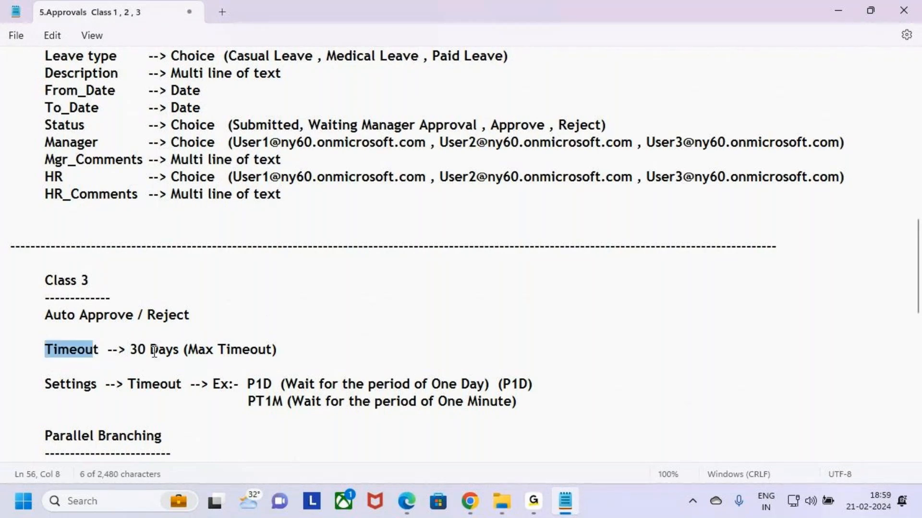
- Switch to the run history in Chrome, temporarily box and tick Send an email (V2), handwrite "30 d" beside it, and clear the markings
mouse_move(469, 504)
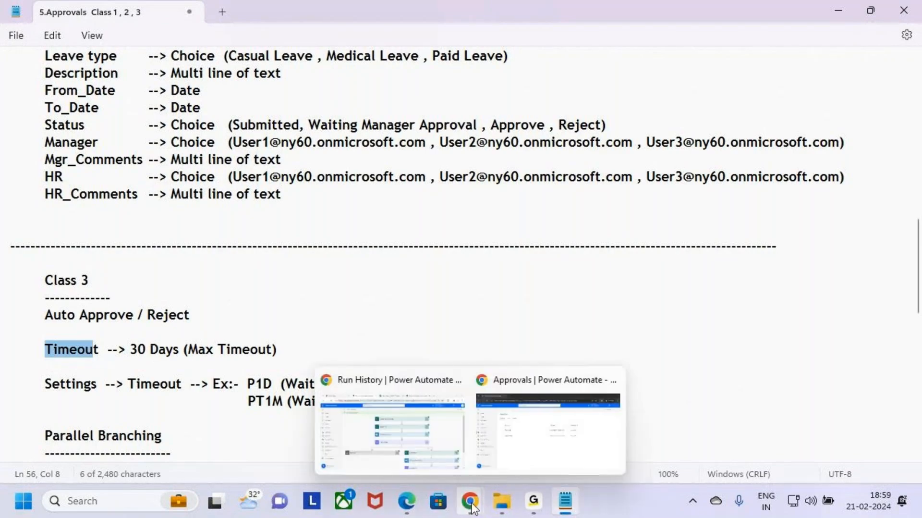
click(423, 445)
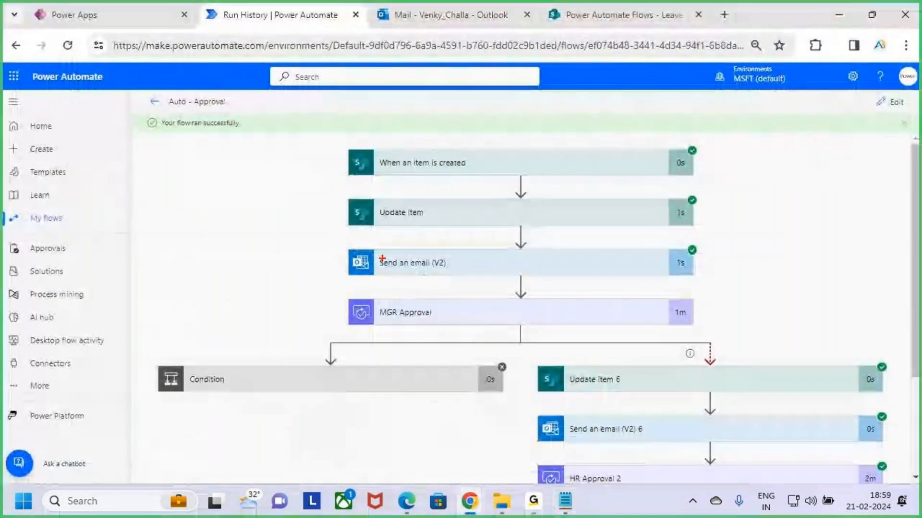
mouse_move(338, 239)
mouse_down()
mouse_move(709, 280)
mouse_move(720, 235)
mouse_move(756, 286)
mouse_up()
drag(795, 248, 792, 246)
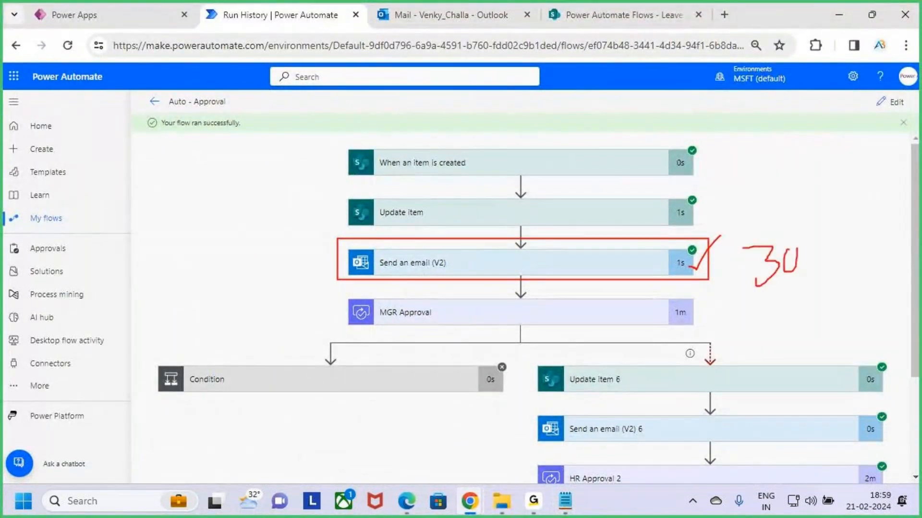
drag(816, 208, 817, 259)
mouse_move(816, 247)
mouse_down()
mouse_move(807, 254)
mouse_move(826, 270)
mouse_move(839, 260)
mouse_up()
key(Escape)
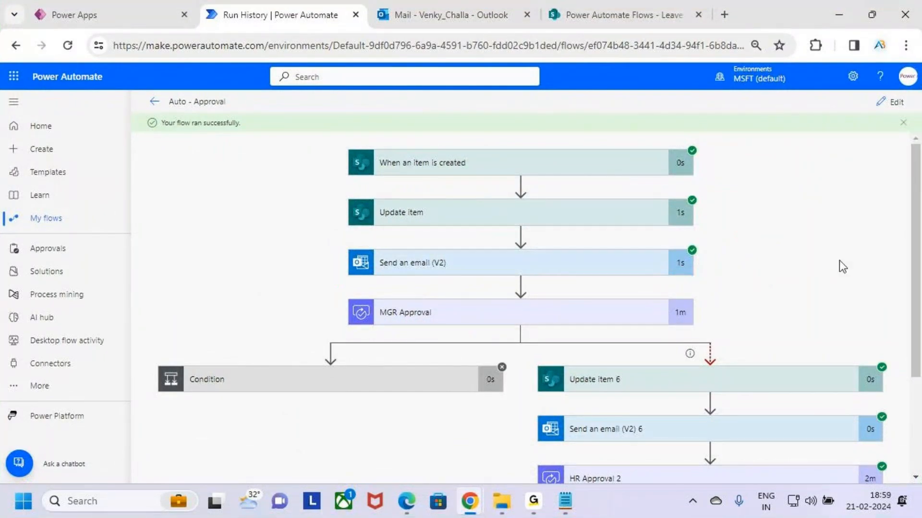
- Return to the Notepad notes and highlight "30 Days (Max Timeout)" on the Timeout line
key(alt+Tab)
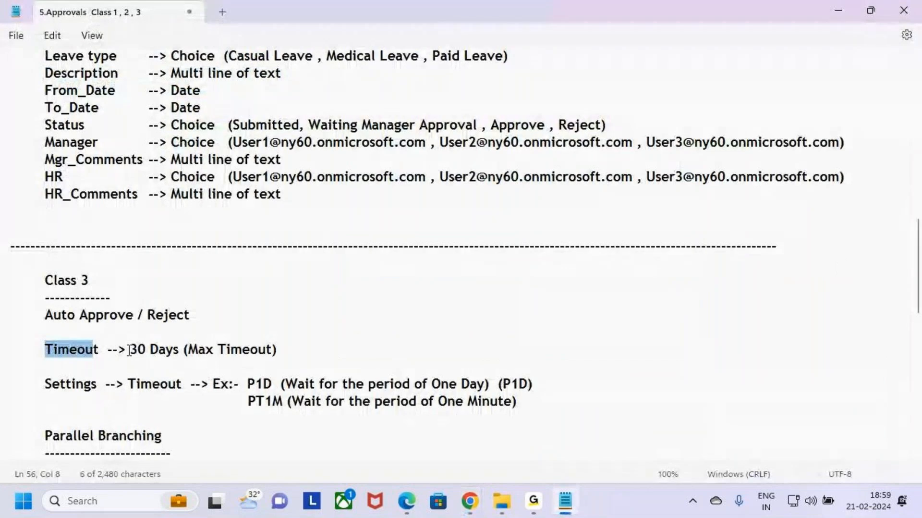
drag(127, 349, 291, 353)
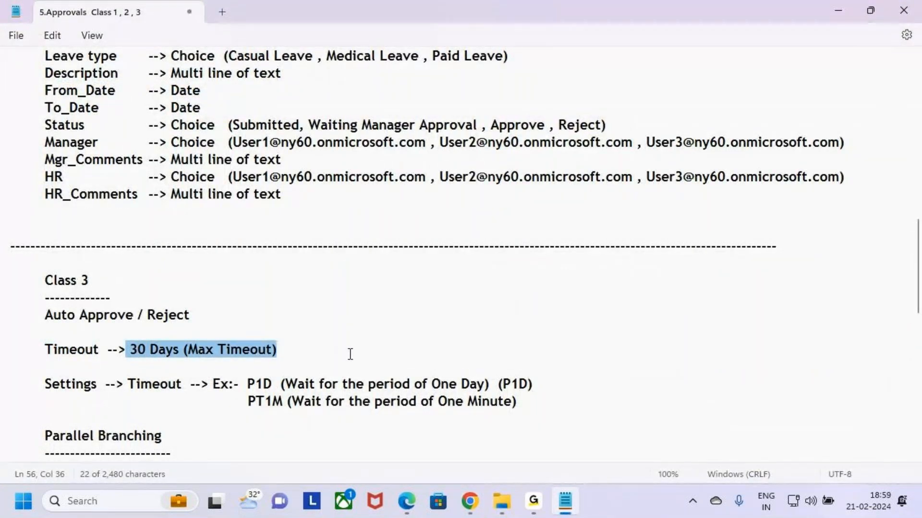
click(297, 347)
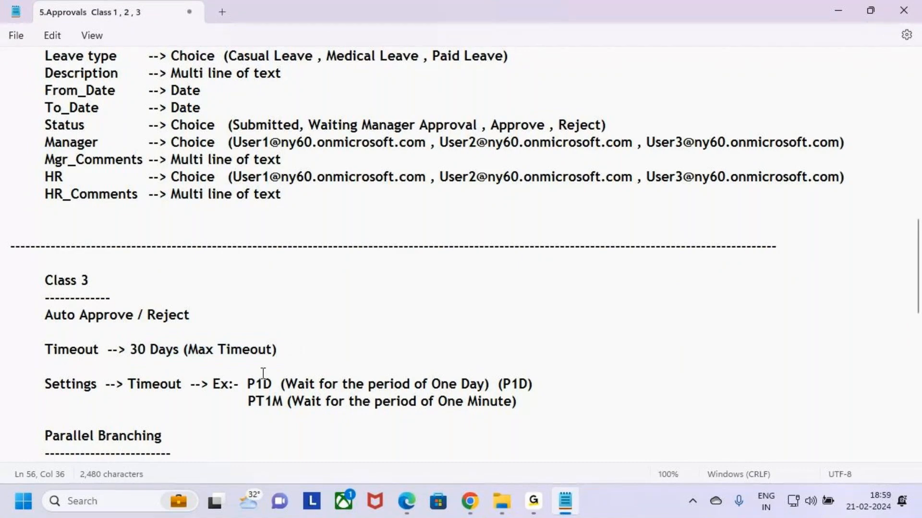
- Review the Settings timeout lines by highlighting "Timeout", the P1D and PT1M examples, and both lines together
drag(59, 384, 181, 387)
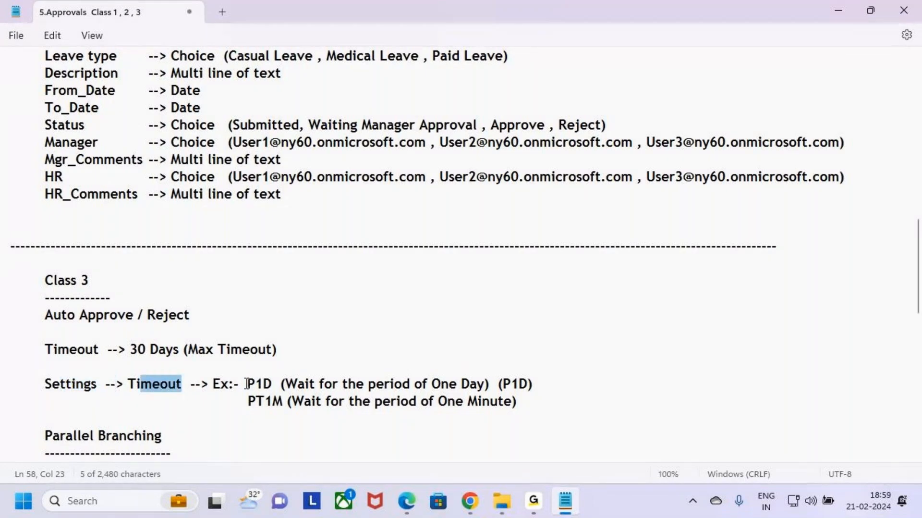
drag(247, 385, 288, 402)
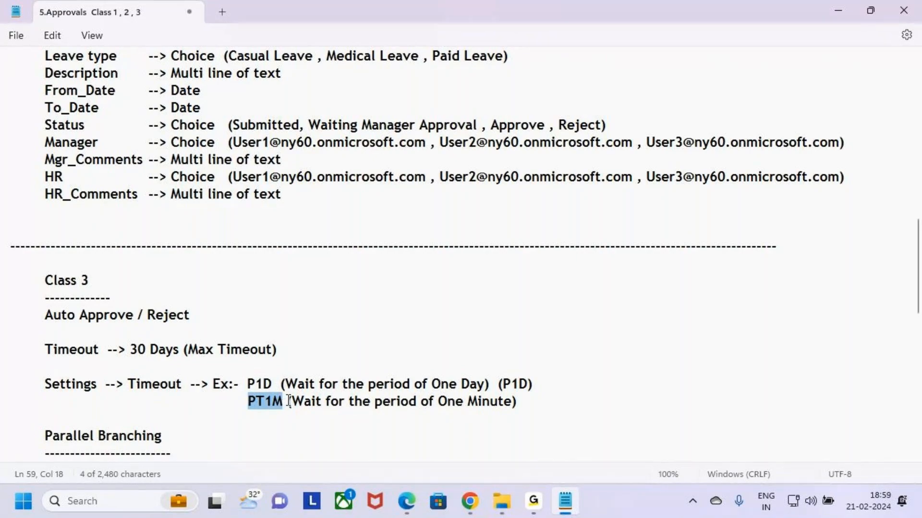
click(534, 403)
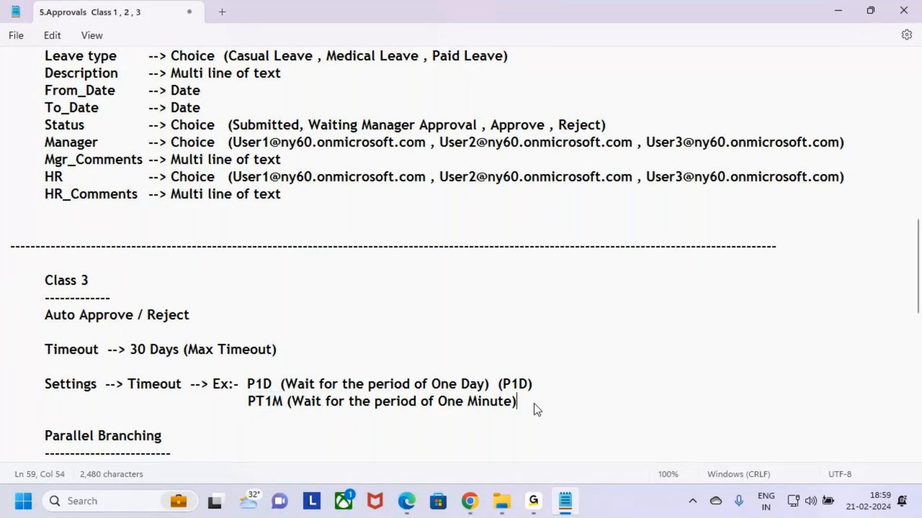
drag(583, 404, 53, 366)
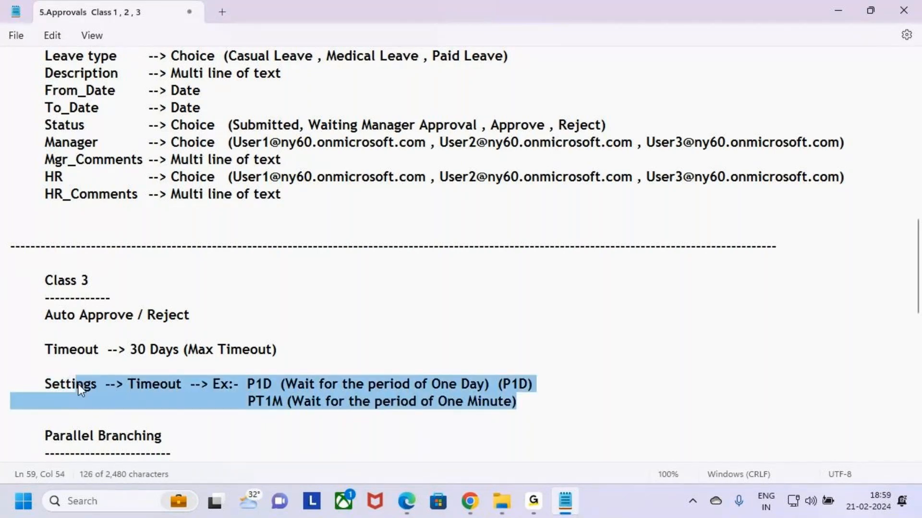
click(177, 440)
- Review the Parallel Branching notes by highlighting the definition and the line "Max Parallel Branching per Flow --> 50"
scroll(199, 423, down, 2)
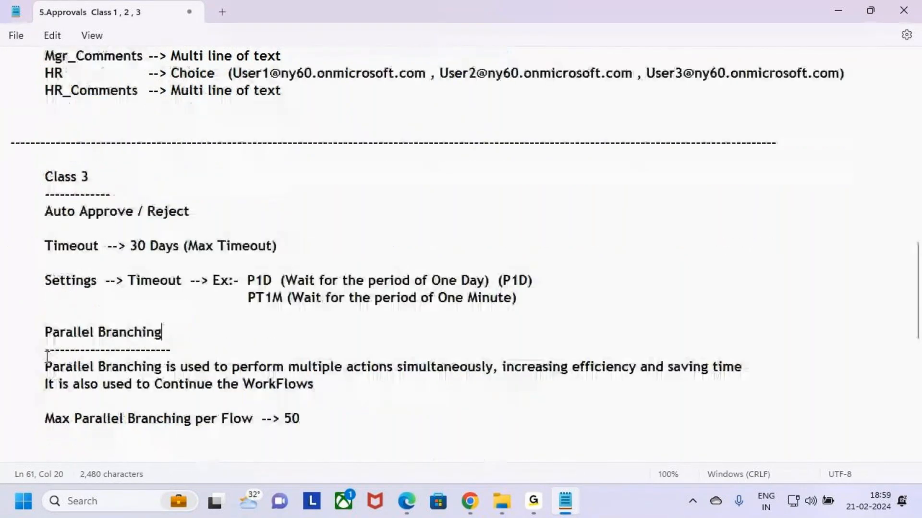
drag(21, 331, 365, 398)
click(382, 384)
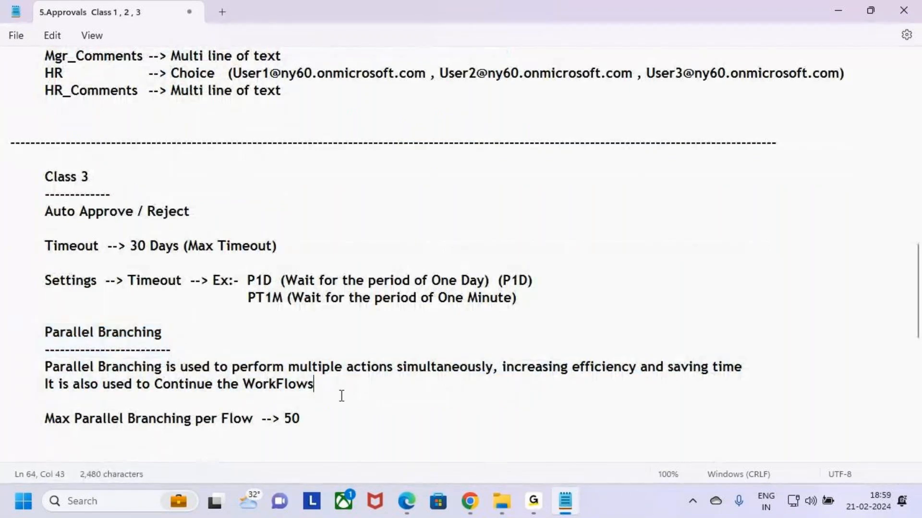
scroll(336, 379, down, 2)
drag(320, 322, 43, 324)
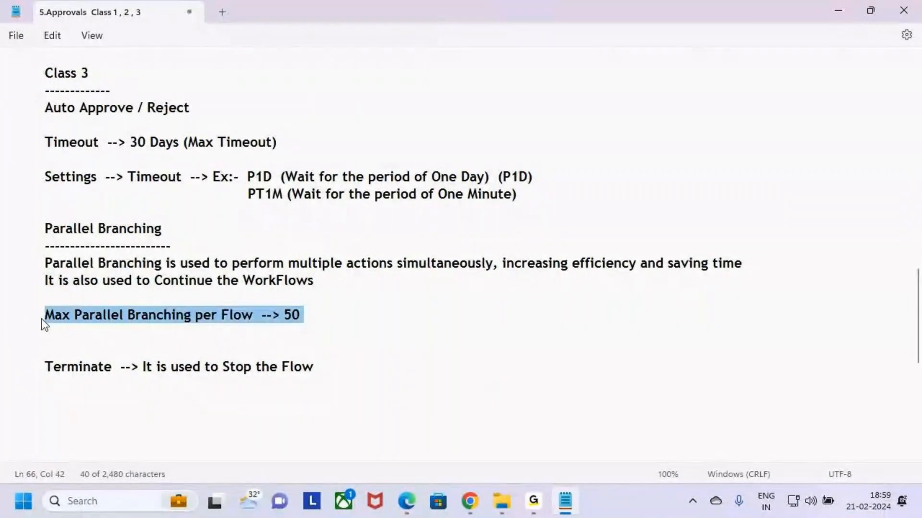